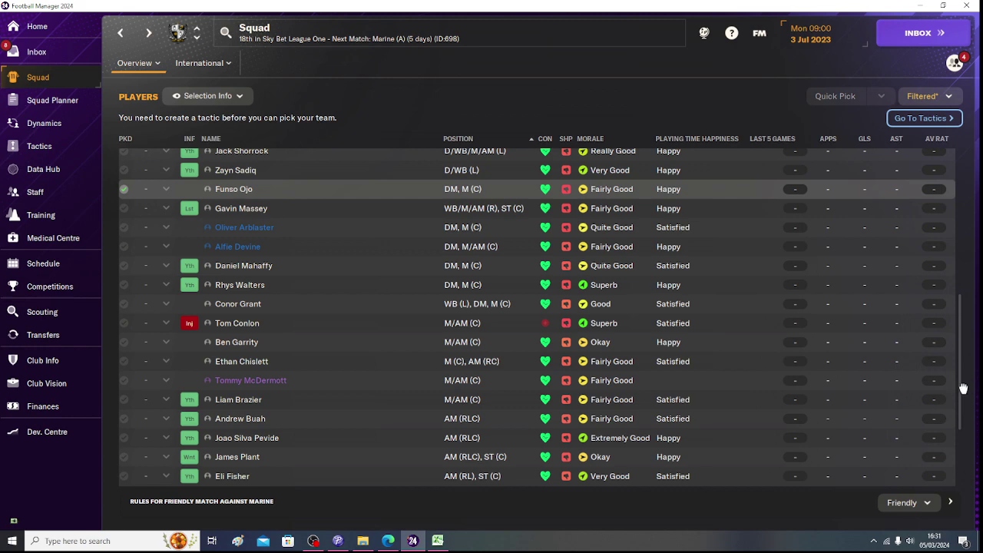
# Switch to the FM2024 Port Vale workbook in Excel and review the Gk, Dl, Dc, Dr, Ml, Mc and Mr sheets.
pyautogui.moveTo(964, 386); pyautogui.dragTo(960, 406)
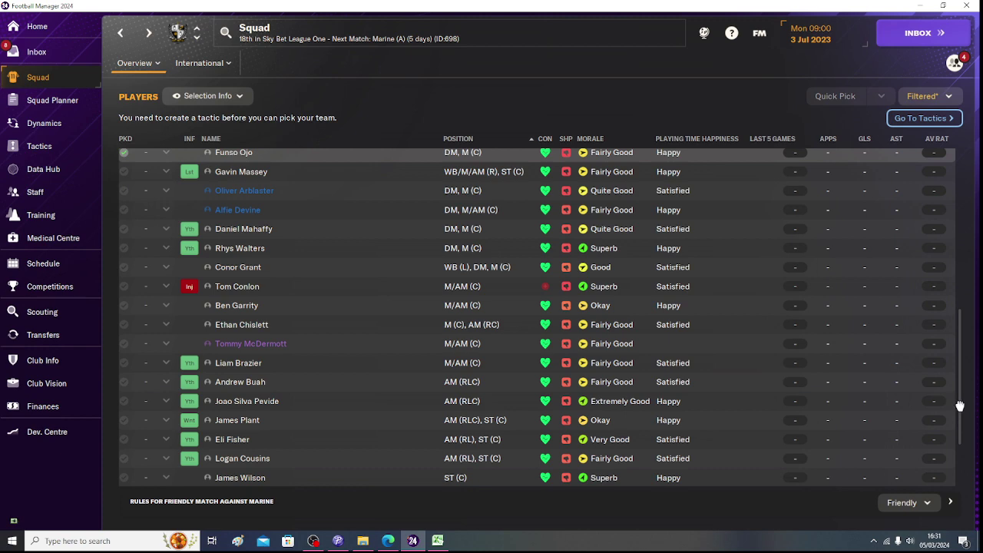
pyautogui.moveTo(960, 405); pyautogui.dragTo(959, 401)
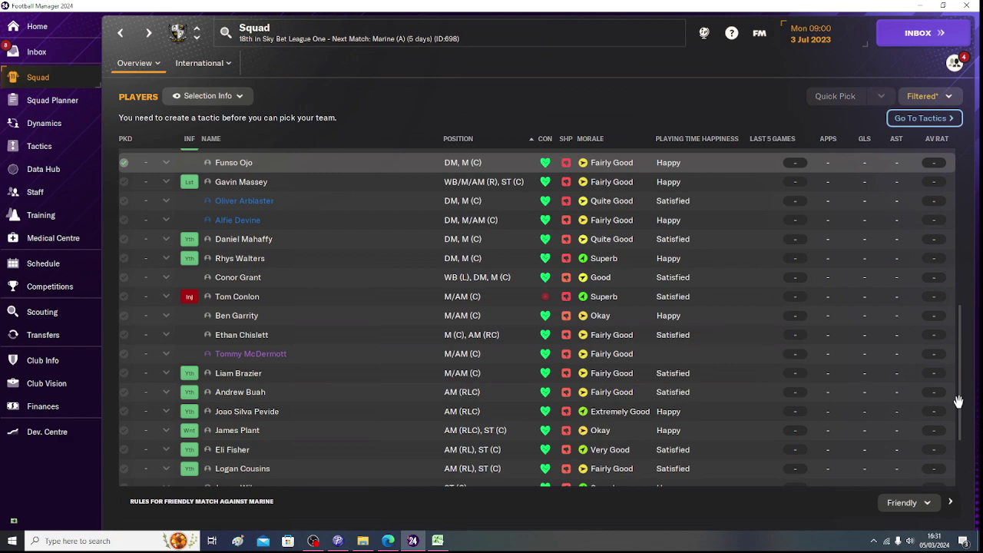
pyautogui.click(438, 541)
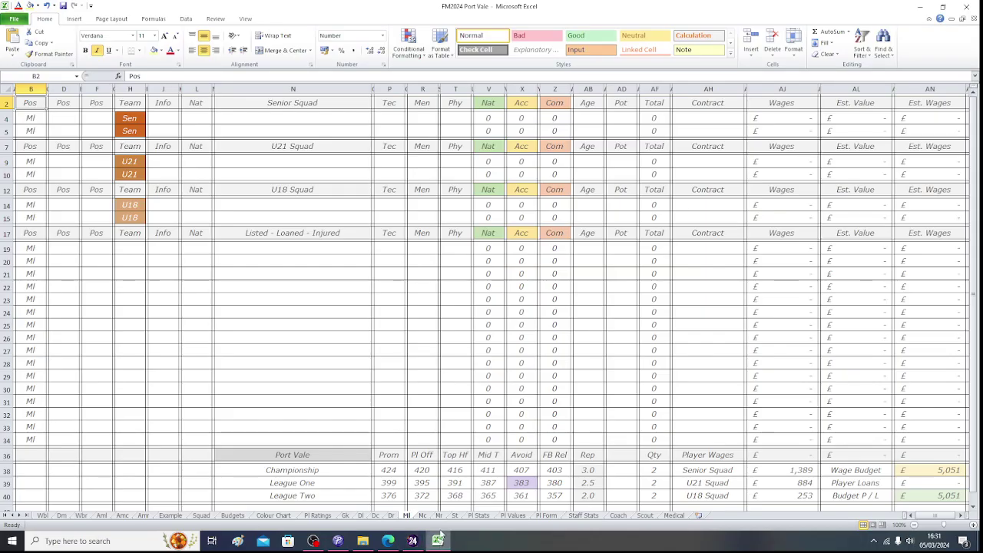
pyautogui.click(345, 515)
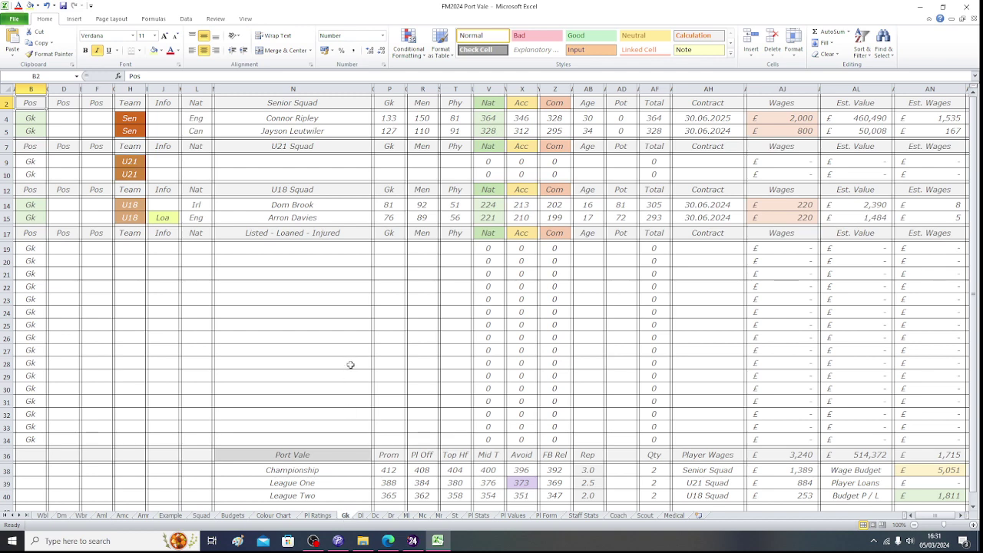
pyautogui.click(361, 515)
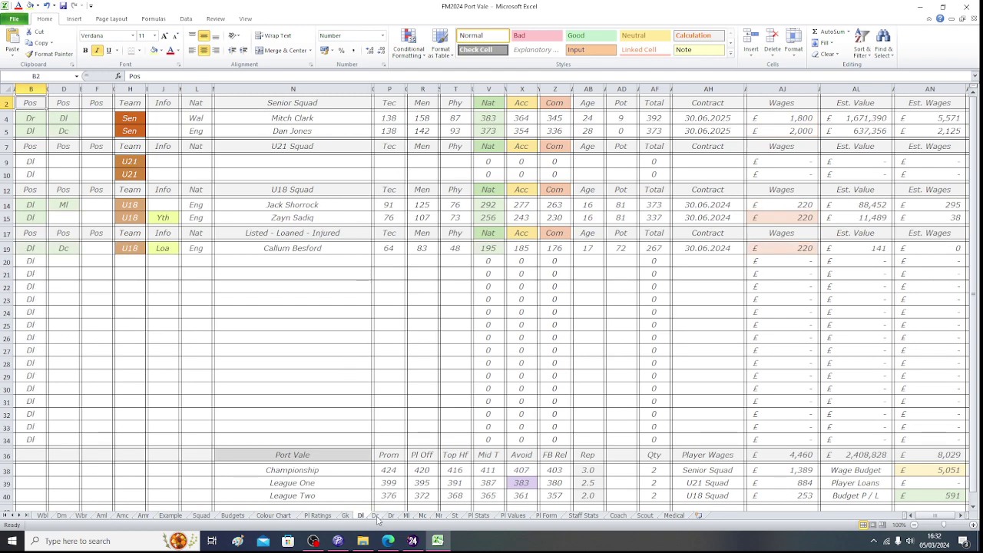
pyautogui.click(376, 515)
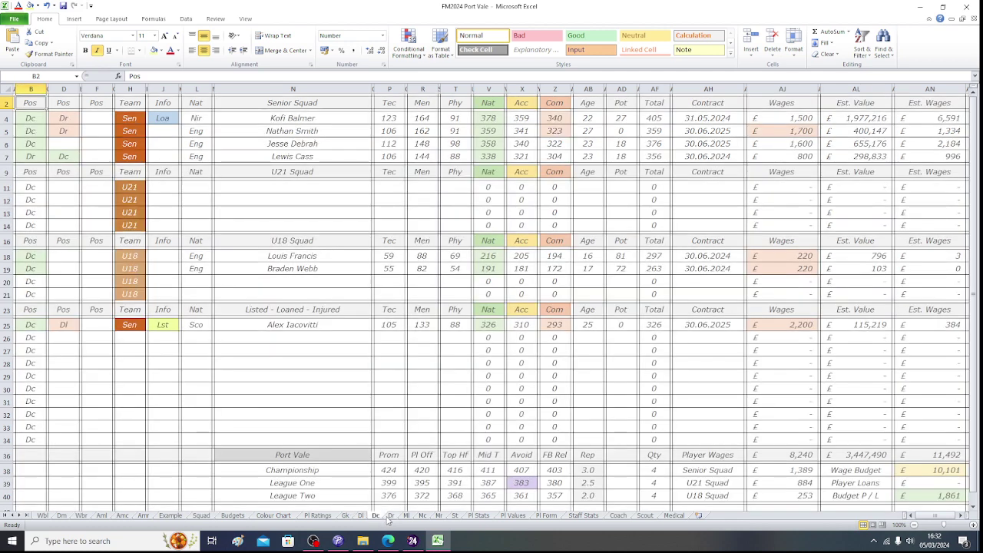
pyautogui.click(391, 516)
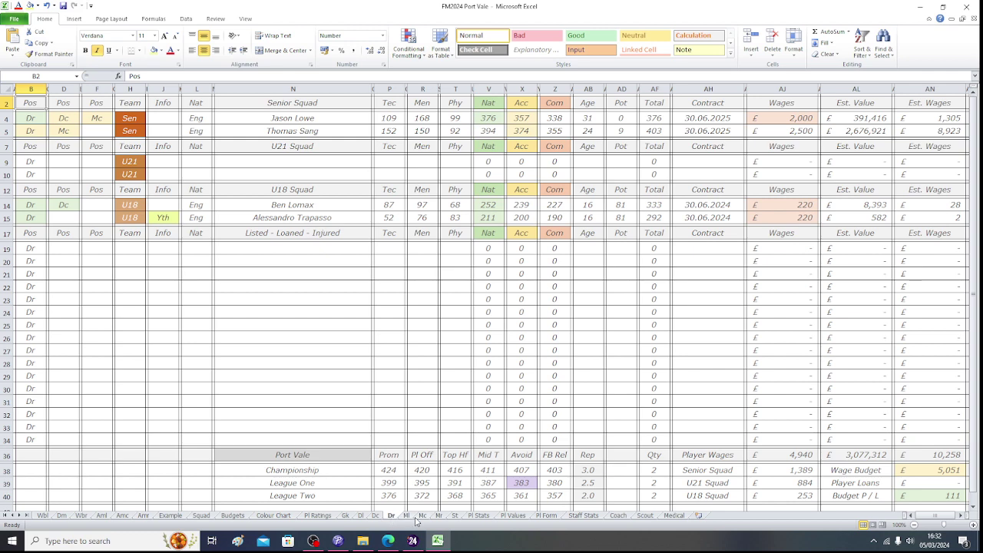
pyautogui.click(410, 518)
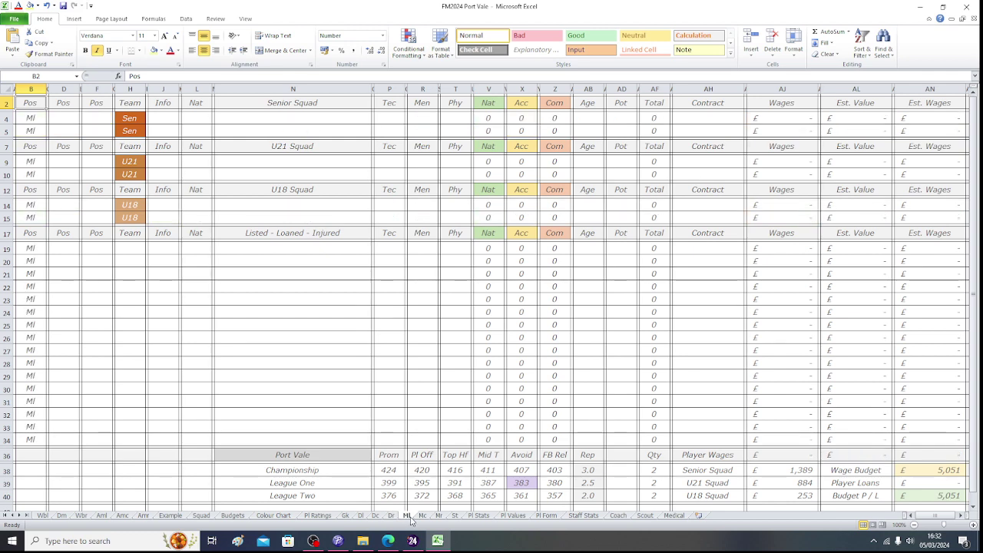
pyautogui.click(422, 517)
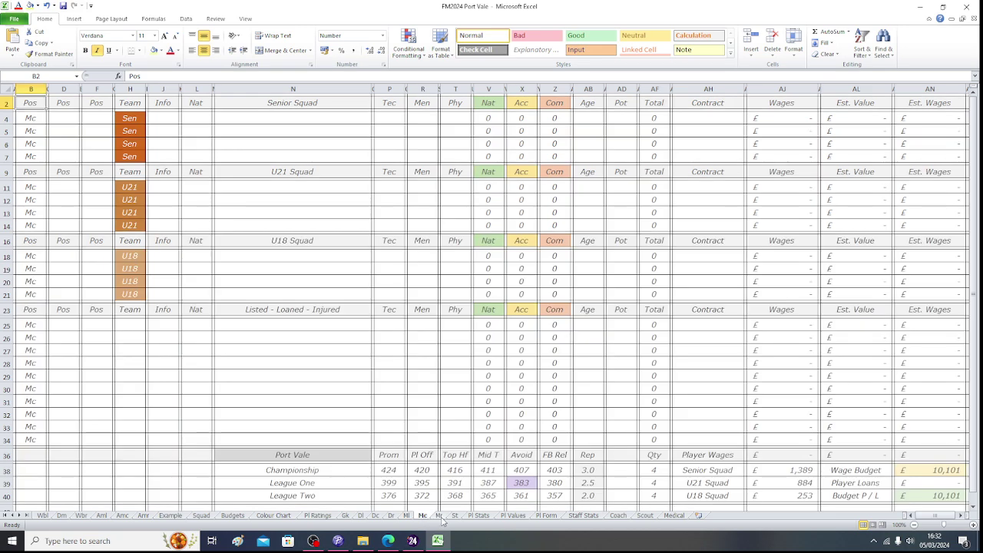
pyautogui.click(439, 518)
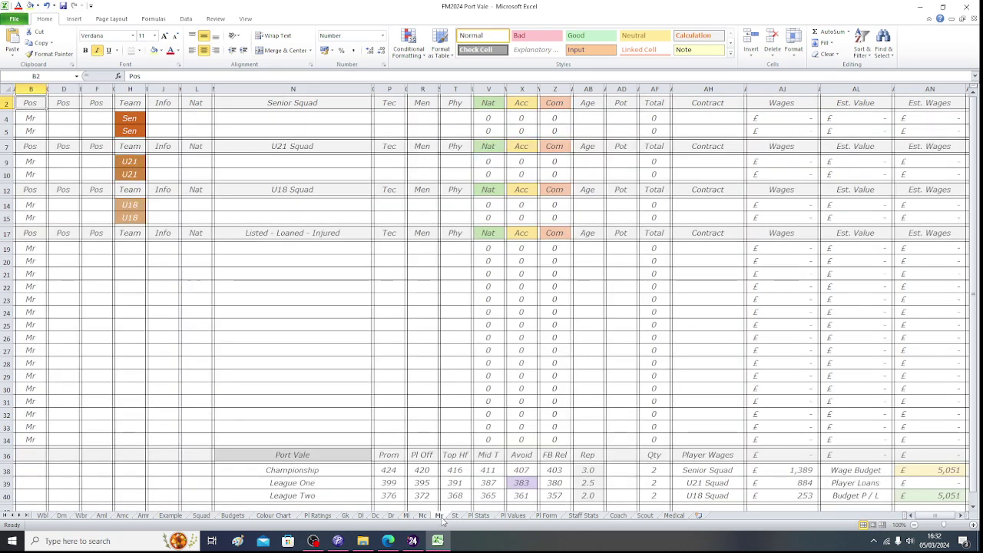
pyautogui.click(415, 543)
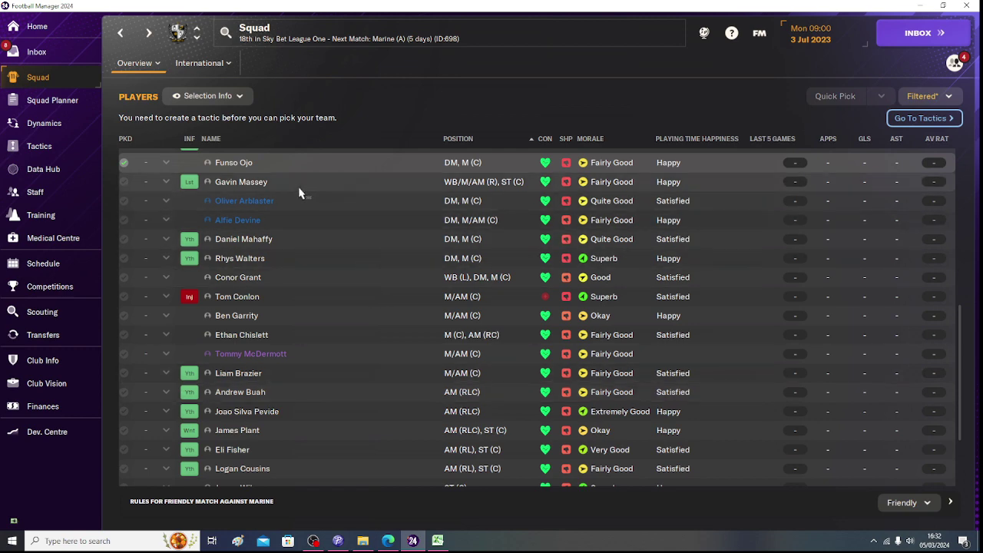
pyautogui.click(234, 163)
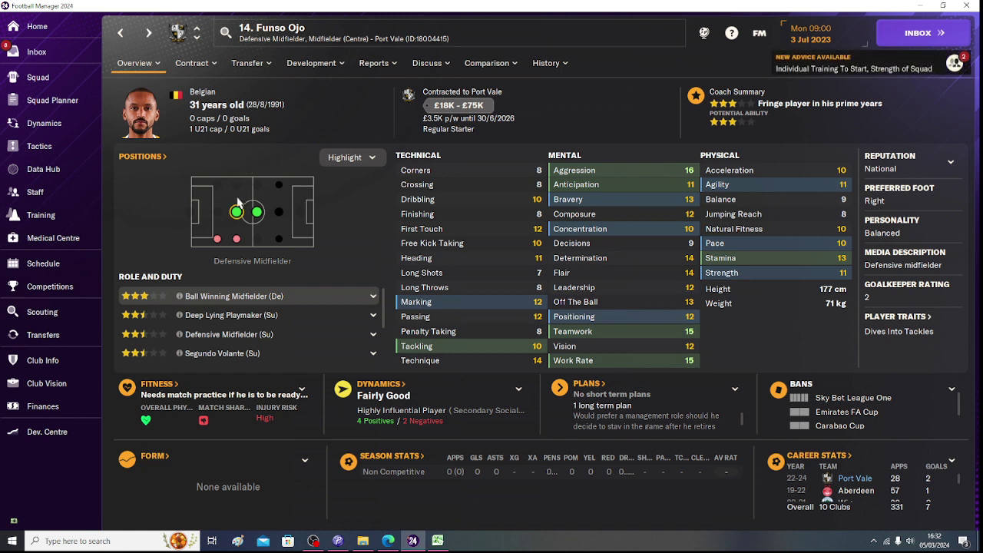
pyautogui.moveTo(237, 218)
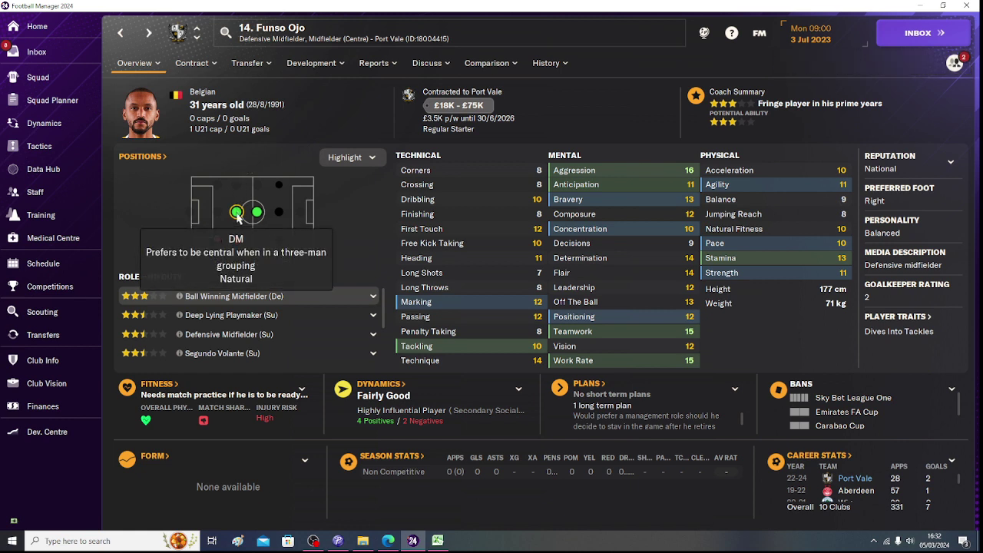
pyautogui.moveTo(237, 243)
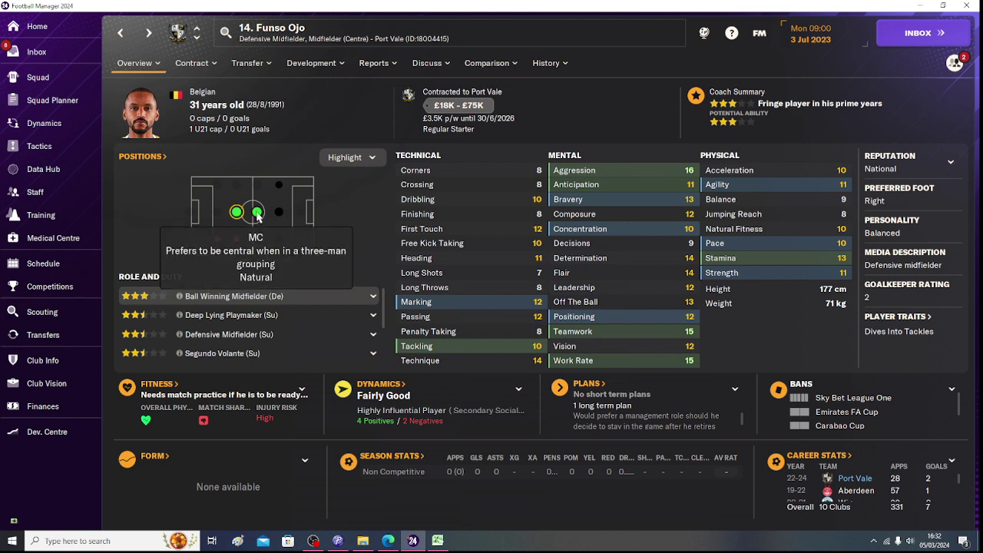
# Switch to Excel and enter Funso Ojo as the first Senior Squad player on the Mc sheet.
pyautogui.click(444, 542)
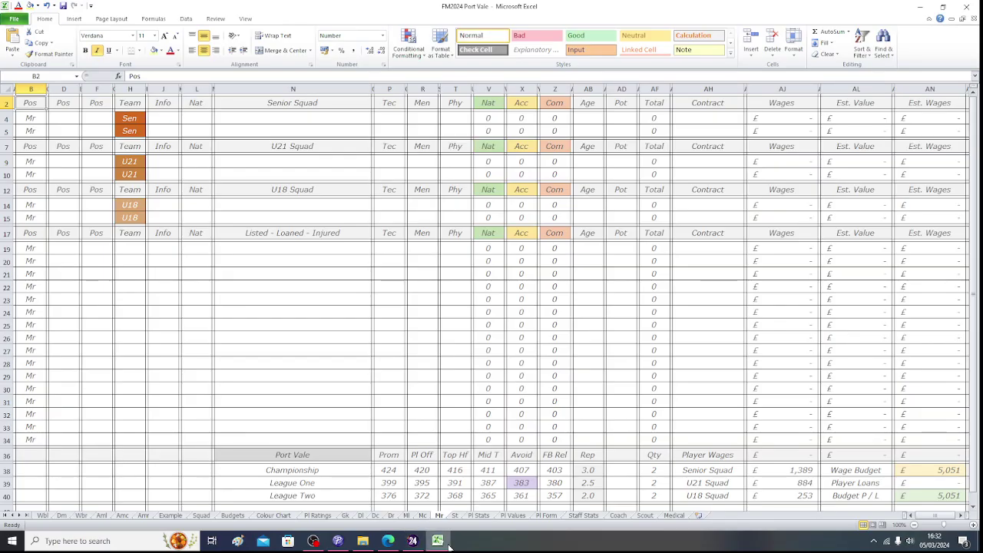
pyautogui.click(422, 515)
pyautogui.click(259, 117)
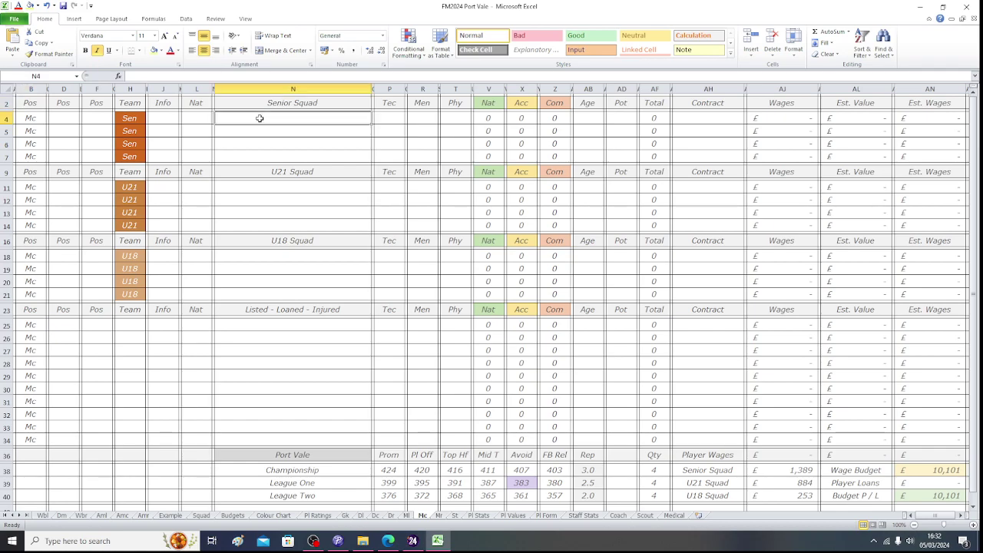
pyautogui.click(439, 544)
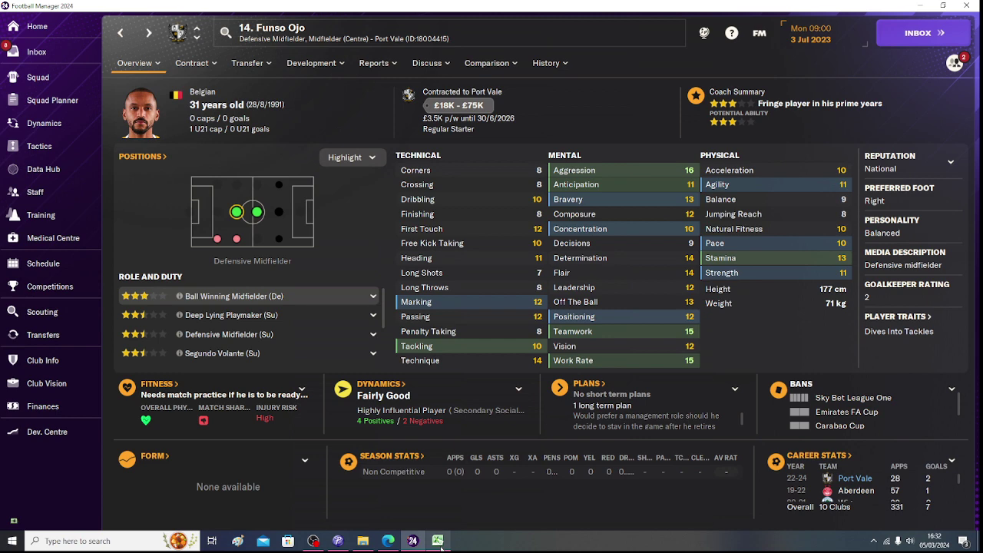
pyautogui.click(440, 544)
pyautogui.write('F')
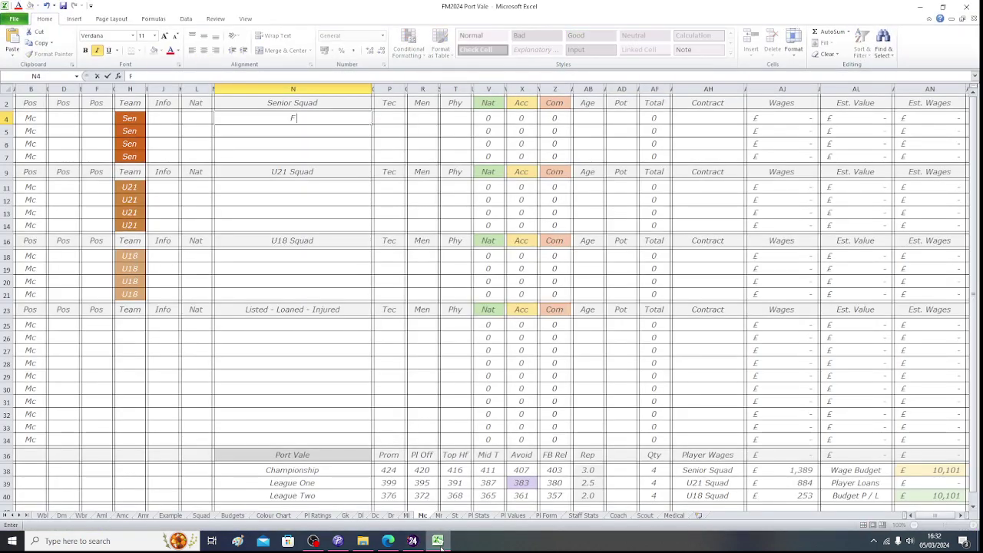
pyautogui.write('unso Ojo')
# Look up Funso Ojo's nationality in his Football Manager profile and enter it as Bel in his Mc sheet row.
pyautogui.press('Left')
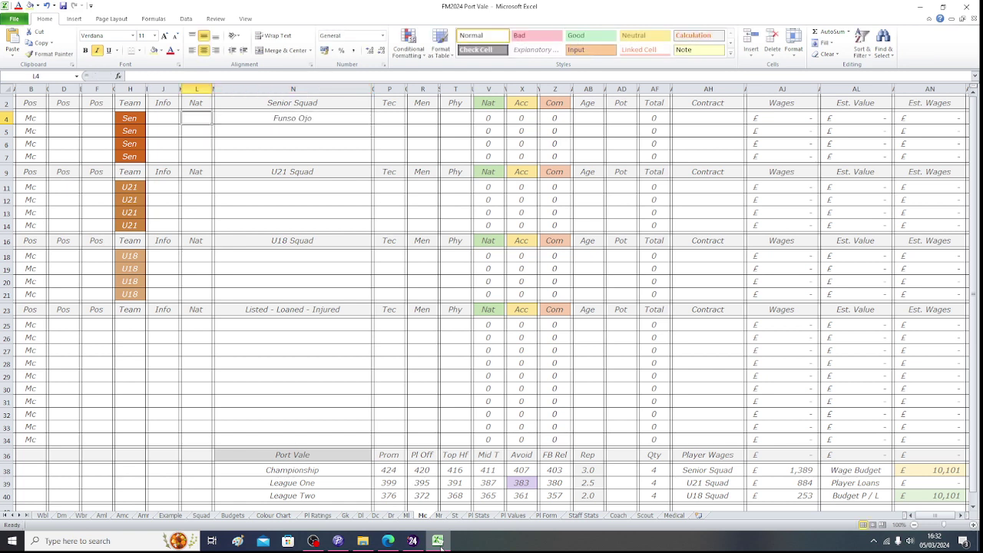
pyautogui.click(440, 544)
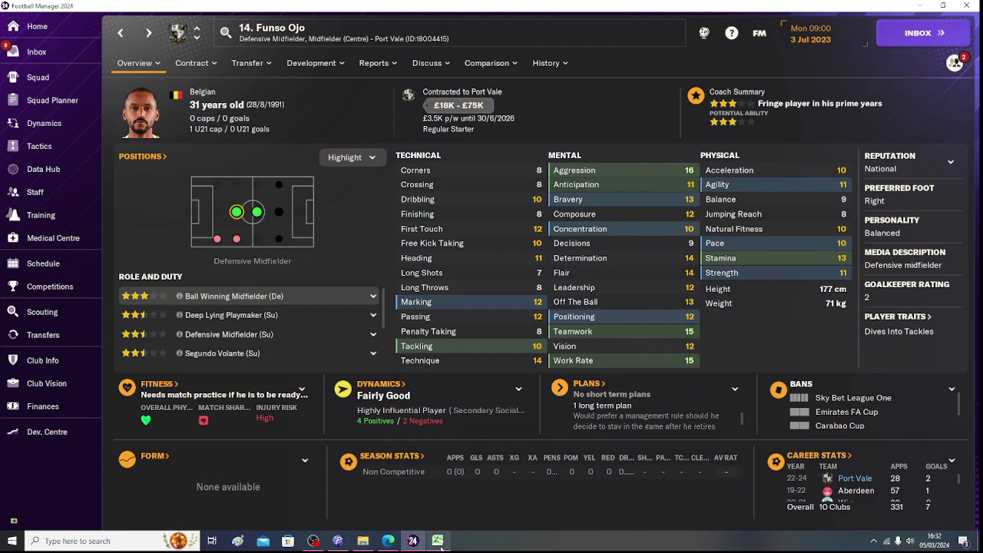
pyautogui.click(440, 544)
pyautogui.write('Be')
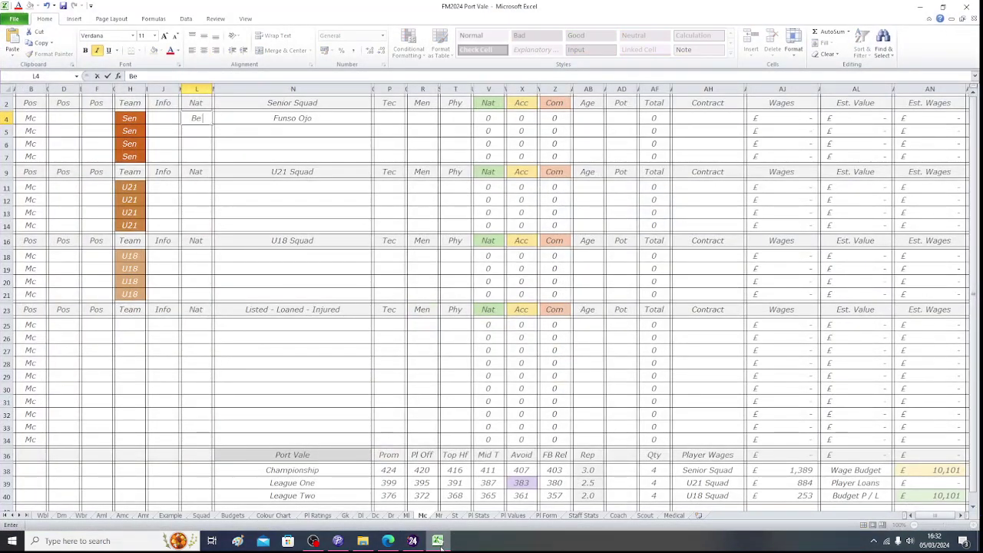
pyautogui.write('l')
# Enter age 31 and potential 0 in Funso Ojo's row.
pyautogui.press('Right')
pyautogui.press('Right')
pyautogui.press('Right')
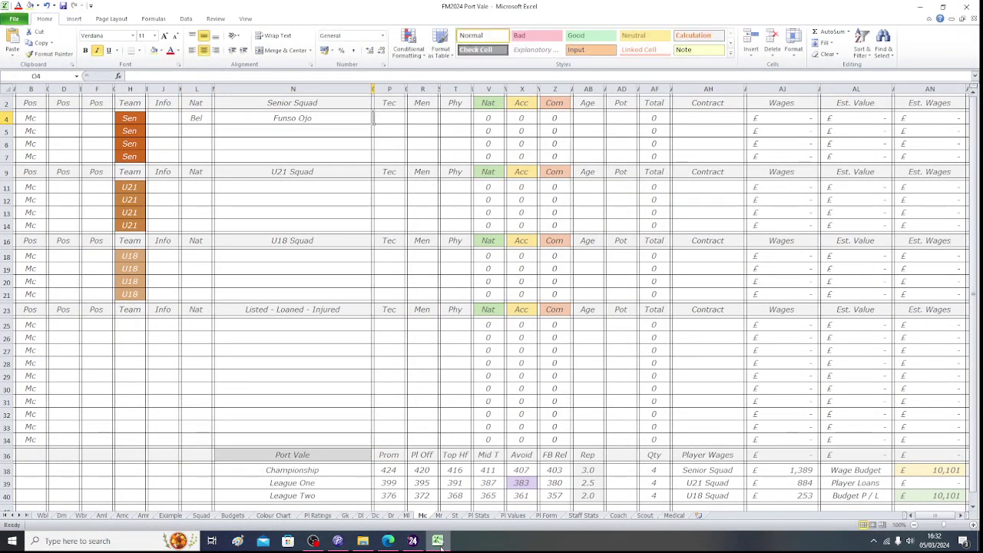
pyautogui.press('Right')
pyautogui.press('Right')
pyautogui.press('Right')
pyautogui.press('Right')
pyautogui.press('Right')
pyautogui.press('Right')
pyautogui.press('Right')
pyautogui.press('Right')
pyautogui.press('Right')
pyautogui.press('Right')
pyautogui.press('Right')
pyautogui.press('Right')
pyautogui.press('Right')
pyautogui.write('31')
pyautogui.press('Right')
pyautogui.write('0')
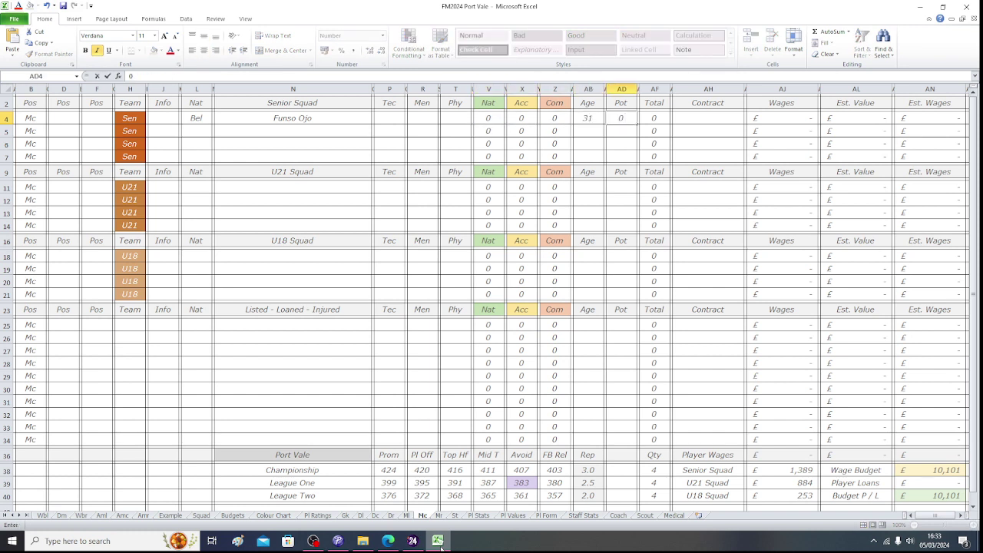
# Copy Funso Ojo's contract details from his profile into his row: expiry 30.06.2026 and wages 3500.
pyautogui.press('Right')
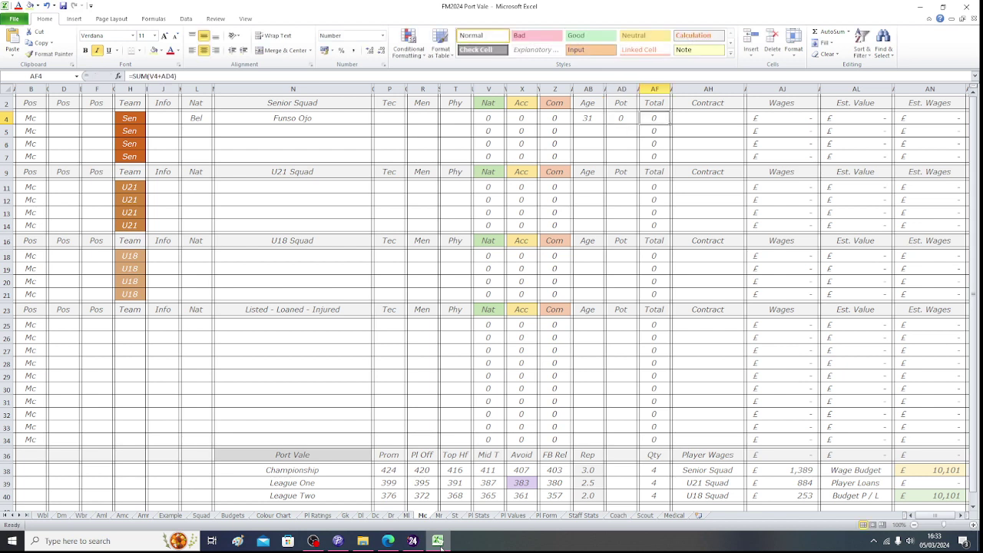
pyautogui.press('Right')
pyautogui.click(441, 547)
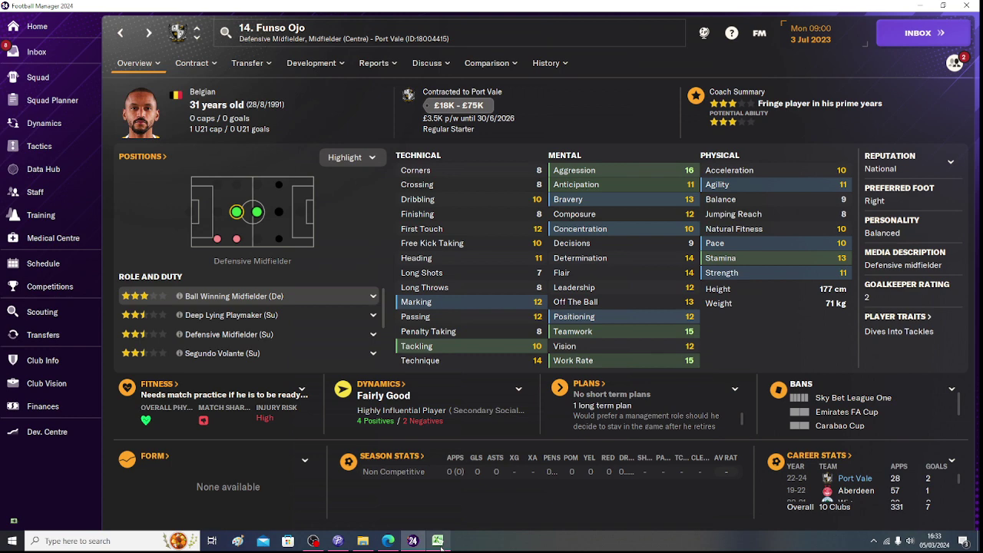
pyautogui.click(441, 547)
pyautogui.write('30.06')
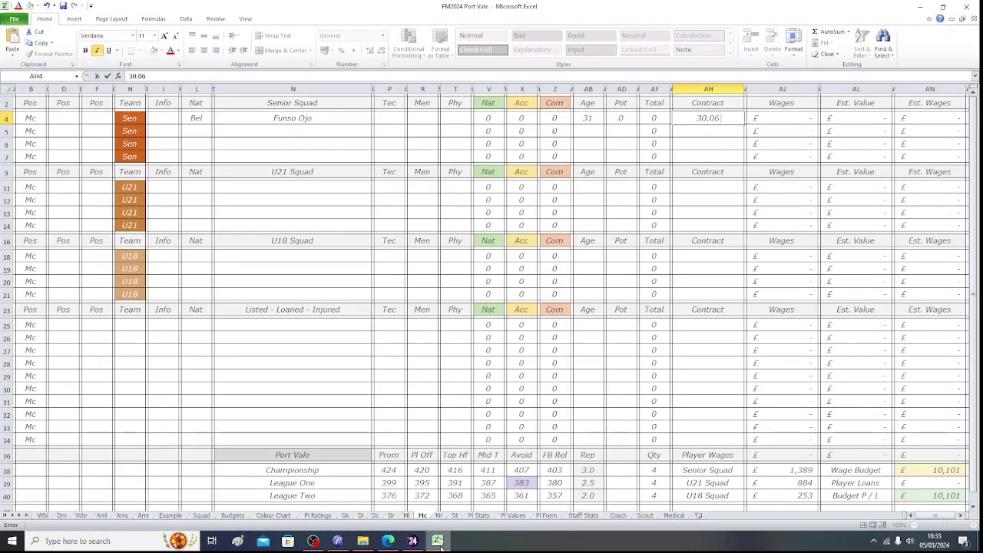
pyautogui.write('.2026')
pyautogui.press('Right')
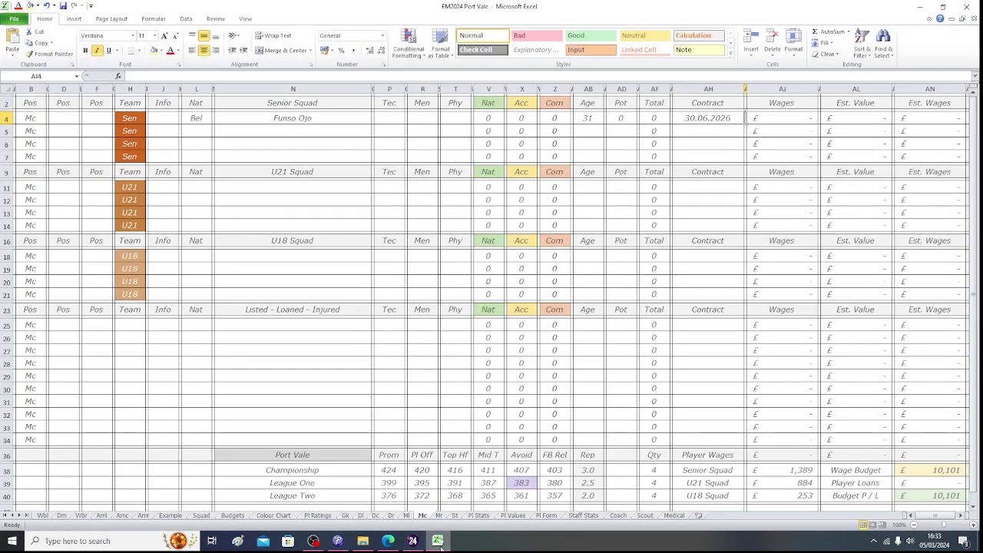
pyautogui.click(441, 547)
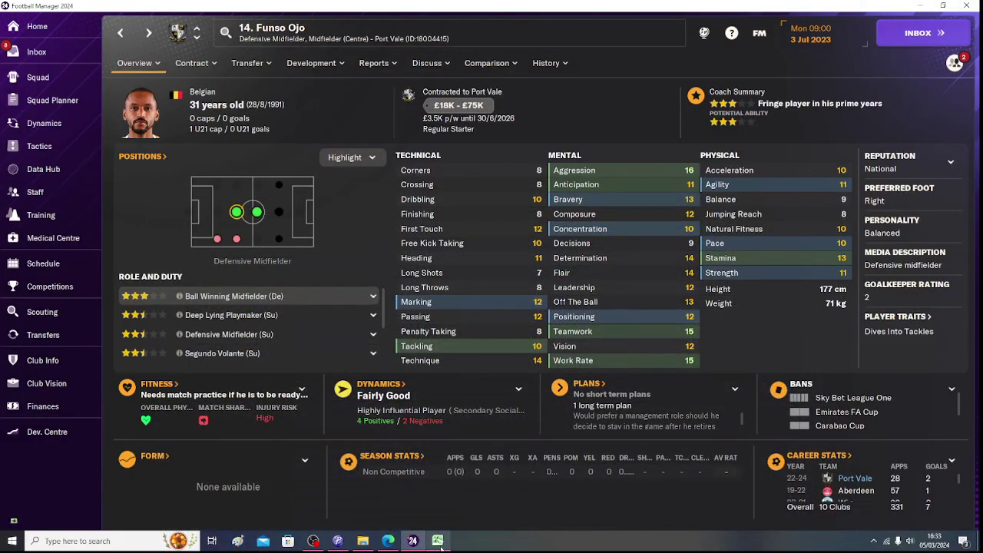
pyautogui.click(441, 547)
pyautogui.write('3500')
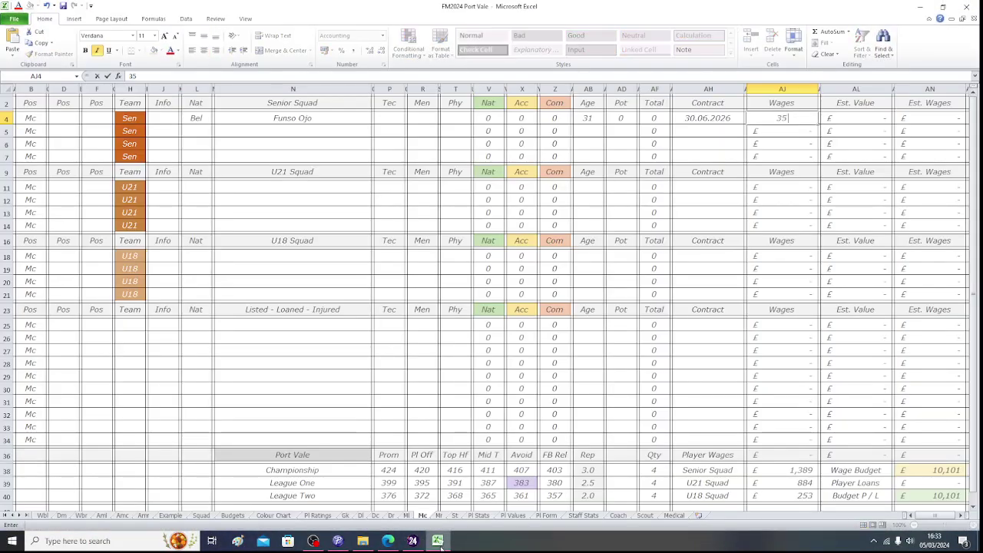
# Check Funso Ojo's playable positions in his Football Manager profile and enter Dr as his second position on the Mc sheet.
pyautogui.press('Left')
pyautogui.press('Left')
pyautogui.press('Left')
pyautogui.press('Left')
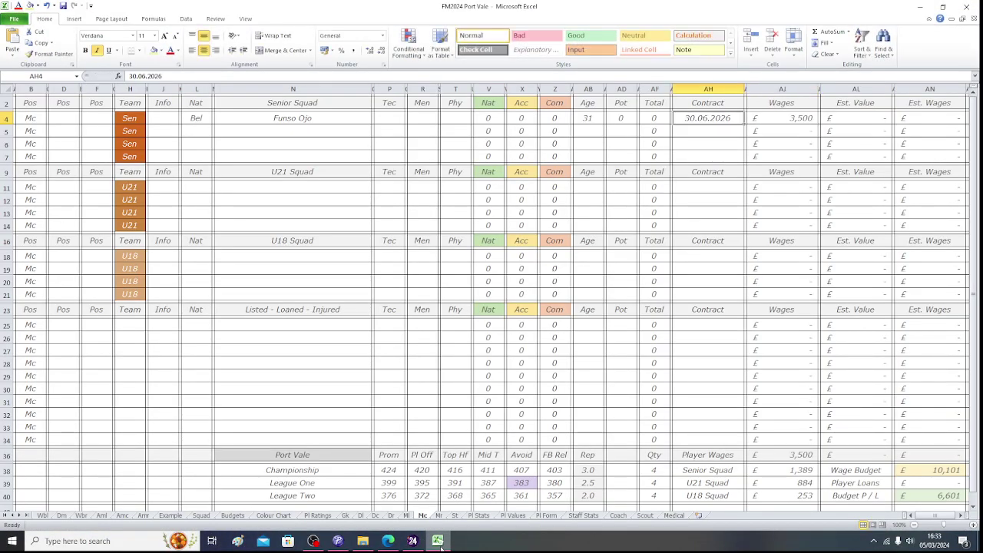
pyautogui.press('Left')
pyautogui.press('Left')
pyautogui.press('Left')
pyautogui.press('Left')
pyautogui.press('Left')
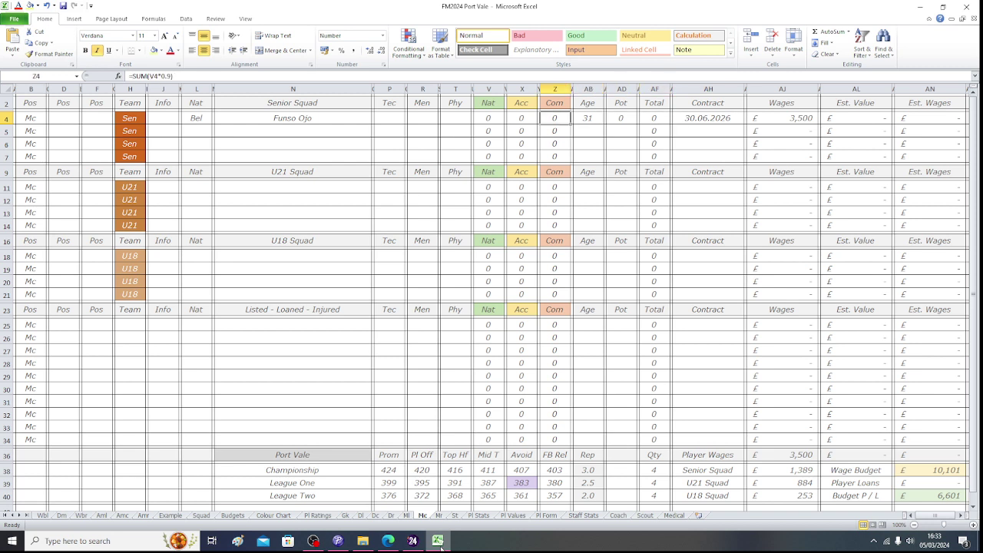
pyautogui.press('Left')
pyautogui.press('Left')
pyautogui.press('Left')
pyautogui.press('Left')
pyautogui.press('Left')
pyautogui.press('Left')
pyautogui.press('Left')
pyautogui.press('Left')
pyautogui.press('Left')
pyautogui.press('Left')
pyautogui.press('Left')
pyautogui.press('Left')
pyautogui.press('Left')
pyautogui.press('Left')
pyautogui.press('Left')
pyautogui.press('Left')
pyautogui.press('Left')
pyautogui.press('Left')
pyautogui.press('Left')
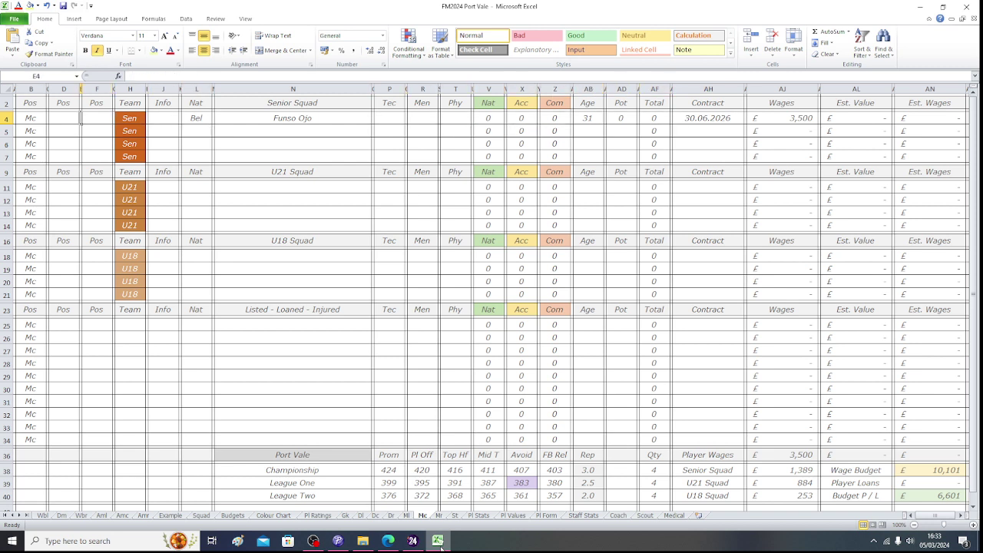
pyautogui.click(440, 547)
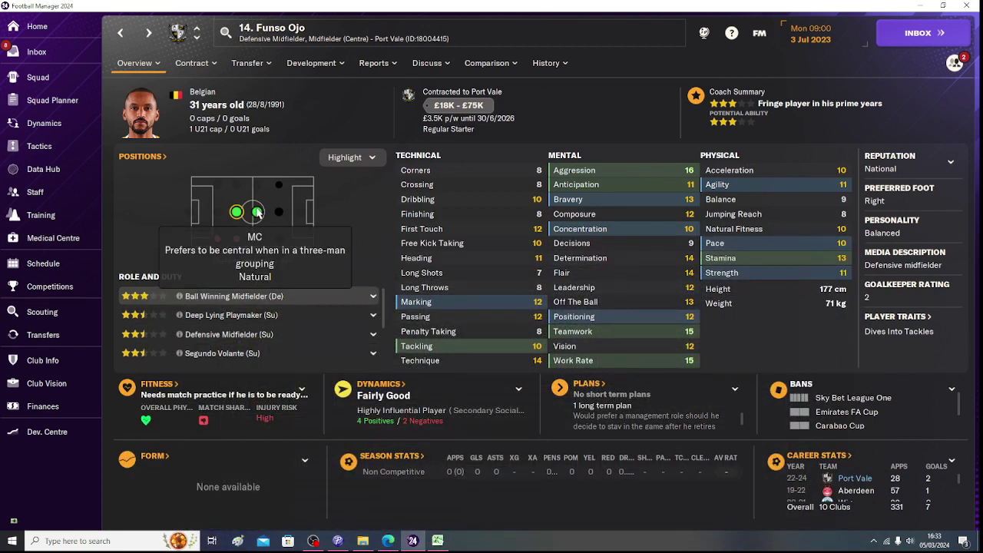
pyautogui.click(438, 541)
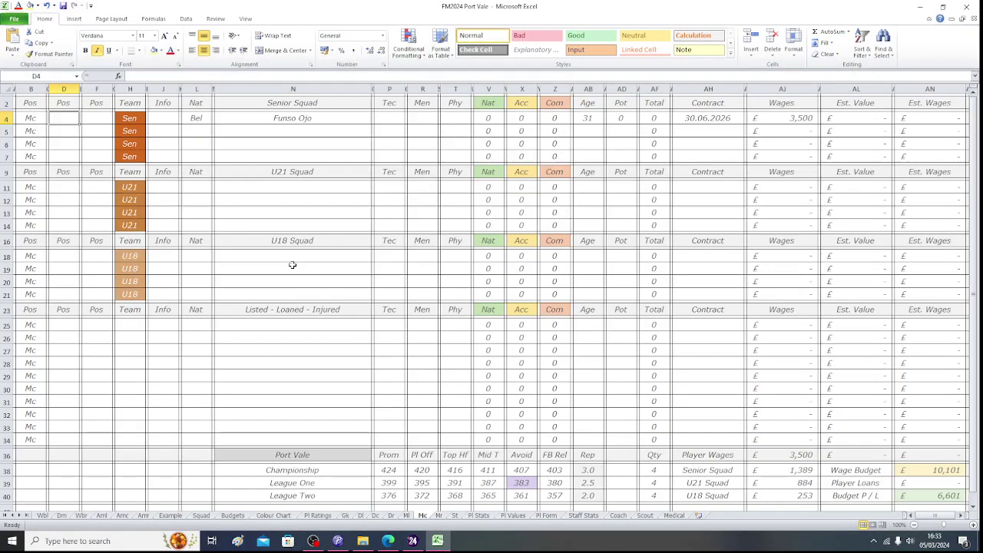
pyautogui.write('Dr')
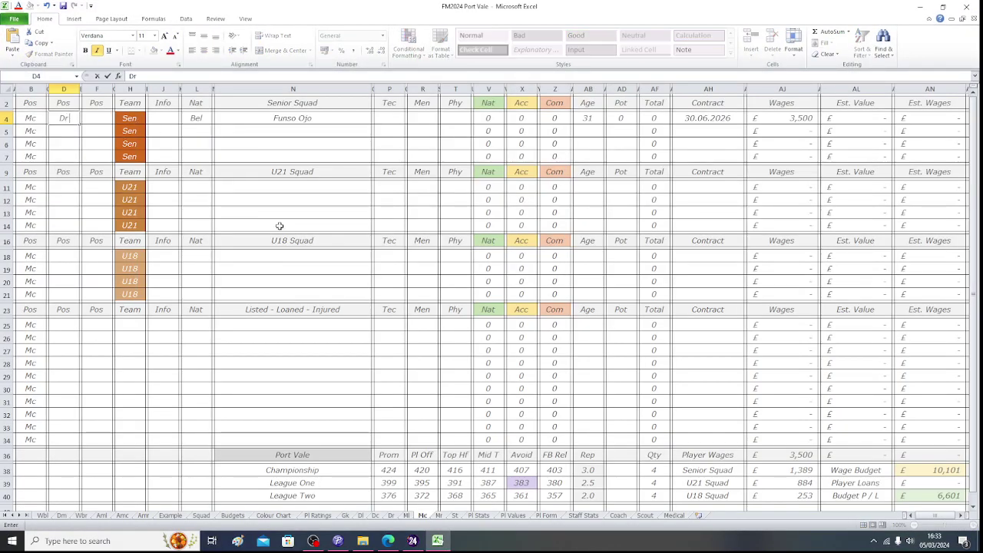
pyautogui.press('Left')
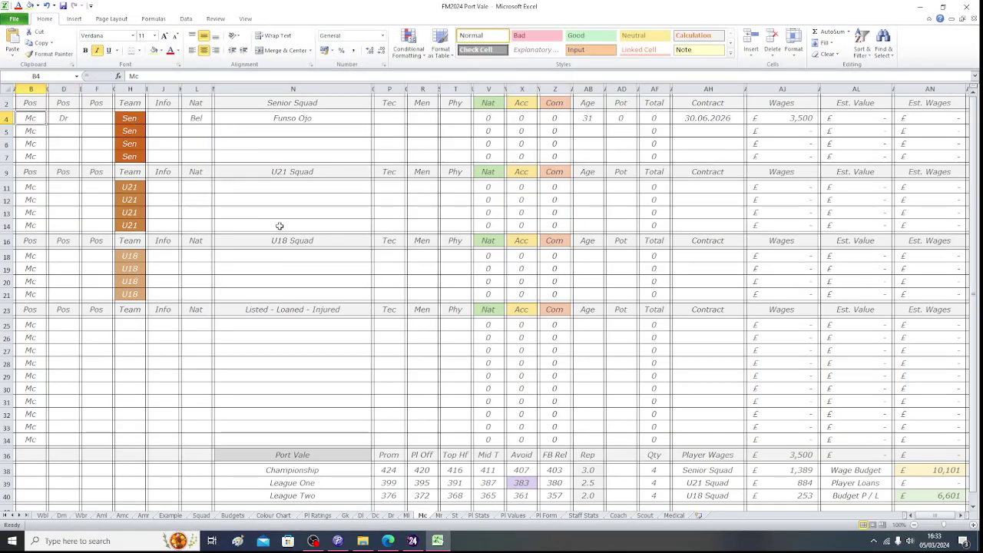
# Fill Funso Ojo's Mc position cell and his Nat rating cell with light green.
pyautogui.click(162, 50)
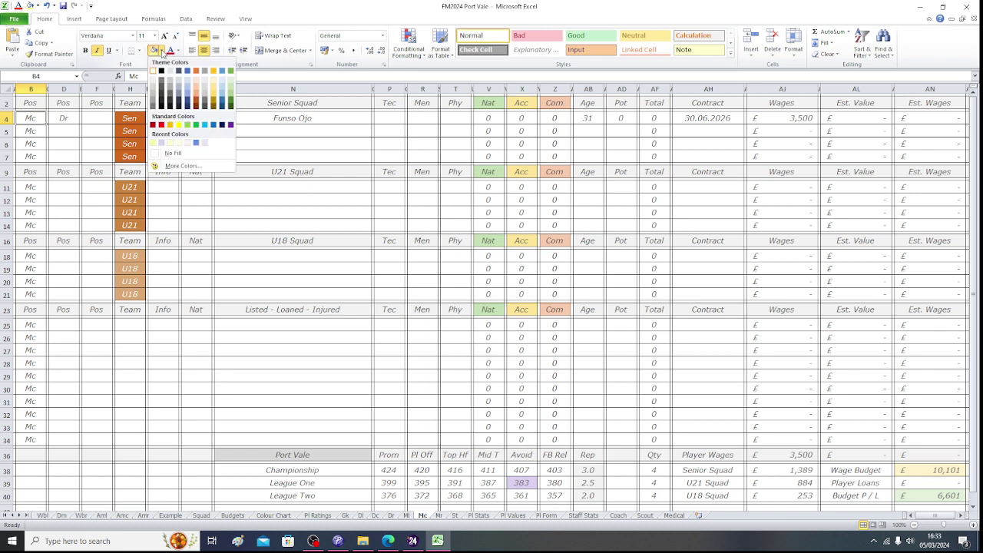
pyautogui.click(231, 78)
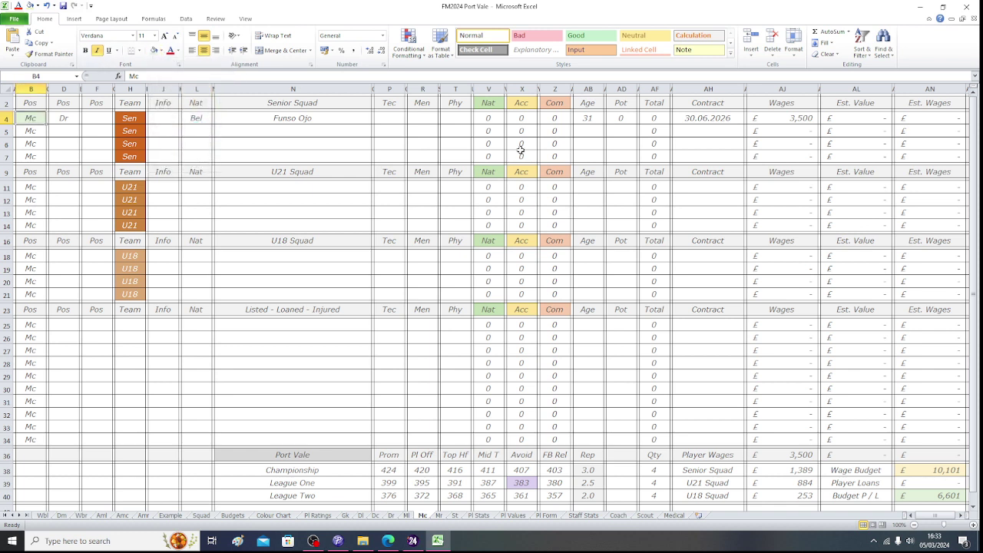
pyautogui.click(491, 123)
pyautogui.click(155, 50)
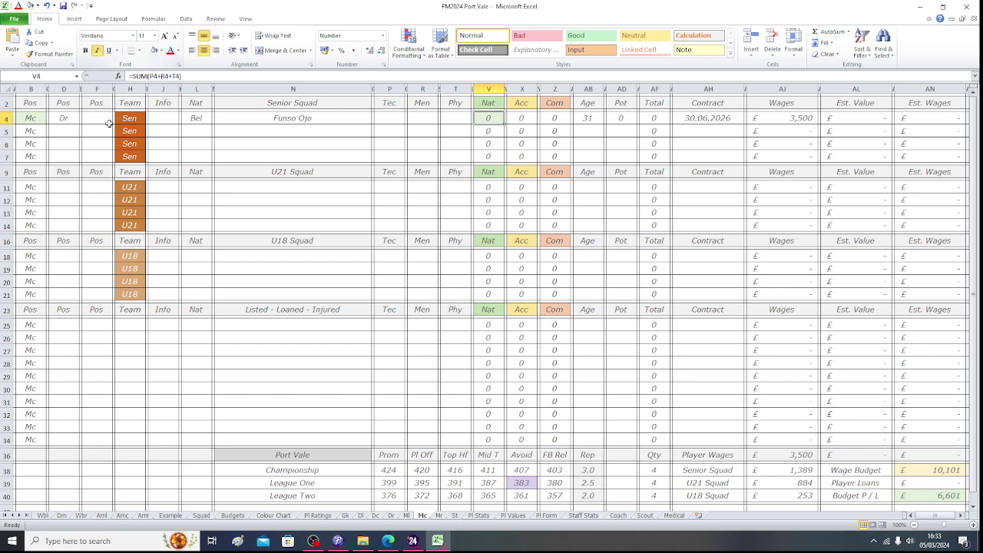
# Fill Funso Ojo's Dr position cell and his Com rating cell with light orange.
pyautogui.click(69, 119)
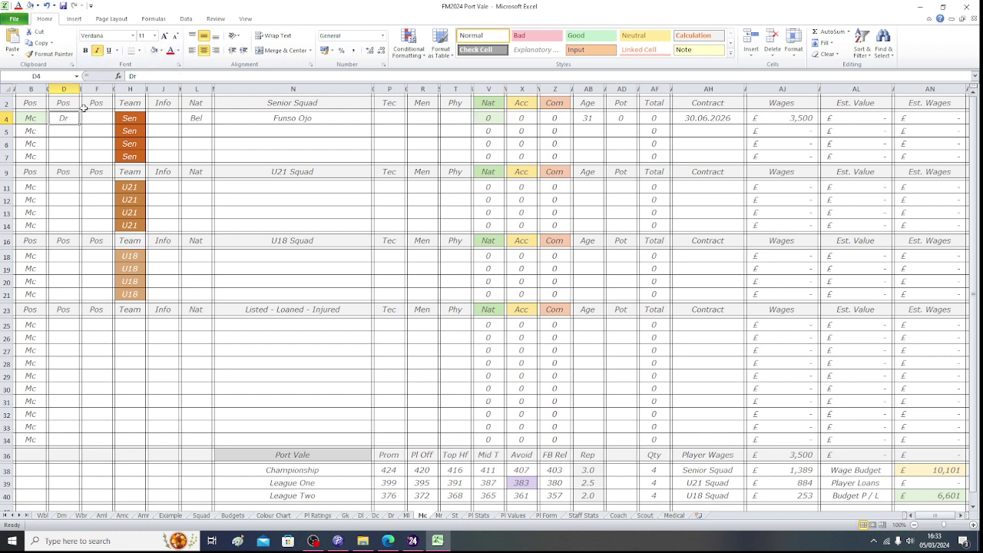
pyautogui.click(162, 51)
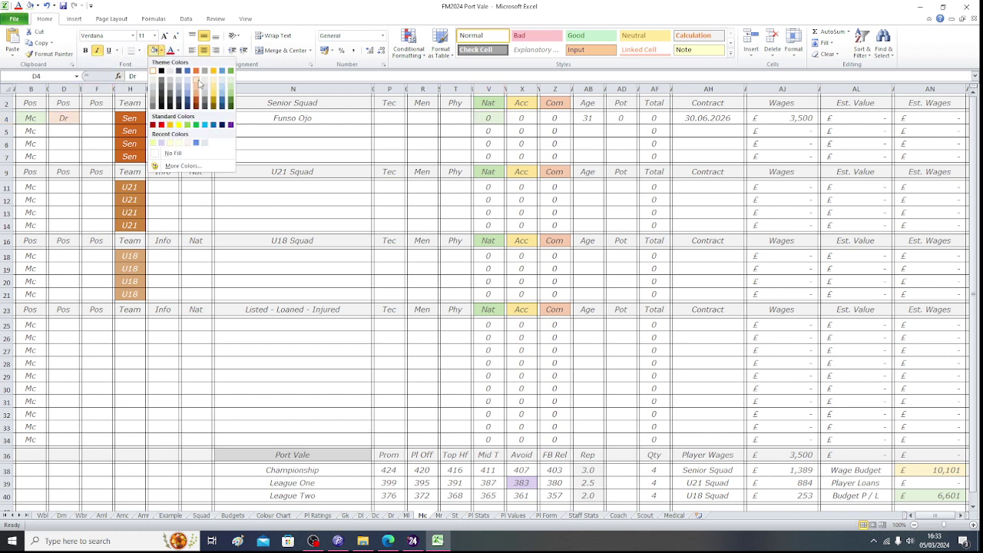
pyautogui.click(197, 78)
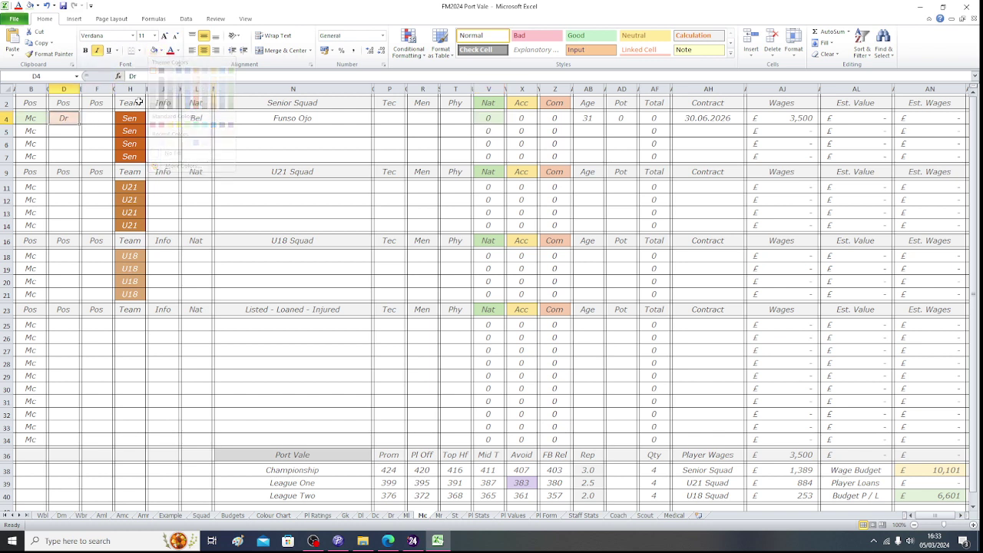
pyautogui.click(553, 120)
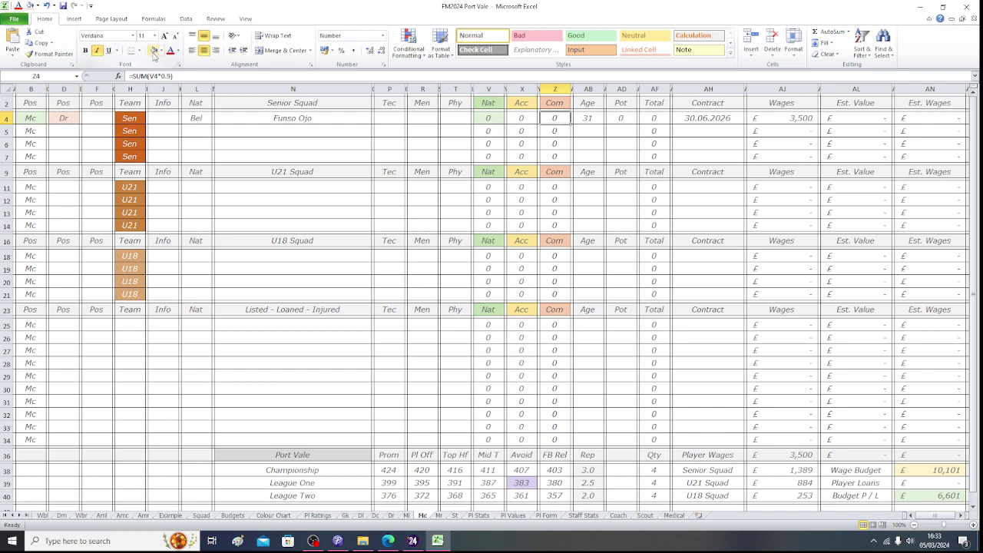
pyautogui.click(153, 51)
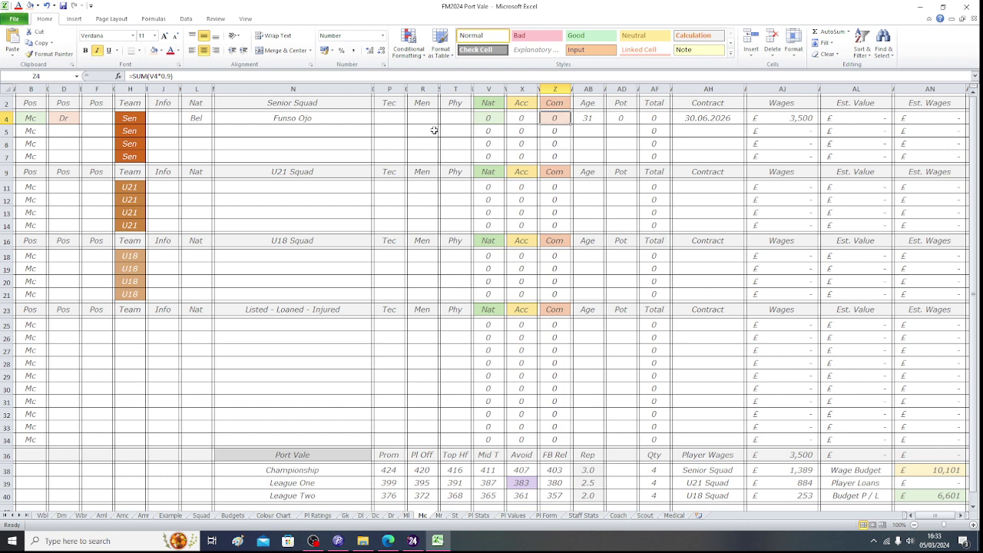
# Add up Funso Ojo's technical attributes from his Football Manager profile and enter 138 as his Tec score.
pyautogui.click(386, 118)
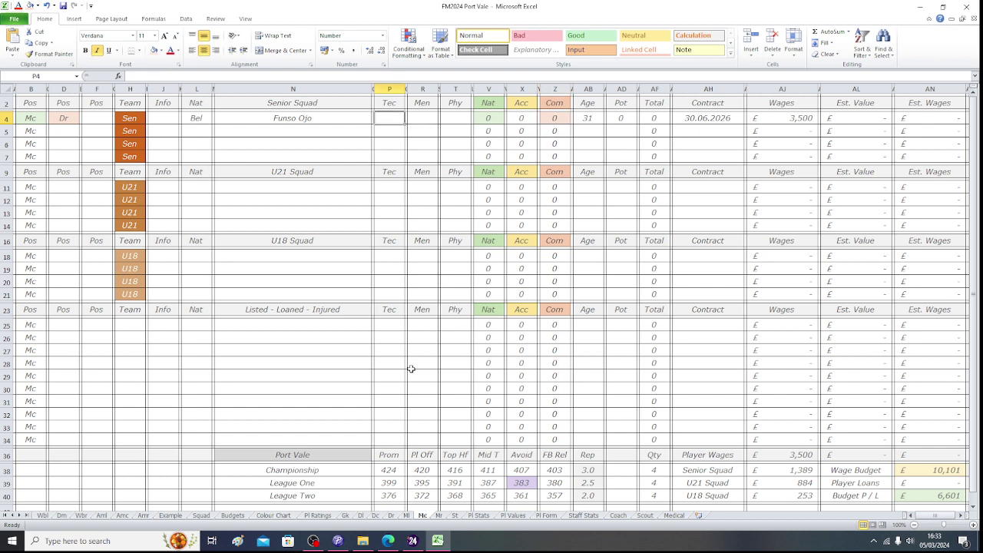
pyautogui.click(413, 541)
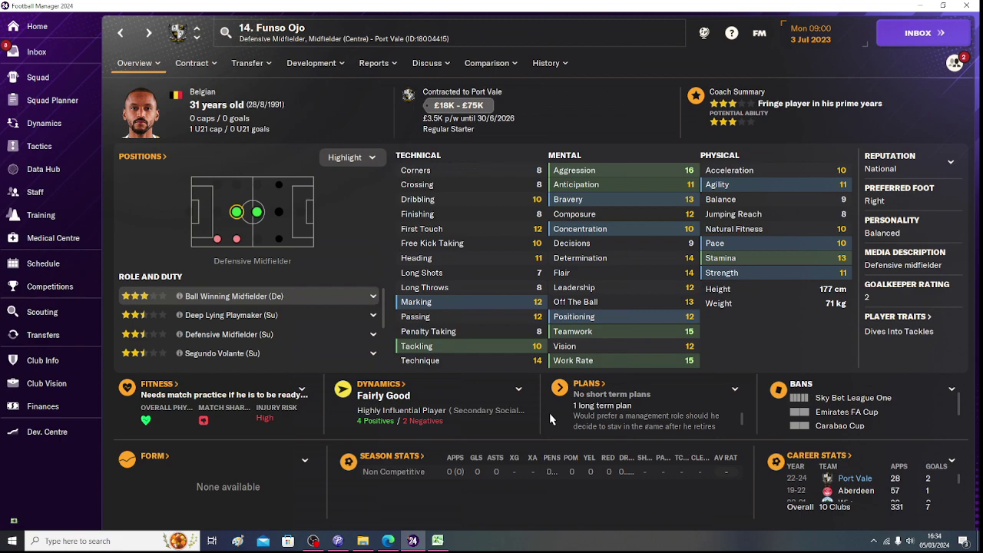
pyautogui.click(439, 542)
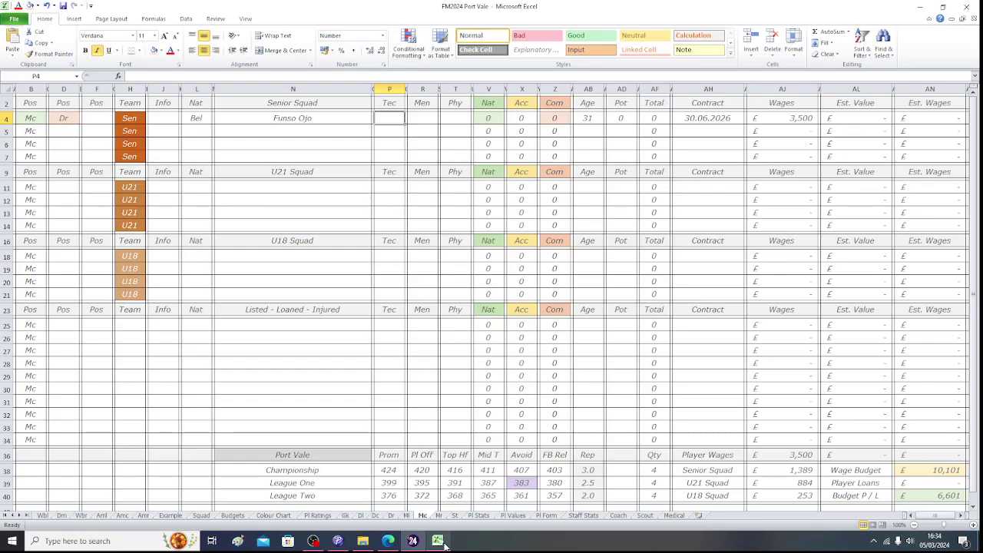
pyautogui.write('13')
pyautogui.press('Return')
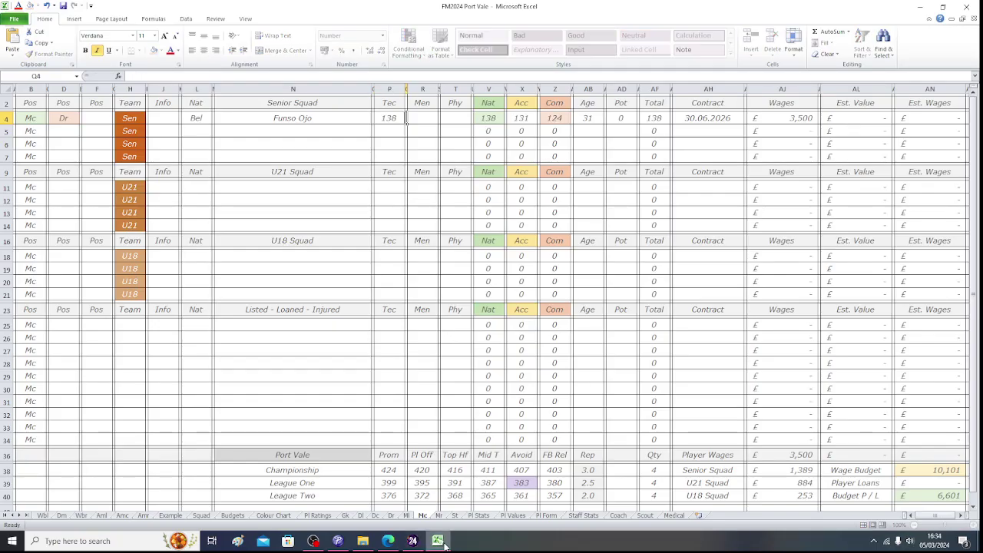
# Total Funso Ojo's mental and physical attributes from his profile and enter Men 178 and Phy 82 in his row.
pyautogui.click(438, 542)
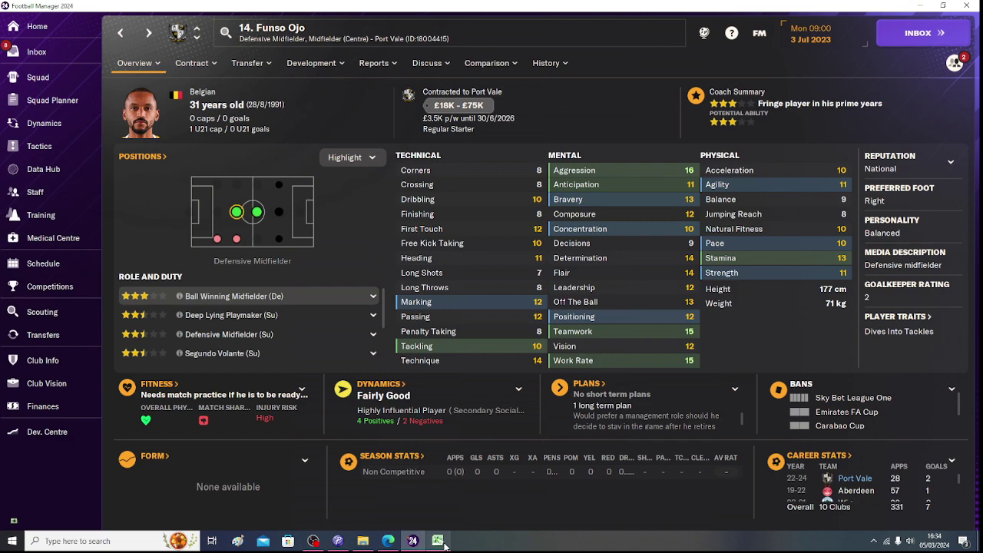
pyautogui.click(443, 542)
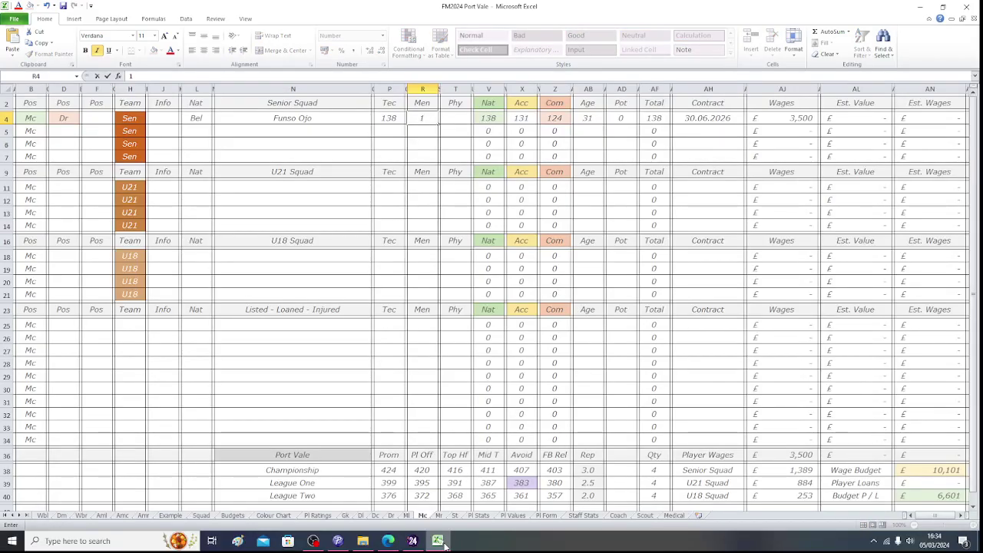
pyautogui.write('178')
pyautogui.press('Tab')
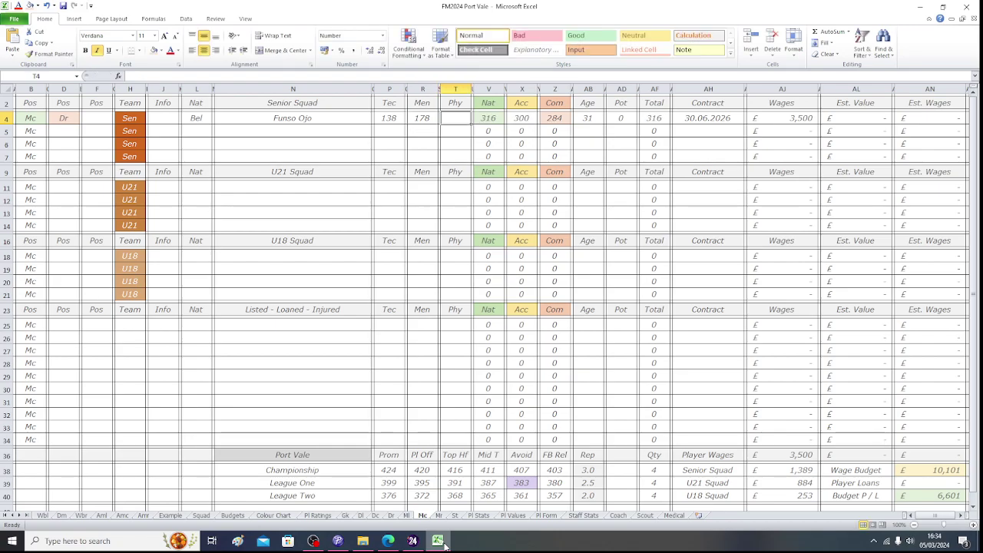
pyautogui.click(443, 542)
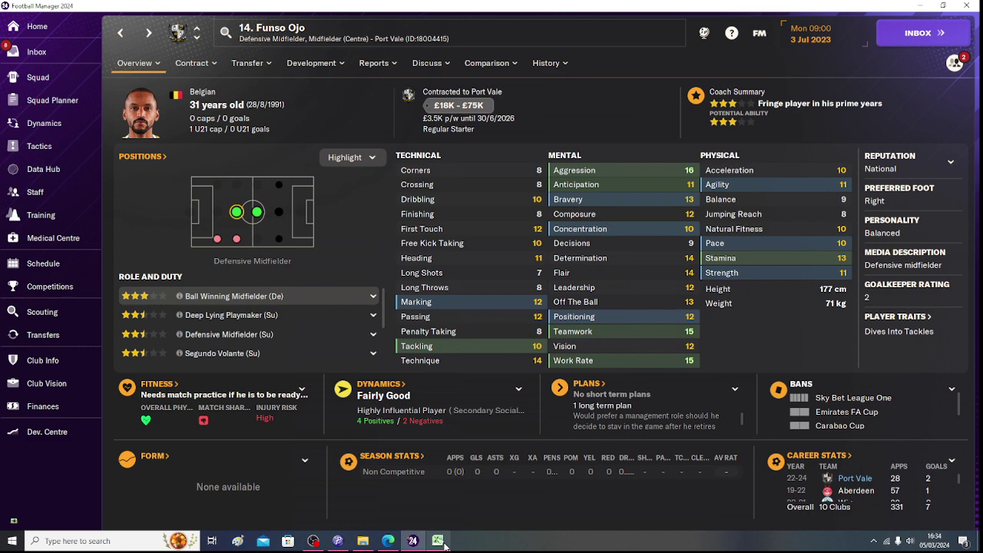
pyautogui.click(443, 542)
pyautogui.write('82')
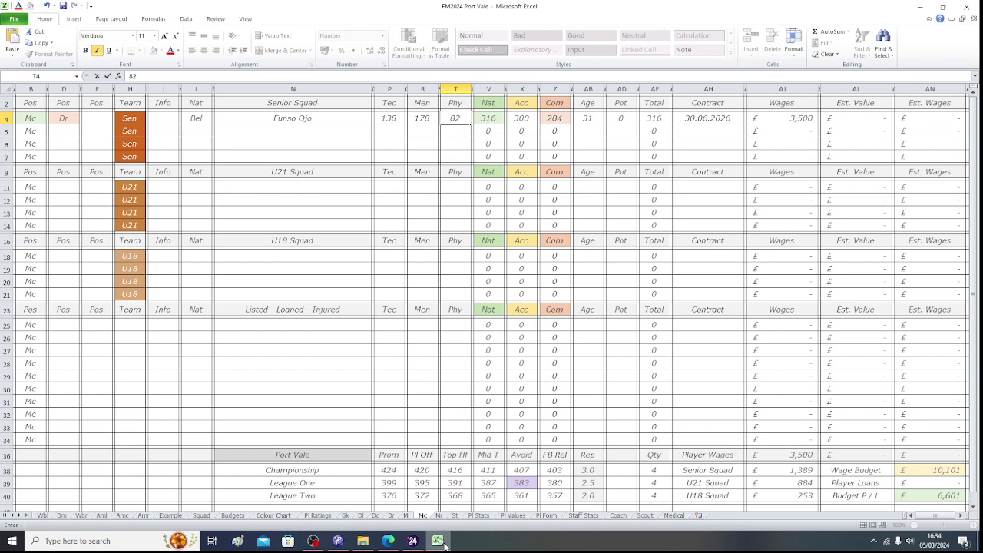
pyautogui.press('Tab')
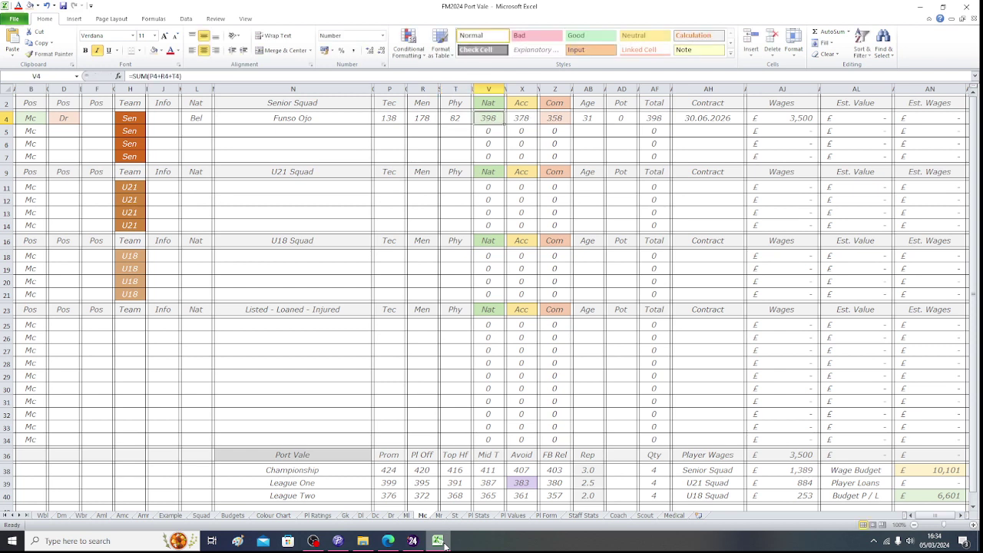
# Compare Funso Ojo's Nat rating with the League One Avoid benchmark and review his age and estimated value cells.
pyautogui.click(521, 484)
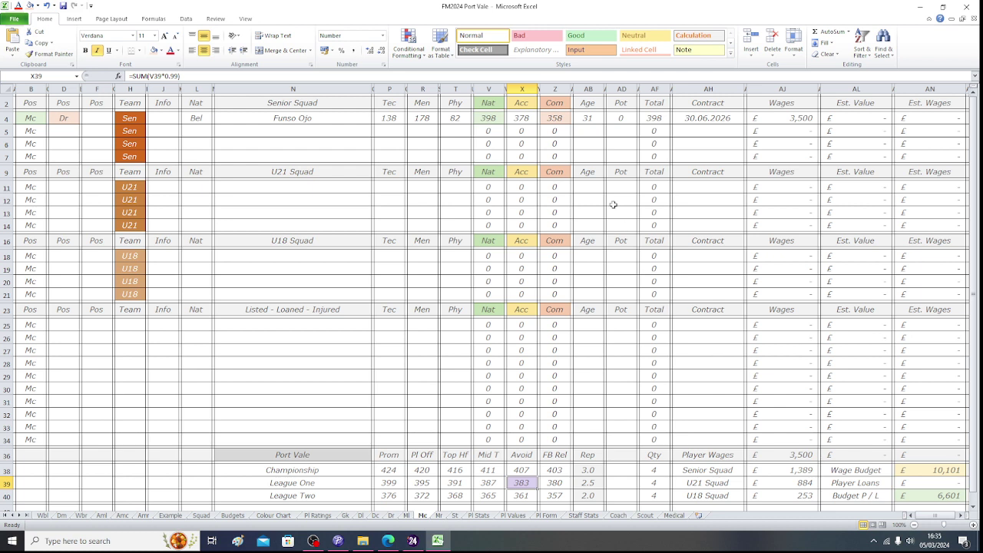
pyautogui.click(488, 120)
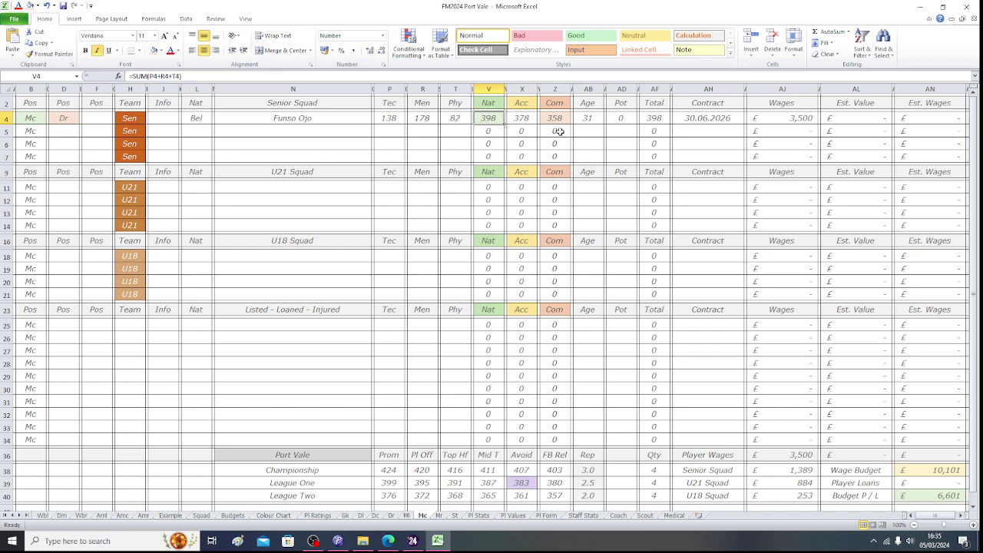
pyautogui.click(840, 117)
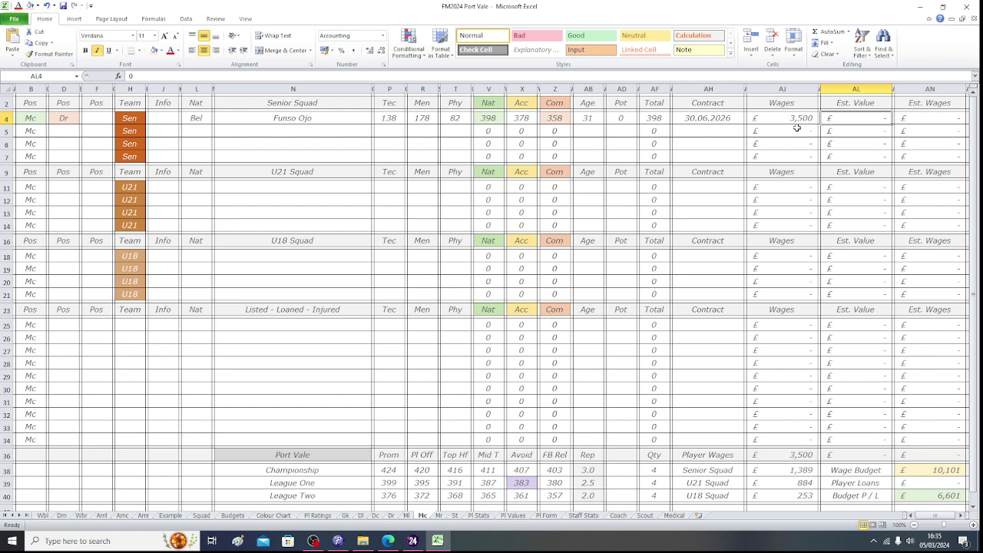
pyautogui.click(495, 120)
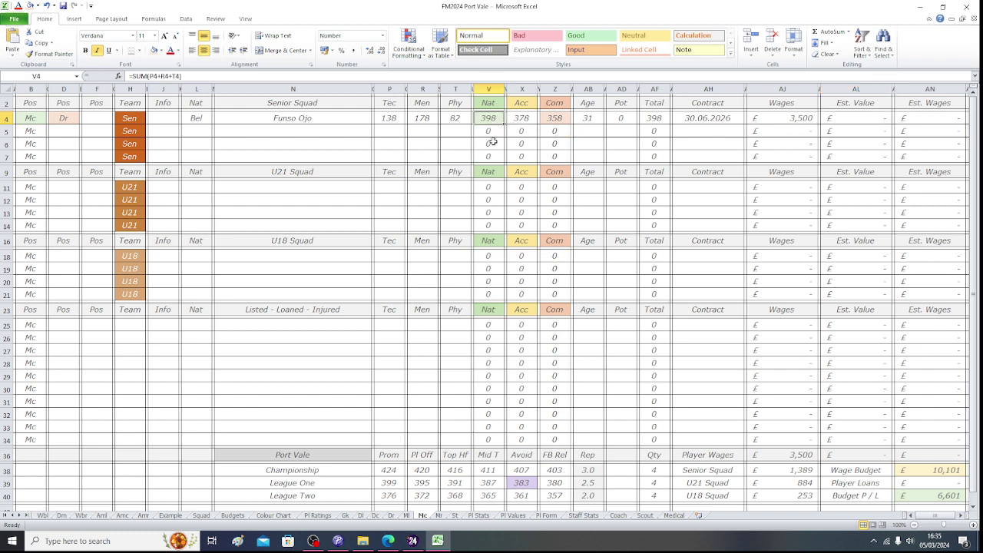
pyautogui.click(588, 117)
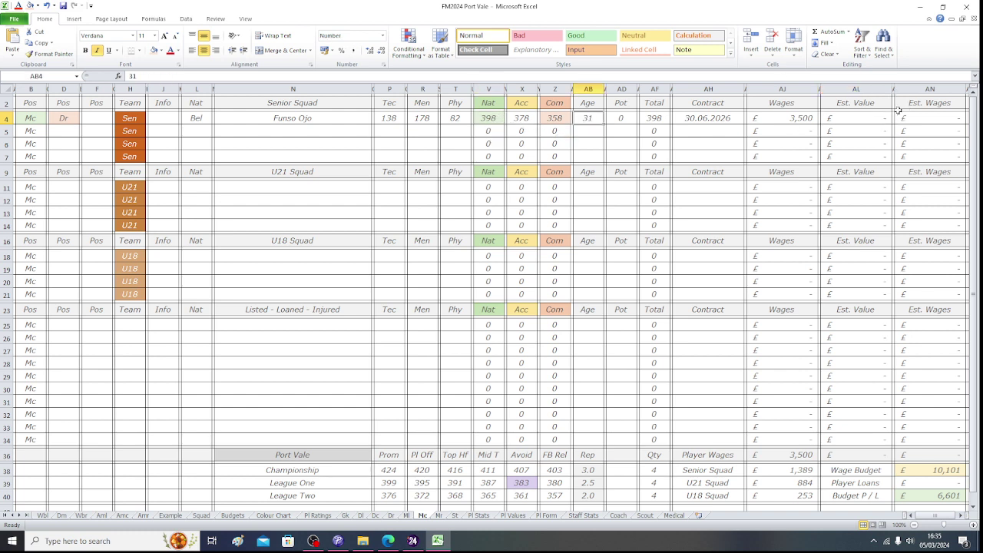
pyautogui.click(854, 117)
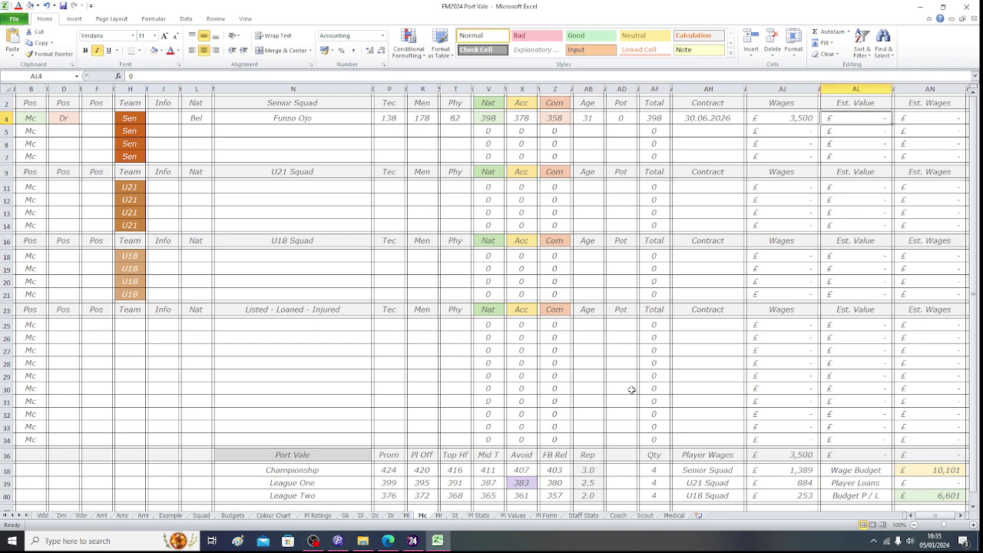
# Locate the rating band covering Funso Ojo's total of 398 in column D of the Pl Values sheet.
pyautogui.click(512, 516)
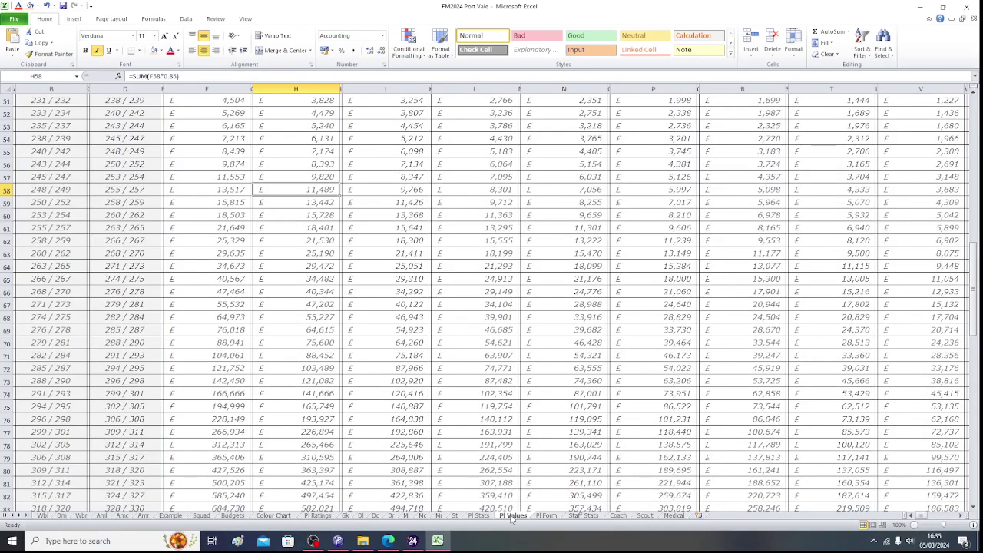
pyautogui.press('Down')
pyautogui.press('Down')
pyautogui.press('Down')
pyautogui.press('Down')
pyautogui.press('Left')
pyautogui.press('Left')
pyautogui.press('Left')
pyautogui.press('Left')
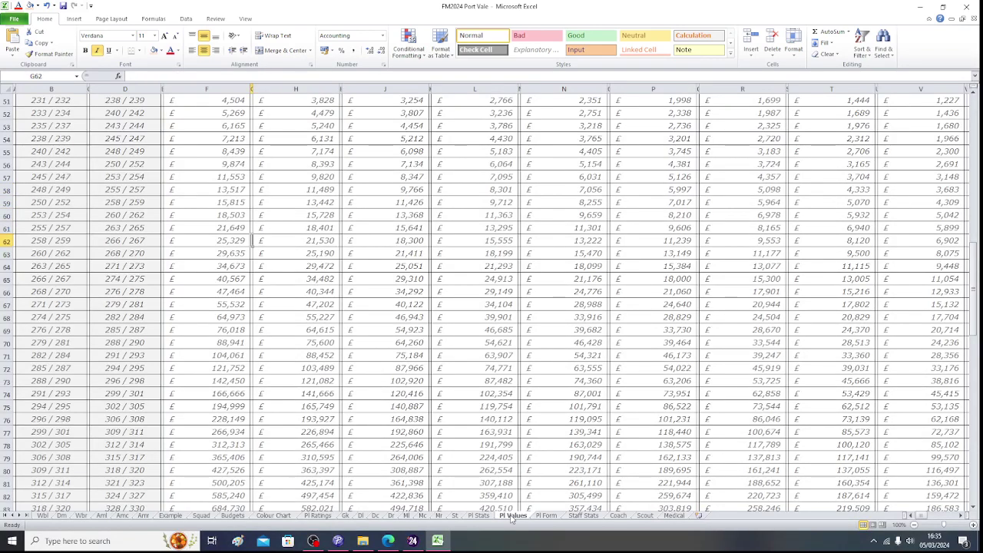
pyautogui.press('Down')
pyautogui.press('Down')
pyautogui.press('Down')
pyautogui.press('Down')
pyautogui.press('Down')
pyautogui.press('Down')
pyautogui.press('Down')
pyautogui.press('Down')
pyautogui.press('Down')
pyautogui.press('Down')
pyautogui.press('Down')
pyautogui.press('Down')
pyautogui.press('Down')
pyautogui.press('Down')
pyautogui.press('Down')
pyautogui.press('Down')
pyautogui.press('Down')
pyautogui.press('Down')
pyautogui.press('Down')
pyautogui.press('Down')
pyautogui.press('Down')
pyautogui.press('Down')
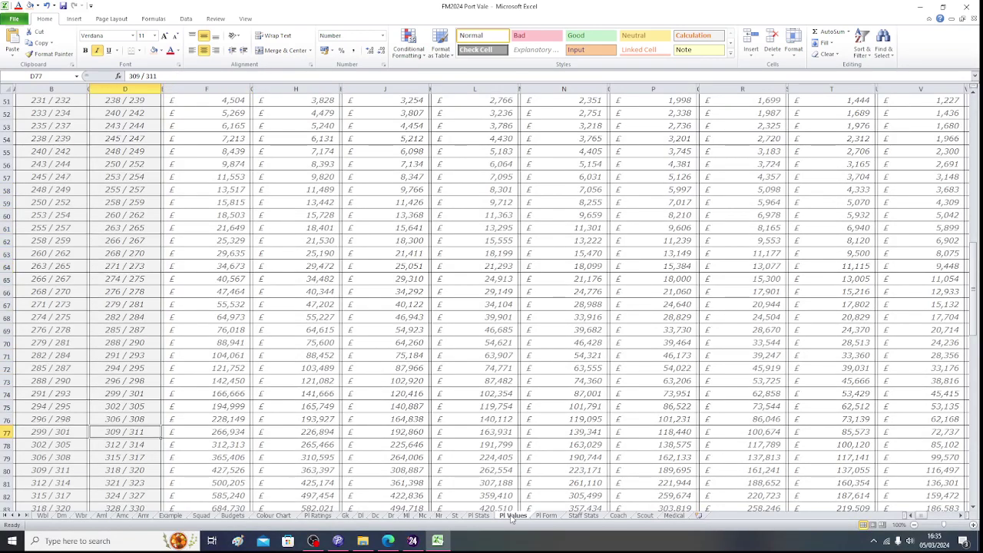
pyautogui.press('Up')
pyautogui.press('Up')
pyautogui.press('Up')
pyautogui.press('Up')
pyautogui.press('Up')
pyautogui.press('Up')
pyautogui.press('Up')
pyautogui.press('Up')
pyautogui.press('Up')
pyautogui.press('Up')
pyautogui.press('Up')
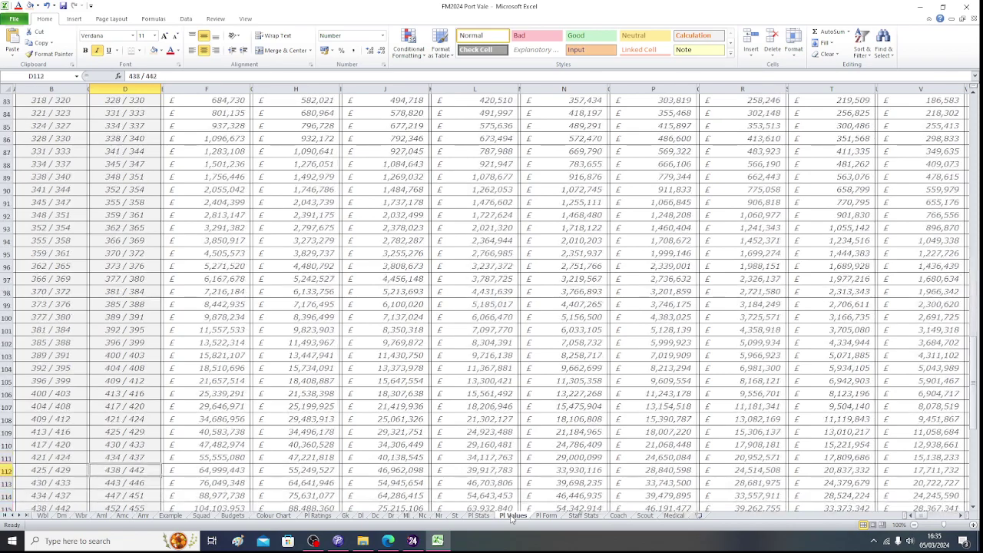
pyautogui.press('Up')
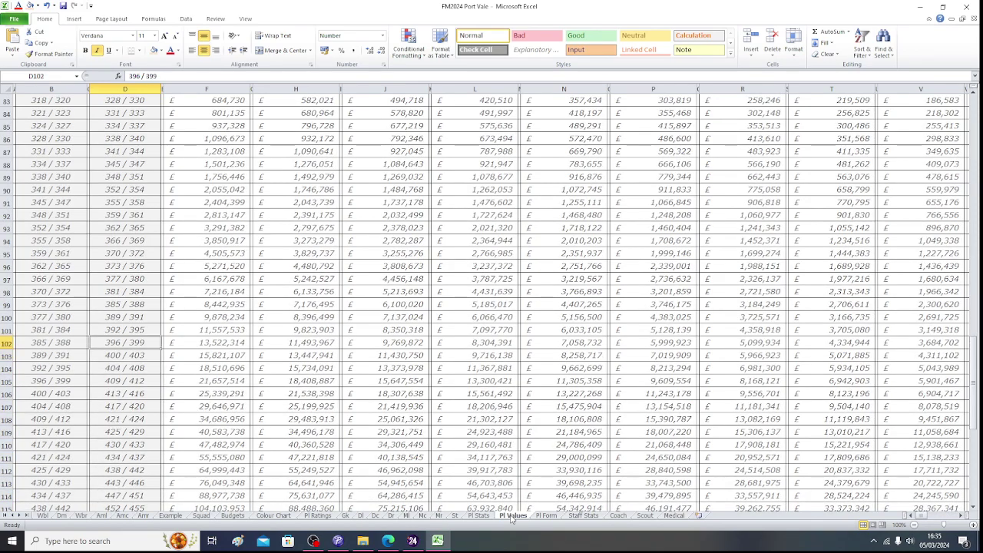
# Follow the 396 / 399 row across the Pl Values sheet to column AL to read Funso Ojo's estimated value.
pyautogui.press('Right')
pyautogui.press('Right')
pyautogui.press('Right')
pyautogui.press('Right')
pyautogui.press('Right')
pyautogui.press('Right')
pyautogui.press('Right')
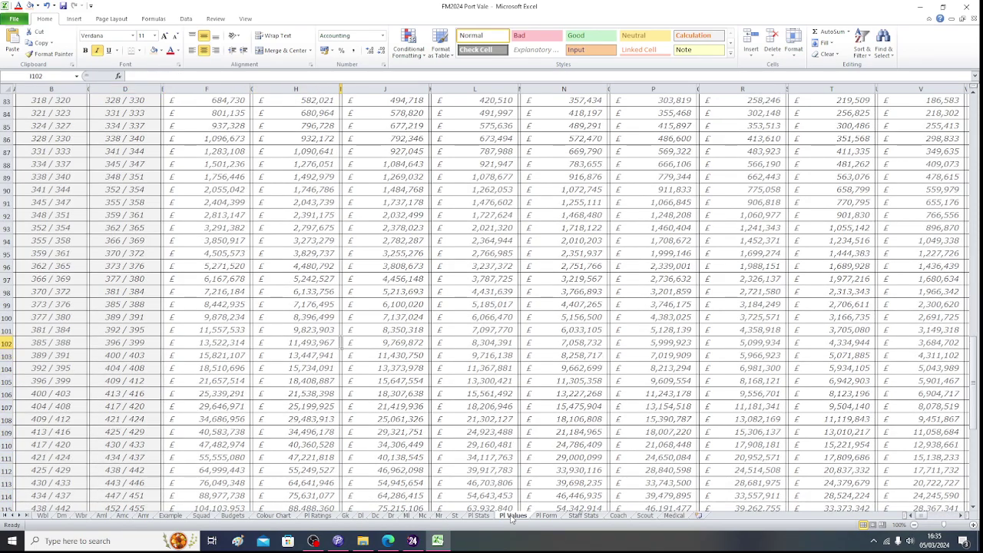
pyautogui.press('Right')
pyautogui.press('Right')
pyautogui.press('Right')
pyautogui.press('Right')
pyautogui.press('Right')
pyautogui.press('Right')
pyautogui.press('Right')
pyautogui.press('Right')
pyautogui.press('Right')
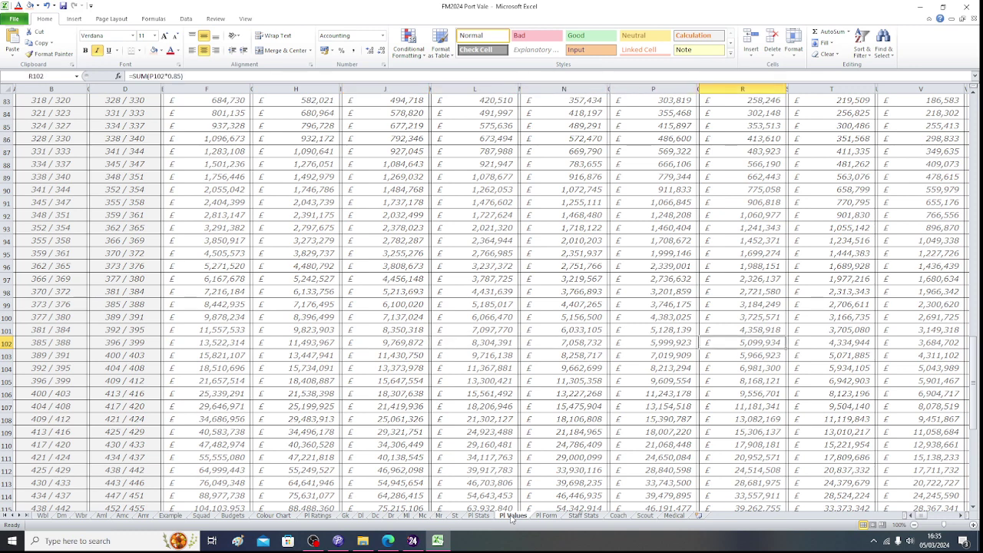
pyautogui.press('Right')
pyautogui.press('Right')
pyautogui.press('Right')
pyautogui.press('Right')
pyautogui.press('Right')
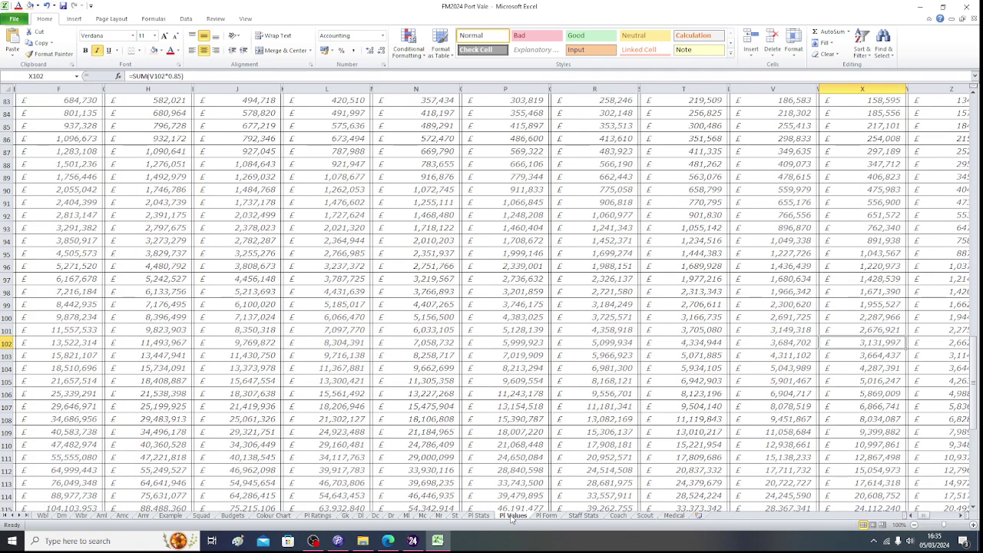
pyautogui.press('Right')
pyautogui.press('Right')
pyautogui.press('Right')
pyautogui.press('Right')
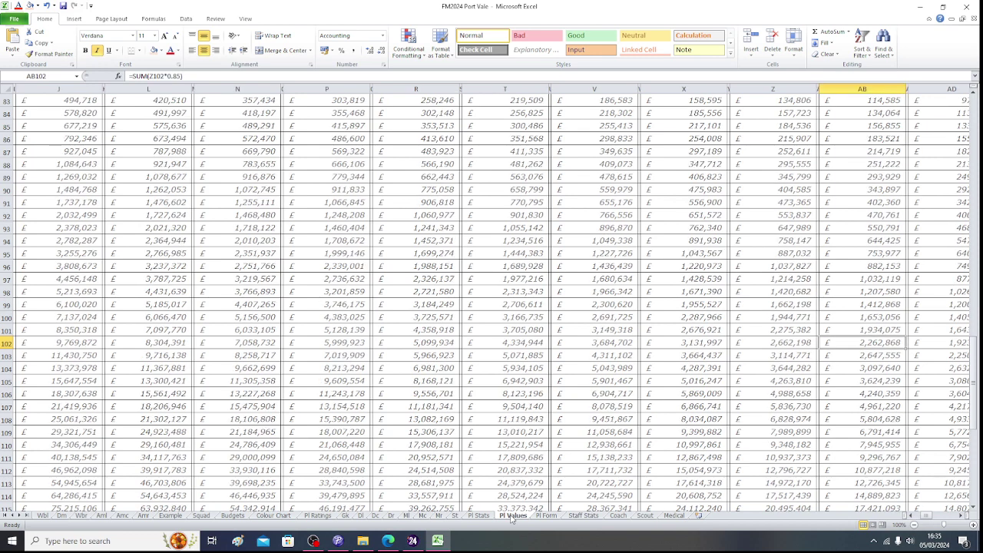
pyautogui.press('Right')
pyautogui.press('Right')
pyautogui.press('Right')
pyautogui.press('Right')
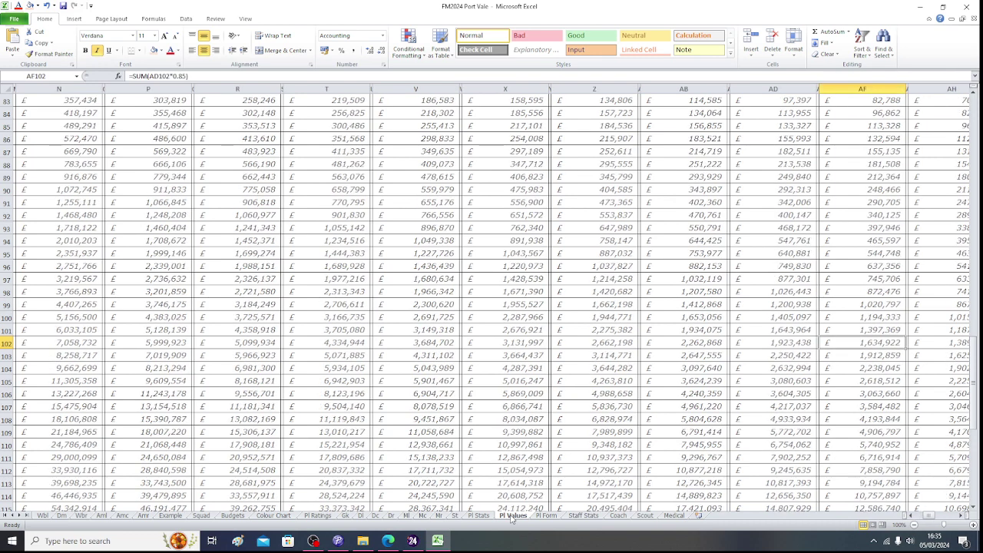
pyautogui.press('Right')
pyautogui.press('Right')
pyautogui.press('Right')
pyautogui.press('Right')
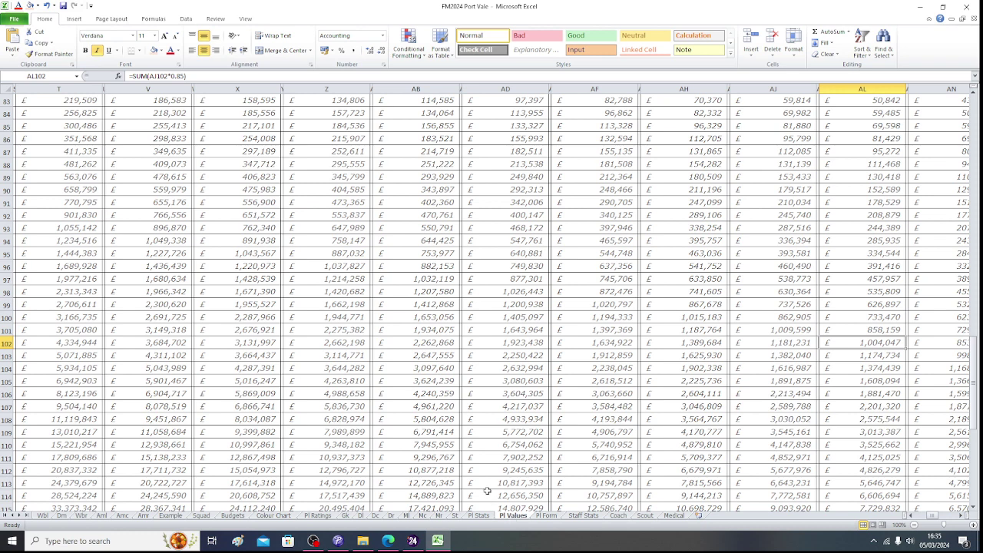
# Enter 1004047 as Funso Ojo's Est. Value on the Mc sheet.
pyautogui.click(422, 517)
pyautogui.write('1')
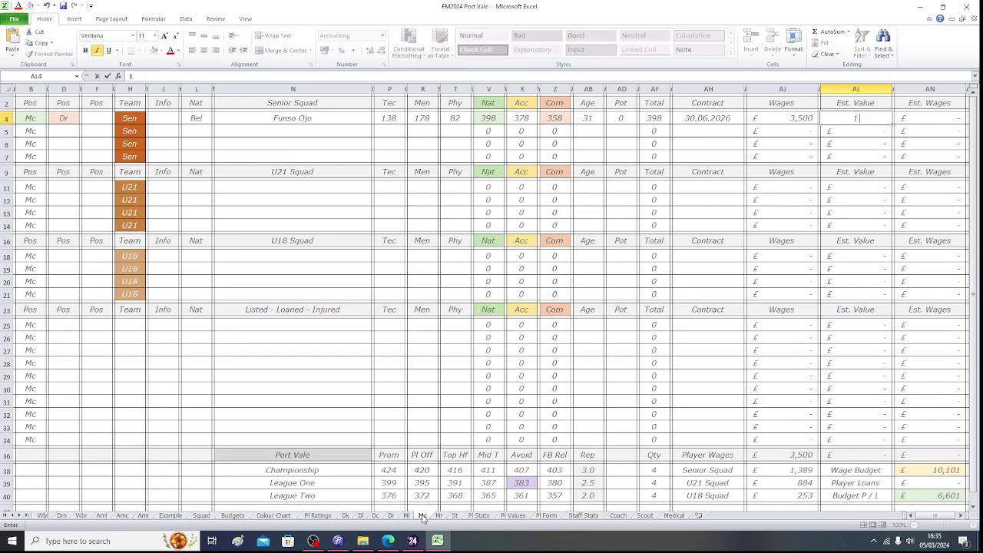
pyautogui.write('004047')
pyautogui.press('Return')
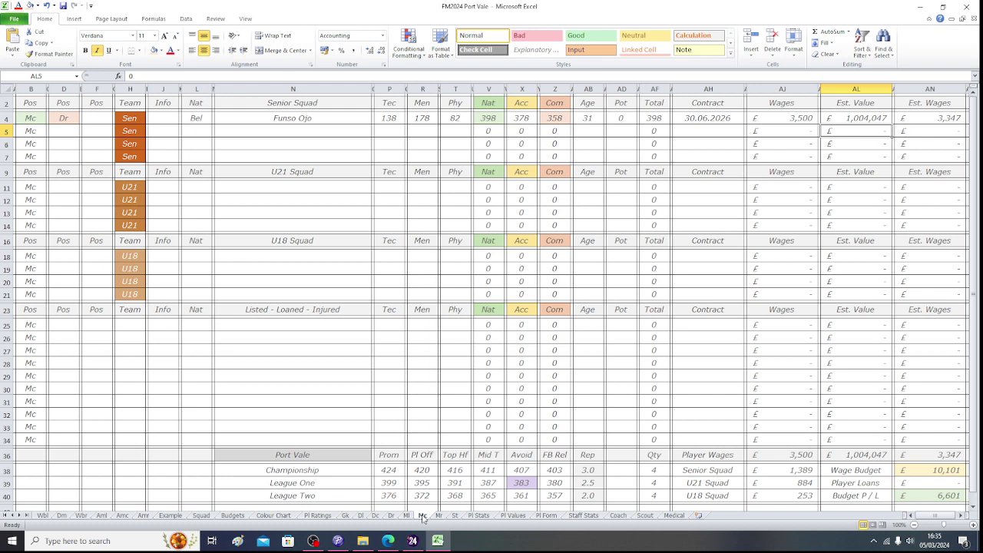
# Compare Funso Ojo's estimated wages with his actual wages and fill his Wages cell with light orange.
pyautogui.press('Up')
pyautogui.press('Right')
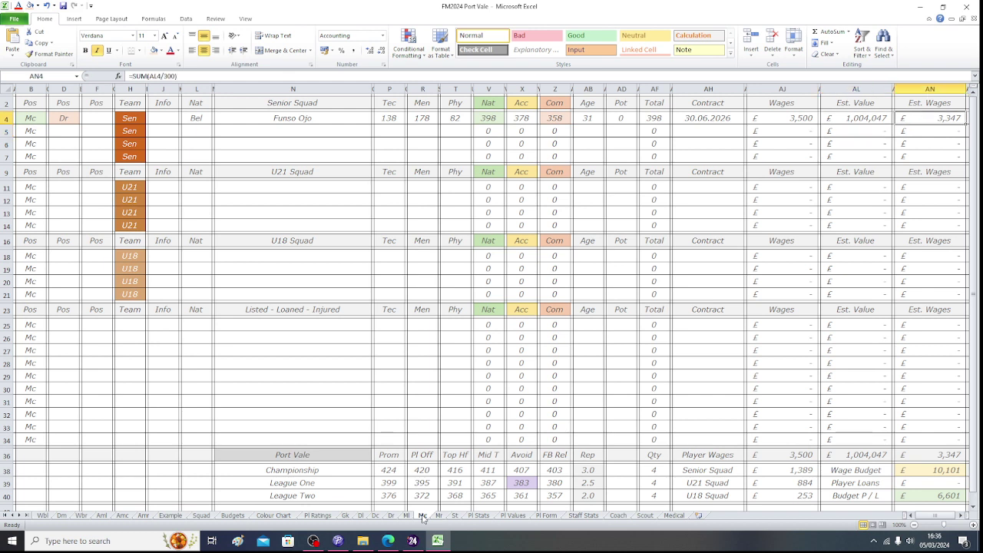
pyautogui.press('Left')
pyautogui.press('Left')
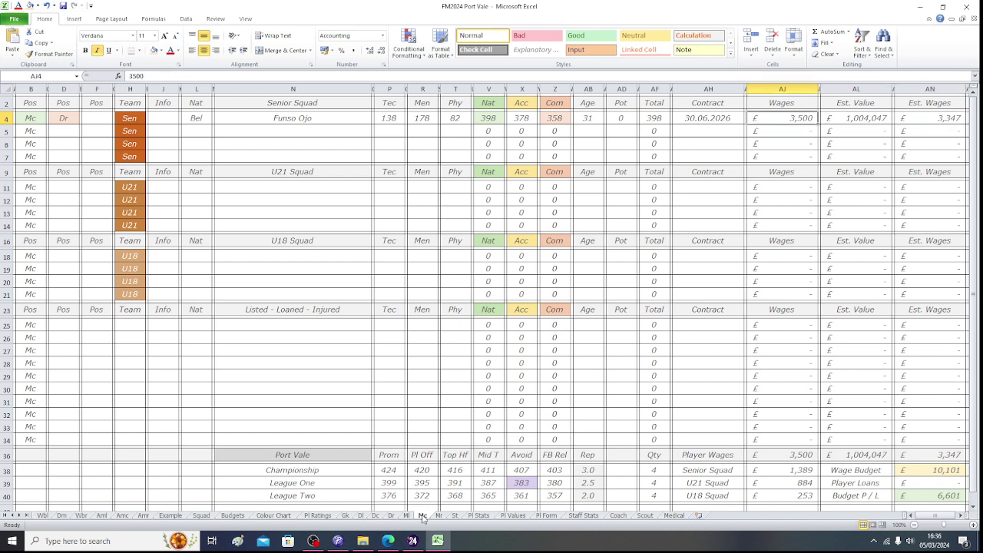
pyautogui.click(155, 54)
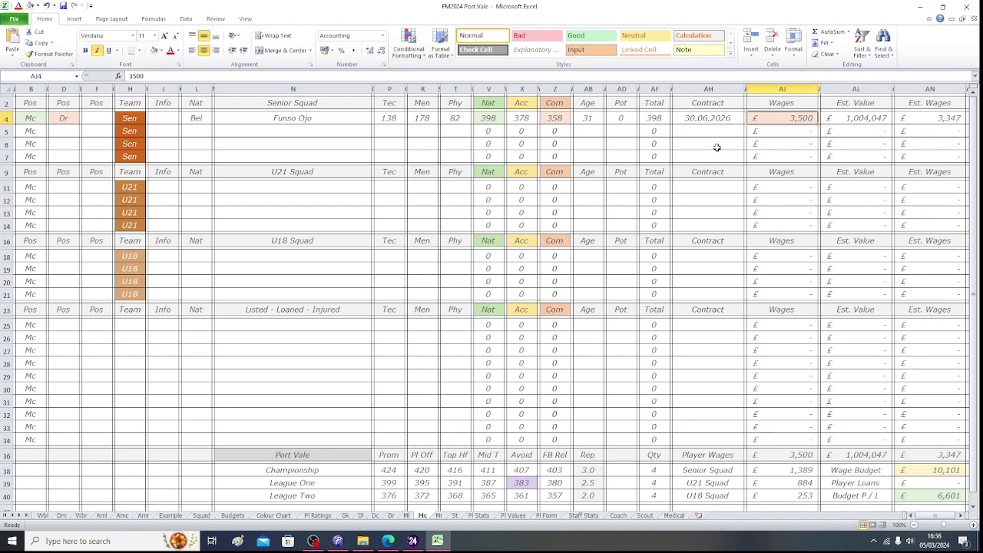
# Switch to Football Manager, open Funso Ojo's transfer page and dismiss the agent feedback tutorial.
pyautogui.click(413, 541)
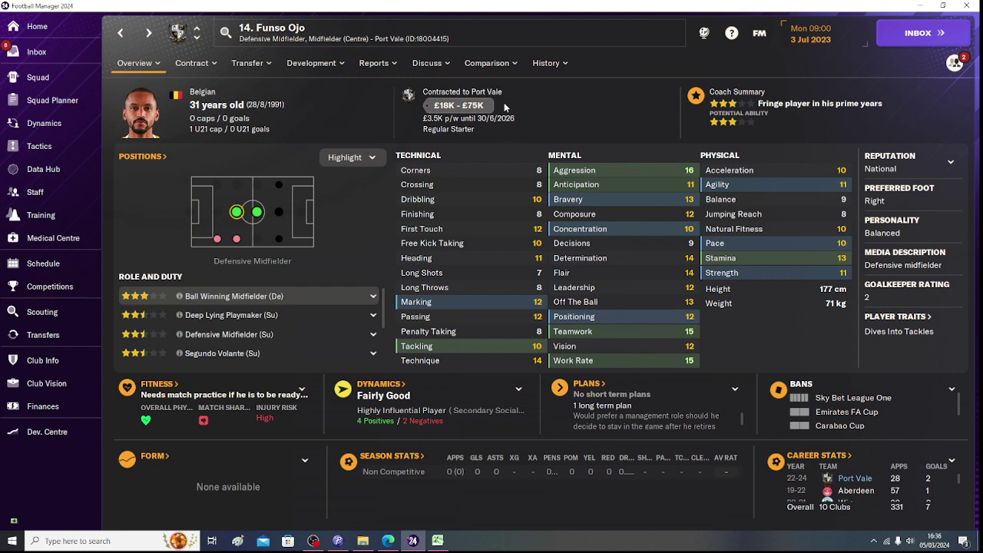
pyautogui.click(438, 540)
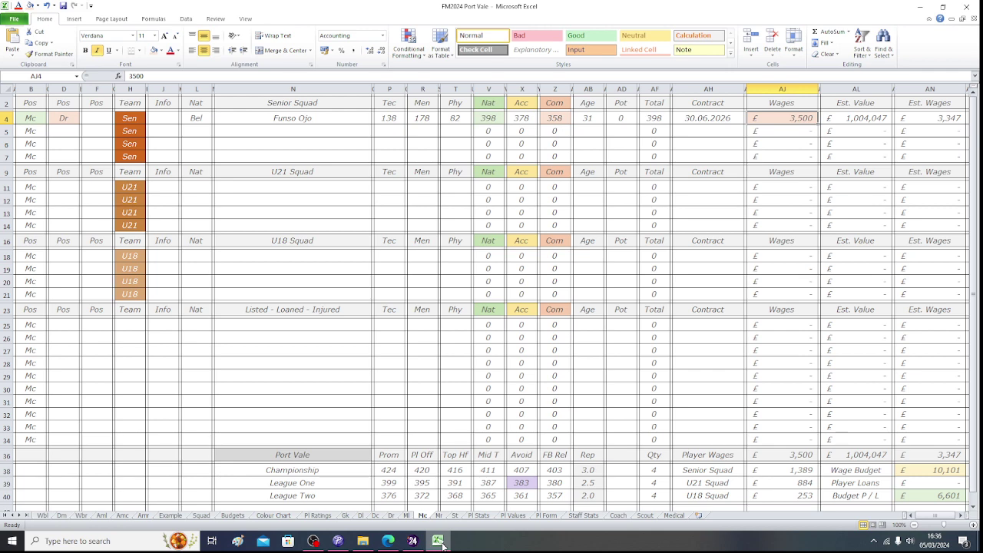
pyautogui.click(439, 542)
pyautogui.moveTo(348, 73)
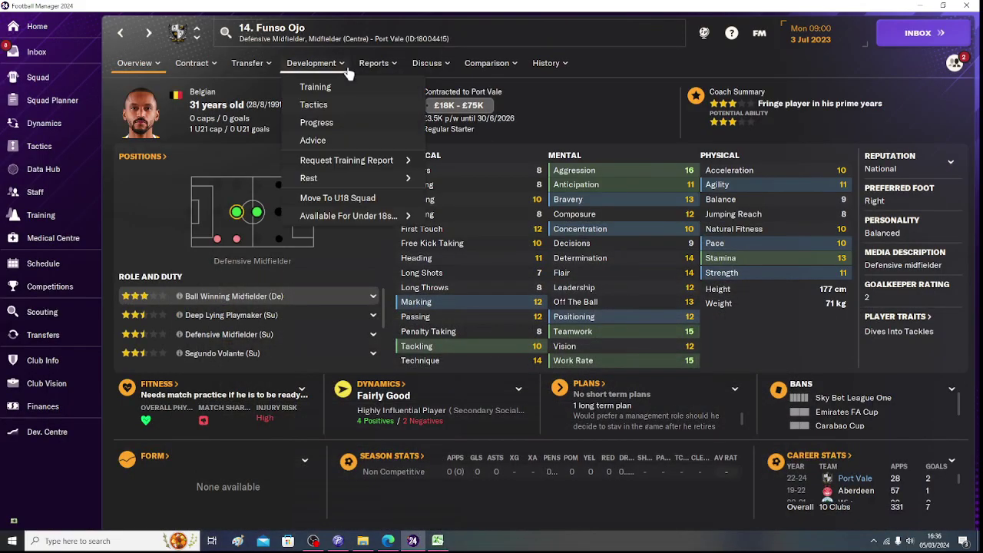
pyautogui.moveTo(249, 67)
pyautogui.click(250, 88)
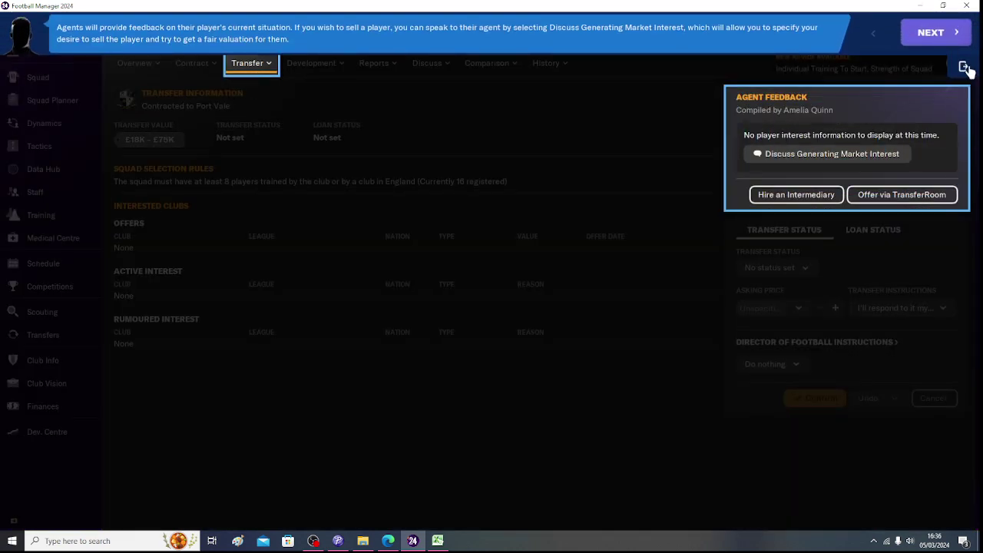
pyautogui.click(966, 69)
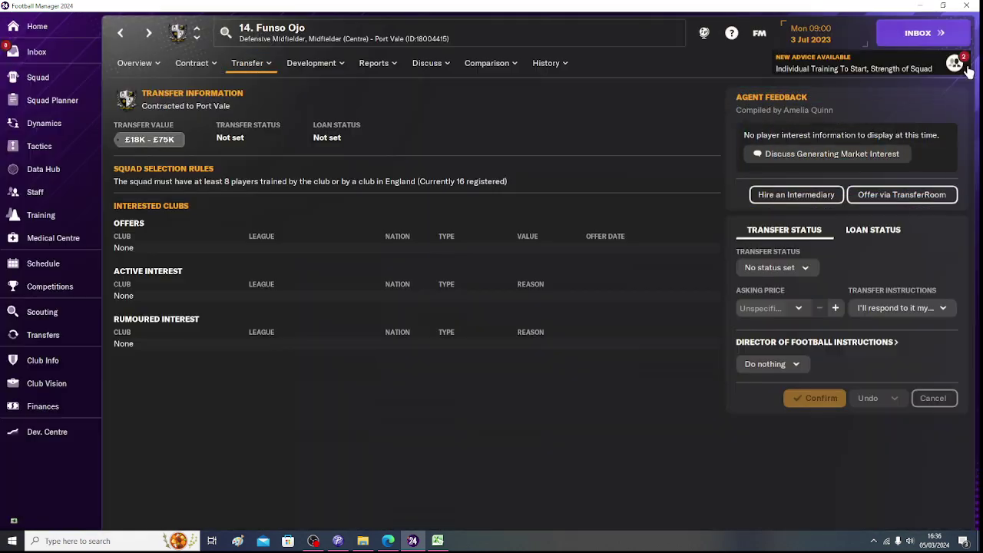
# Set Funso Ojo's asking price to £1M, confirm it and return to his profile overview.
pyautogui.click(800, 319)
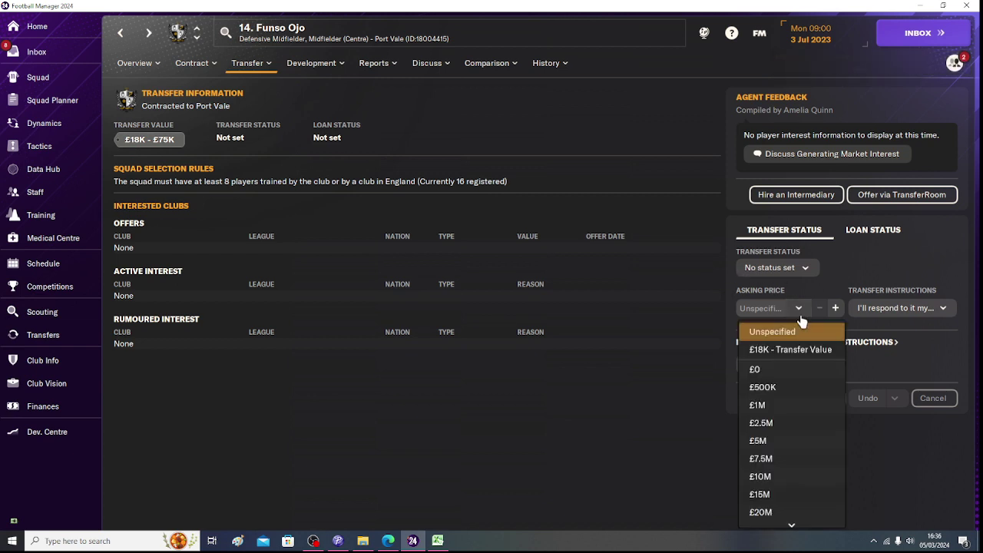
pyautogui.click(780, 405)
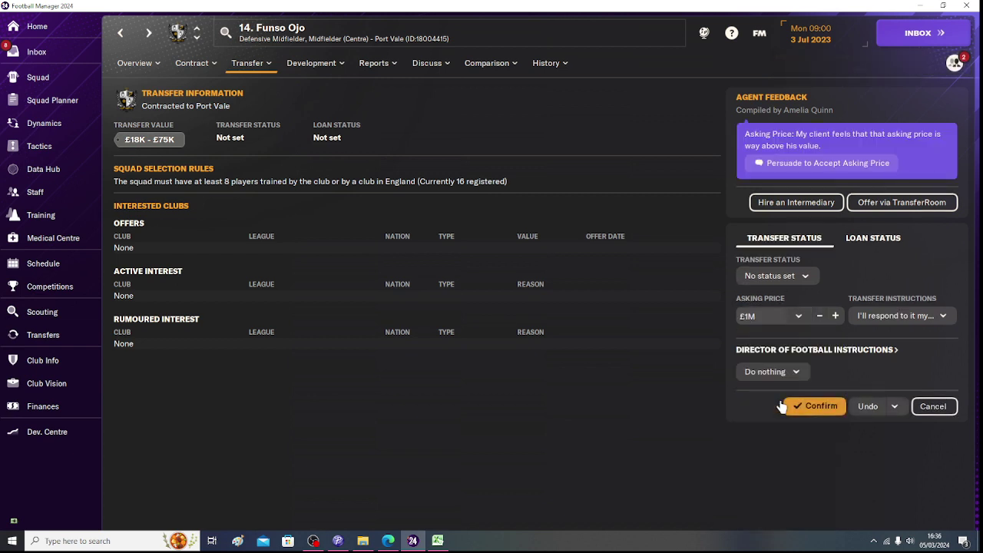
pyautogui.click(817, 407)
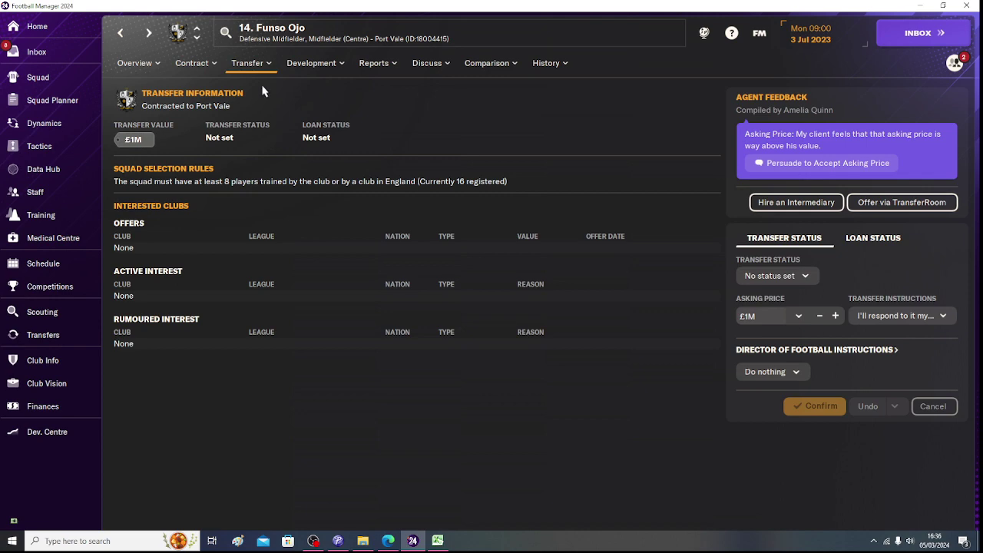
pyautogui.click(129, 68)
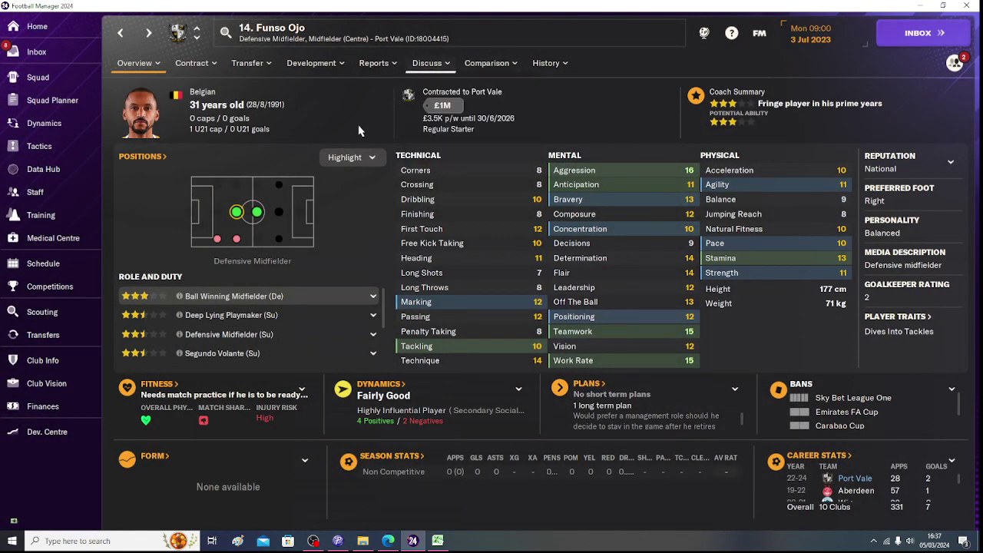
pyautogui.moveTo(442, 108)
pyautogui.click(121, 33)
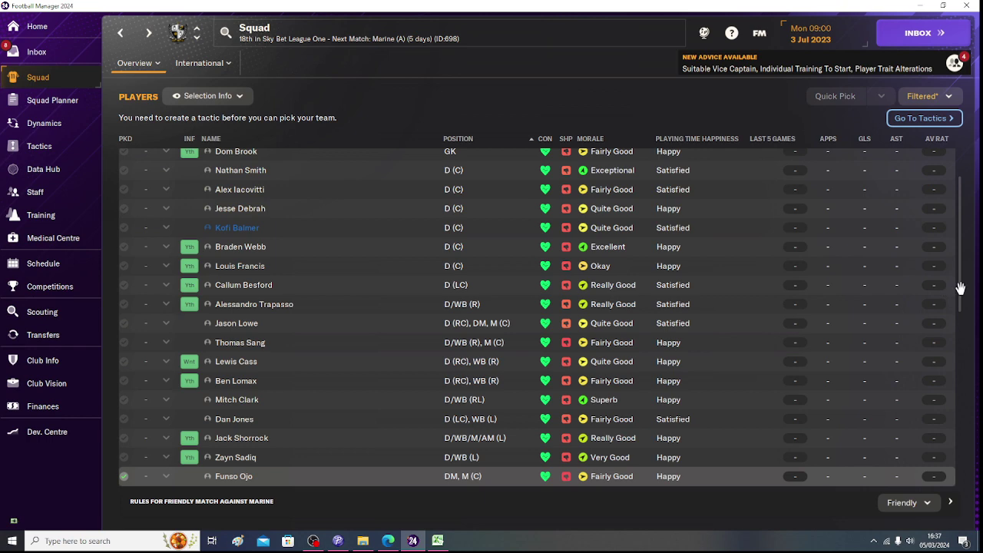
pyautogui.moveTo(960, 288); pyautogui.dragTo(962, 415)
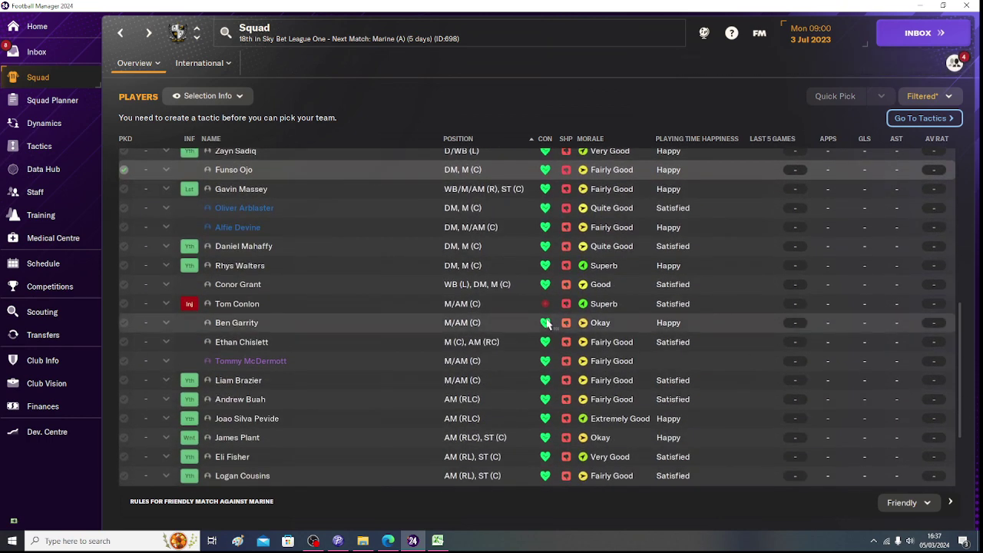
pyautogui.click(248, 190)
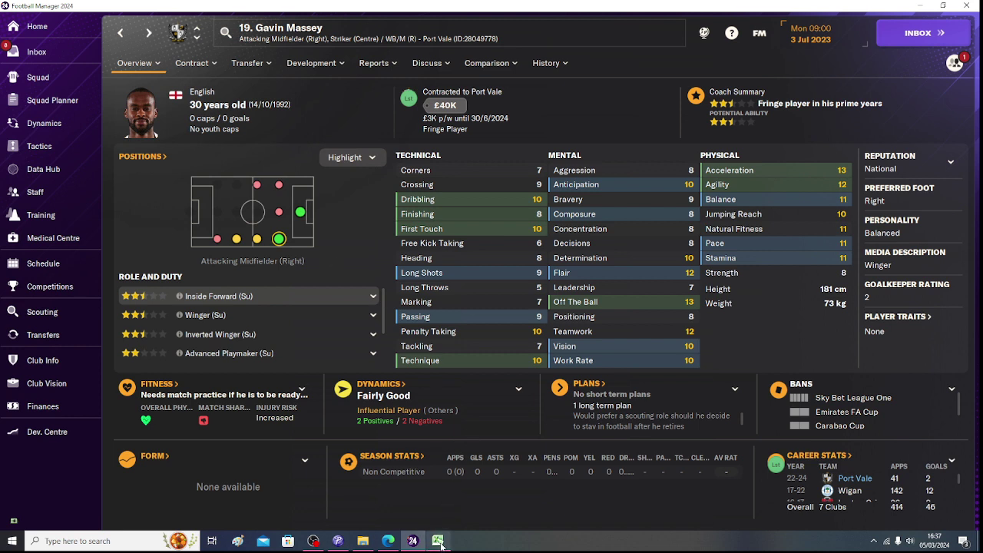
# Switch to the Excel workbook and enter Gavin Massey as the first Senior Squad player on the St sheet.
pyautogui.moveTo(441, 543)
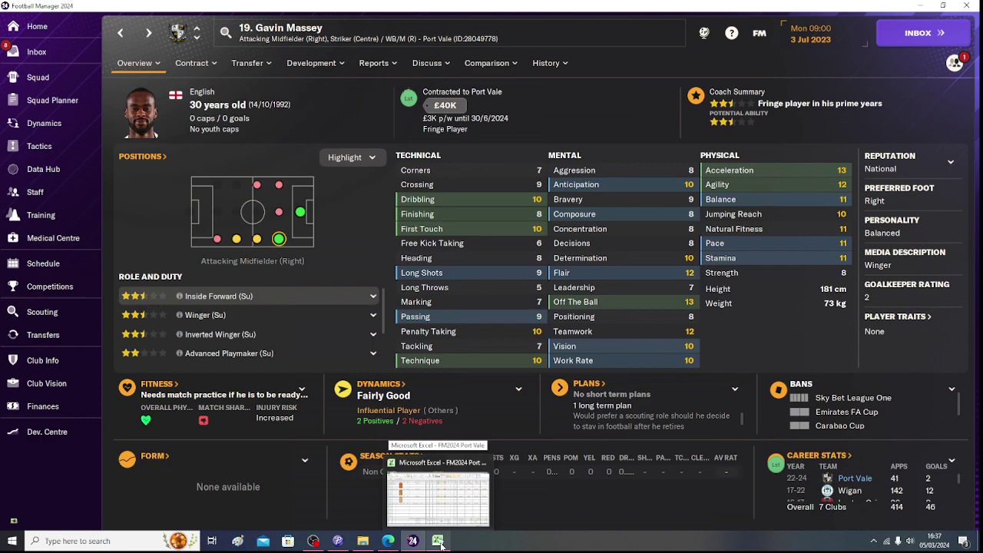
pyautogui.click(438, 541)
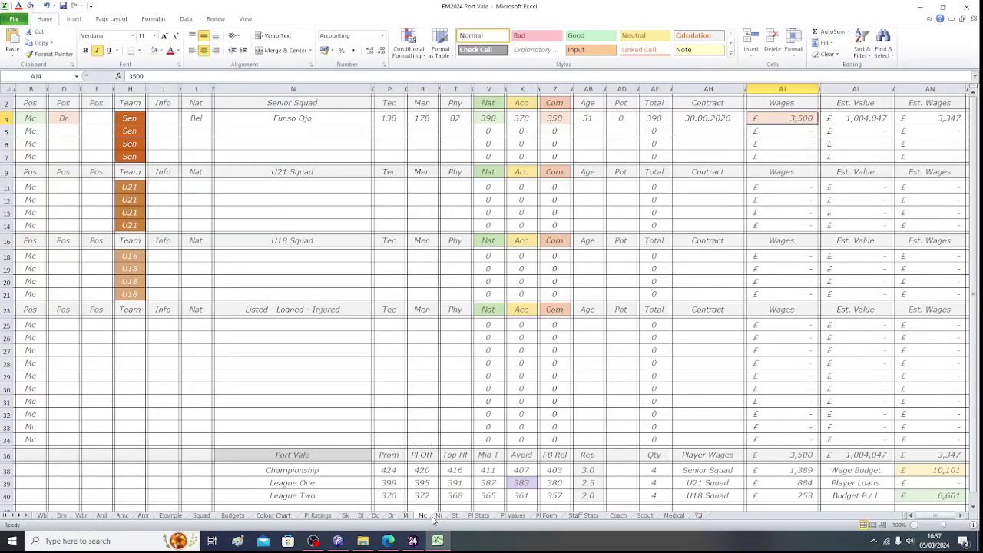
pyautogui.click(456, 517)
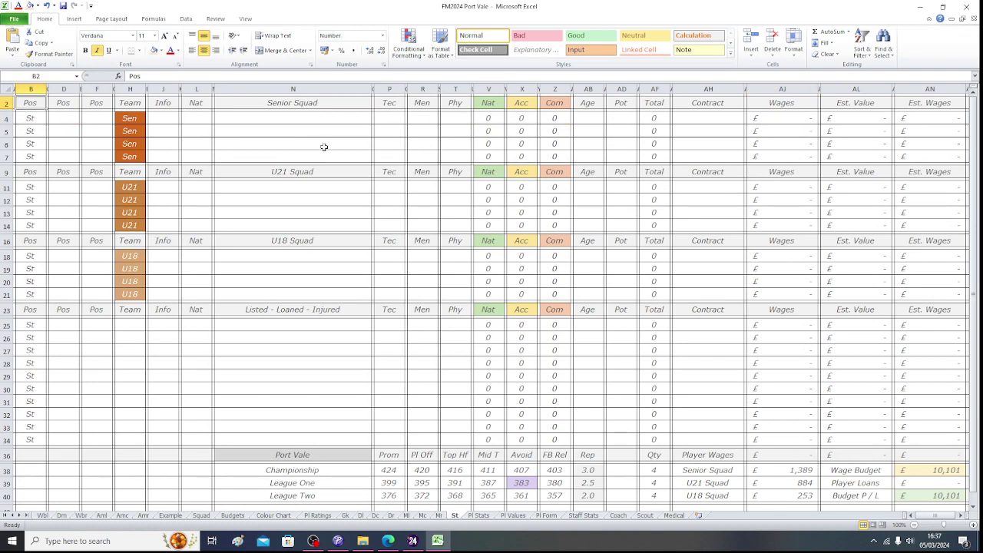
pyautogui.click(258, 122)
pyautogui.write('Gav')
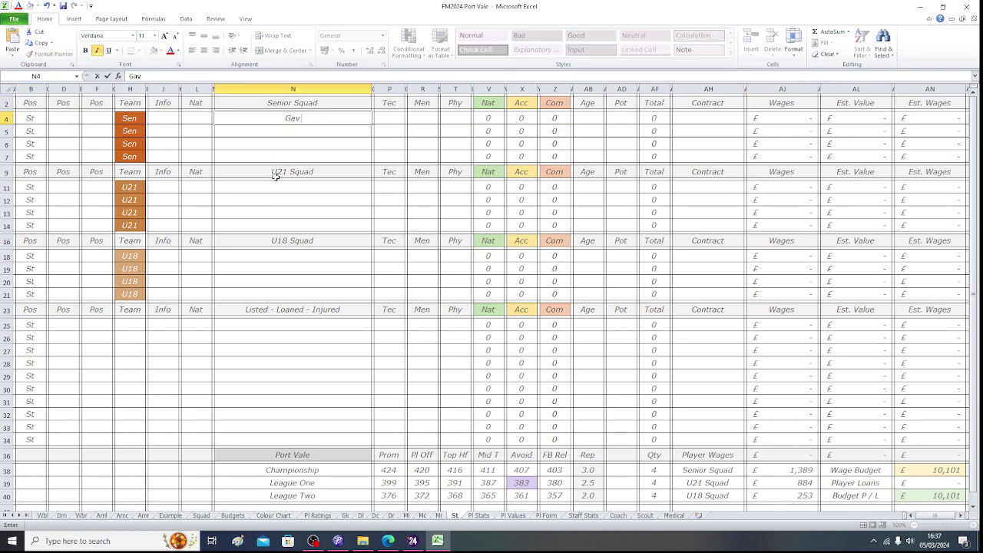
pyautogui.write('in Massey')
pyautogui.press('Left')
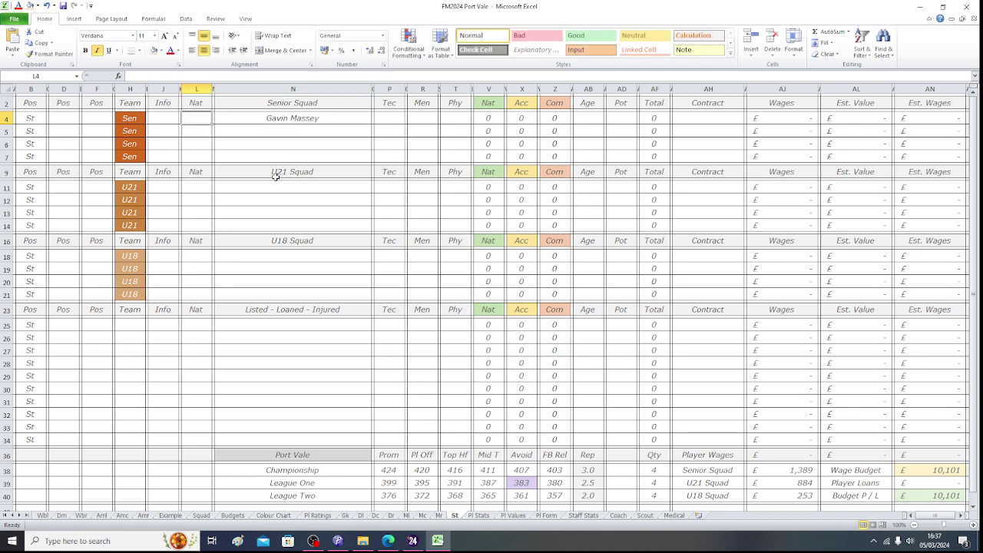
pyautogui.click(415, 541)
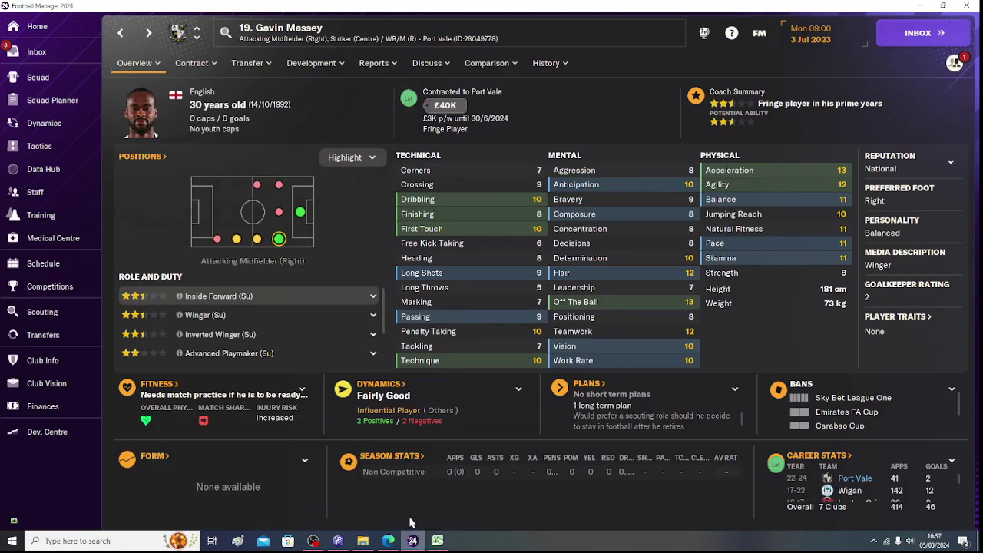
pyautogui.click(119, 32)
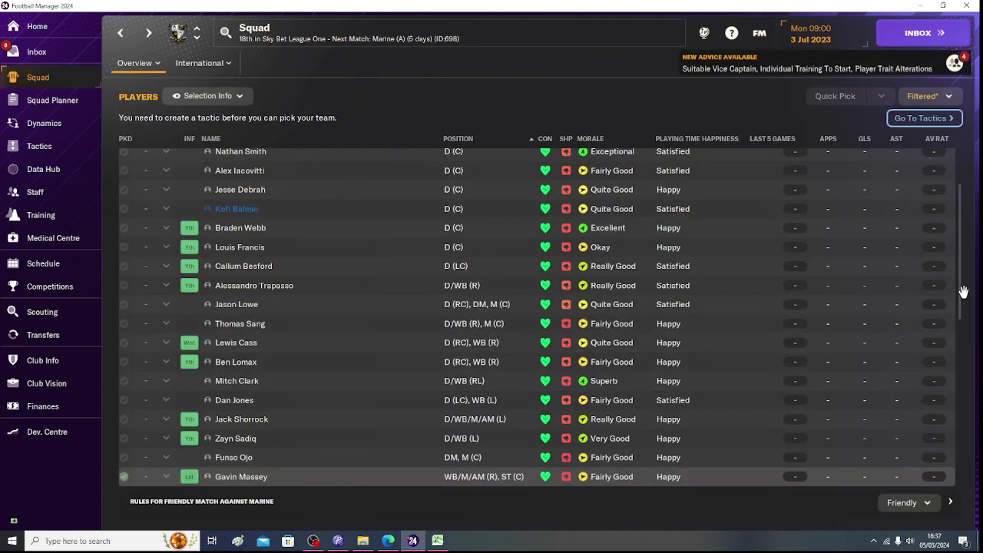
pyautogui.moveTo(960, 288); pyautogui.dragTo(966, 410)
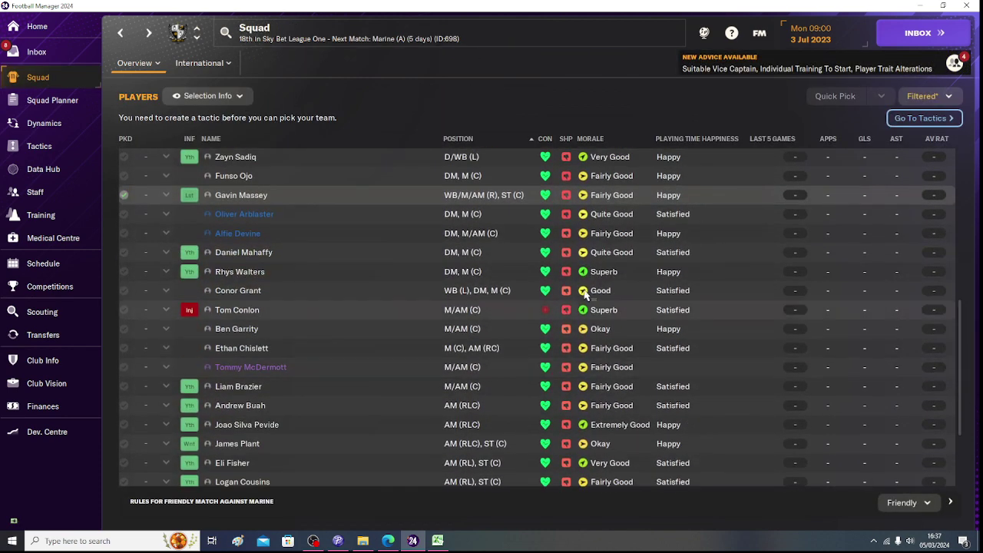
pyautogui.click(249, 218)
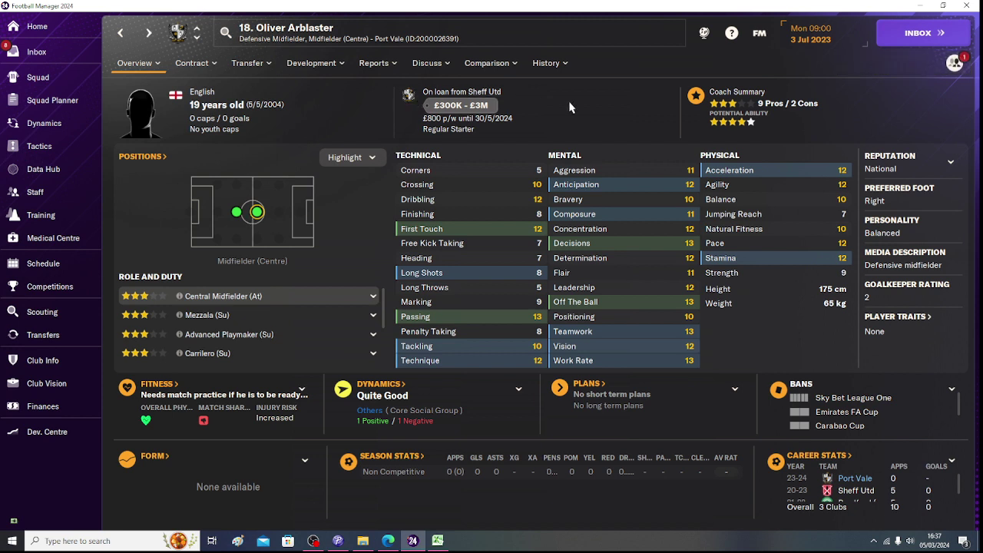
# Switch to the Excel workbook and enter Oliver Arblaster as the first U21 Squad player on the Mc sheet.
pyautogui.moveTo(238, 217)
pyautogui.click(438, 541)
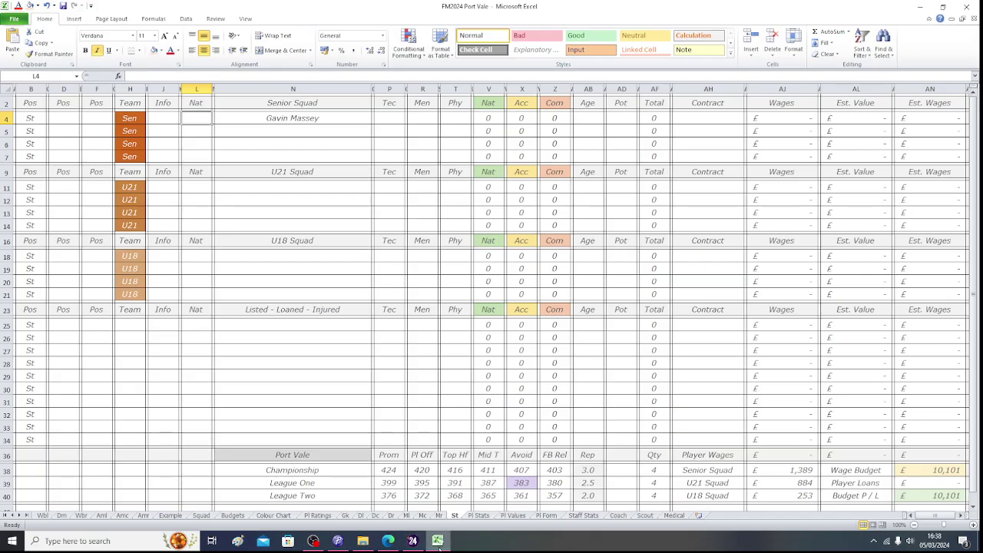
pyautogui.click(423, 517)
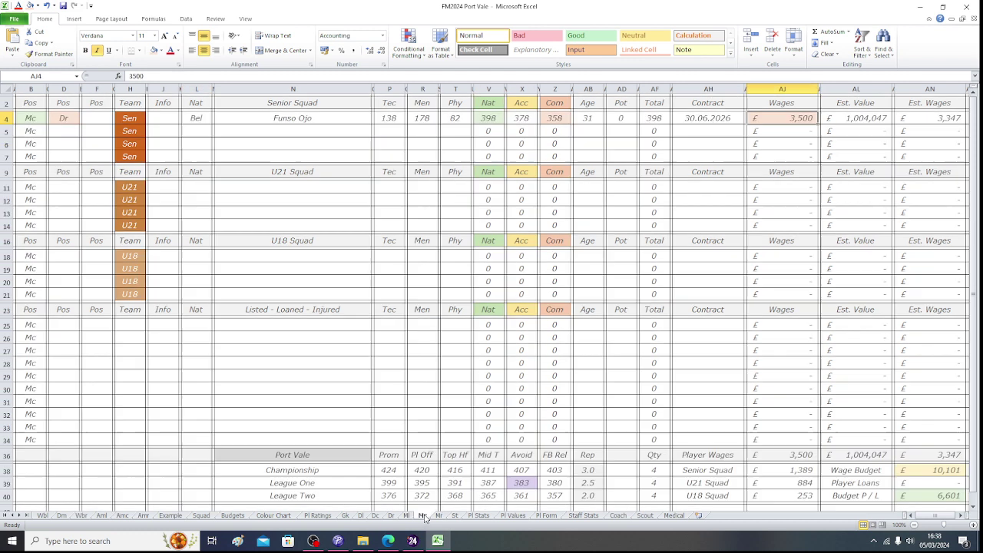
pyautogui.click(253, 184)
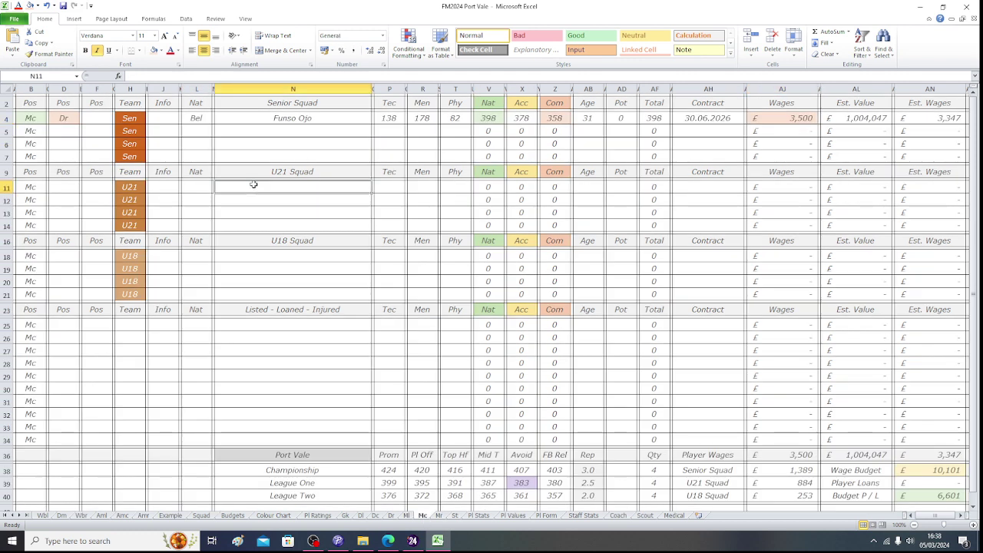
pyautogui.click(438, 541)
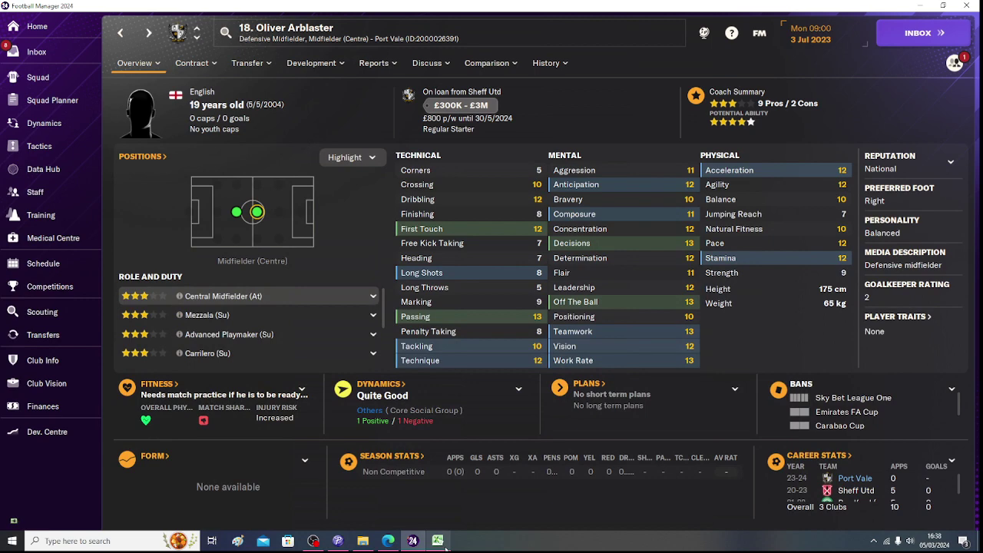
pyautogui.click(438, 541)
pyautogui.write('Ol')
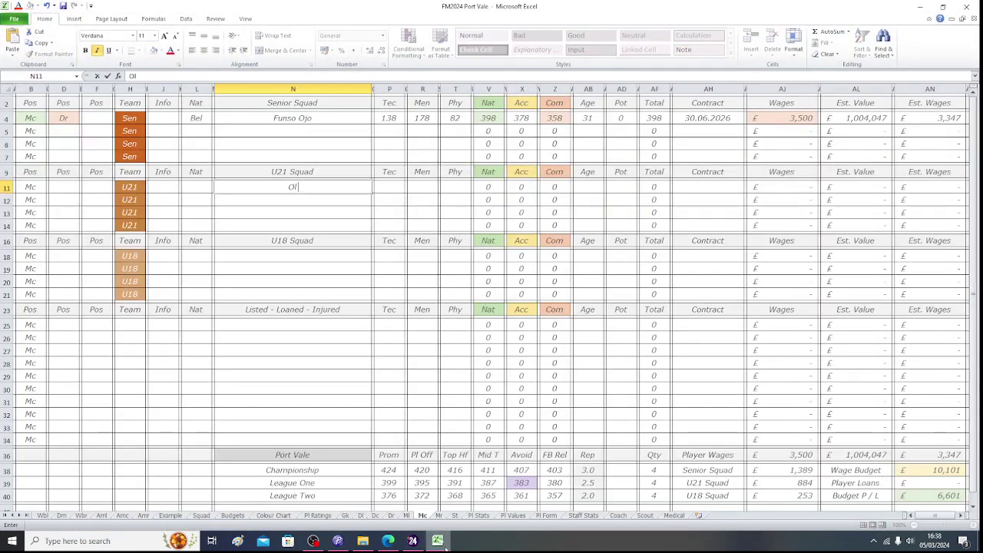
pyautogui.write('iver Arblaster')
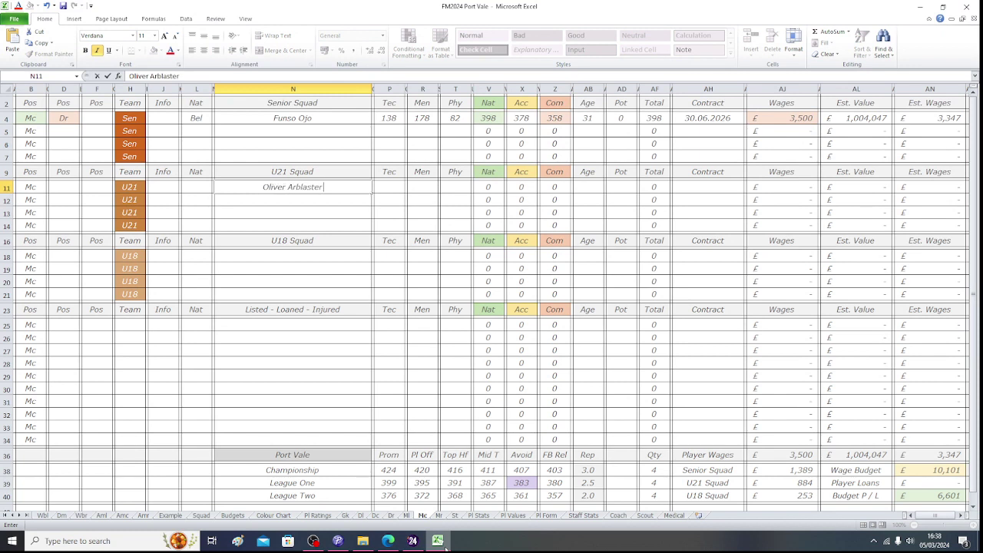
pyautogui.press('Left')
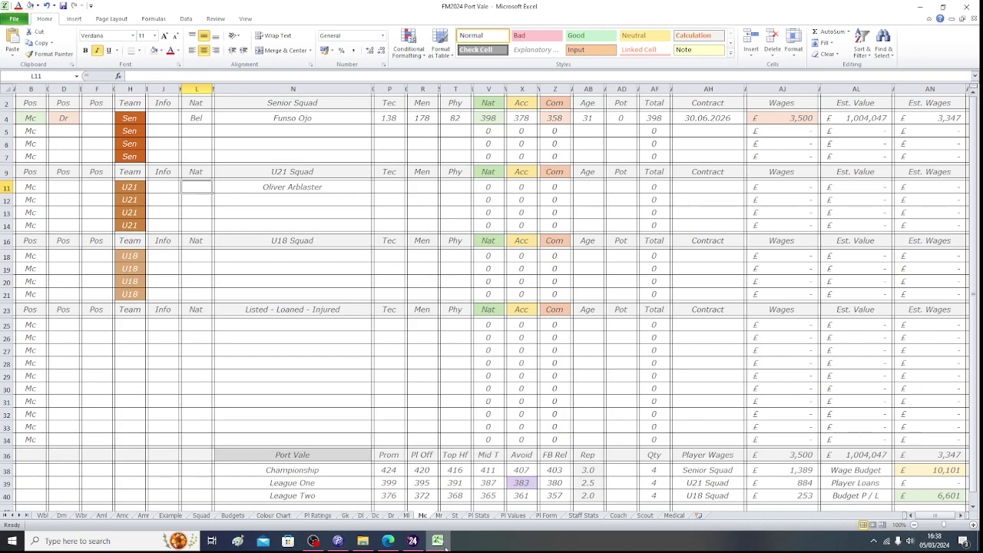
# Enter Eng as Oliver Arblaster's nationality and Loa as his info, filling the info cell light blue.
pyautogui.click(439, 543)
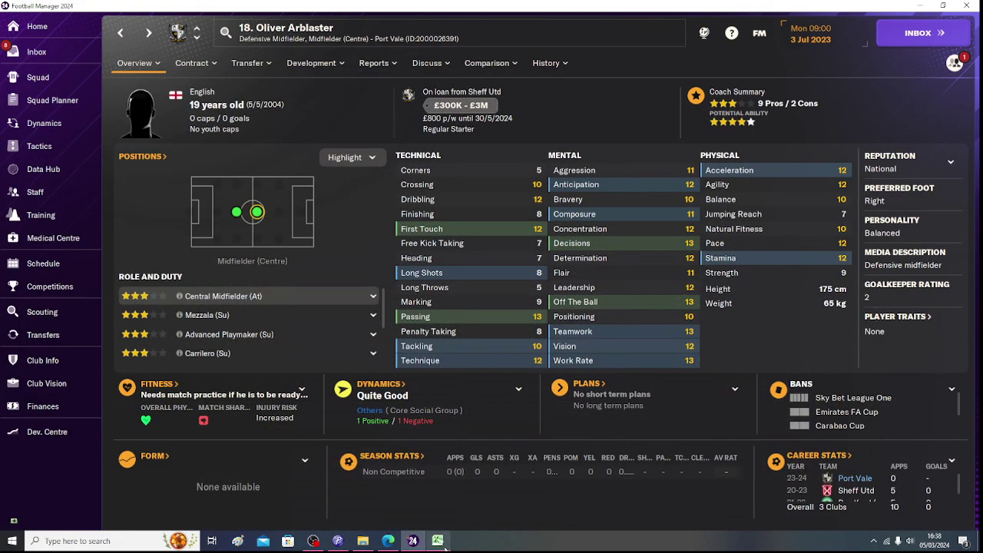
pyautogui.click(438, 541)
pyautogui.write('Eng')
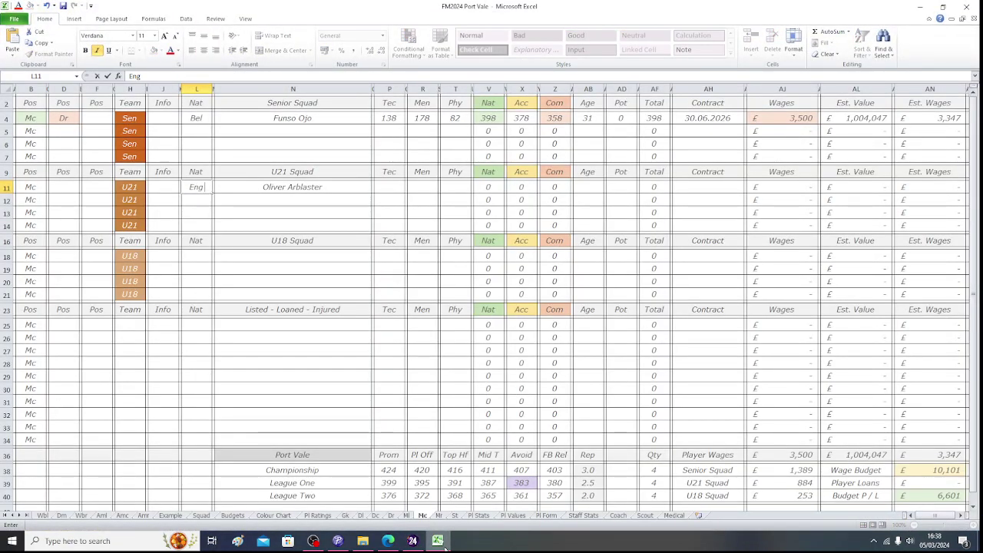
pyautogui.press('Left')
pyautogui.write('Loa')
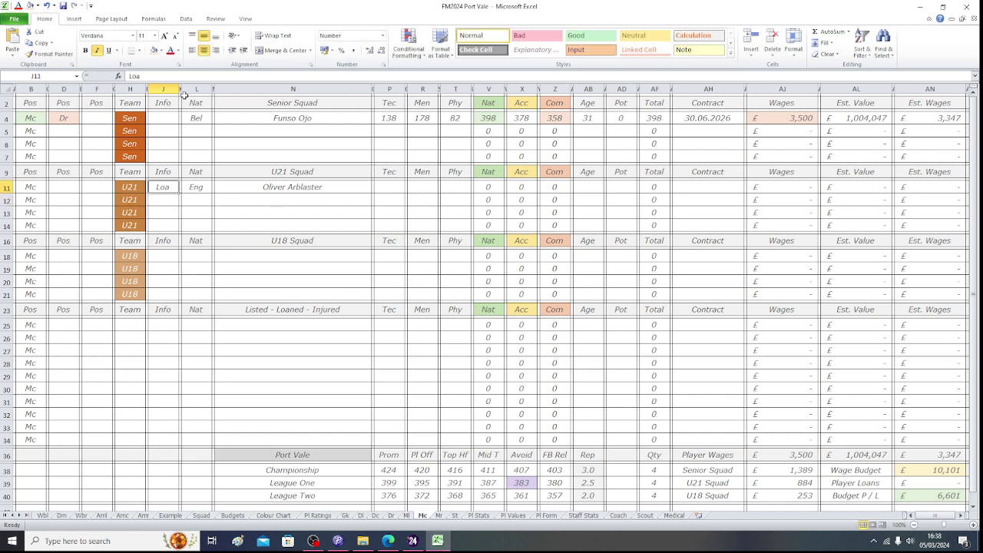
pyautogui.click(161, 51)
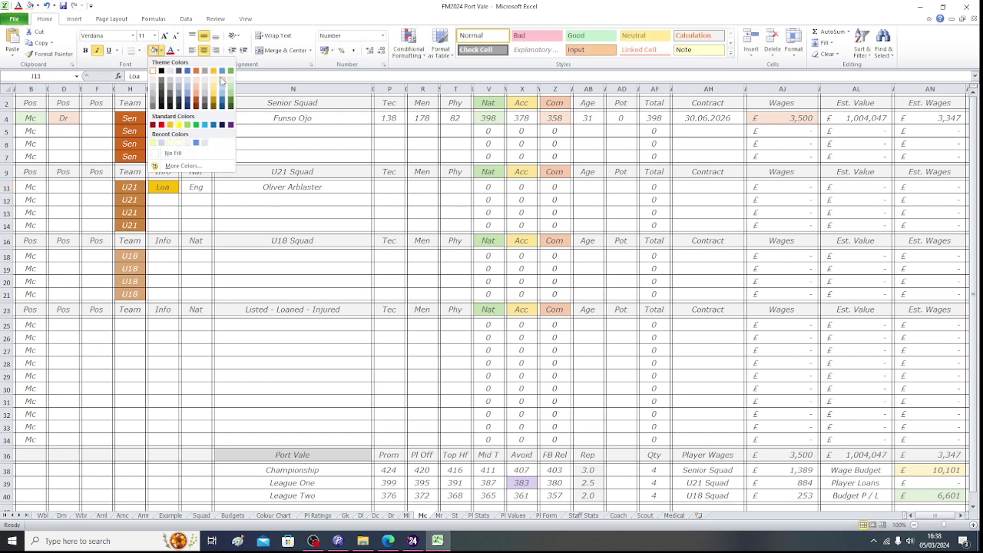
pyautogui.click(223, 92)
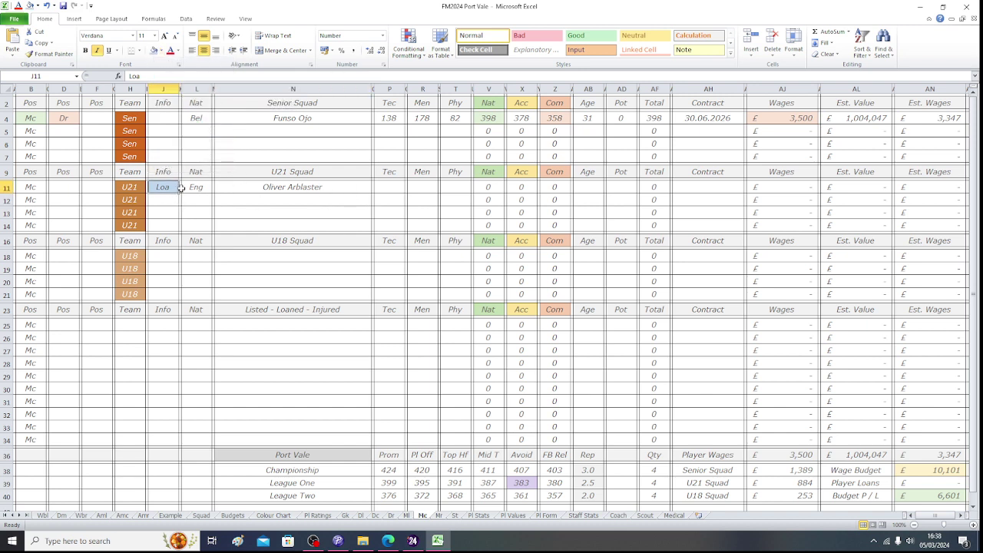
# Fill the Mc position cell and the Nat total cell in Oliver Arblaster's row with light green.
pyautogui.click(42, 189)
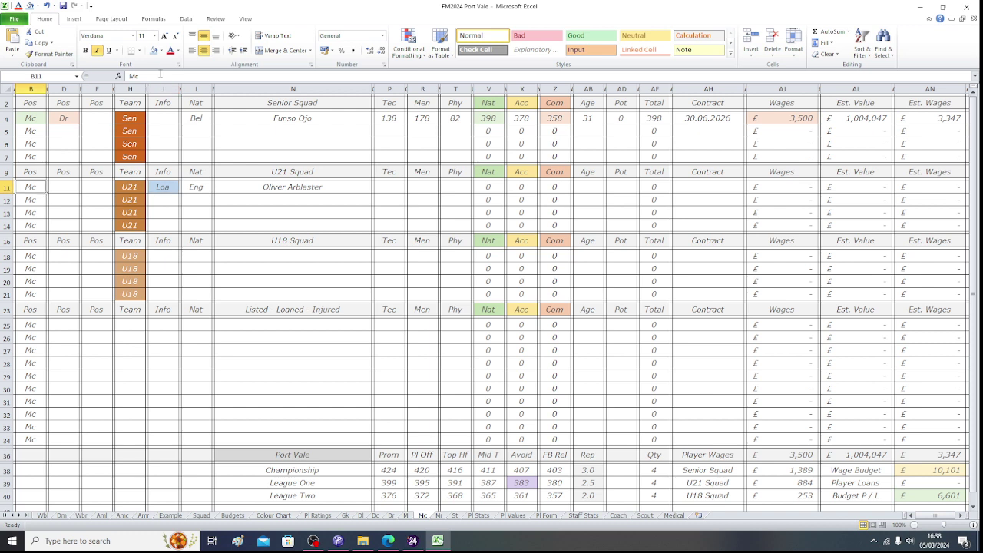
pyautogui.click(161, 53)
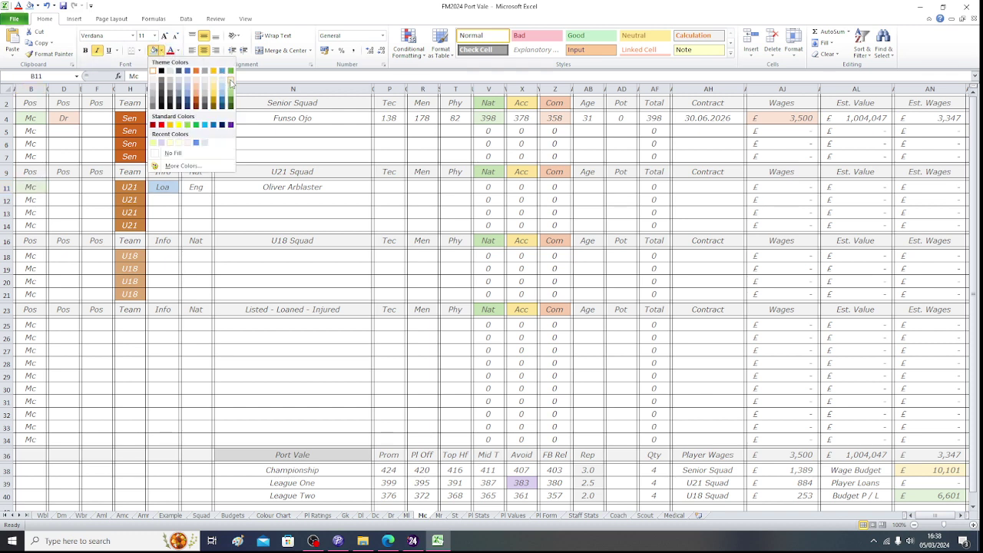
pyautogui.click(232, 83)
pyautogui.press('Right')
pyautogui.press('Right')
pyautogui.press('Right')
pyautogui.press('Right')
pyautogui.press('Right')
pyautogui.press('Right')
pyautogui.press('Right')
pyautogui.press('Right')
pyautogui.press('Right')
pyautogui.press('Right')
pyautogui.press('Right')
pyautogui.press('Right')
pyautogui.press('Right')
pyautogui.press('Right')
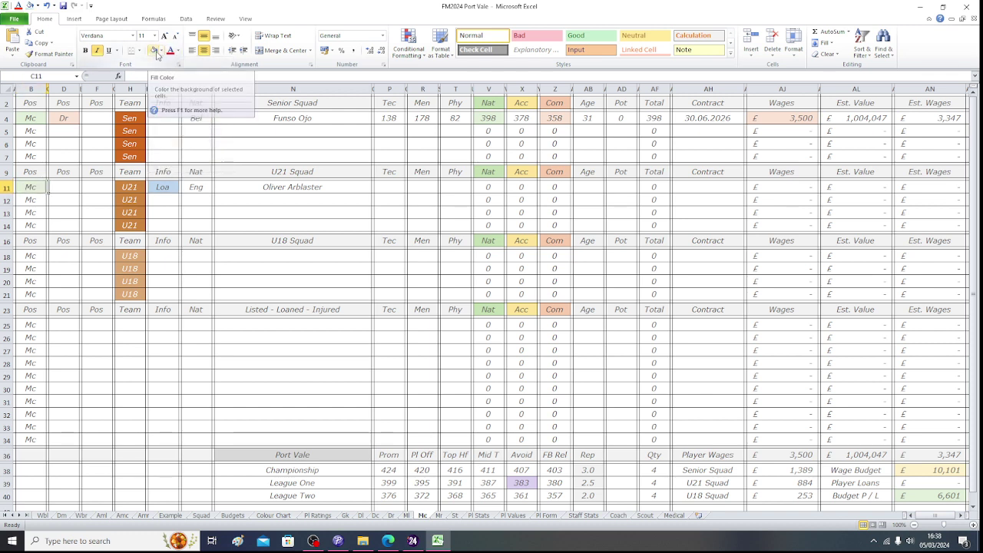
pyautogui.press('Right')
pyautogui.press('Right')
pyautogui.press('Right')
pyautogui.press('Right')
pyautogui.press('Right')
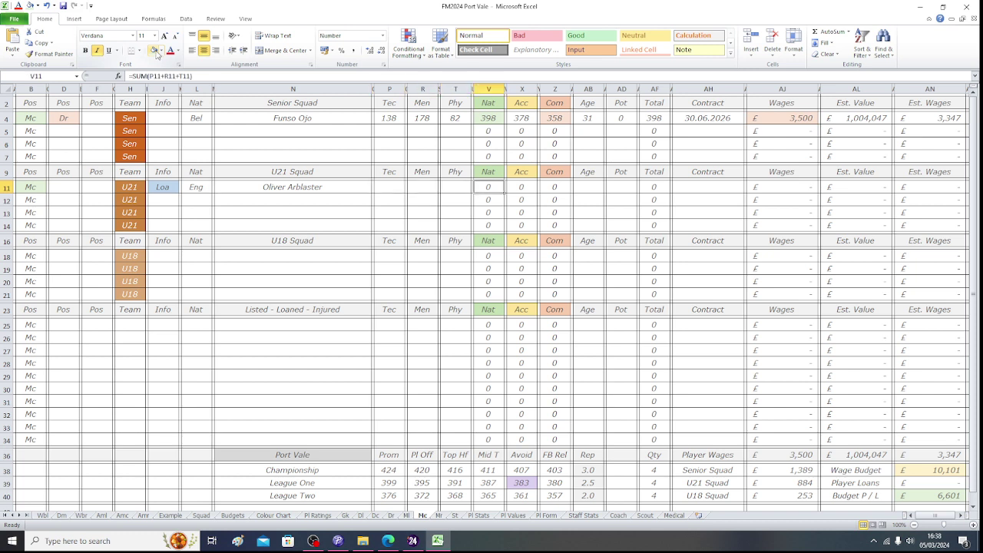
pyautogui.click(155, 51)
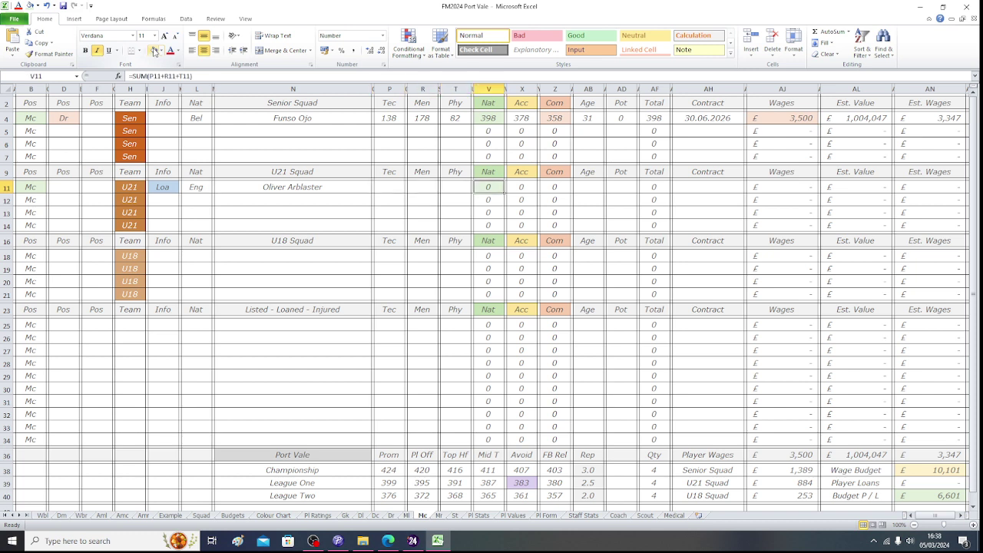
# Enter age 19 and potential 54 in Oliver Arblaster's row.
pyautogui.click(588, 190)
pyautogui.write('19')
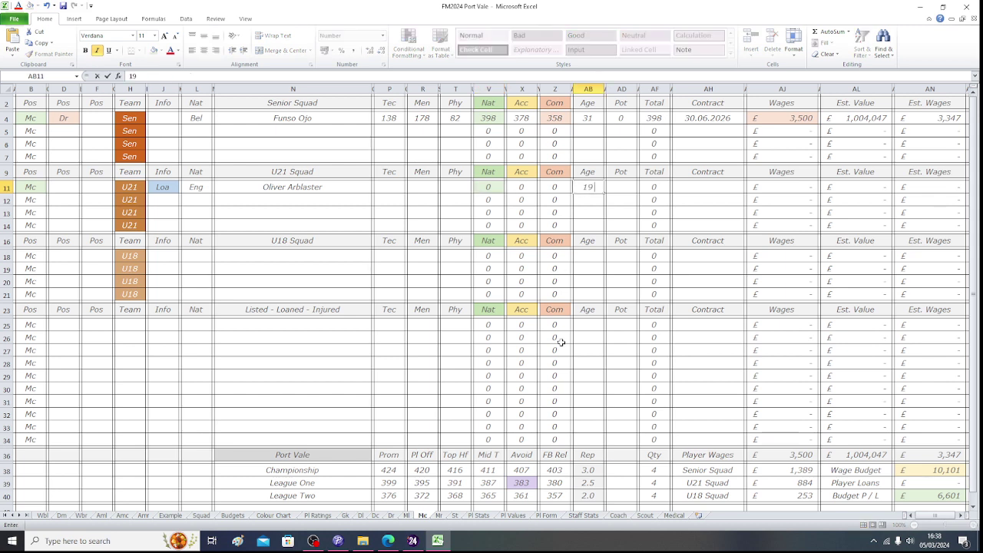
pyautogui.press('Tab')
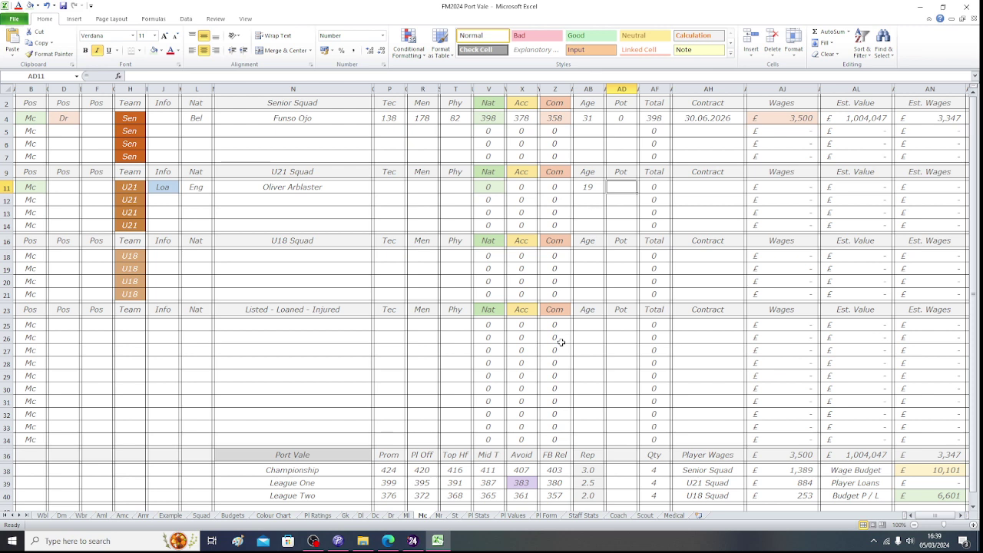
pyautogui.write('54')
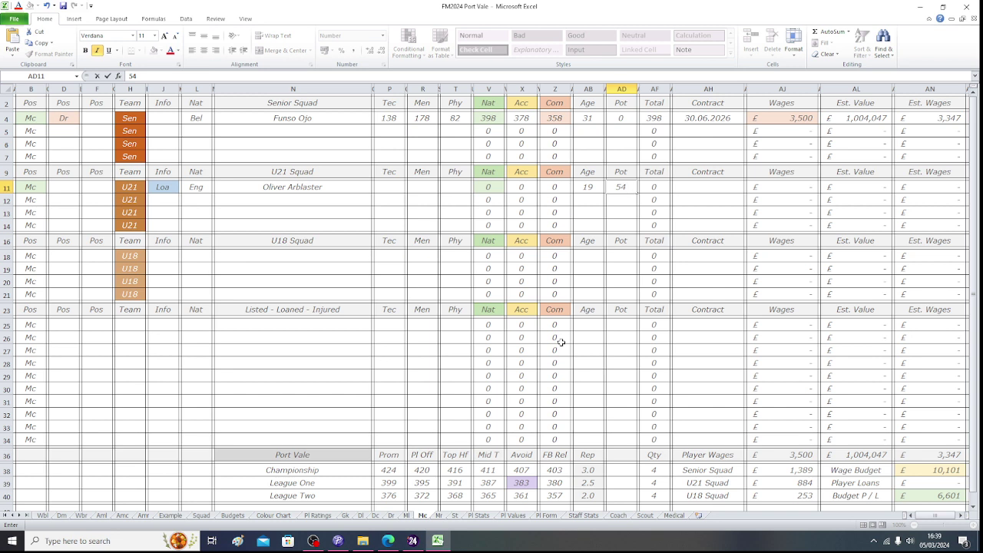
pyautogui.press('Tab')
pyautogui.press('Tab')
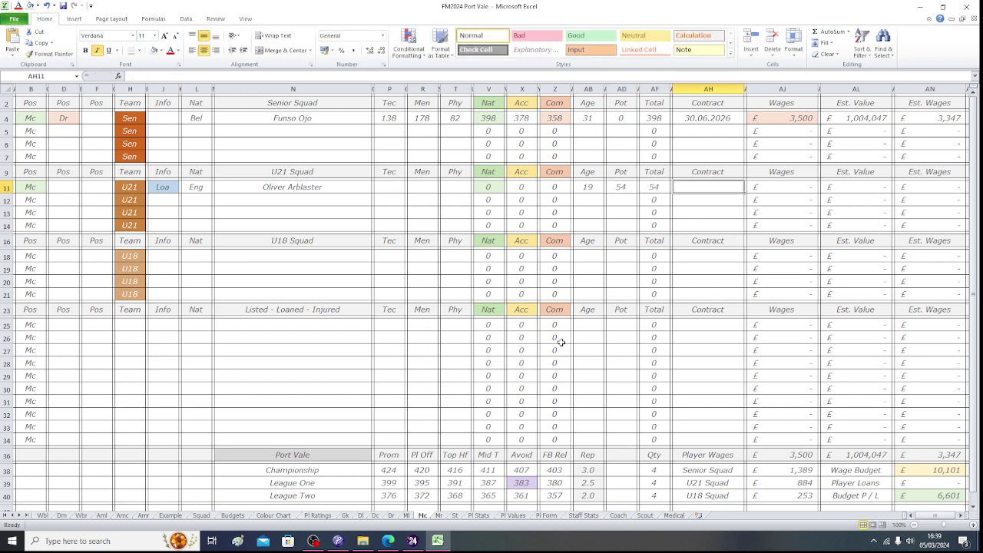
# Check Oliver Arblaster's loan terms in Football Manager and enter contract end 30.05.2024 and wages of 800 in his workbook row.
pyautogui.click(437, 540)
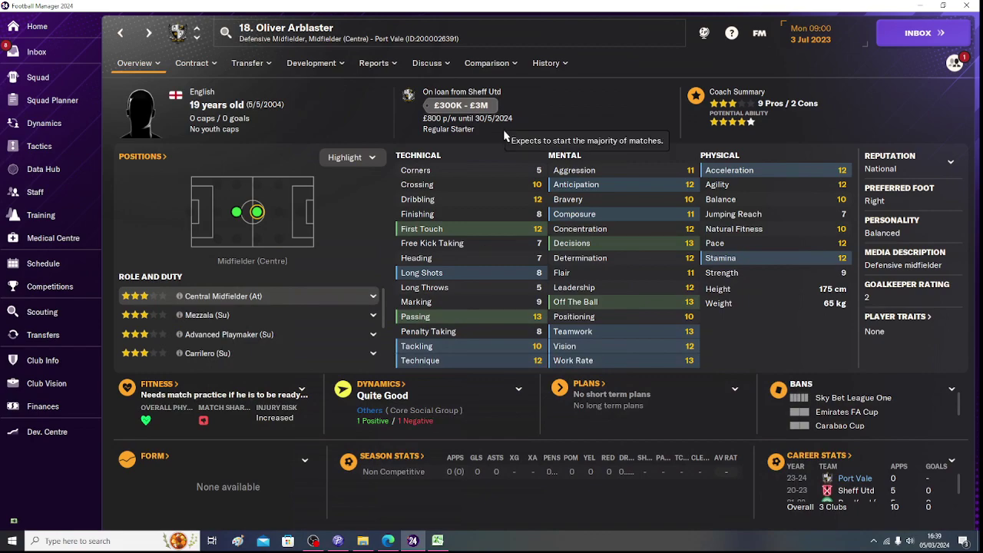
pyautogui.click(437, 541)
pyautogui.write('30.')
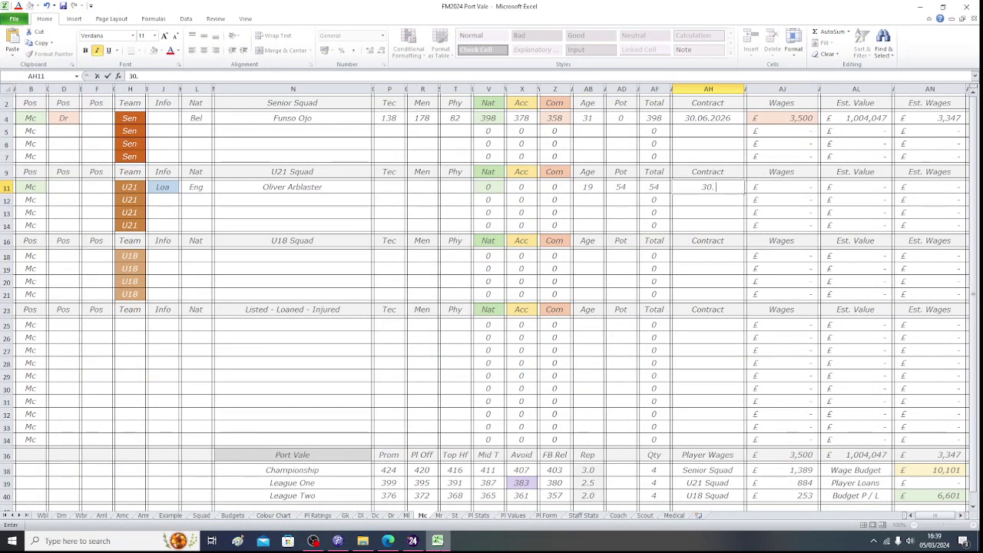
pyautogui.write('05.2024')
pyautogui.press('Tab')
pyautogui.hotkey('alt', 'Tab')
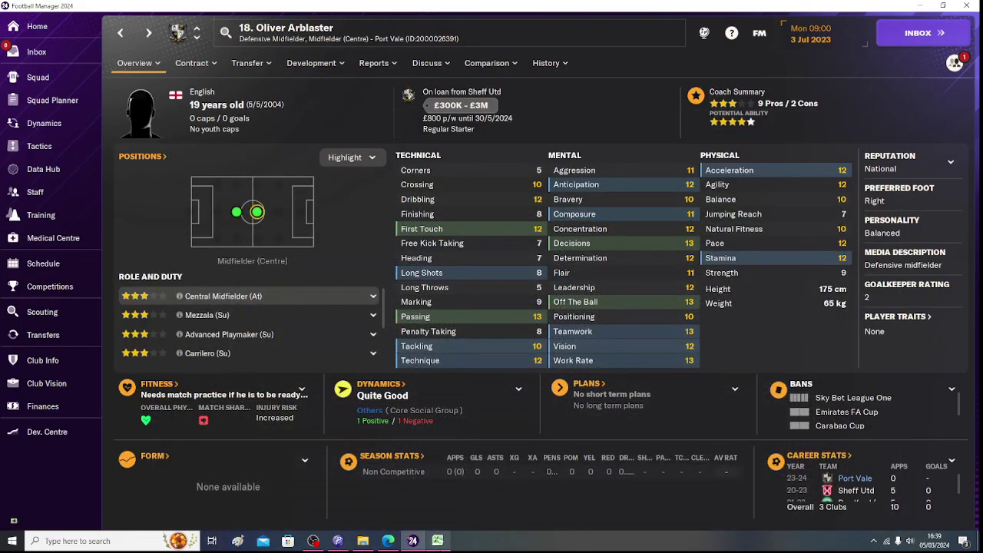
pyautogui.hotkey('alt', 'Tab')
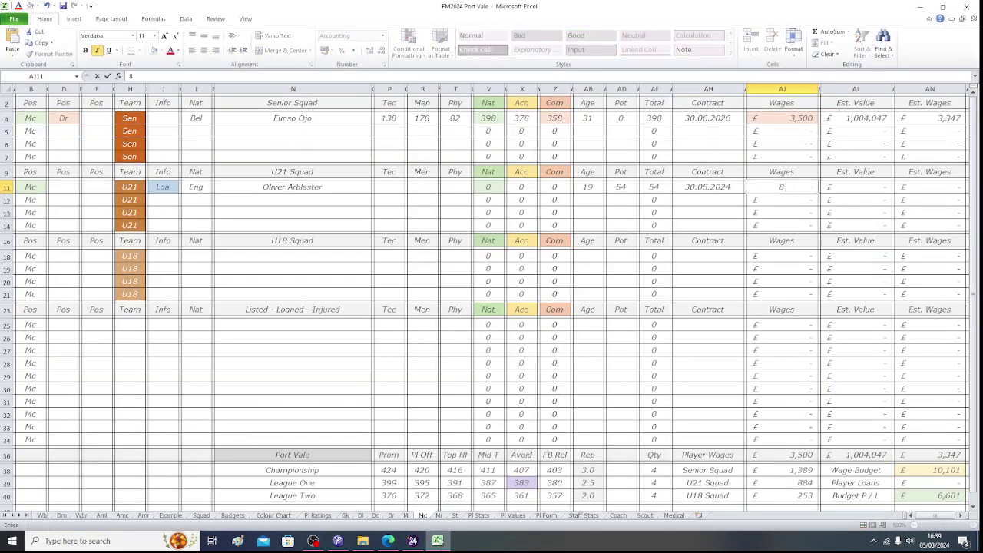
pyautogui.write('800')
pyautogui.press('Return')
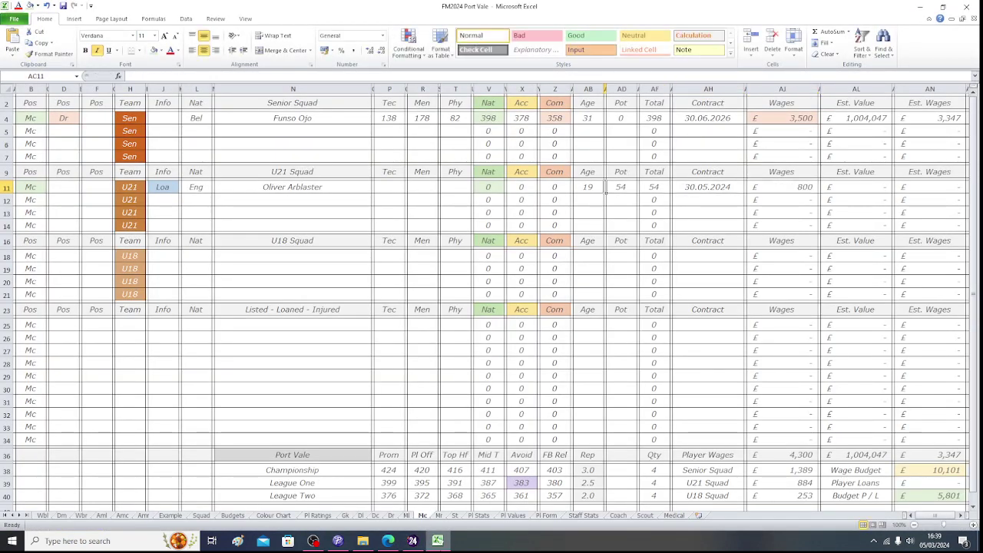
# Check Oliver Arblaster's technical attributes in Football Manager and enter a Tec rating of 126 in his workbook row.
pyautogui.click(473, 190)
pyautogui.press('Left')
pyautogui.press('Left')
pyautogui.press('Left')
pyautogui.hotkey('alt', 'Tab')
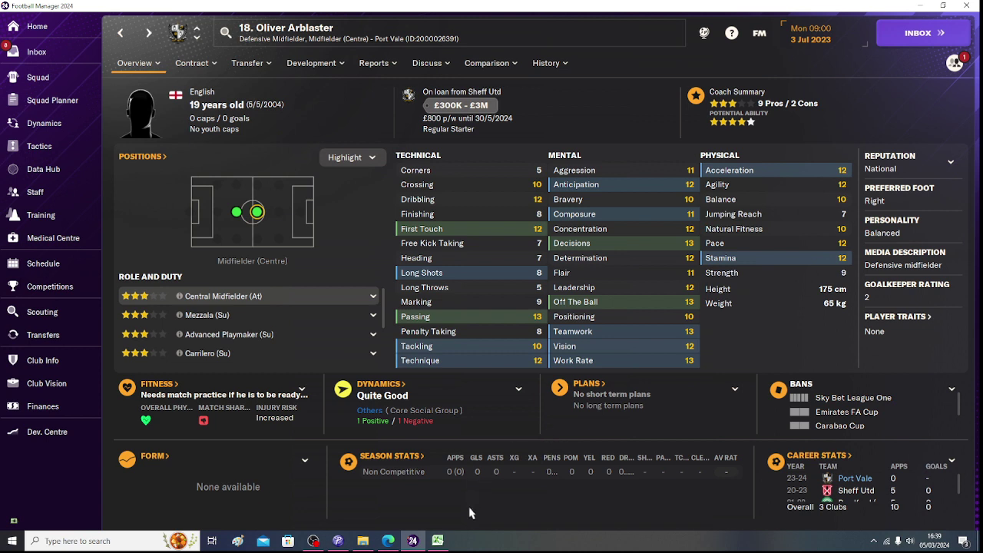
pyautogui.click(439, 541)
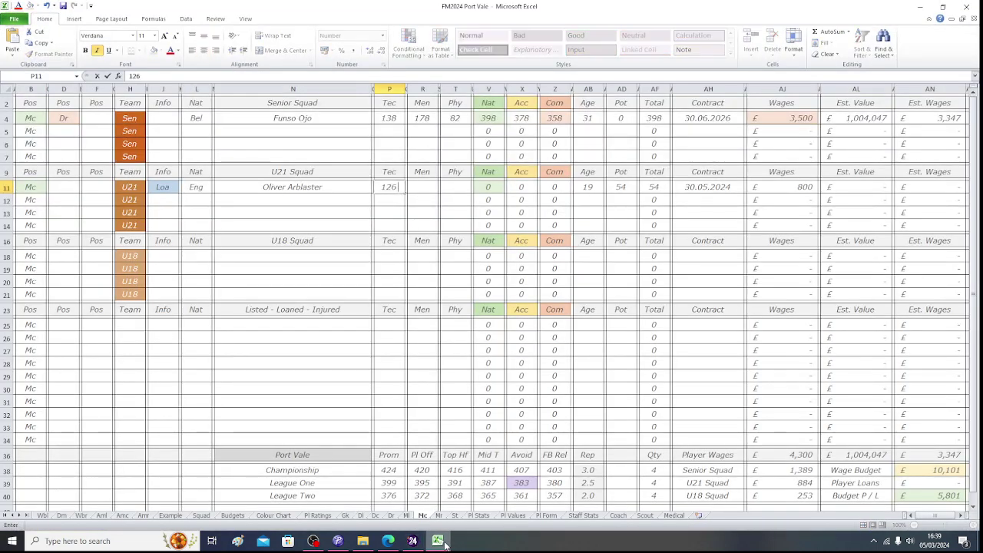
# Check his mental and physical attributes in Football Manager and enter Men 165 and Phy 84 in Oliver Arblaster's workbook row.
pyautogui.click(444, 543)
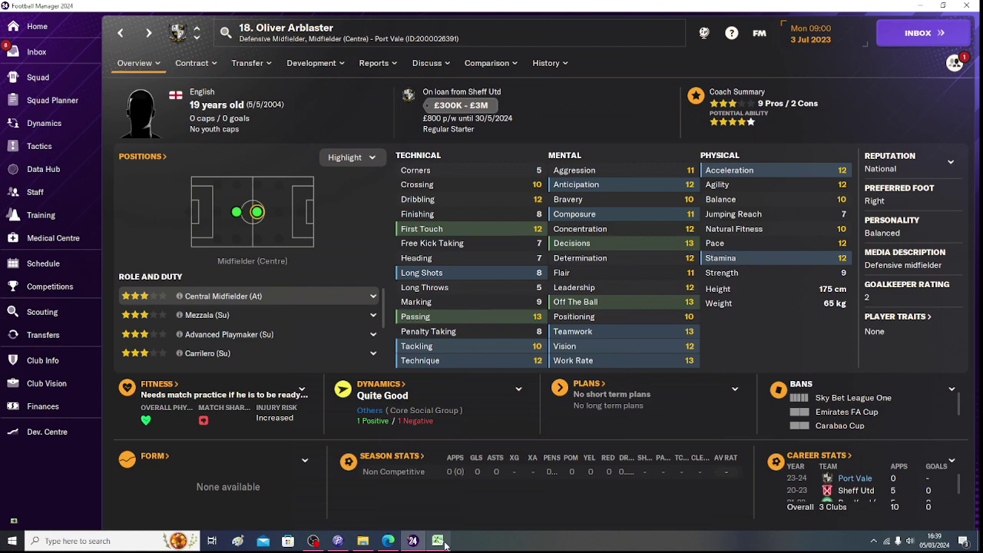
pyautogui.click(439, 542)
pyautogui.write('165')
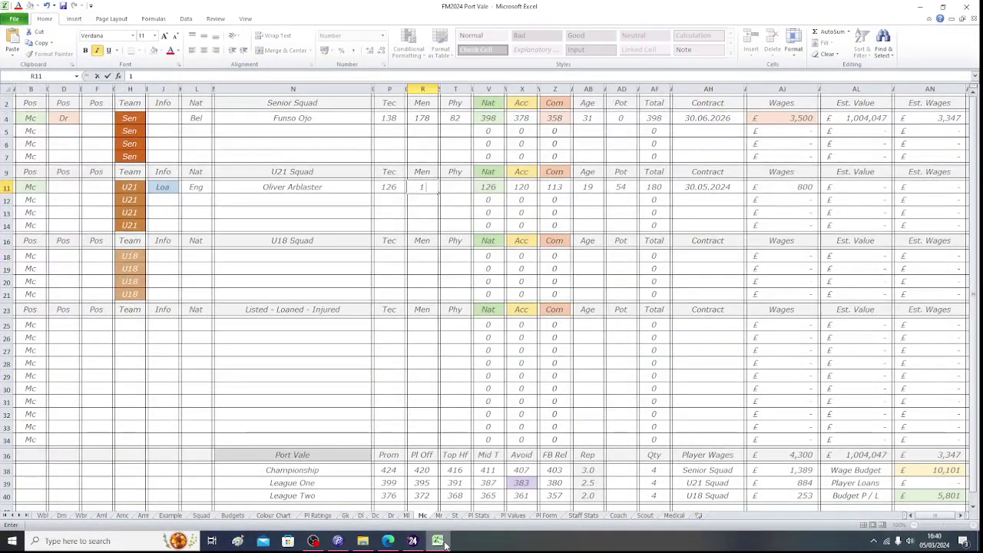
pyautogui.click(439, 542)
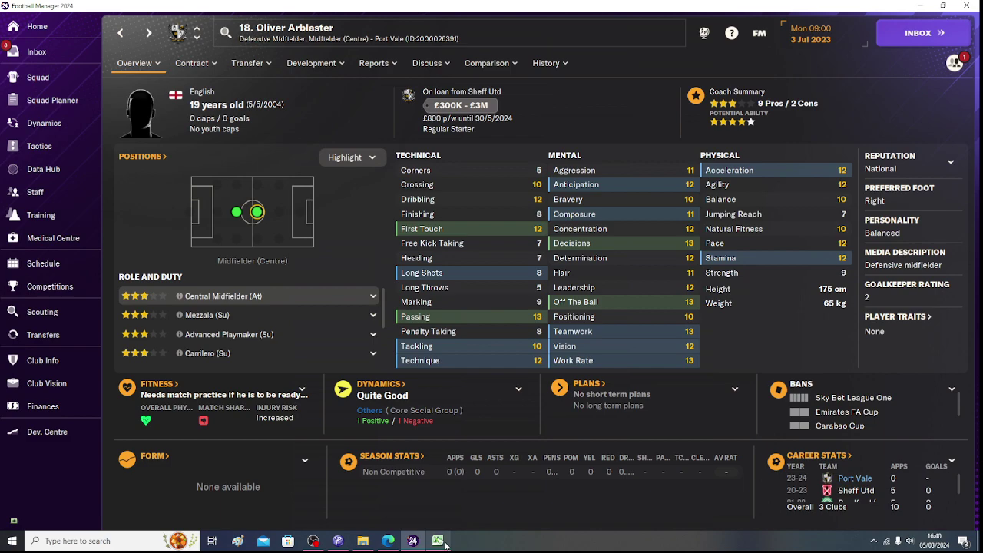
pyautogui.click(439, 542)
pyautogui.press('Tab')
pyautogui.press('Tab')
pyautogui.write('84')
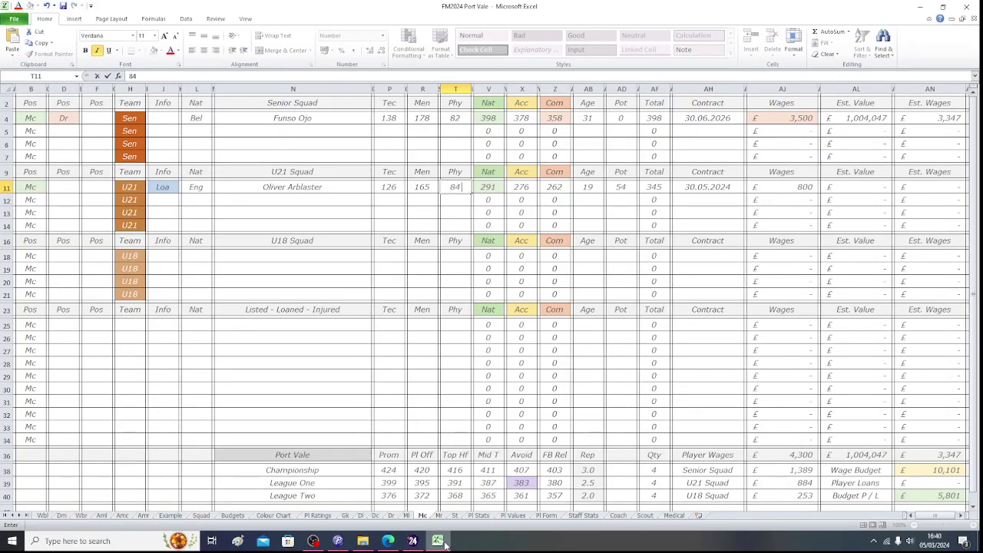
pyautogui.press('Tab')
pyautogui.press('Tab')
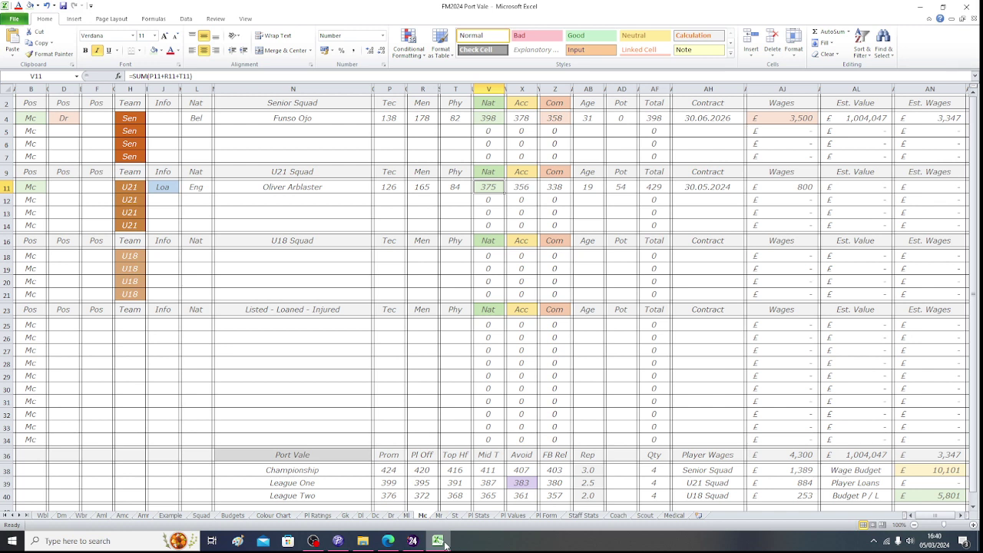
# Fill the Total cell in Oliver Arblaster's row with light purple.
pyautogui.press('Right')
pyautogui.press('Right')
pyautogui.press('Right')
pyautogui.press('Right')
pyautogui.press('Right')
pyautogui.press('Right')
pyautogui.press('Right')
pyautogui.press('Right')
pyautogui.press('Right')
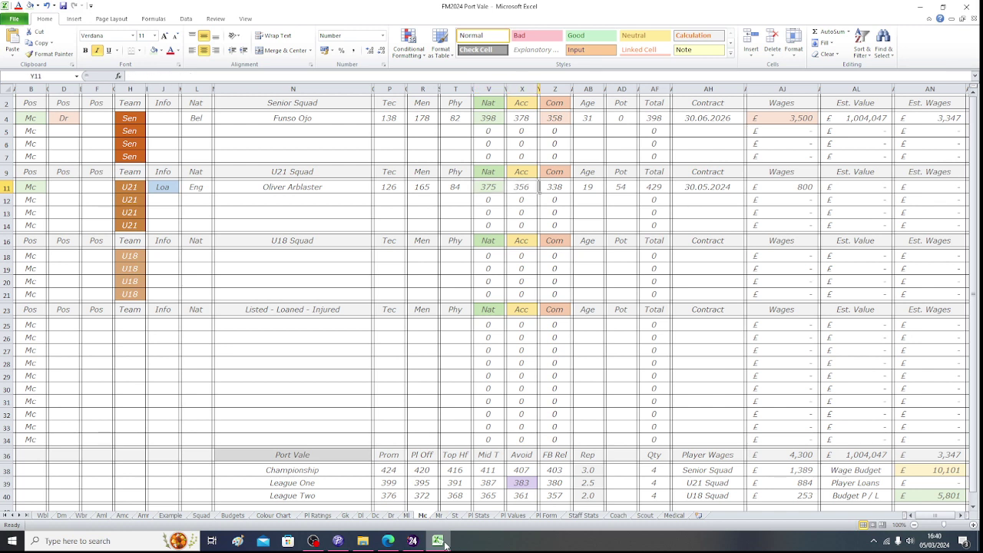
pyautogui.press('Right')
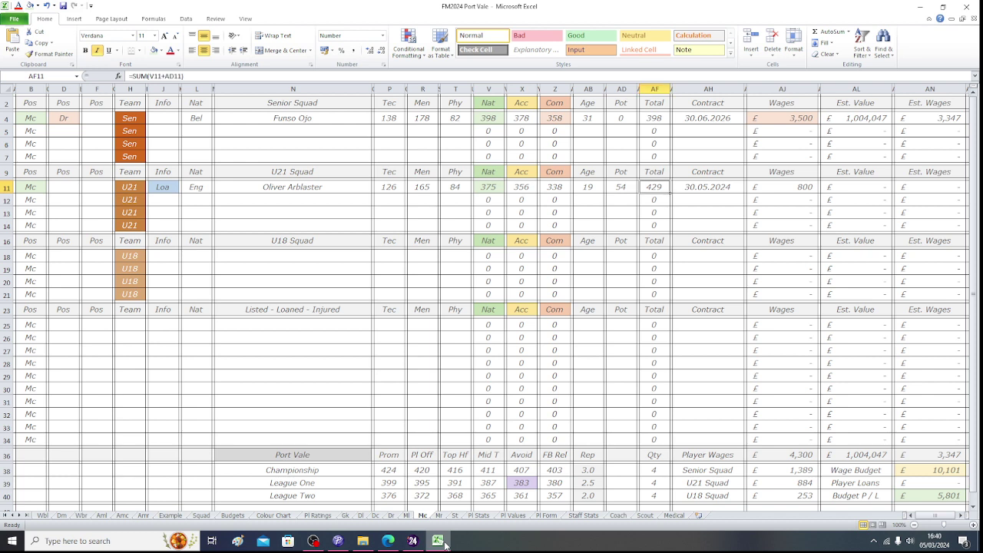
pyautogui.click(162, 50)
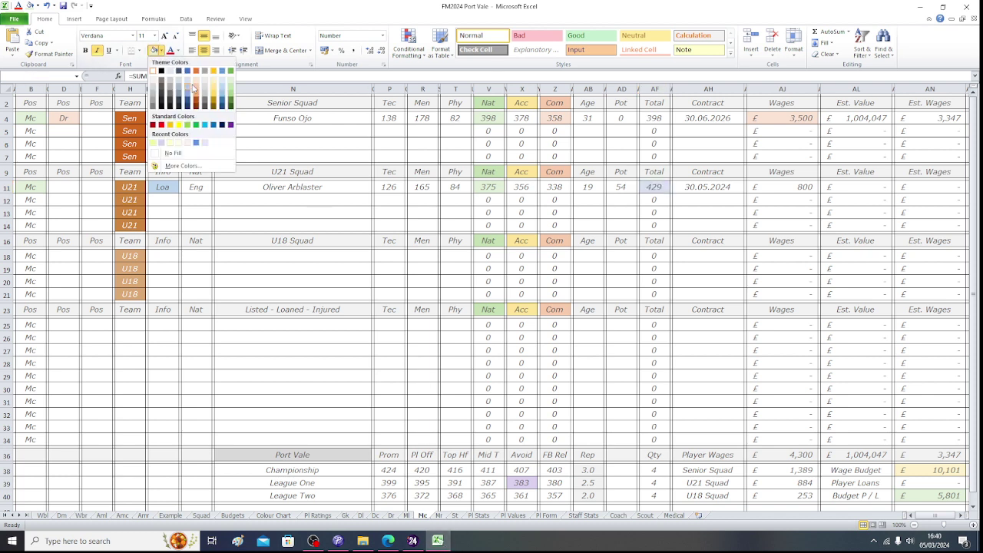
pyautogui.click(162, 143)
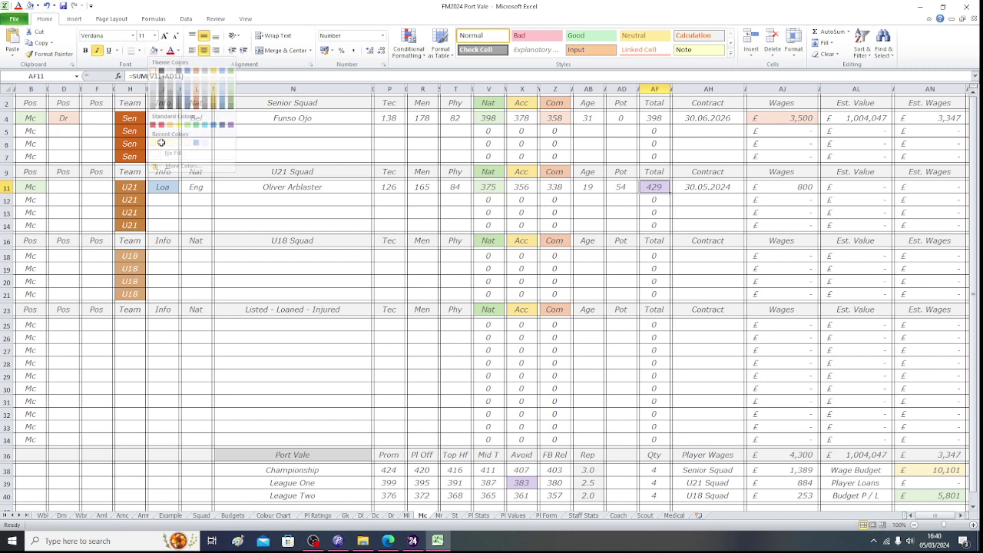
pyautogui.click(388, 470)
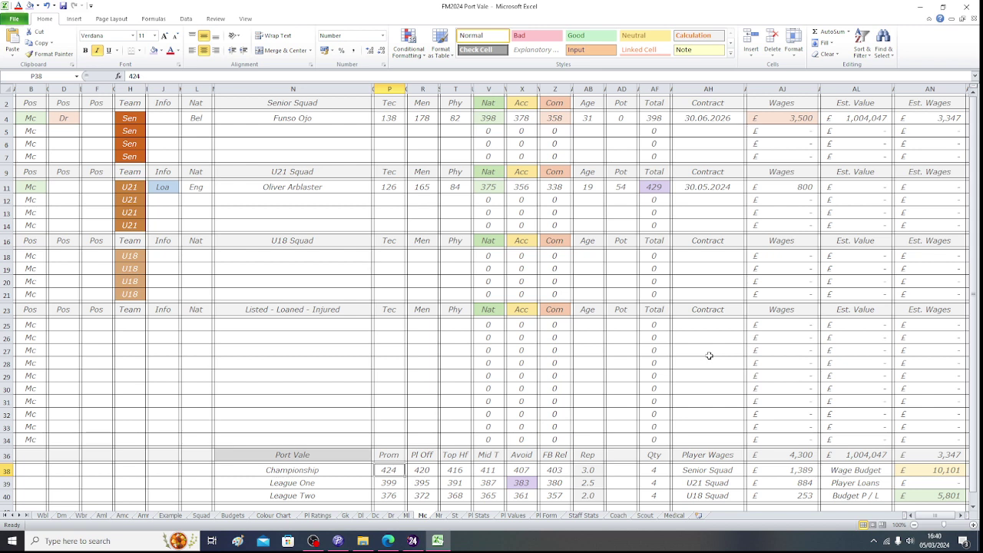
# Look up Oliver Arblaster's estimated value on the Pl Values sheet, using his Nat rating of 375 and age of 19.
pyautogui.click(486, 187)
pyautogui.click(584, 188)
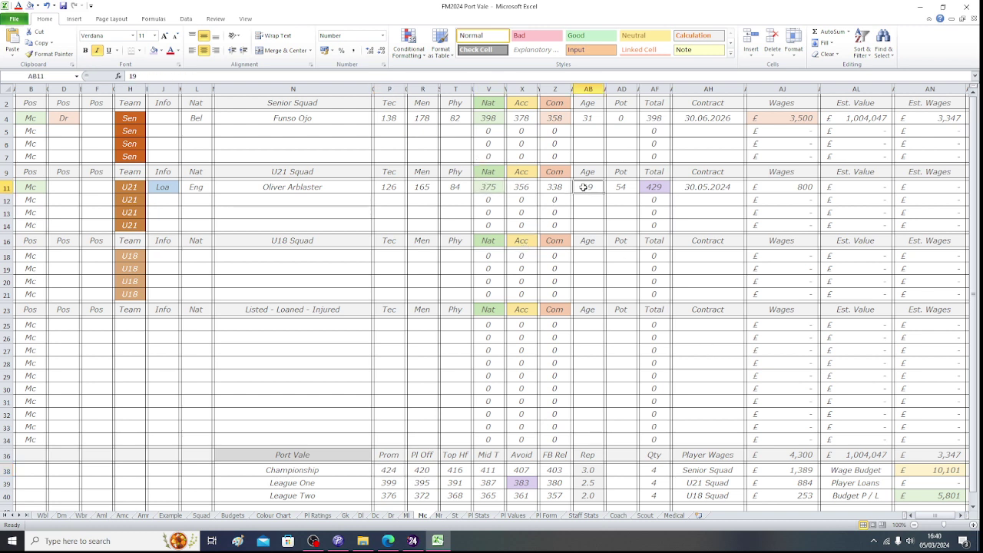
pyautogui.click(868, 189)
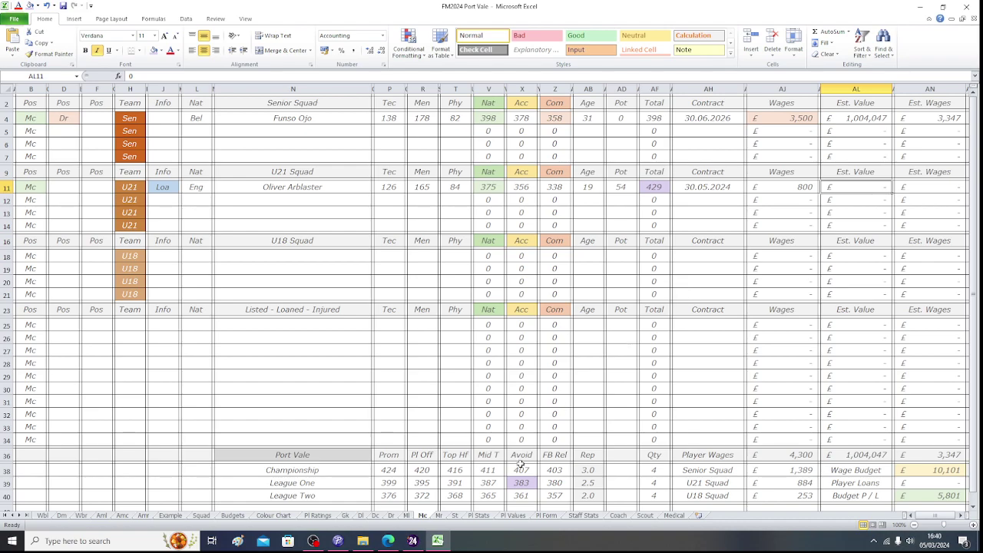
pyautogui.click(512, 515)
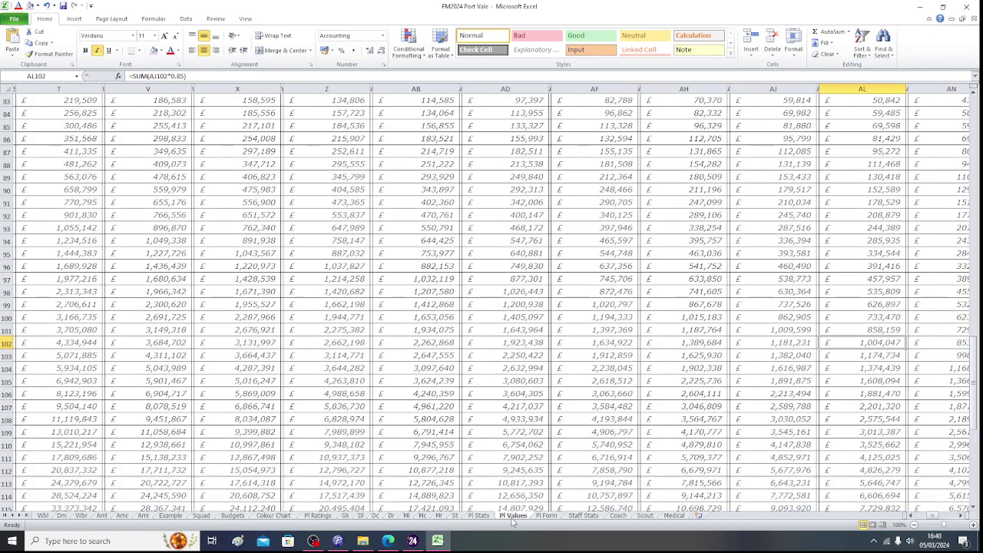
pyautogui.press('Left')
pyautogui.press('Left')
pyautogui.press('Left')
pyautogui.press('Left')
pyautogui.press('Left')
pyautogui.press('Left')
pyautogui.press('Left')
pyautogui.press('Left')
pyautogui.press('Left')
pyautogui.press('Left')
pyautogui.press('Left')
pyautogui.press('Left')
pyautogui.press('Left')
pyautogui.press('Left')
pyautogui.press('Left')
pyautogui.press('Left')
pyautogui.press('Left')
pyautogui.press('Left')
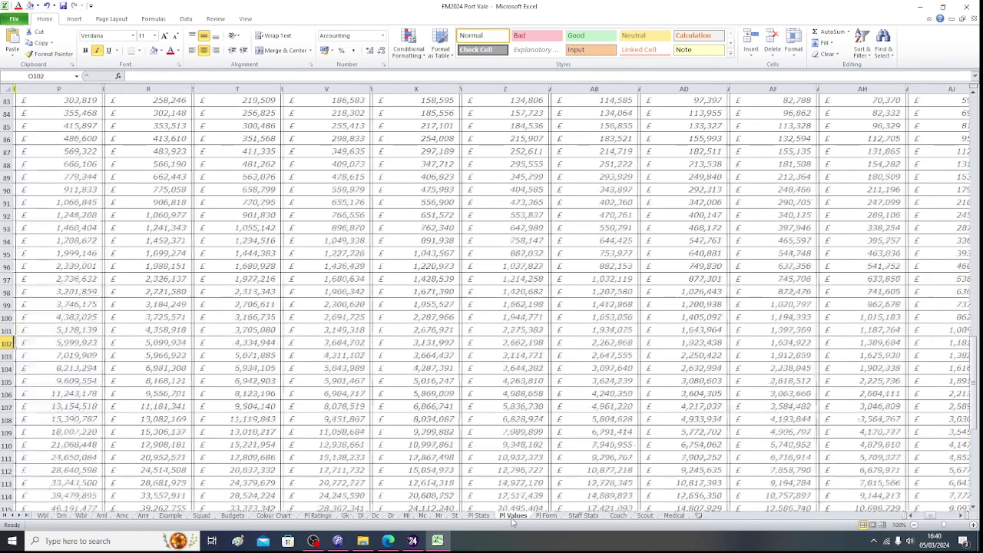
pyautogui.press('Right')
pyautogui.press('Up')
pyautogui.press('Up')
pyautogui.press('Up')
pyautogui.press('Up')
pyautogui.press('Up')
pyautogui.press('Up')
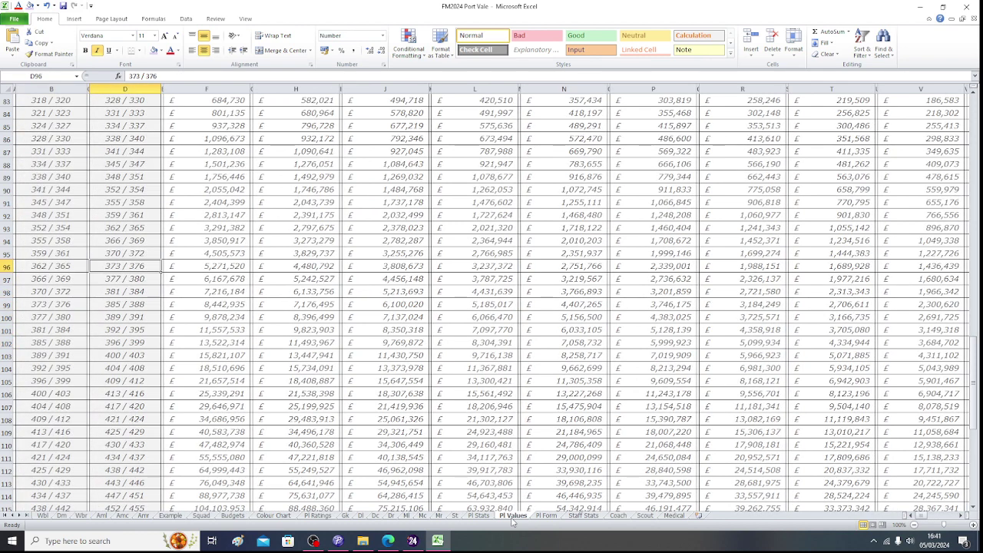
pyautogui.press('Right')
pyautogui.press('Right')
pyautogui.press('Right')
pyautogui.press('Right')
pyautogui.press('Right')
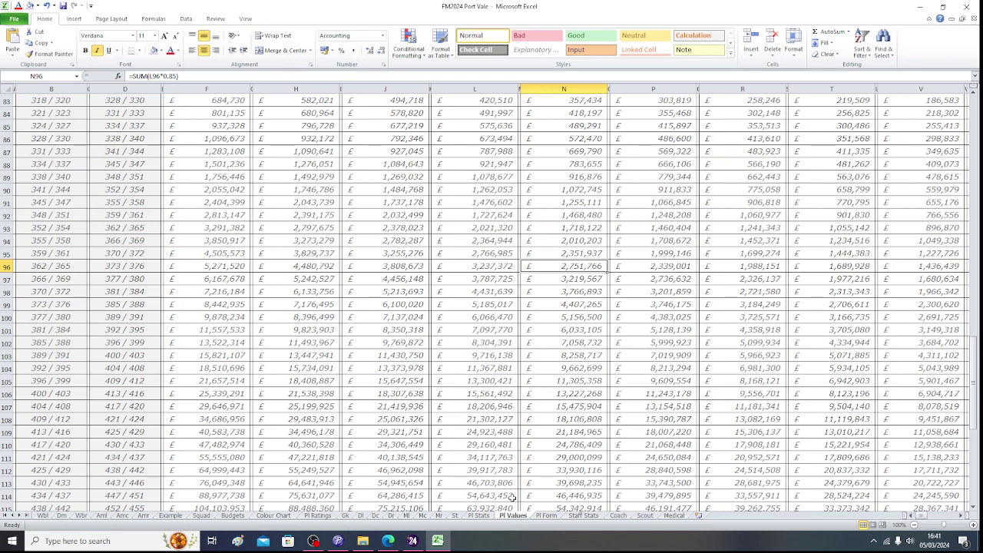
# Enter 2,751,766 as Oliver Arblaster's estimated value on the Mc sheet and check his estimated wages.
pyautogui.click(423, 516)
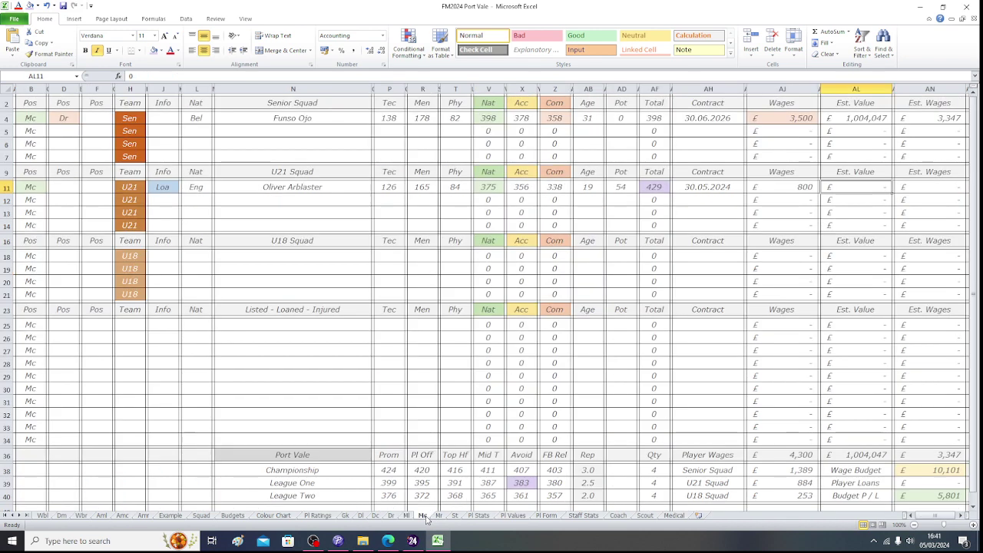
pyautogui.write('275')
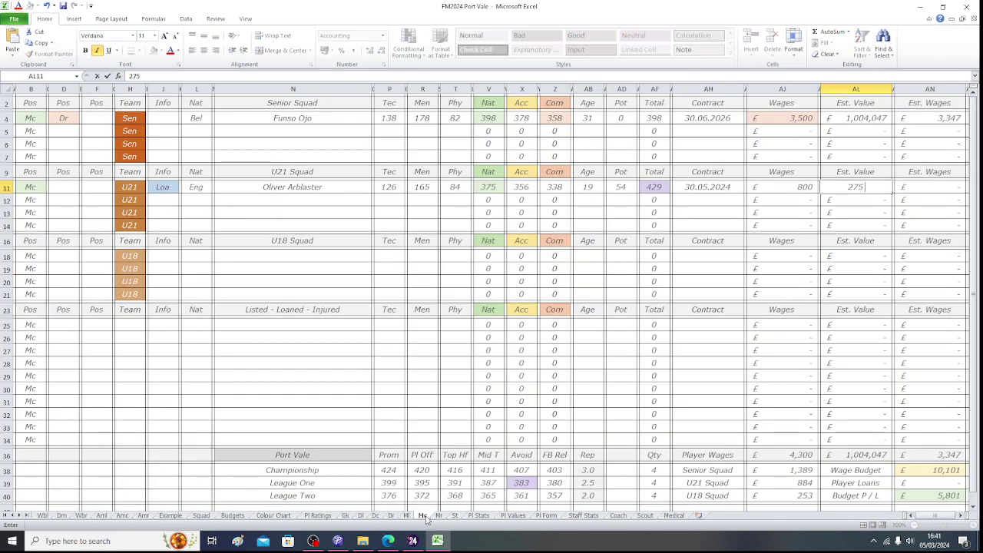
pyautogui.write('1766')
pyautogui.press('Return')
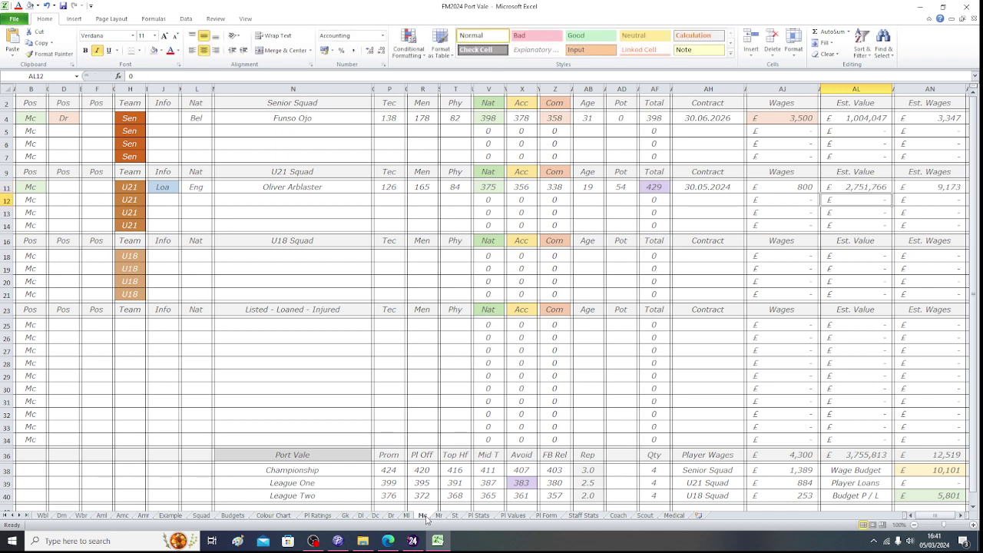
pyautogui.press('Up')
pyautogui.press('Right')
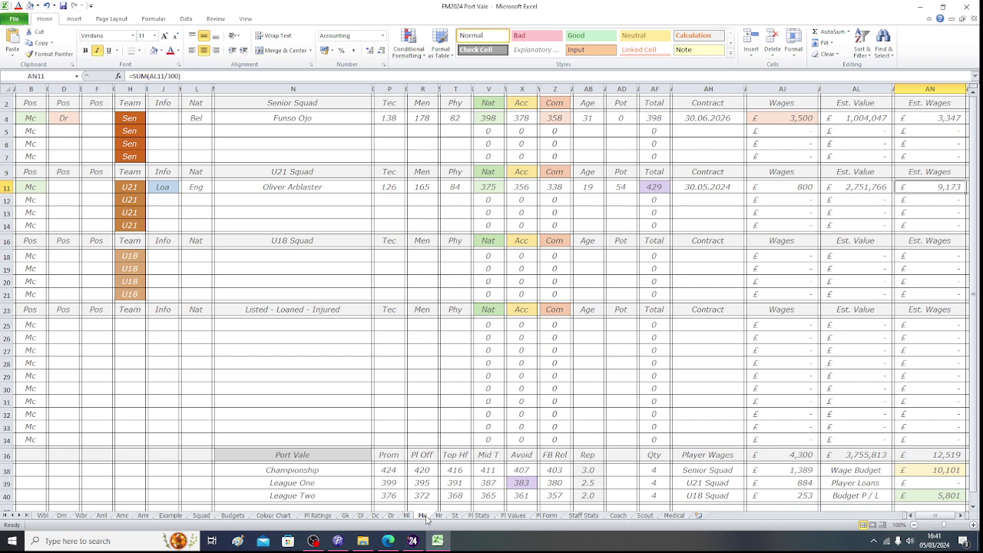
pyautogui.press('Down')
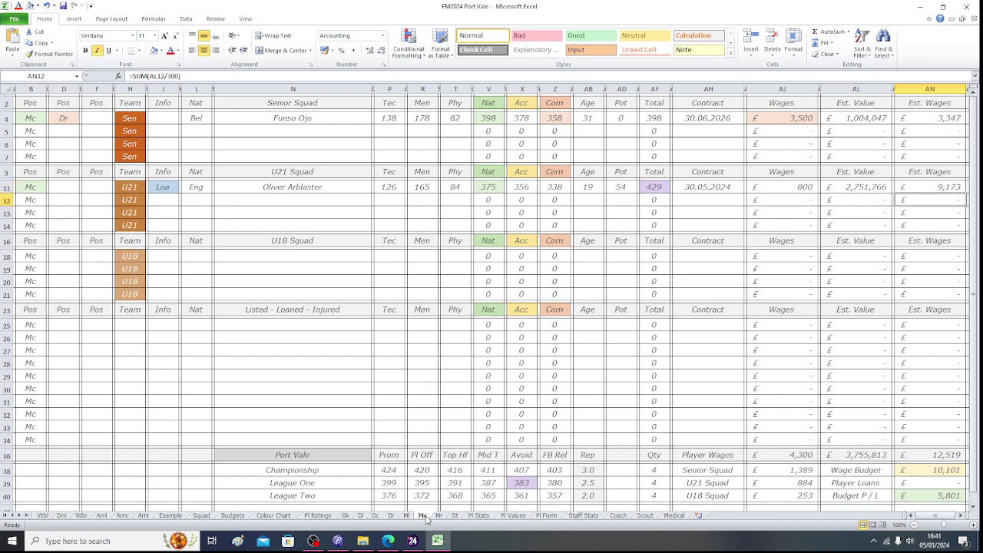
pyautogui.press('Left')
pyautogui.press('Left')
pyautogui.press('Left')
pyautogui.press('Left')
pyautogui.press('Left')
pyautogui.press('Left')
pyautogui.press('Left')
pyautogui.press('Left')
pyautogui.press('Left')
pyautogui.press('Left')
pyautogui.press('Left')
pyautogui.press('Left')
pyautogui.press('Left')
pyautogui.press('Left')
pyautogui.press('Left')
pyautogui.press('Left')
pyautogui.press('Left')
pyautogui.press('Left')
pyautogui.press('Left')
pyautogui.press('Left')
pyautogui.press('Left')
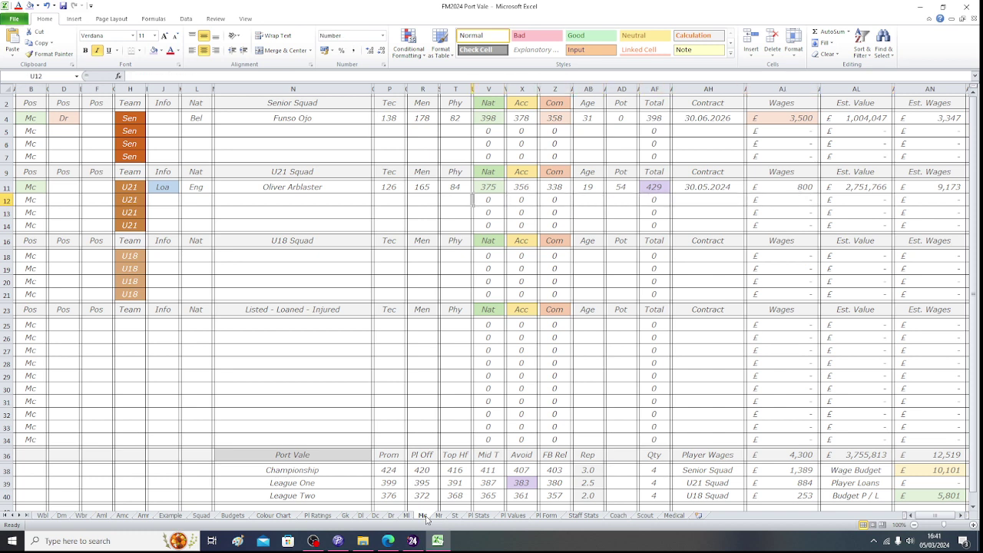
pyautogui.press('Left')
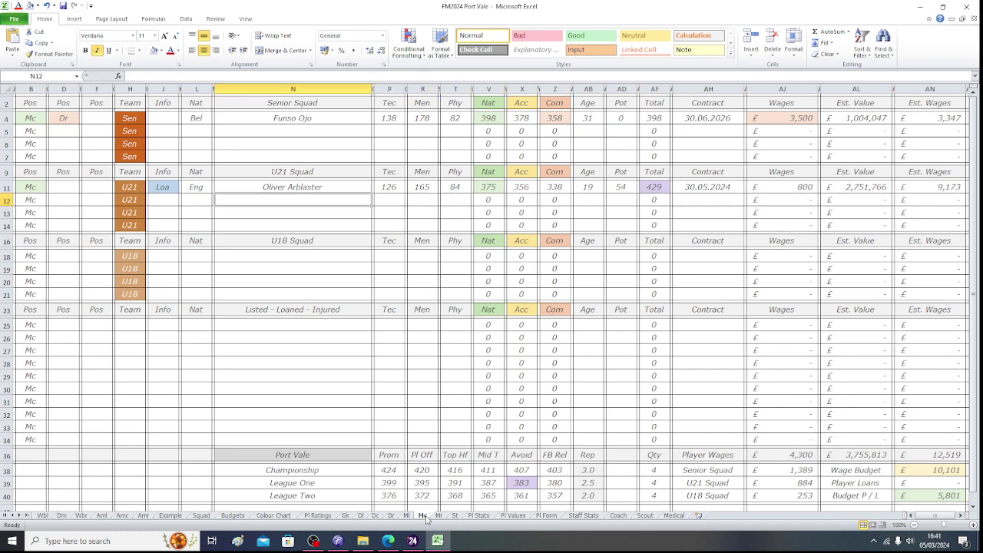
pyautogui.click(415, 542)
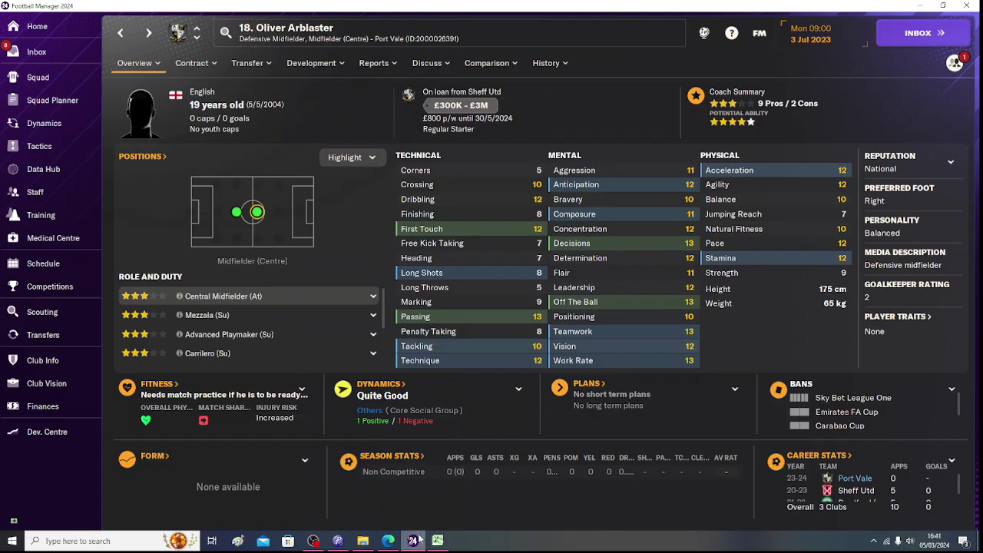
pyautogui.click(121, 34)
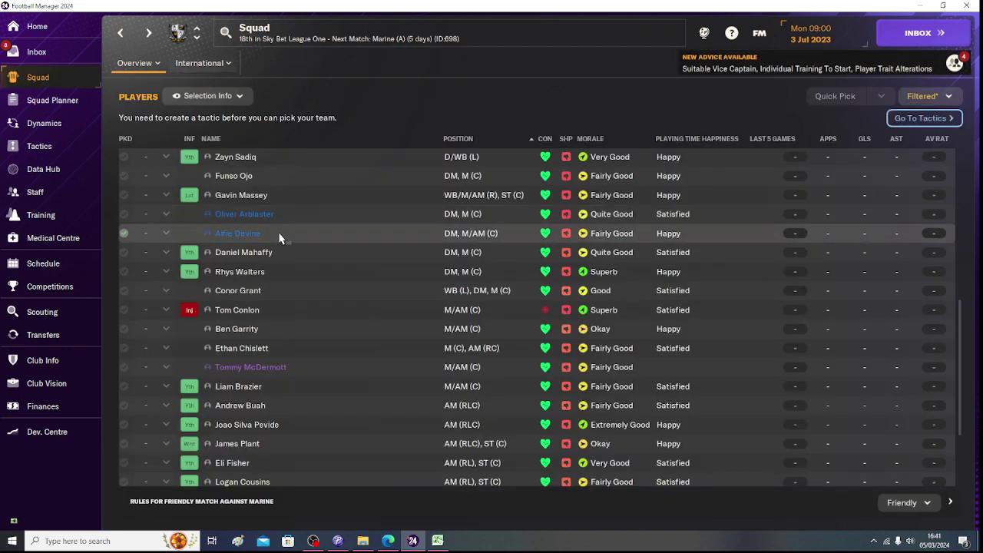
pyautogui.click(250, 234)
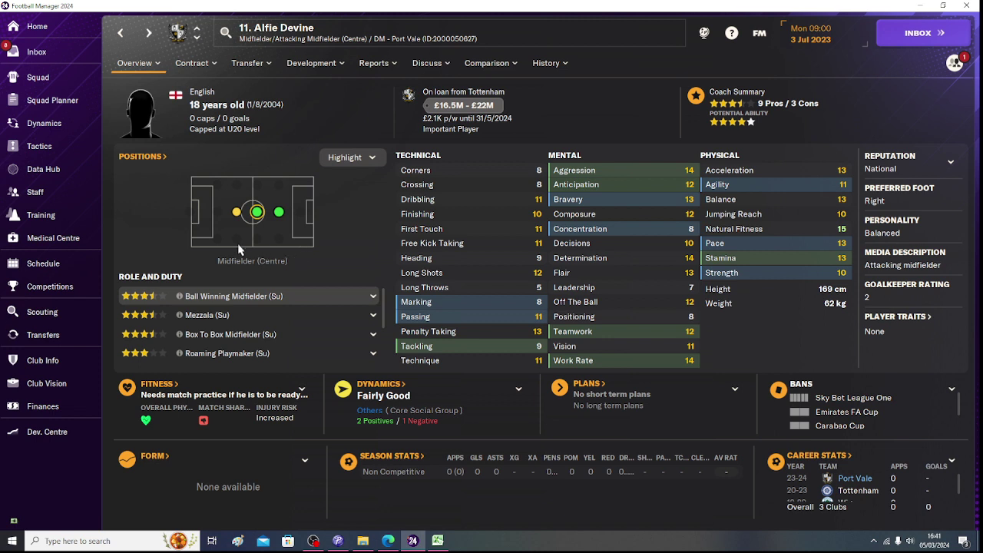
pyautogui.moveTo(237, 216)
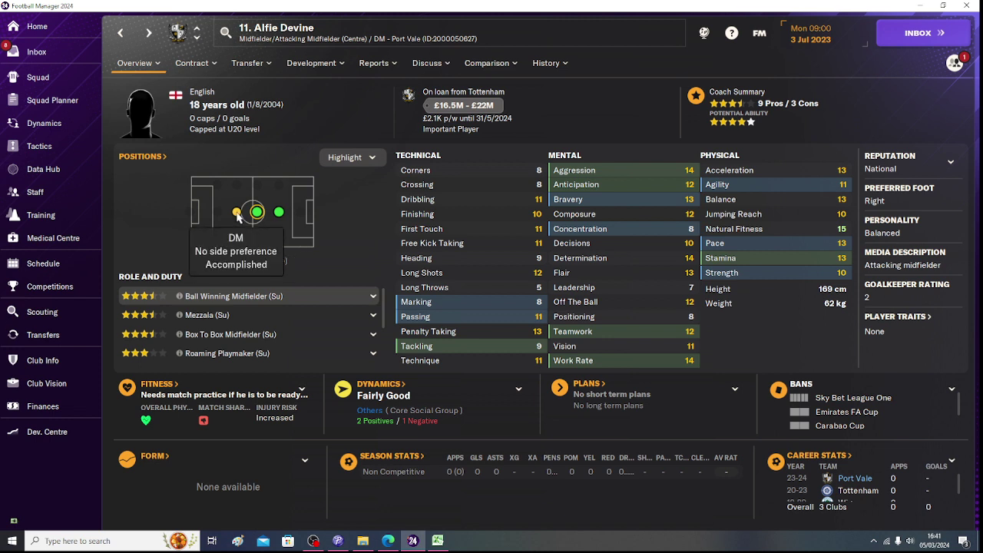
pyautogui.moveTo(278, 211)
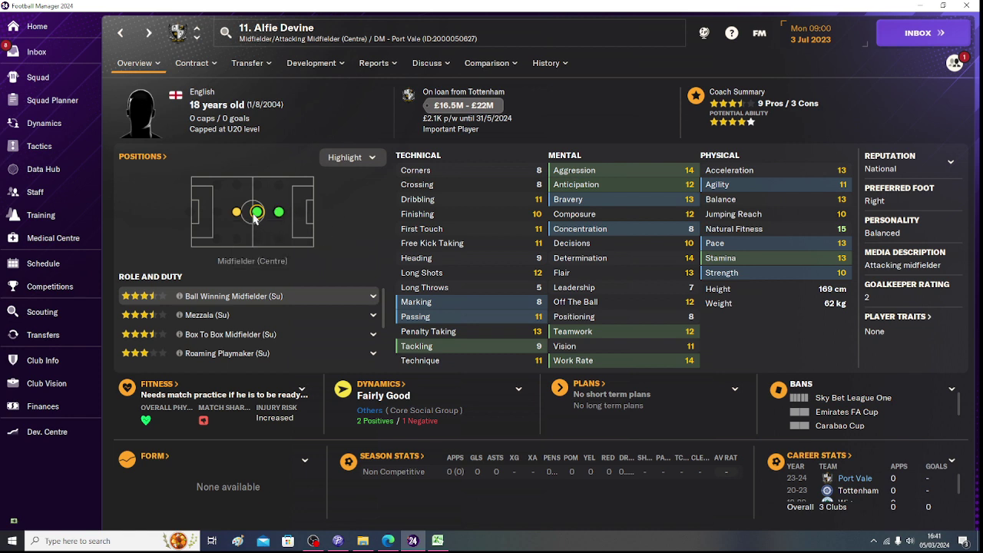
# Enter Alfie Divine in the second U21 Squad row of the workbook's Mc sheet, with Eng as his nationality.
pyautogui.click(440, 544)
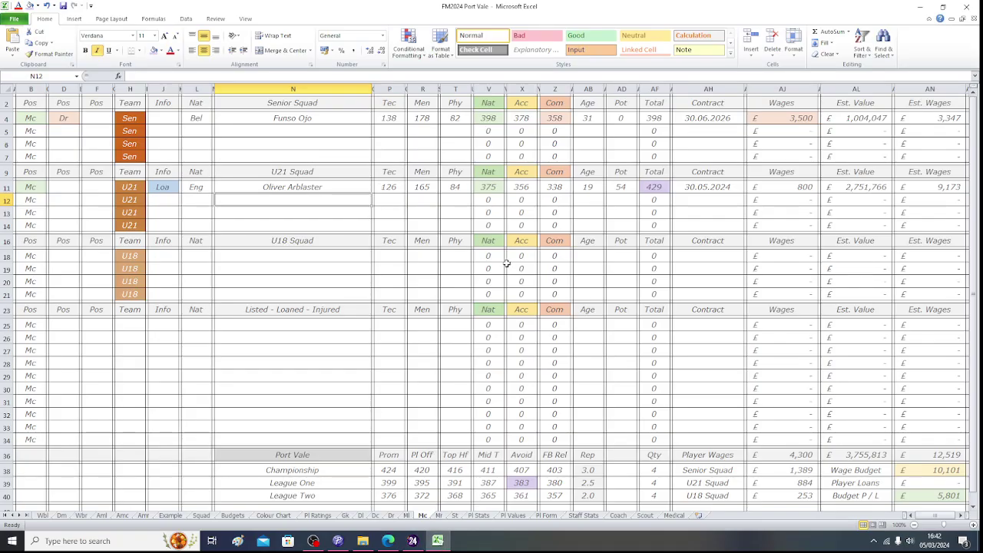
pyautogui.write('Alfie ')
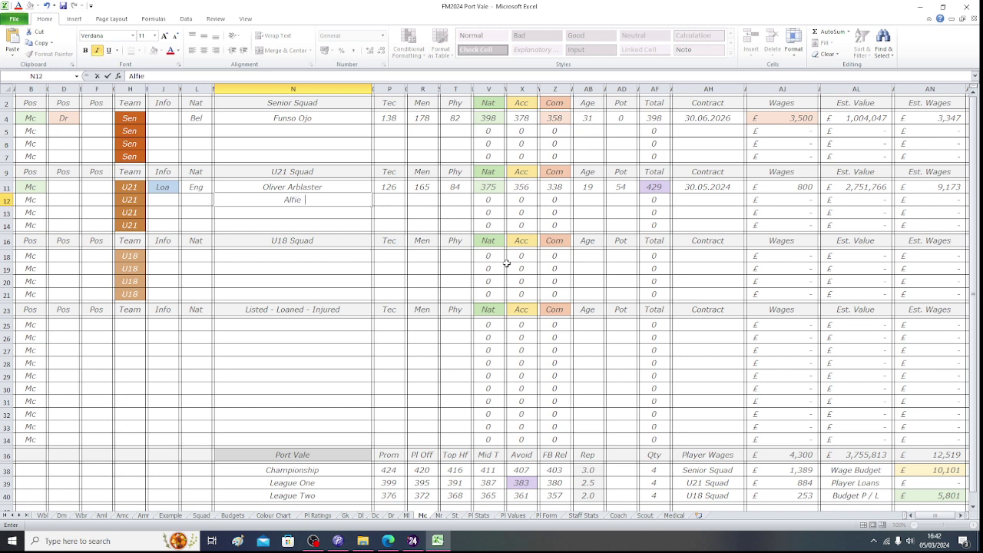
pyautogui.write('Divine')
pyautogui.press('Left')
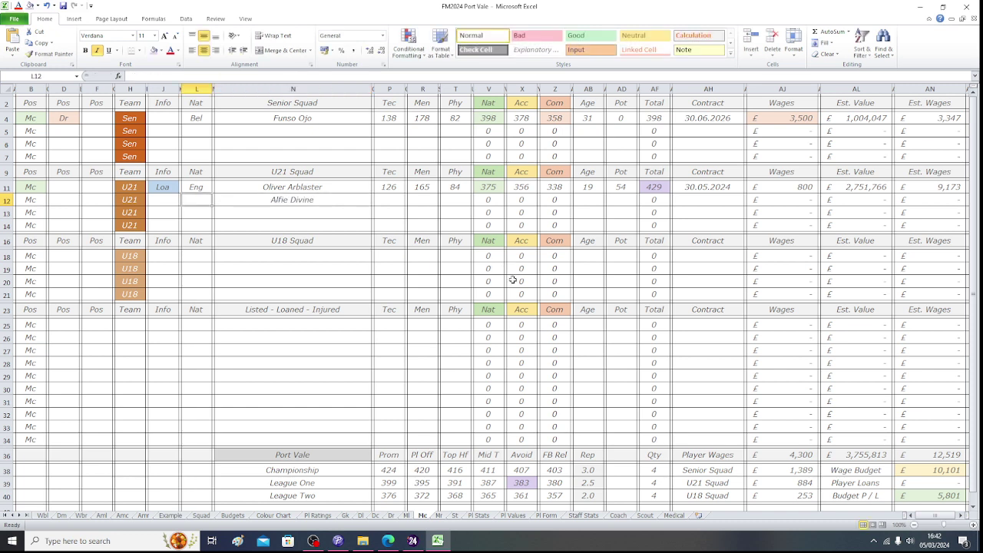
pyautogui.click(412, 541)
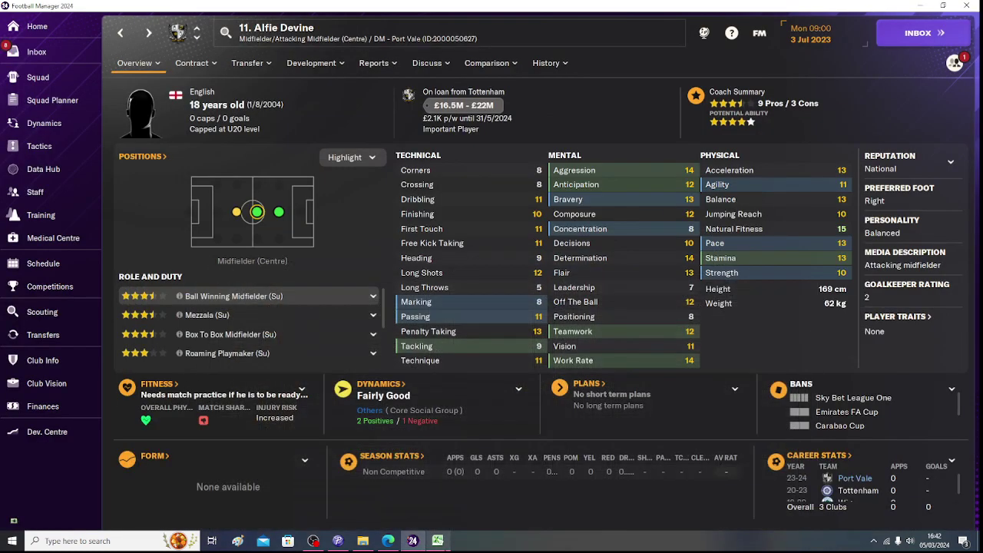
pyautogui.hotkey('alt', 'Tab')
pyautogui.press('Left')
pyautogui.press('Left')
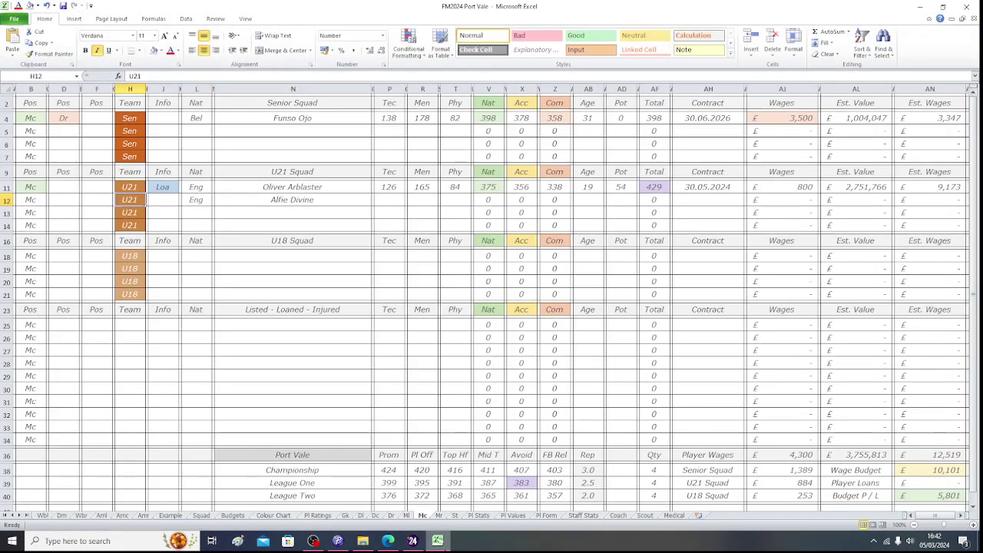
# Shade the Mc position cell in Alfie Divine's row of the Mc sheet light green.
pyautogui.press('Left')
pyautogui.press('Left')
pyautogui.press('Left')
pyautogui.press('Left')
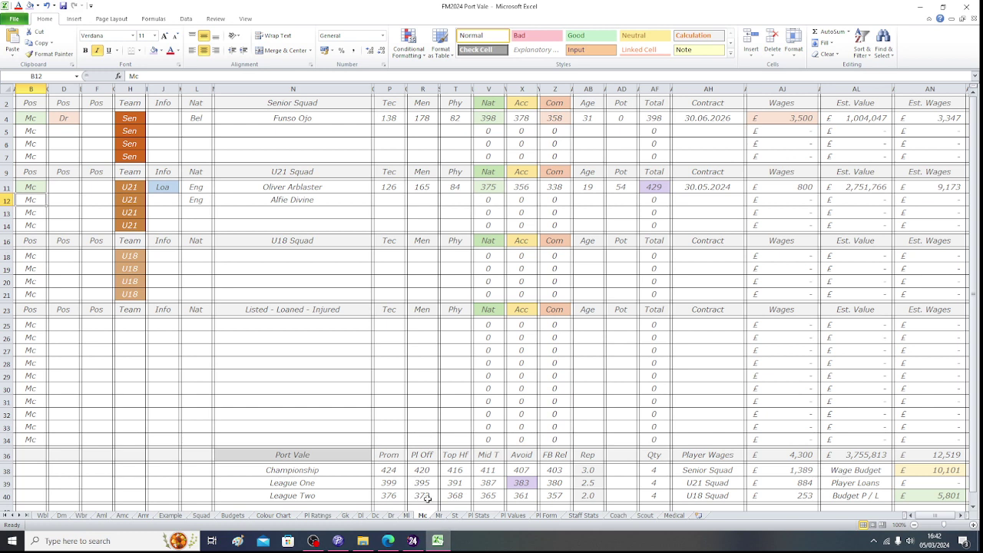
pyautogui.click(161, 50)
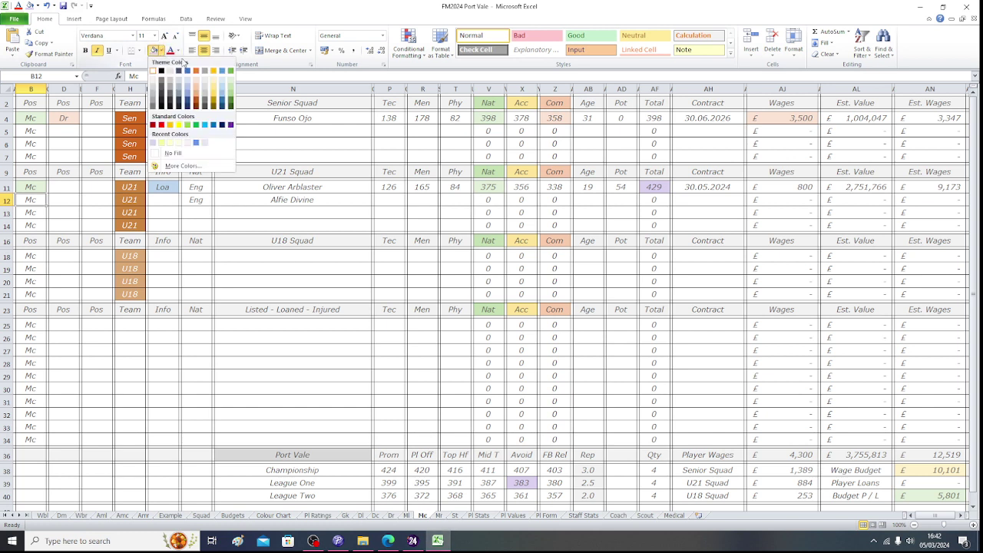
pyautogui.click(229, 77)
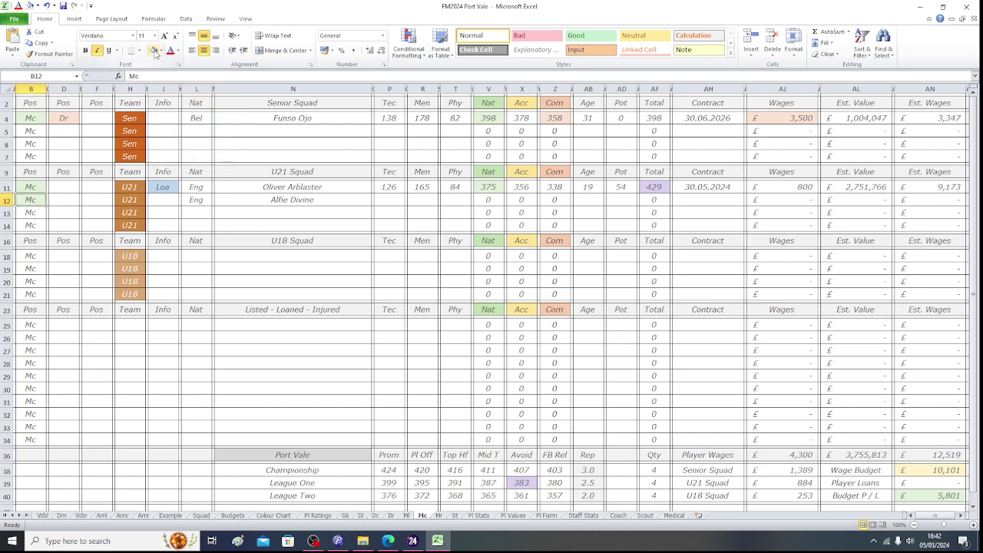
# Apply the same light green fill to the Nat rating cell in Alfie Divine's row.
pyautogui.press('Right')
pyautogui.press('Right')
pyautogui.press('Right')
pyautogui.press('Right')
pyautogui.press('Right')
pyautogui.press('Right')
pyautogui.press('Right')
pyautogui.press('Right')
pyautogui.press('Right')
pyautogui.press('Right')
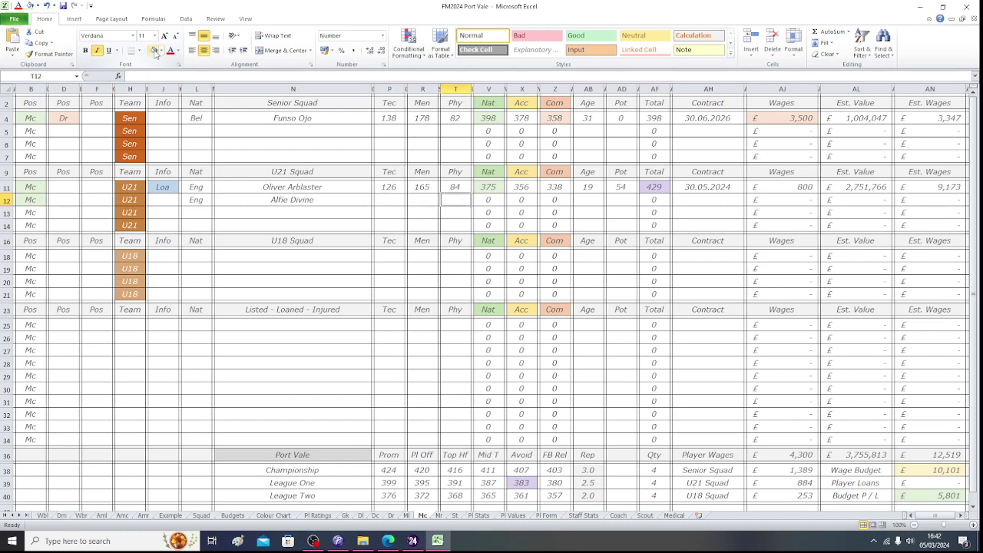
pyautogui.press('Right')
pyautogui.press('Right')
# Enter 18 as Alfie Divine's age and 63 as his Pot value.
pyautogui.press('Right')
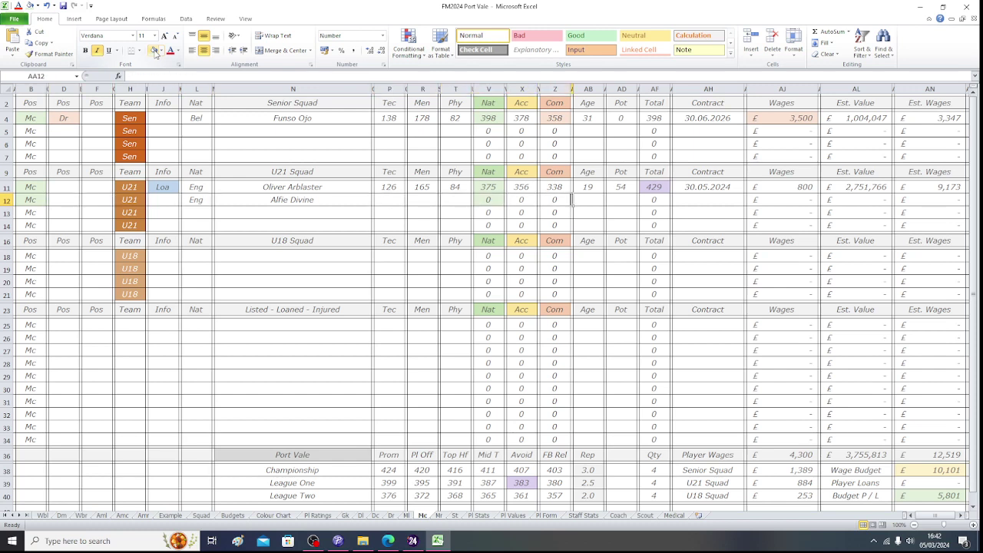
pyautogui.write('18')
pyautogui.press('Right')
pyautogui.write('63')
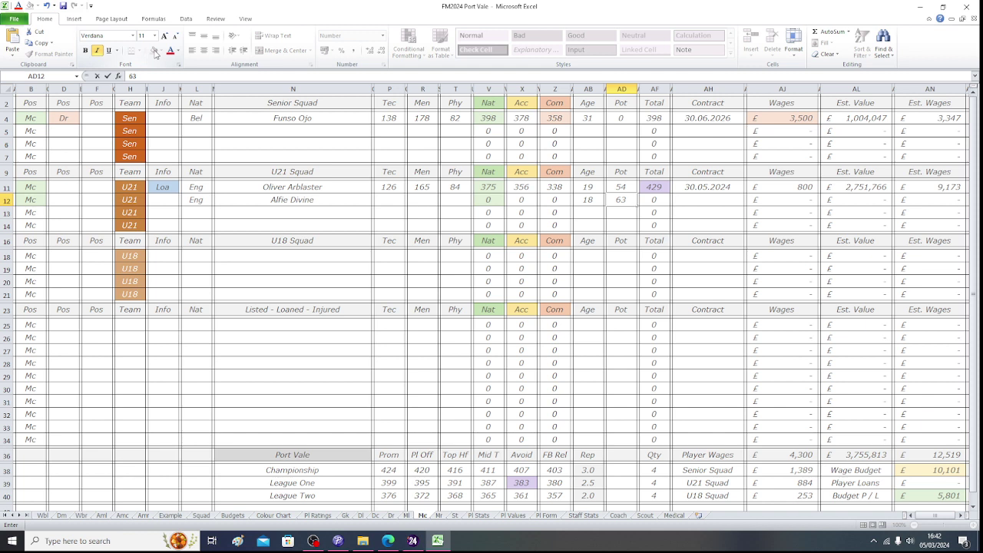
pyautogui.press('Right')
pyautogui.press('Right')
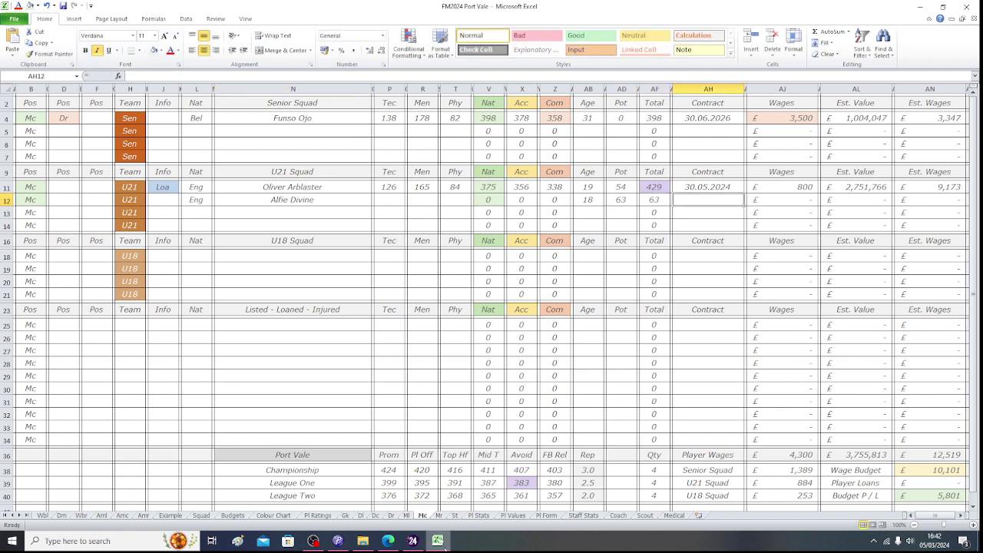
# Enter Alfie Divine's contract end as 31.05.2024 and his wages as 2100, consulting his Football Manager profile for both.
pyautogui.click(413, 541)
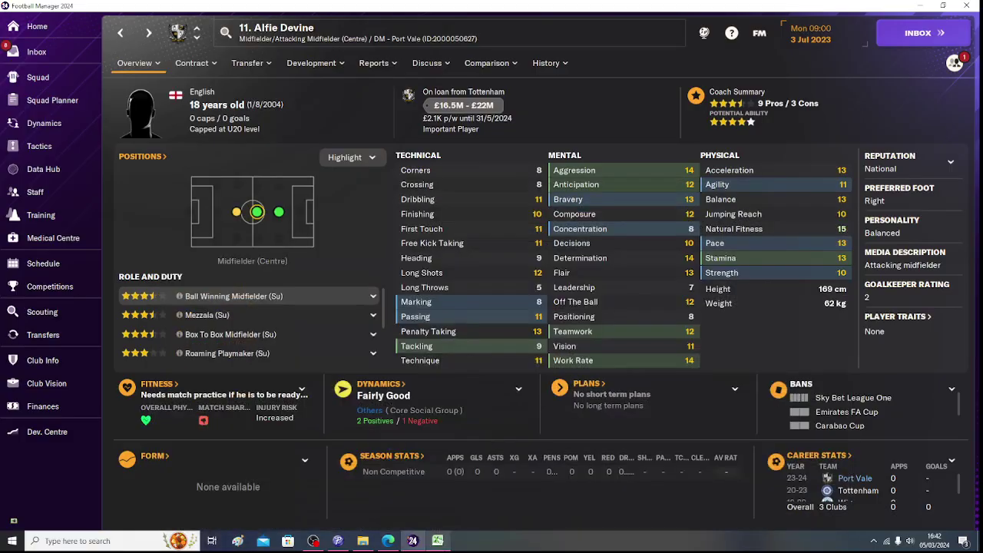
pyautogui.hotkey('alt', 'Tab')
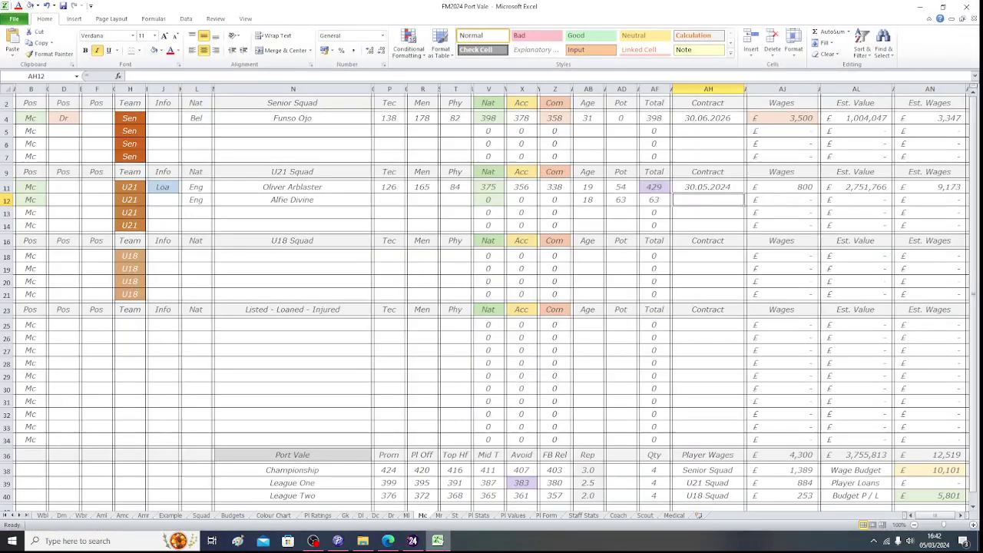
pyautogui.write('31.05.2024')
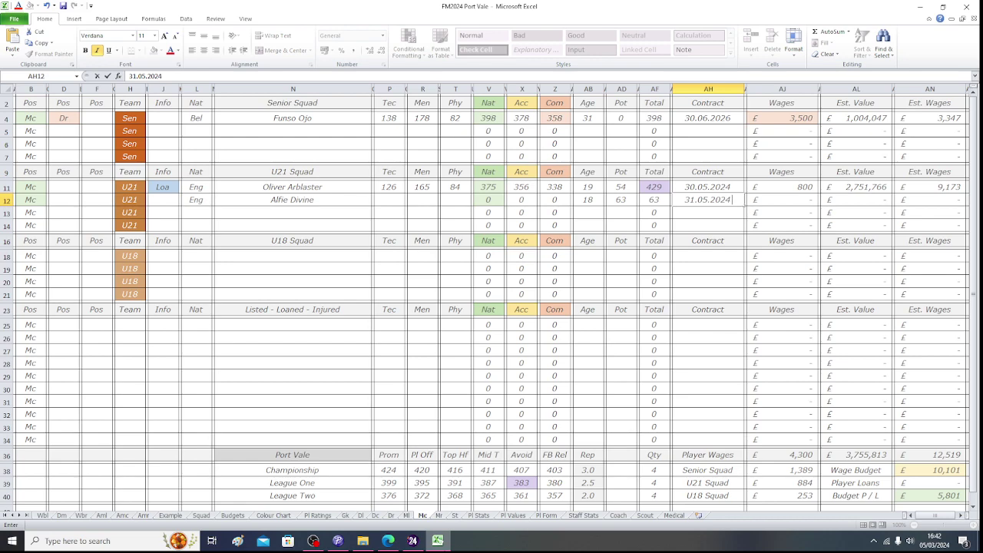
pyautogui.press('Tab')
pyautogui.hotkey('alt', 'Tab')
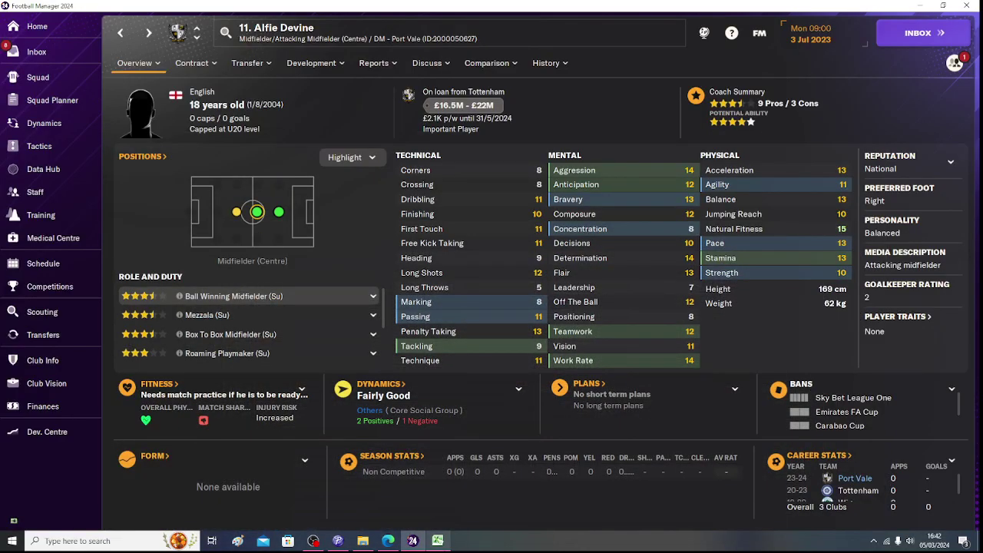
pyautogui.hotkey('alt', 'Tab')
pyautogui.write('2100')
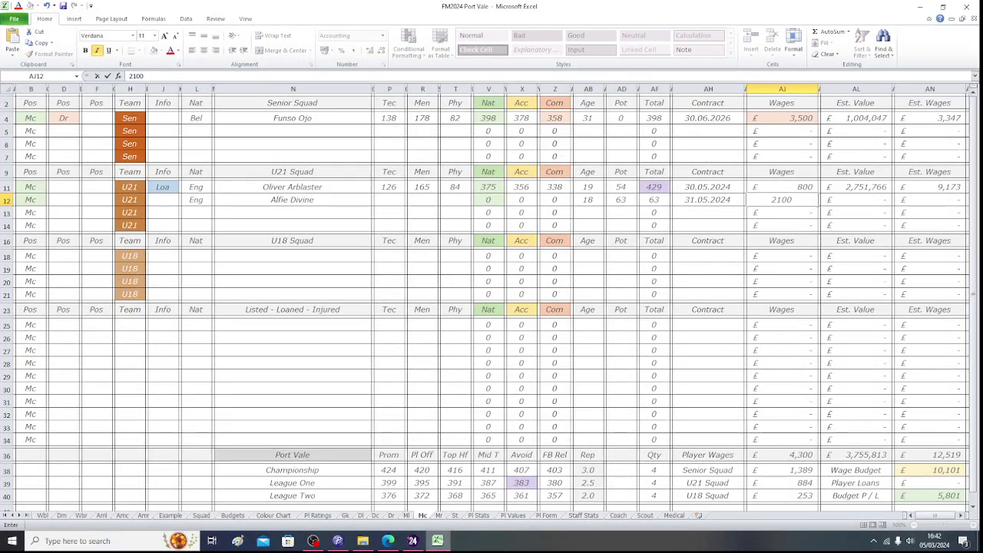
pyautogui.press('Return')
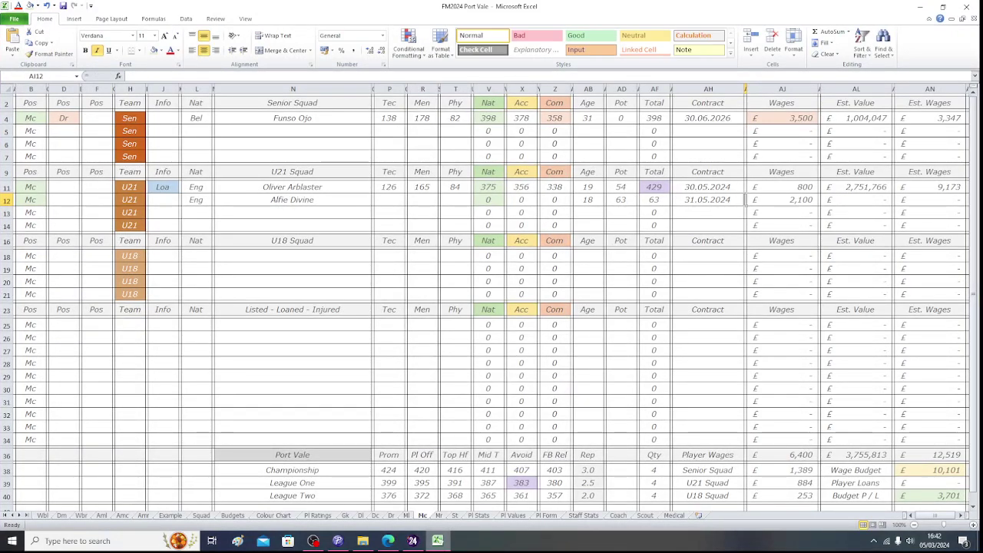
# Select Alfie Divine's Tec cell, then review the profiles of Oliver Arblaster and Alfie Devine in Football Manager.
pyautogui.click(406, 200)
pyautogui.click(403, 200)
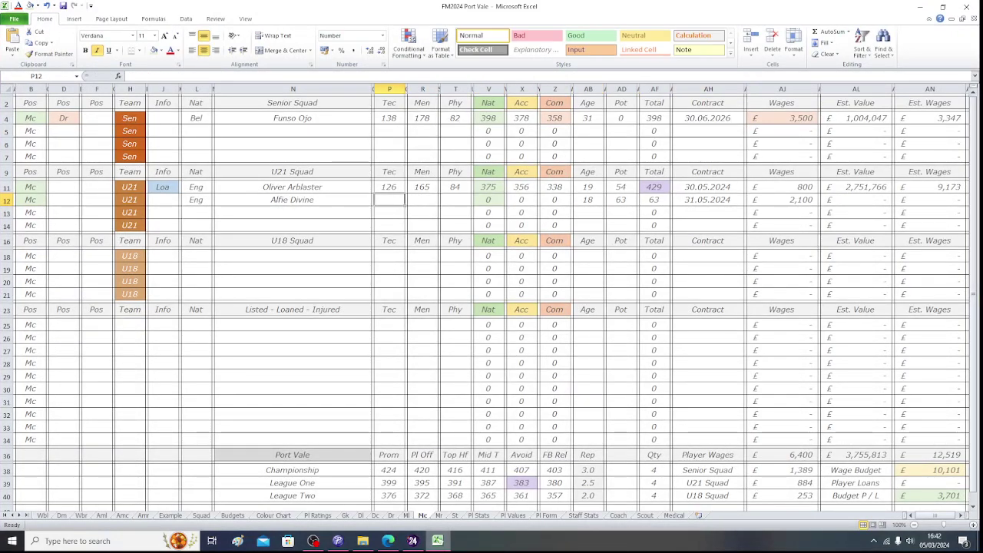
pyautogui.click(444, 544)
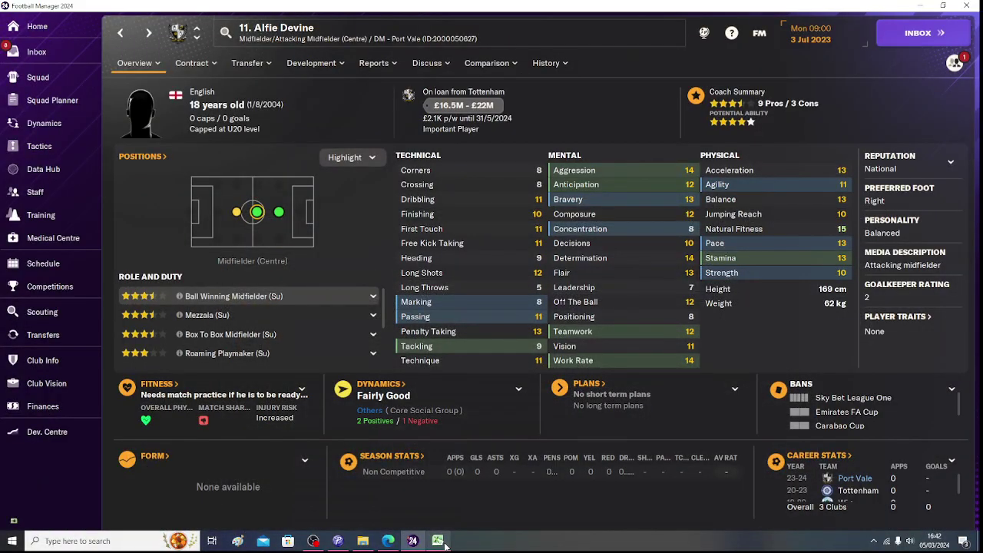
pyautogui.click(444, 543)
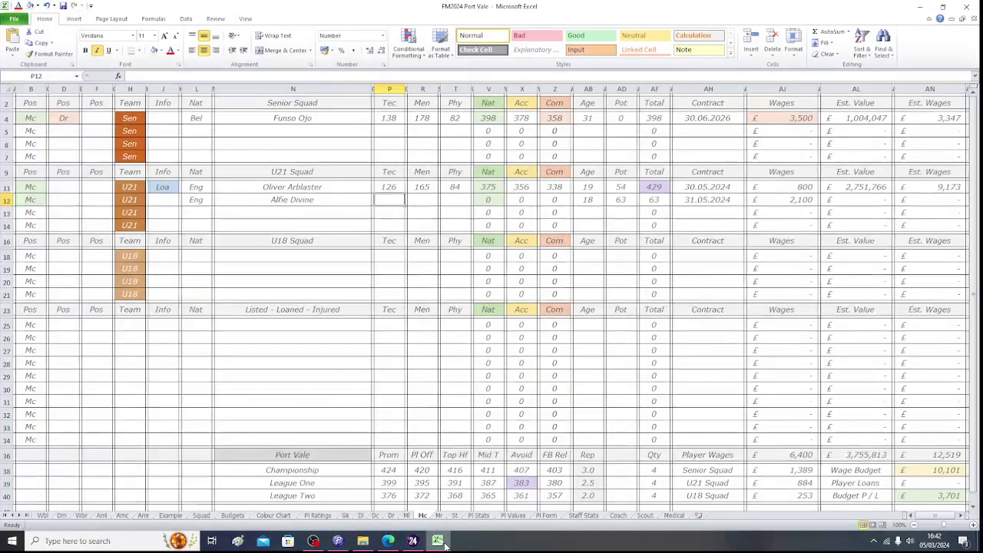
pyautogui.click(445, 543)
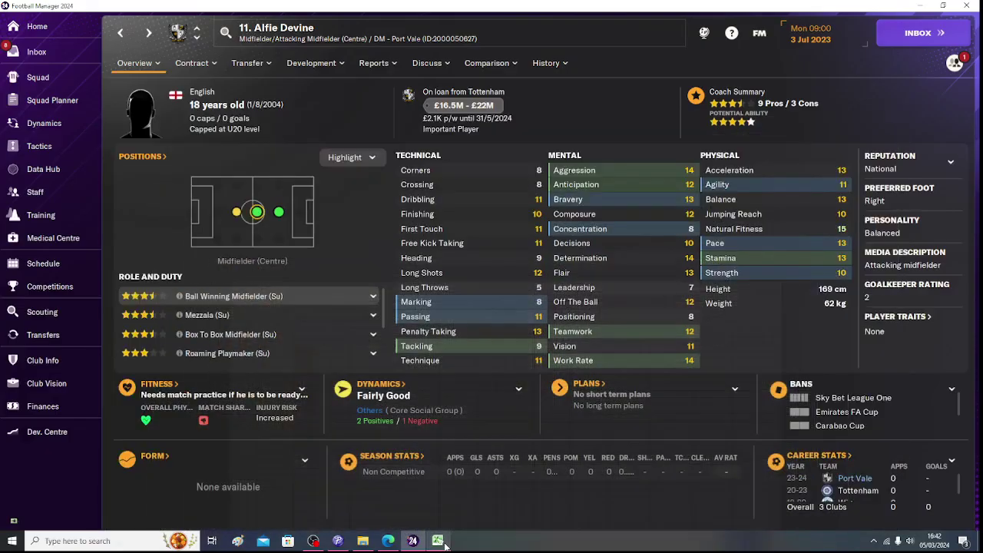
pyautogui.click(120, 33)
pyautogui.click(248, 218)
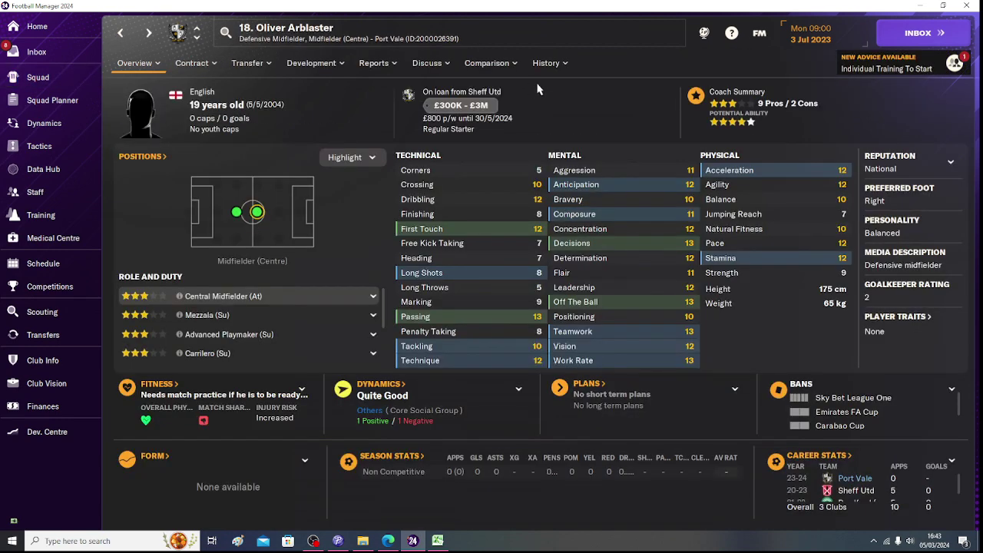
pyautogui.click(119, 33)
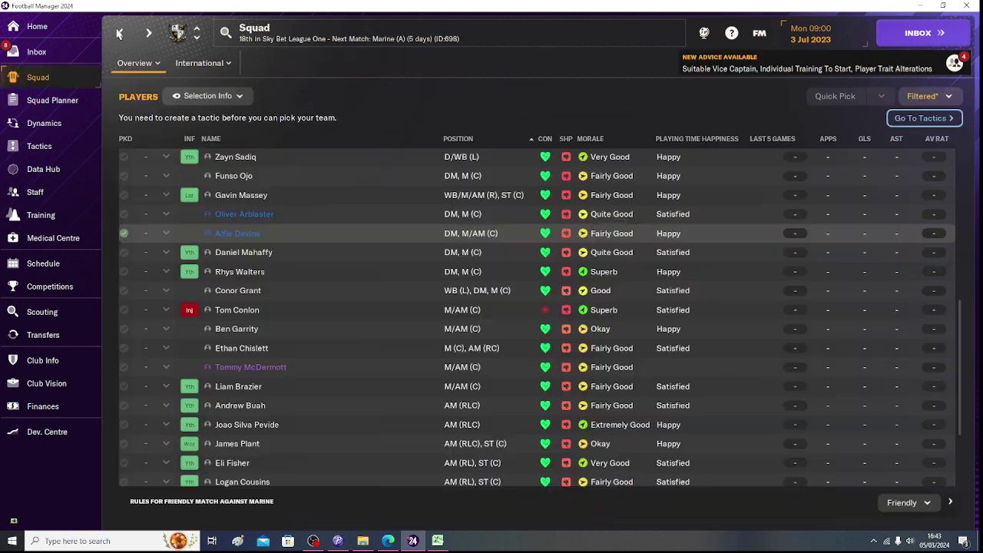
pyautogui.click(248, 235)
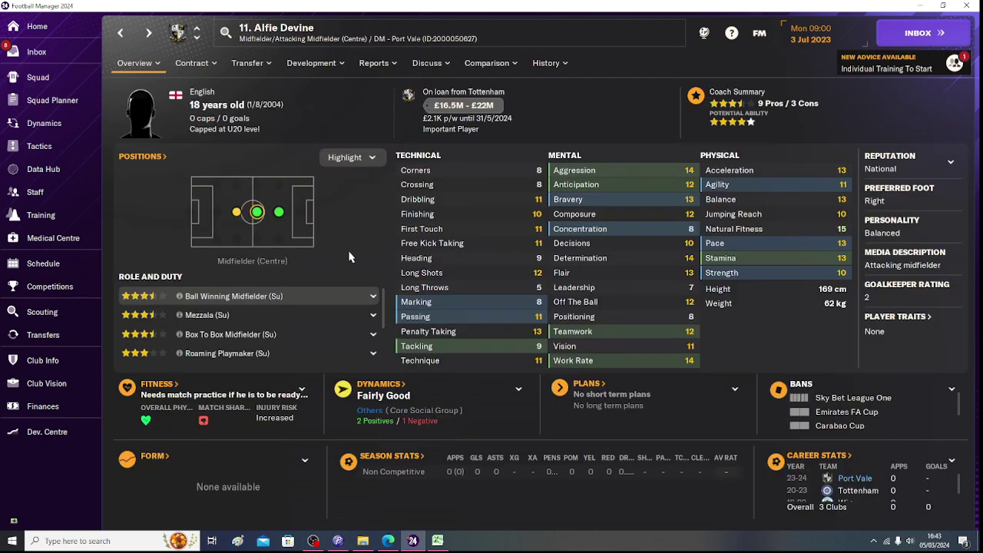
# Mark Alfie Divine as Loa in the workbook's Info column and shade that cell light blue like Oliver Arblaster's.
pyautogui.click(438, 542)
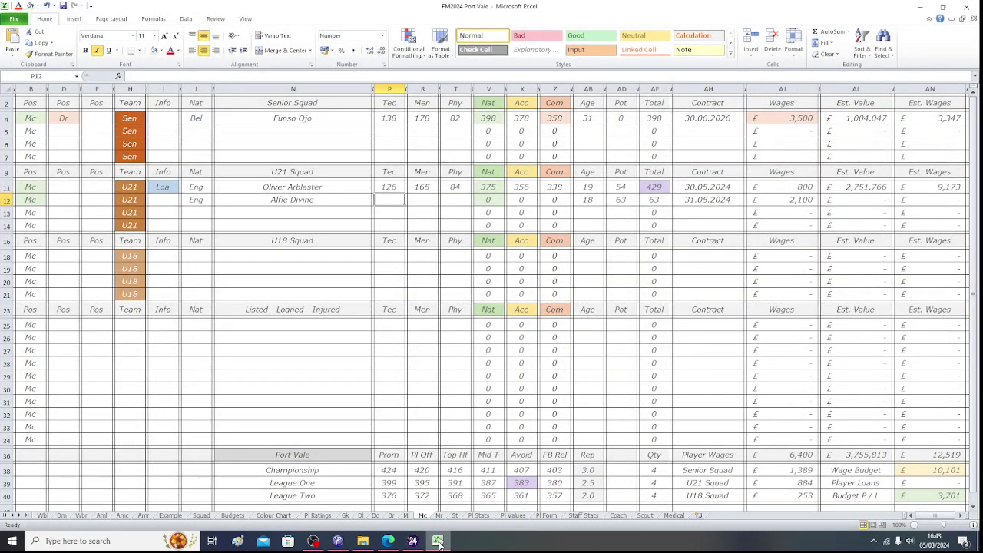
pyautogui.click(172, 201)
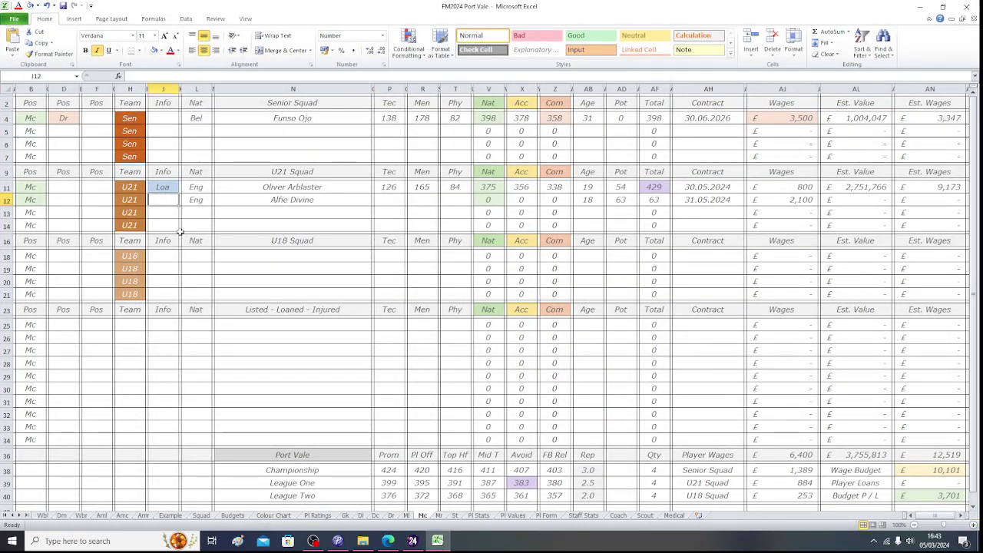
pyautogui.write('L')
pyautogui.press('Return')
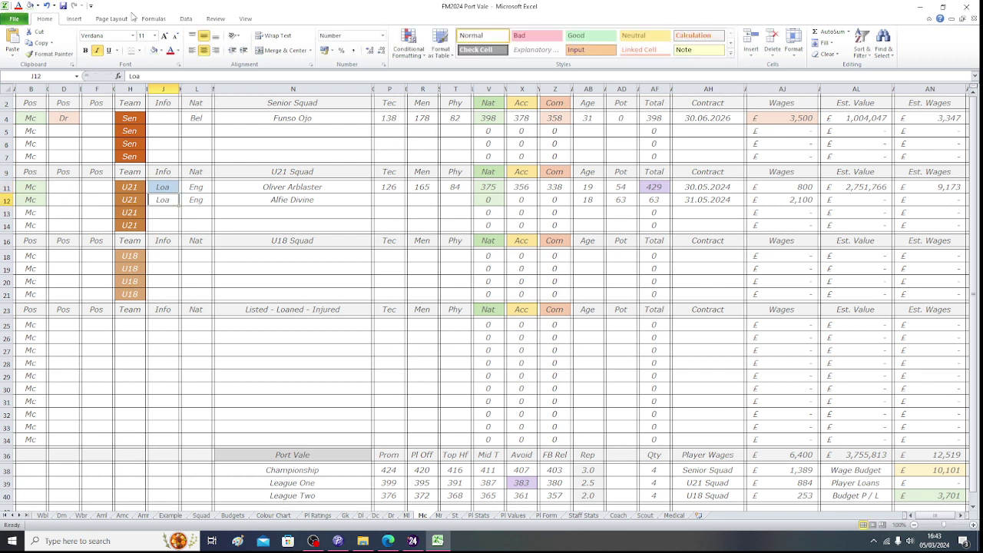
pyautogui.click(159, 50)
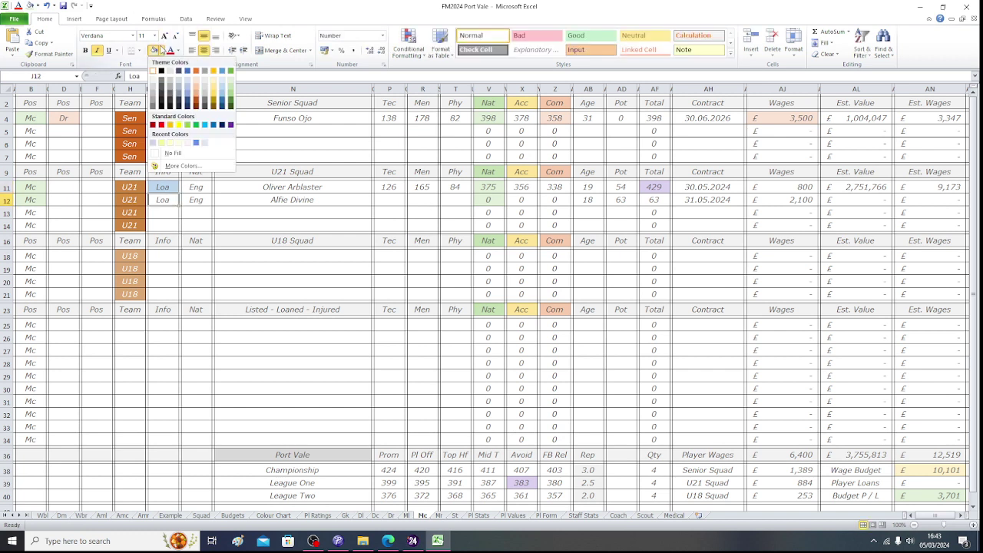
pyautogui.click(222, 82)
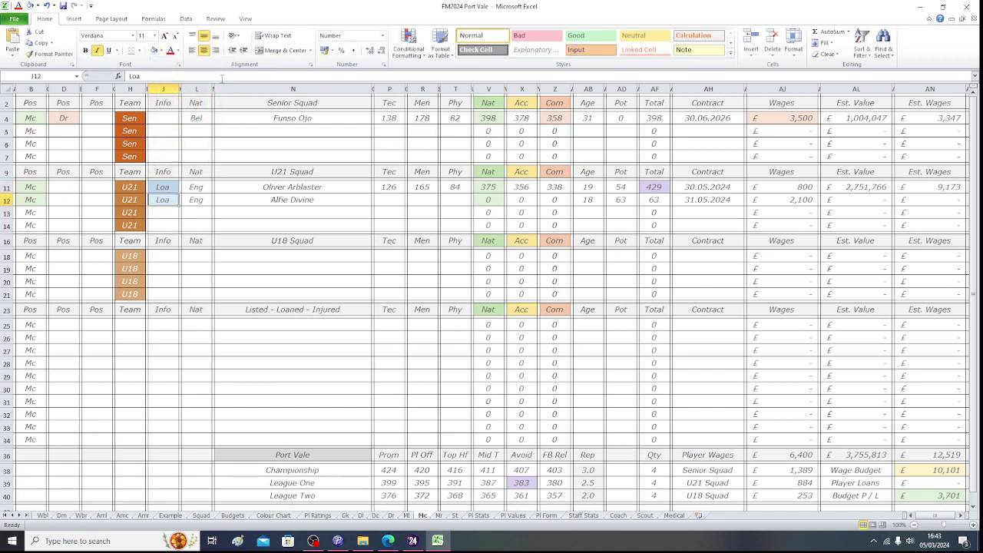
pyautogui.click(162, 50)
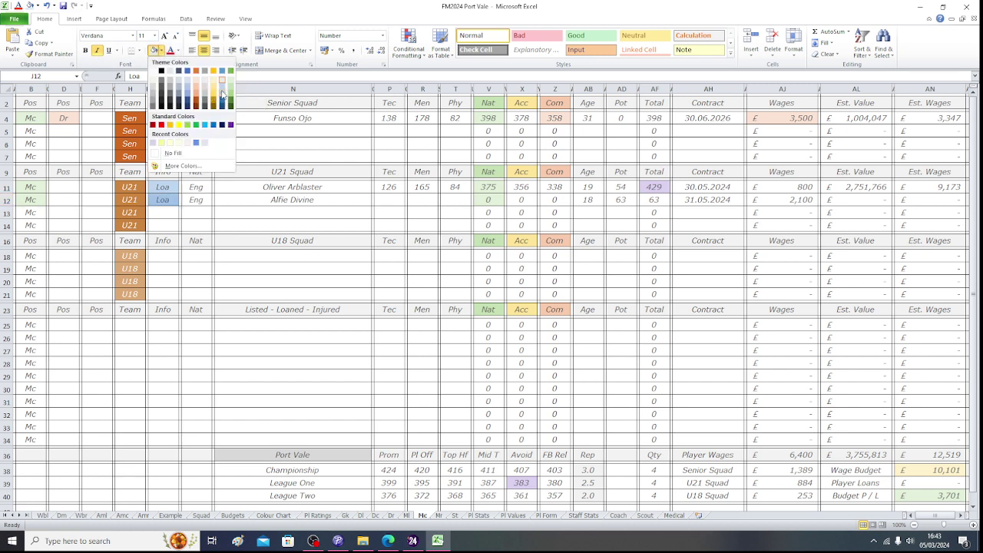
pyautogui.click(224, 91)
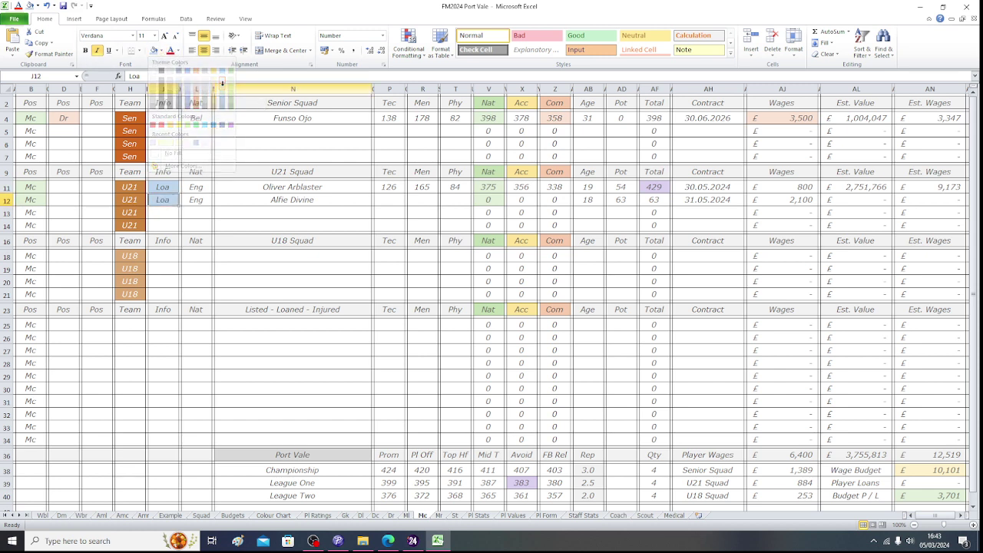
# Enter Alfie Divine's Tec rating as 137 and Men rating as 160, using the attributes on his Football Manager profile.
pyautogui.click(387, 200)
pyautogui.click(412, 541)
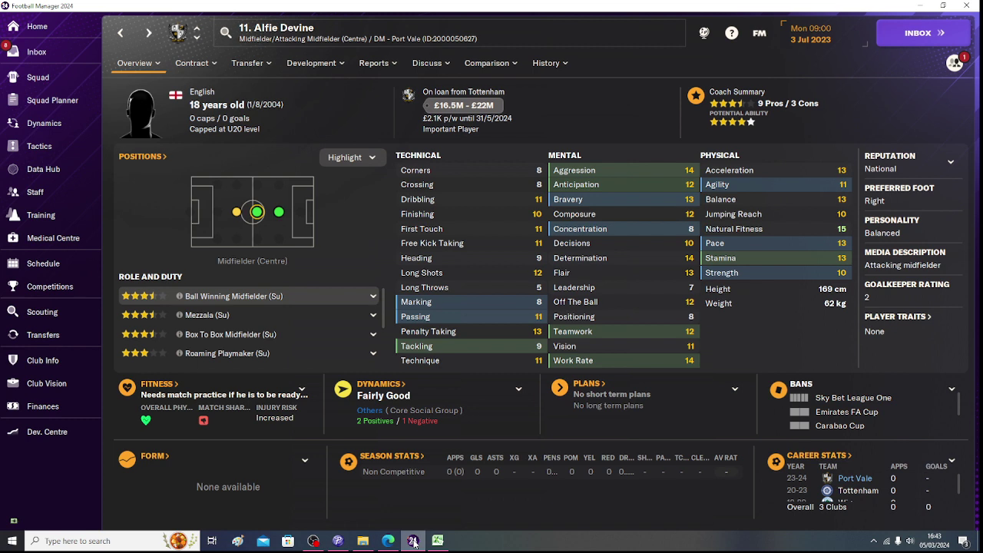
pyautogui.click(438, 541)
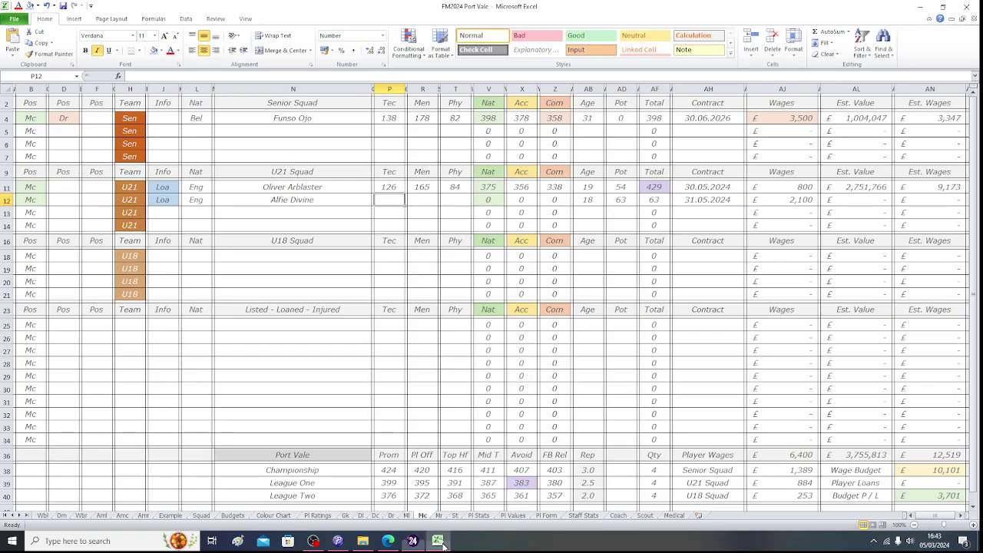
pyautogui.write('137')
pyautogui.press('Tab')
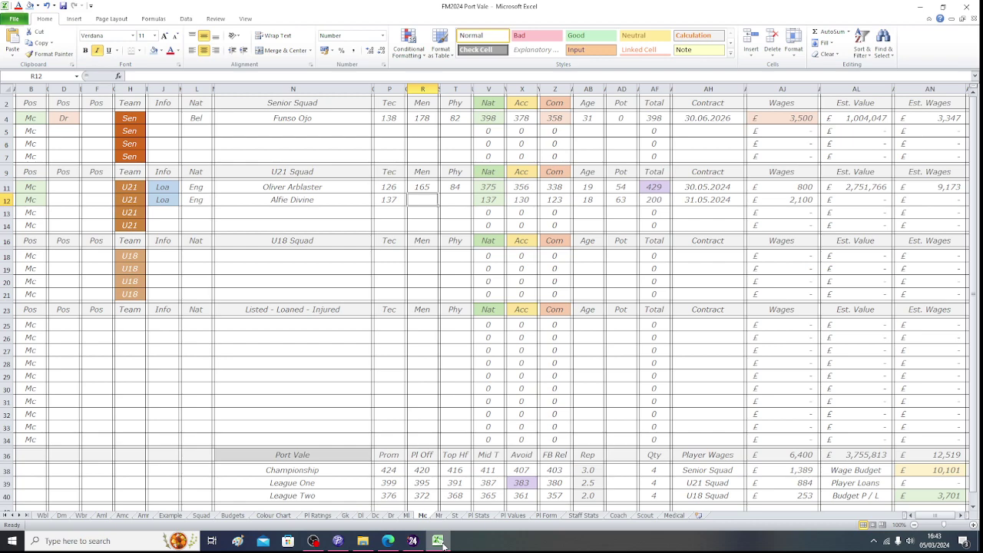
pyautogui.click(443, 544)
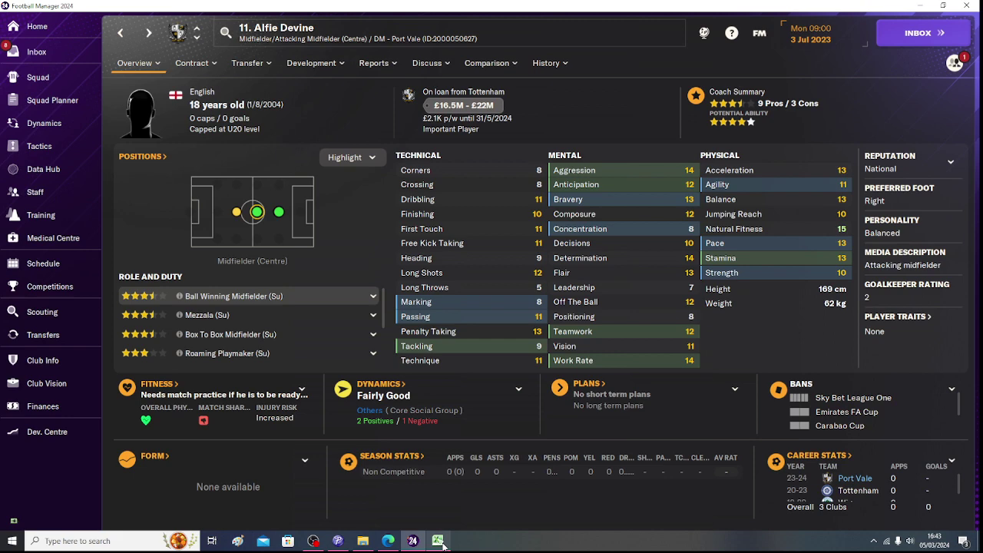
pyautogui.click(437, 541)
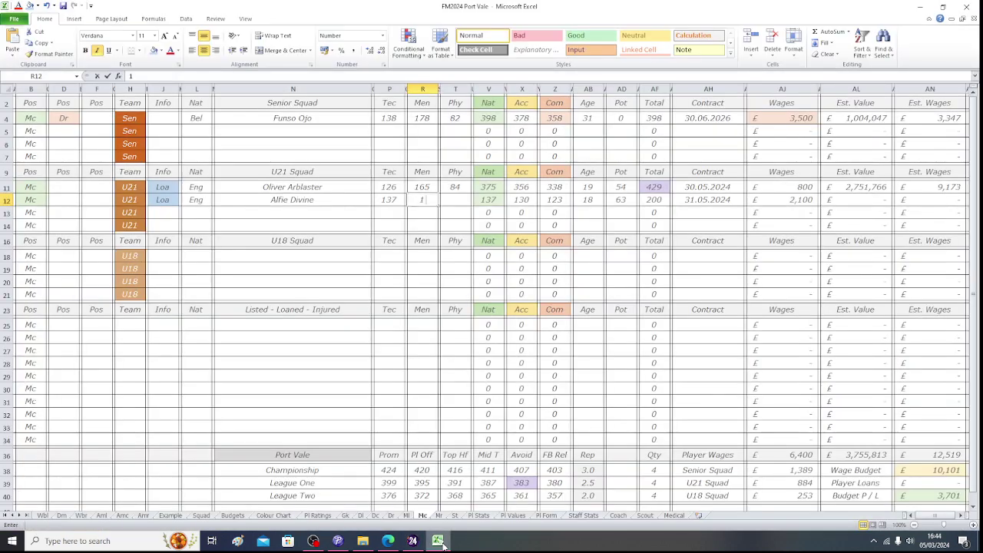
pyautogui.write('160')
pyautogui.press('Tab')
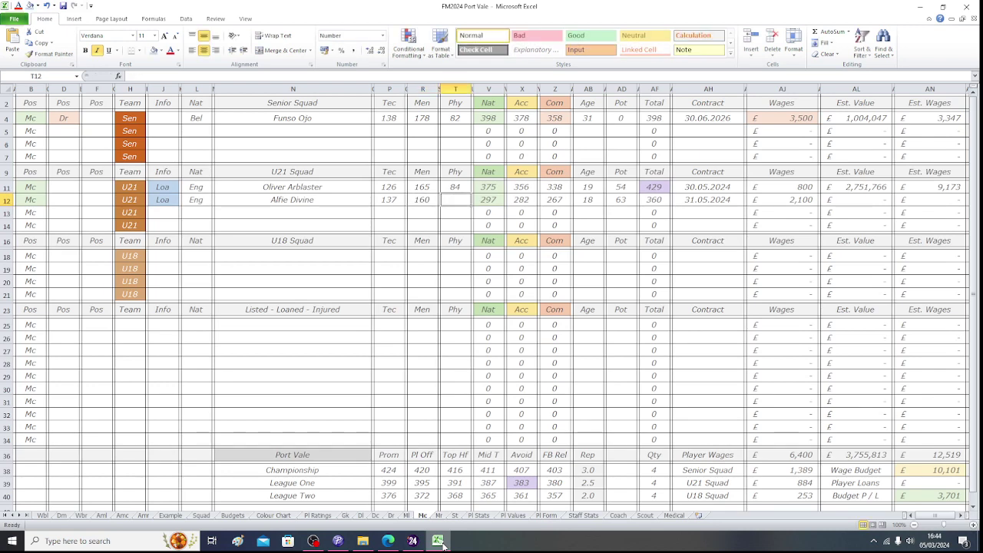
# Enter Alfie Divine's Phy rating as 98, using the physical attributes on his Football Manager profile.
pyautogui.click(441, 542)
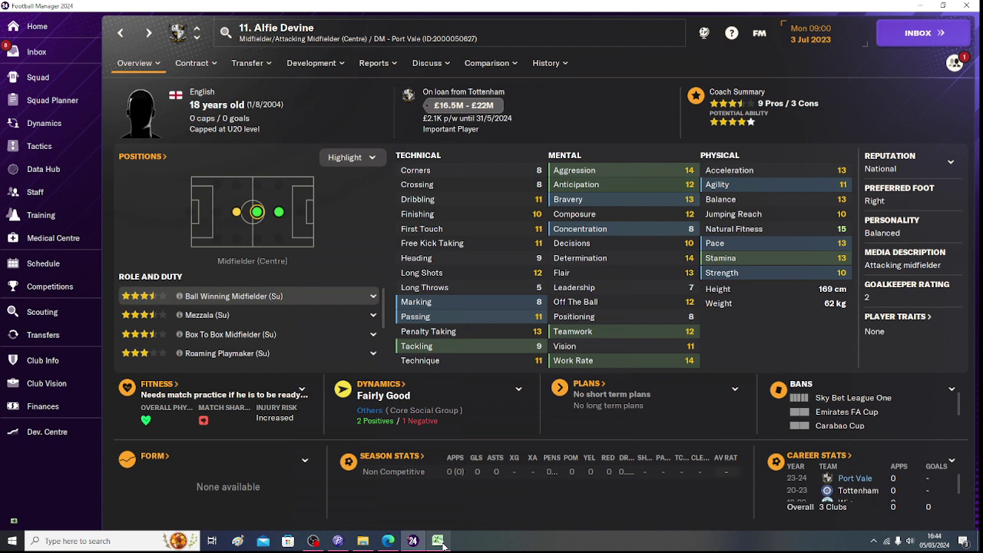
pyautogui.click(441, 543)
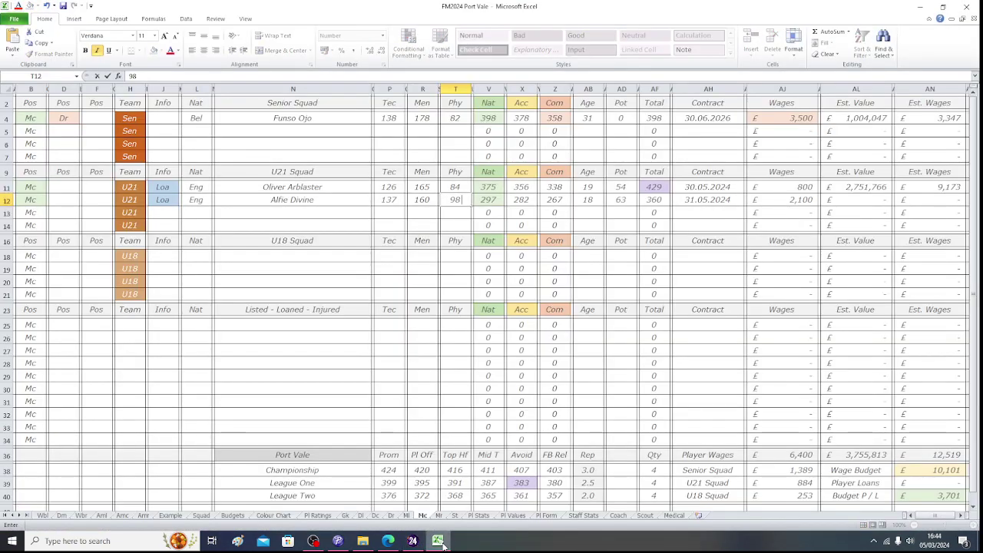
pyautogui.press('Tab')
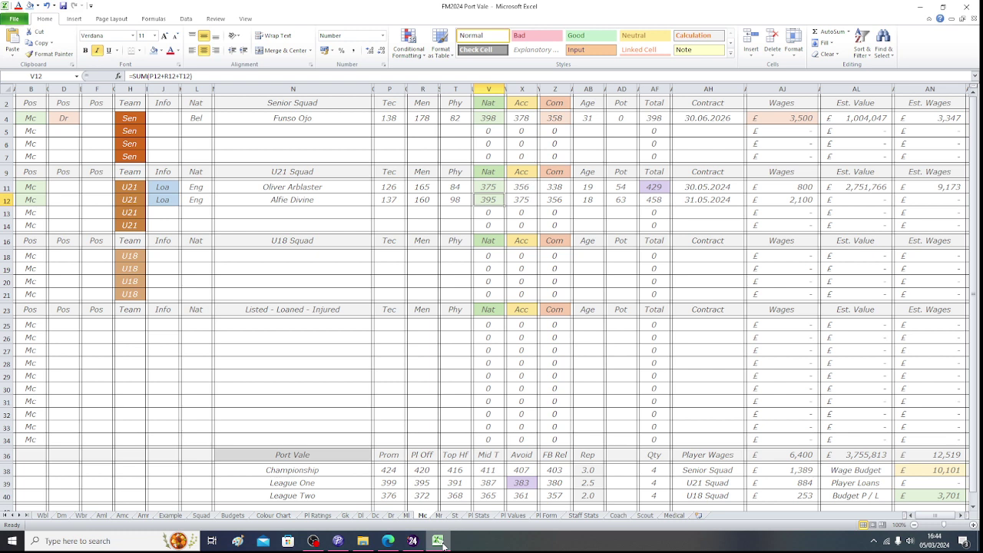
# Select Alfie Divine's Est. Value cell, then look up his value in the 392 / 395 row of the Pl Values sheet.
pyautogui.press('Right')
pyautogui.press('Right')
pyautogui.press('Right')
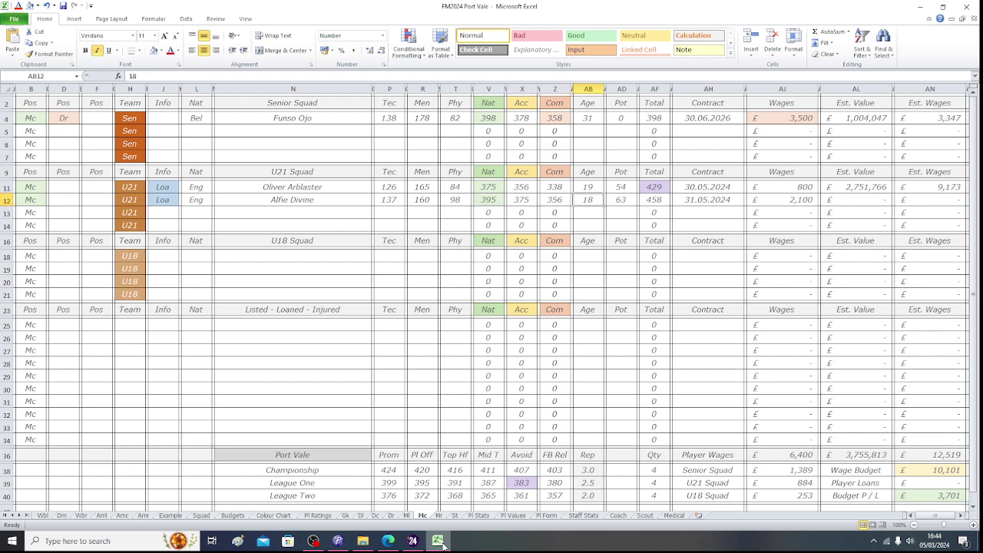
pyautogui.press('Right')
pyautogui.press('Right')
pyautogui.press('Right')
pyautogui.press('Right')
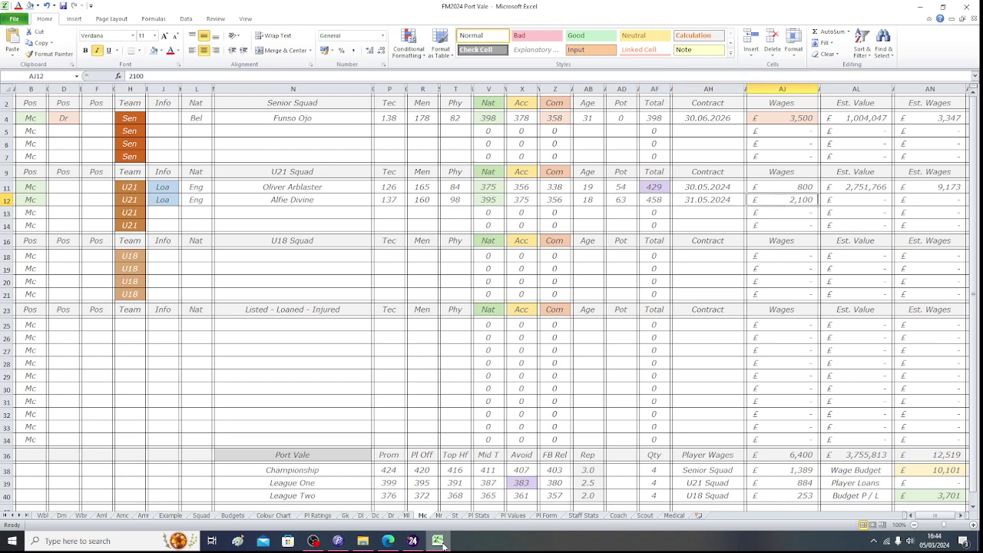
pyautogui.press('Right')
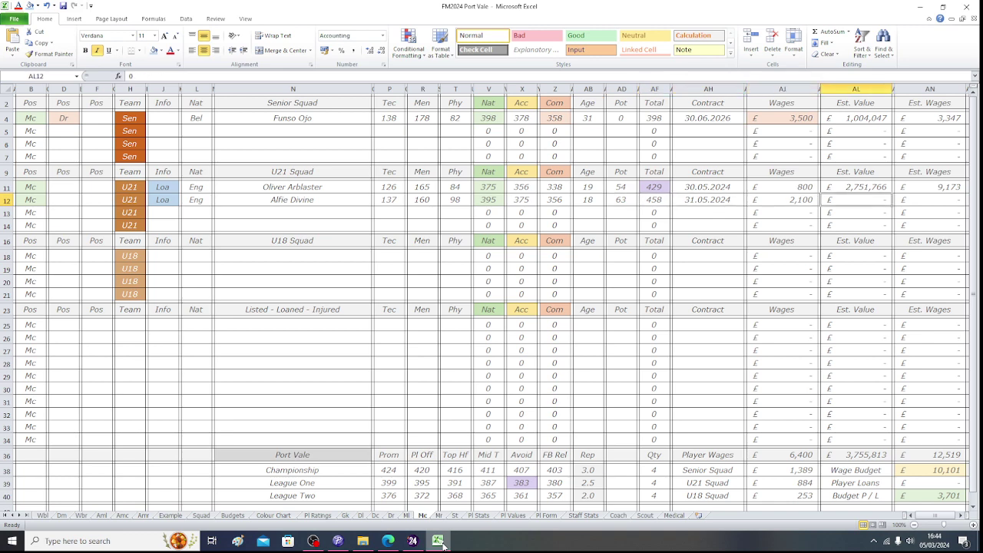
pyautogui.click(514, 516)
pyautogui.press('Left')
pyautogui.press('Left')
pyautogui.press('Left')
pyautogui.press('Left')
pyautogui.press('Left')
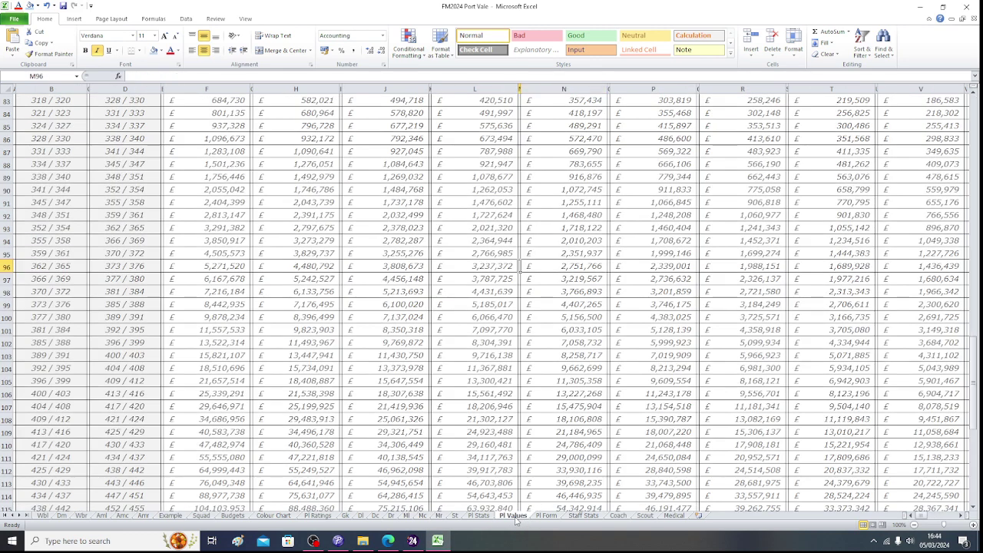
pyautogui.press('Down')
pyautogui.press('Down')
pyautogui.press('Down')
pyautogui.press('Down')
pyautogui.press('Down')
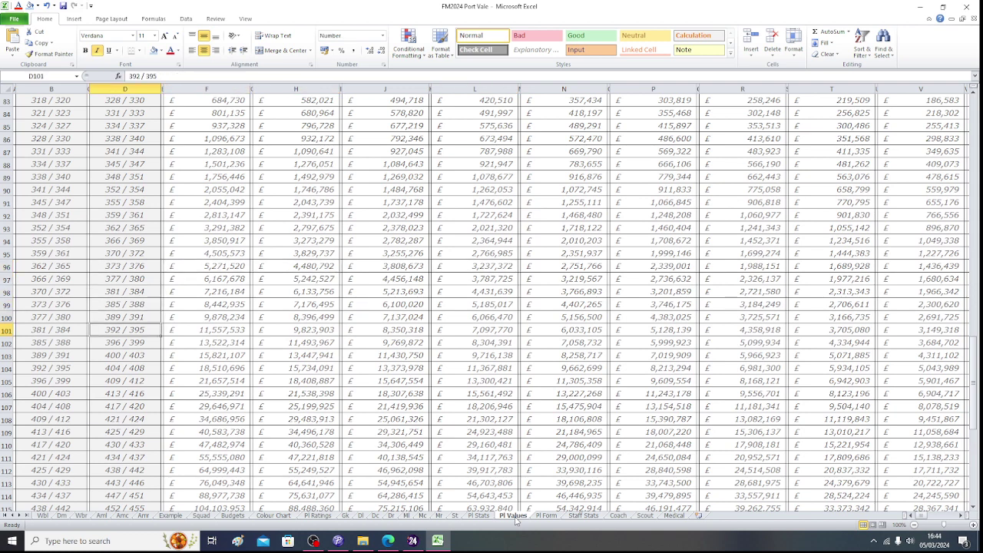
pyautogui.press('Right')
pyautogui.press('Right')
pyautogui.press('Right')
pyautogui.press('Right')
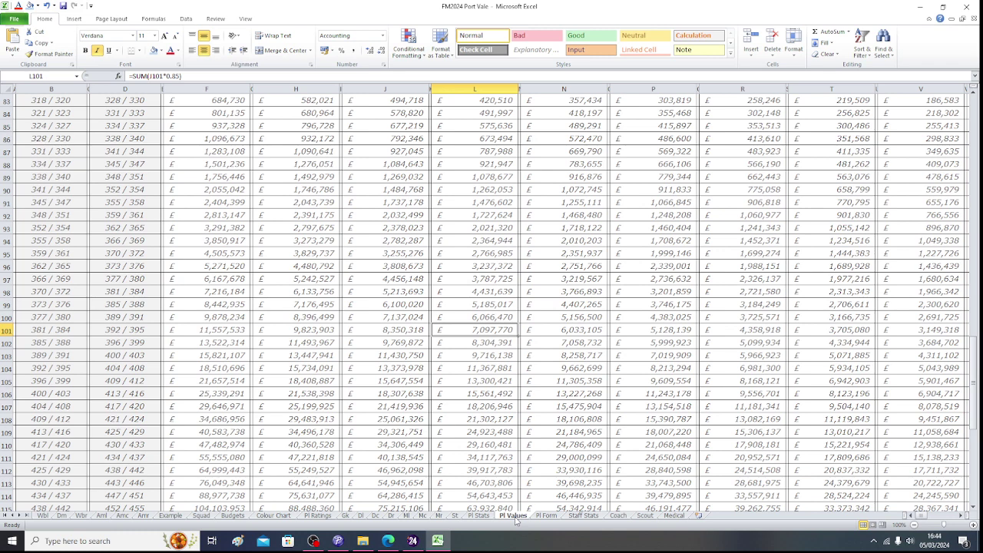
# Enter Alfie Divine's Est. Value on the Mc sheet as 7097770.
pyautogui.click(423, 516)
pyautogui.write('7097770')
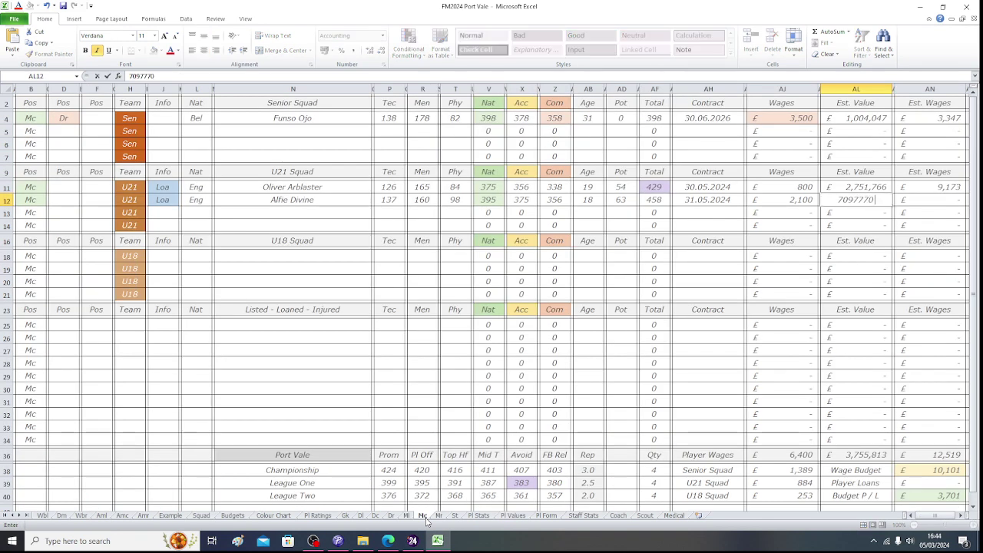
pyautogui.press('Return')
pyautogui.press('Up')
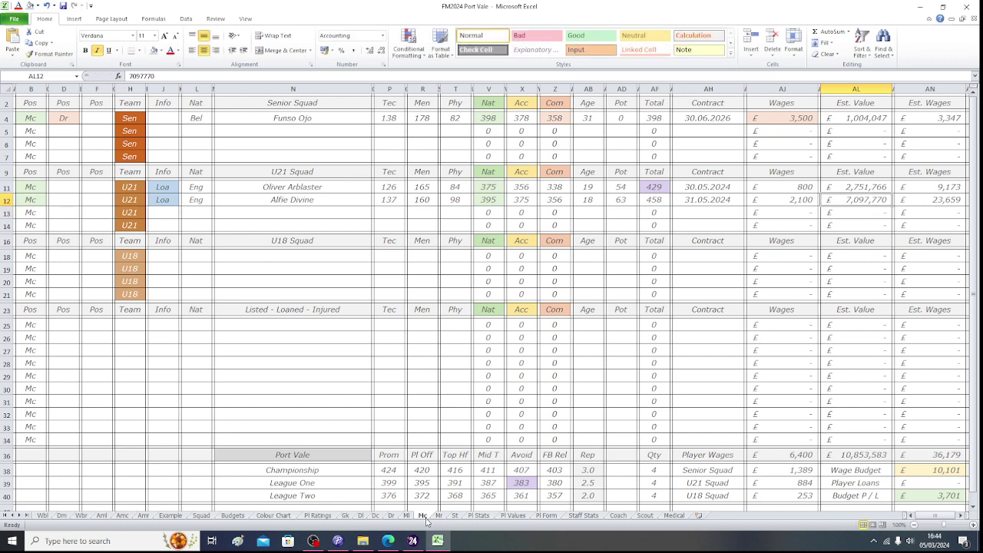
# Shade Alfie Divine's Total cell light purple, matching Oliver Arblaster's Total cell.
pyautogui.press('Right')
pyautogui.press('Right')
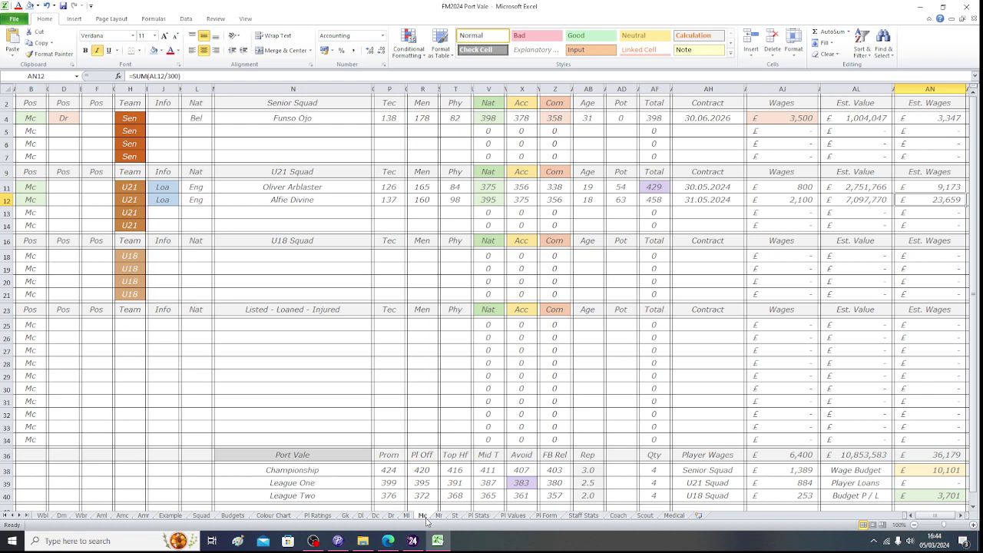
pyautogui.press('Left')
pyautogui.press('Left')
pyautogui.press('Left')
pyautogui.press('Left')
pyautogui.press('Left')
pyautogui.press('Left')
pyautogui.press('Left')
pyautogui.press('Left')
pyautogui.press('Left')
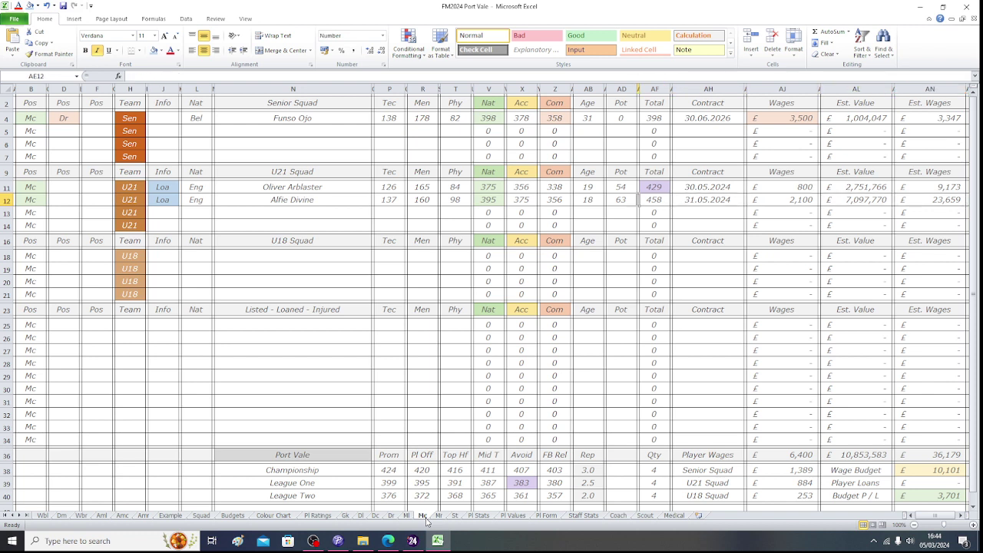
pyautogui.press('Right')
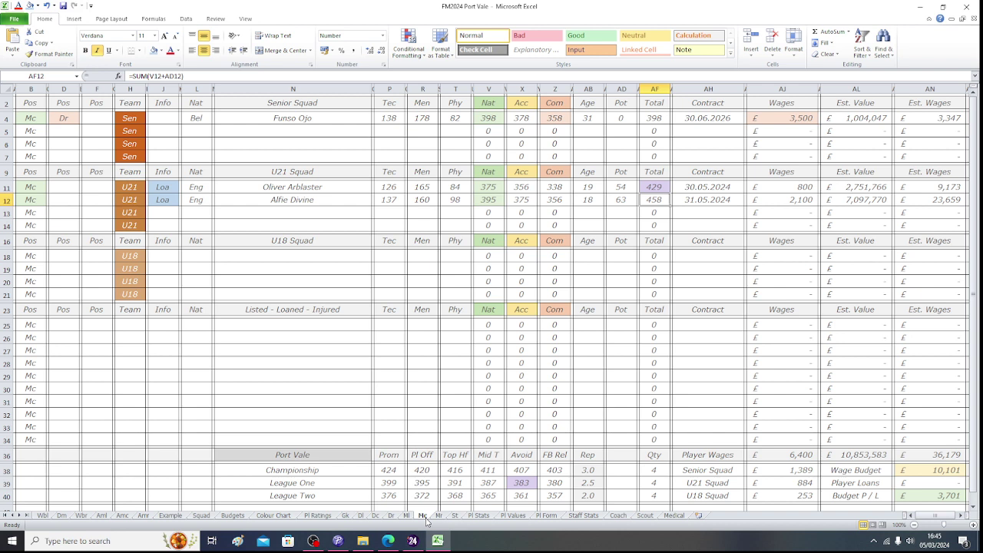
pyautogui.click(162, 51)
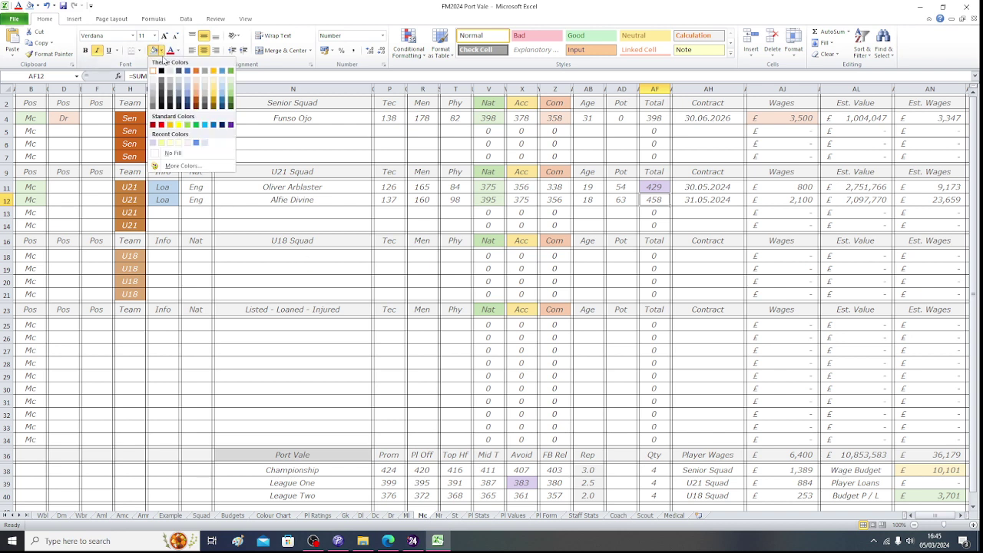
pyautogui.click(154, 143)
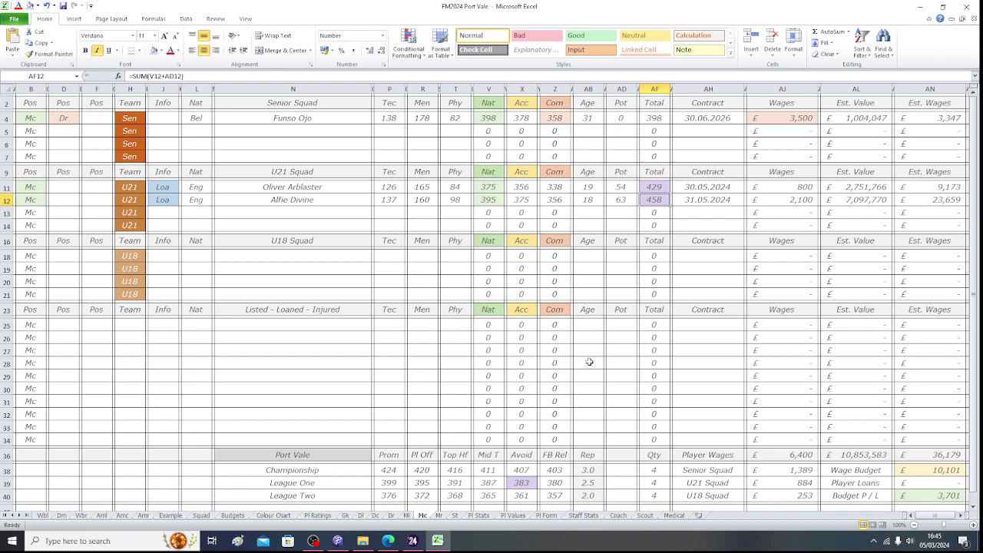
# Examine the Premier League Avoid and FB Rel thresholds for players on the Pl Stats sheet.
pyautogui.click(482, 517)
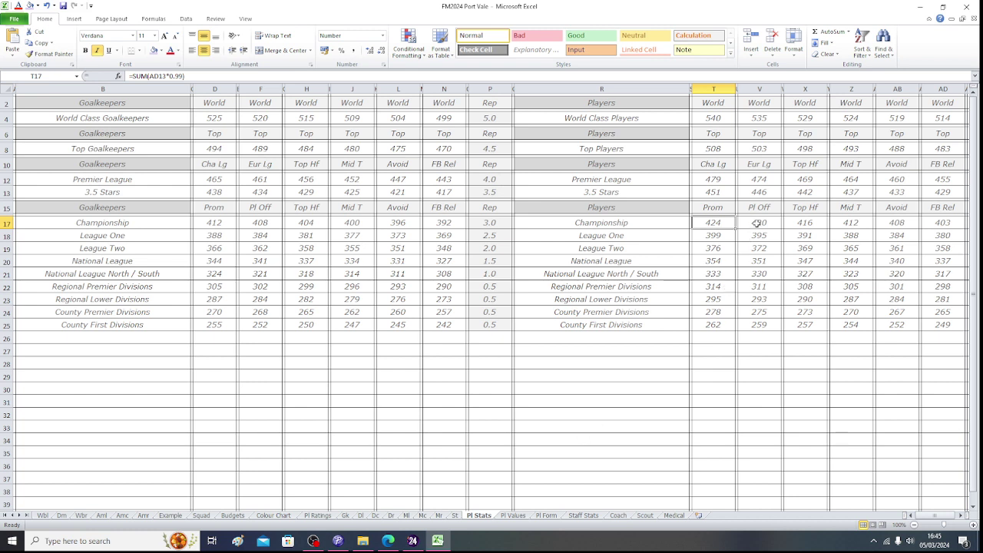
pyautogui.click(940, 180)
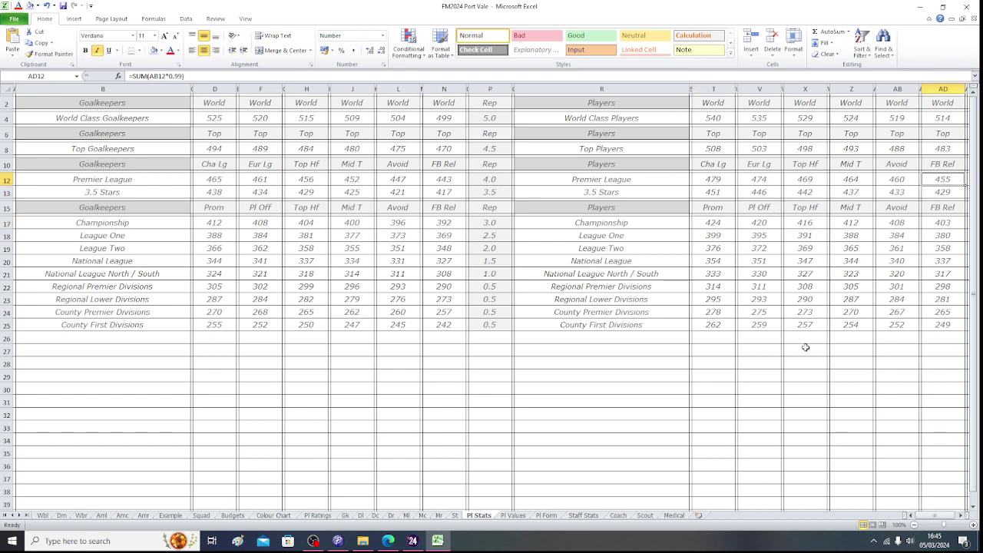
pyautogui.press('Left')
pyautogui.press('Left')
pyautogui.press('Right')
pyautogui.press('Right')
pyautogui.press('Left')
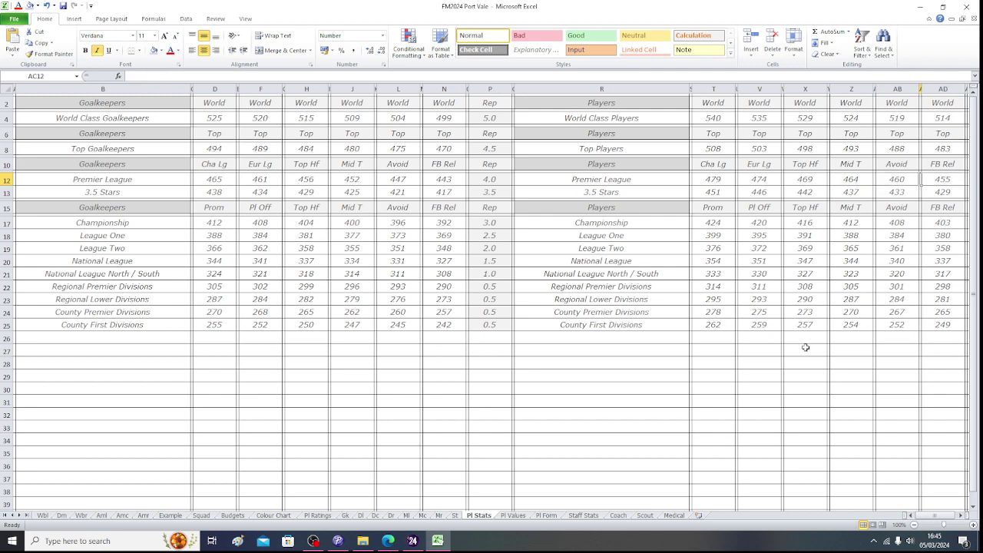
pyautogui.press('Left')
pyautogui.press('Right')
pyautogui.press('Right')
pyautogui.press('Left')
pyautogui.press('Left')
pyautogui.press('Right')
pyautogui.press('Right')
pyautogui.press('Left')
pyautogui.press('Left')
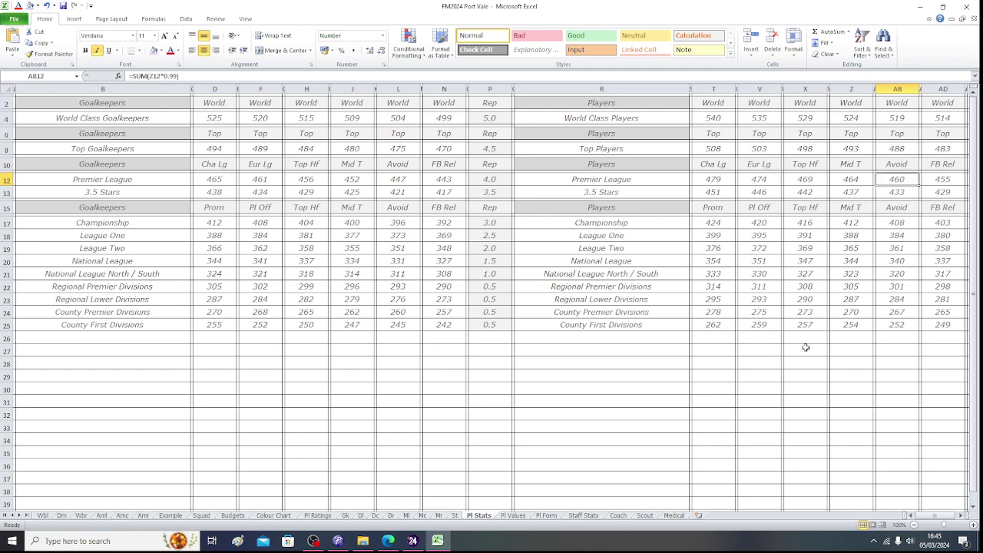
pyautogui.press('Right')
pyautogui.press('Right')
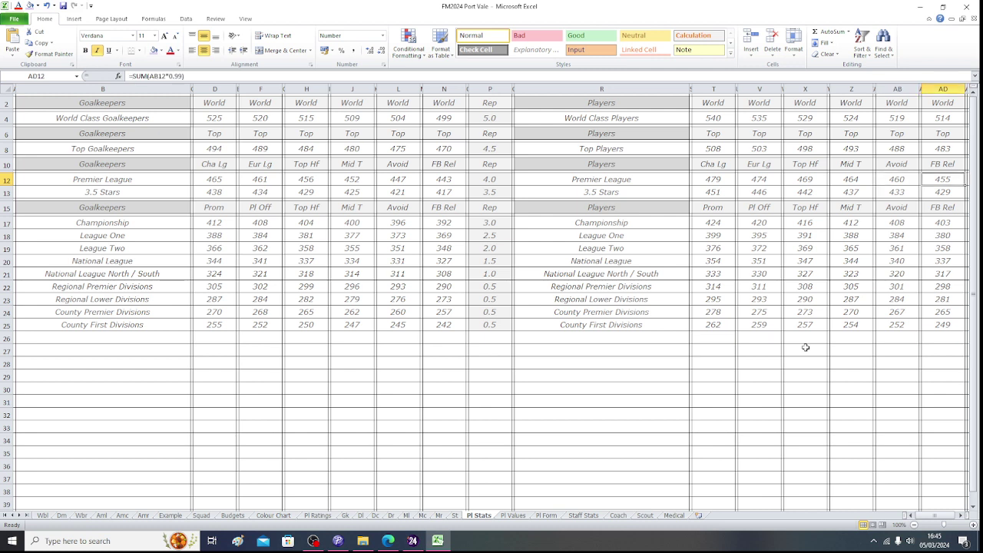
pyautogui.press('Left')
pyautogui.press('Left')
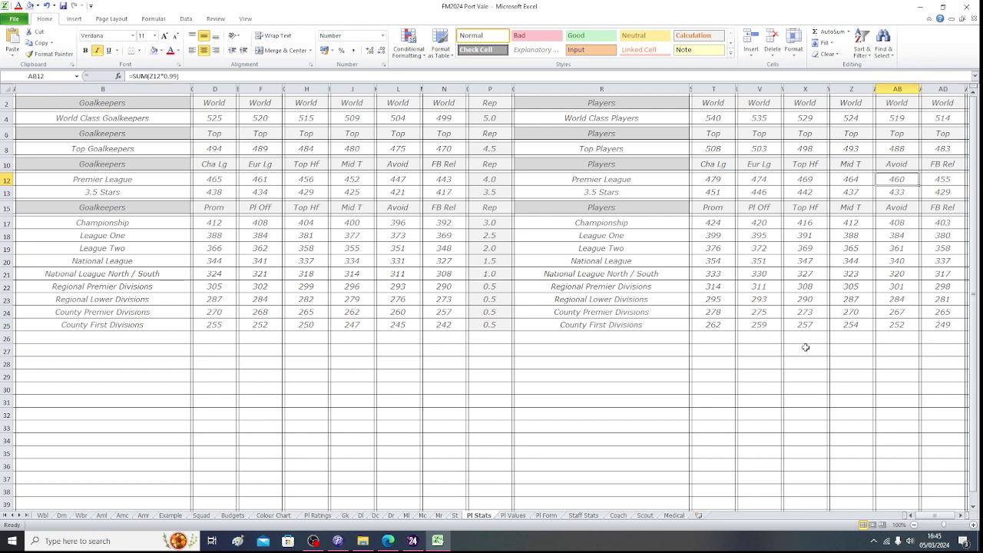
pyautogui.press('Right')
pyautogui.press('Right')
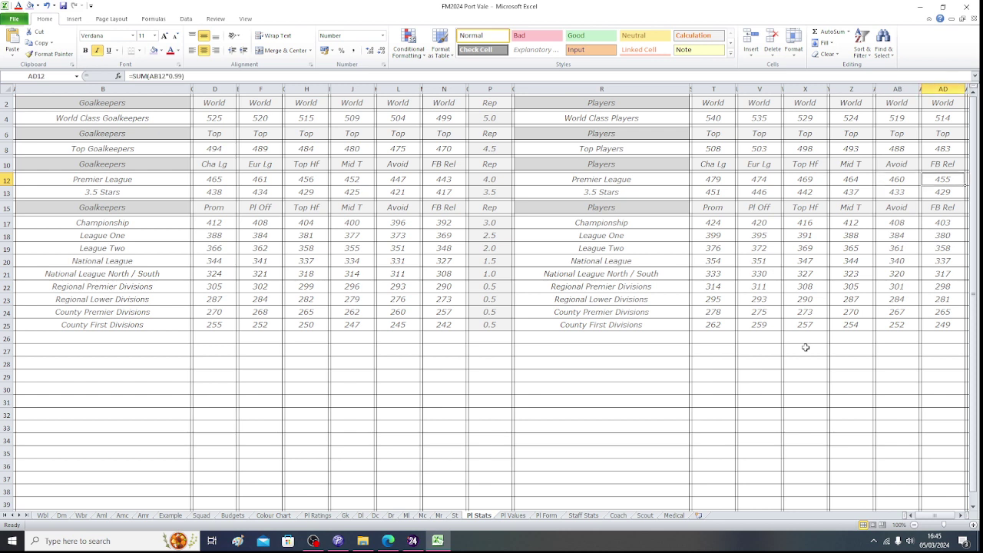
pyautogui.press('Left')
pyautogui.press('Left')
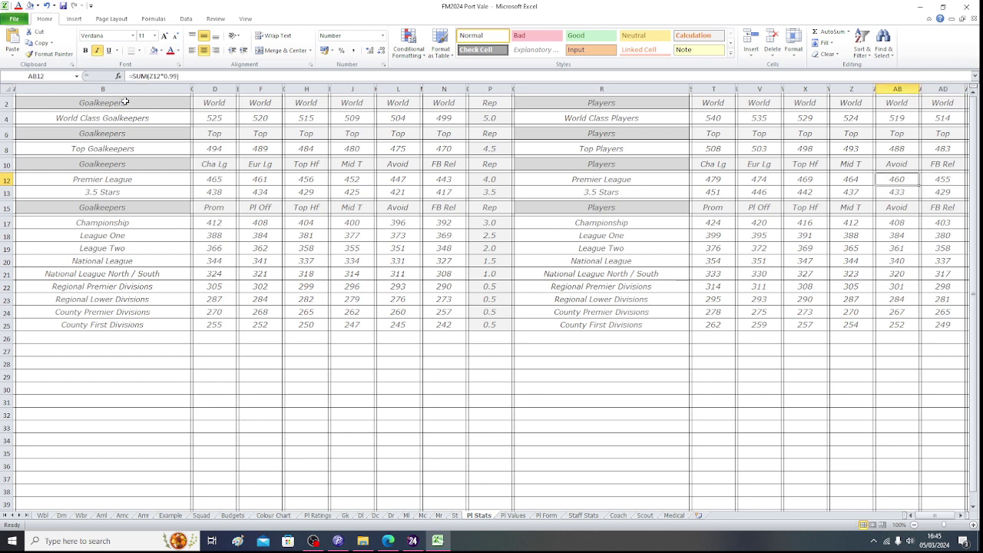
pyautogui.click(103, 103)
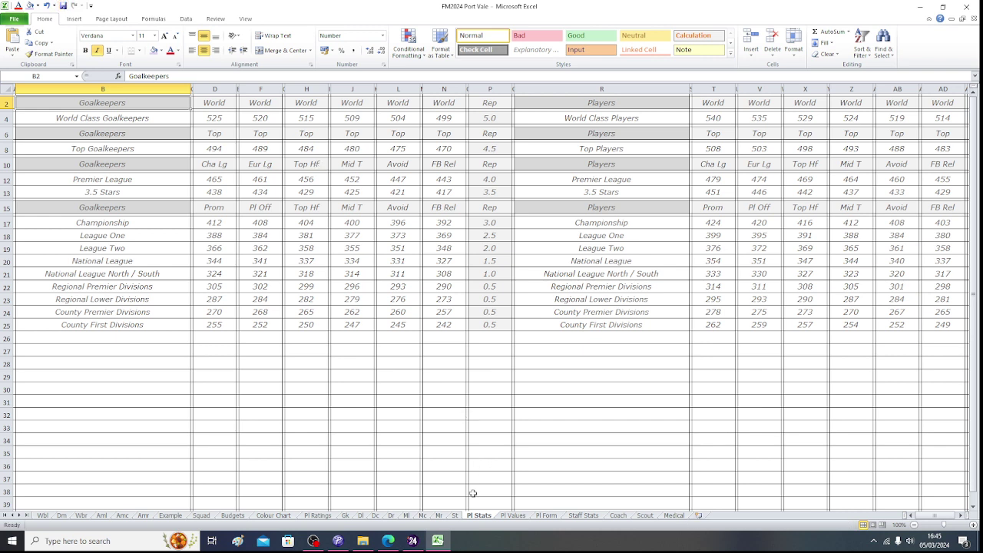
pyautogui.click(412, 541)
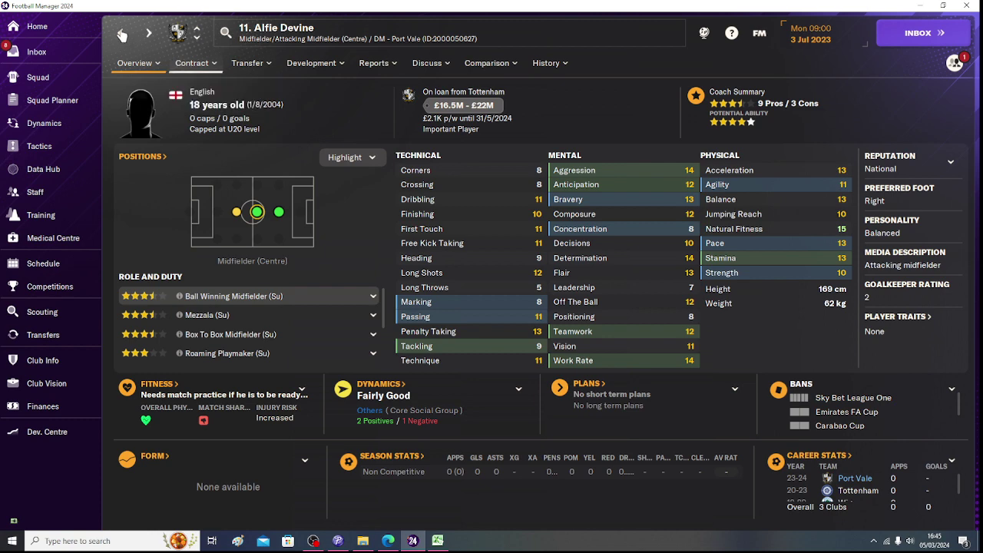
pyautogui.click(120, 33)
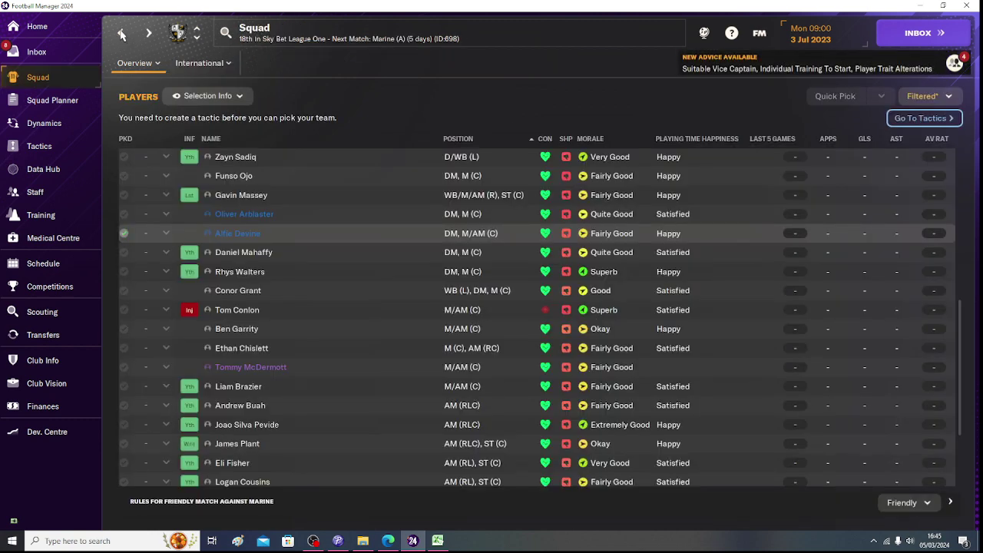
pyautogui.click(297, 257)
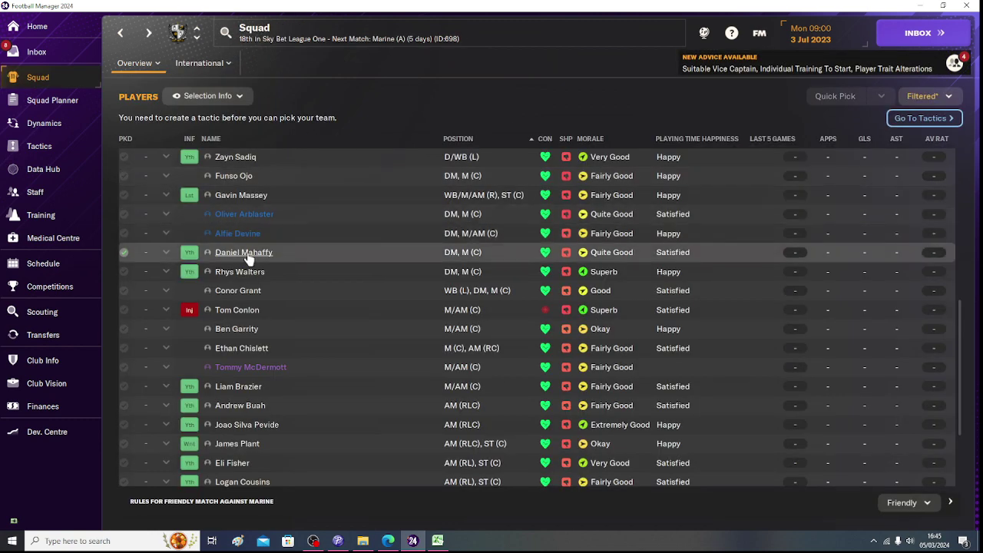
pyautogui.click(248, 258)
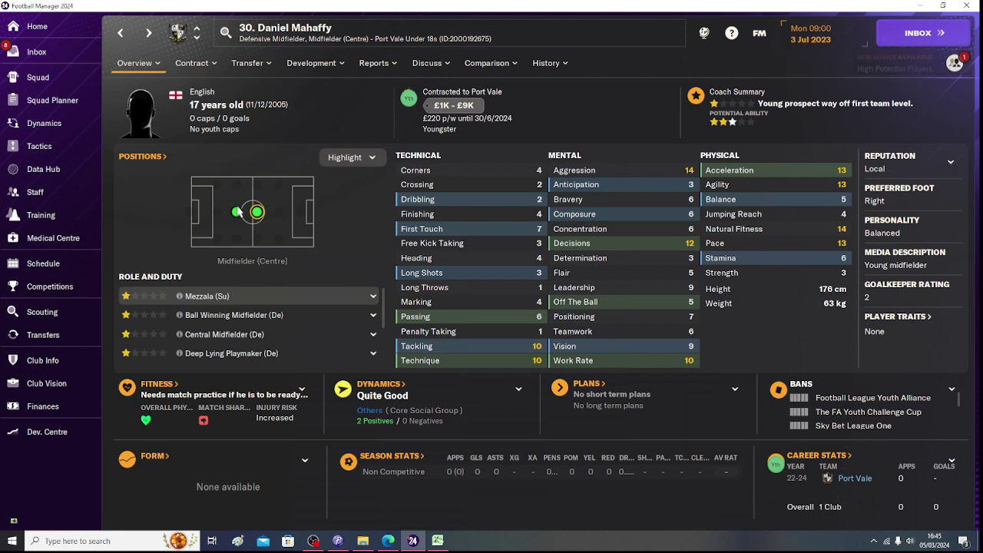
# Enter Daniel Mahaffy in the first U18 Squad row of the Mc sheet, then return to his Football Manager profile.
pyautogui.moveTo(238, 213)
pyautogui.click(438, 541)
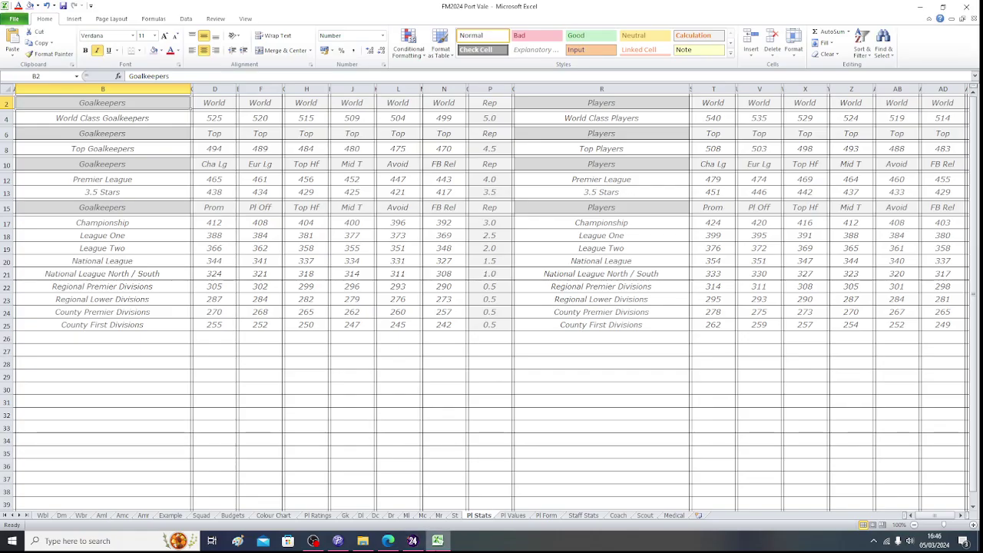
pyautogui.click(422, 517)
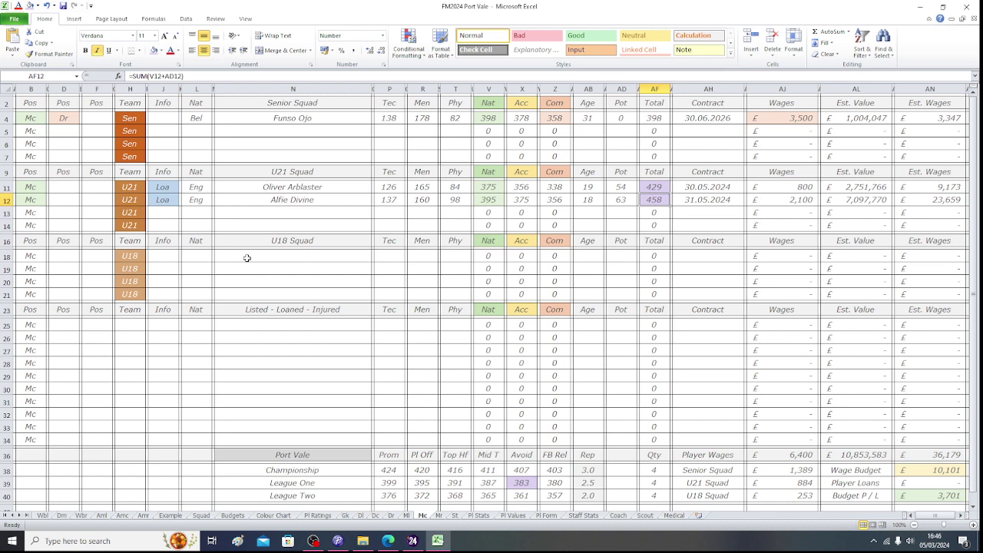
pyautogui.click(247, 258)
pyautogui.click(438, 541)
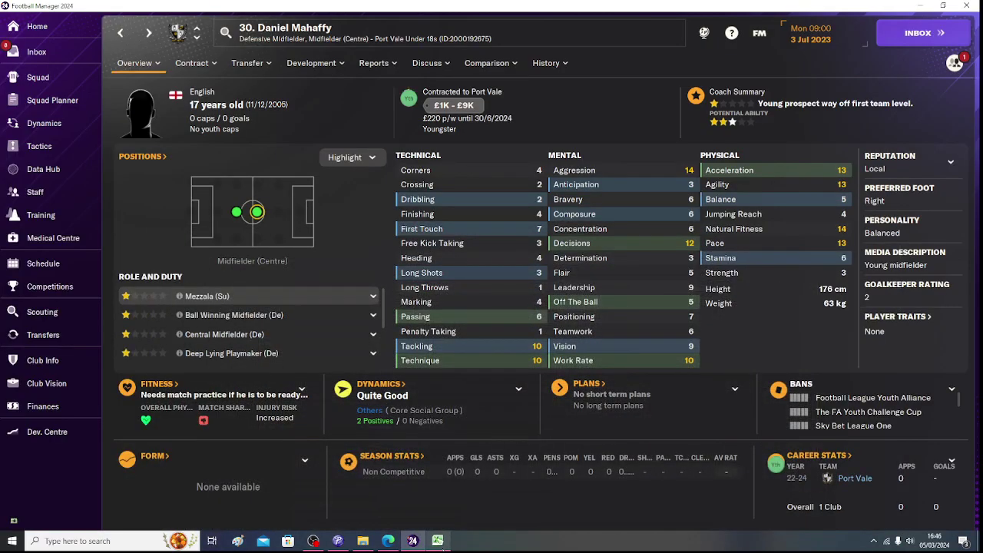
pyautogui.click(438, 541)
pyautogui.write('Ga')
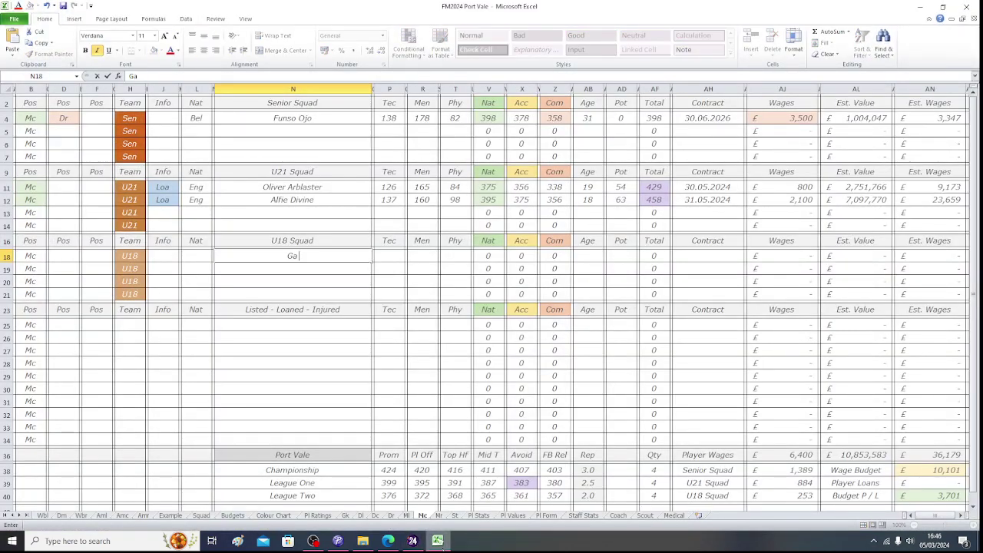
pyautogui.press('BackSpace')
pyautogui.press('BackSpace')
pyautogui.write('Daniel Mahaffy')
pyautogui.press('Left')
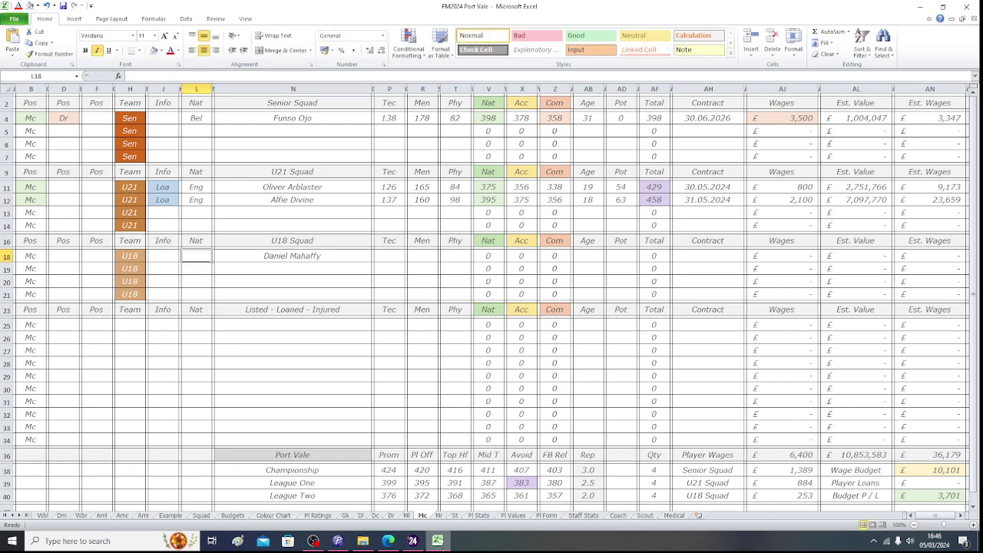
pyautogui.click(437, 543)
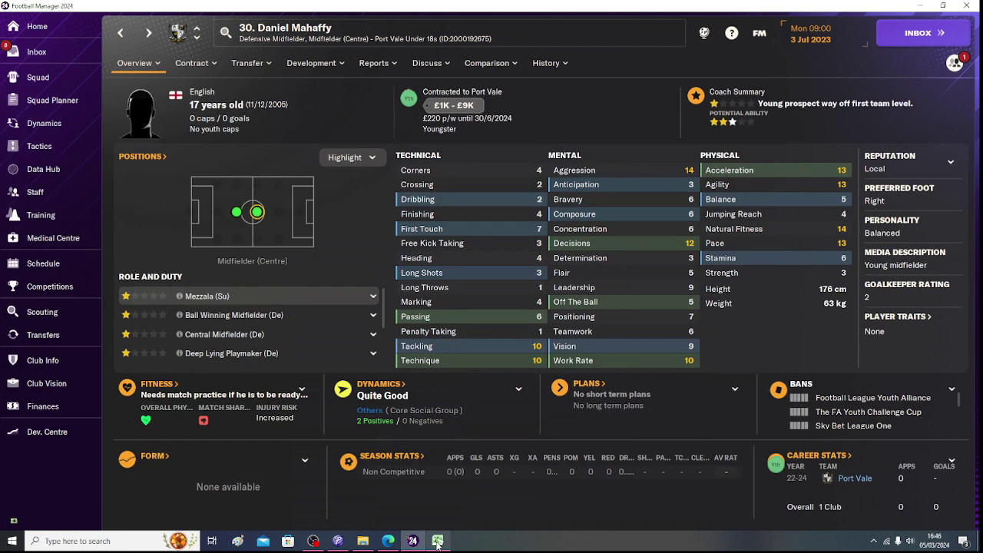
pyautogui.click(437, 543)
pyautogui.write('Eng')
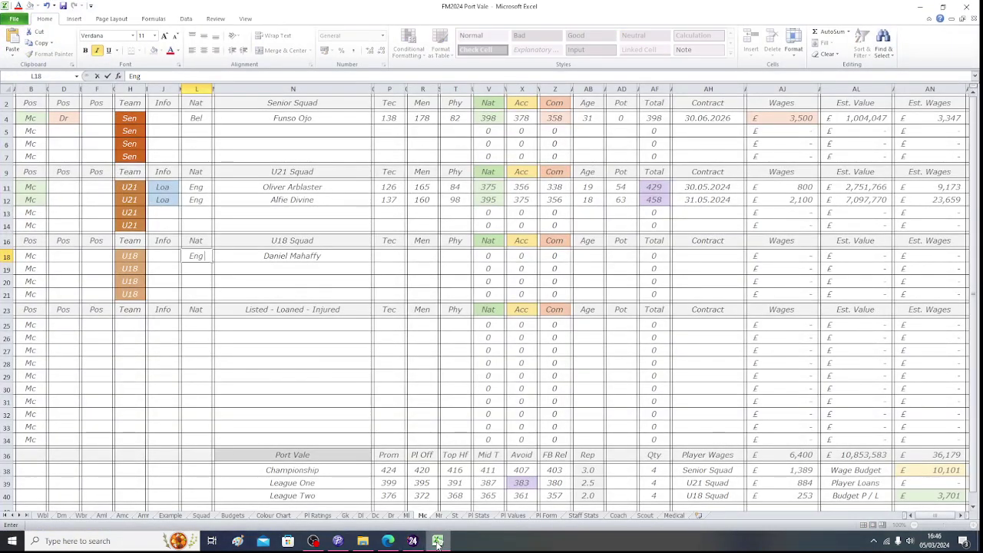
pyautogui.press('Left')
pyautogui.press('Left')
pyautogui.press('Left')
pyautogui.press('Left')
pyautogui.press('Left')
pyautogui.press('Left')
pyautogui.press('Left')
pyautogui.press('Left')
pyautogui.press('Left')
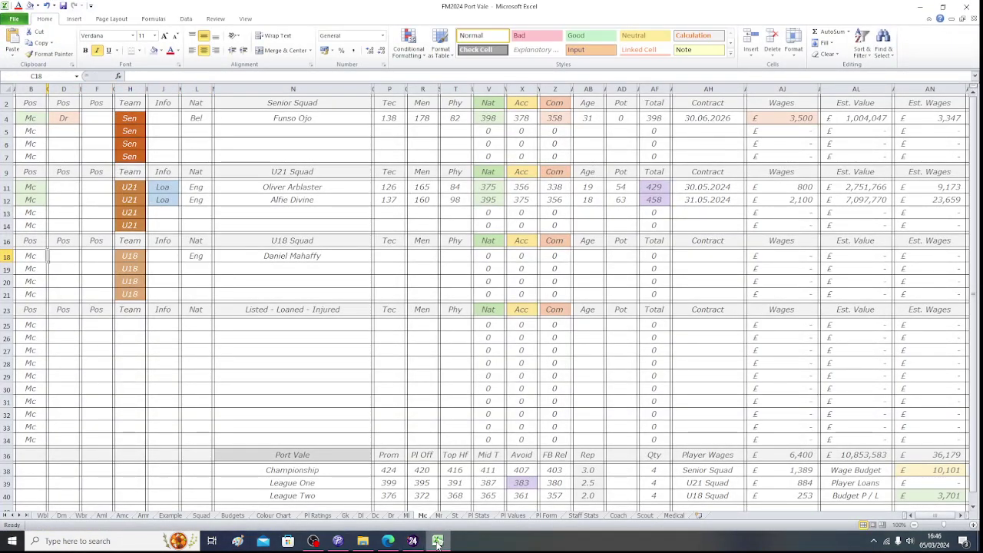
pyautogui.press('Left')
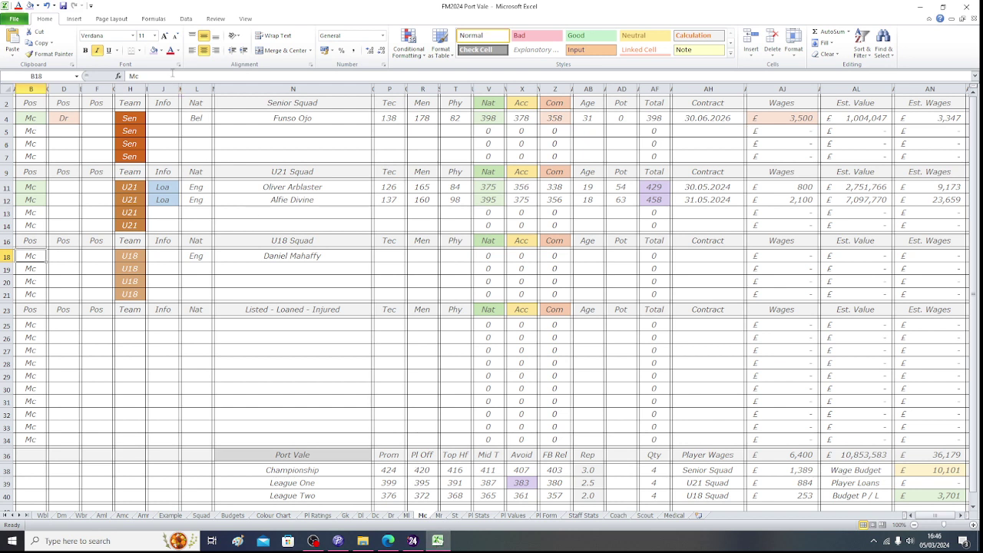
pyautogui.click(162, 51)
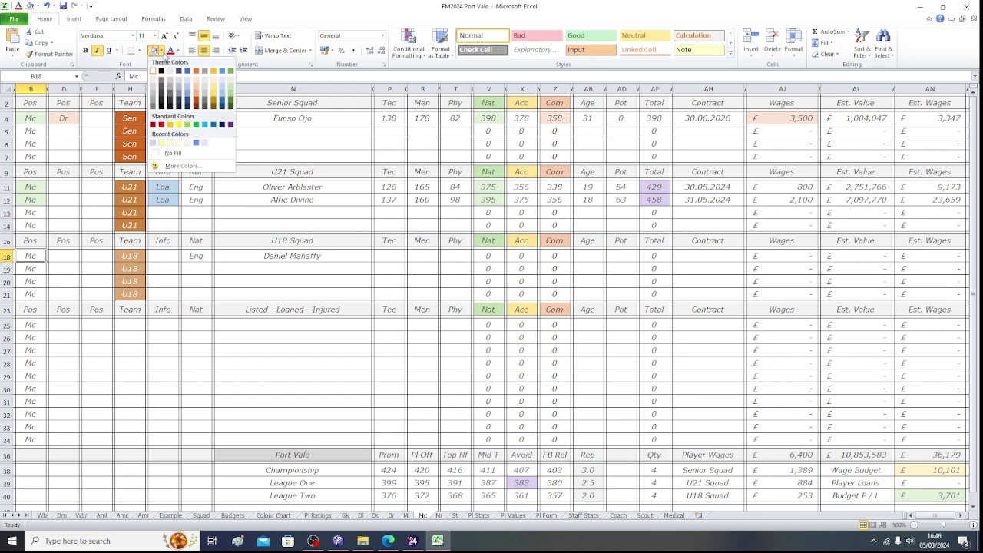
pyautogui.click(231, 83)
pyautogui.press('Right')
pyautogui.press('Right')
pyautogui.press('Right')
pyautogui.press('Right')
pyautogui.press('Right')
pyautogui.press('Right')
pyautogui.press('Right')
pyautogui.press('Right')
pyautogui.press('Right')
pyautogui.press('Right')
pyautogui.press('Right')
pyautogui.press('Right')
pyautogui.press('Right')
pyautogui.press('Right')
pyautogui.press('Right')
pyautogui.press('Right')
pyautogui.press('Right')
pyautogui.press('Right')
pyautogui.press('Right')
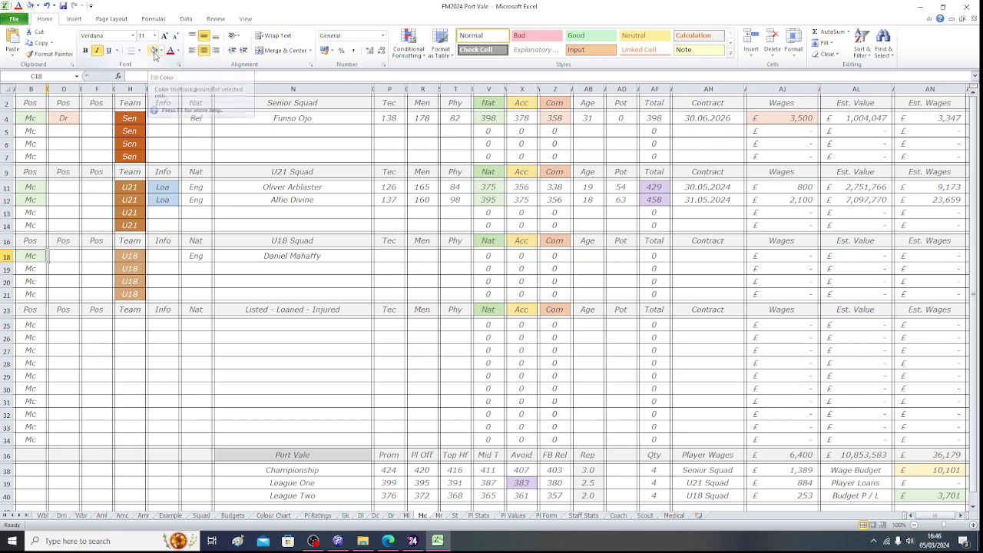
pyautogui.press('Right')
pyautogui.press('Right')
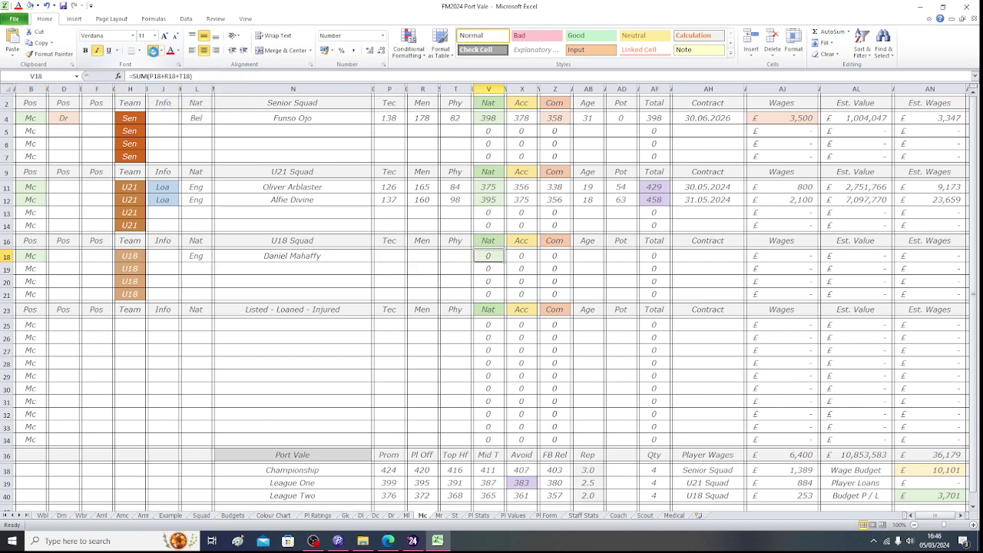
# Enter 17 as Daniel Mahaffy's age and 72 as his Pot rating.
pyautogui.press('Right')
pyautogui.press('Right')
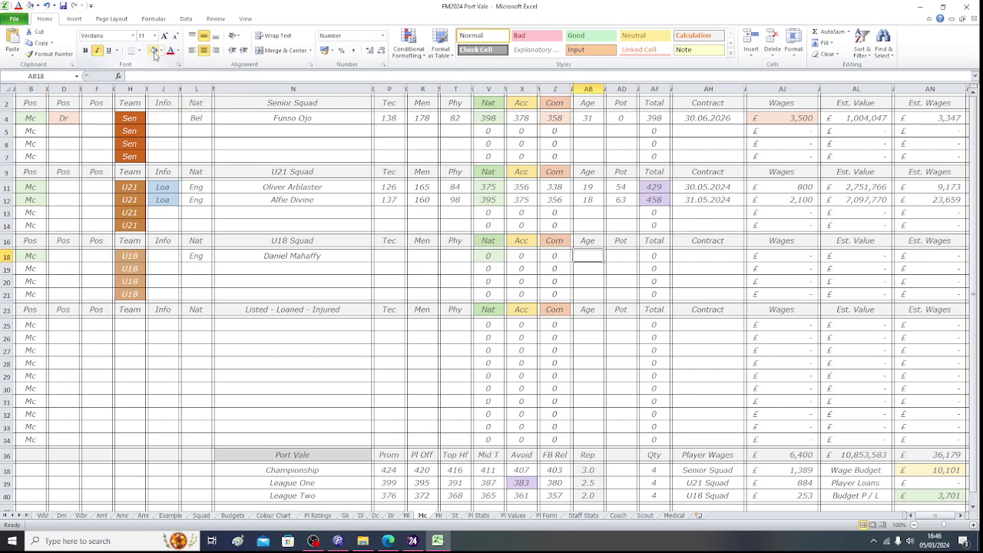
pyautogui.write('17')
pyautogui.press('Right')
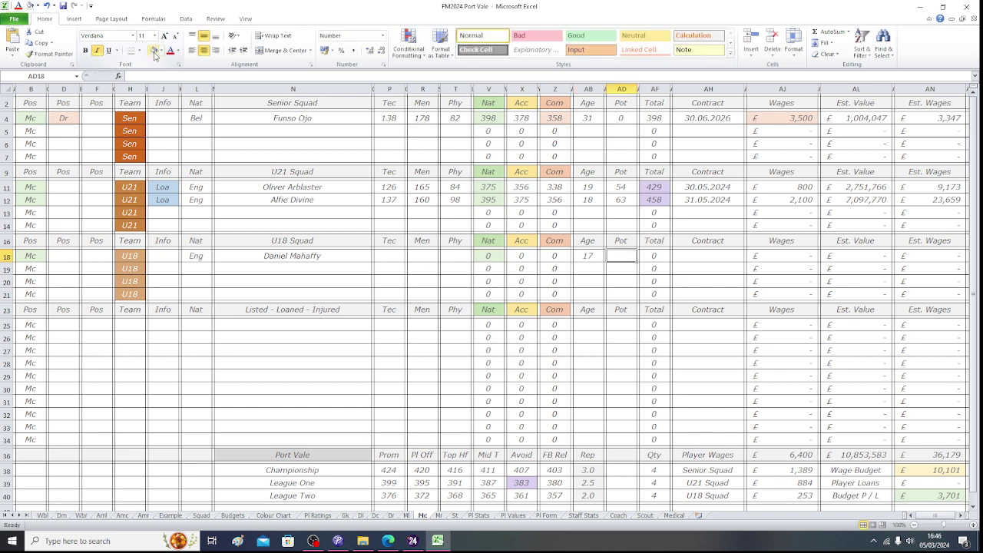
pyautogui.write('72')
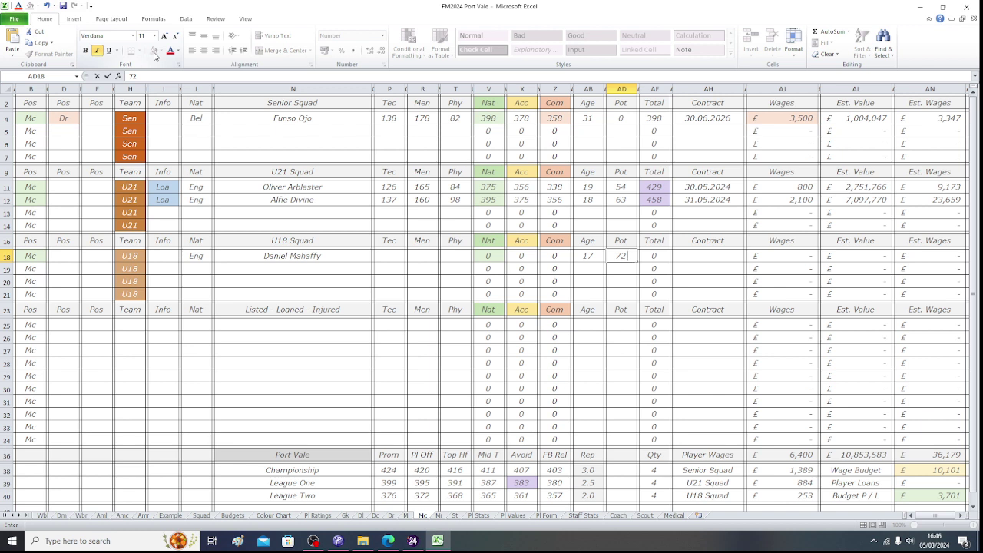
pyautogui.press('Right')
# Check Daniel Mahaffy's contract in Football Manager, then record contract end 30.06.2024 and wages of 220 in his workbook row.
pyautogui.press('Right')
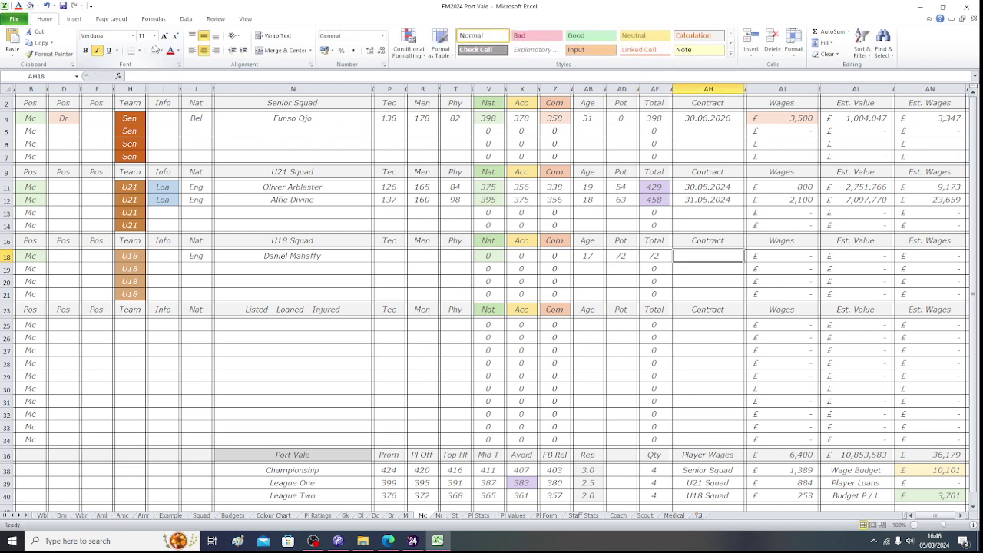
pyautogui.click(438, 541)
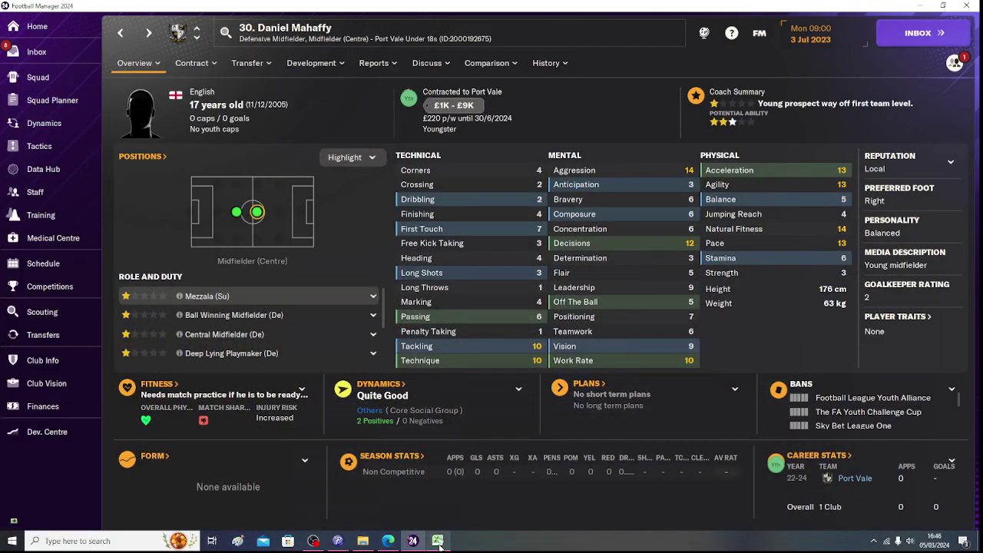
pyautogui.click(438, 541)
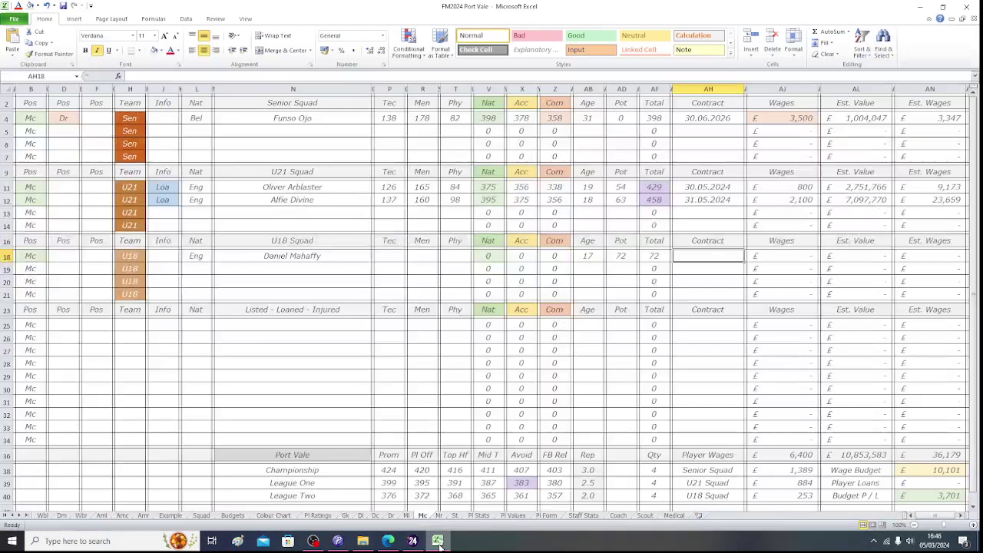
pyautogui.write('30.06.')
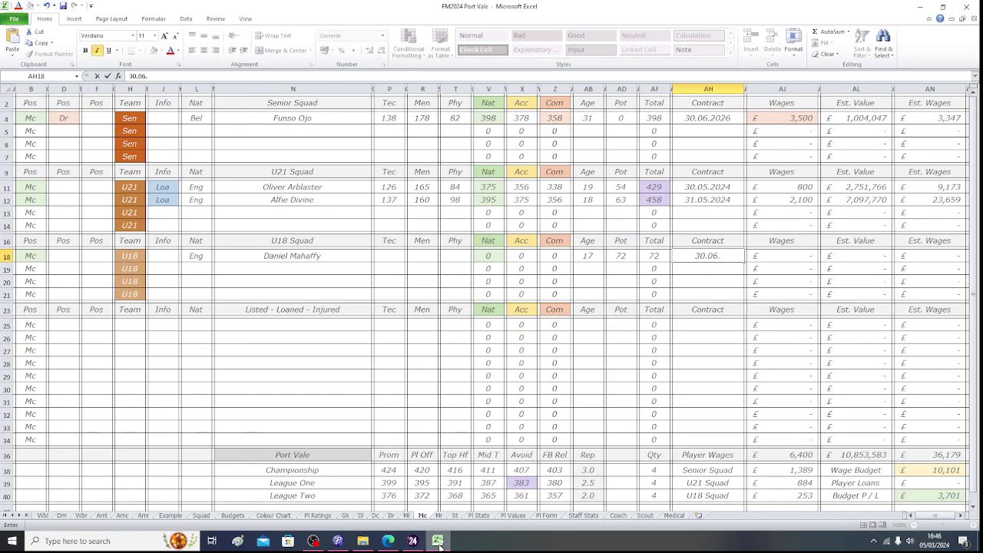
pyautogui.write('2024')
pyautogui.press('Right')
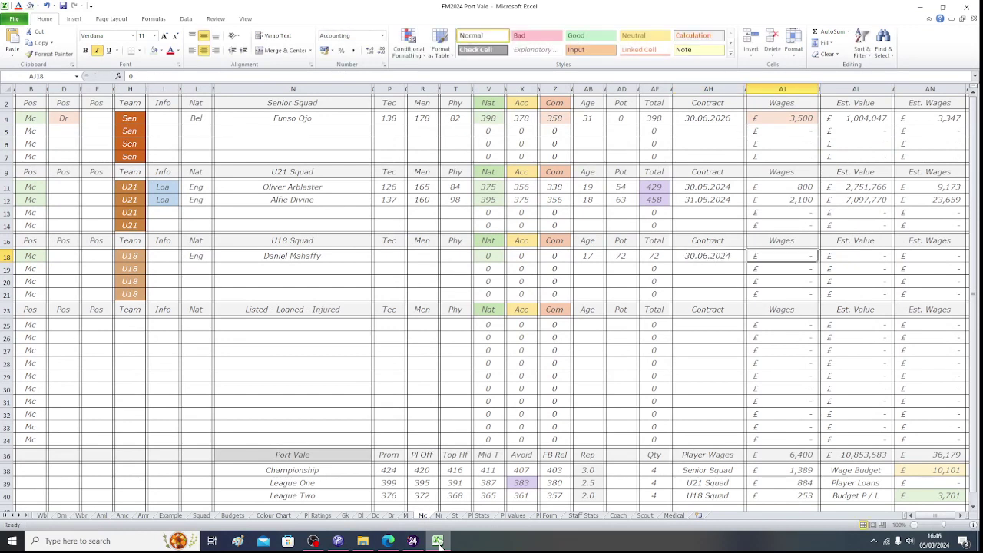
pyautogui.write('220')
pyautogui.press('Left')
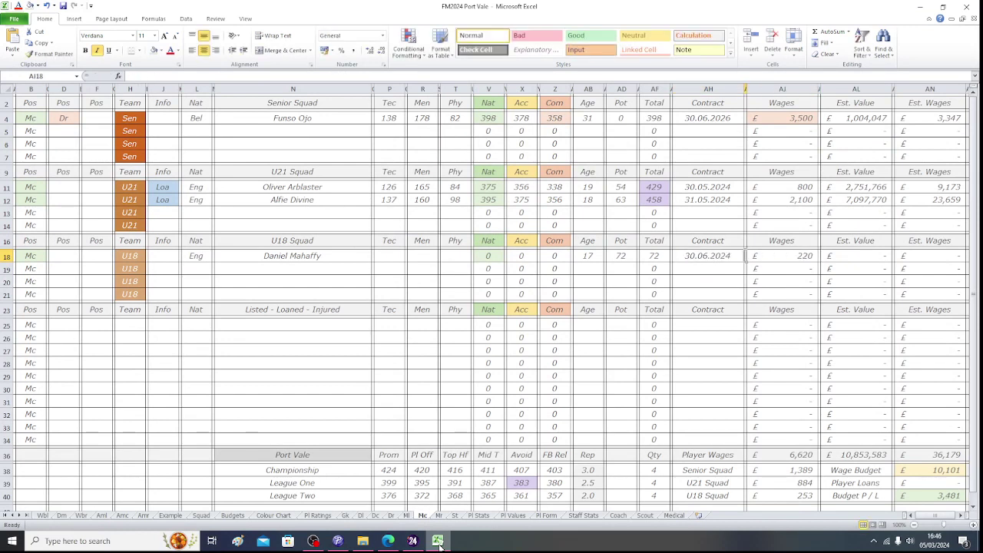
# Record Daniel Mahaffy's ratings as Tec 61, Men 101 and Phy 71, working from his Football Manager profile attributes.
pyautogui.press('Left')
pyautogui.press('Left')
pyautogui.press('Left')
pyautogui.press('Left')
pyautogui.press('Left')
pyautogui.press('Left')
pyautogui.press('Left')
pyautogui.press('Left')
pyautogui.press('Left')
pyautogui.press('Left')
pyautogui.press('Left')
pyautogui.press('Left')
pyautogui.press('Left')
pyautogui.press('Left')
pyautogui.press('Left')
pyautogui.press('Left')
pyautogui.press('Left')
pyautogui.press('Left')
pyautogui.press('Left')
pyautogui.click(438, 541)
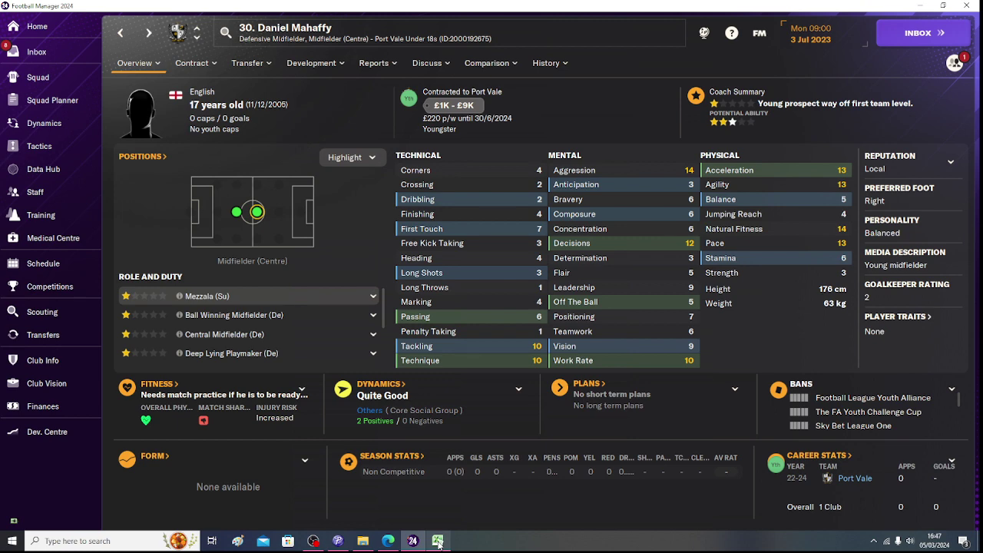
pyautogui.click(438, 542)
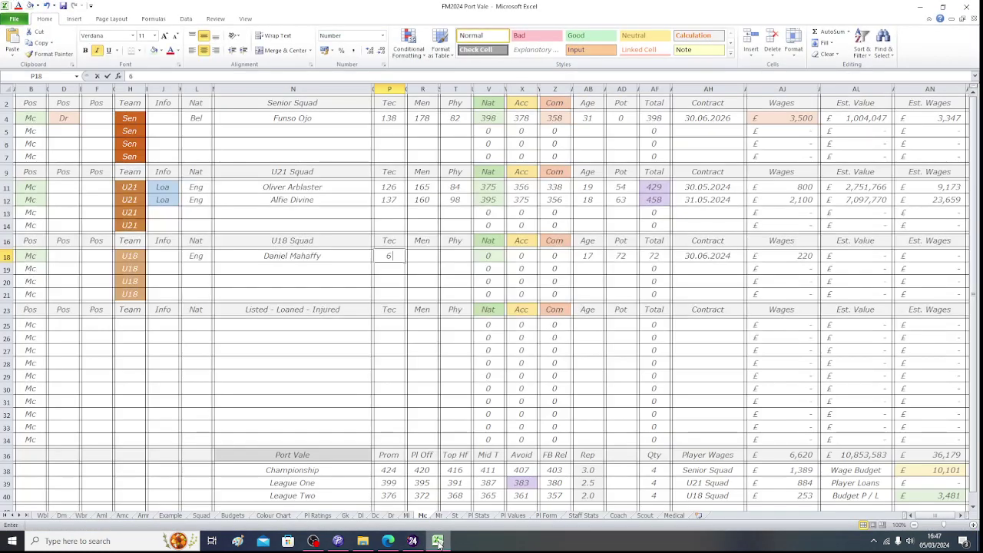
pyautogui.click(438, 541)
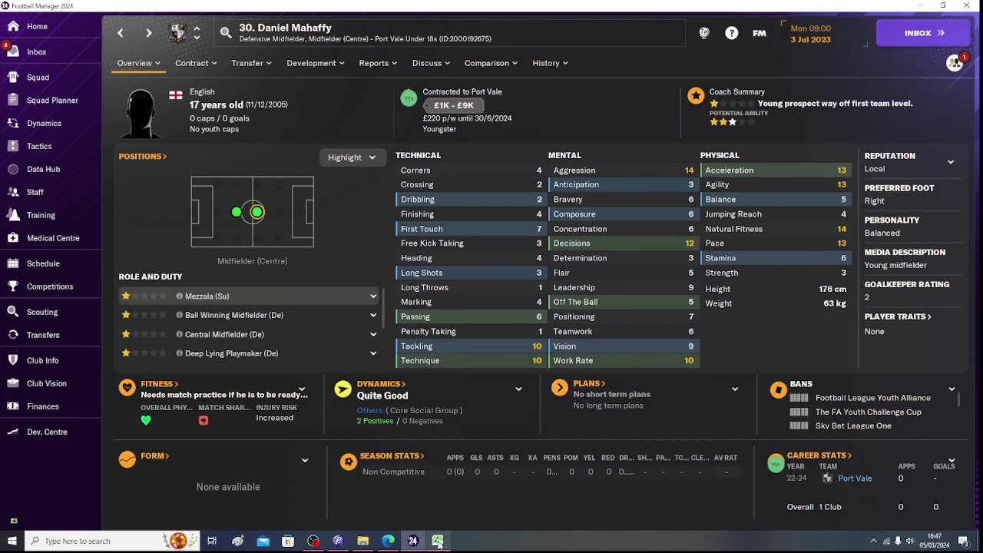
pyautogui.click(437, 542)
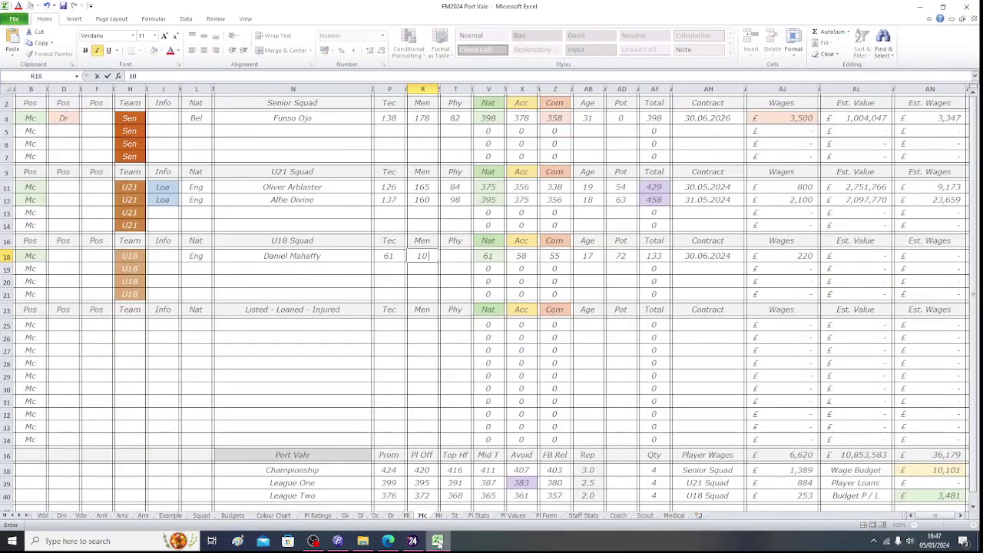
pyautogui.click(437, 542)
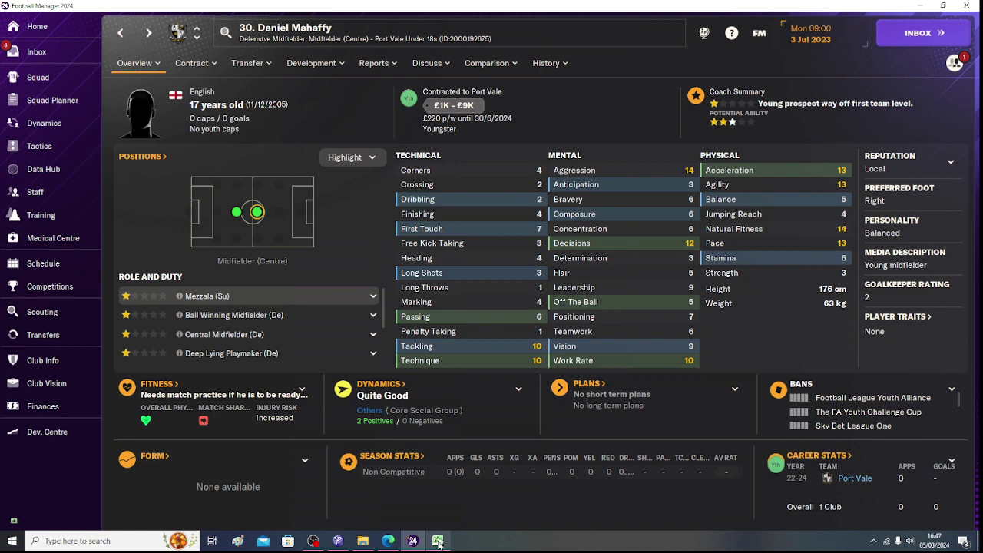
pyautogui.click(437, 542)
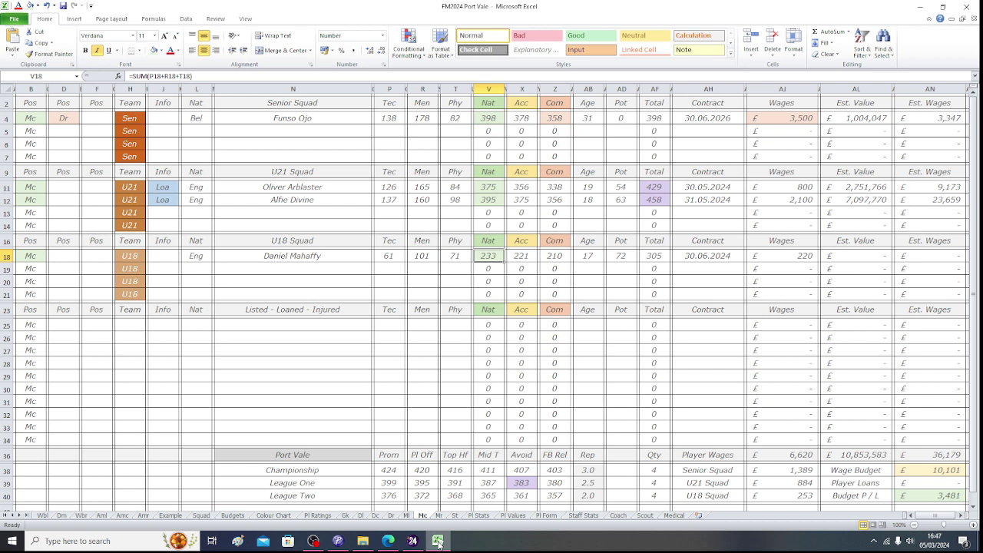
# Look up Daniel Mahaffy's estimated value on the Pl Values sheet using the 233 / 234 rating band.
pyautogui.press('Right')
pyautogui.press('Right')
pyautogui.press('Right')
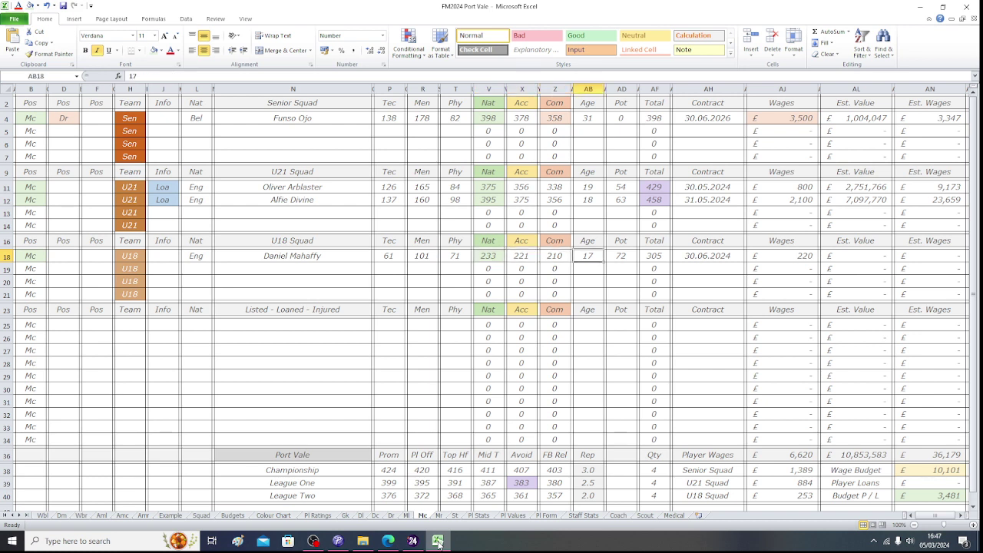
pyautogui.press('Right')
pyautogui.press('Right')
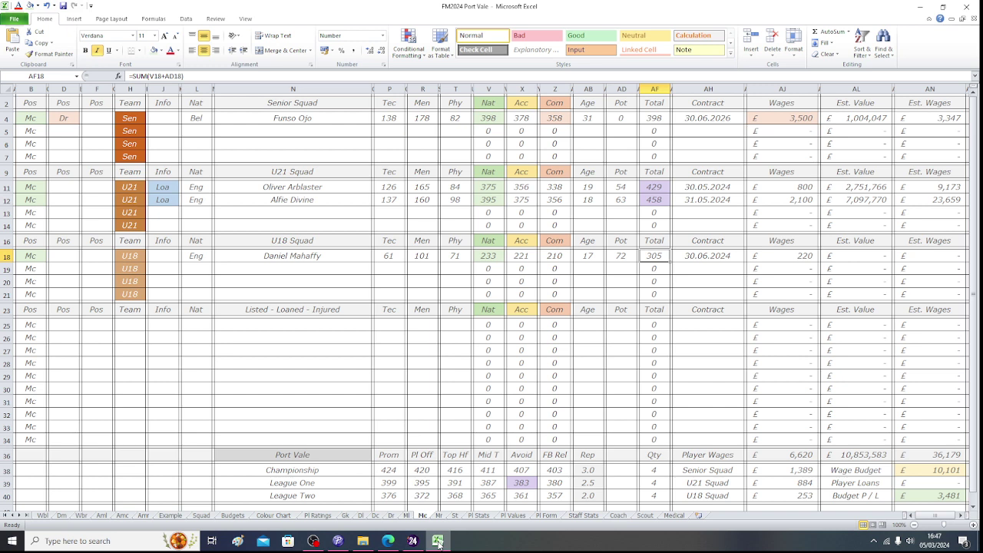
pyautogui.press('Right')
pyautogui.press('Right')
pyautogui.press('Right')
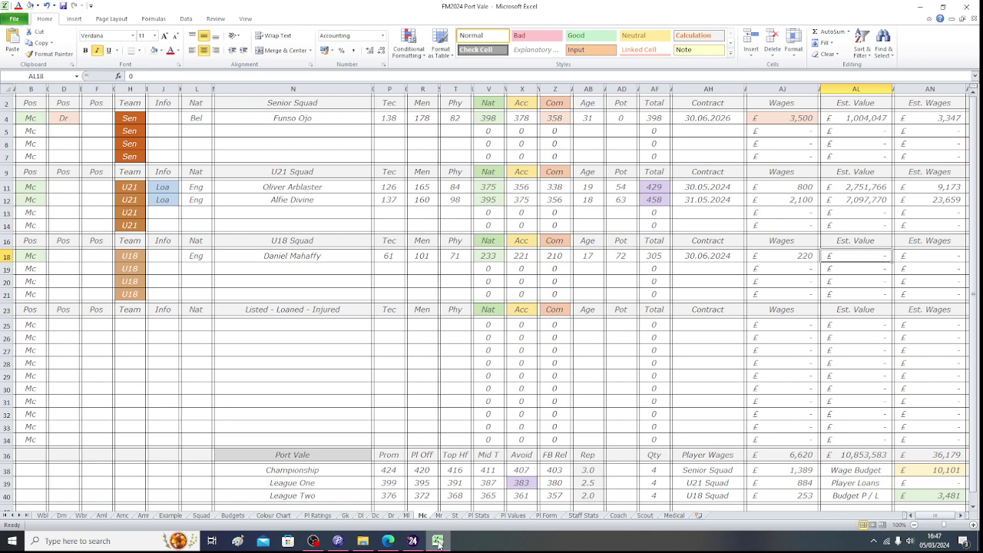
pyautogui.click(510, 516)
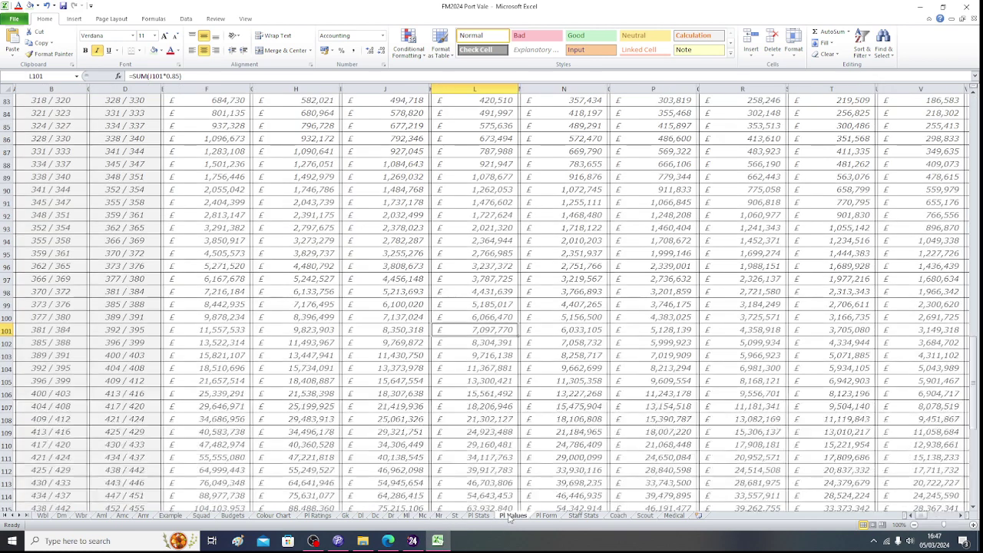
pyautogui.press('Left')
pyautogui.press('Left')
pyautogui.press('Left')
pyautogui.press('Left')
pyautogui.press('Left')
pyautogui.press('Left')
pyautogui.press('Left')
pyautogui.press('Left')
pyautogui.press('Up')
pyautogui.press('Up')
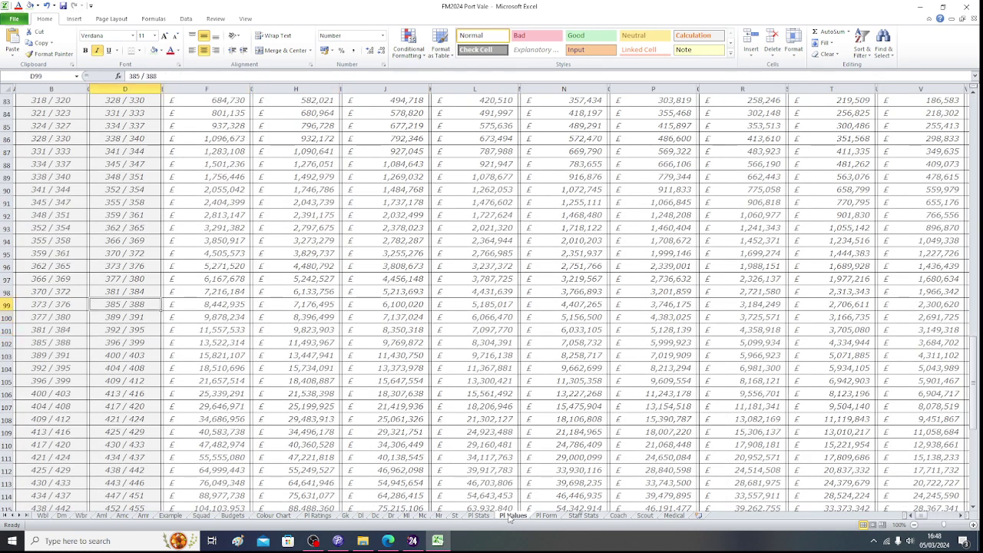
pyautogui.press('Up')
pyautogui.press('Up')
pyautogui.press('Up')
pyautogui.press('Up')
pyautogui.press('Up')
pyautogui.press('Up')
pyautogui.press('Up')
pyautogui.press('Up')
pyautogui.press('Up')
pyautogui.press('Up')
pyautogui.press('Up')
pyautogui.press('Up')
pyautogui.press('Up')
pyautogui.press('Up')
pyautogui.press('Up')
pyautogui.press('Up')
pyautogui.press('Up')
pyautogui.press('Up')
pyautogui.press('Up')
pyautogui.press('Up')
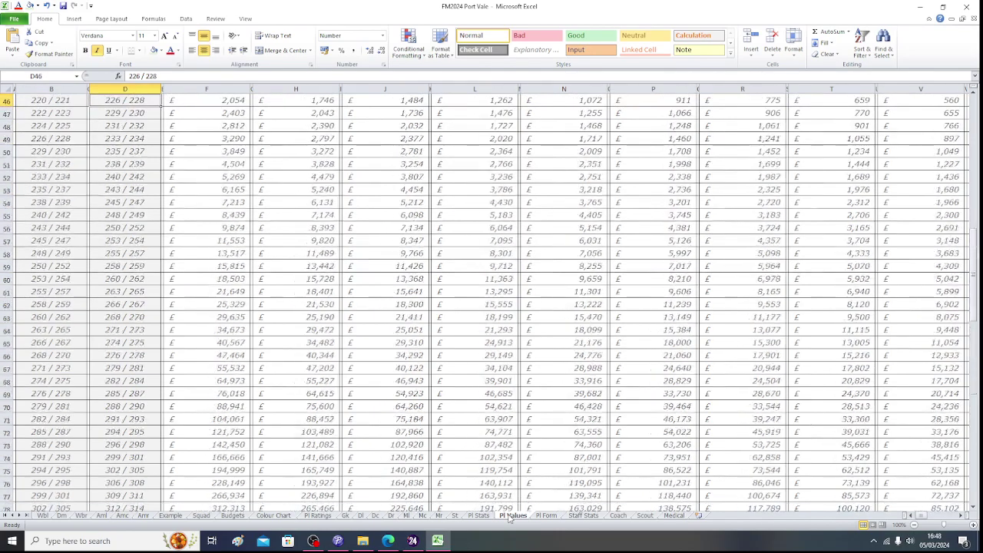
pyautogui.press('Down')
pyautogui.press('Down')
pyautogui.press('Down')
pyautogui.press('Right')
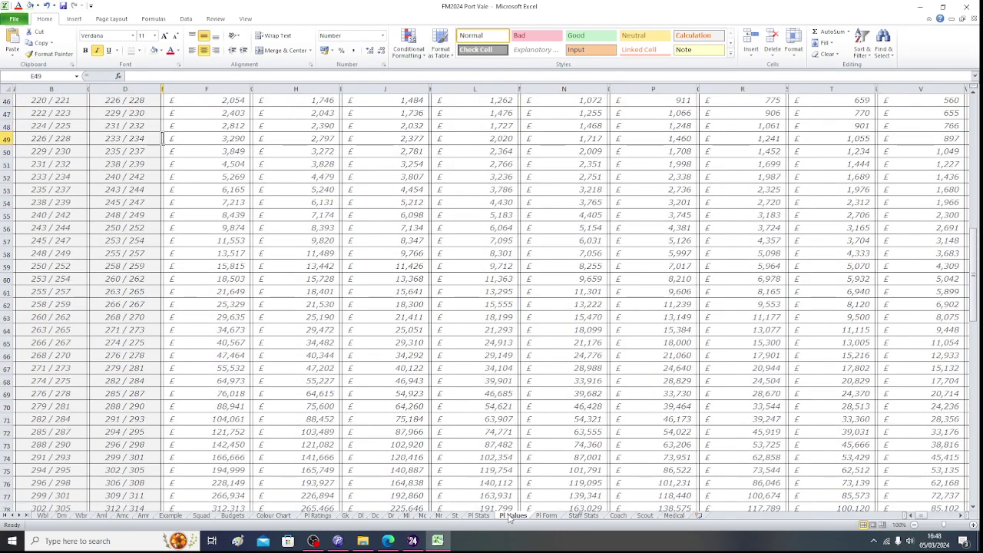
pyautogui.press('Right')
pyautogui.press('Right')
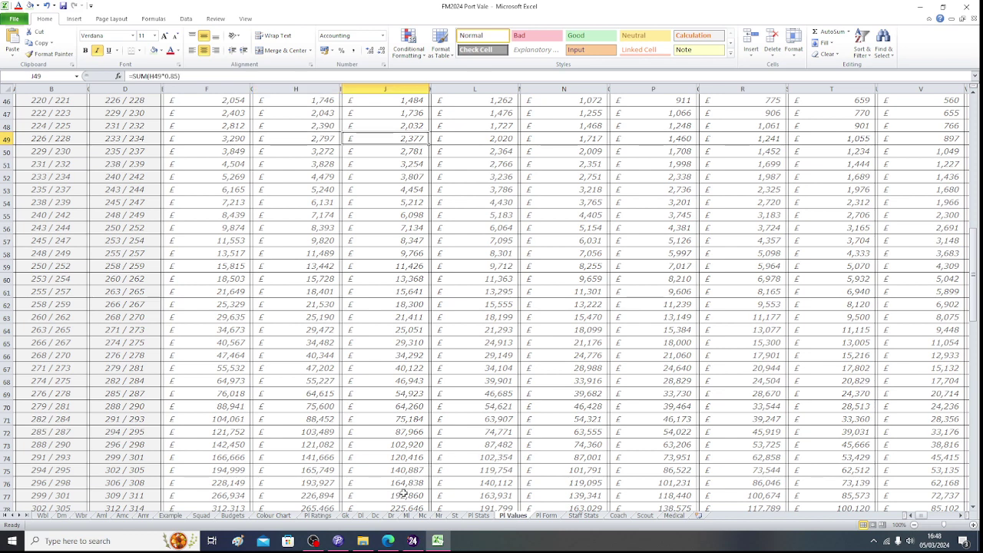
pyautogui.click(422, 516)
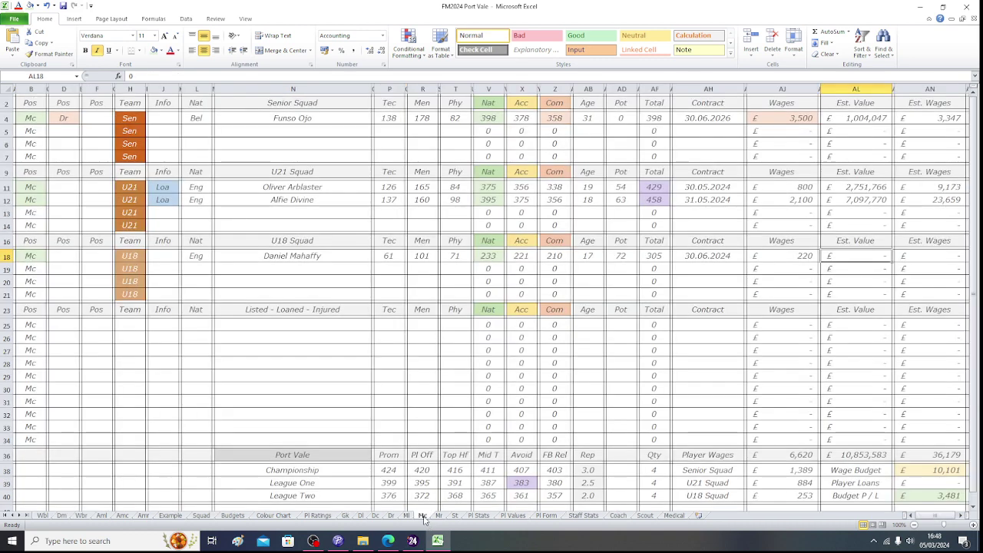
pyautogui.write('2377')
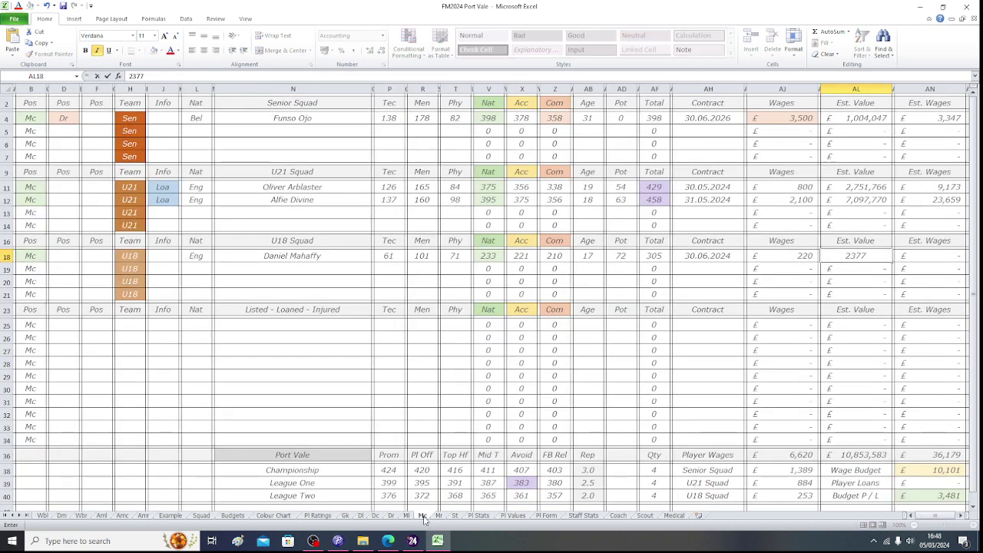
pyautogui.press('Return')
pyautogui.press('Up')
pyautogui.press('Right')
pyautogui.press('Right')
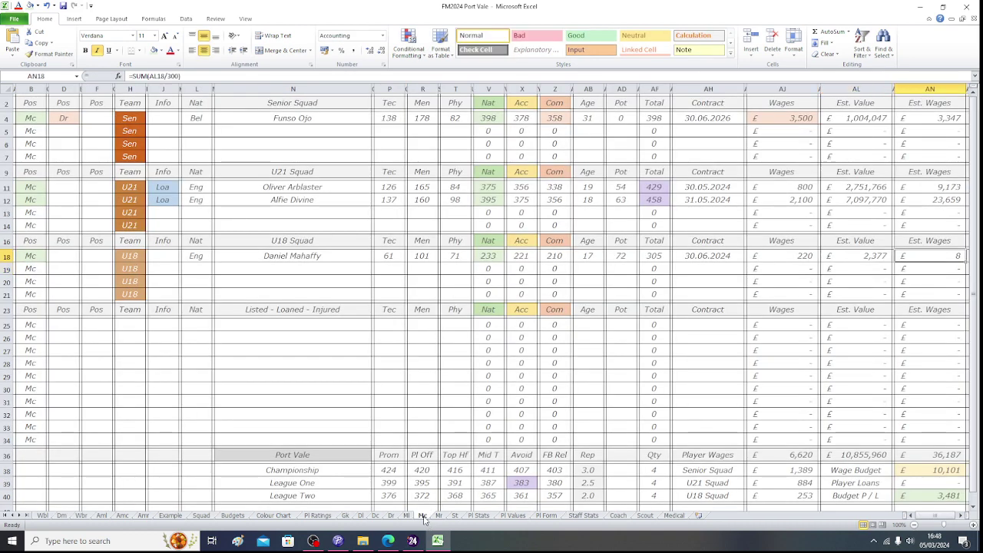
# Shade Daniel Mahaffy's Wages cell light orange, matching Funso Ojo's Wages cell.
pyautogui.press('Left')
pyautogui.press('Left')
pyautogui.press('Left')
pyautogui.press('Left')
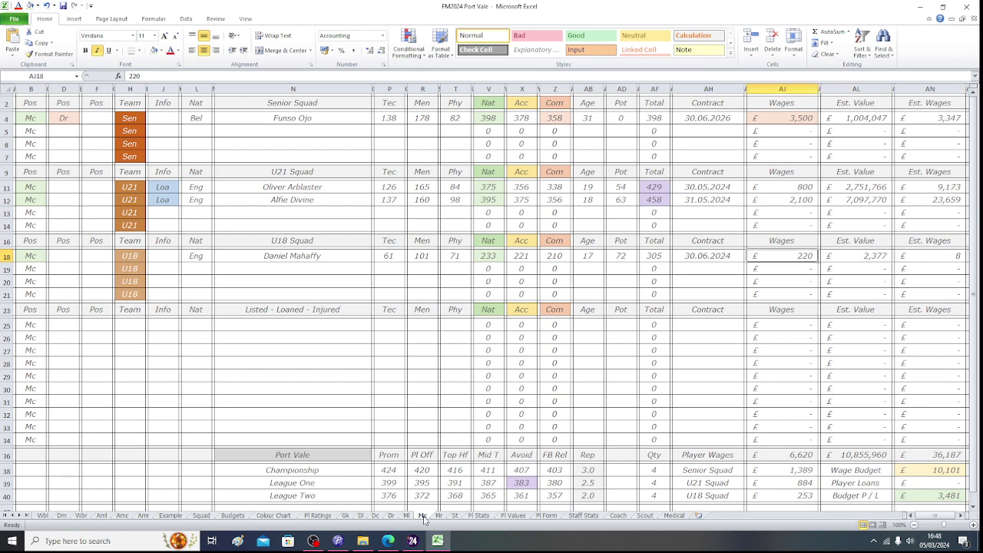
pyautogui.click(160, 50)
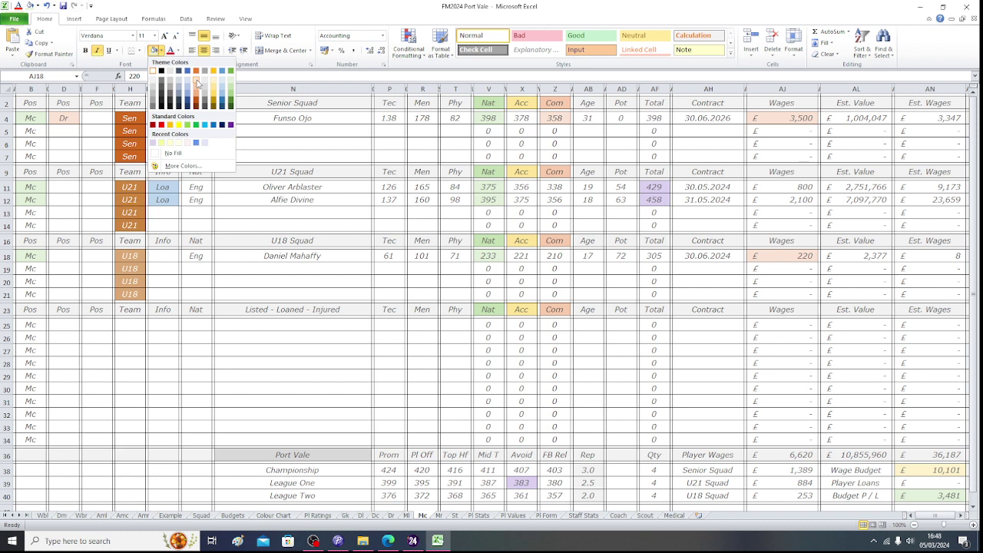
pyautogui.click(197, 84)
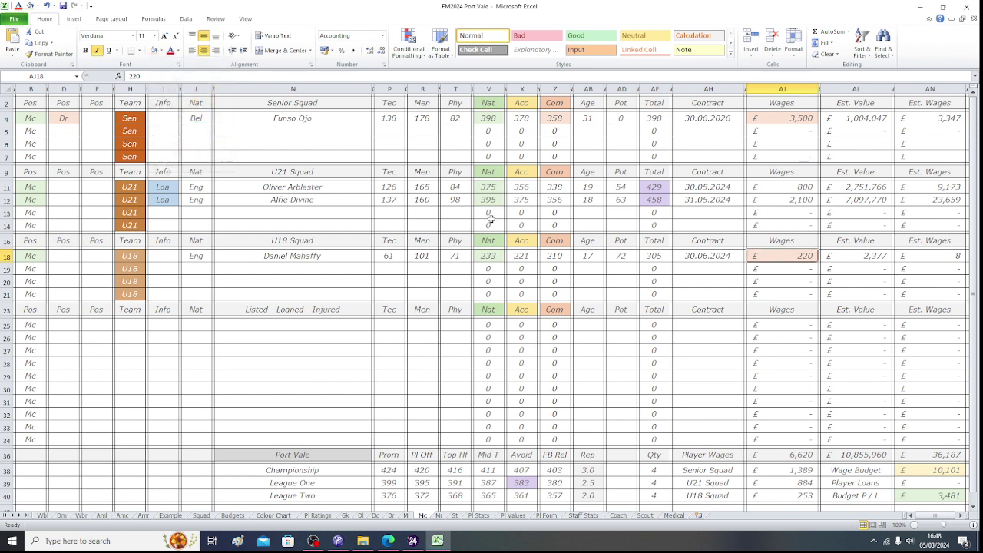
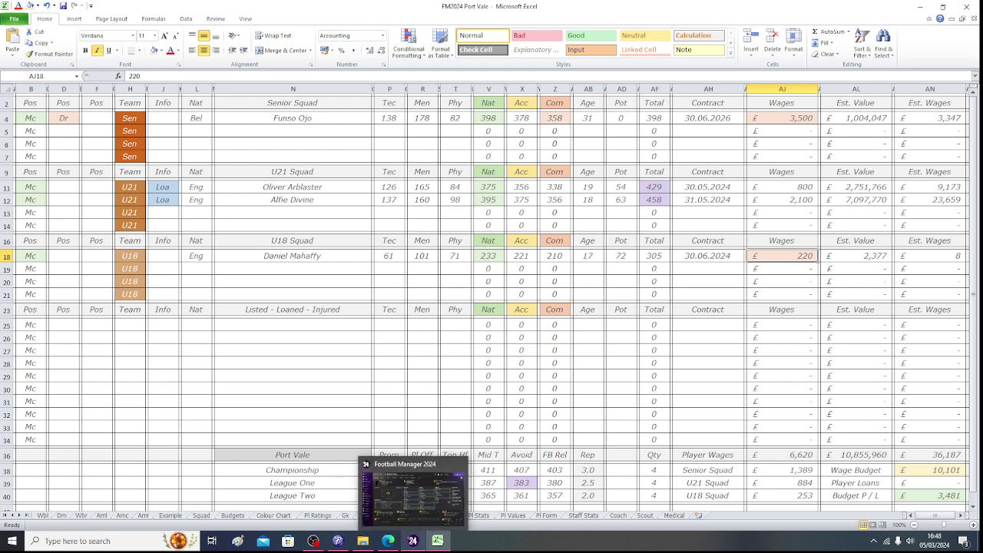
# Switch to Football Manager 2024, open Rhys Walters' profile from the squad list and check his playing positions.
pyautogui.click(413, 541)
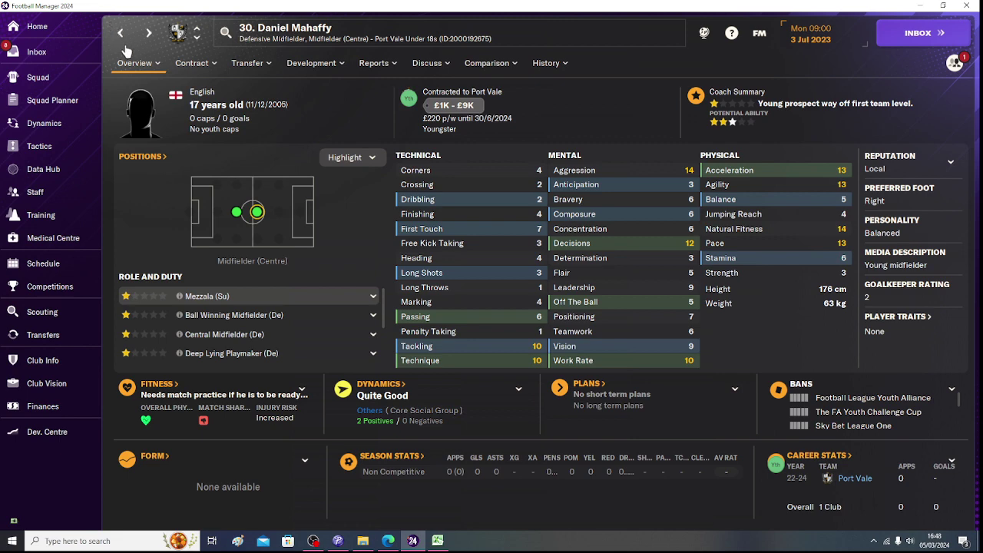
pyautogui.click(121, 33)
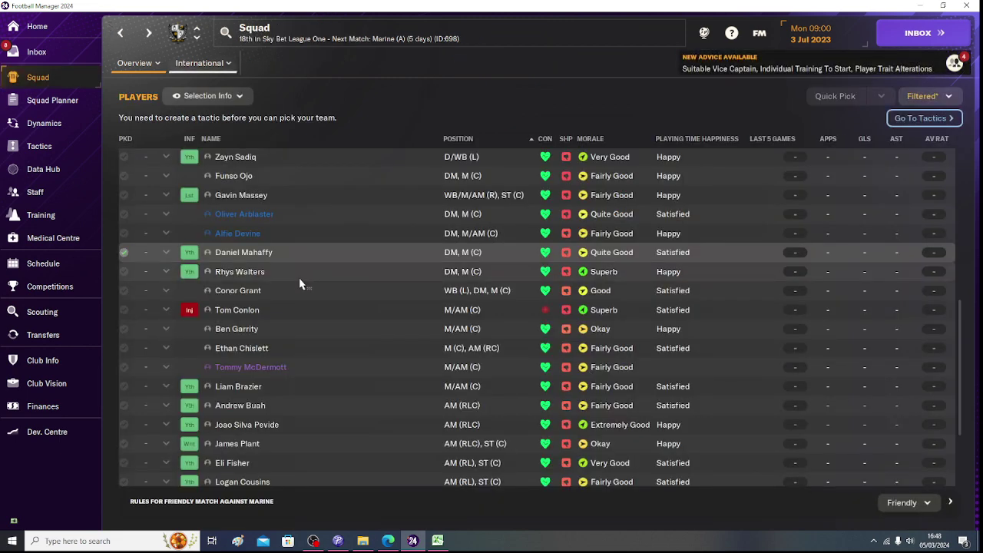
pyautogui.click(240, 272)
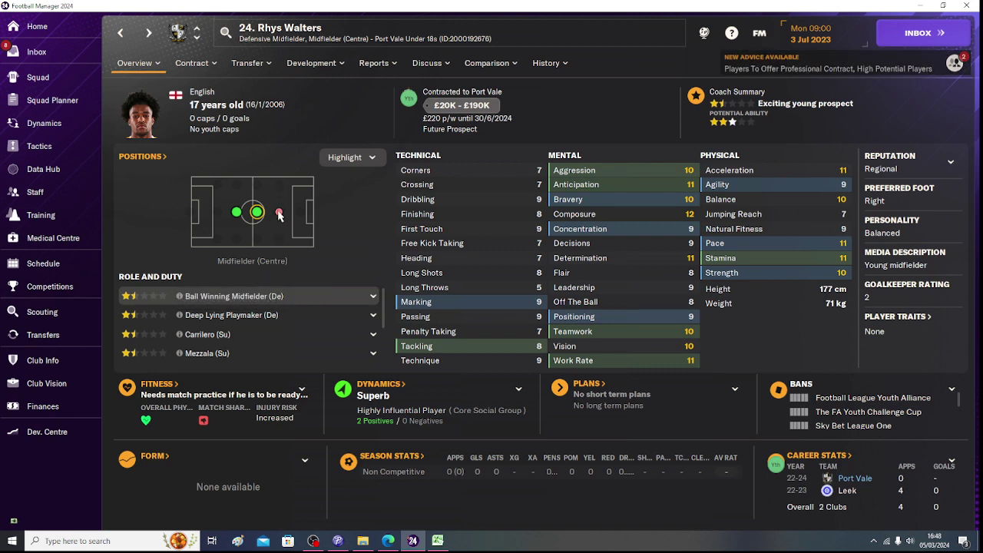
pyautogui.moveTo(278, 221)
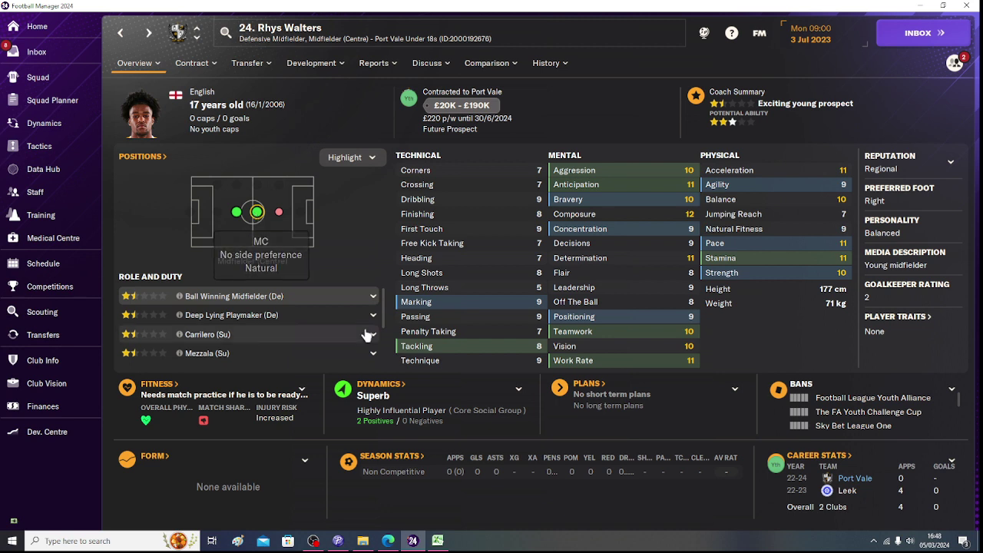
# Add Rhys Walters with nationality Eng below Daniel Mahaffy in the U18 Squad table of the Excel Mc sheet, checking his profile.
pyautogui.click(443, 541)
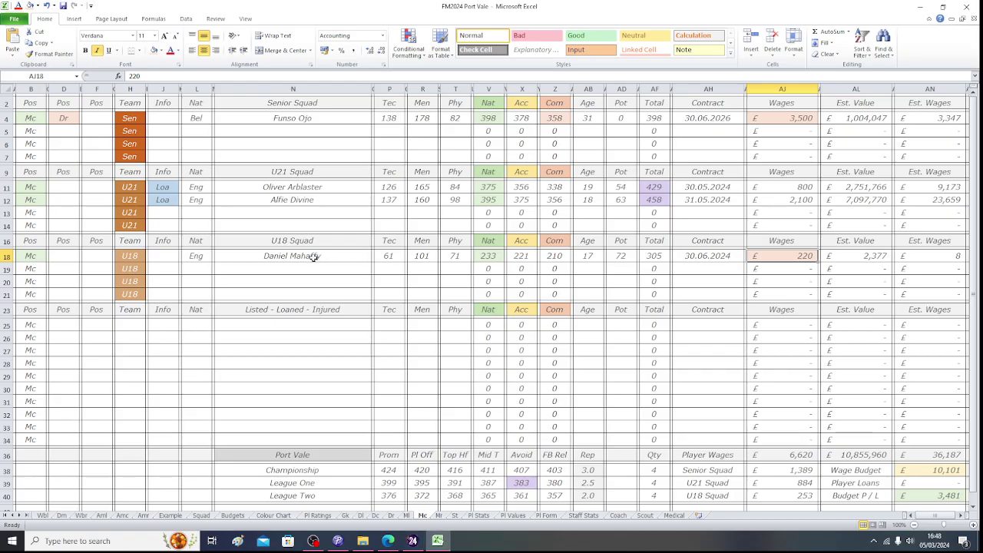
pyautogui.click(290, 268)
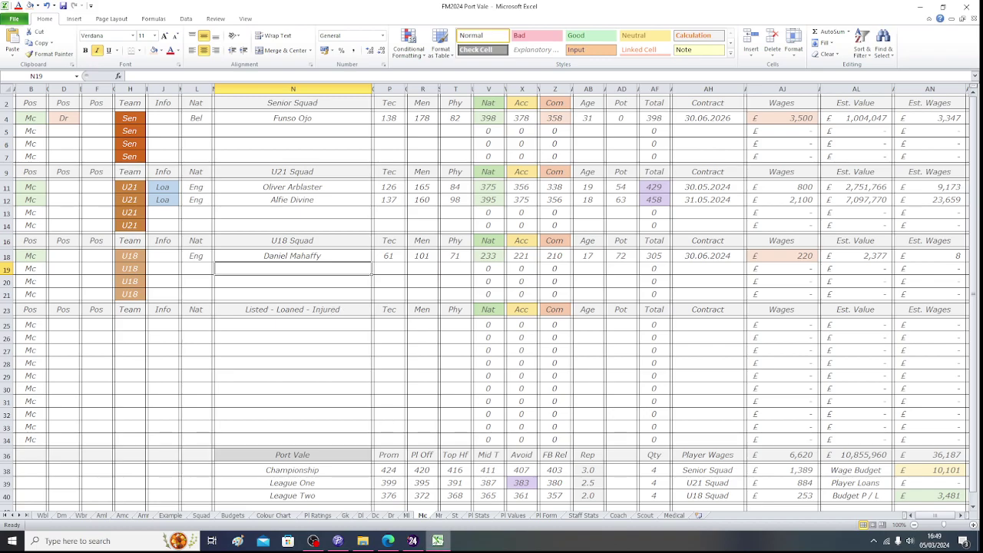
pyautogui.click(438, 542)
pyautogui.click(437, 541)
pyautogui.write('Rhys W')
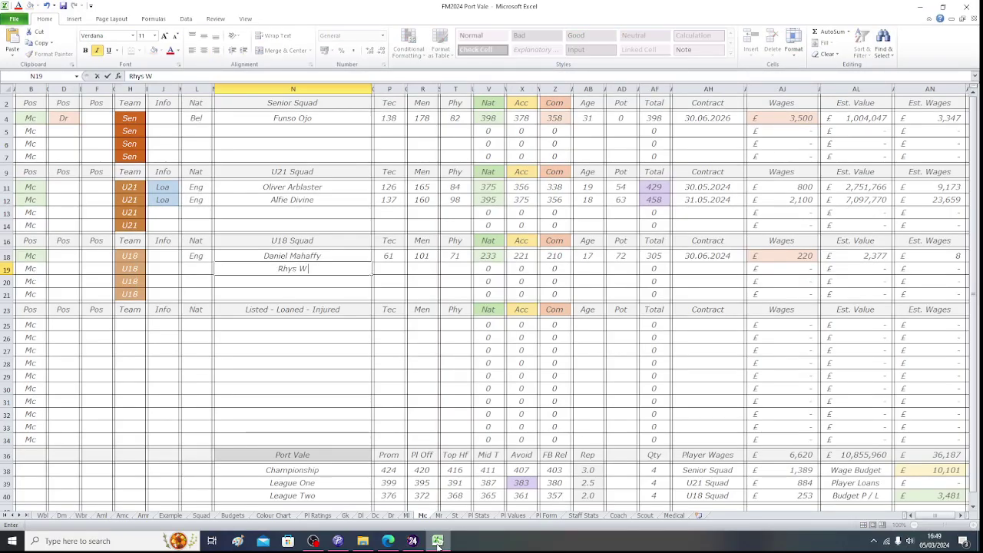
pyautogui.write('alters')
pyautogui.press('Left')
pyautogui.click(438, 543)
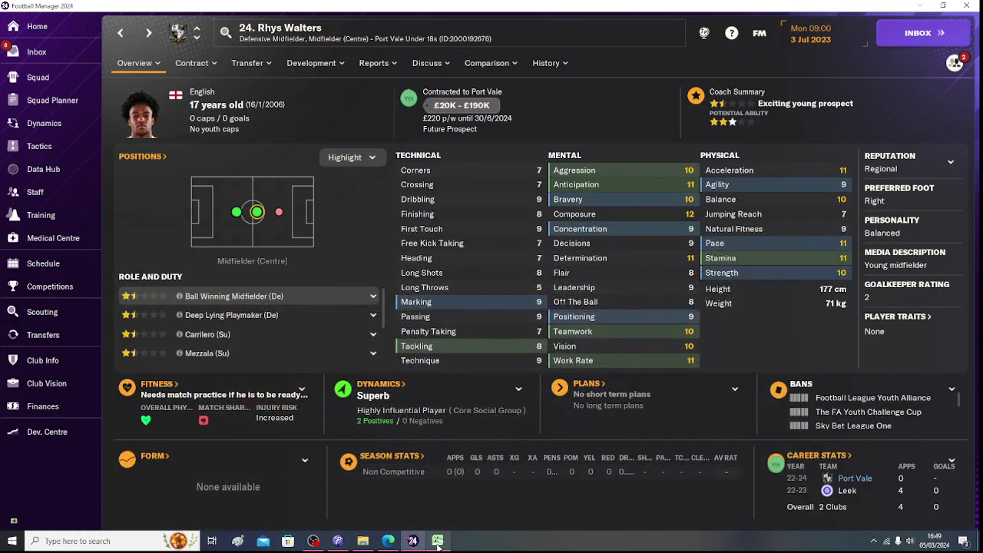
pyautogui.click(438, 542)
pyautogui.write('e')
pyautogui.press('Left')
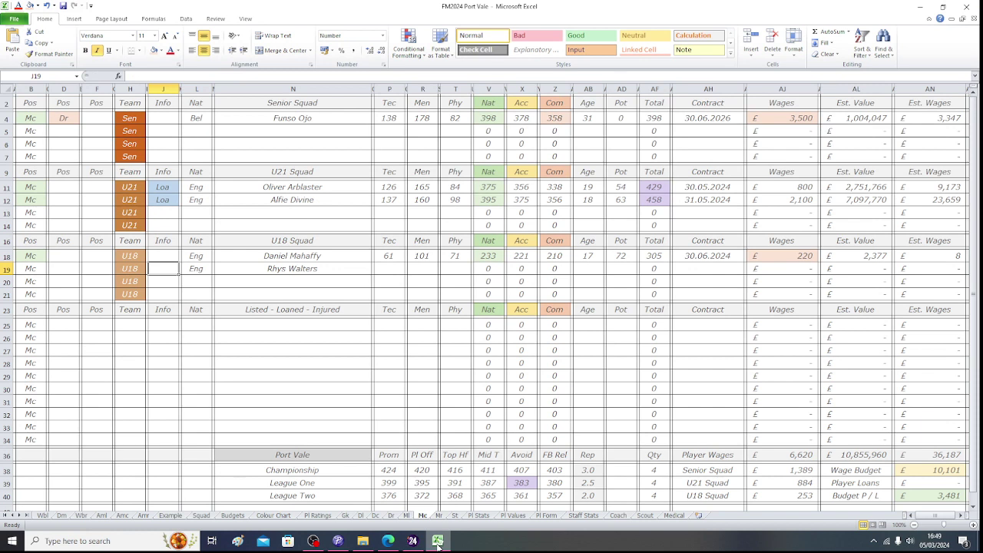
# Select the Mc position cell in Rhys Walters' row of the U18 Squad table.
pyautogui.click(29, 268)
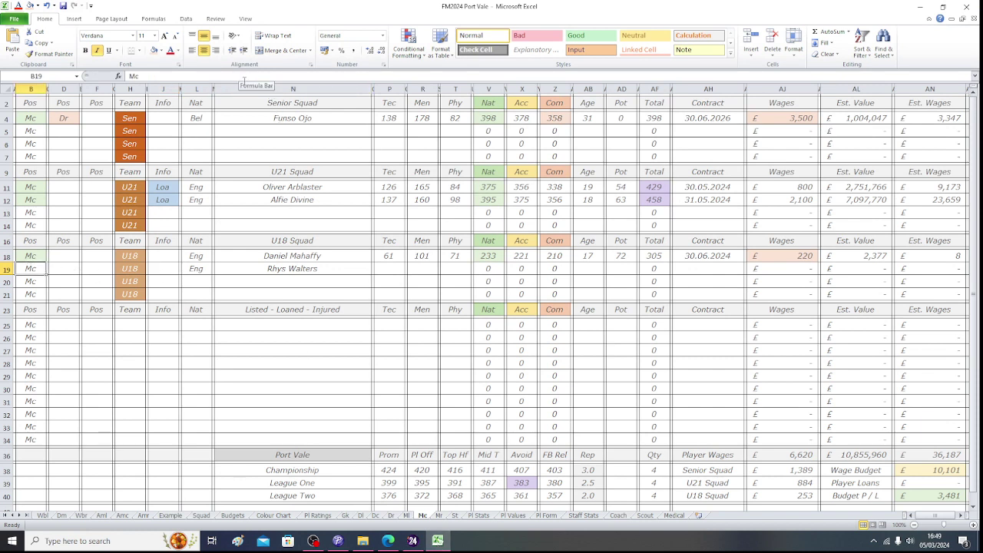
# Fill the position cell and the Nat cell of row 19 in the U18 squad with light green.
pyautogui.click(162, 51)
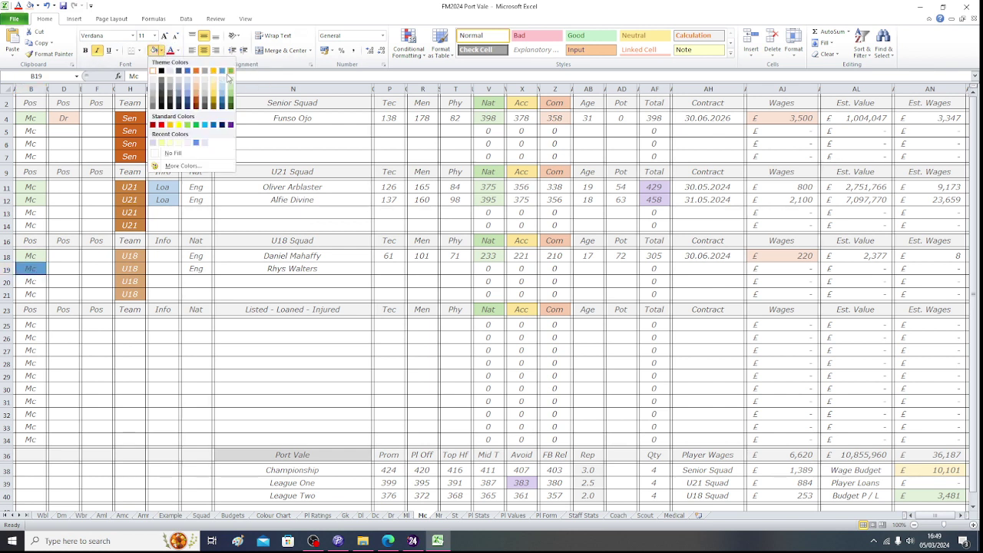
pyautogui.click(232, 81)
pyautogui.click(485, 269)
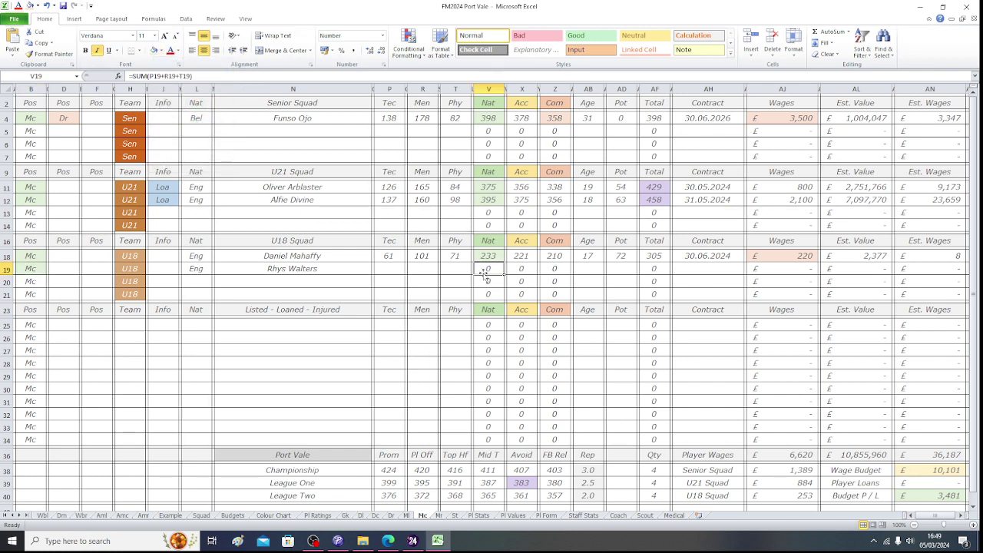
pyautogui.click(154, 49)
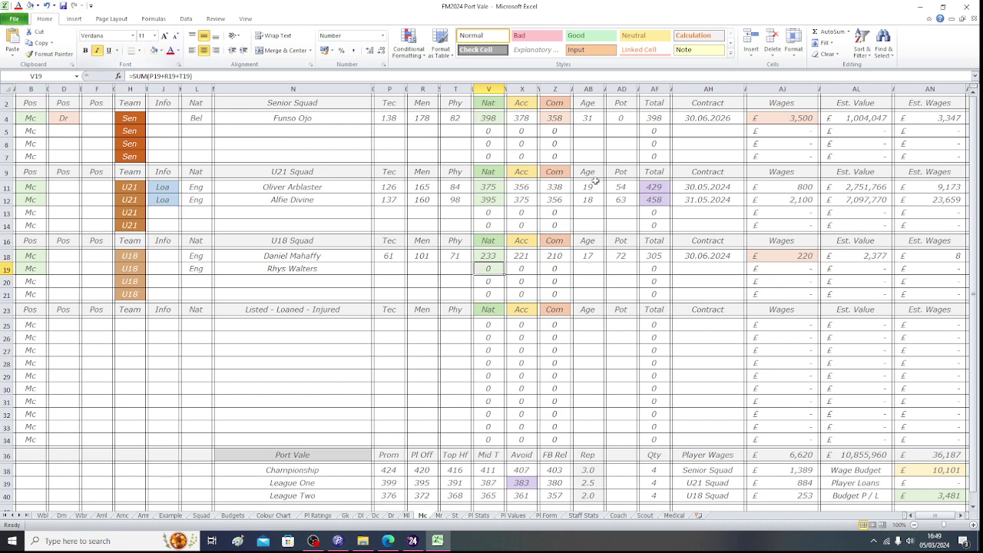
# Enter age 17 and potential 72 for the player in row 19 of the U18 squad.
pyautogui.click(586, 268)
pyautogui.write('17')
pyautogui.press('Tab')
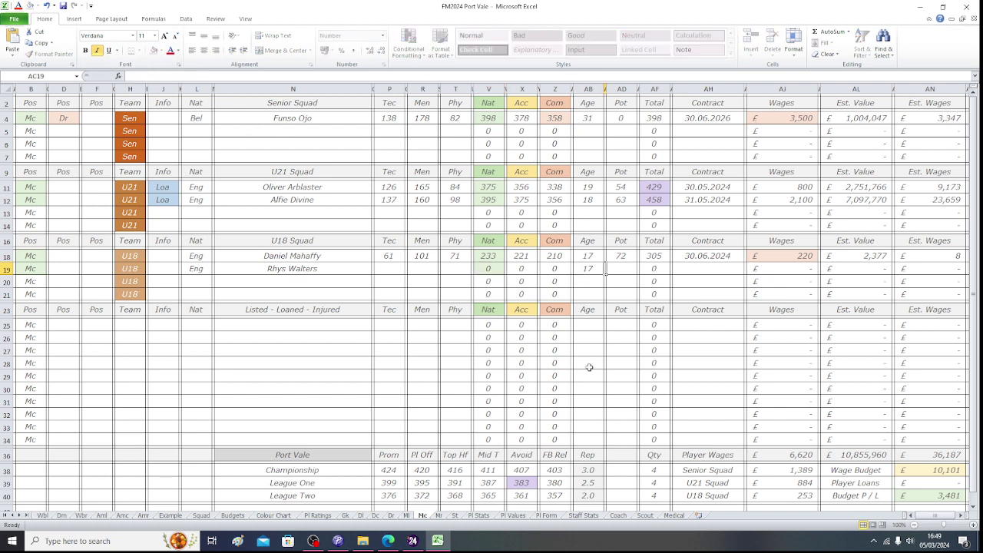
pyautogui.write('72')
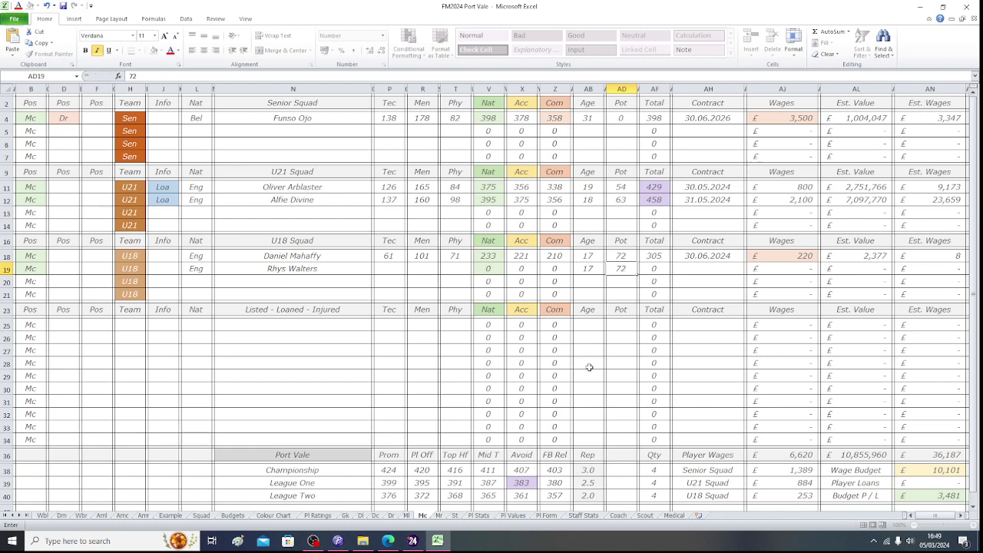
pyautogui.press('Tab')
pyautogui.press('Tab')
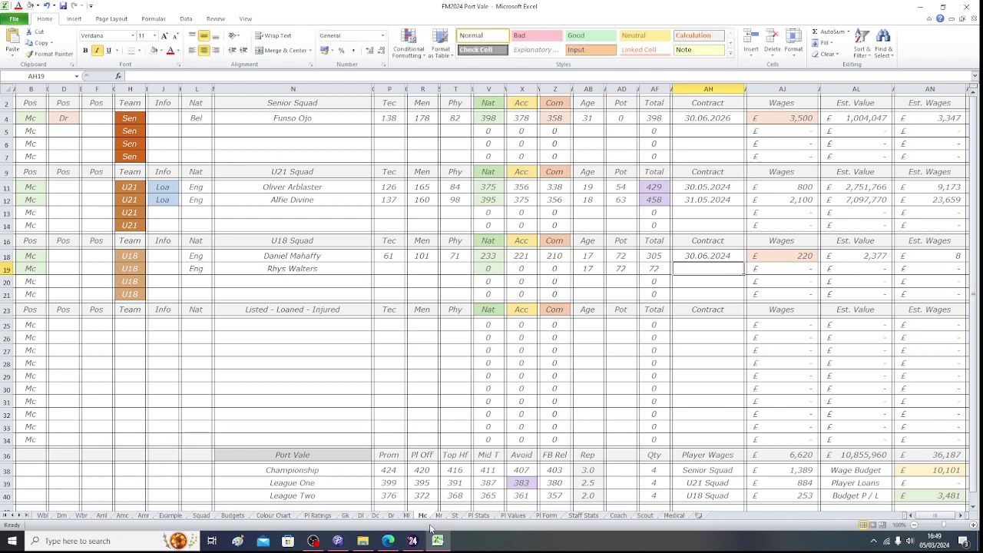
# Check the player's contract in Football Manager, then enter 30.06.2024 as contract end and 220 as wages in row 19.
pyautogui.click(414, 541)
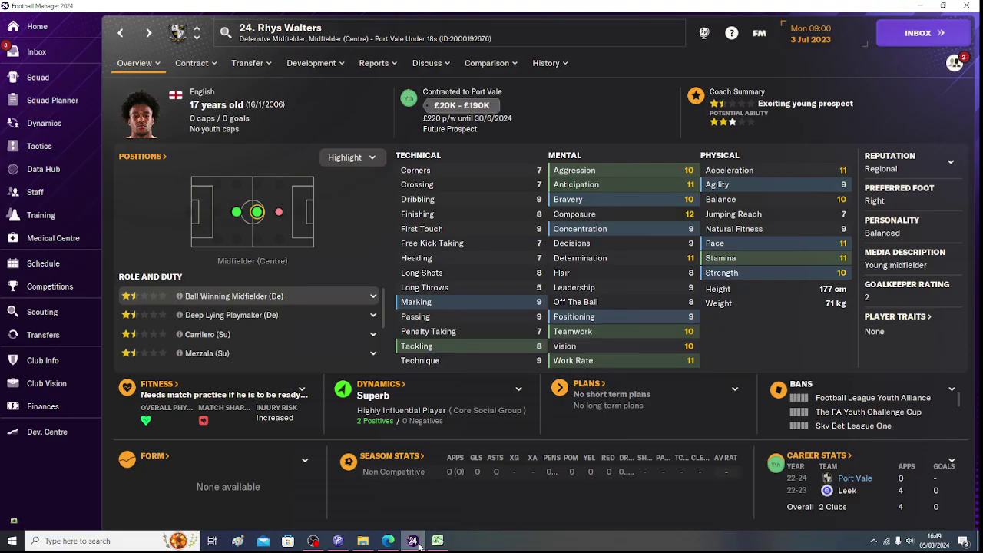
pyautogui.click(414, 542)
pyautogui.write('30')
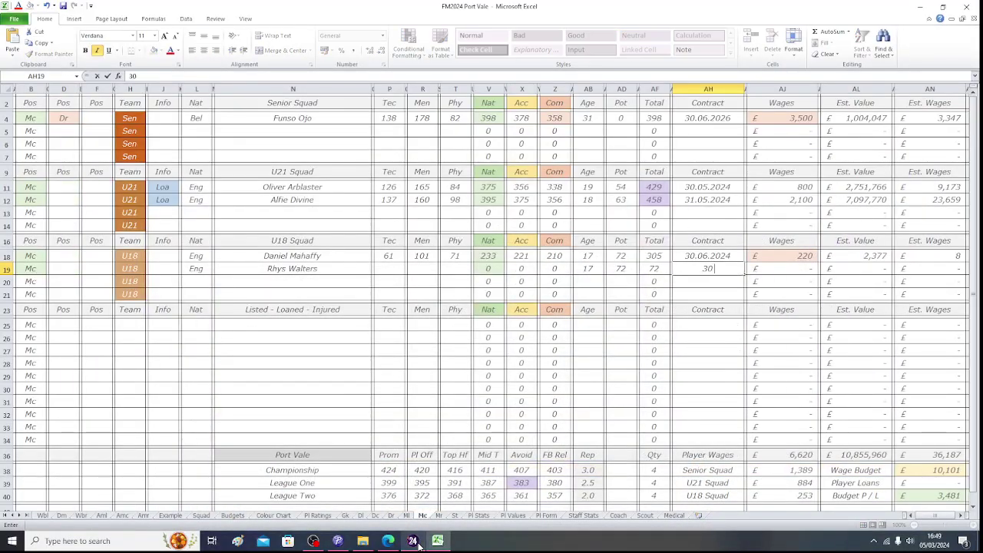
pyautogui.write('.06.2024')
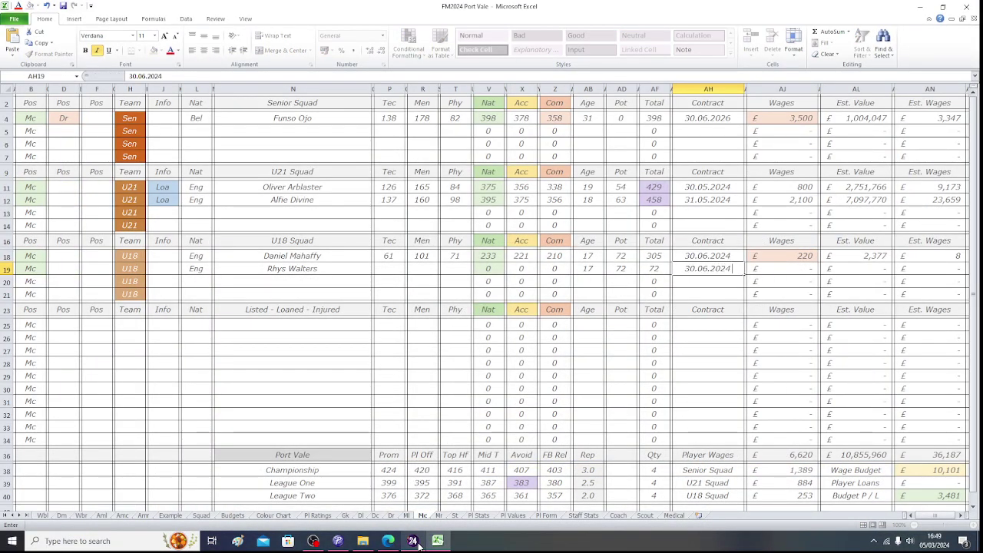
pyautogui.press('Tab')
pyautogui.write('220')
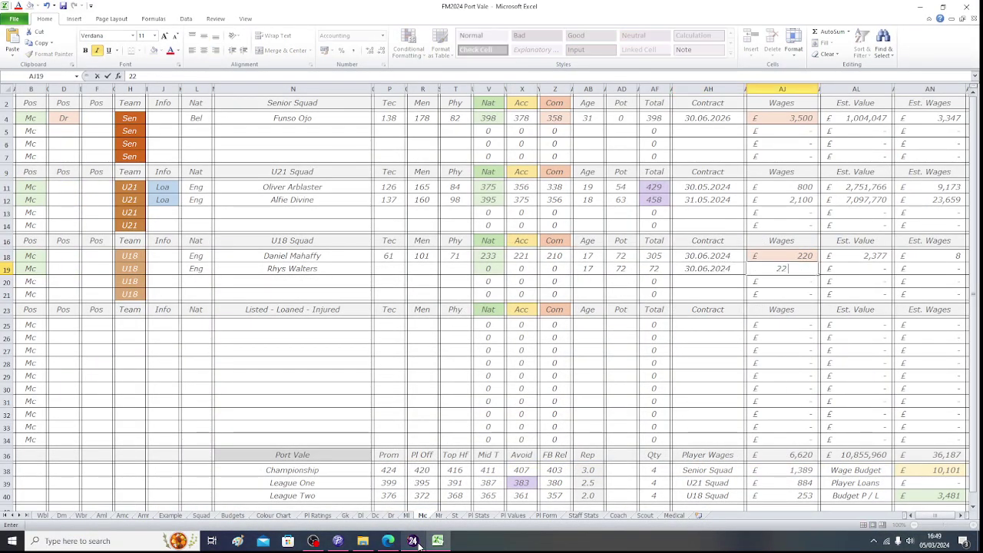
pyautogui.press('Return')
# Total the player's technical attributes from the Football Manager profile and enter 109 as Tec in row 19.
pyautogui.press('Left')
pyautogui.press('Left')
pyautogui.press('Left')
pyautogui.press('Left')
pyautogui.press('Left')
pyautogui.press('Left')
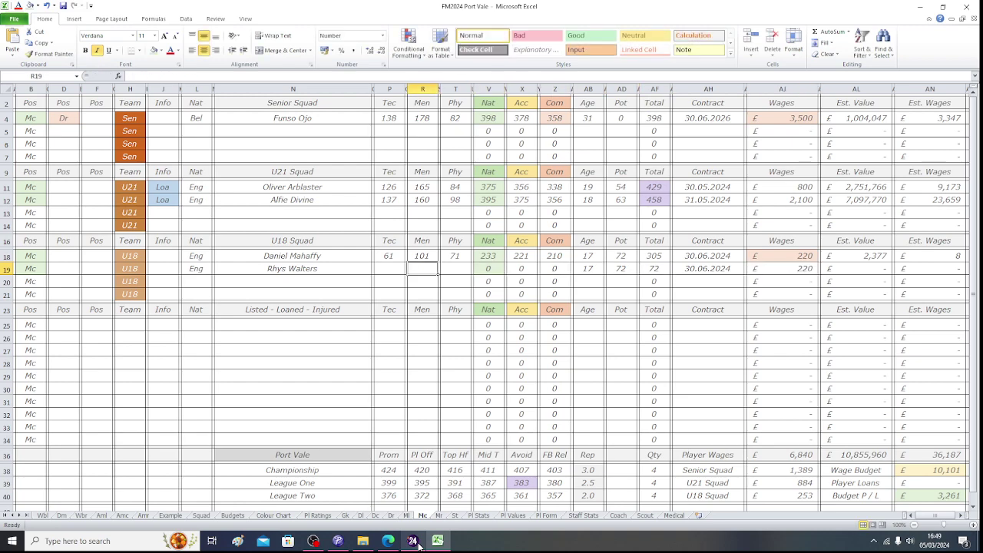
pyautogui.click(413, 542)
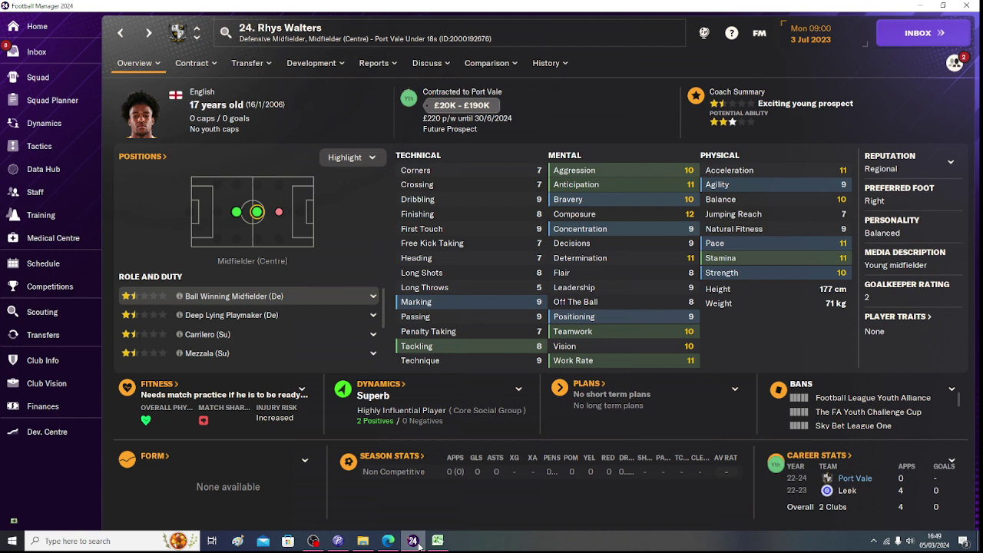
pyautogui.click(419, 545)
pyautogui.write('109')
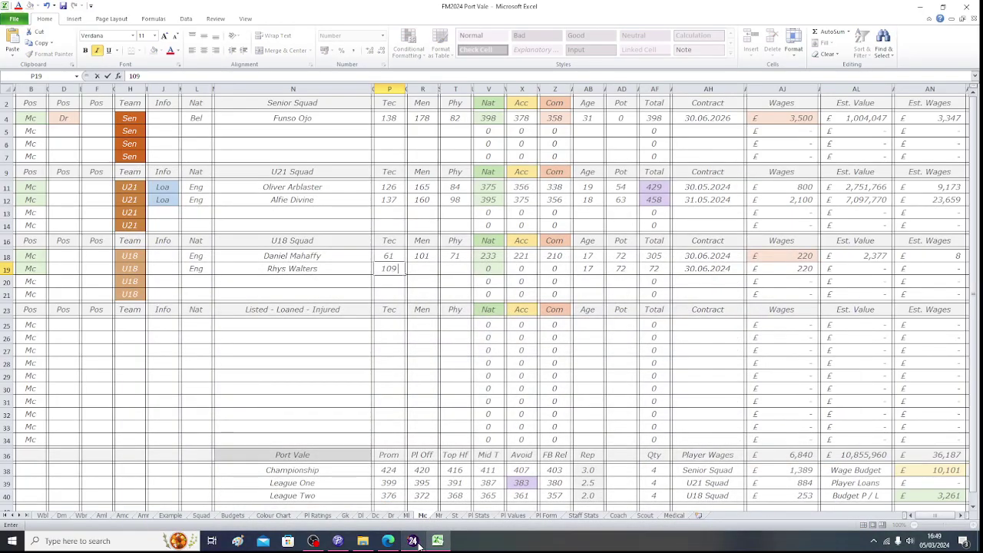
pyautogui.press('Tab')
# Total the mental and physical attributes from the Football Manager profile and enter 137 as Men and 78 as Phy in row 19.
pyautogui.click(412, 540)
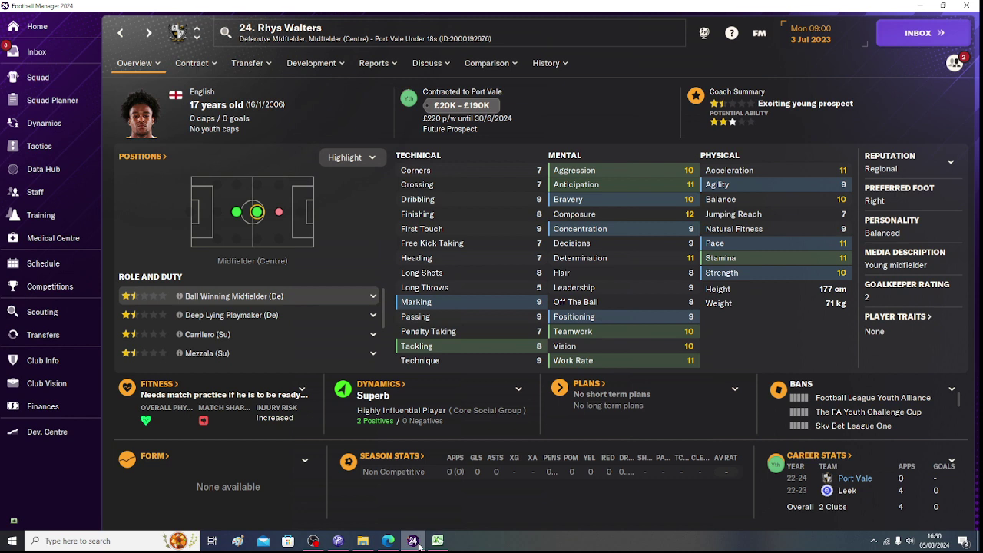
pyautogui.click(419, 546)
pyautogui.write('137')
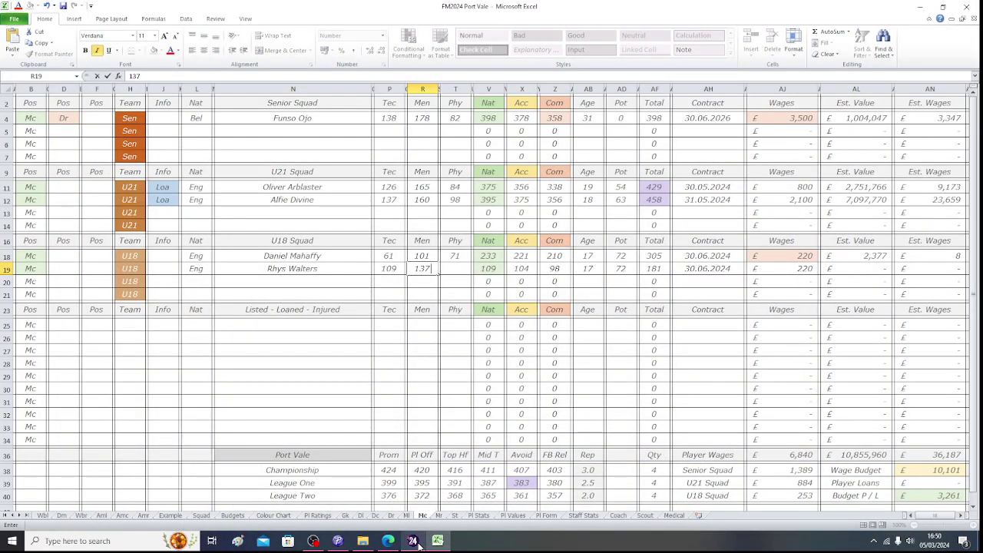
pyautogui.press('Tab')
pyautogui.click(419, 544)
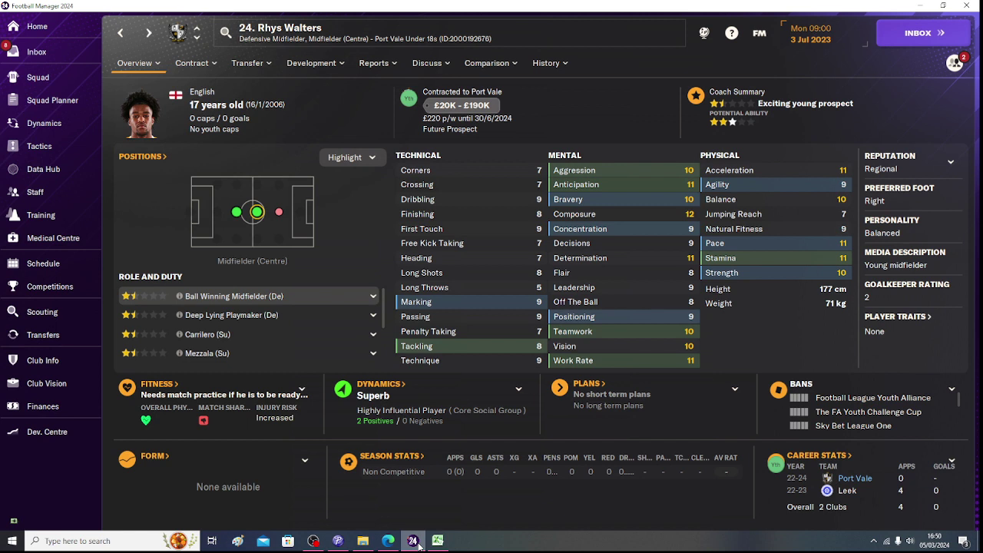
pyautogui.click(419, 544)
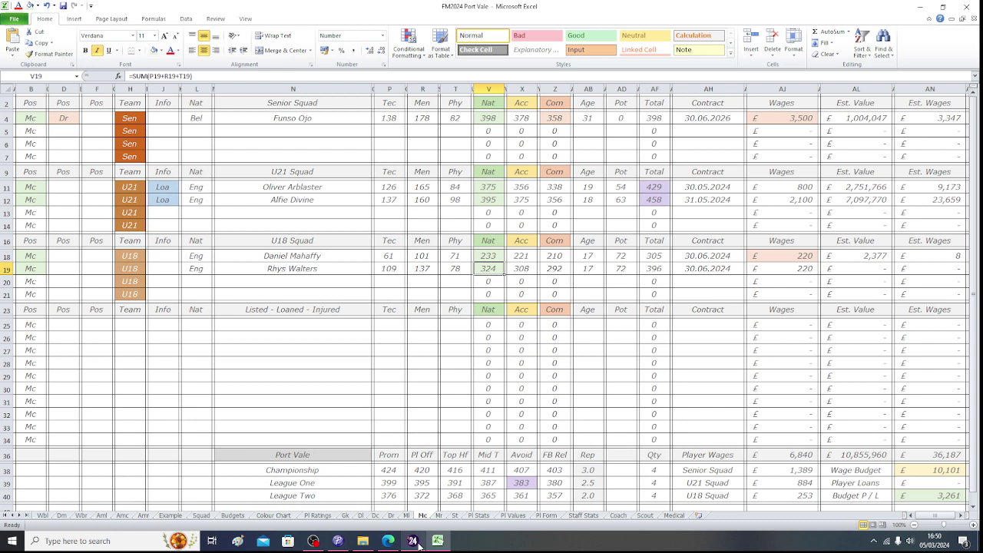
# Look up the estimated value on the Pl Values sheet that matches row 19's Nat score and age 17.
pyautogui.press('Right')
pyautogui.press('Right')
pyautogui.press('Right')
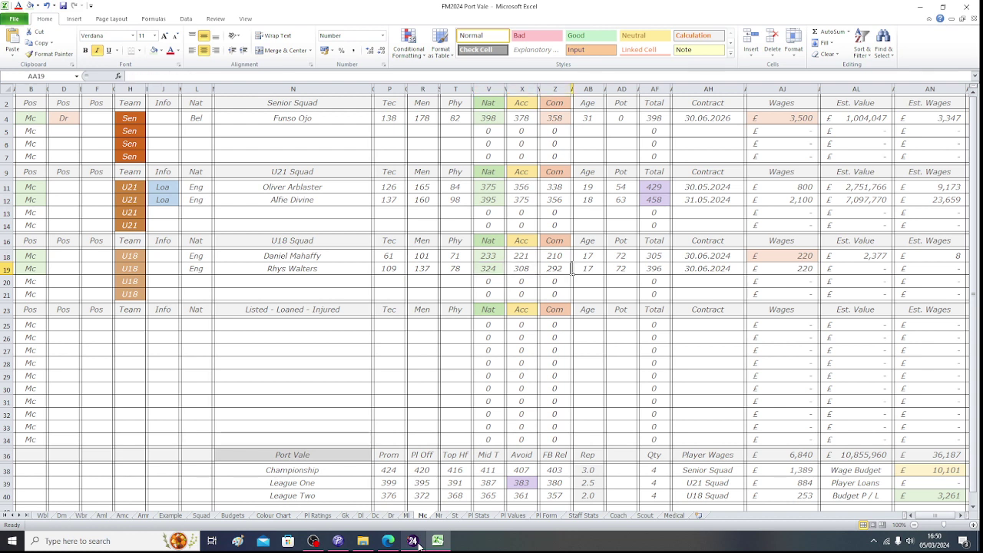
pyautogui.write('17')
pyautogui.press('Right')
pyautogui.press('Right')
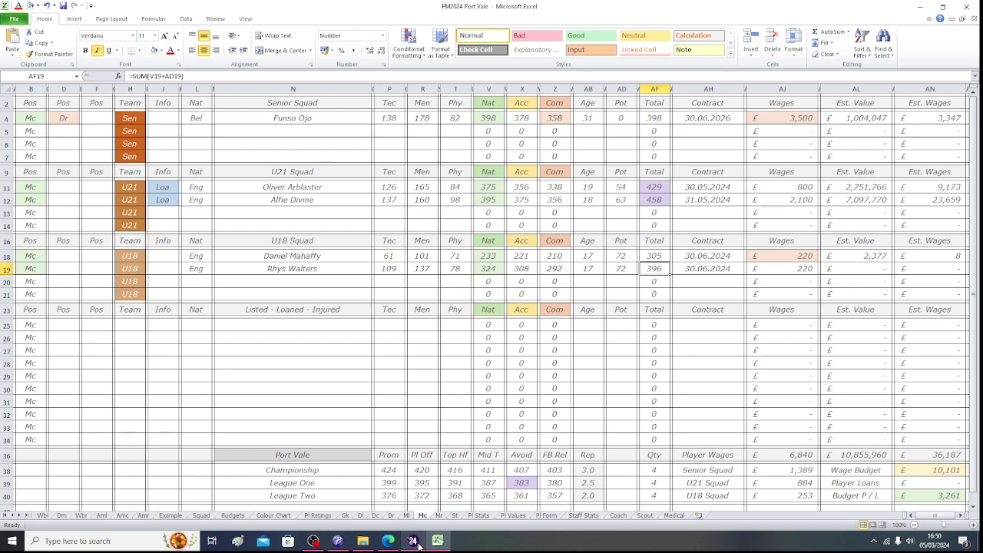
pyautogui.press('Right')
pyautogui.press('Right')
pyautogui.press('Right')
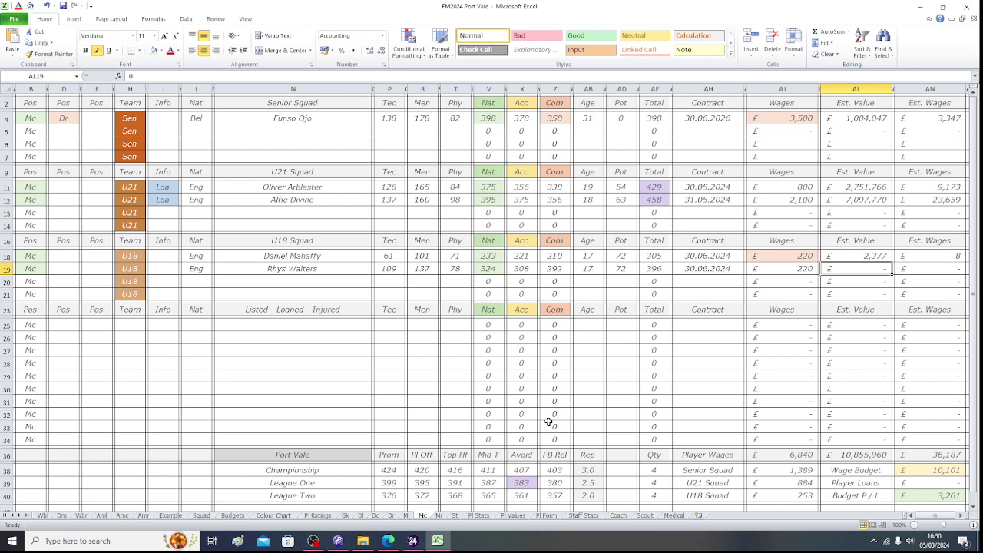
pyautogui.click(515, 516)
pyautogui.press('Left')
pyautogui.press('Left')
pyautogui.press('Left')
pyautogui.press('Left')
pyautogui.press('Left')
pyautogui.press('Left')
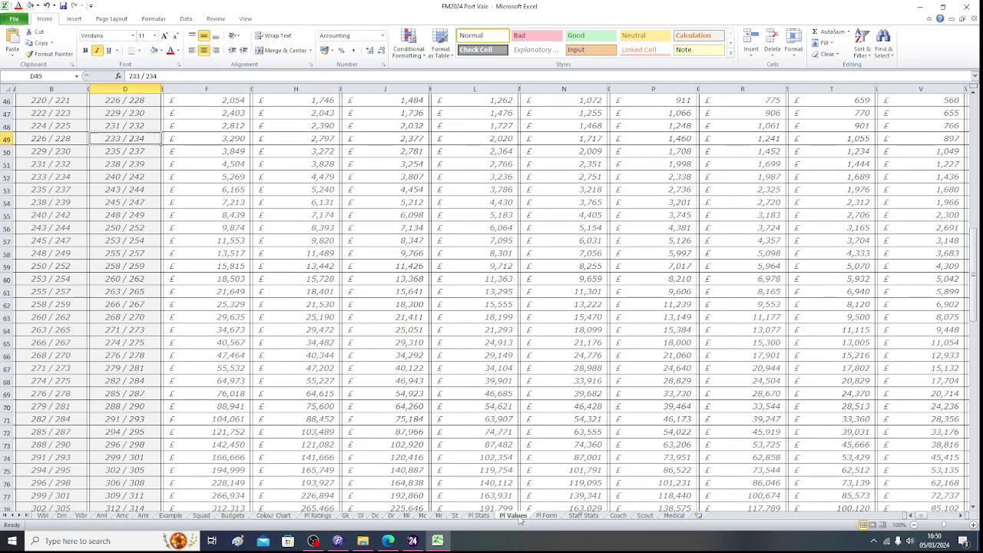
pyautogui.press('Down')
pyautogui.press('Down')
pyautogui.press('Down')
pyautogui.press('Down')
pyautogui.press('Down')
pyautogui.press('Down')
pyautogui.press('Down')
pyautogui.press('Down')
pyautogui.press('Down')
pyautogui.press('Down')
pyautogui.press('Down')
pyautogui.press('Down')
pyautogui.press('Down')
pyautogui.press('Down')
pyautogui.press('Down')
pyautogui.press('Down')
pyautogui.press('Down')
pyautogui.press('Down')
pyautogui.press('Down')
pyautogui.press('Down')
pyautogui.press('Down')
pyautogui.press('Down')
pyautogui.press('Down')
pyautogui.press('Down')
pyautogui.press('Down')
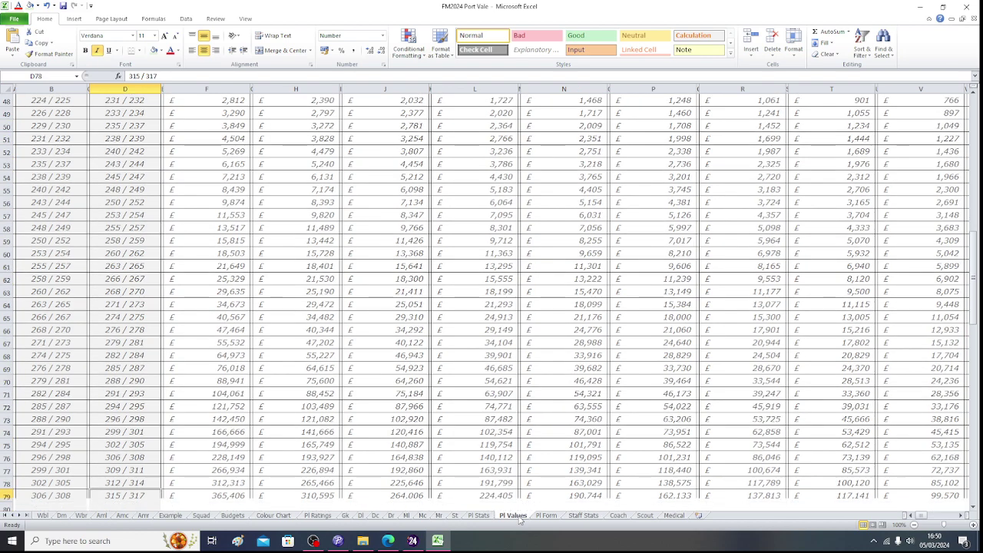
pyautogui.press('Down')
pyautogui.press('Down')
pyautogui.press('Down')
pyautogui.press('Up')
pyautogui.press('Up')
pyautogui.press('Up')
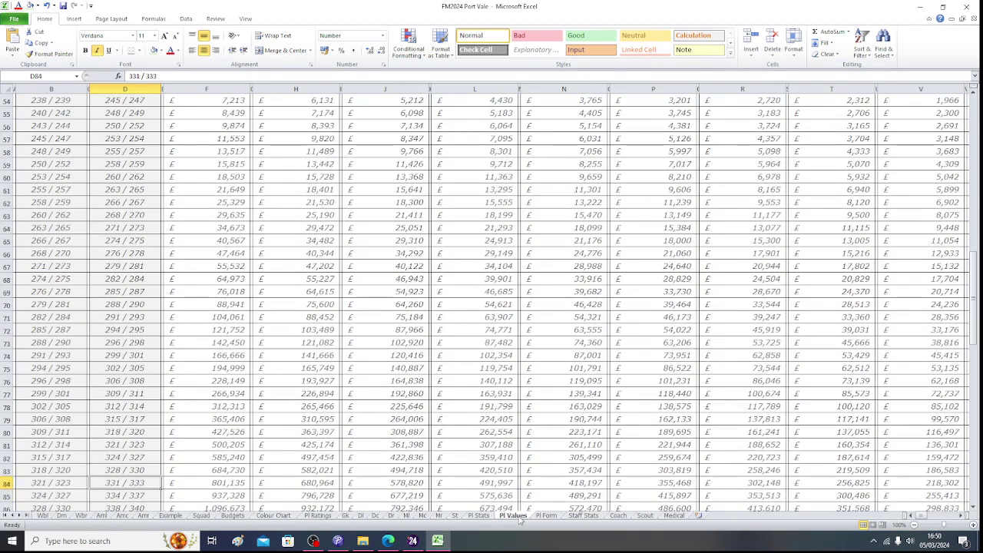
pyautogui.press('Right')
pyautogui.press('Right')
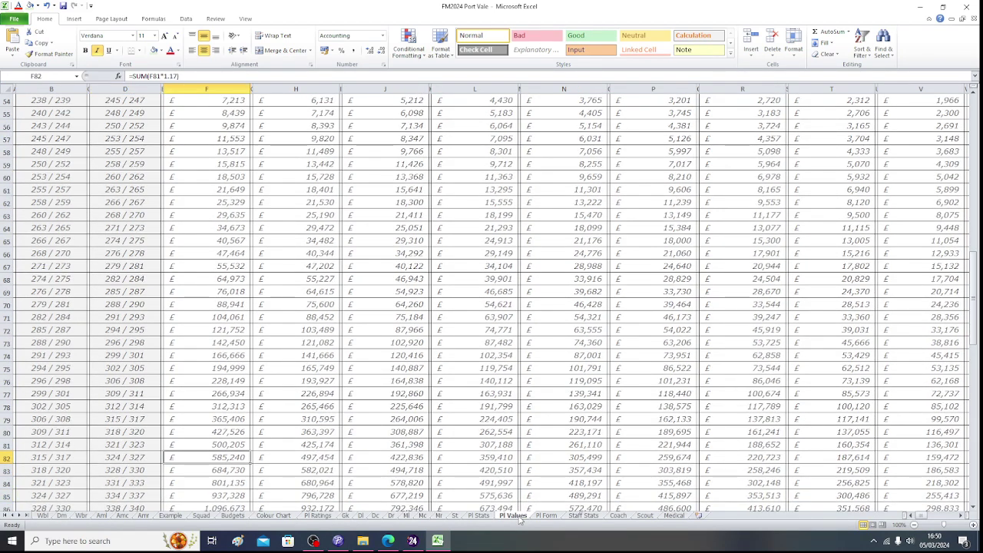
pyautogui.press('Right')
pyautogui.press('Right')
pyautogui.press('Right')
pyautogui.press('Right')
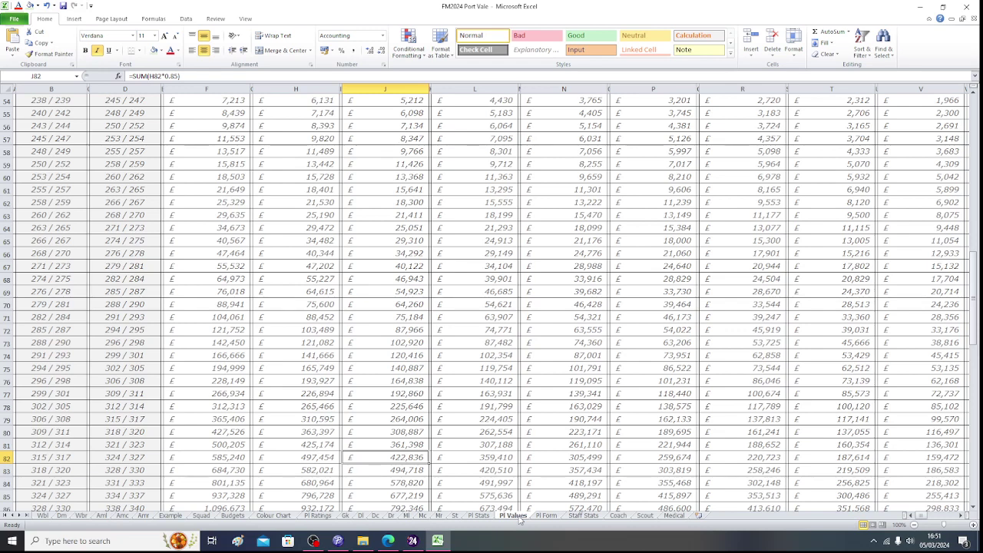
# Enter 422836 as the estimated value in row 19 of the Mc sheet and check the row's estimated and actual wages.
pyautogui.click(424, 517)
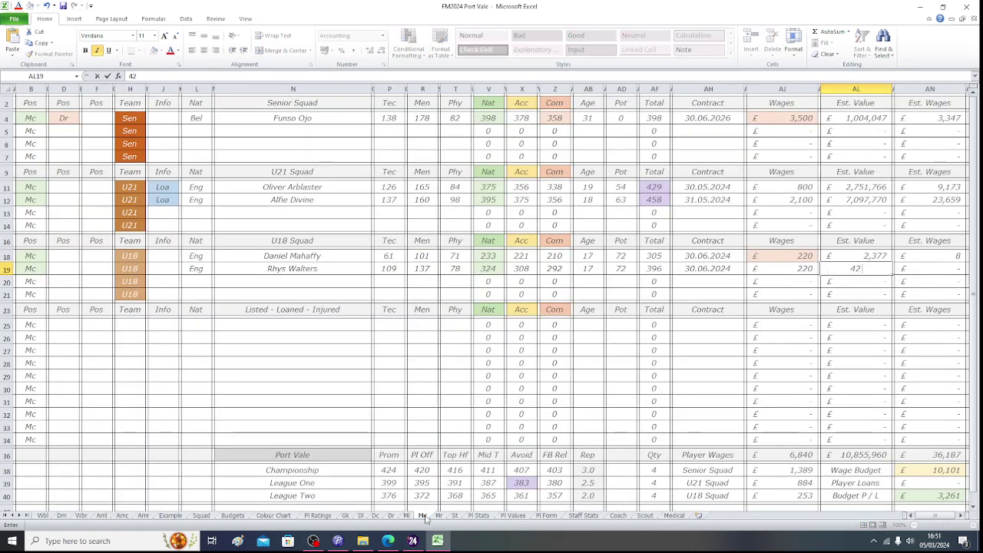
pyautogui.write('422836')
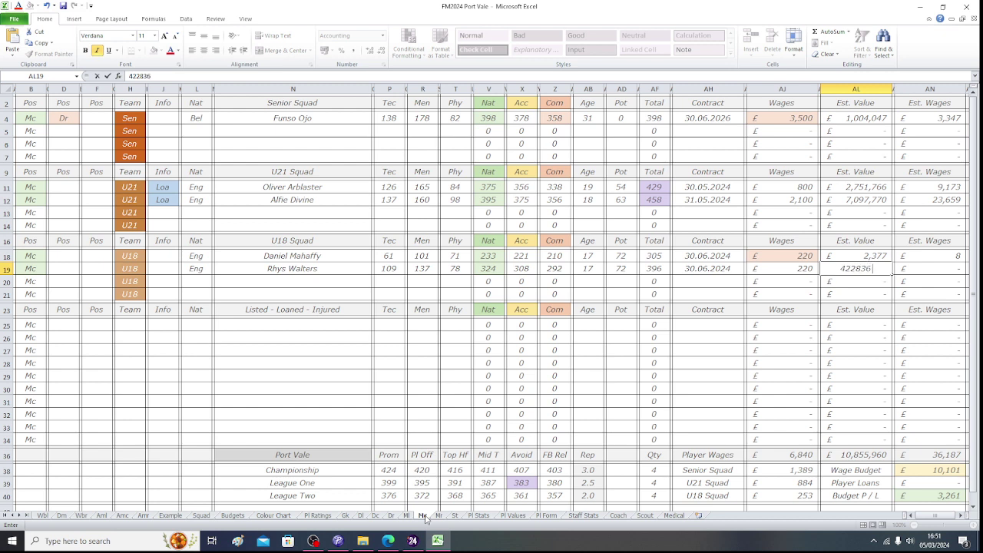
pyautogui.press('Return')
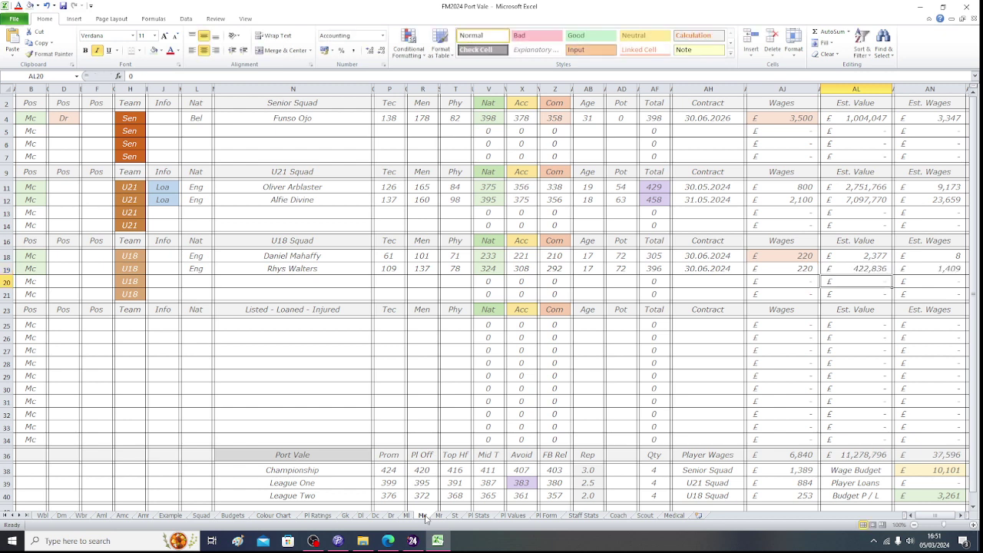
pyautogui.press('Right')
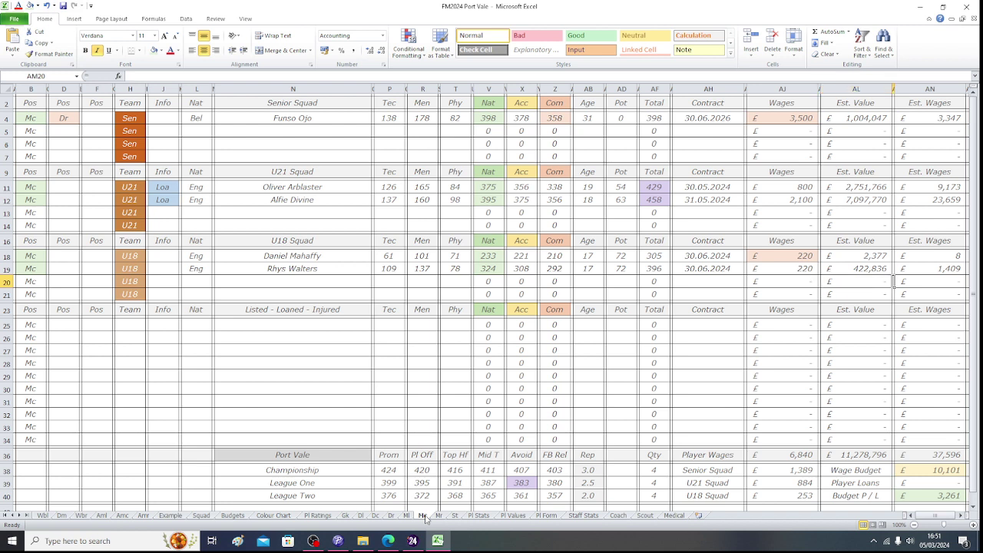
pyautogui.press('Up')
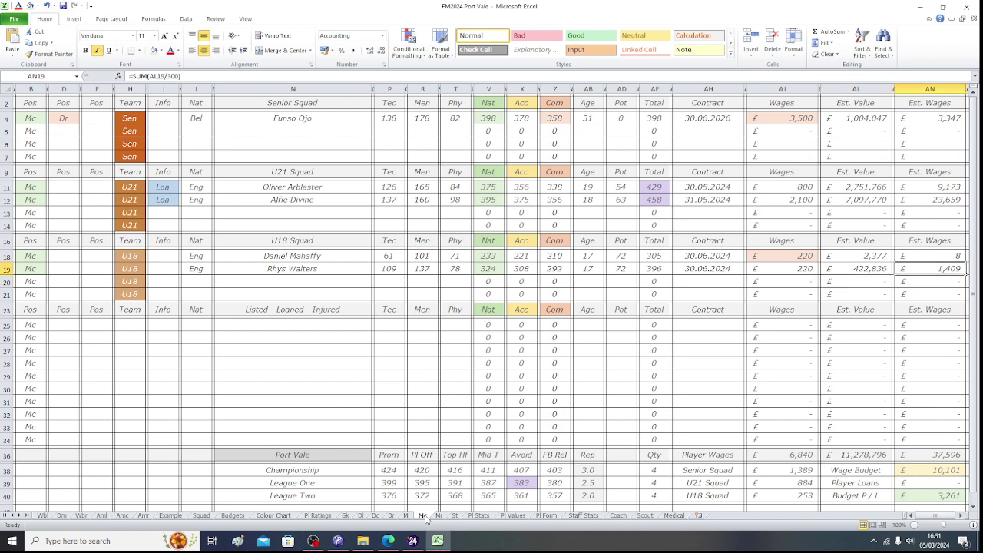
pyautogui.press('Left')
pyautogui.press('Left')
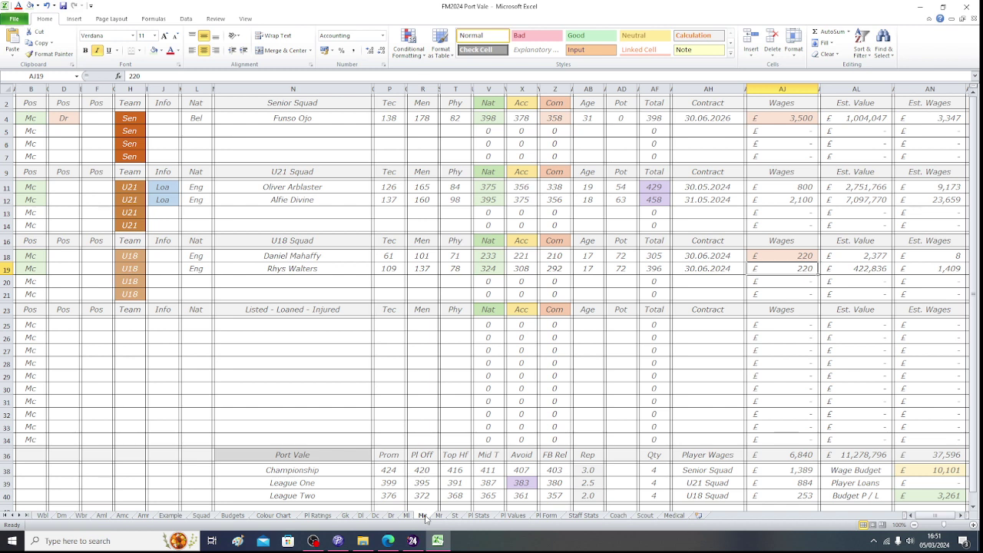
# Go to the empty name cell in row 20 of the U18 squad.
pyautogui.press('Down')
pyautogui.press('Left')
pyautogui.press('Left')
pyautogui.press('Left')
pyautogui.press('Left')
pyautogui.press('Left')
pyautogui.press('Left')
pyautogui.press('Left')
pyautogui.press('Left')
pyautogui.press('Left')
pyautogui.press('Left')
pyautogui.press('Left')
pyautogui.press('Left')
pyautogui.press('Left')
pyautogui.press('Left')
pyautogui.press('Left')
pyautogui.press('Left')
pyautogui.press('Left')
pyautogui.press('Left')
pyautogui.press('Left')
pyautogui.press('Left')
pyautogui.press('Left')
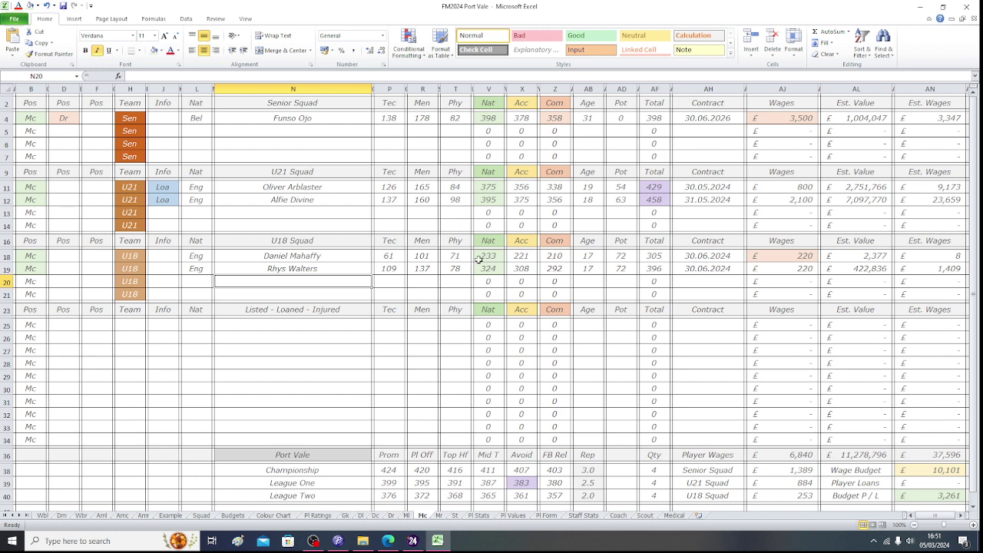
pyautogui.click(415, 545)
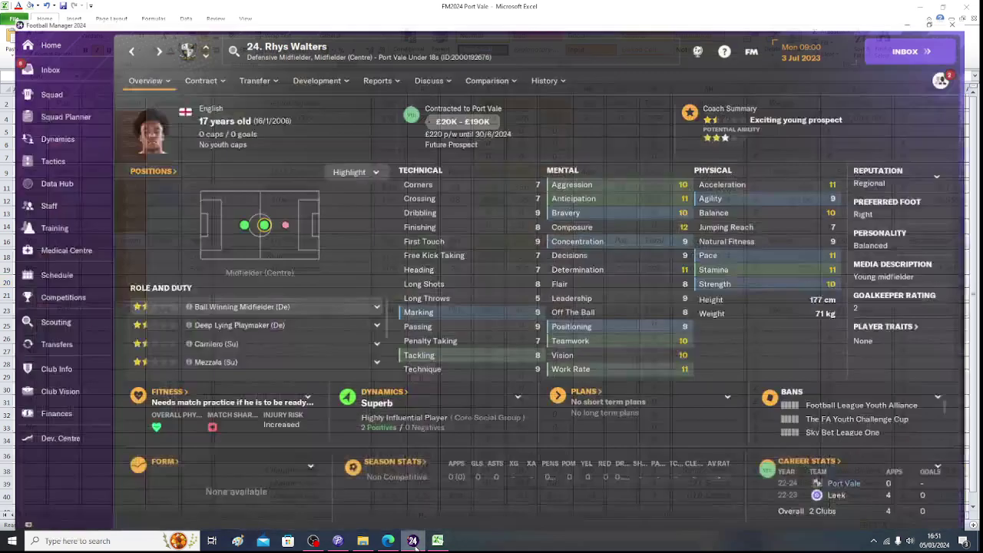
pyautogui.click(119, 36)
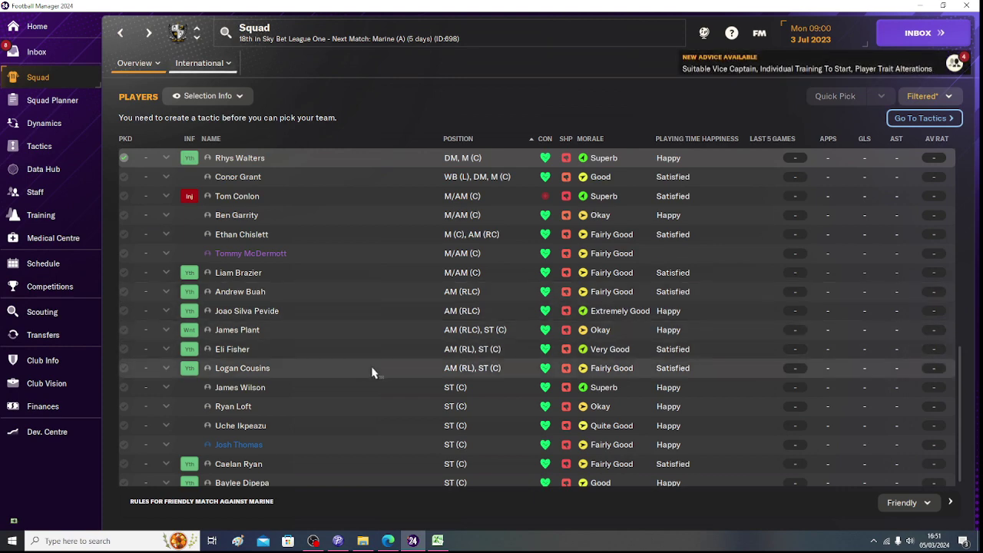
pyautogui.click(254, 178)
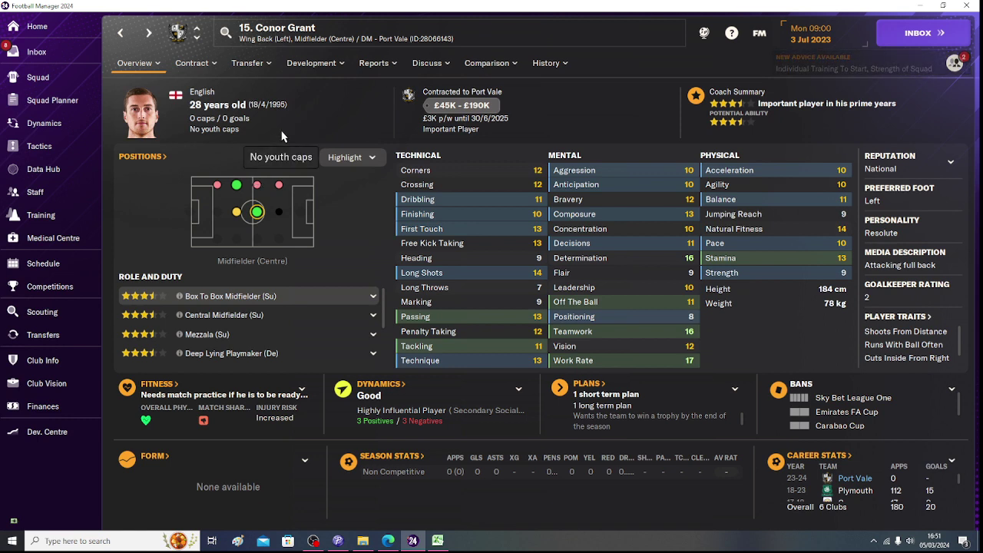
# Check Conor Grant's playing positions, switch to Excel and enter his name in row 5 of the Senior Squad.
pyautogui.moveTo(263, 215)
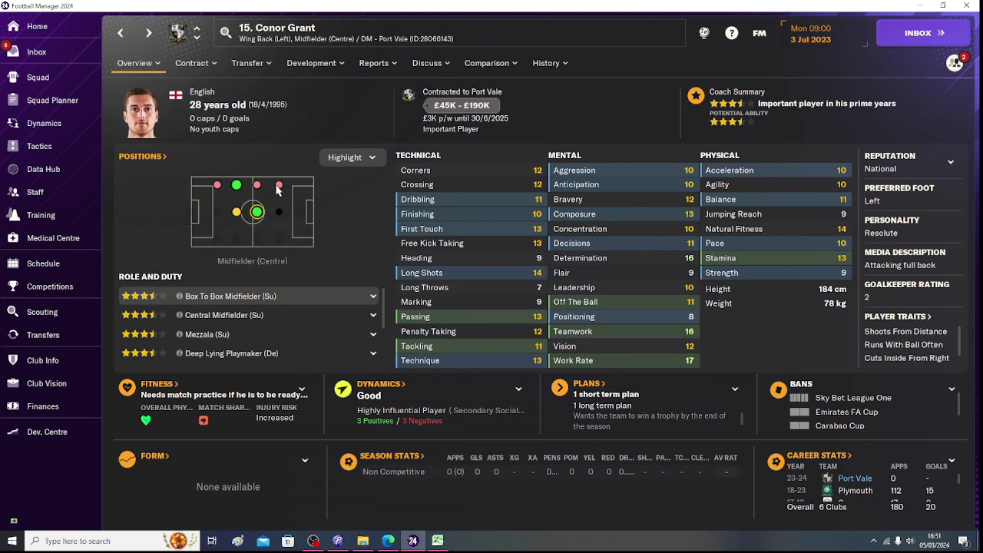
pyautogui.moveTo(279, 190)
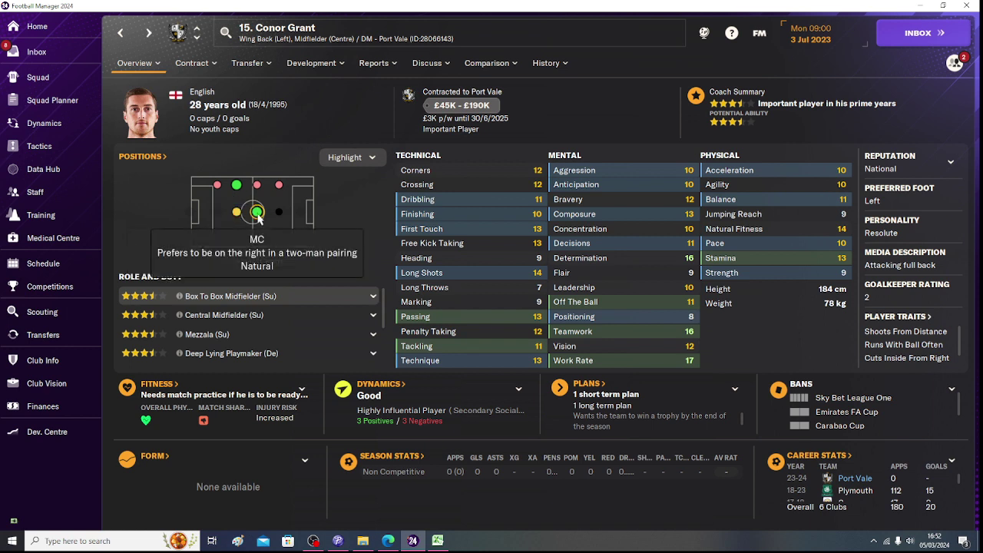
pyautogui.click(441, 546)
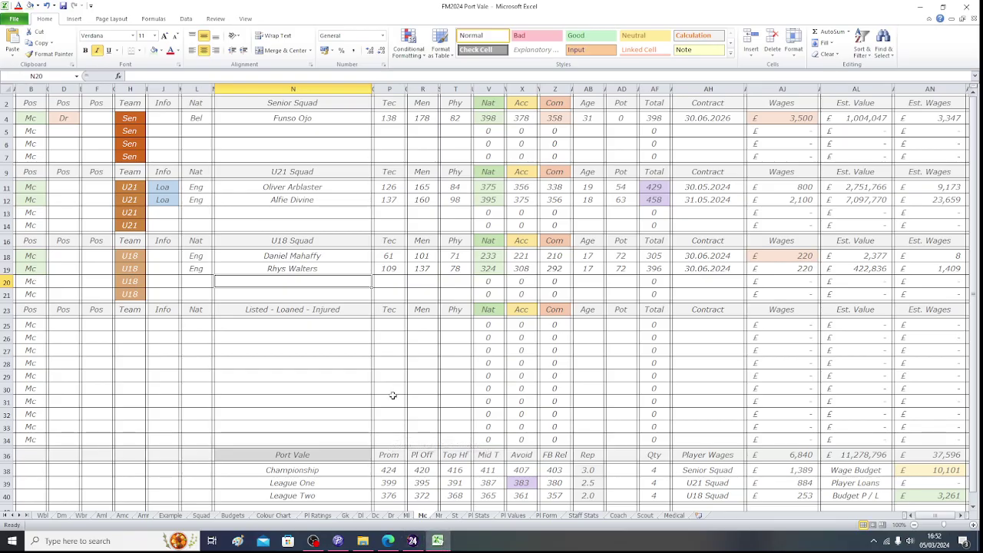
pyautogui.click(255, 129)
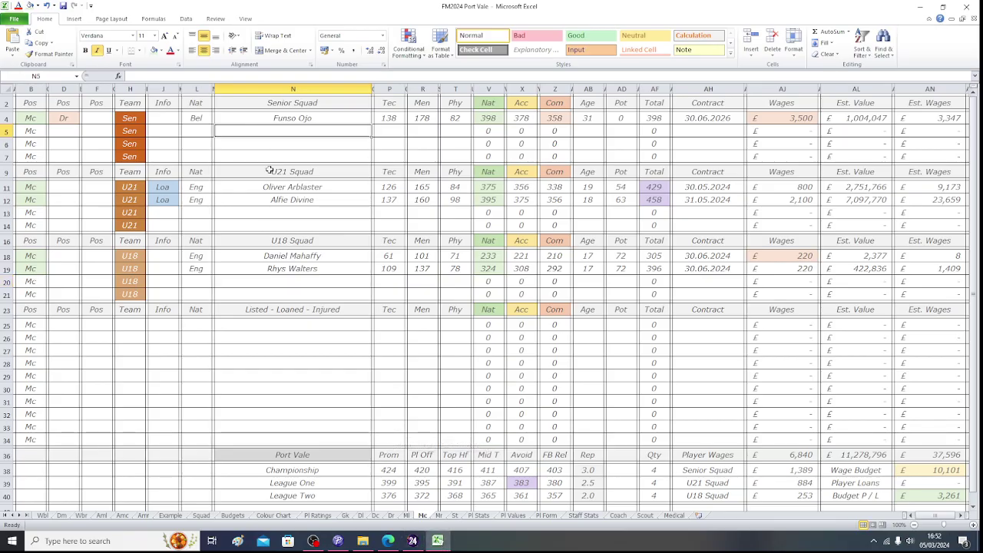
pyautogui.write('Con')
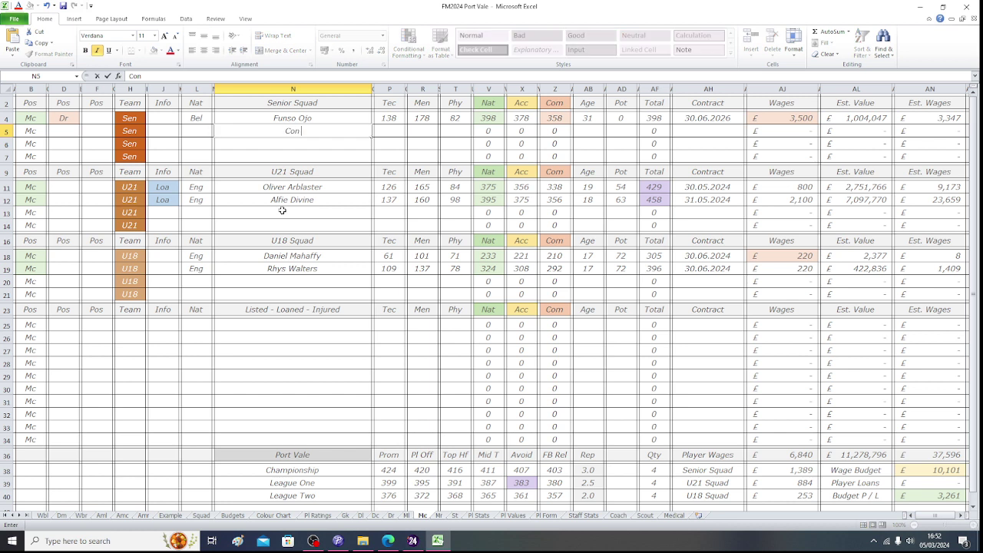
pyautogui.write('or Grant')
pyautogui.press('Left')
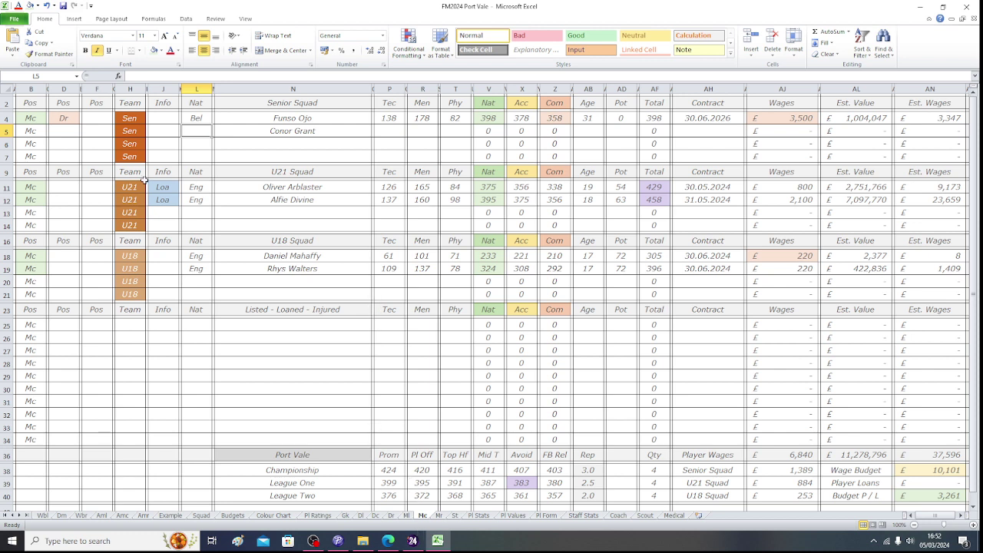
pyautogui.click(29, 130)
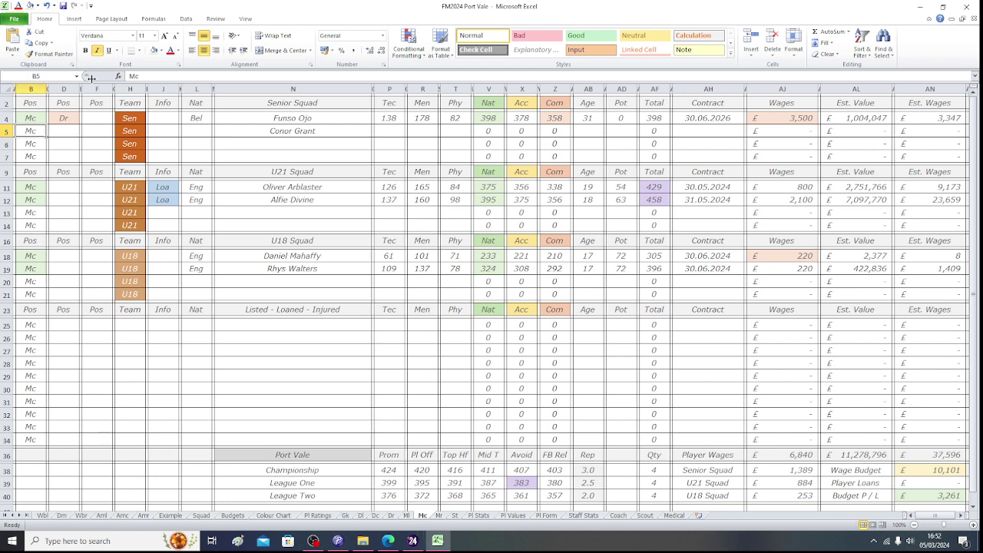
pyautogui.click(162, 51)
pyautogui.click(173, 157)
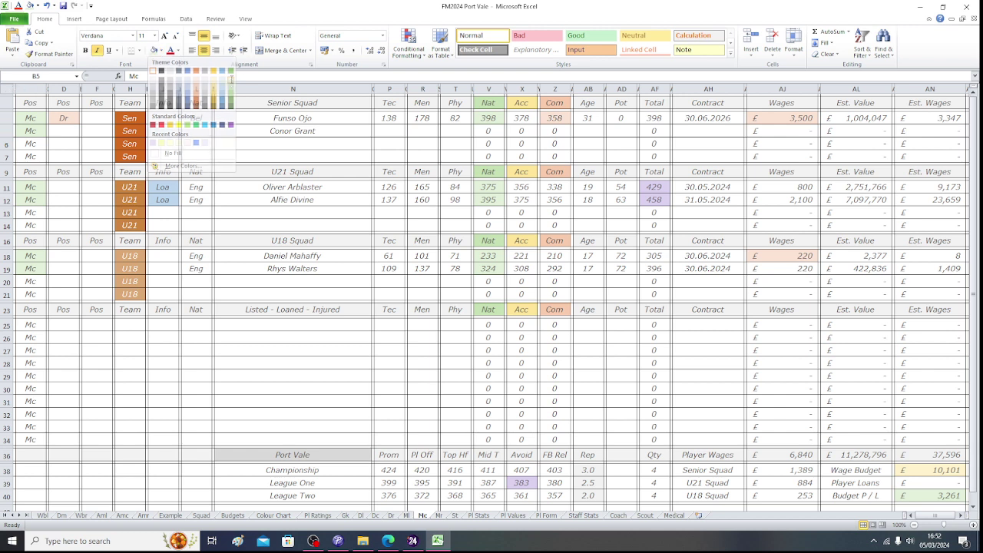
pyautogui.click(490, 132)
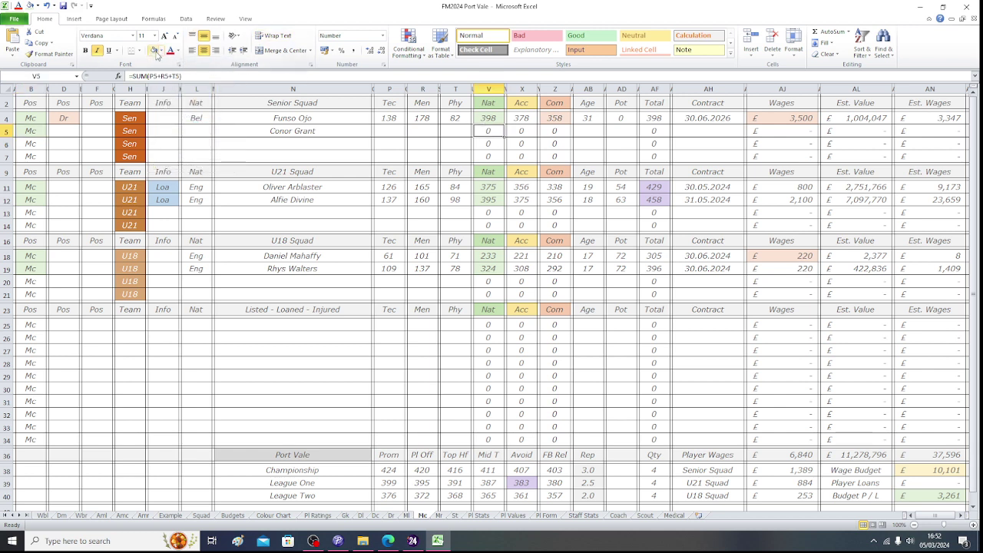
# Recheck the positions in Football Manager, return to Excel and enter Dl and Ml as row 5's additional positions.
pyautogui.click(413, 541)
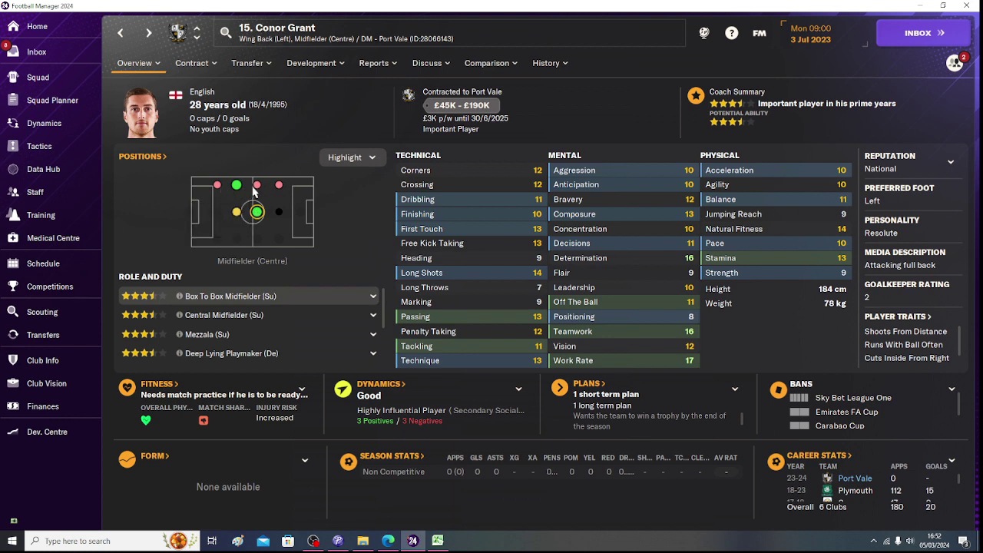
pyautogui.hotkey('alt', 'Tab')
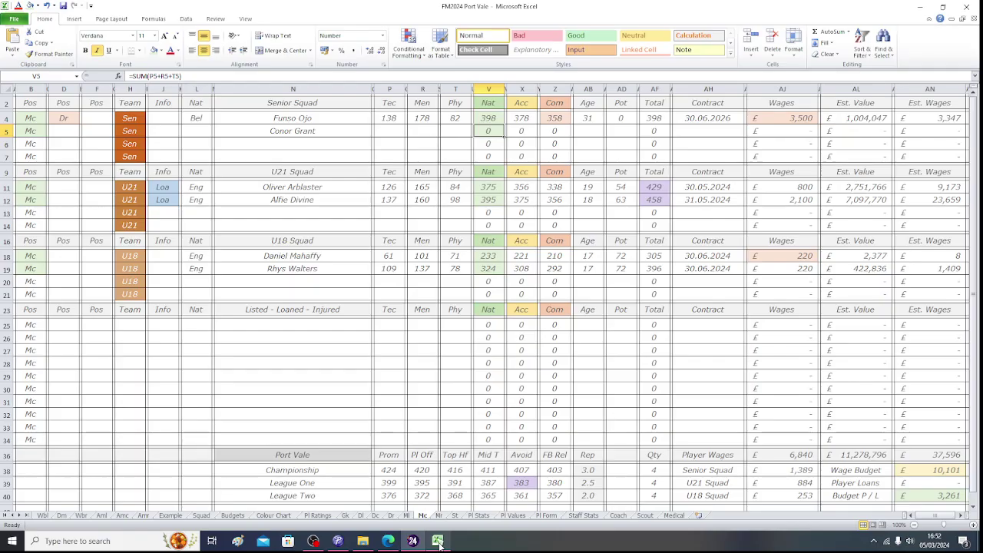
pyautogui.click(57, 131)
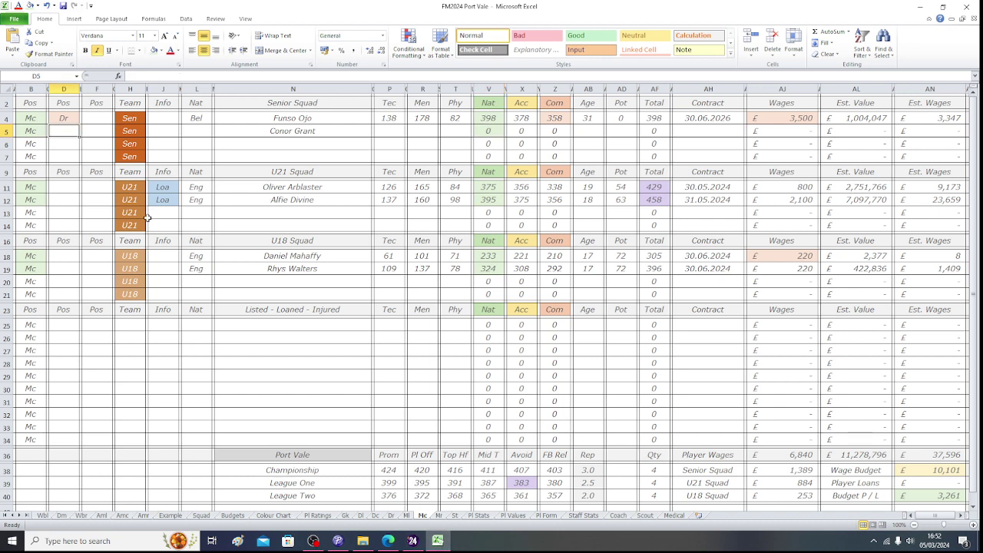
pyautogui.write('Dl')
pyautogui.press('Tab')
pyautogui.press('Tab')
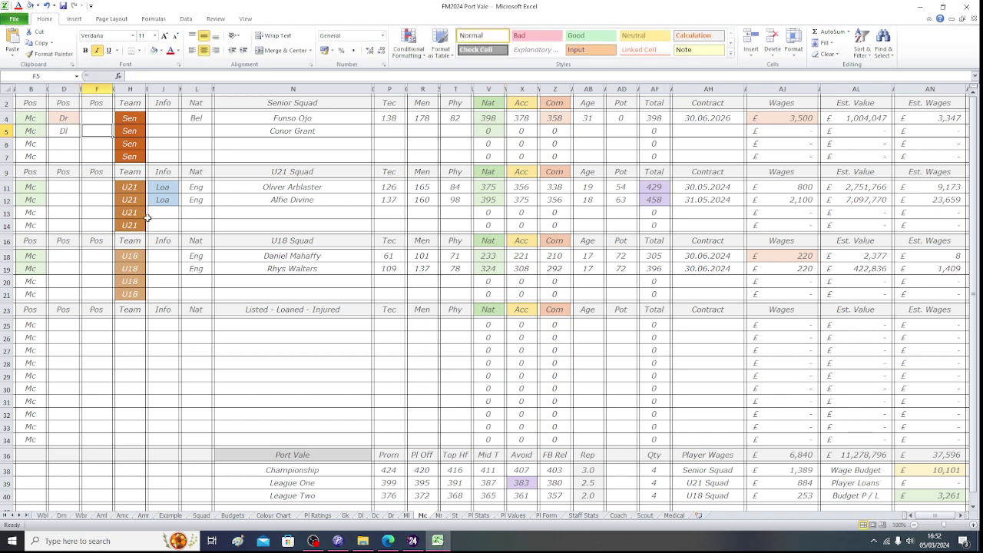
pyautogui.write('Ml')
pyautogui.hotkey('shift', 'Tab')
pyautogui.hotkey('shift', 'Tab')
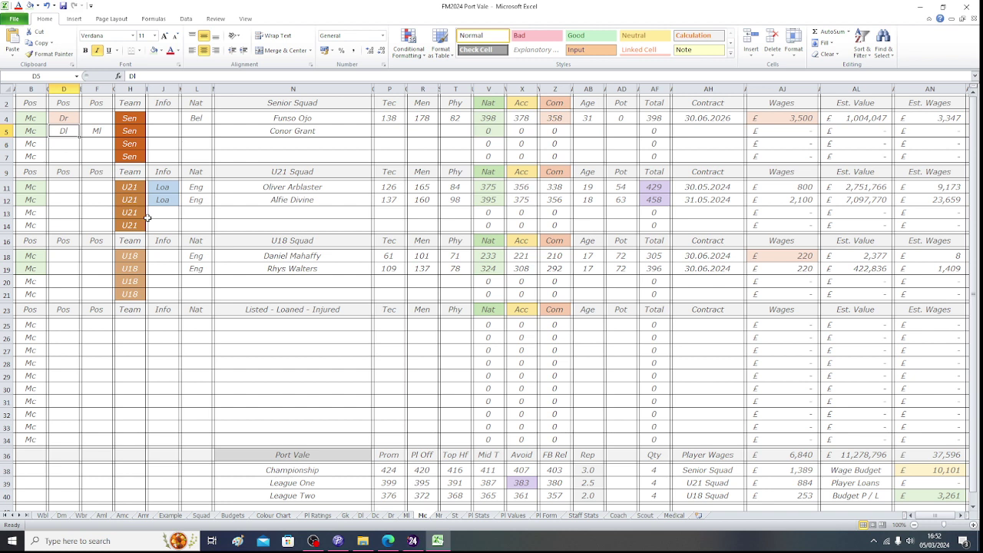
# Shade the Dl and Ml position cells in row 5 light orange.
pyautogui.click(161, 51)
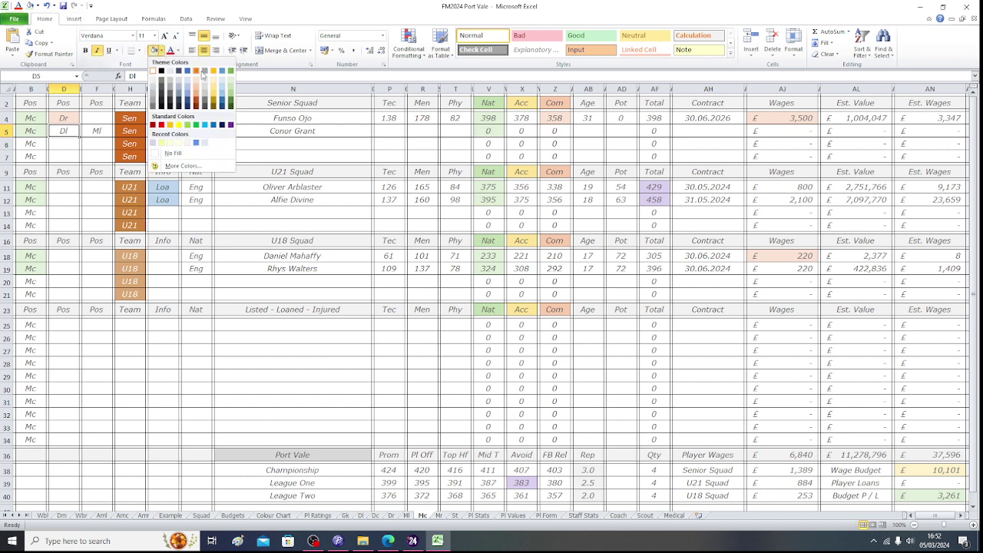
pyautogui.click(197, 79)
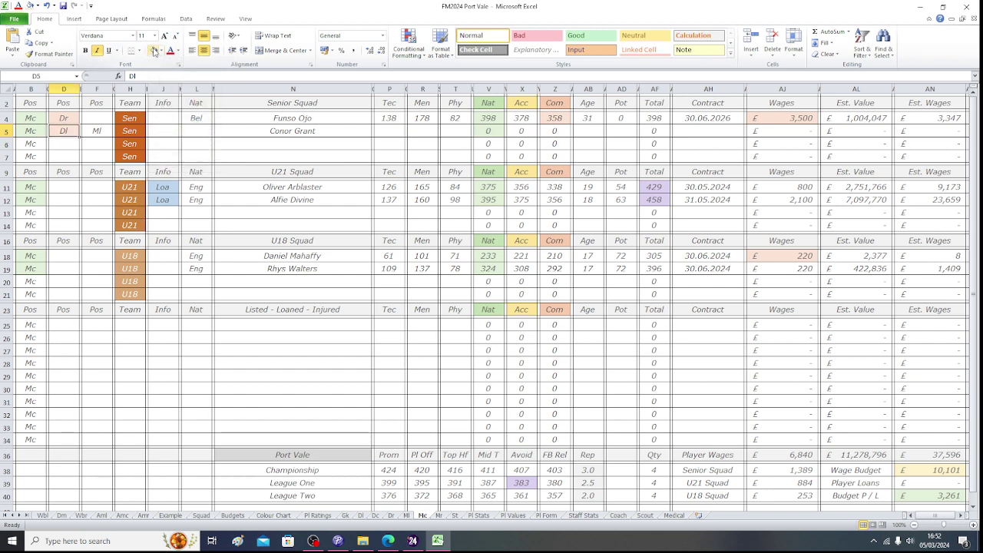
pyautogui.press('Tab')
pyautogui.press('F4')
pyautogui.hotkey('ctrl', 'Right')
pyautogui.hotkey('ctrl', 'Right')
pyautogui.hotkey('ctrl', 'Right')
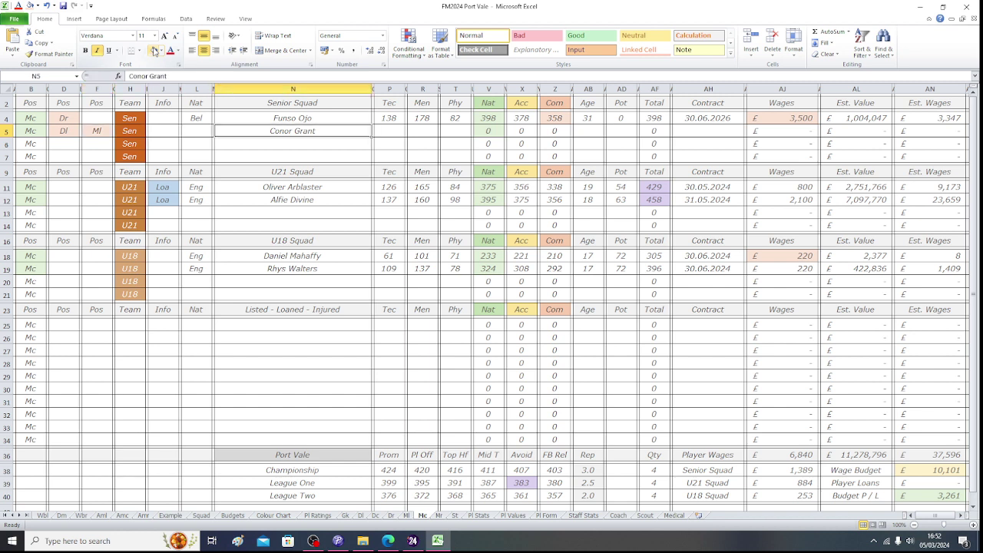
pyautogui.press('Right')
pyautogui.press('Right')
pyautogui.press('Right')
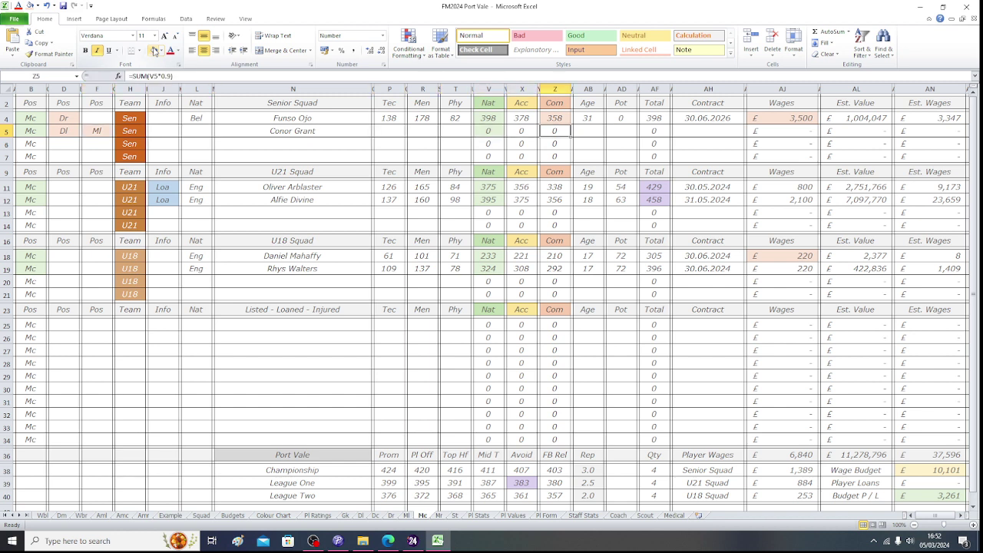
pyautogui.click(154, 51)
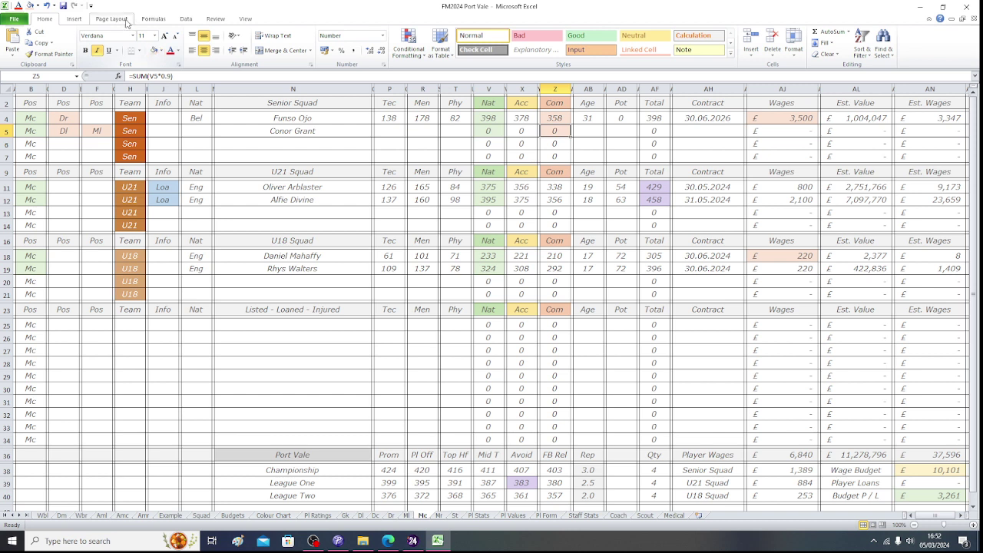
# Review how Funso Ojo's second position relates to his Nat, Acc and Com scores in row 4.
pyautogui.click(66, 119)
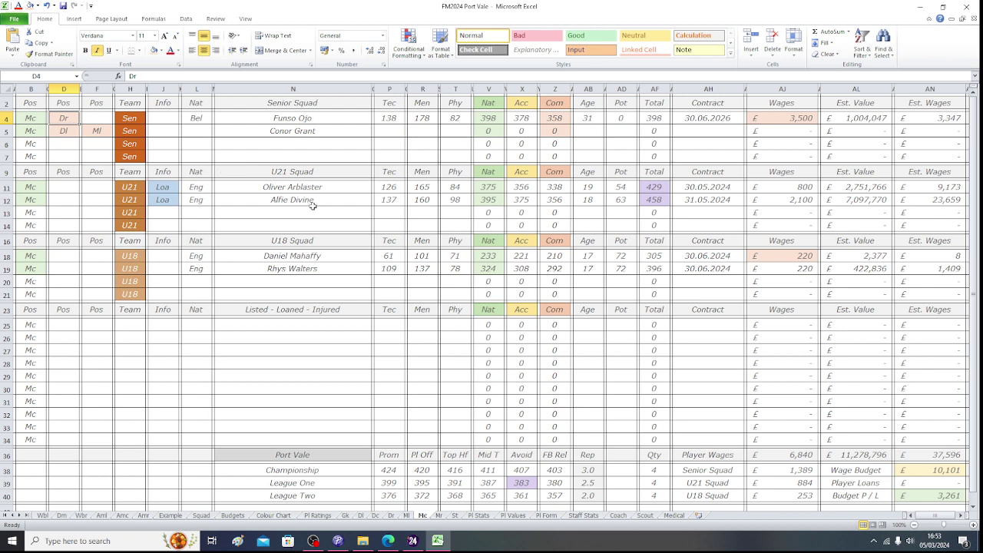
pyautogui.click(484, 119)
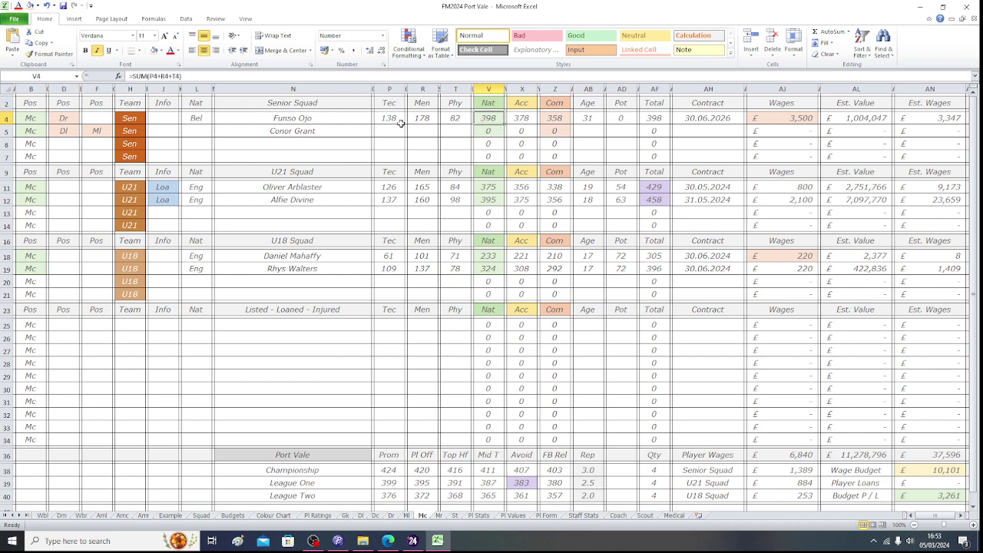
pyautogui.press('Right')
pyautogui.press('Right')
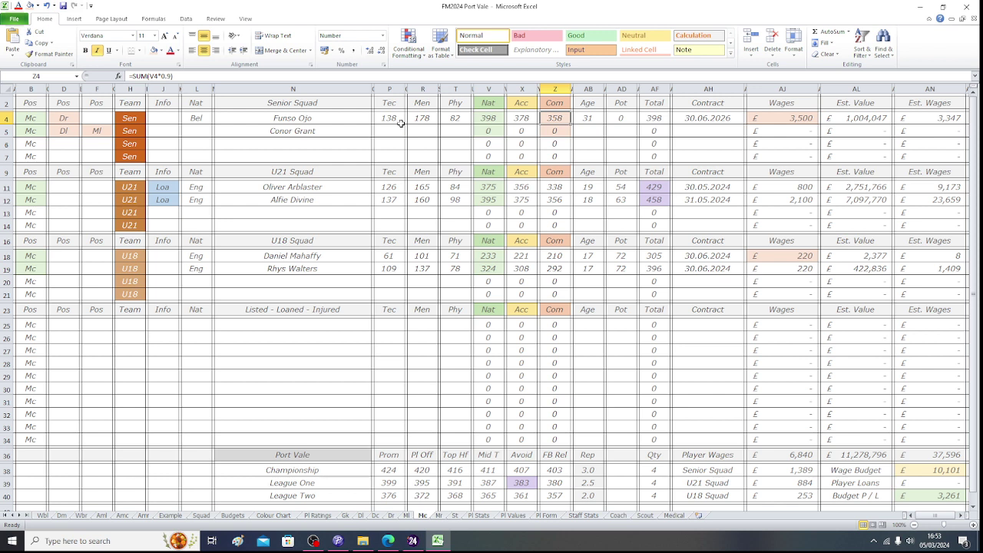
# Check Conor Grant's nationality in Football Manager and enter Eng in the Nat cell before his name in row 5.
pyautogui.press('Down')
pyautogui.press('Left')
pyautogui.press('Left')
pyautogui.press('Left')
pyautogui.press('Left')
pyautogui.press('Left')
pyautogui.press('Left')
pyautogui.press('Left')
pyautogui.press('Left')
pyautogui.press('Left')
pyautogui.press('Left')
pyautogui.press('Left')
pyautogui.press('Left')
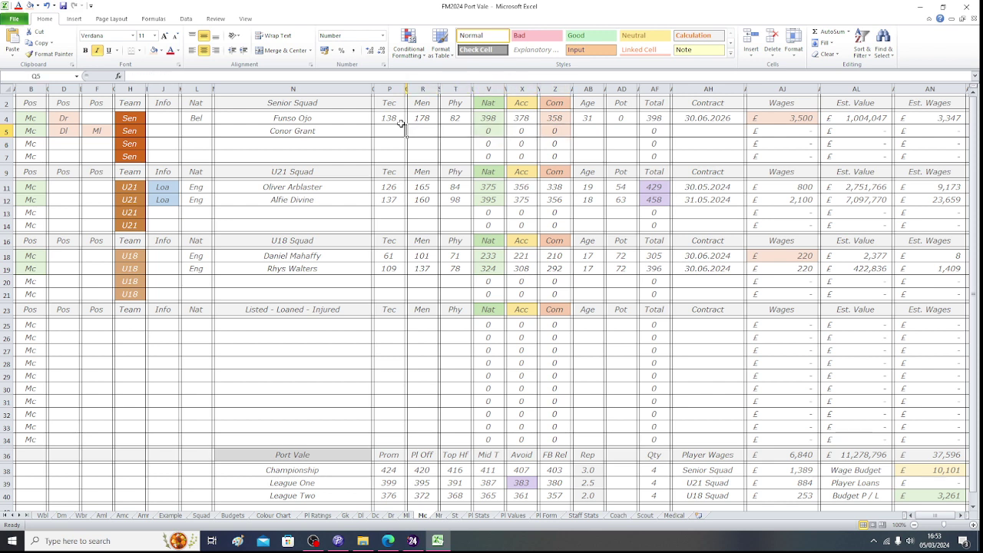
pyautogui.press('Left')
pyautogui.press('Left')
pyautogui.press('Right')
pyautogui.press('Right')
pyautogui.click(412, 541)
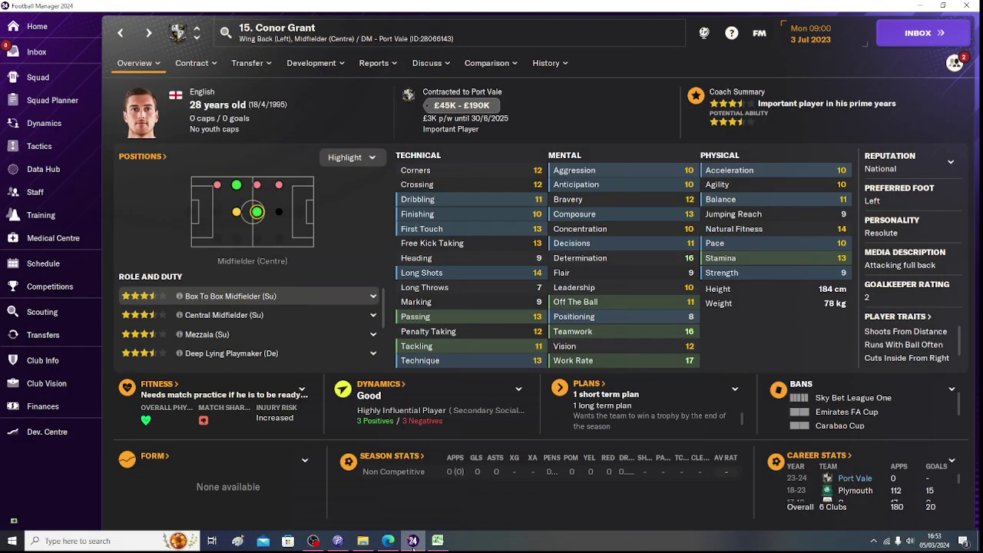
pyautogui.click(412, 541)
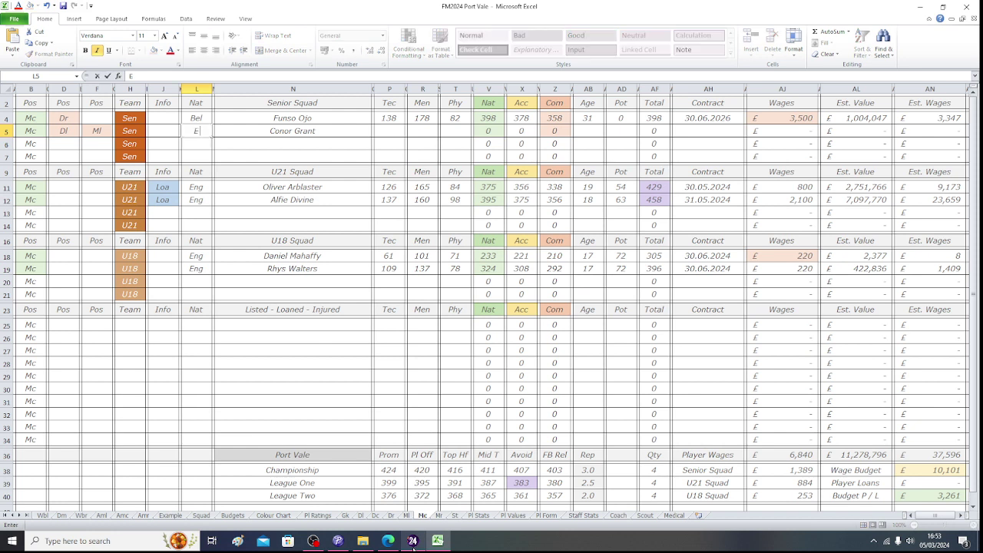
pyautogui.write('ng')
# Enter 28 as Conor Grant's age and 0 as his potential in row 5.
pyautogui.press('Tab')
pyautogui.press('Tab')
pyautogui.press('Tab')
pyautogui.press('Tab')
pyautogui.press('Tab')
pyautogui.press('Tab')
pyautogui.press('Tab')
pyautogui.press('Tab')
pyautogui.press('Tab')
pyautogui.press('Tab')
pyautogui.press('Tab')
pyautogui.press('Tab')
pyautogui.press('Tab')
pyautogui.press('Tab')
pyautogui.press('Tab')
pyautogui.press('Tab')
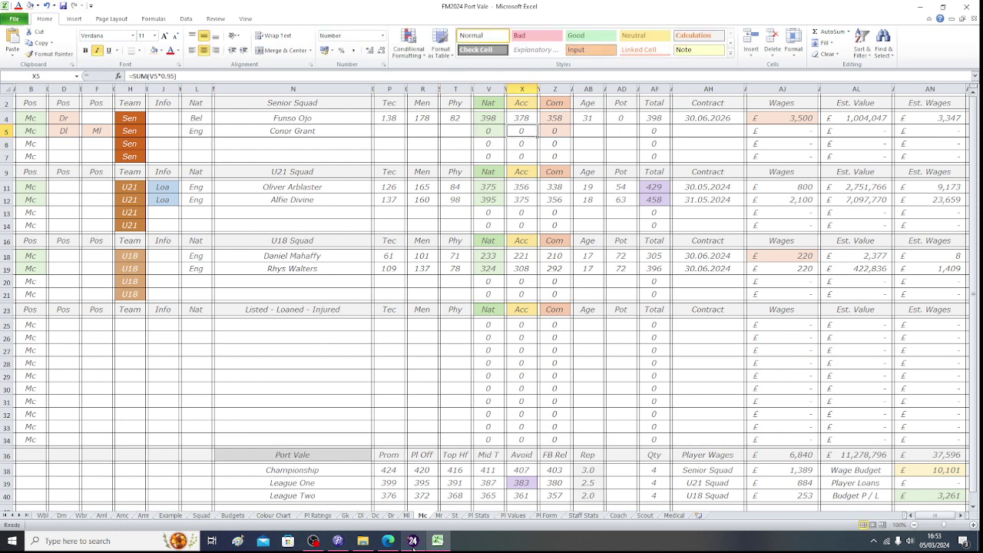
pyautogui.write('28')
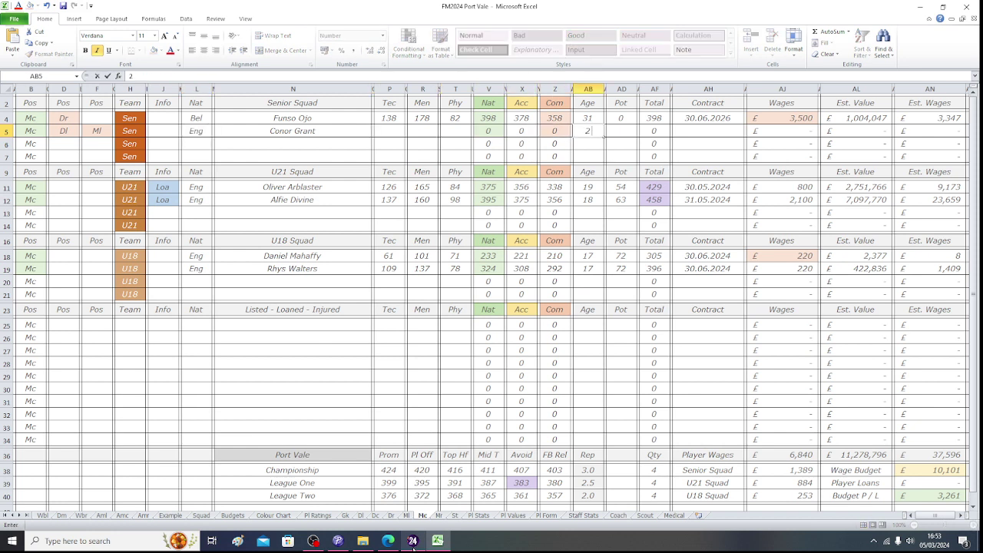
pyautogui.press('Tab')
pyautogui.press('Tab')
pyautogui.write('0')
pyautogui.press('Tab')
pyautogui.press('Tab')
pyautogui.press('Tab')
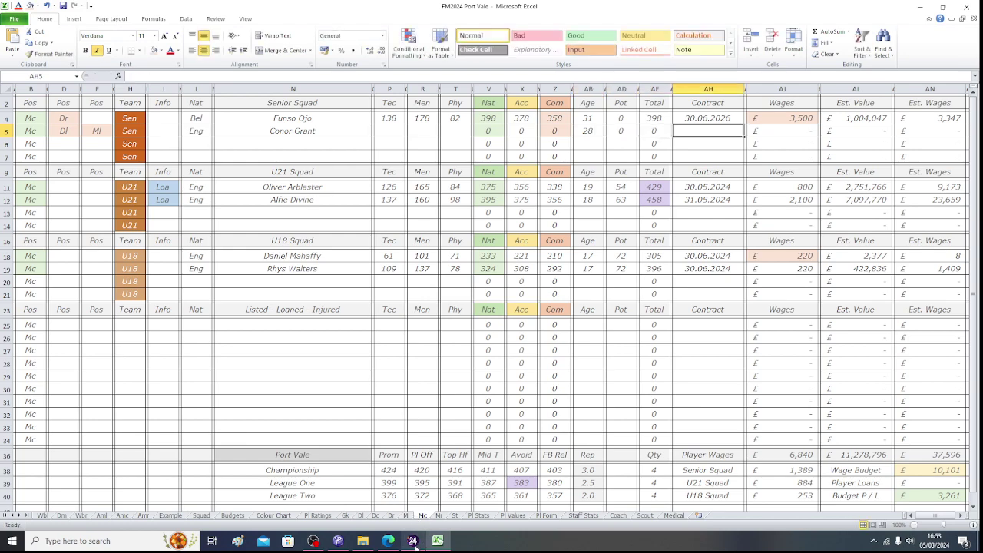
# Check the contract expiry on the Football Manager profile and enter 30.06.2025 as row 5's contract date.
pyautogui.click(412, 542)
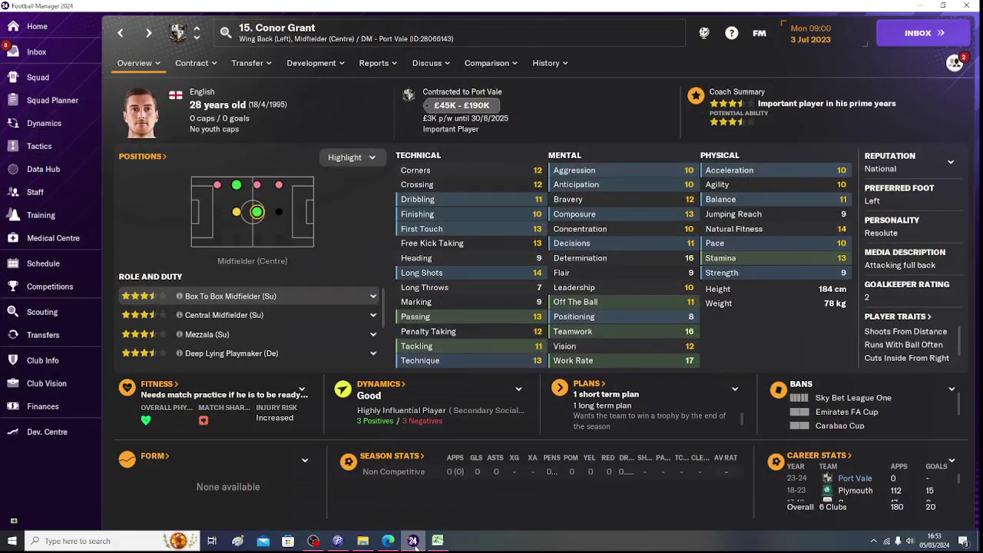
pyautogui.click(415, 547)
pyautogui.write('30.0')
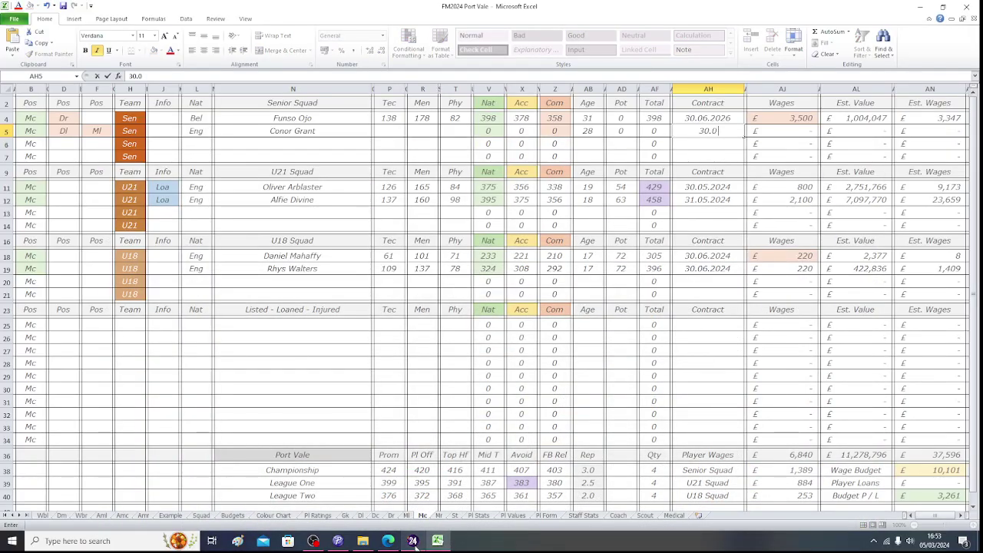
pyautogui.write('6.2025')
pyautogui.press('Tab')
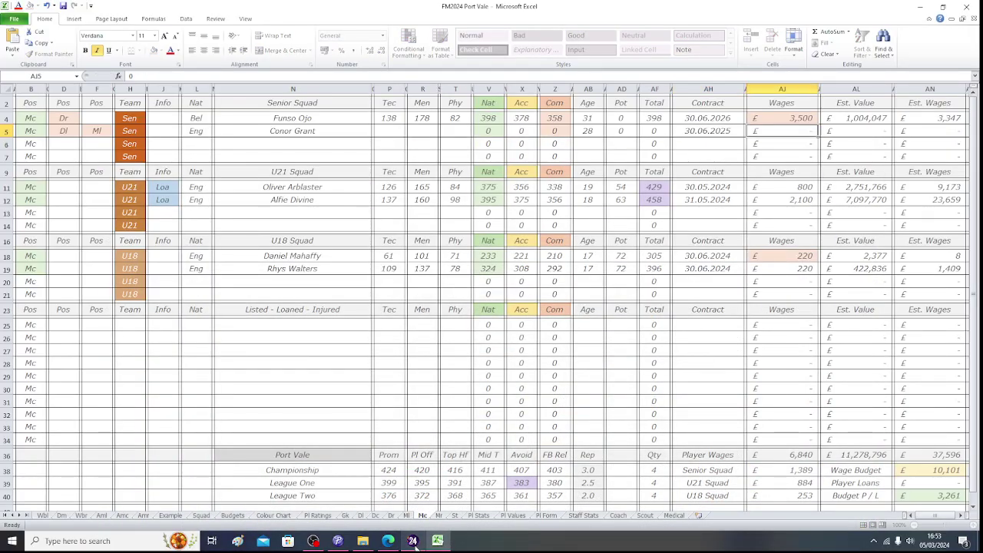
# Check the weekly wage on the Football Manager profile and enter 3000 in row 5's Wages cell.
pyautogui.click(412, 542)
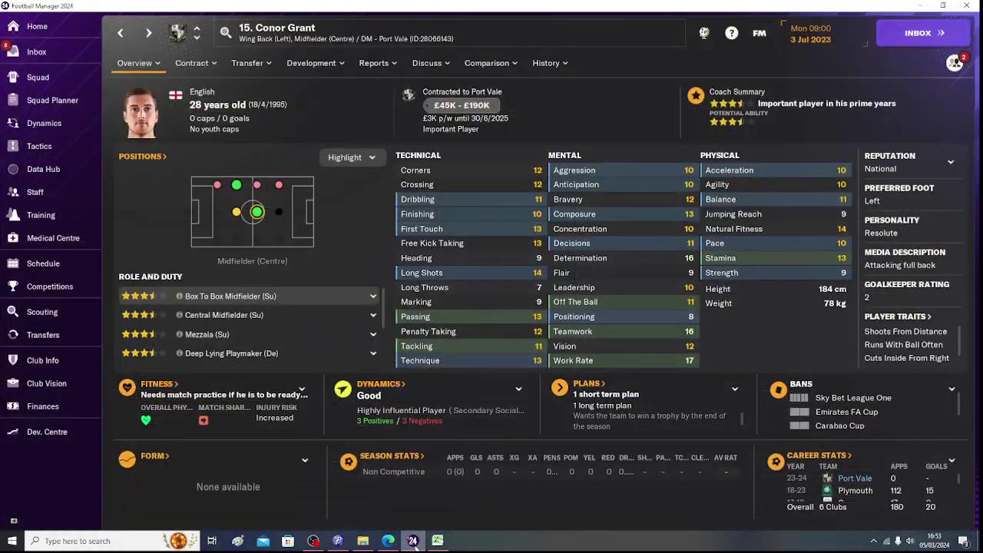
pyautogui.click(413, 542)
pyautogui.write('3000')
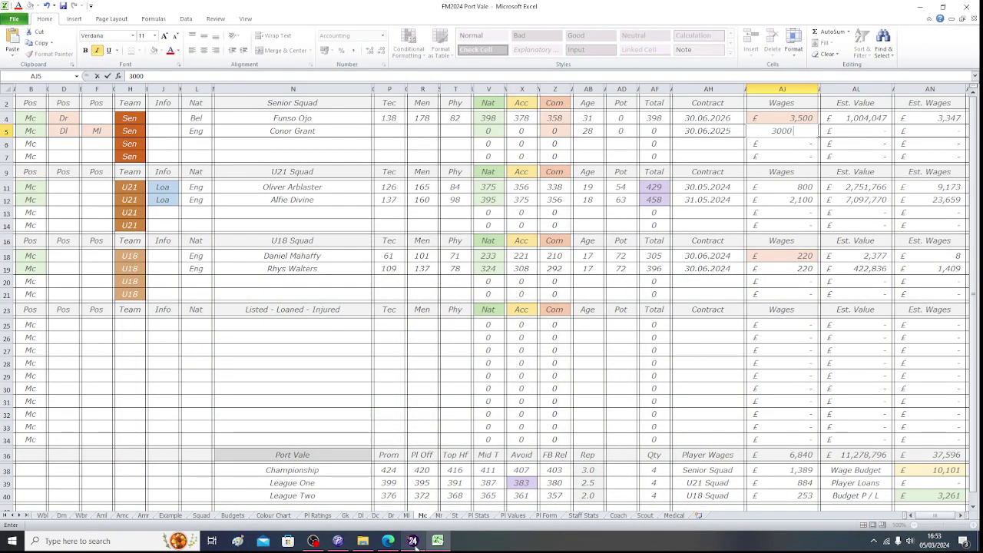
pyautogui.press('Tab')
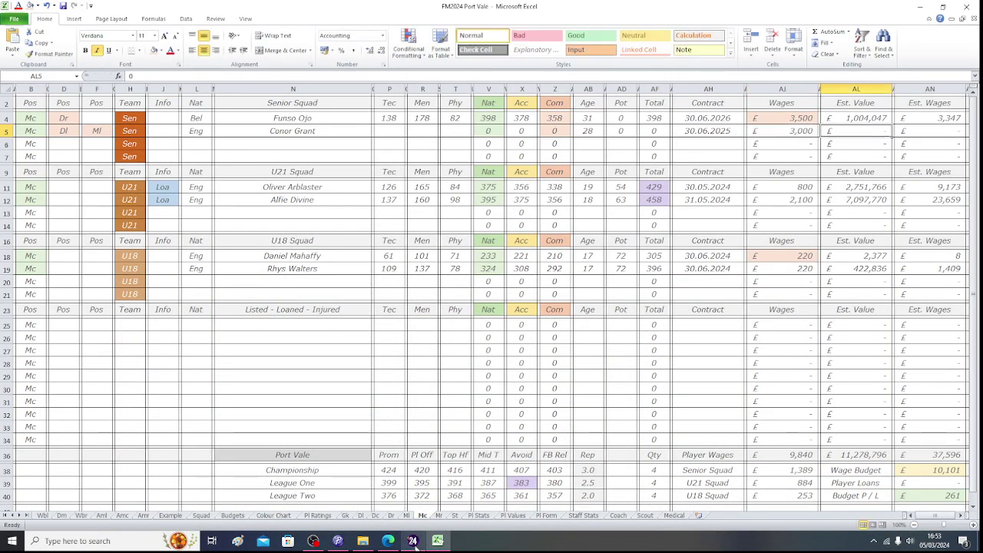
pyautogui.press('Left')
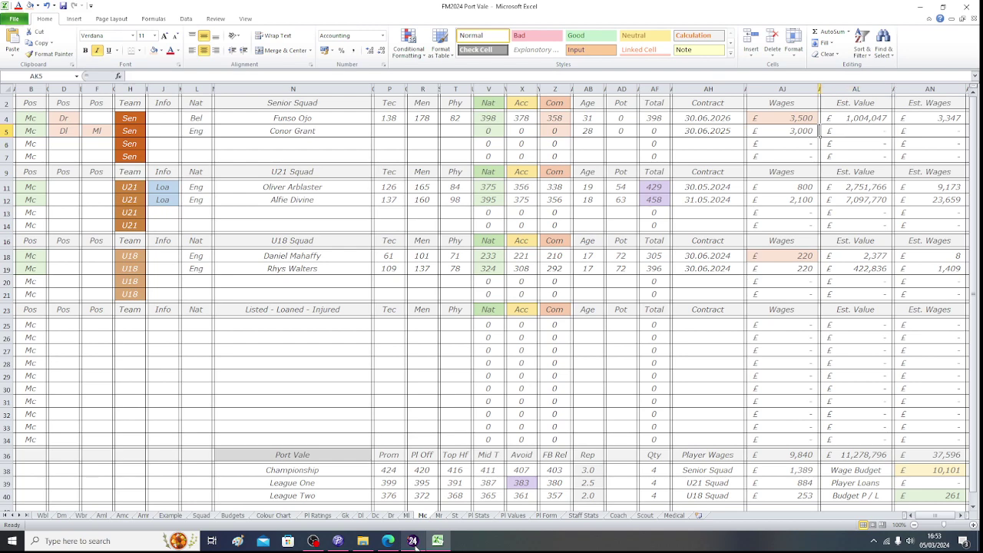
# Add up Conor Grant's technical attributes on the Football Manager profile and enter 159 in row 5's Tec cell.
pyautogui.press('Left')
pyautogui.press('Left')
pyautogui.press('Left')
pyautogui.press('Left')
pyautogui.press('Left')
pyautogui.press('Left')
pyautogui.press('Left')
pyautogui.press('Left')
pyautogui.press('Left')
pyautogui.press('Left')
pyautogui.press('Left')
pyautogui.press('Left')
pyautogui.press('Left')
pyautogui.press('Left')
pyautogui.press('Left')
pyautogui.press('Left')
pyautogui.press('Left')
pyautogui.press('Left')
pyautogui.press('Left')
pyautogui.press('Left')
pyautogui.click(413, 540)
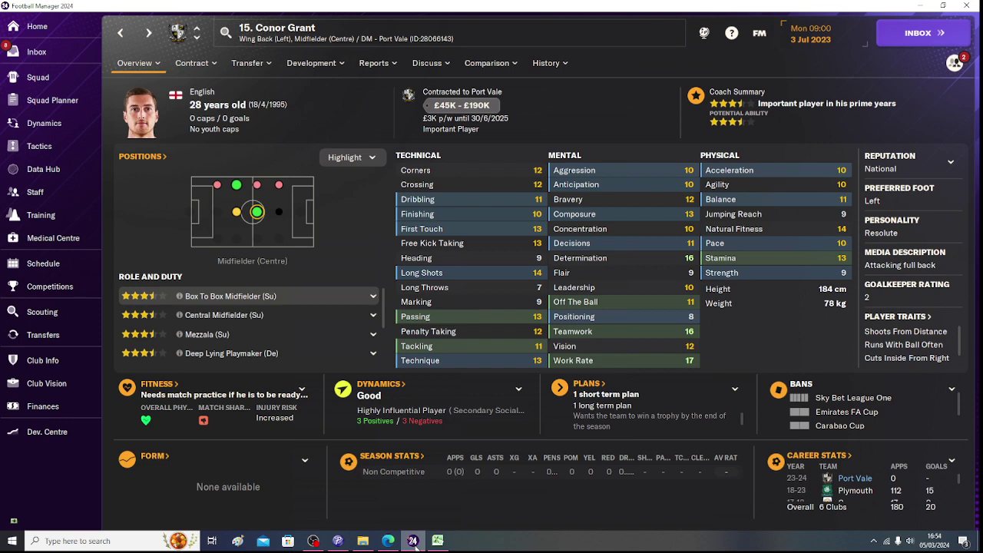
pyautogui.click(414, 542)
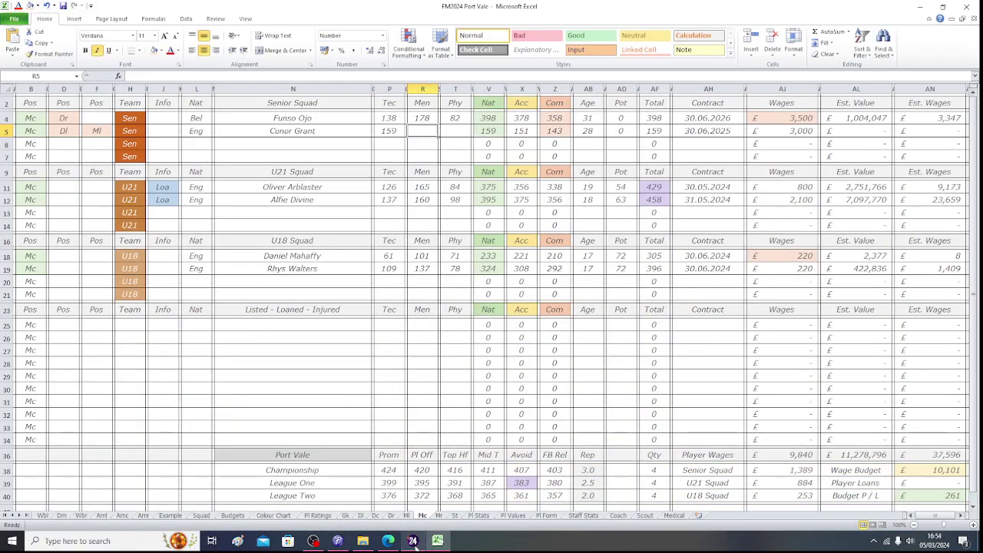
# Add up the mental and physical attributes on the Football Manager profile and enter 165 for Men and 86 for Phy in row 5.
pyautogui.click(414, 542)
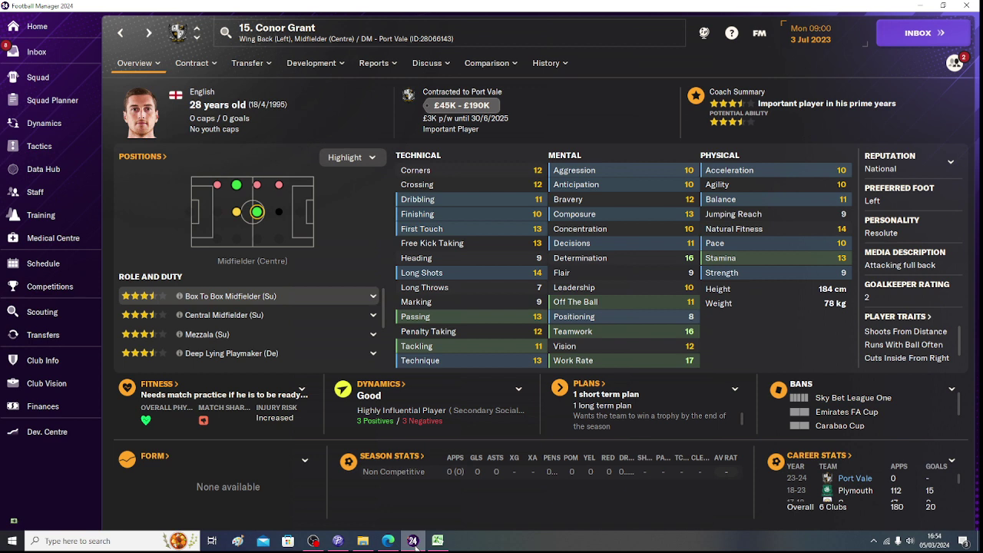
pyautogui.click(414, 541)
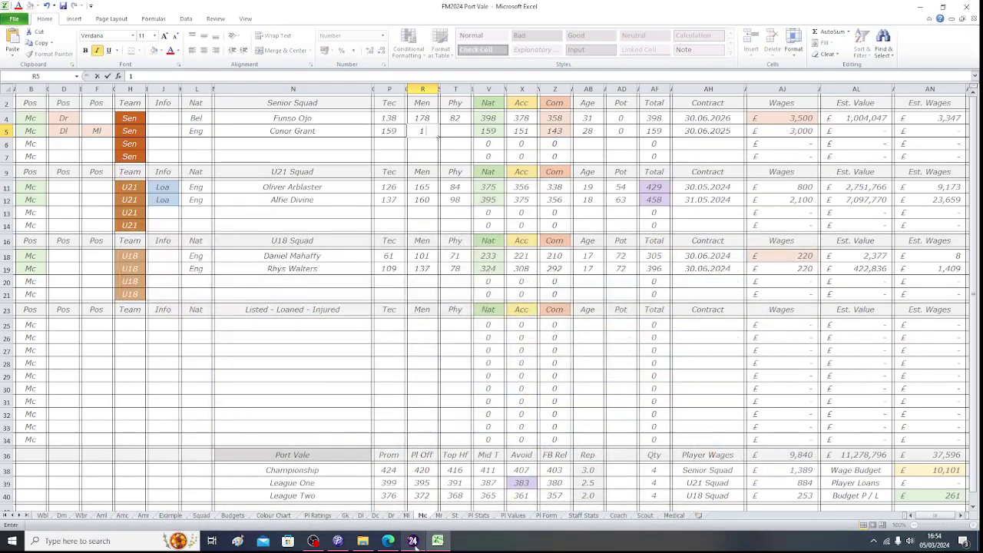
pyautogui.write('165')
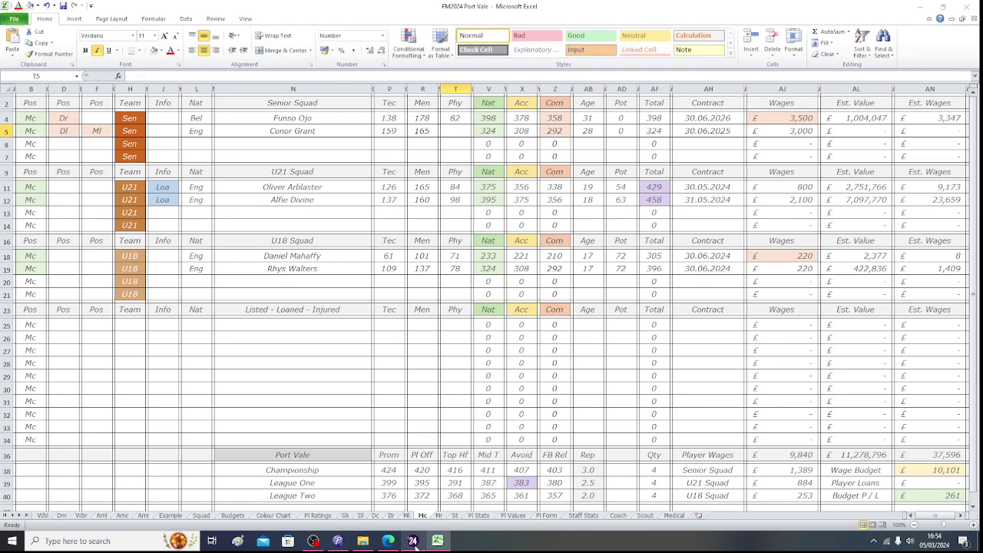
pyautogui.click(413, 541)
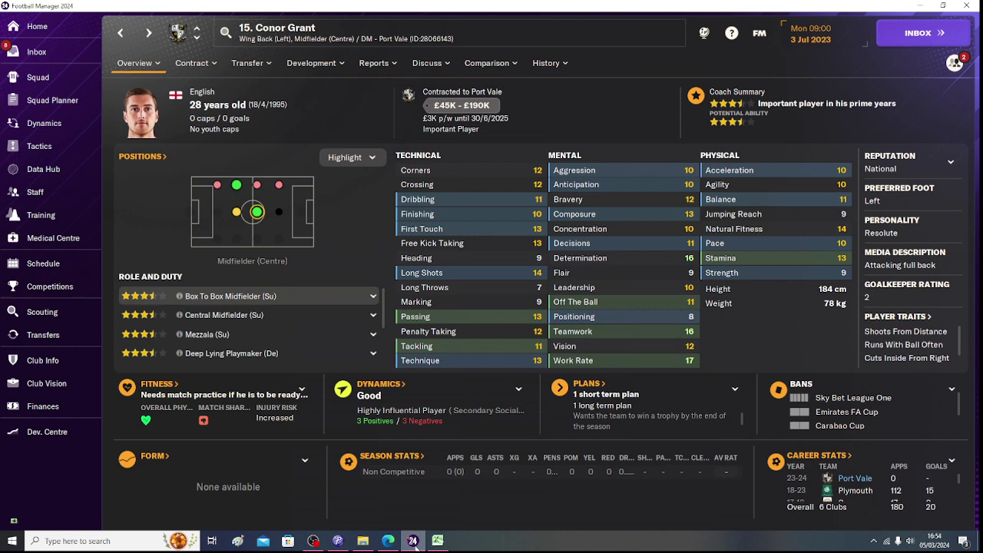
pyautogui.click(413, 541)
pyautogui.write('86')
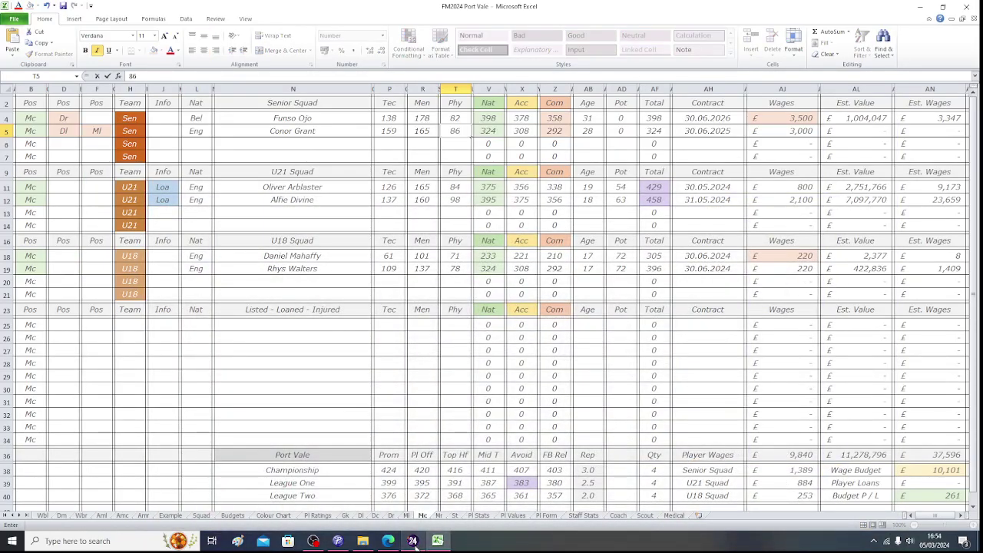
pyautogui.press('Tab')
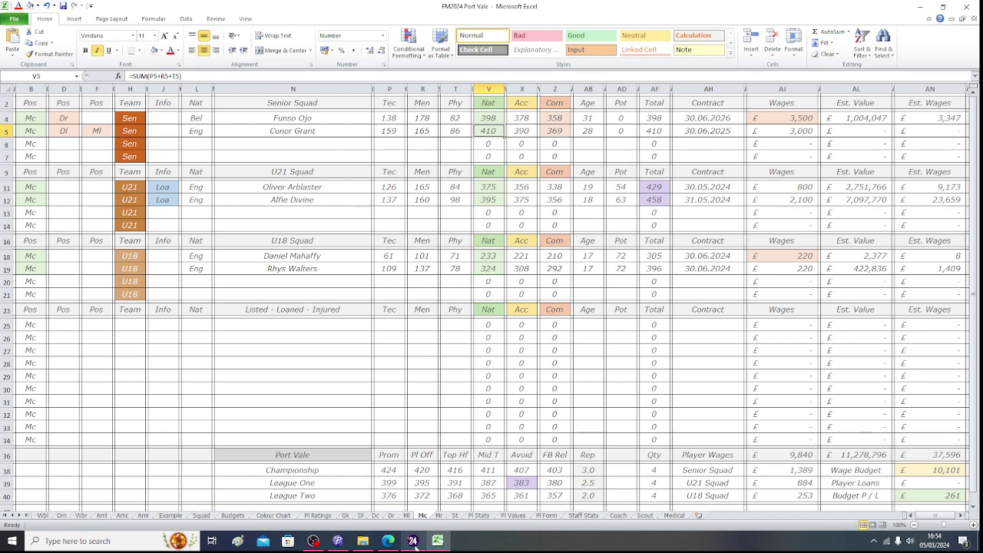
# Compare Conor Grant's attribute totals in row 5 with the Championship benchmarks in row 38.
pyautogui.press('Down')
pyautogui.press('Down')
pyautogui.press('Down')
pyautogui.press('Down')
pyautogui.press('Down')
pyautogui.press('Down')
pyautogui.press('Down')
pyautogui.press('Down')
pyautogui.press('Down')
pyautogui.press('Down')
pyautogui.press('Down')
pyautogui.press('Down')
pyautogui.press('Down')
pyautogui.press('Down')
pyautogui.press('Down')
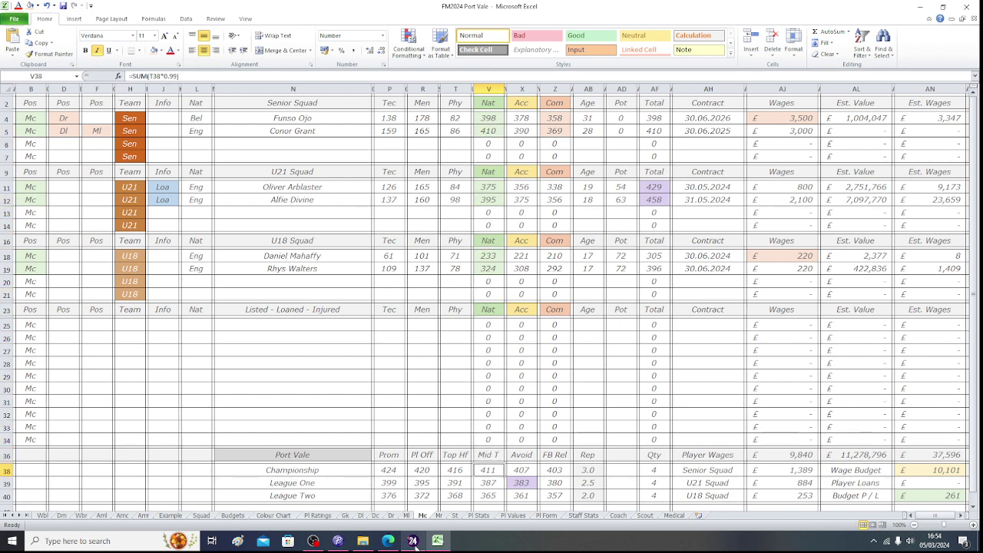
pyautogui.press('Right')
pyautogui.press('Right')
pyautogui.press('Right')
pyautogui.press('Right')
pyautogui.press('Right')
pyautogui.press('Right')
pyautogui.press('Right')
pyautogui.press('Right')
pyautogui.press('Right')
pyautogui.press('Right')
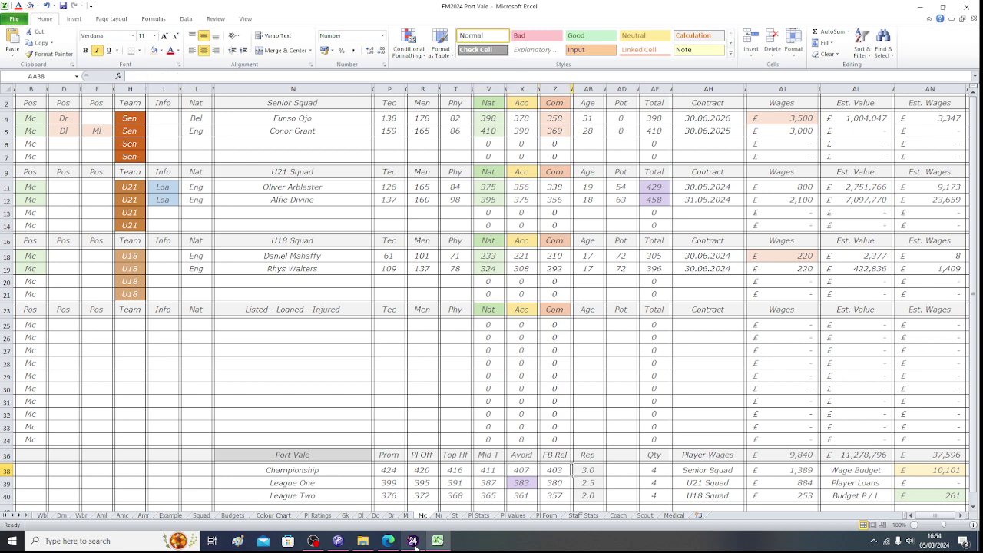
# Select row 5's Est. Value cell and find the 409 / 412 rating row in column D of the Pl Values sheet.
pyautogui.press('Right')
pyautogui.press('Right')
pyautogui.press('Right')
pyautogui.press('Up')
pyautogui.press('Up')
pyautogui.press('Up')
pyautogui.press('Up')
pyautogui.press('Up')
pyautogui.press('Up')
pyautogui.press('Up')
pyautogui.press('Up')
pyautogui.press('Up')
pyautogui.press('Up')
pyautogui.press('Up')
pyautogui.press('Up')
pyautogui.press('Up')
pyautogui.press('Up')
pyautogui.press('Up')
pyautogui.press('Up')
pyautogui.press('Up')
pyautogui.press('Up')
pyautogui.press('Up')
pyautogui.press('Up')
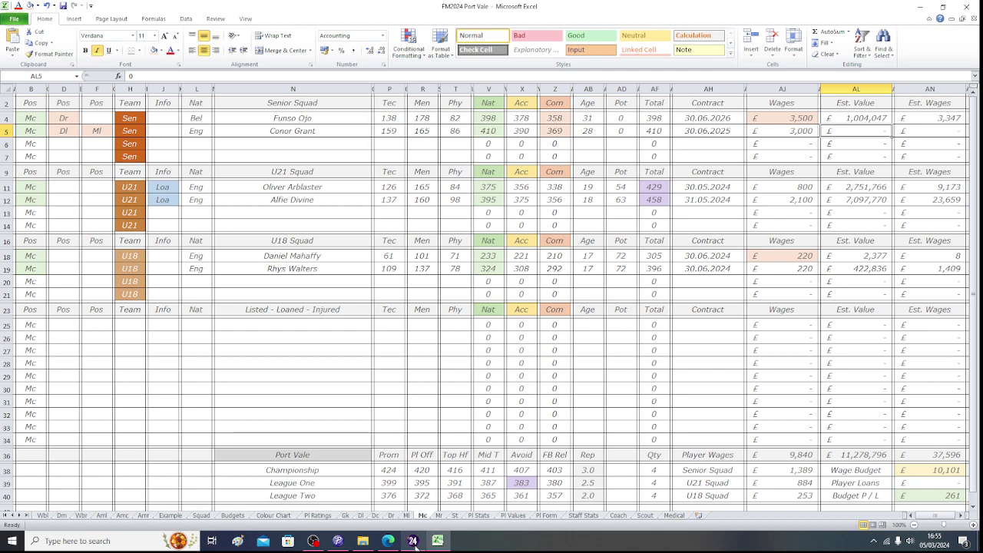
pyautogui.click(512, 516)
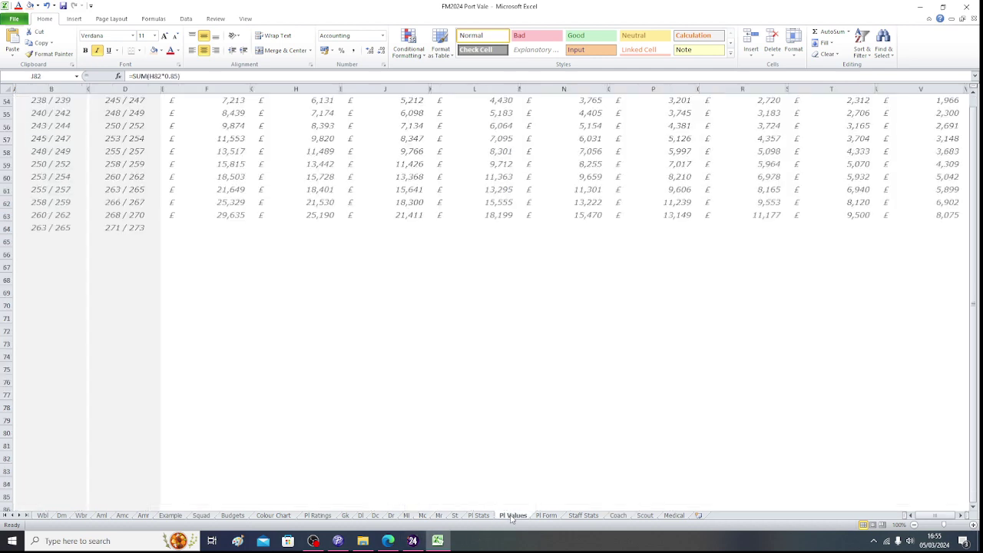
pyautogui.press('Left')
pyautogui.press('Left')
pyautogui.press('Left')
pyautogui.press('Down')
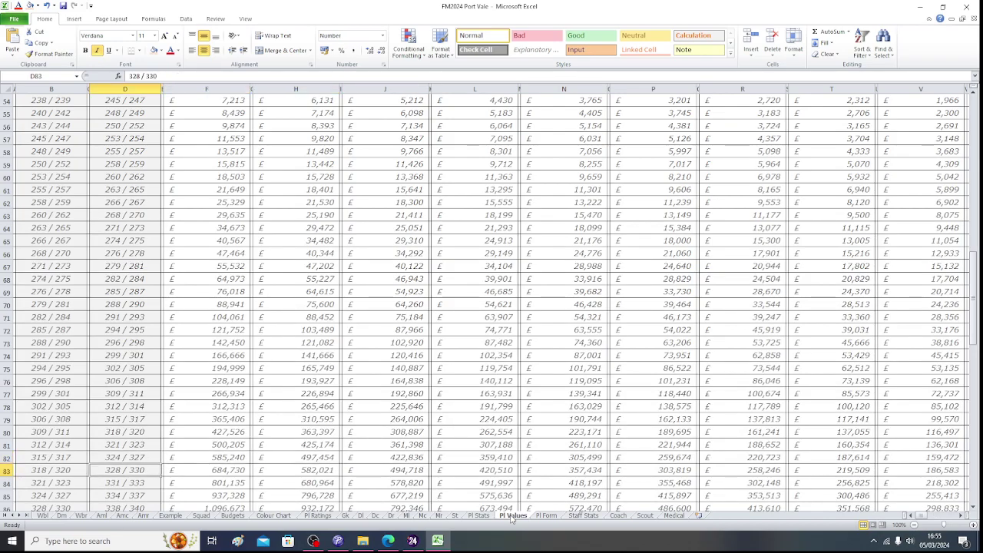
pyautogui.press('Down')
pyautogui.press('Down')
pyautogui.press('Down')
pyautogui.press('Down')
pyautogui.press('Down')
pyautogui.press('Down')
pyautogui.press('Down')
pyautogui.press('Down')
pyautogui.press('Down')
pyautogui.press('Down')
pyautogui.press('Down')
pyautogui.press('Down')
pyautogui.press('Down')
pyautogui.press('Down')
pyautogui.press('Down')
pyautogui.press('Down')
pyautogui.press('Down')
pyautogui.press('Down')
pyautogui.press('Down')
pyautogui.press('Down')
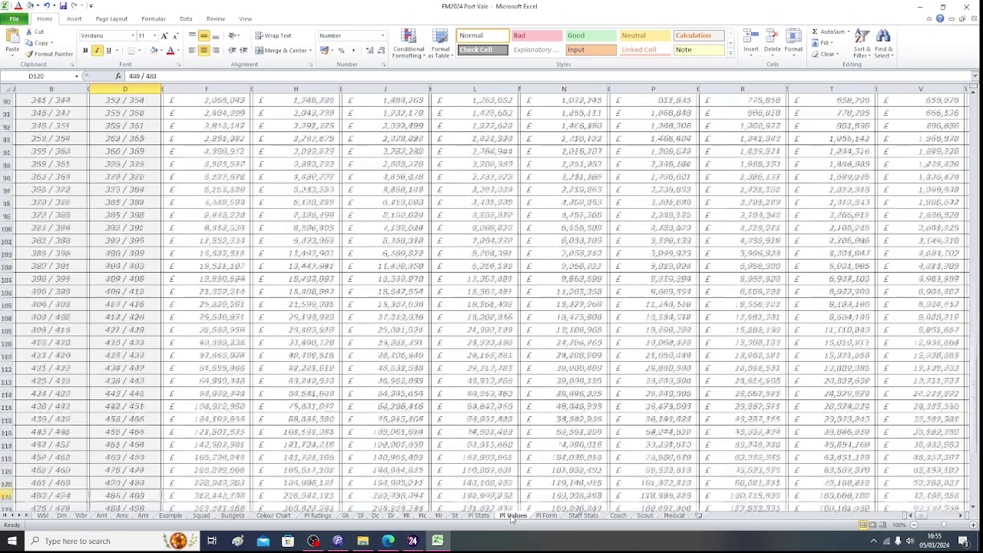
pyautogui.press('Up')
pyautogui.press('Up')
pyautogui.press('Up')
pyautogui.press('Up')
pyautogui.press('Up')
pyautogui.press('Up')
pyautogui.press('Up')
pyautogui.press('Up')
pyautogui.press('Up')
pyautogui.press('Up')
pyautogui.press('Up')
pyautogui.press('Up')
pyautogui.press('Up')
pyautogui.press('Up')
pyautogui.press('Up')
pyautogui.press('Up')
pyautogui.press('Up')
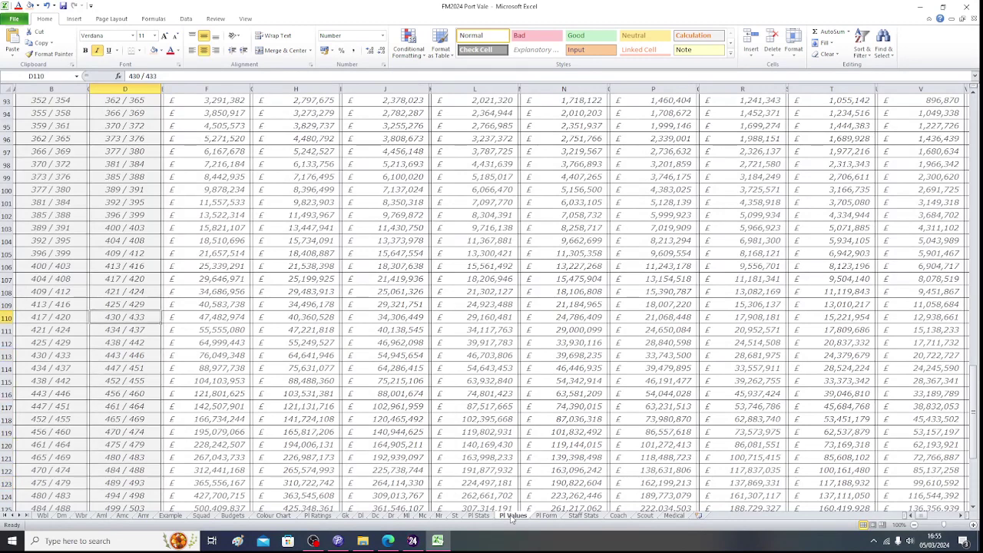
pyautogui.press('Up')
pyautogui.press('Up')
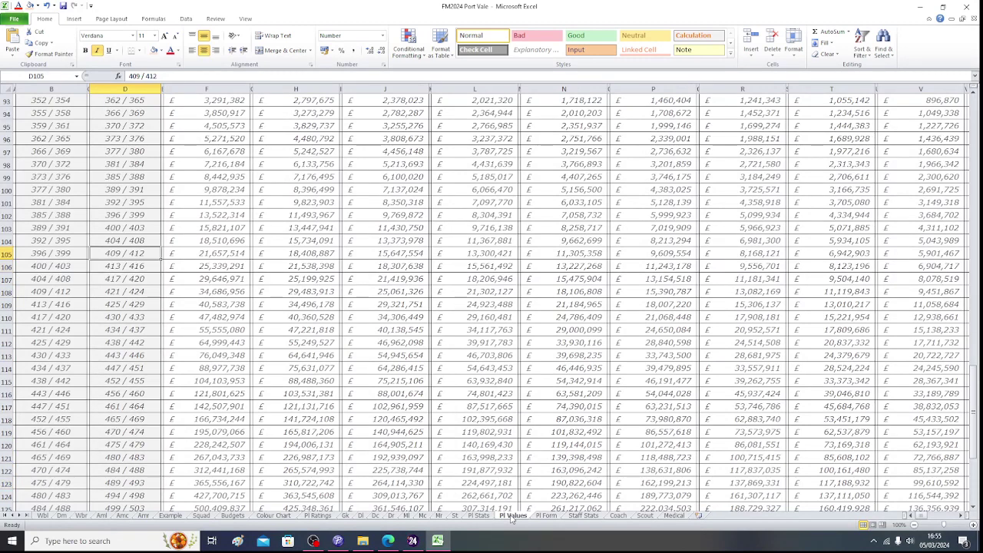
# Read row 105's value in column AF of Pl Values and enter 2618512 as Conor Grant's Est. Value on the Mc sheet.
pyautogui.press('Right')
pyautogui.press('Right')
pyautogui.press('Right')
pyautogui.press('Right')
pyautogui.press('Right')
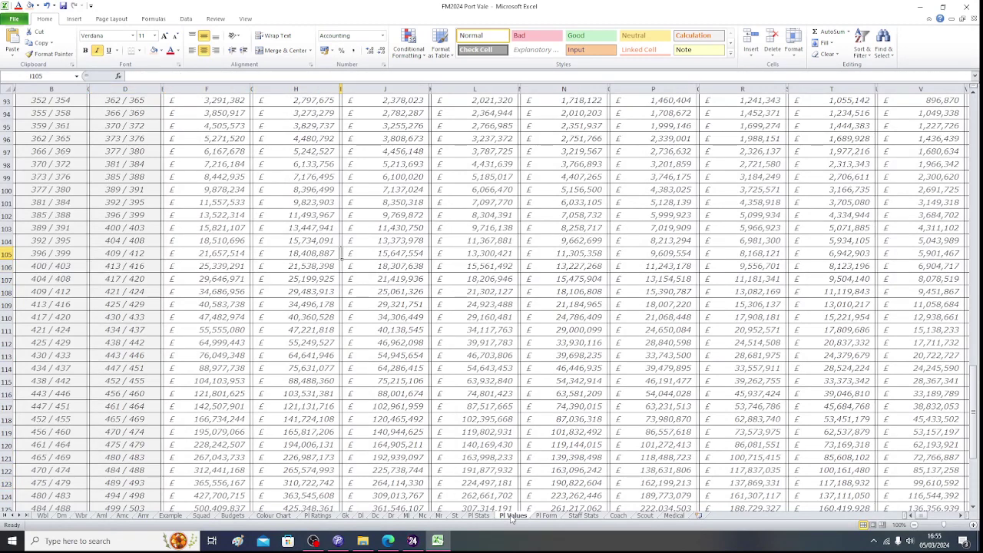
pyautogui.press('Right')
pyautogui.press('Right')
pyautogui.press('Right')
pyautogui.press('Right')
pyautogui.press('Right')
pyautogui.press('Right')
pyautogui.press('Right')
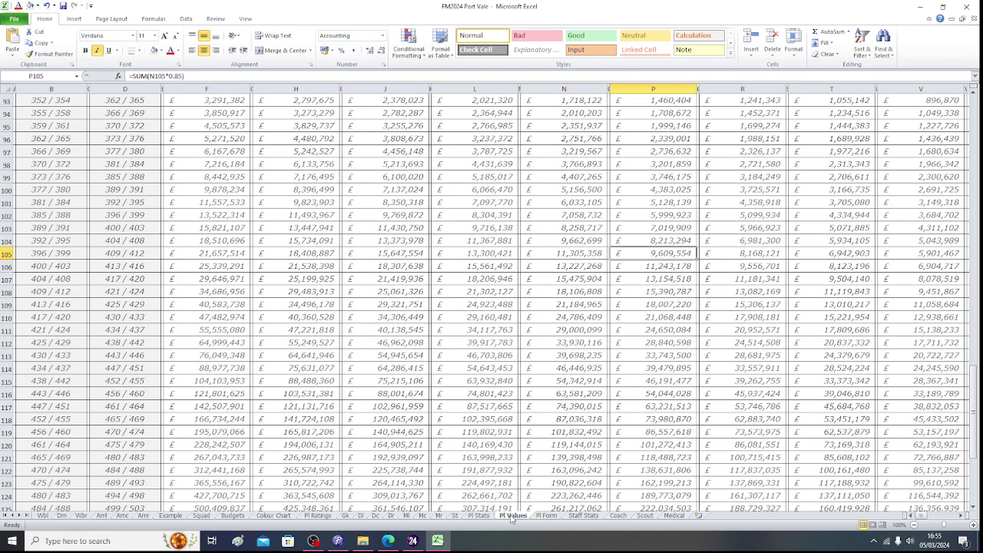
pyautogui.press('Right')
pyautogui.press('Right')
pyautogui.press('Right')
pyautogui.press('Right')
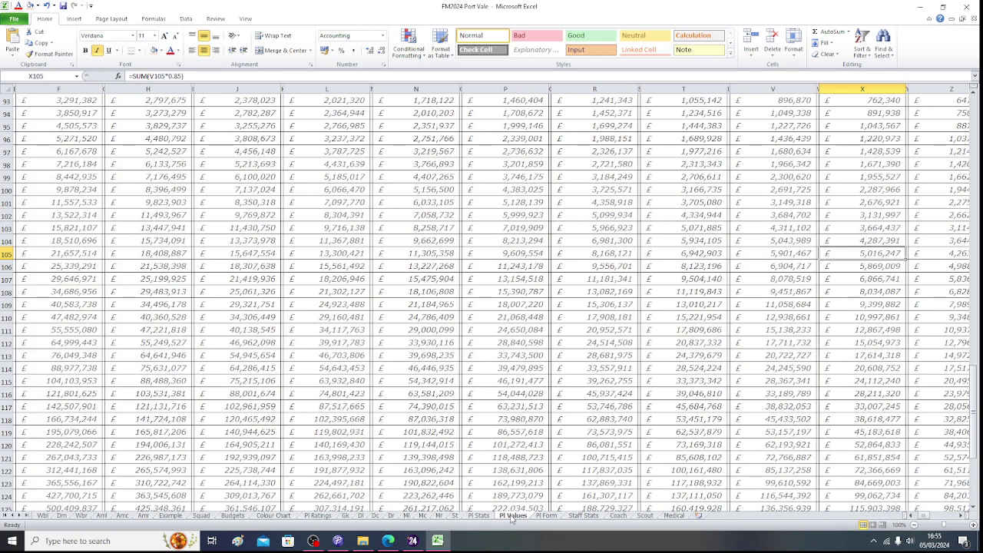
pyautogui.press('Right')
pyautogui.press('Right')
pyautogui.press('Right')
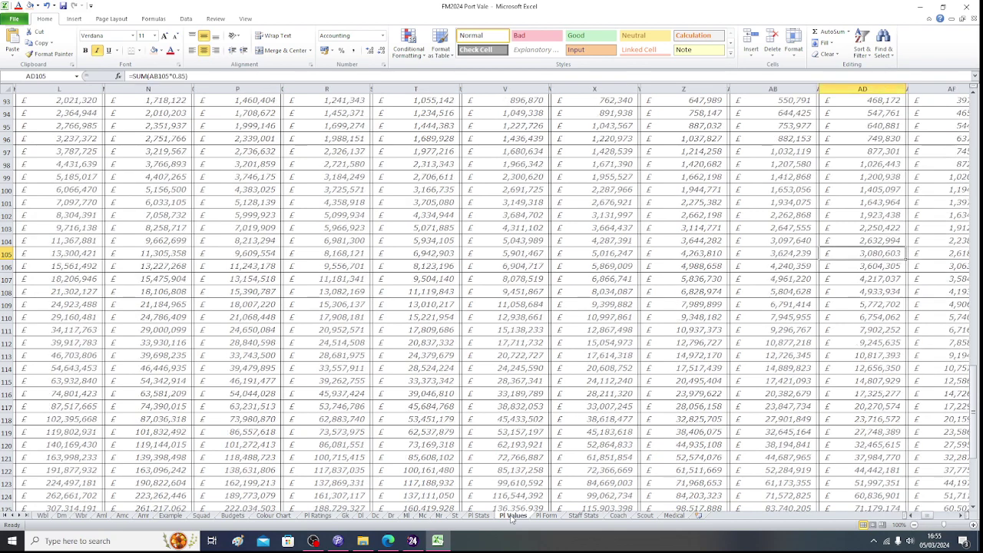
pyautogui.press('Right')
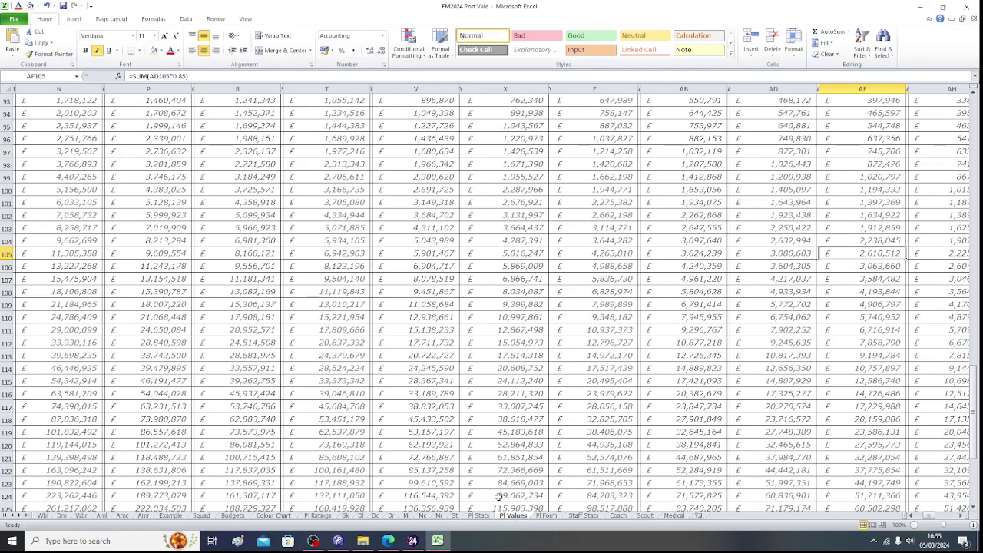
pyautogui.click(424, 516)
pyautogui.write('2')
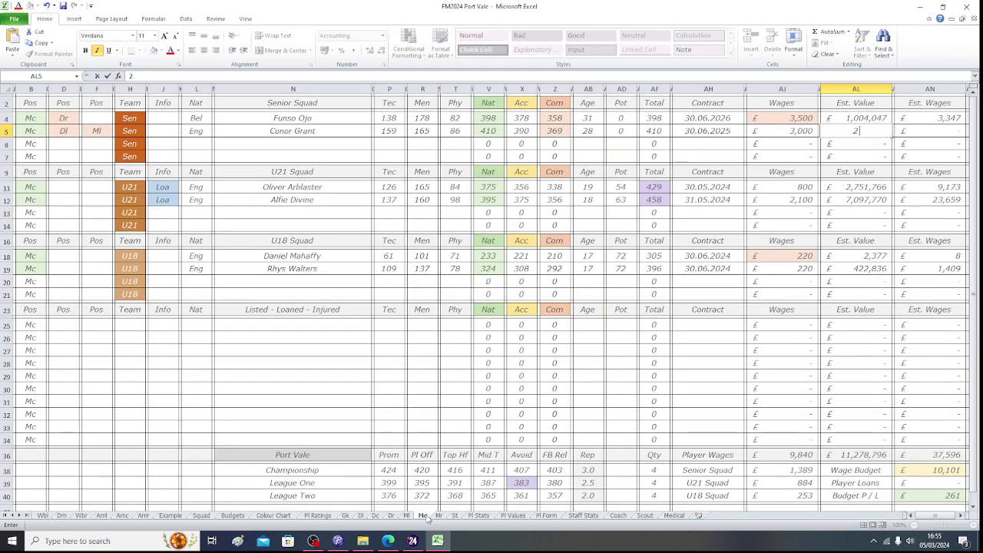
pyautogui.write('618512')
pyautogui.press('Return')
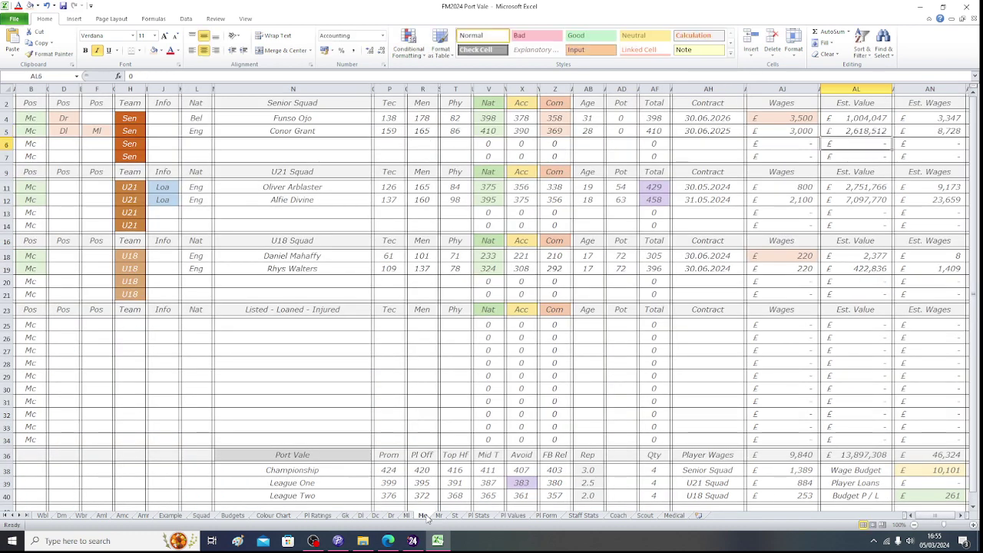
pyautogui.press('Up')
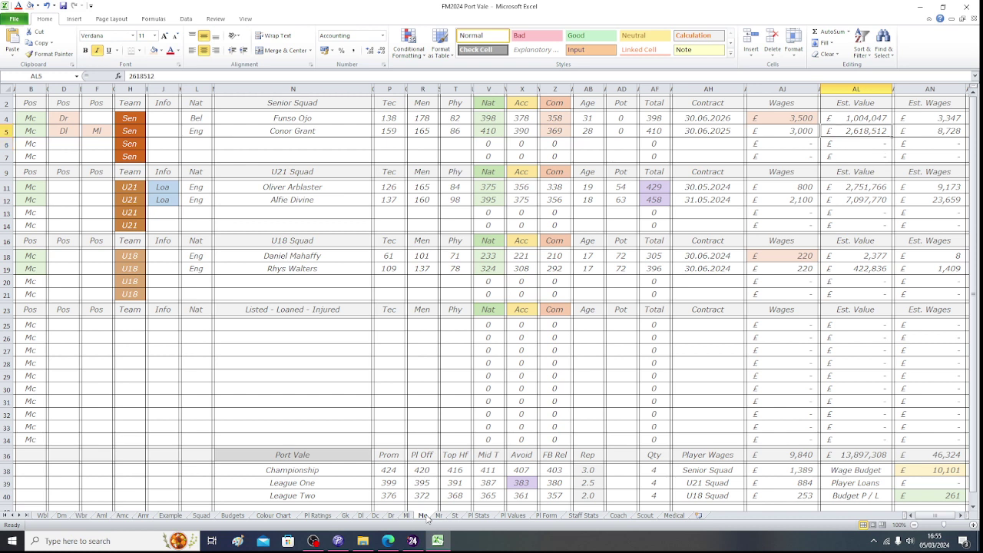
pyautogui.press('Right')
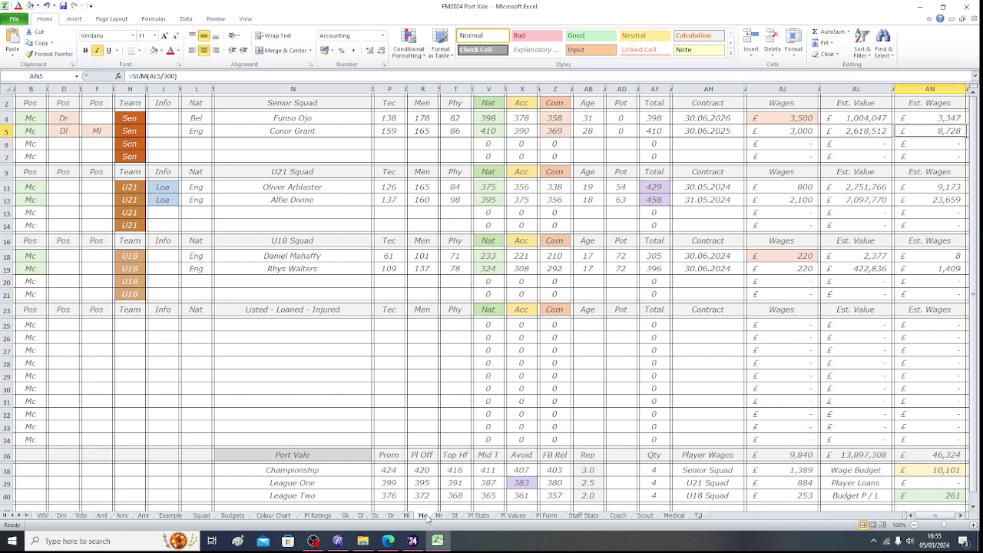
pyautogui.press('Left')
pyautogui.press('Left')
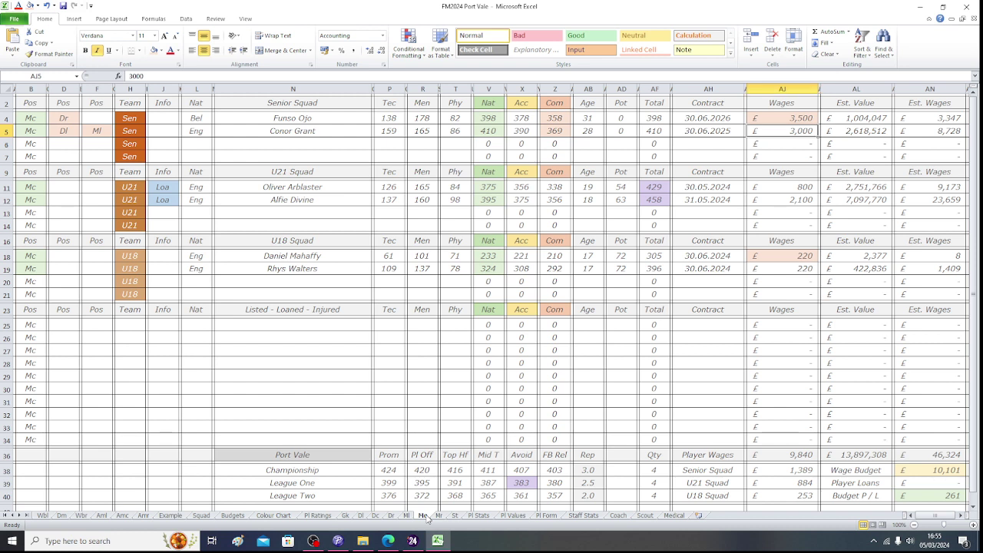
pyautogui.press('Down')
pyautogui.press('Down')
pyautogui.press('Down')
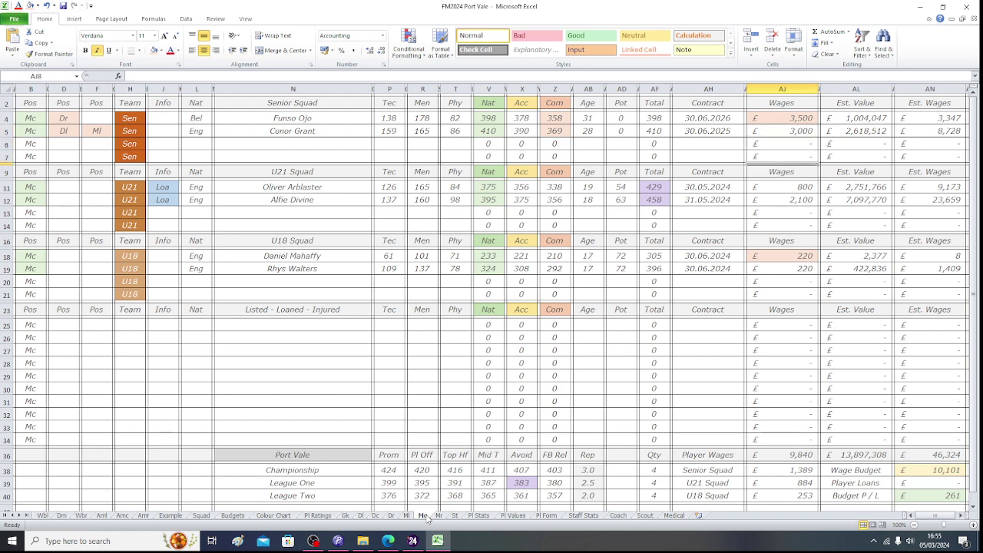
# Switch to Football Manager, set and confirm Conor Grant's transfer asking price at £2.6M, and return to the profile overview.
pyautogui.moveTo(419, 547)
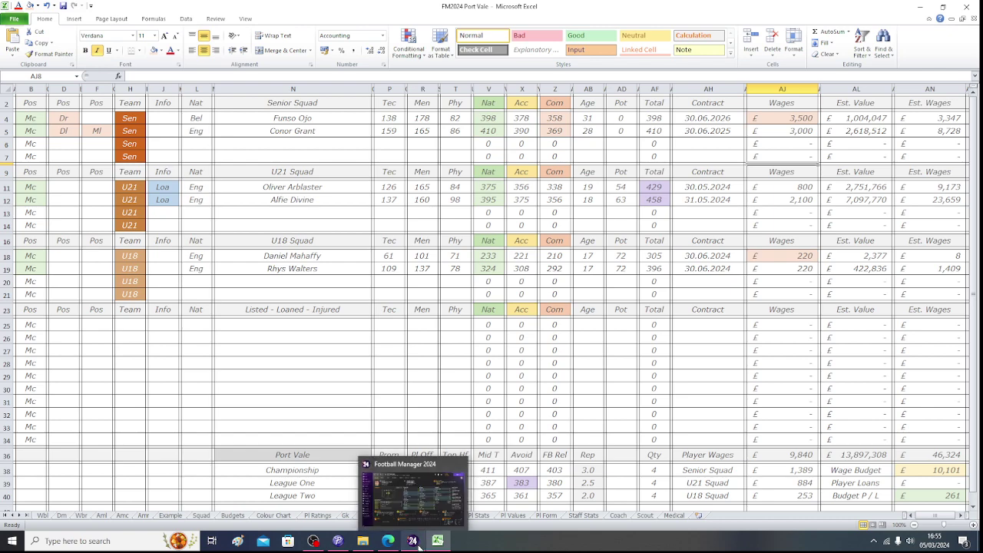
pyautogui.click(413, 541)
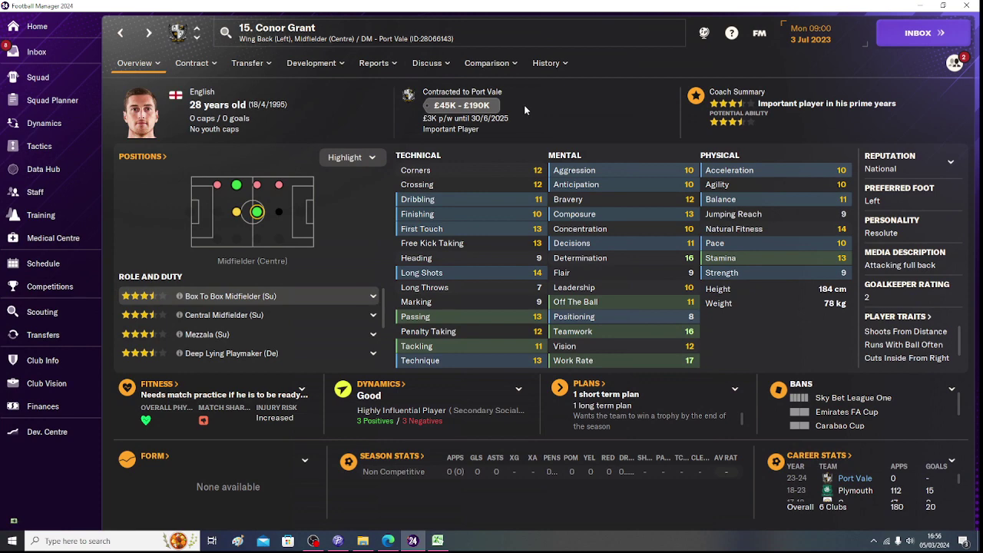
pyautogui.click(242, 66)
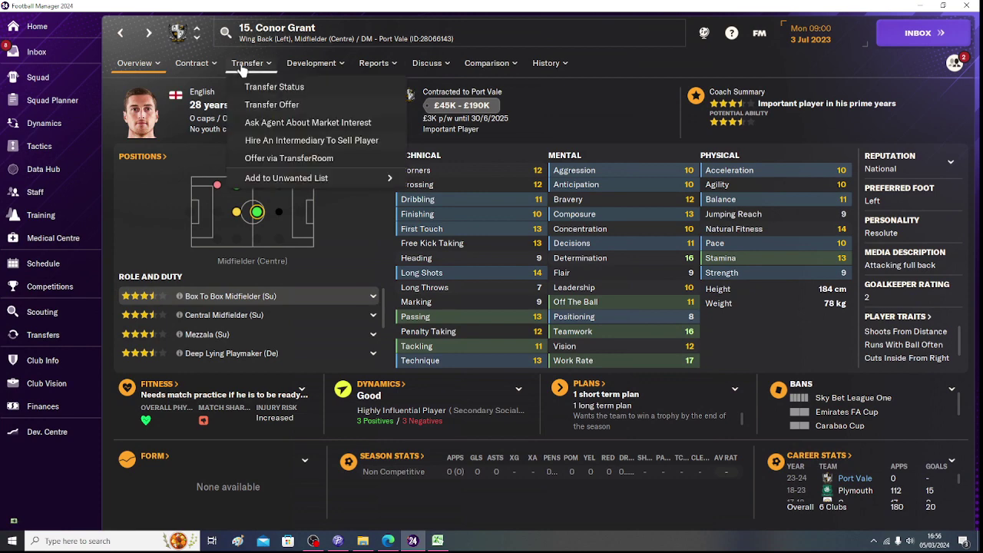
pyautogui.click(247, 88)
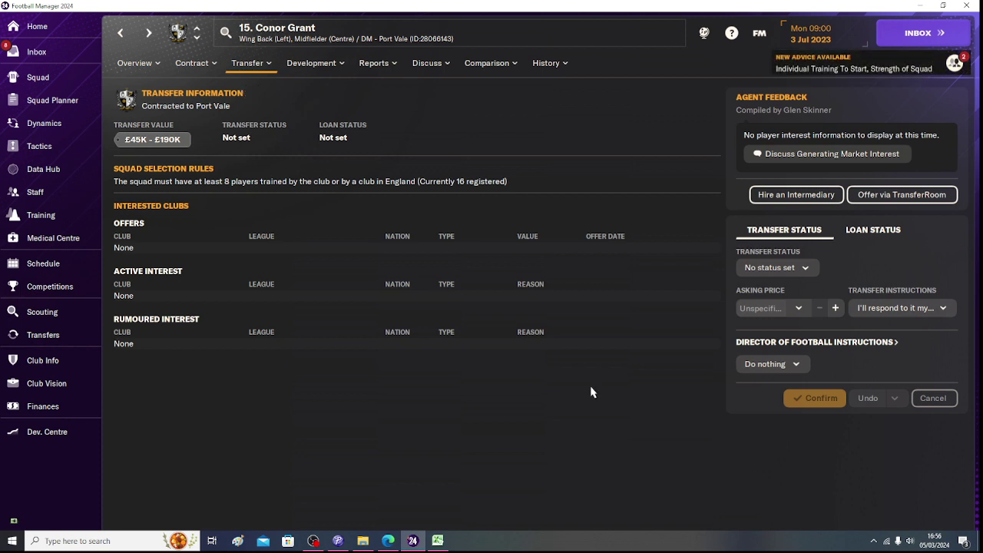
pyautogui.click(799, 308)
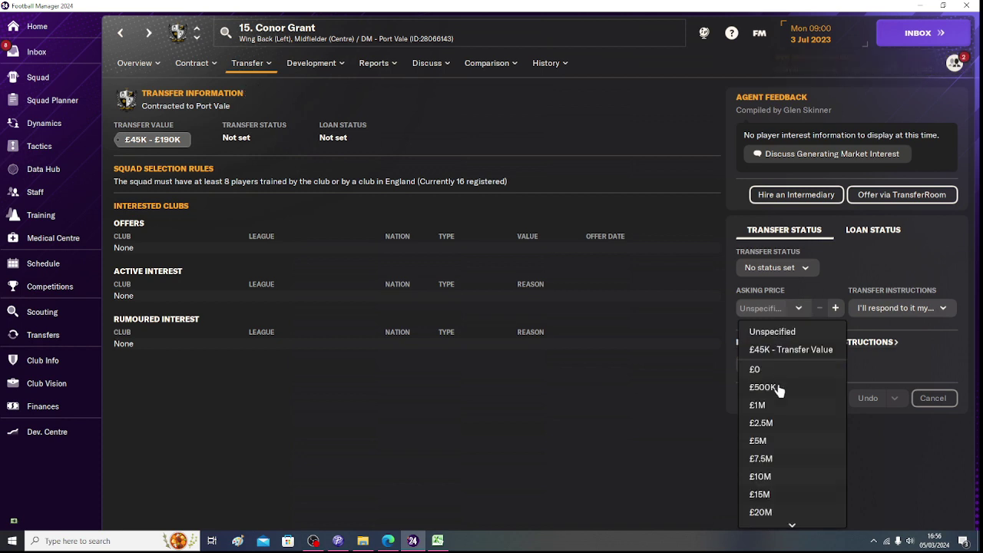
pyautogui.click(776, 423)
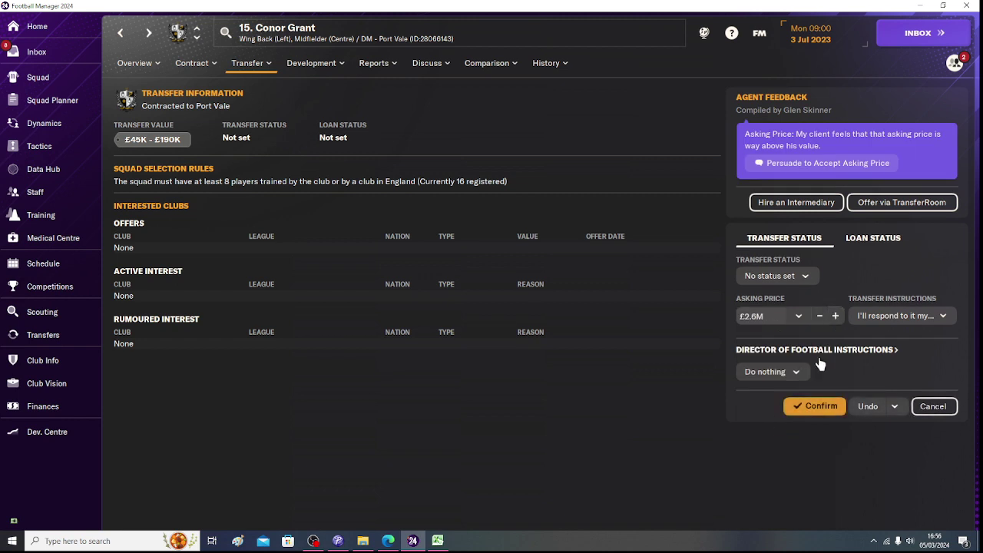
pyautogui.click(818, 407)
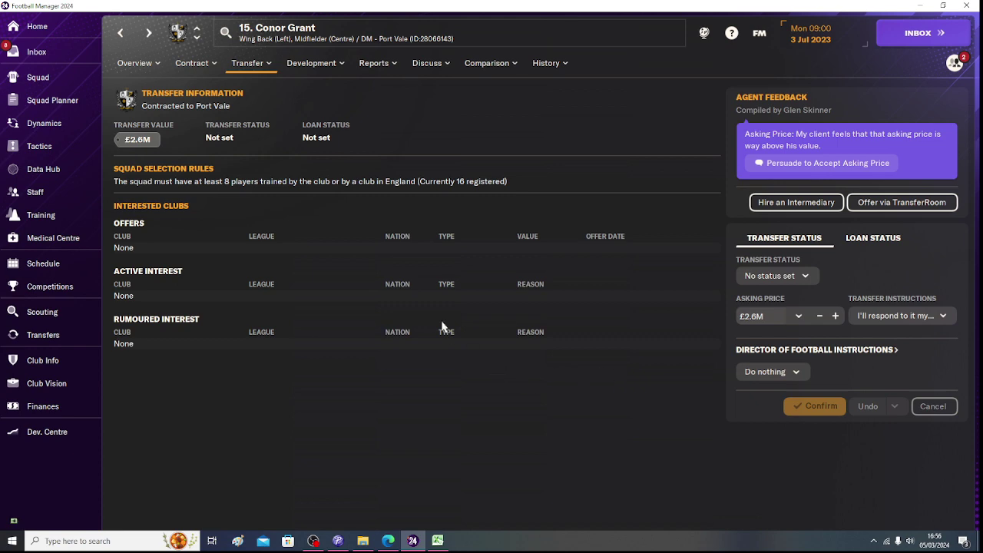
pyautogui.click(139, 67)
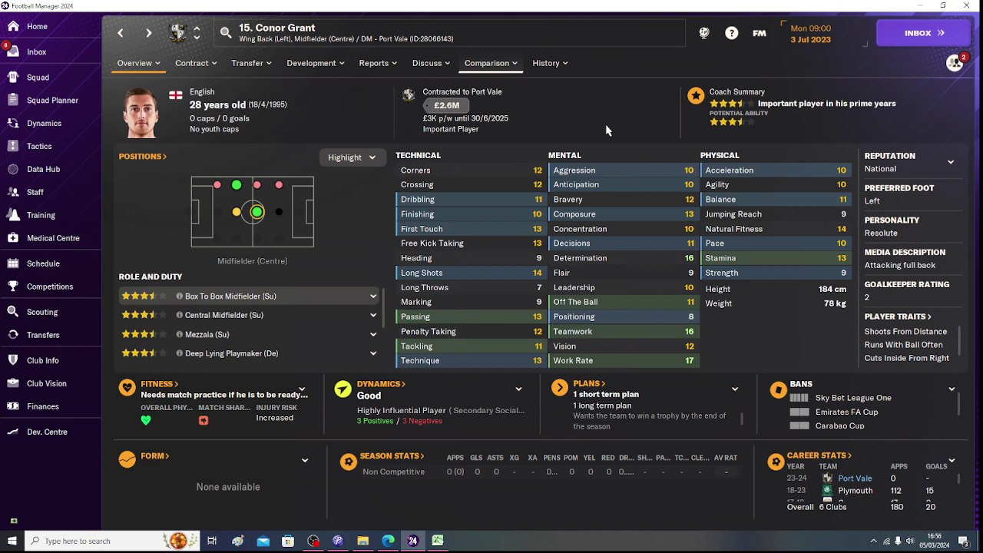
pyautogui.click(437, 541)
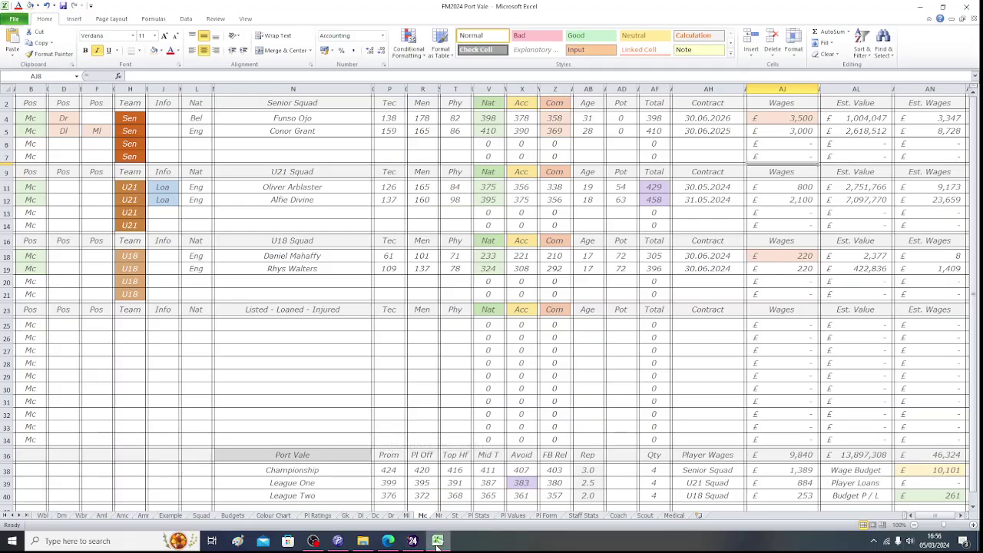
pyautogui.click(437, 541)
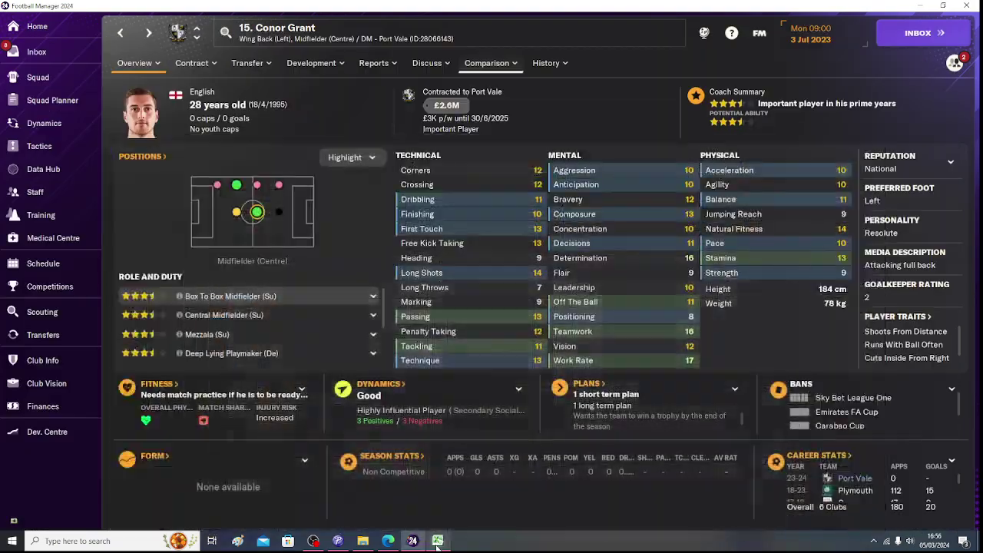
pyautogui.click(121, 36)
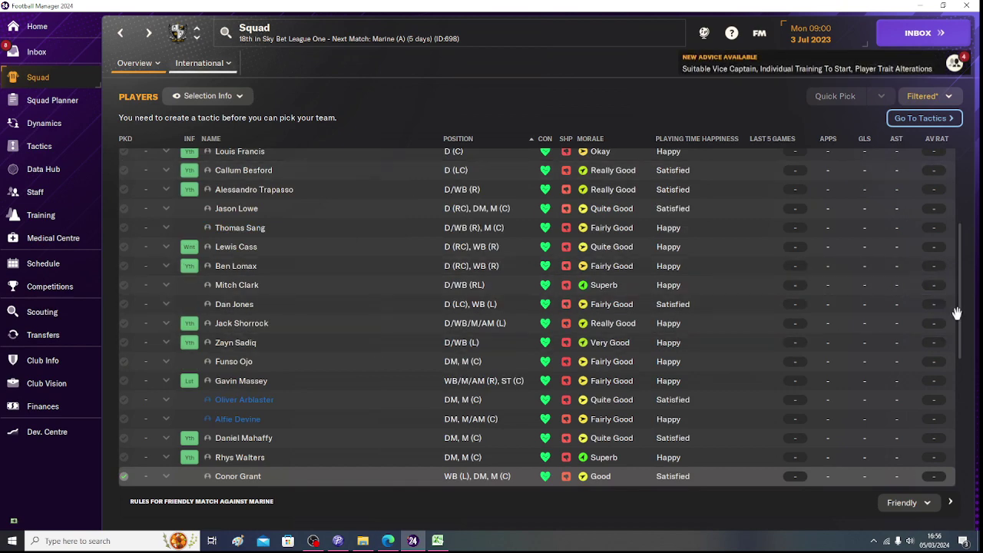
pyautogui.scroll(-5, 950, 308)
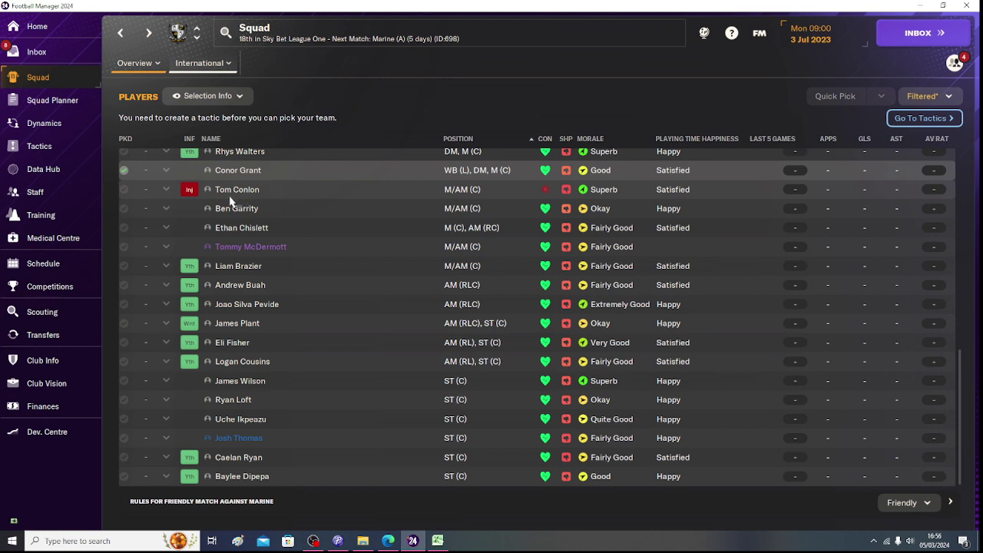
pyautogui.moveTo(187, 195)
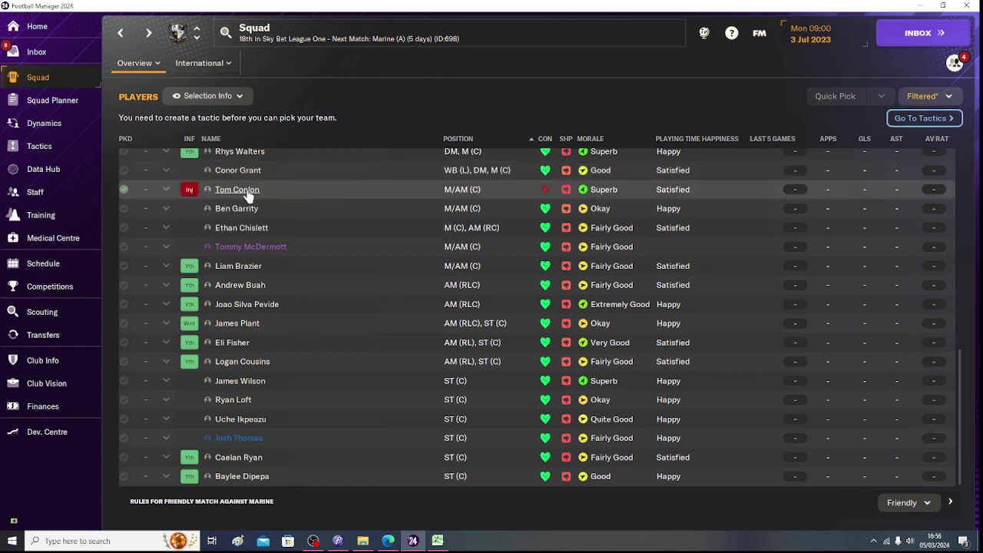
pyautogui.click(248, 195)
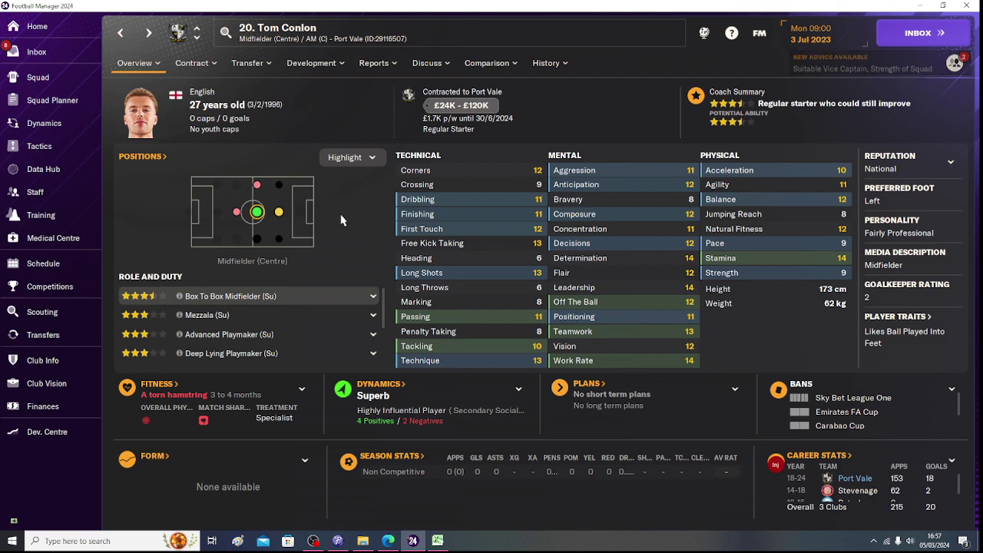
# Switch to the Excel workbook and enter Tom Conlon in row 25 of the Mc sheet's Listed - Loaned - Injured section.
pyautogui.click(437, 541)
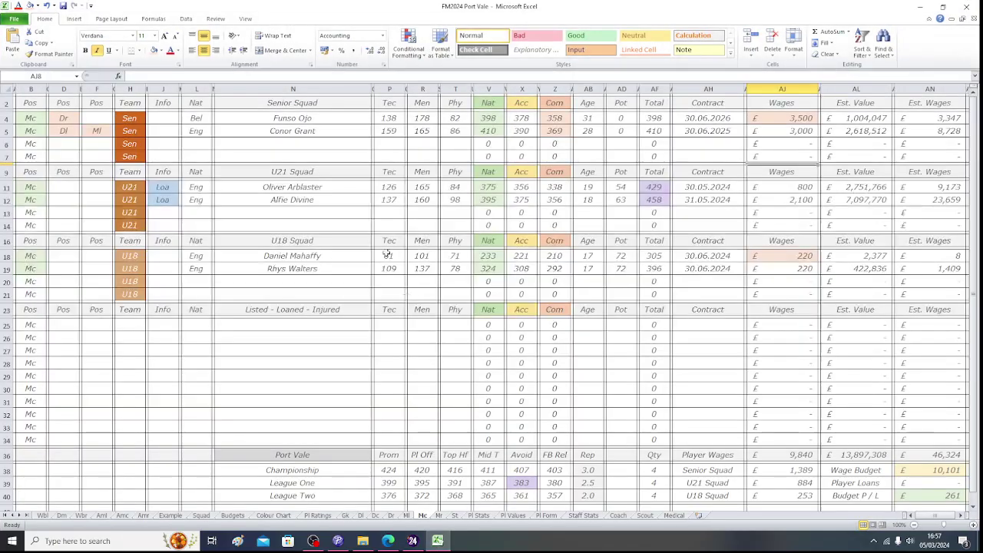
pyautogui.click(282, 326)
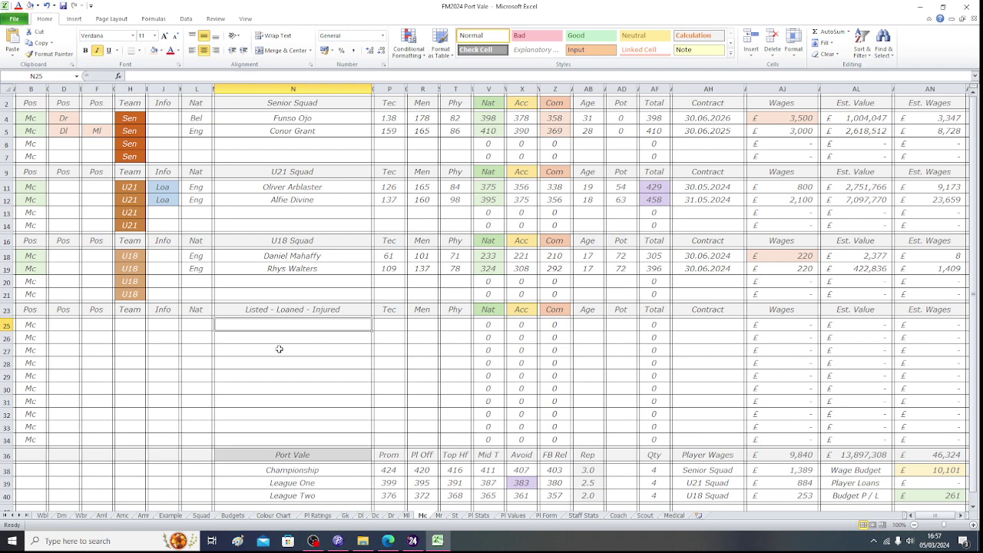
pyautogui.click(438, 541)
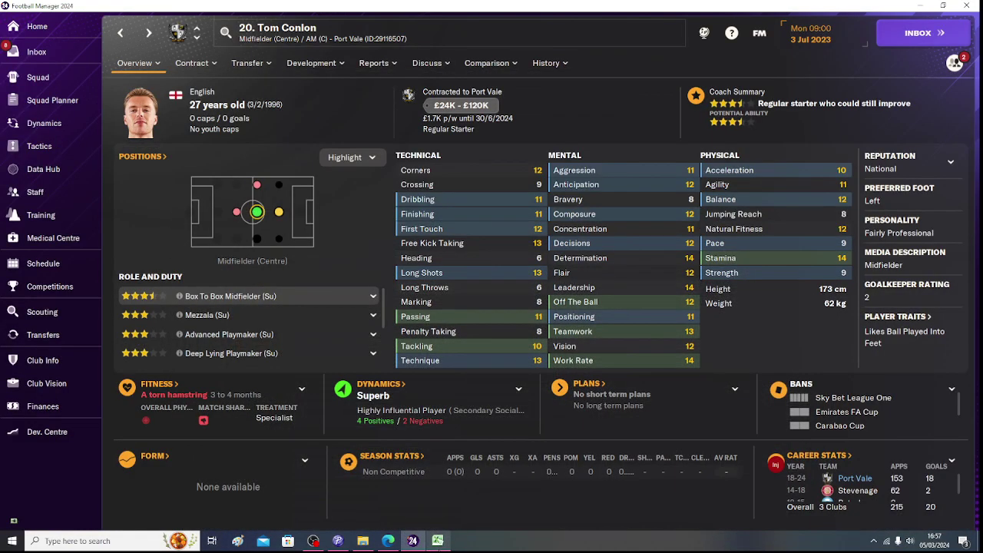
pyautogui.hotkey('alt', 'Tab')
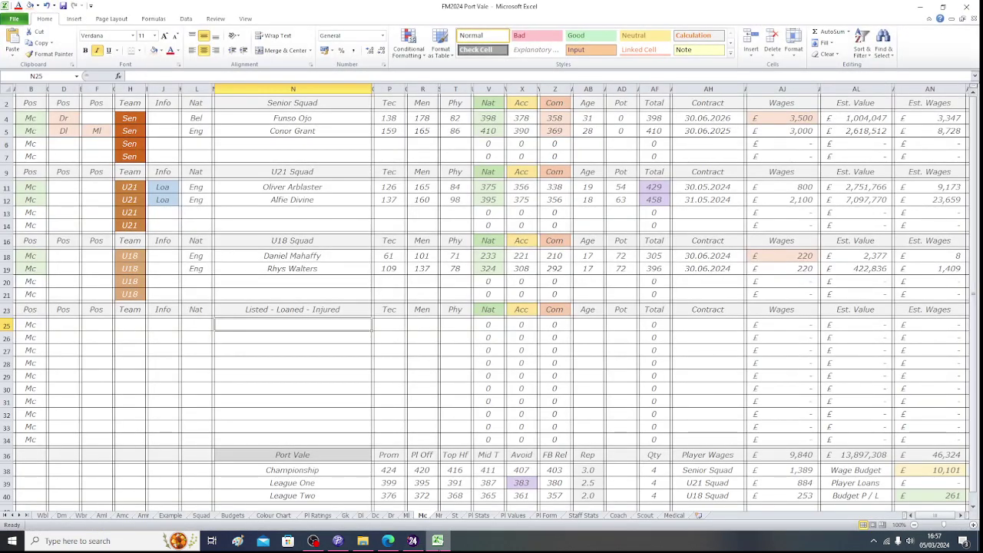
pyautogui.write('Tom C')
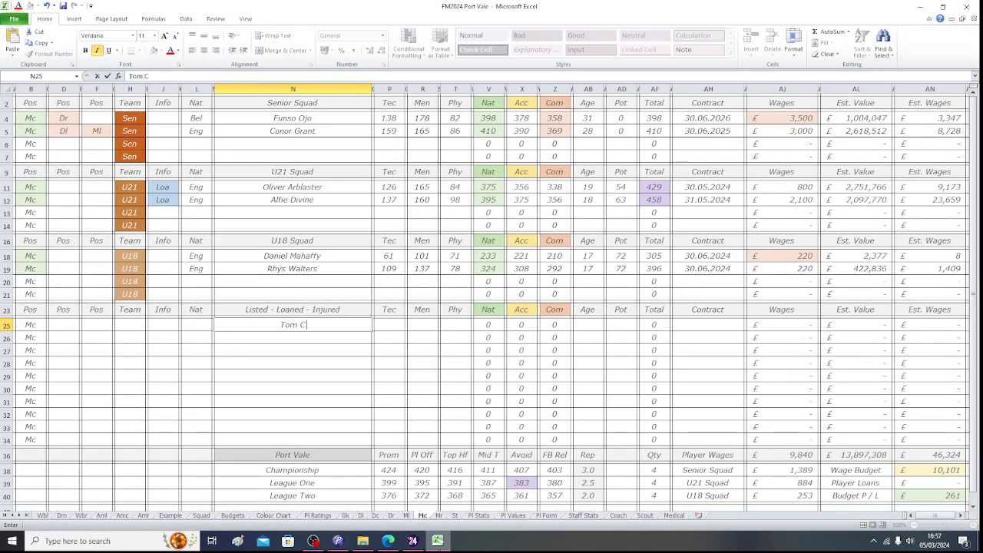
pyautogui.write('onlon')
pyautogui.press('Left')
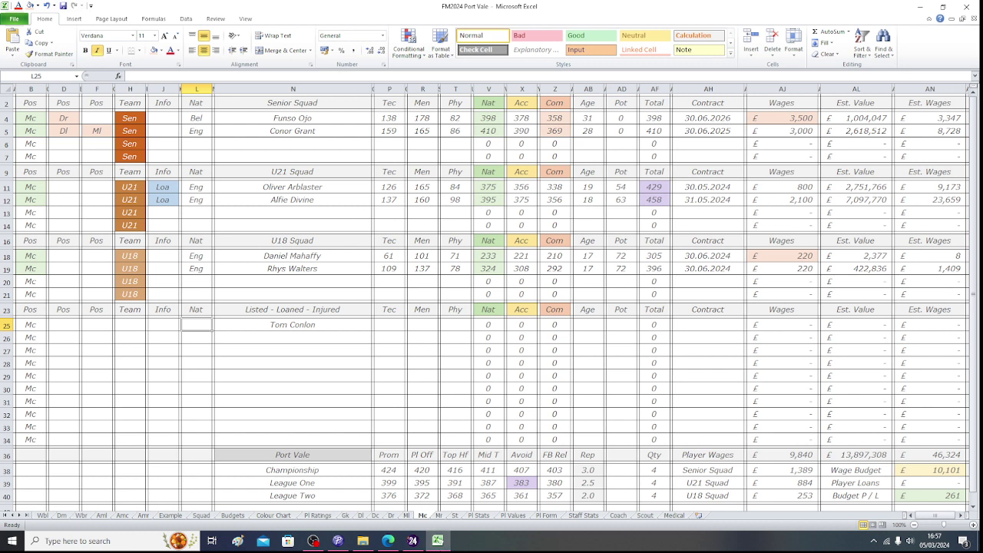
# Check Tom Conlon's positions in Football Manager, enter Ml as his second position in D25 and shade that cell light orange.
pyautogui.click(438, 540)
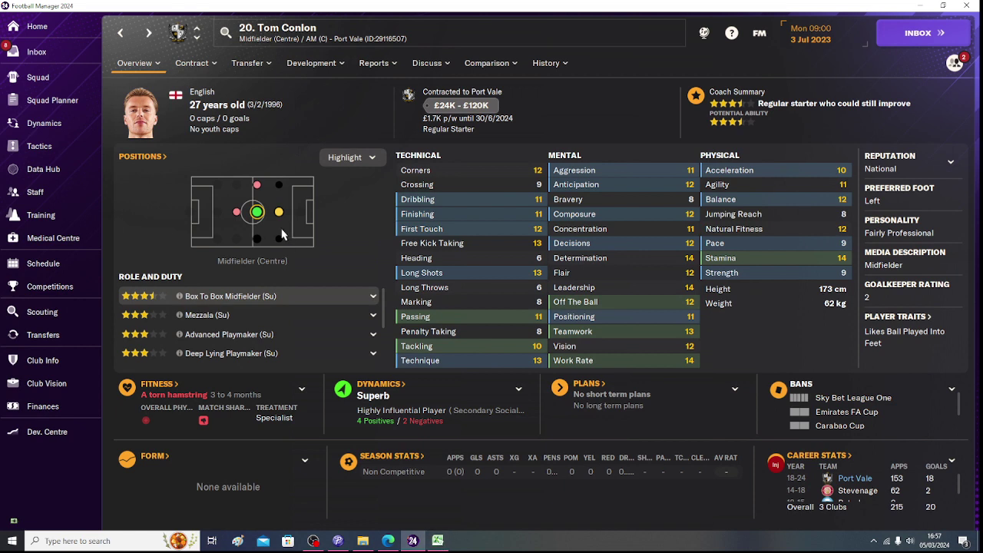
pyautogui.moveTo(238, 214)
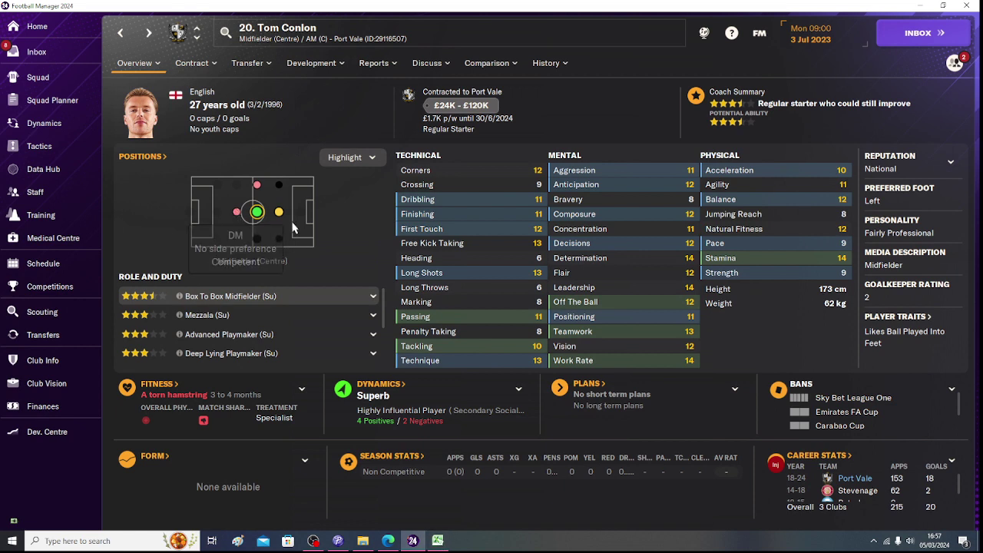
pyautogui.moveTo(280, 216)
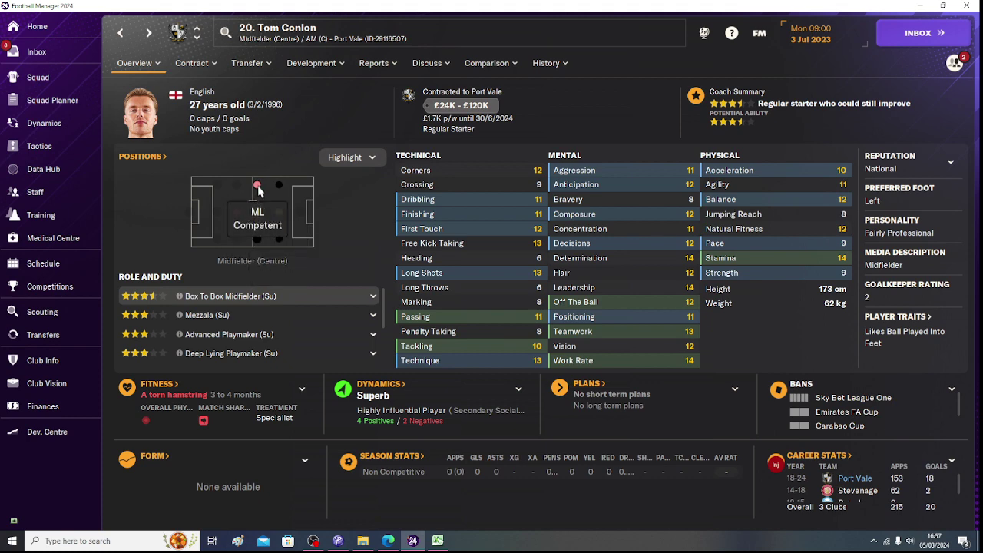
pyautogui.click(438, 540)
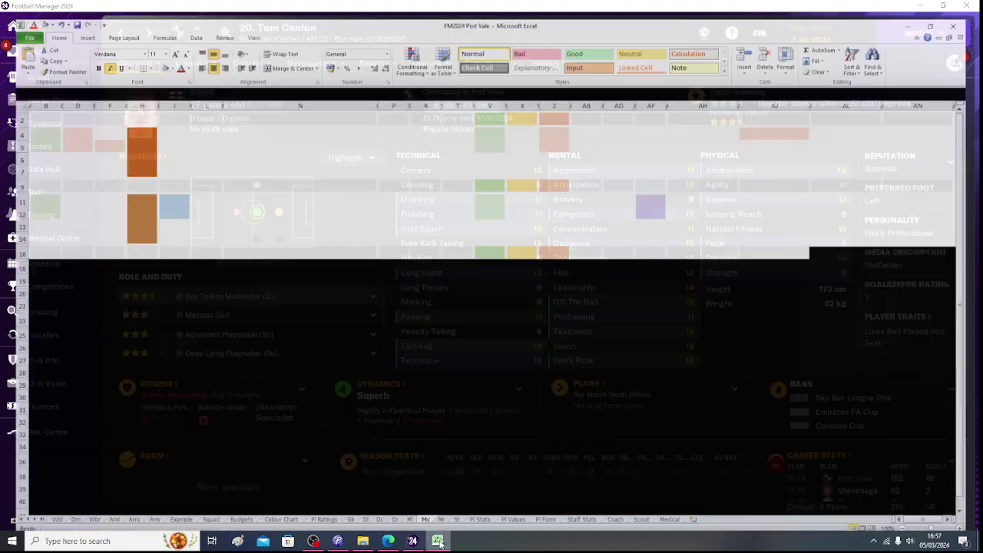
pyautogui.click(69, 325)
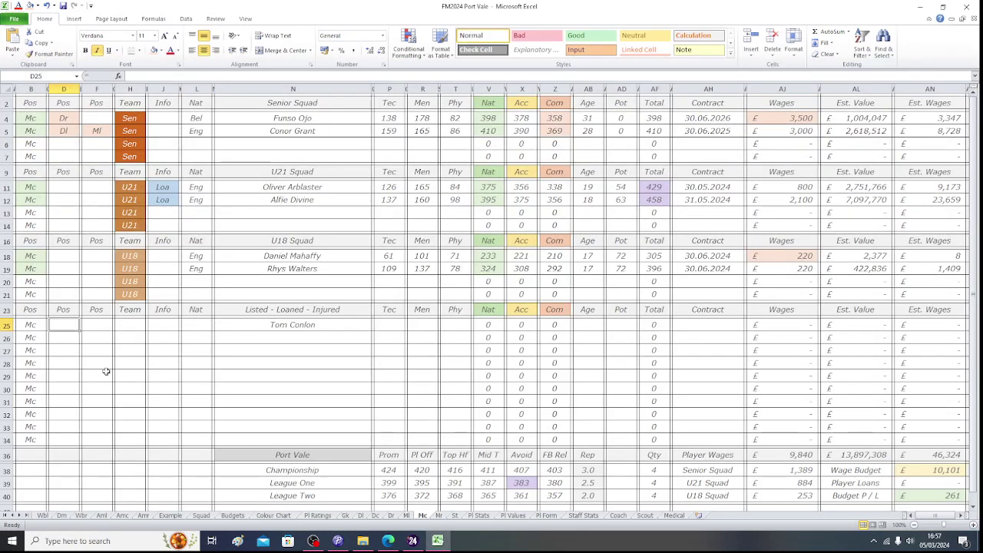
pyautogui.write('Ml')
pyautogui.press('Left')
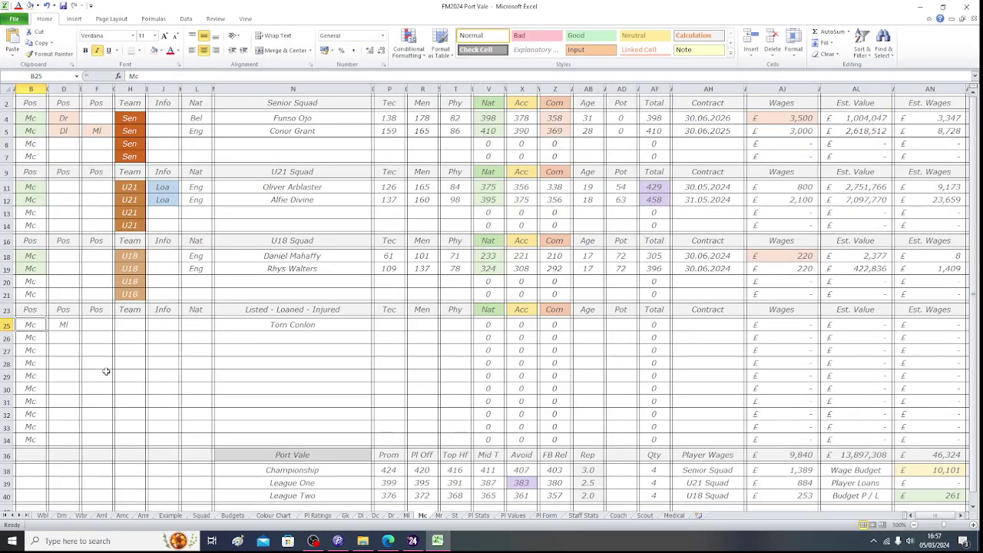
pyautogui.press('Right')
pyautogui.click(154, 50)
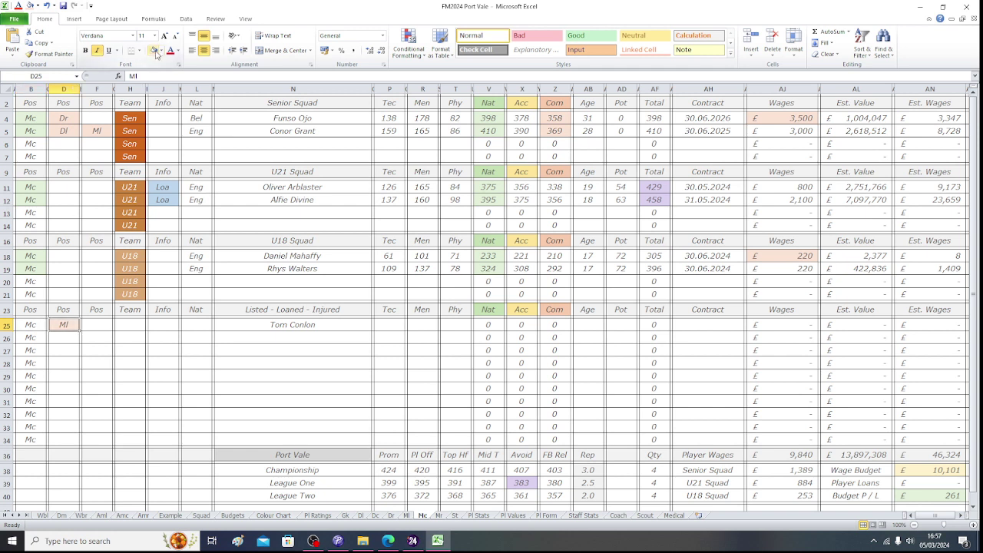
# Shade row 25's Com cell light orange and its Mc position and Nat cells light green.
pyautogui.click(553, 323)
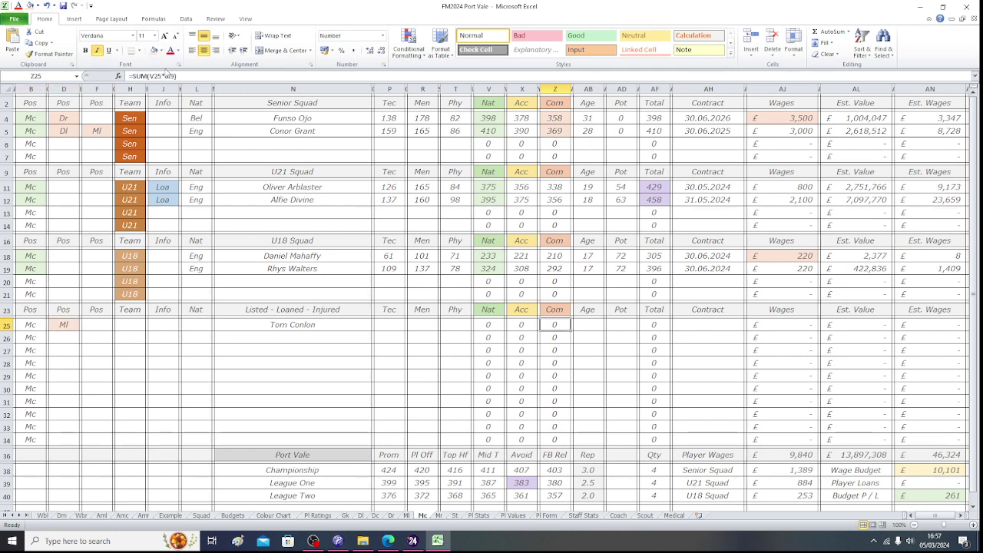
pyautogui.click(154, 50)
pyautogui.click(26, 327)
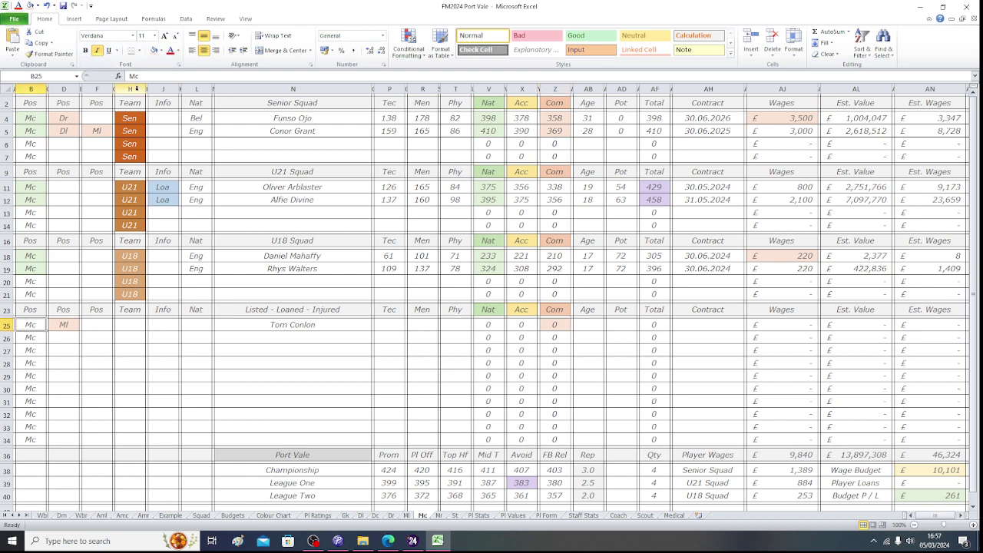
pyautogui.click(162, 51)
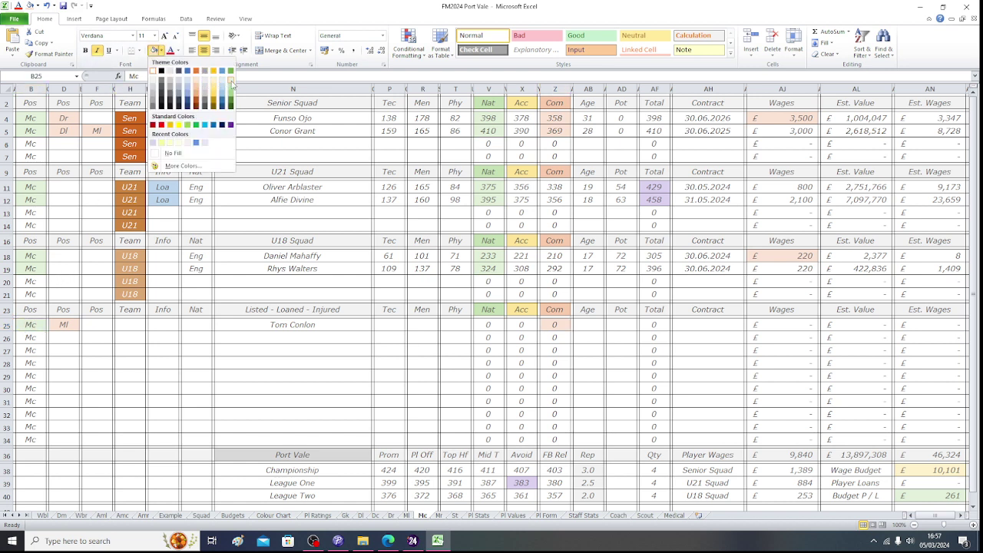
pyautogui.click(230, 78)
pyautogui.click(487, 323)
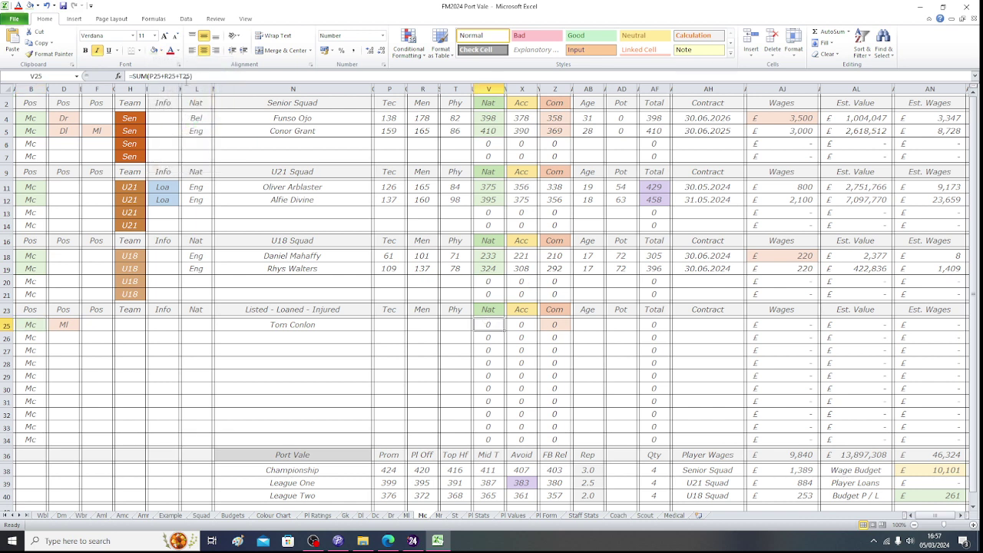
# Enter Inj in Tom Conlon's Info cell and format it with a red fill and white text.
pyautogui.click(152, 324)
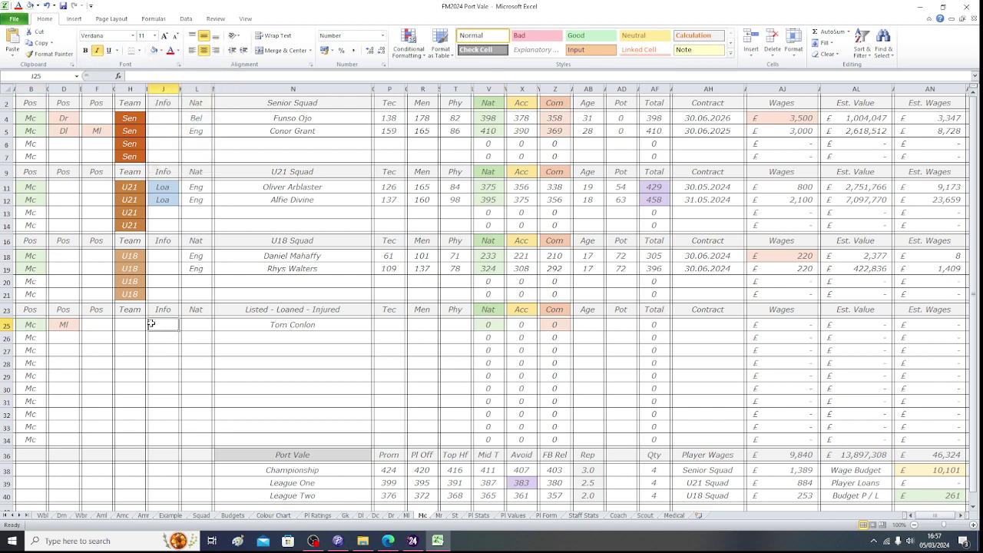
pyautogui.write('Inj')
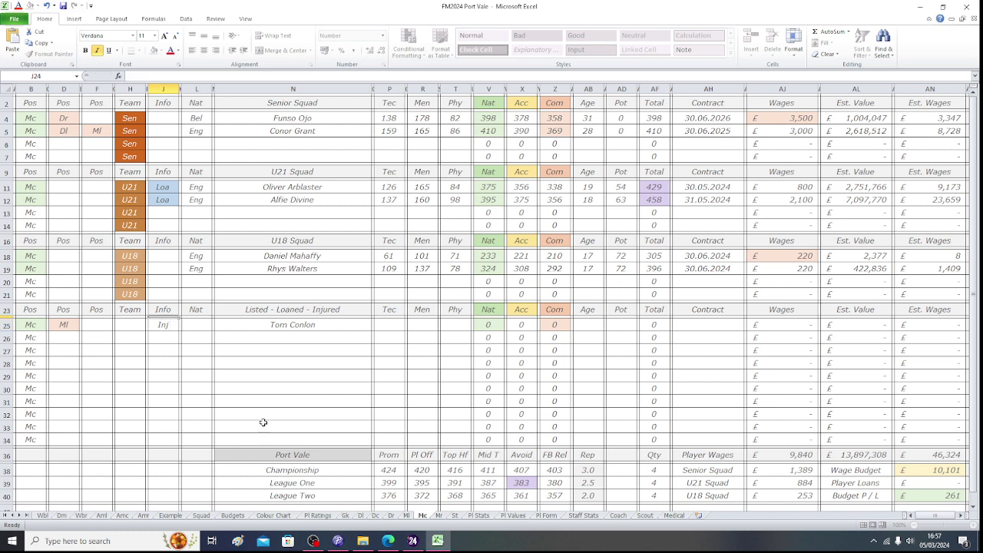
pyautogui.hotkey('ctrl', 'Return')
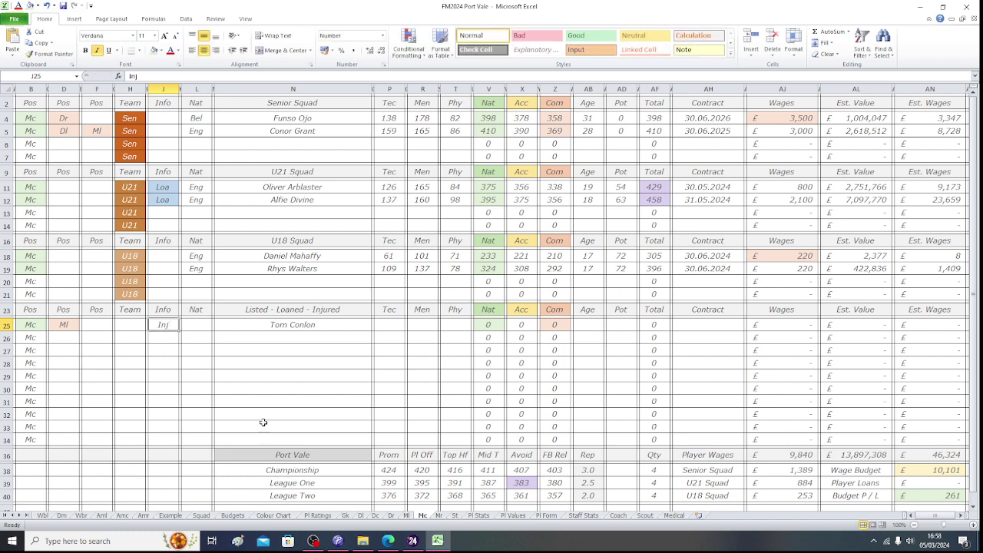
pyautogui.click(161, 51)
pyautogui.click(162, 125)
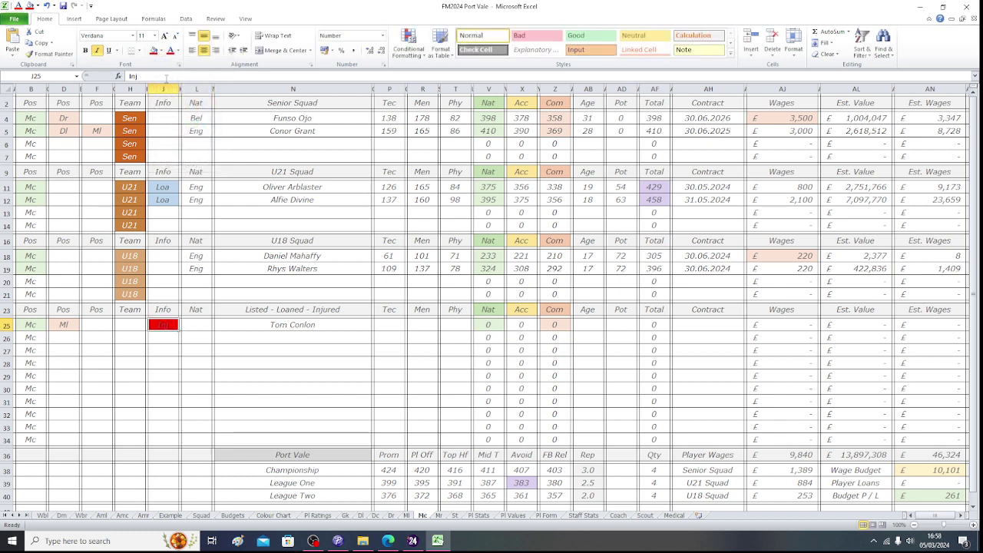
pyautogui.click(178, 50)
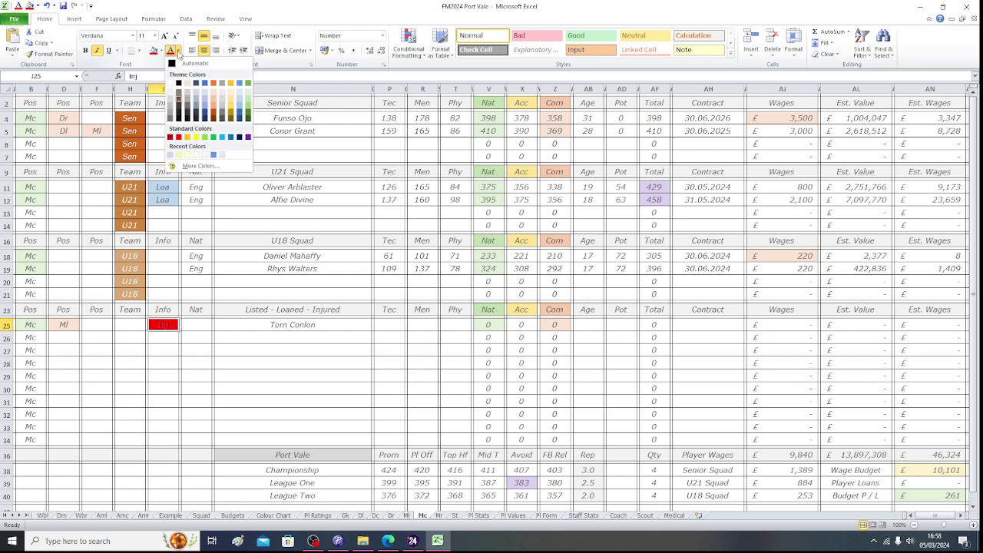
pyautogui.click(170, 86)
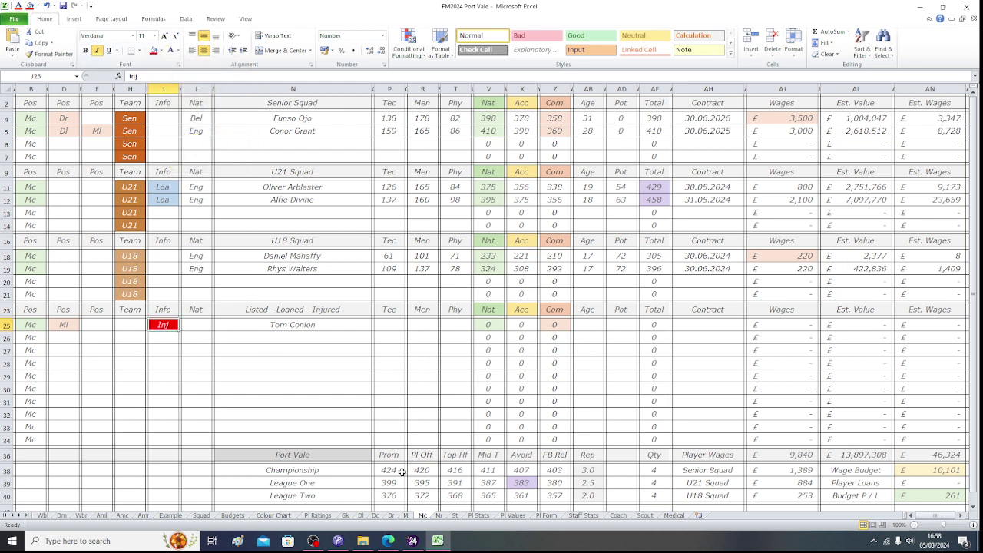
# Check Tom Conlon's nationality, enter Eng in his Nat cell, and switch back to his Football Manager profile.
pyautogui.click(413, 541)
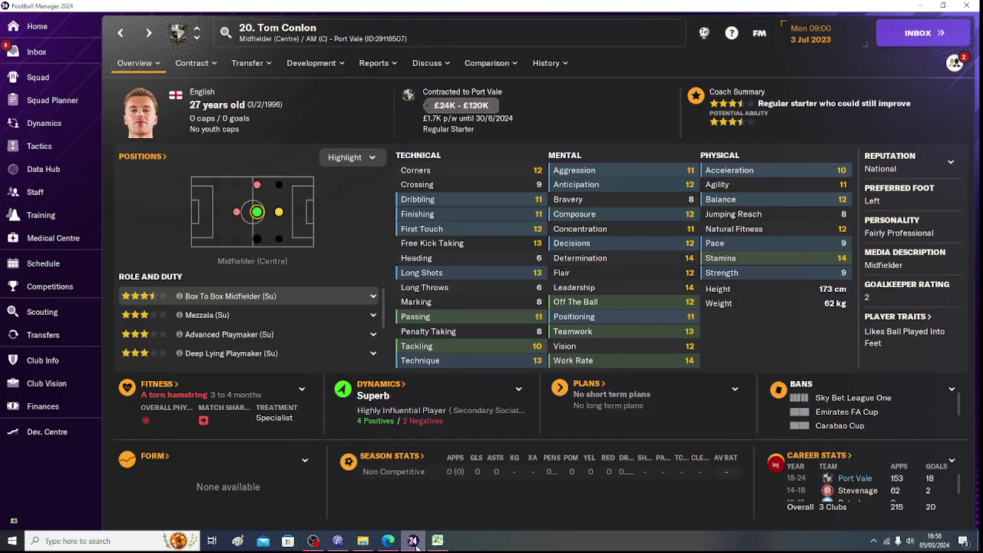
pyautogui.click(413, 542)
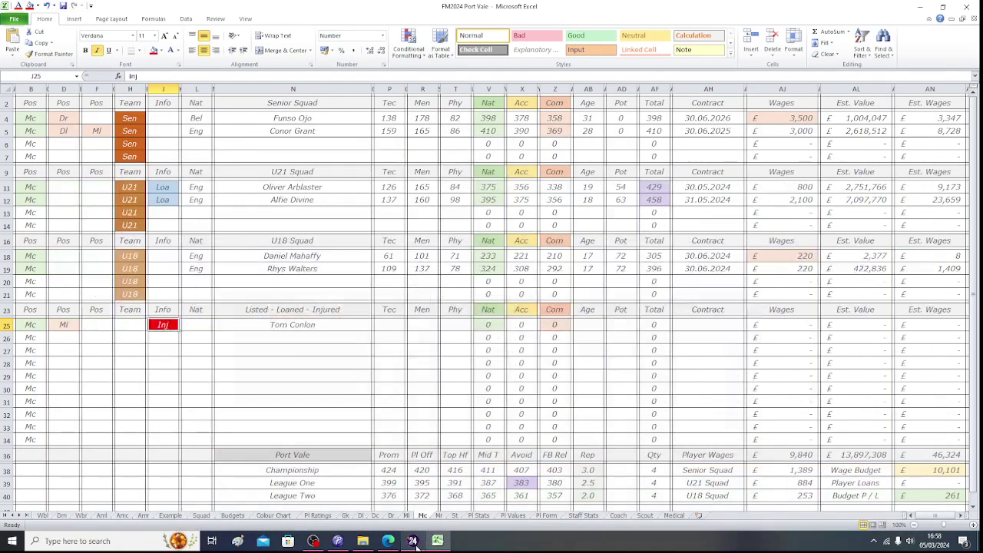
pyautogui.click(193, 323)
pyautogui.write('Eng')
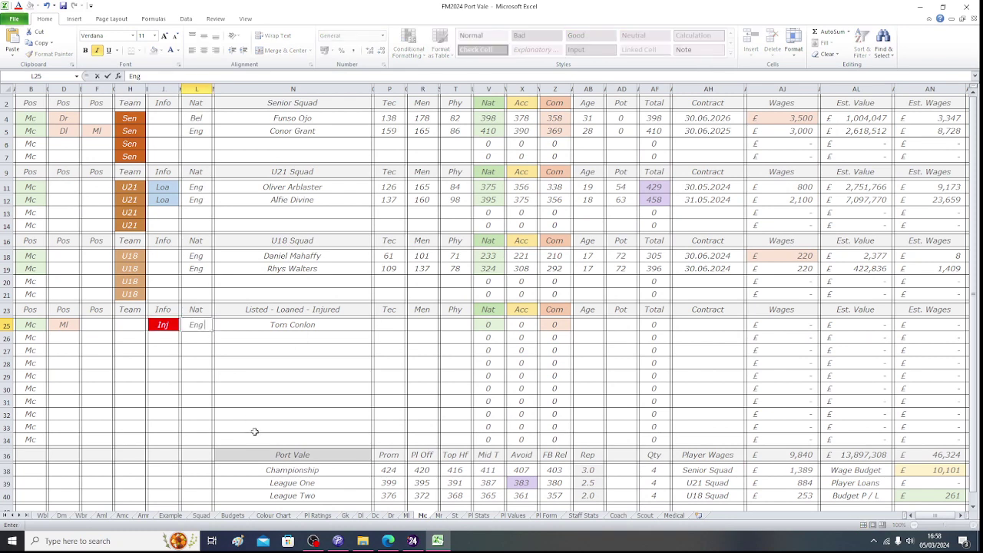
pyautogui.press('Return')
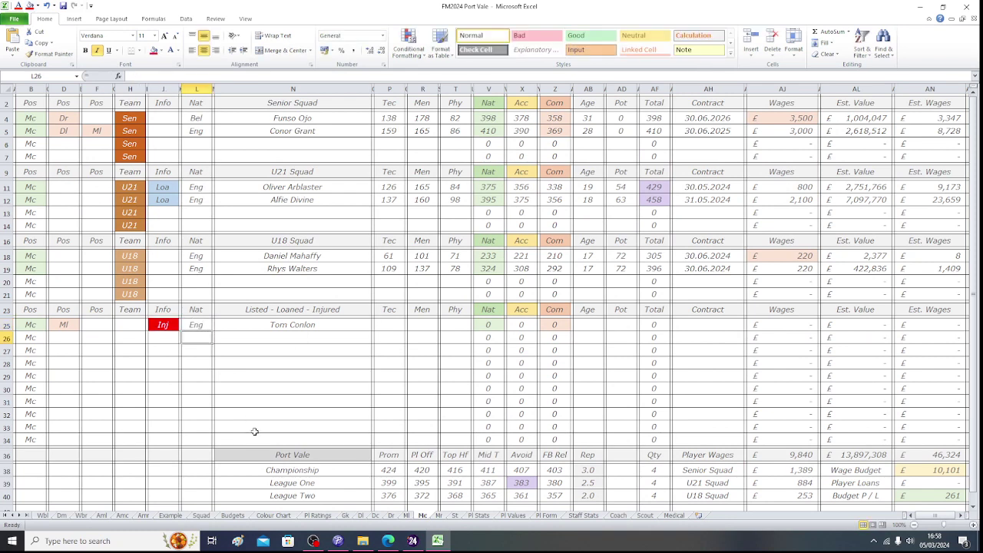
pyautogui.click(437, 541)
pyautogui.click(437, 542)
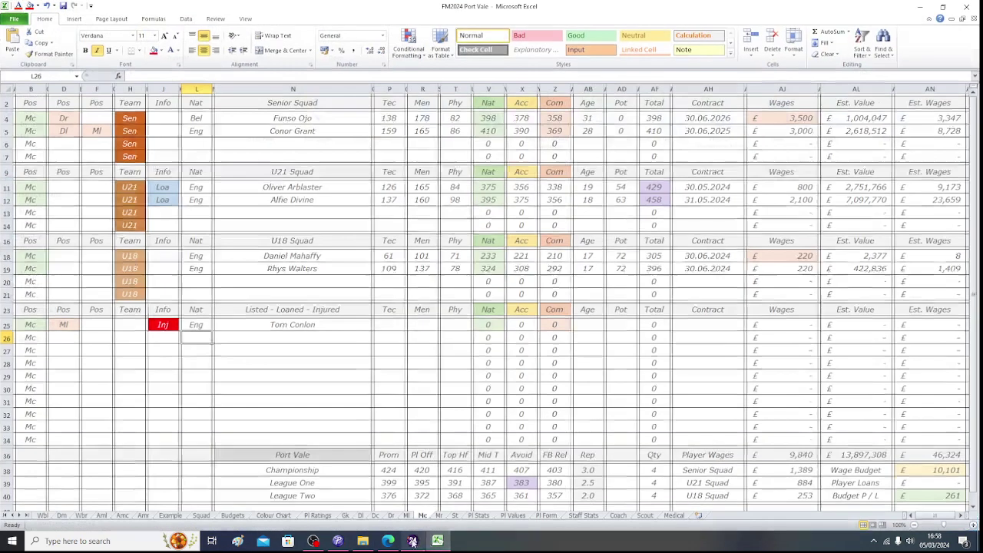
pyautogui.click(412, 542)
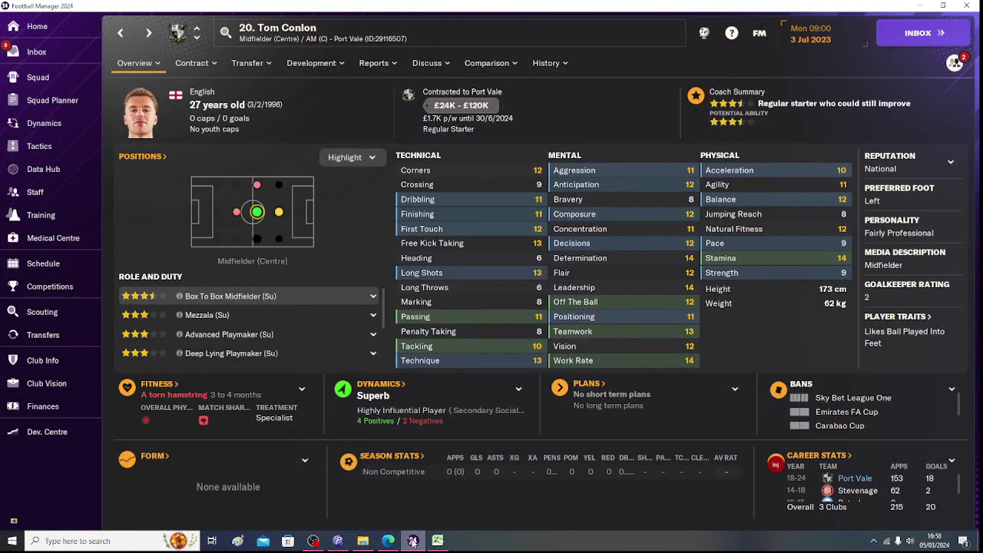
# Return to the Excel workbook and enter age 27 and Pot 0 for Tom Conlon in row 25.
pyautogui.click(413, 541)
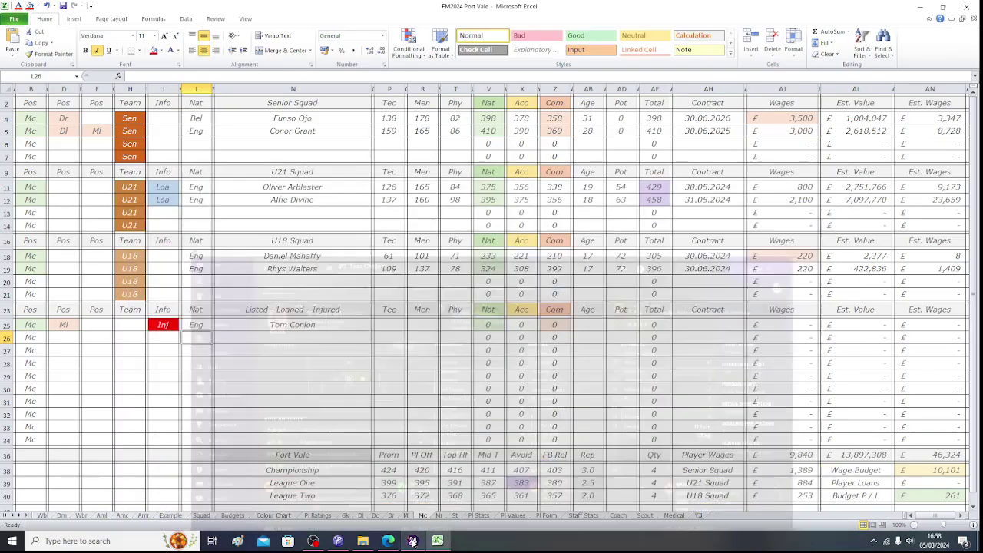
pyautogui.click(590, 316)
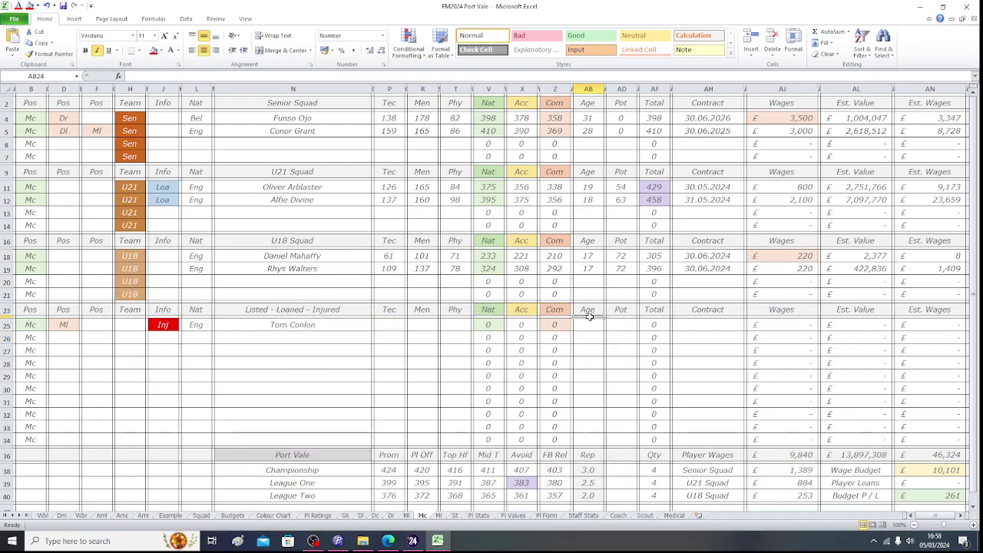
pyautogui.press('Down')
pyautogui.write('27')
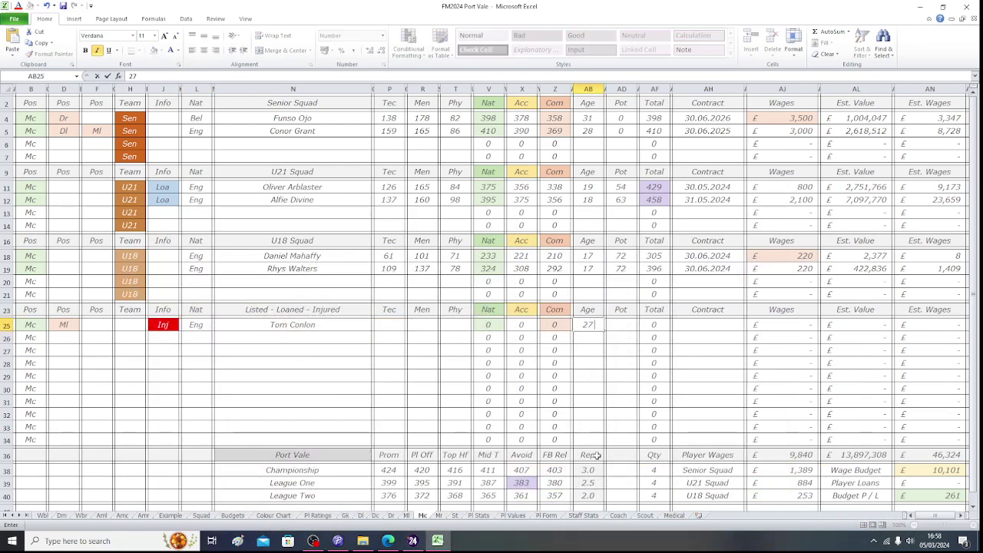
pyautogui.press('Tab')
pyautogui.write('0')
pyautogui.press('Left')
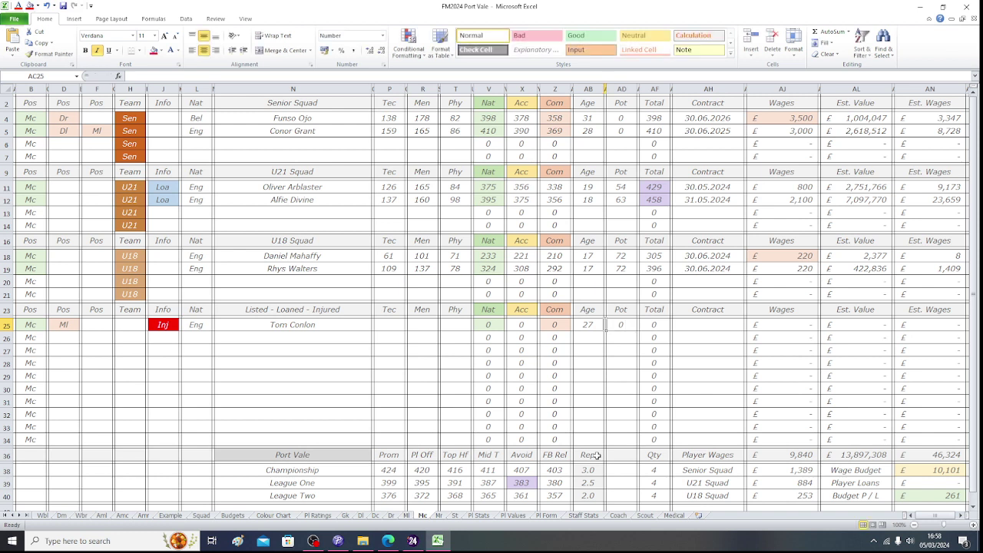
# Copy a Sen team cell from the Senior Squad into Tom Conlon's Team cell H25 and save the workbook.
pyautogui.click(127, 144)
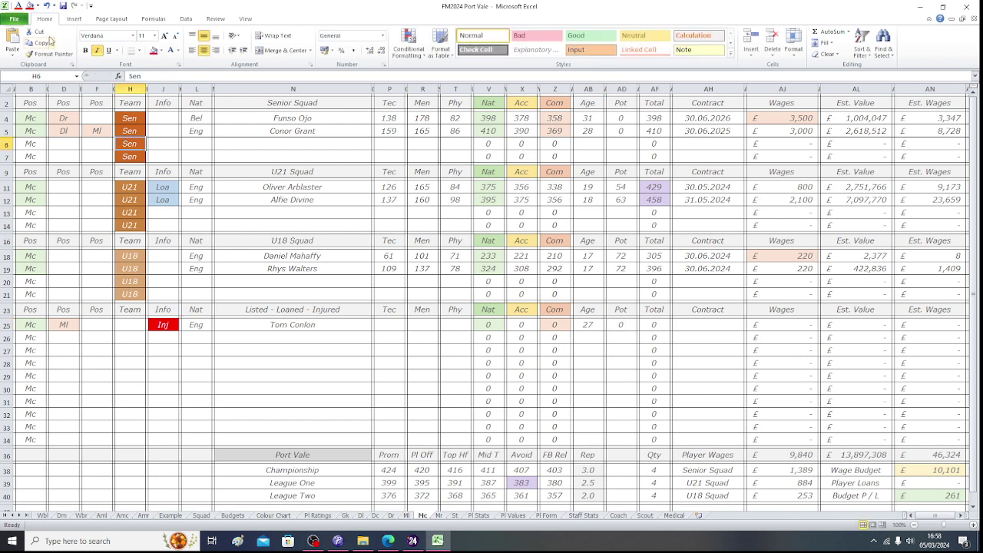
pyautogui.click(42, 43)
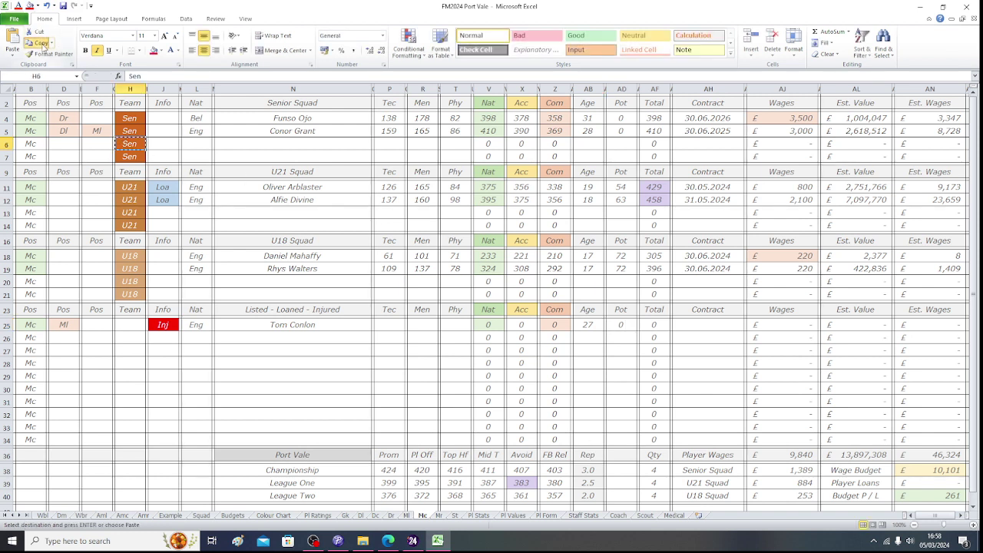
pyautogui.click(131, 324)
pyautogui.click(13, 40)
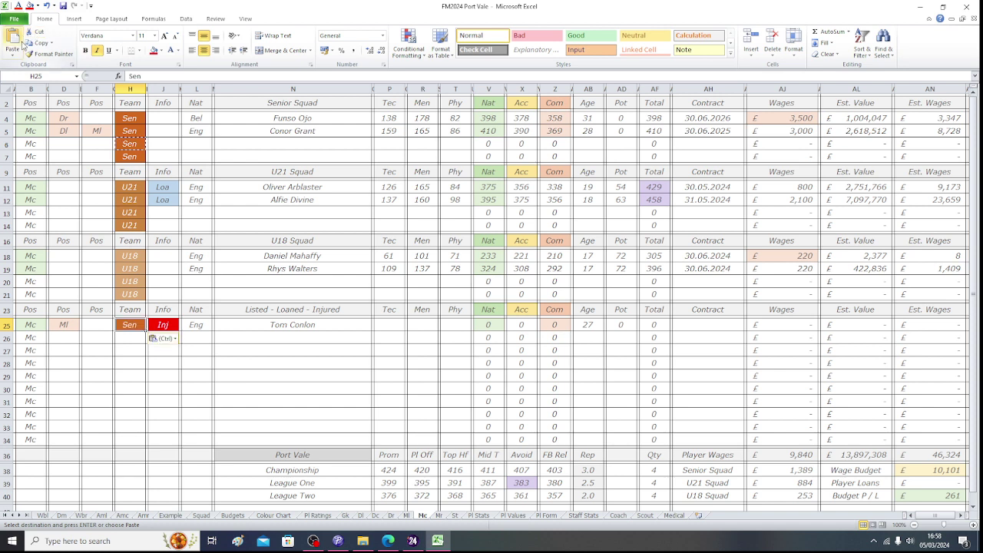
pyautogui.click(26, 100)
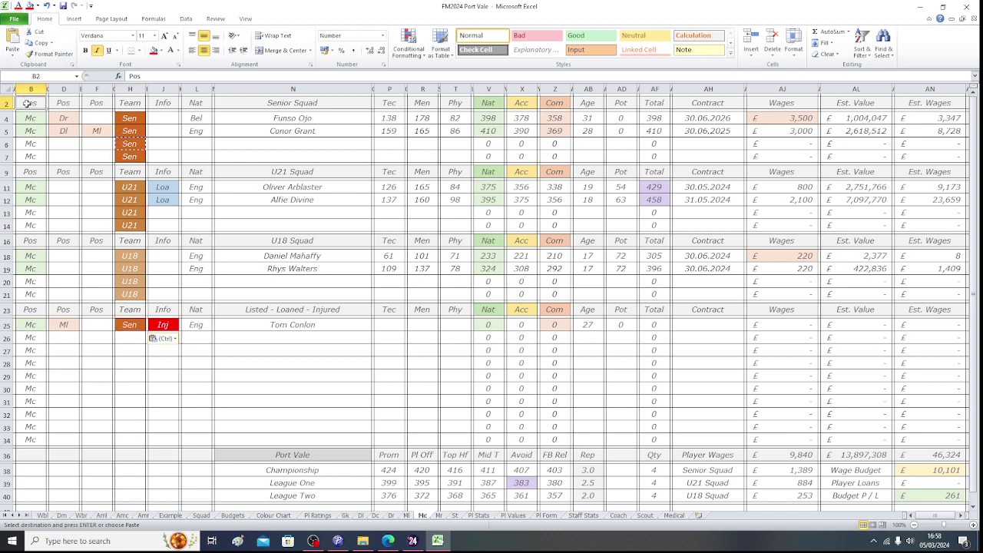
pyautogui.click(62, 7)
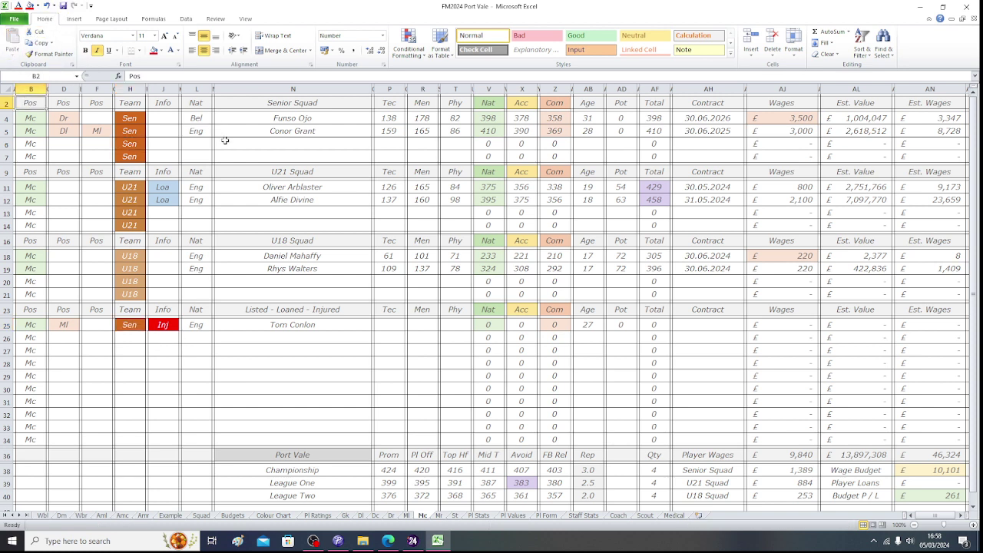
# Check Tom Conlon's contract expiry in Football Manager and enter 30.06.2024 in his Contract cell in the workbook.
pyautogui.click(701, 325)
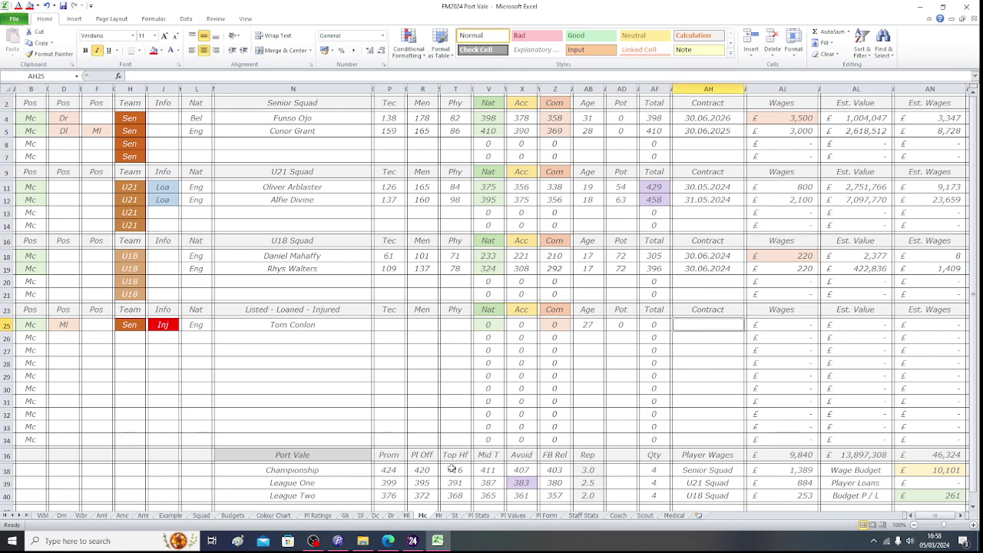
pyautogui.click(413, 543)
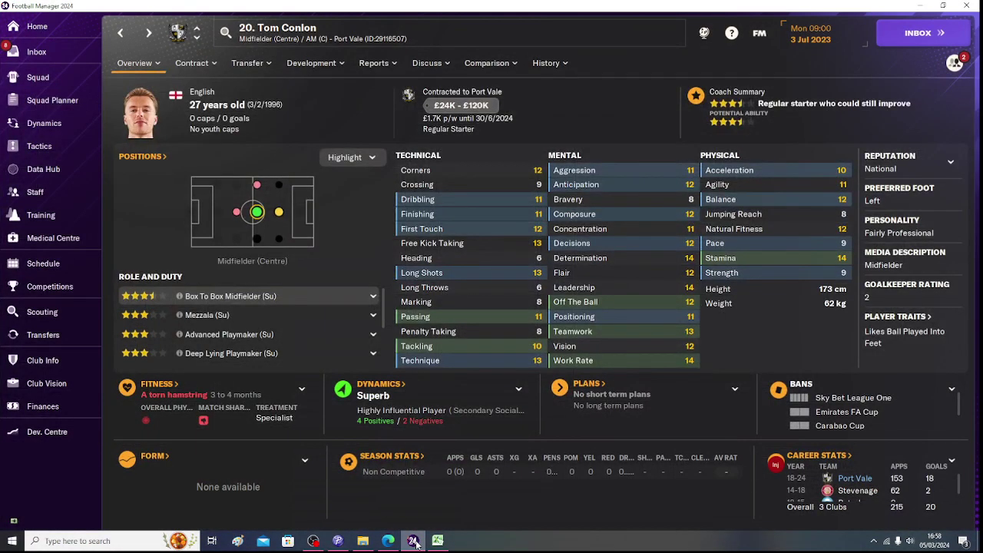
pyautogui.click(414, 543)
pyautogui.write('30.06')
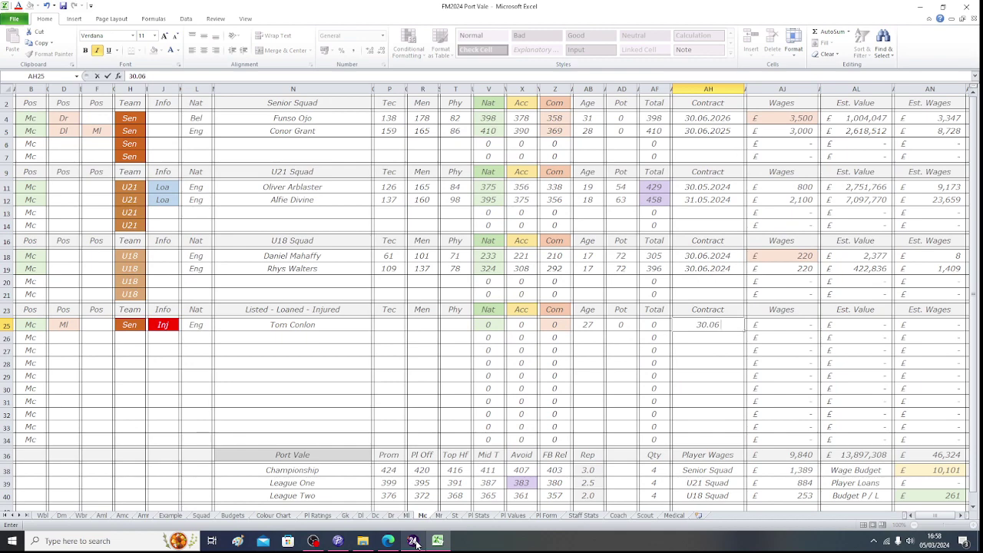
pyautogui.write('.2024')
pyautogui.press('Tab')
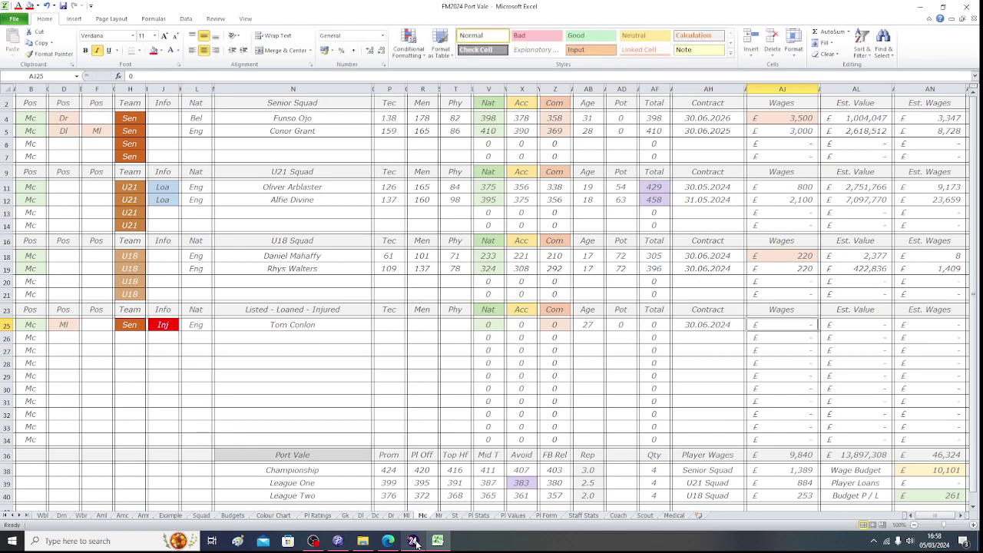
# Check Tom Conlon's weekly wage in Football Manager and enter 1,700 in his Wages cell.
pyautogui.click(413, 542)
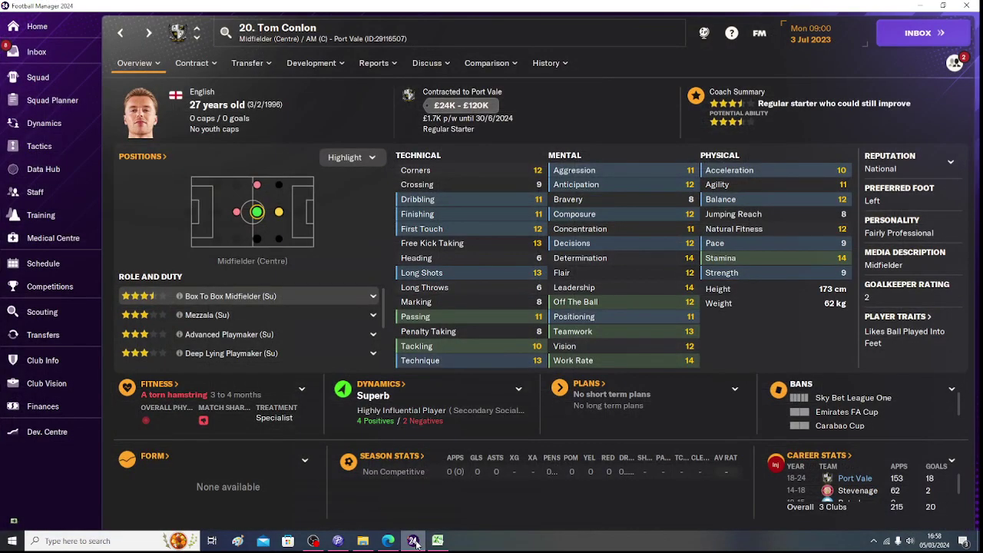
pyautogui.click(413, 542)
pyautogui.write('1')
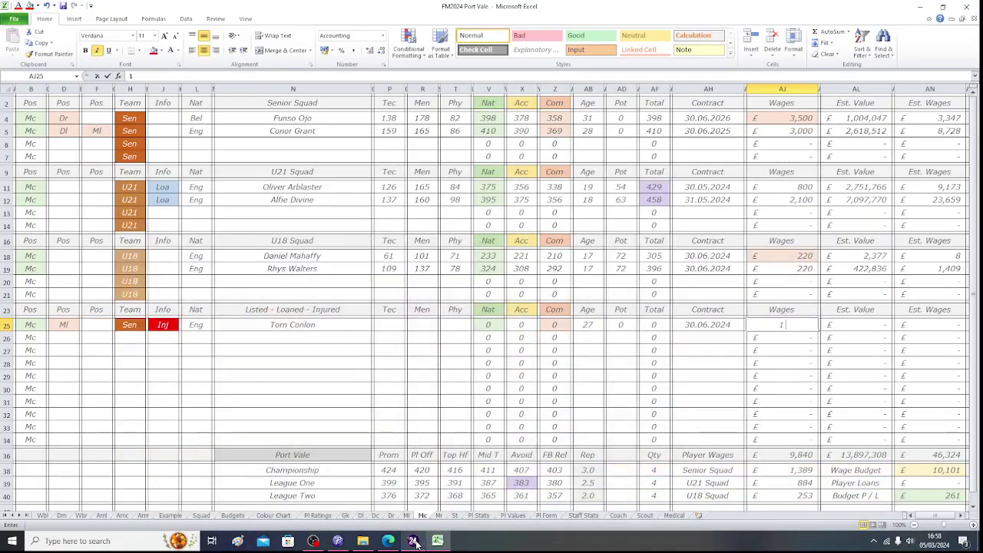
pyautogui.write(',700')
pyautogui.press('Return')
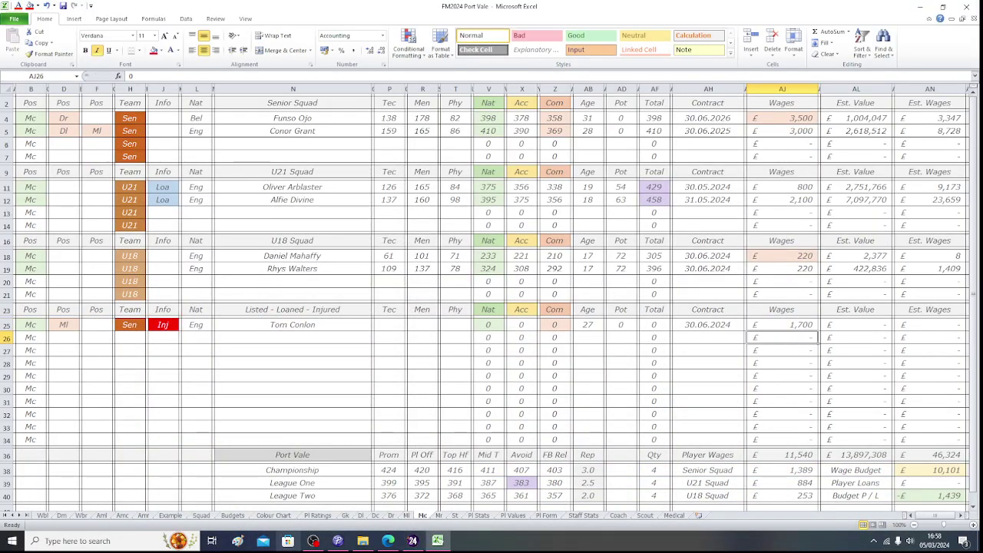
# Add up Tom Conlon's technical attributes in Football Manager and enter 143 in his Tec cell P25.
pyautogui.click(439, 325)
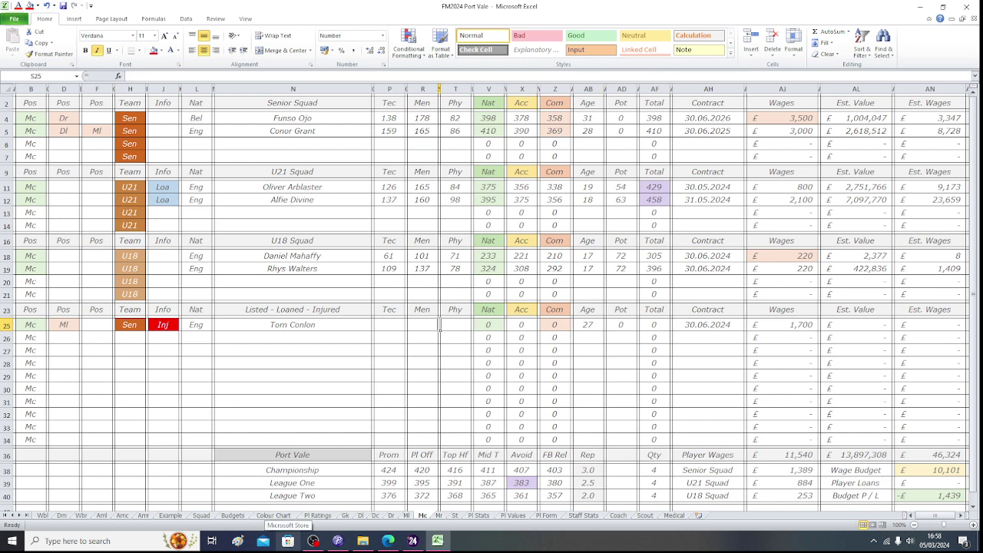
pyautogui.press('Left')
pyautogui.press('Left')
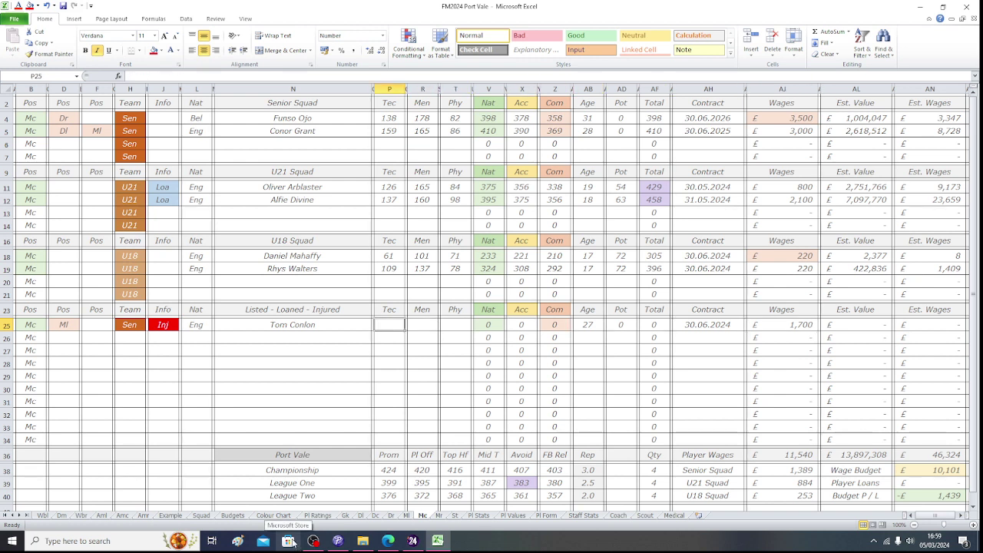
pyautogui.click(420, 545)
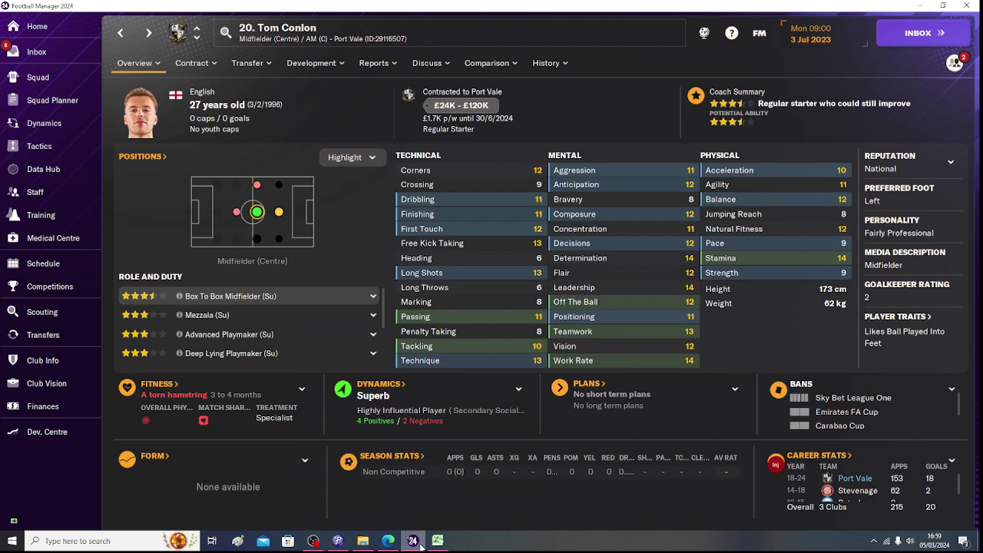
pyautogui.hotkey('alt', 'Tab')
pyautogui.write('143')
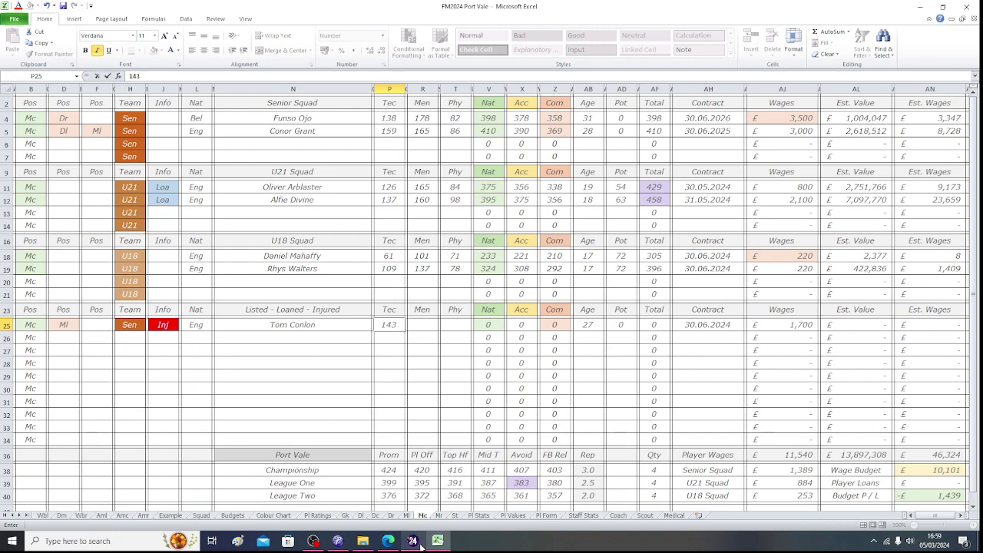
pyautogui.press('Tab')
# Add up Tom Conlon's mental and physical attributes in Football Manager and enter Men 168 and Phy 85 in row 25.
pyautogui.click(421, 547)
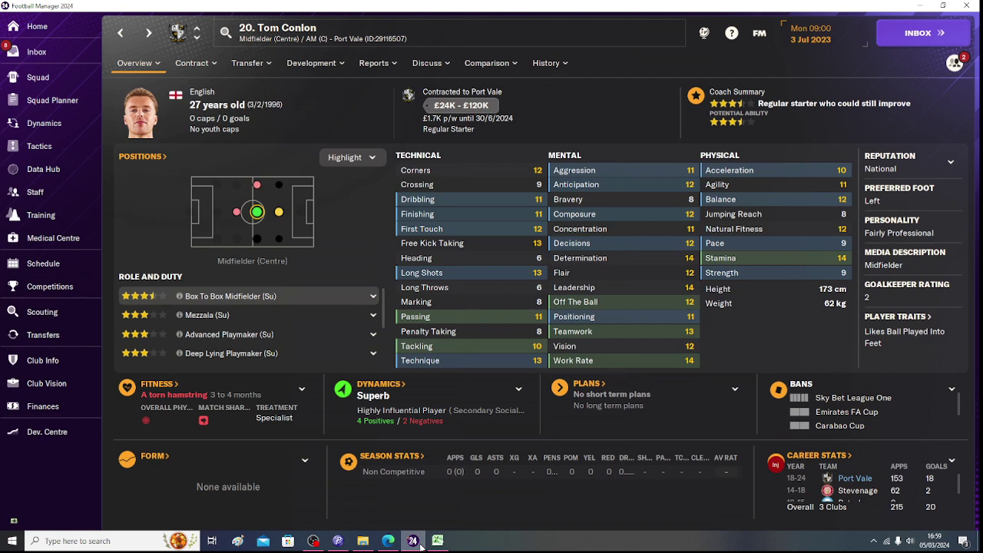
pyautogui.click(421, 547)
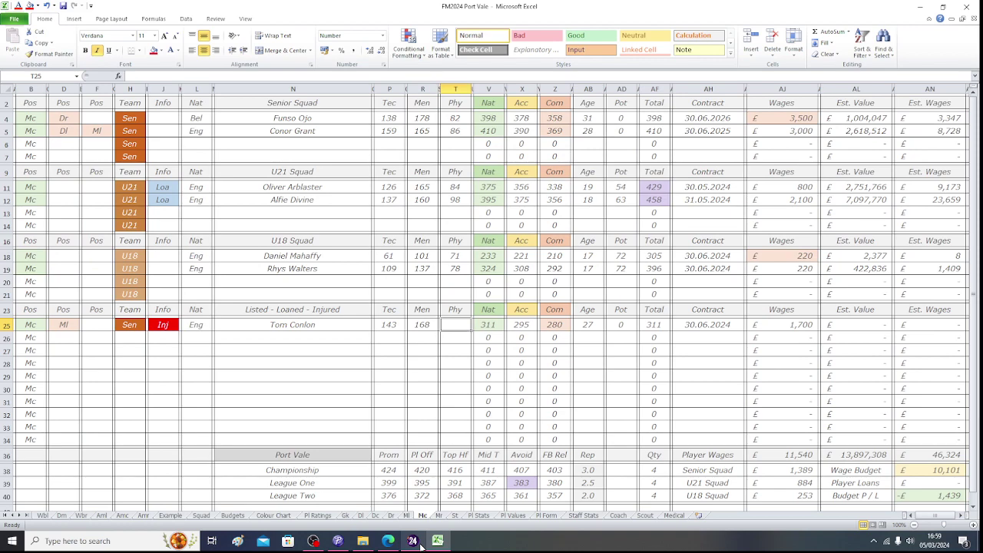
pyautogui.click(421, 547)
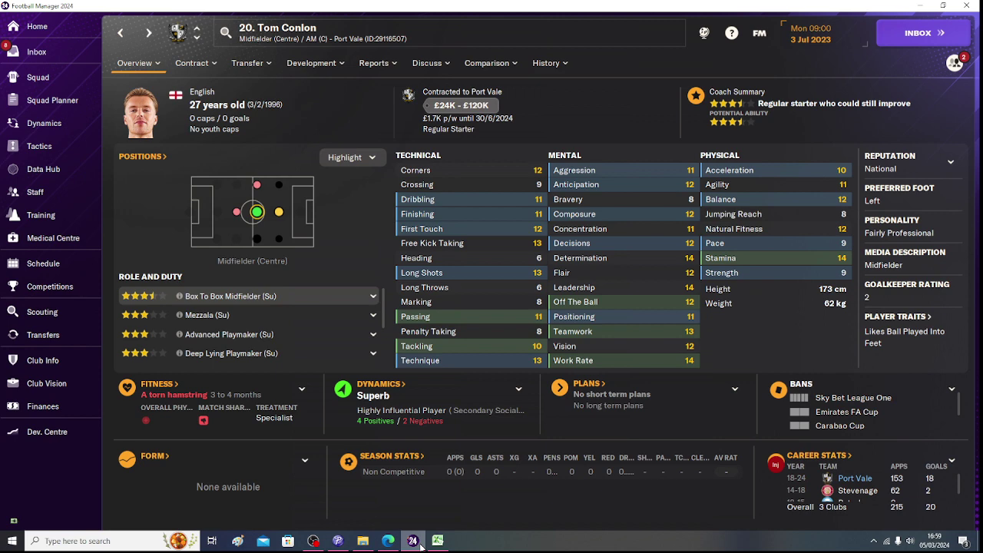
pyautogui.click(422, 547)
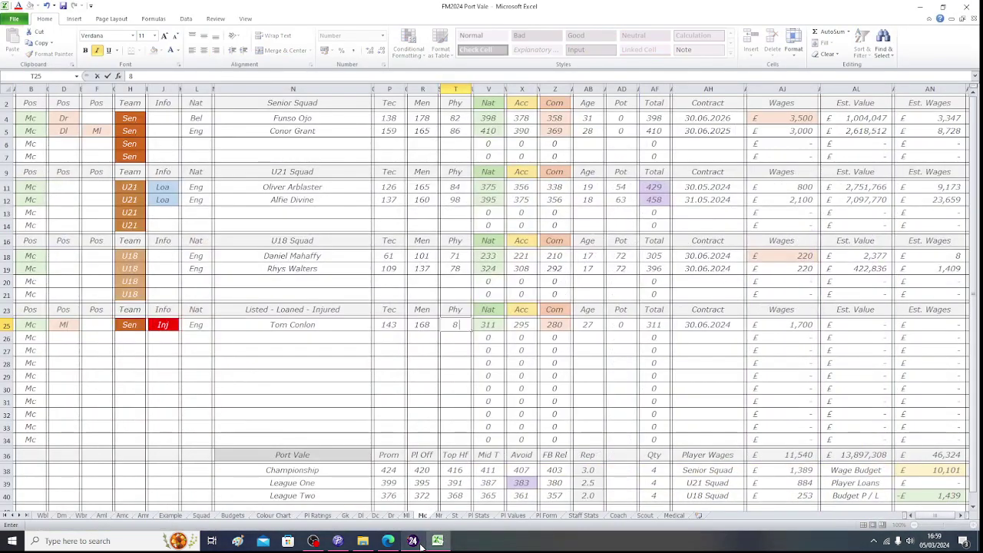
pyautogui.press('Right')
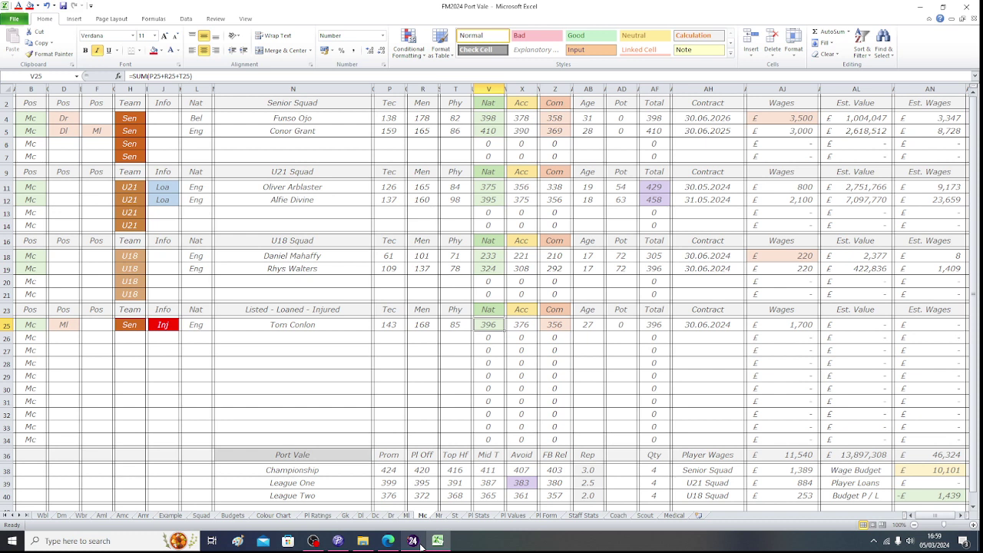
# Review Tom Conlon's calculated ratings, age, total, contract and wages along row 25, ending at his Est. Value cell.
pyautogui.press('Down')
pyautogui.press('Up')
pyautogui.press('Right')
pyautogui.press('Right')
pyautogui.press('Right')
pyautogui.press('Right')
pyautogui.press('Right')
pyautogui.press('Right')
pyautogui.press('Right')
pyautogui.press('Right')
pyautogui.press('Right')
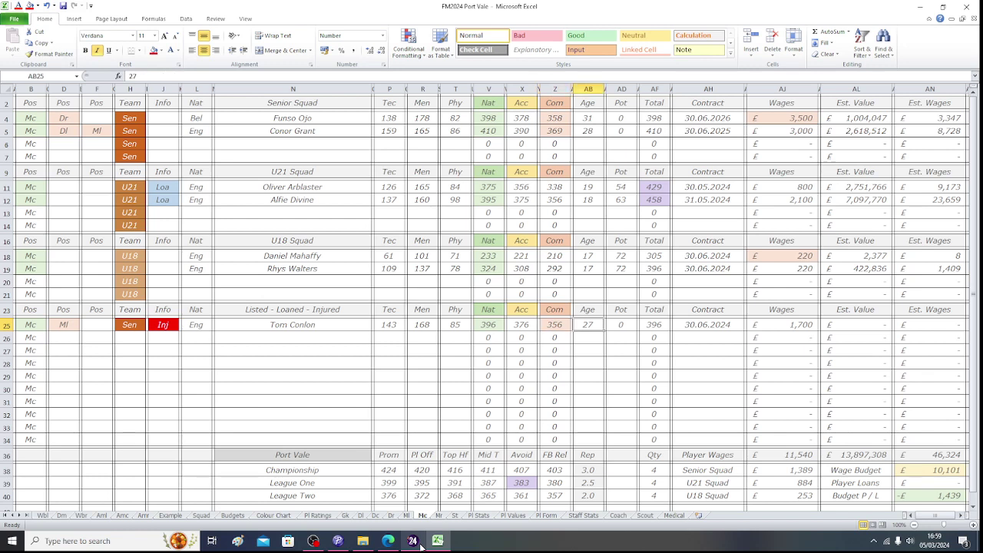
pyautogui.press('Right')
pyautogui.press('Right')
pyautogui.press('Right')
pyautogui.press('Right')
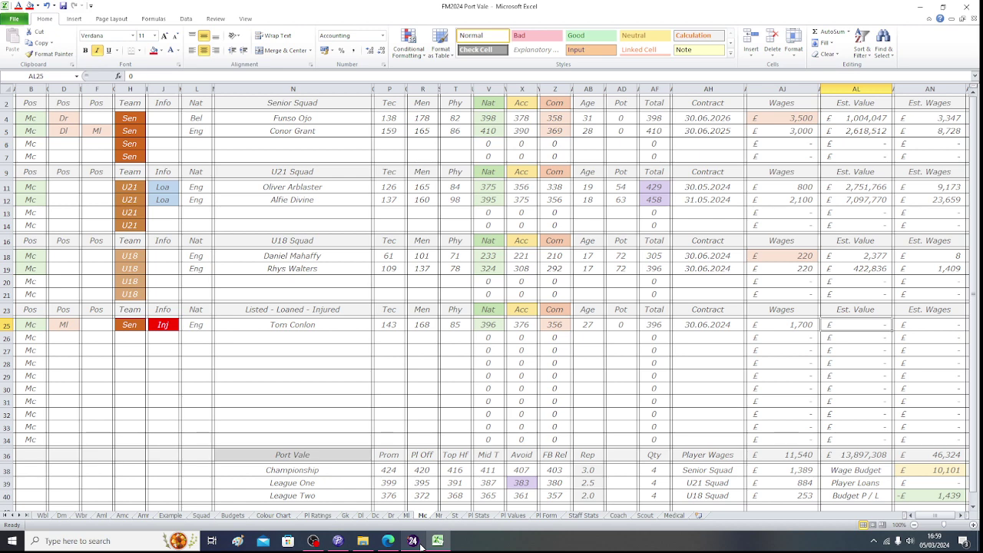
# Find the 396 / 399 rating band in column D of the Pl Values sheet for Tom Conlon's total.
pyautogui.click(509, 517)
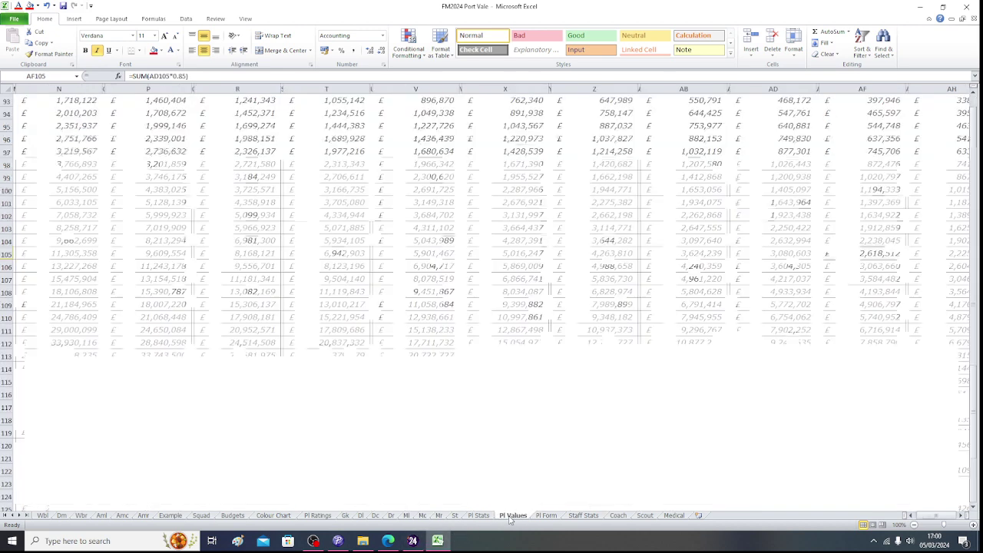
pyautogui.press('Left')
pyautogui.press('Left')
pyautogui.press('Left')
pyautogui.press('Left')
pyautogui.press('Left')
pyautogui.press('Left')
pyautogui.press('Left')
pyautogui.press('Left')
pyautogui.press('Left')
pyautogui.press('Left')
pyautogui.press('Left')
pyautogui.press('Left')
pyautogui.press('Left')
pyautogui.press('Left')
pyautogui.press('Left')
pyautogui.press('Left')
pyautogui.press('Left')
pyautogui.press('Left')
pyautogui.press('Left')
pyautogui.press('Left')
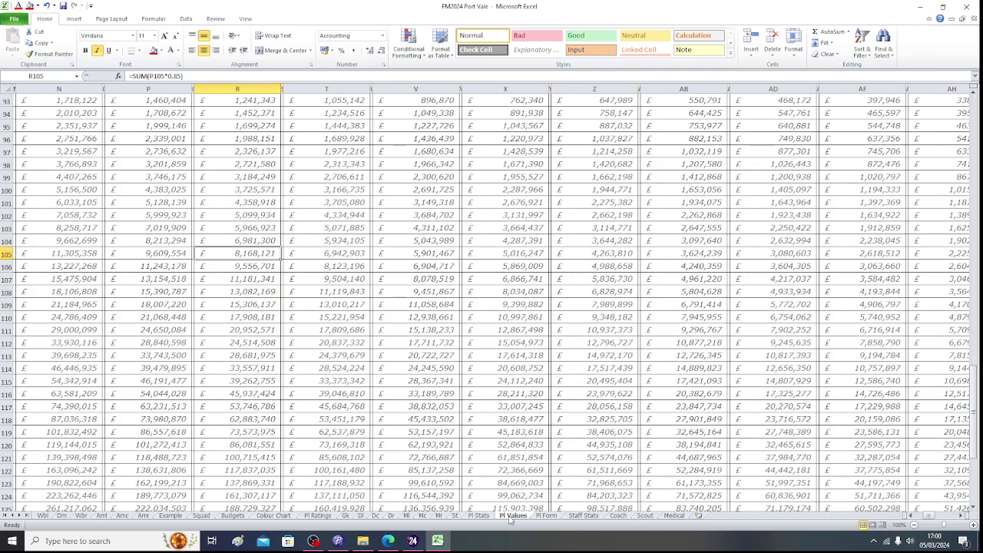
pyautogui.press('Up')
pyautogui.press('Up')
pyautogui.press('Up')
pyautogui.press('Up')
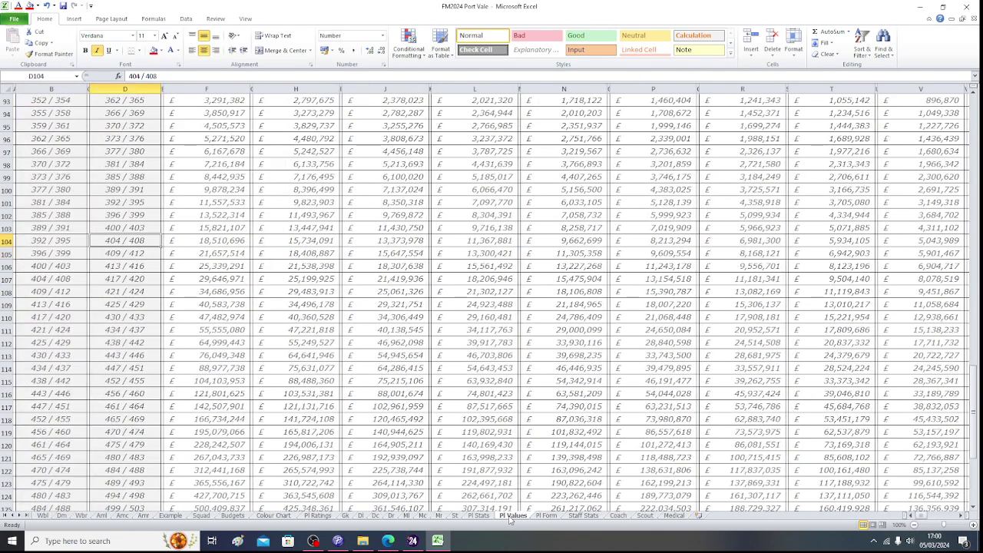
pyautogui.press('Down')
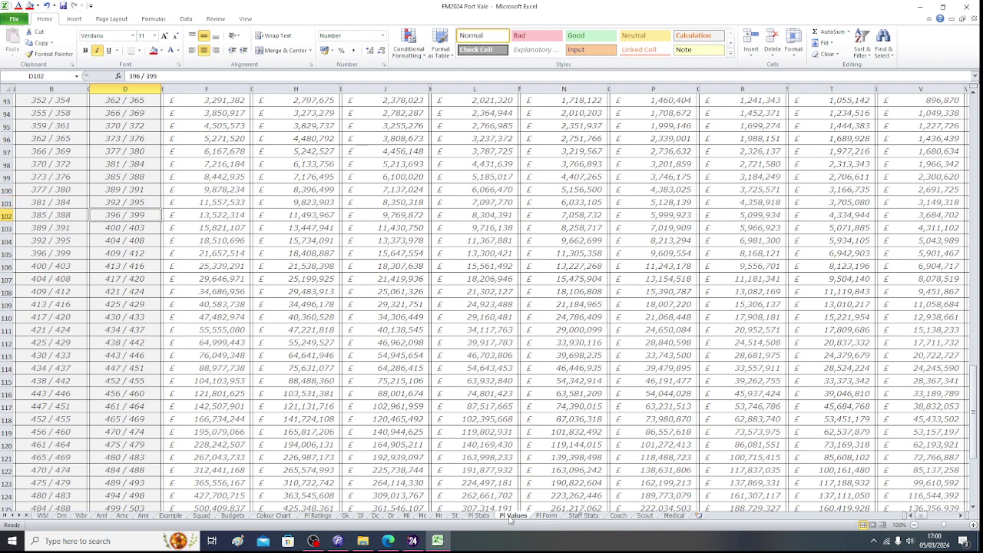
# Follow the 396 / 399 row of the Pl Values sheet across to the valuation in column AD.
pyautogui.press('Right')
pyautogui.press('Right')
pyautogui.press('Right')
pyautogui.press('Right')
pyautogui.press('Right')
pyautogui.press('Right')
pyautogui.press('Right')
pyautogui.press('Right')
pyautogui.press('Right')
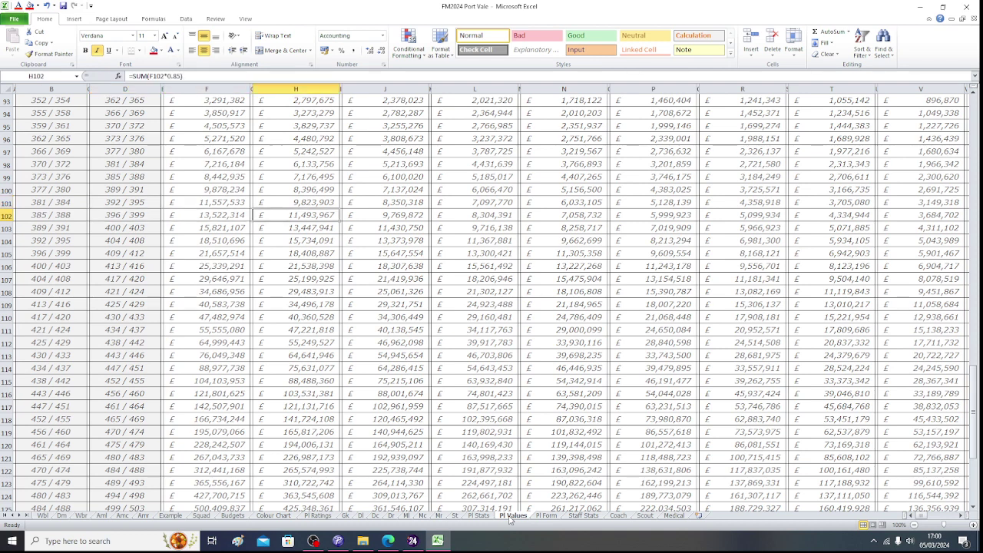
pyautogui.press('Right')
pyautogui.press('Right')
pyautogui.press('Right')
pyautogui.press('Right')
pyautogui.press('Right')
pyautogui.press('Right')
pyautogui.press('Right')
pyautogui.press('Right')
pyautogui.press('Right')
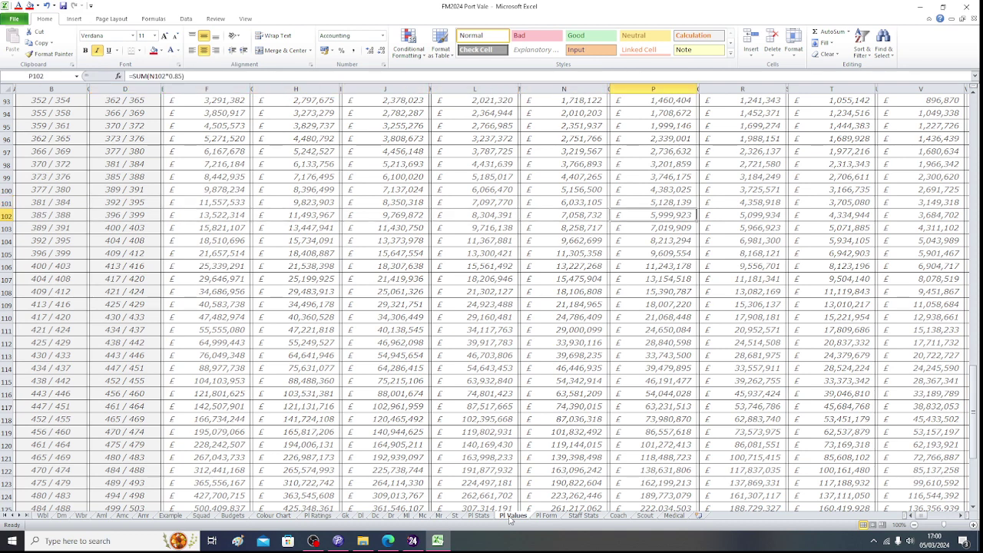
pyautogui.press('Right')
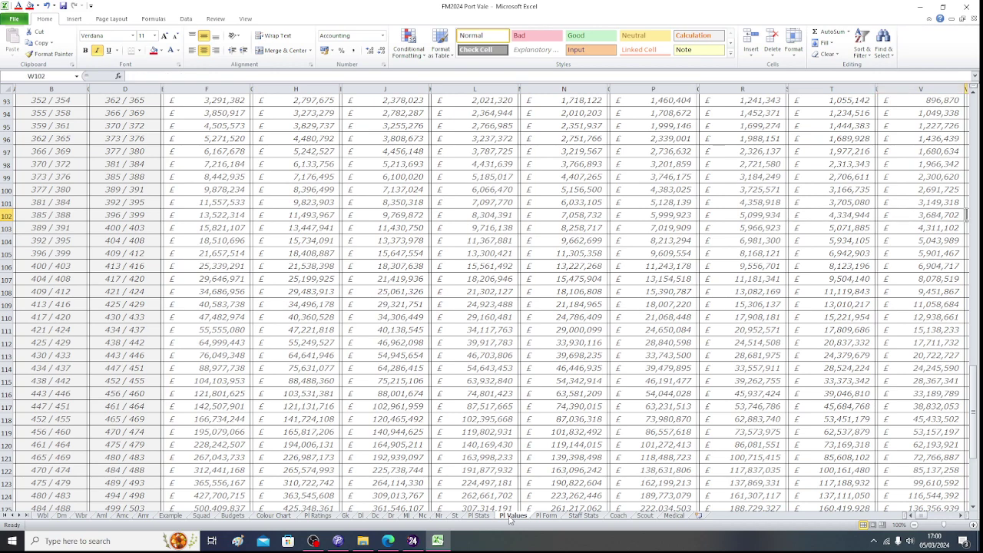
pyautogui.press('Right')
pyautogui.press('Right')
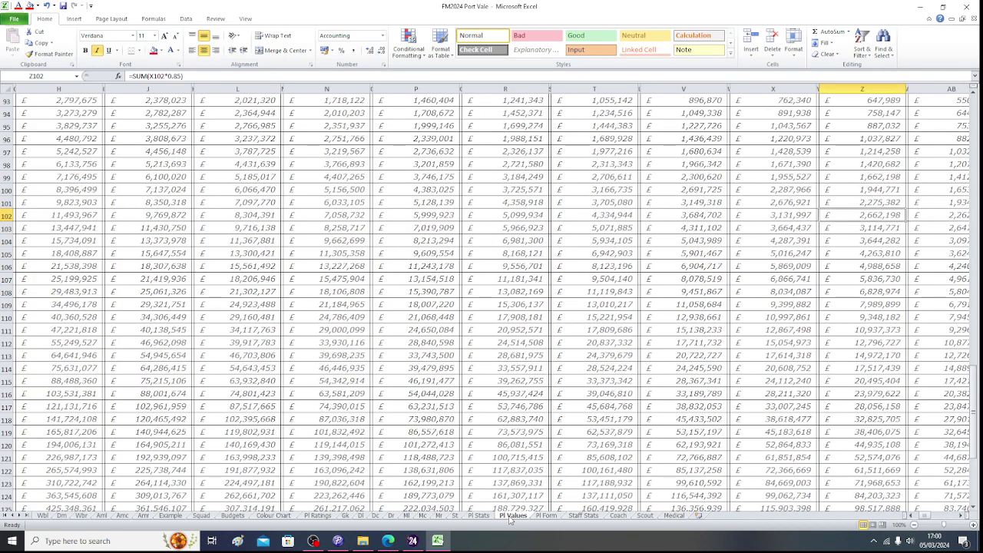
pyautogui.press('Right')
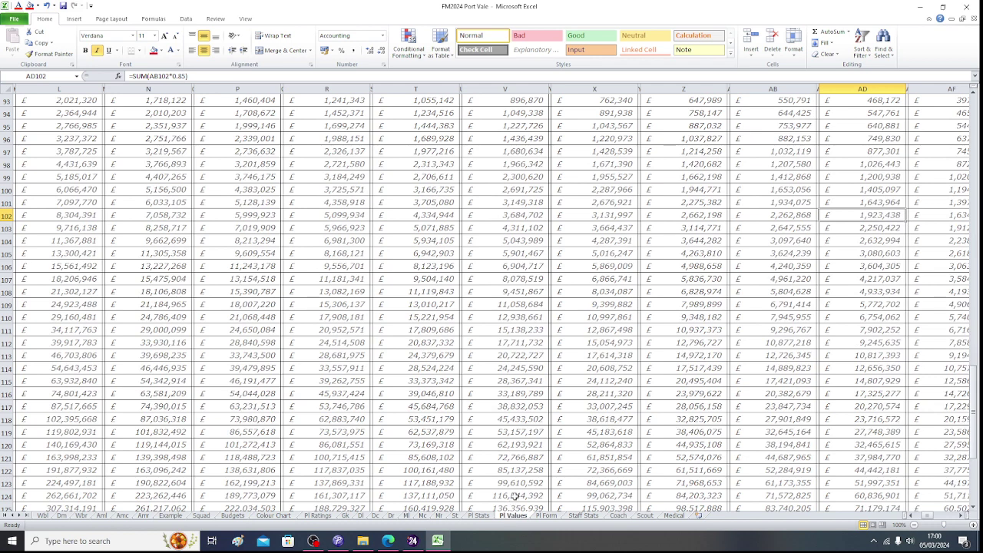
# Enter 1923438 as Tom Conlon's Est. Value in cell AL25 of the Mc sheet.
pyautogui.click(427, 517)
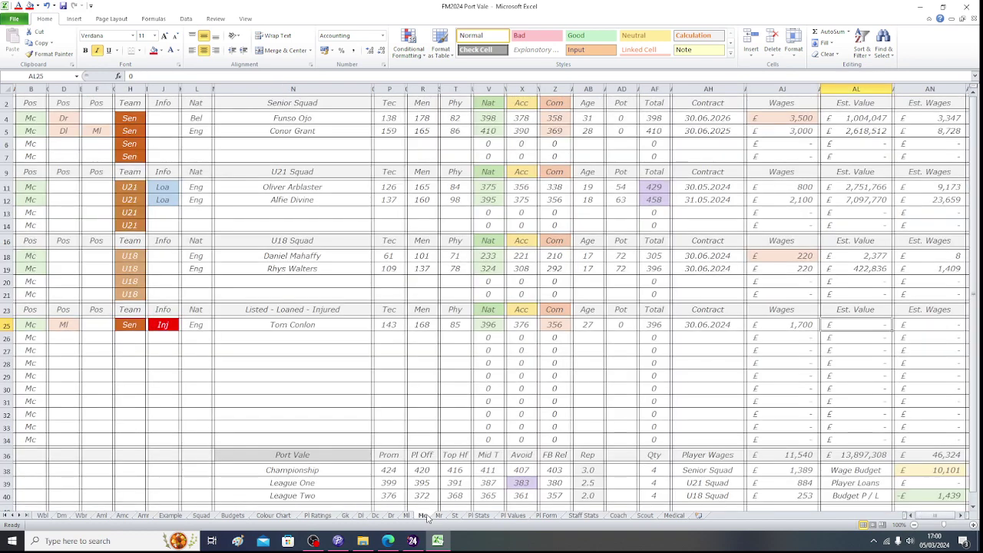
pyautogui.write('19')
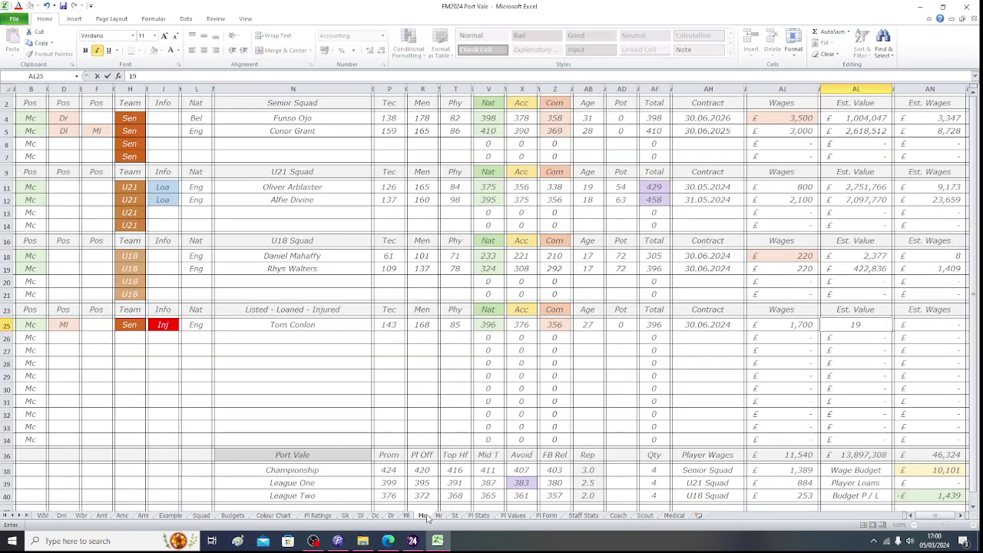
pyautogui.write('23438')
pyautogui.press('Return')
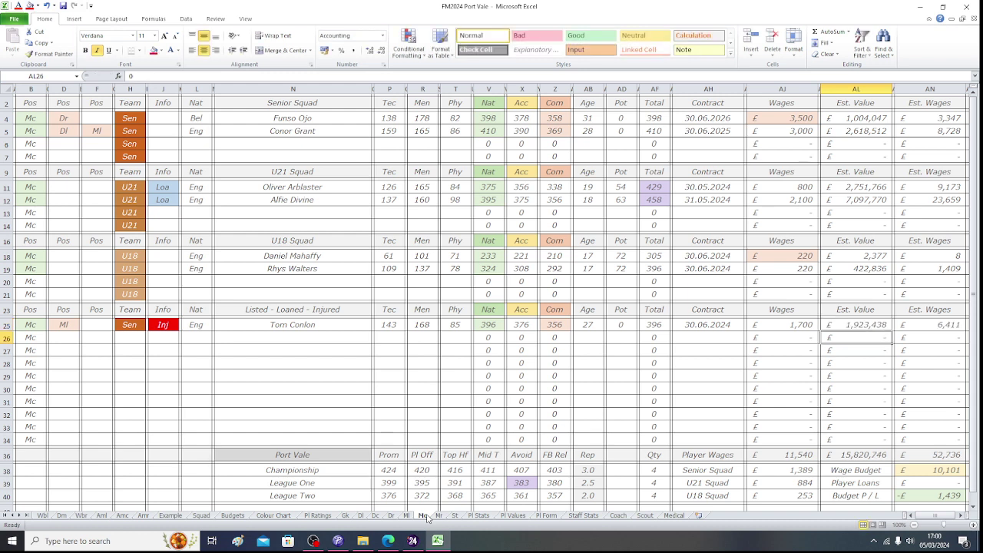
pyautogui.press('Up')
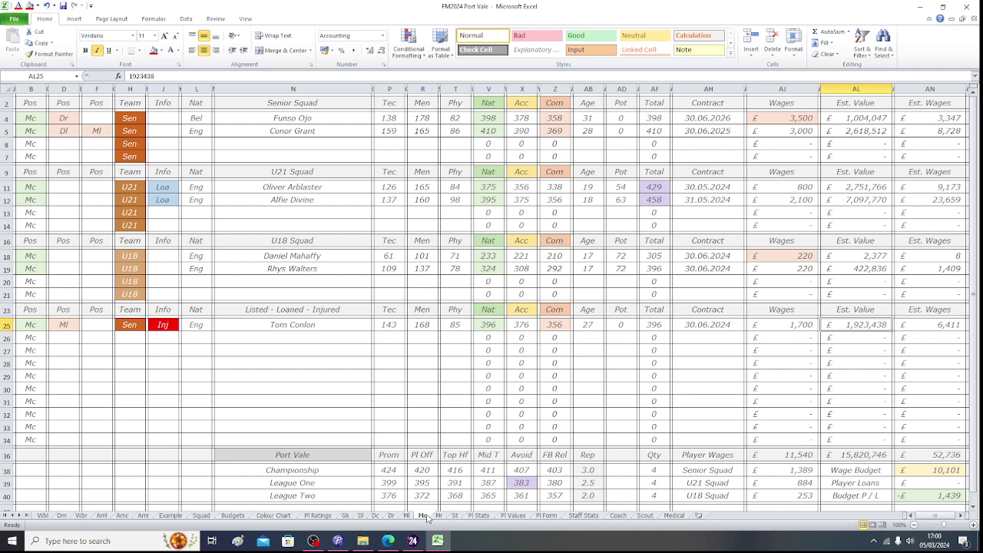
pyautogui.press('Left')
pyautogui.press('Left')
pyautogui.press('Left')
pyautogui.press('Left')
pyautogui.press('Left')
pyautogui.press('Left')
pyautogui.press('Left')
pyautogui.press('Left')
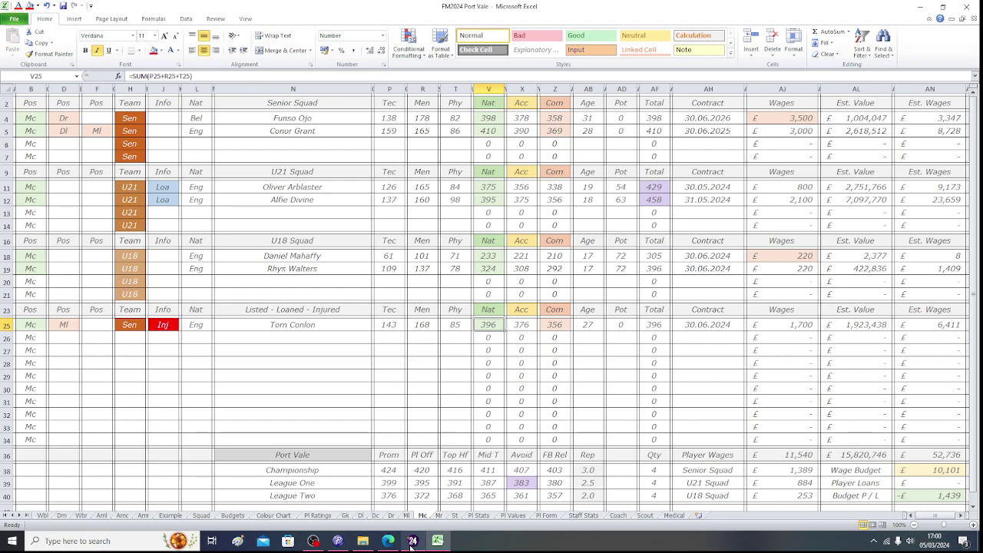
# Switch to Football Manager, set and confirm a £1.9M asking price for Tom Conlon, and return to his profile.
pyautogui.click(413, 541)
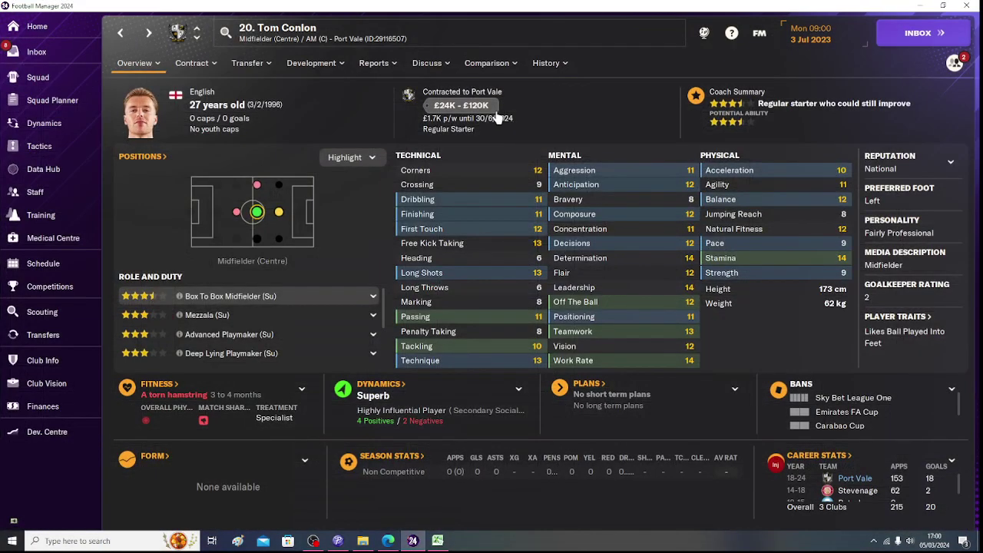
pyautogui.moveTo(478, 112)
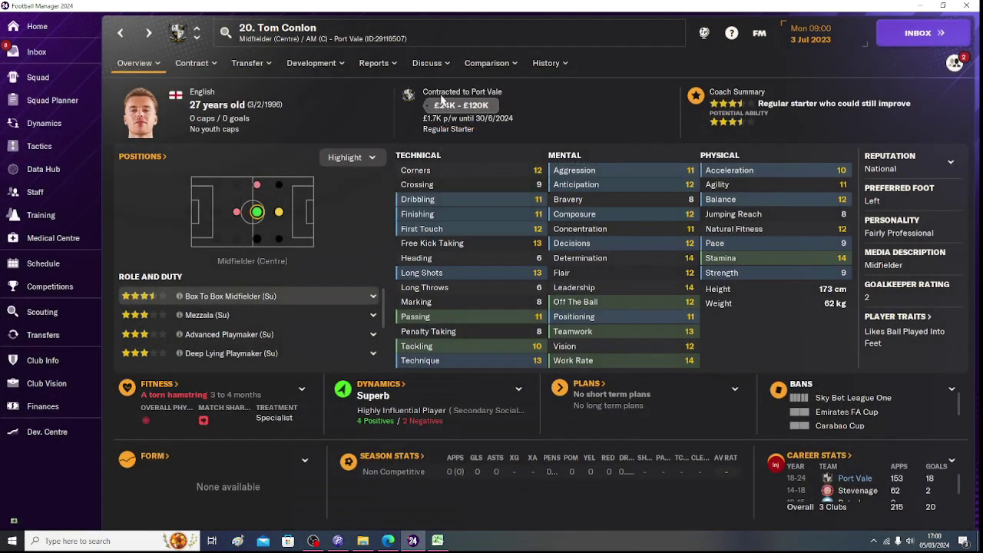
pyautogui.moveTo(284, 67)
pyautogui.moveTo(248, 64)
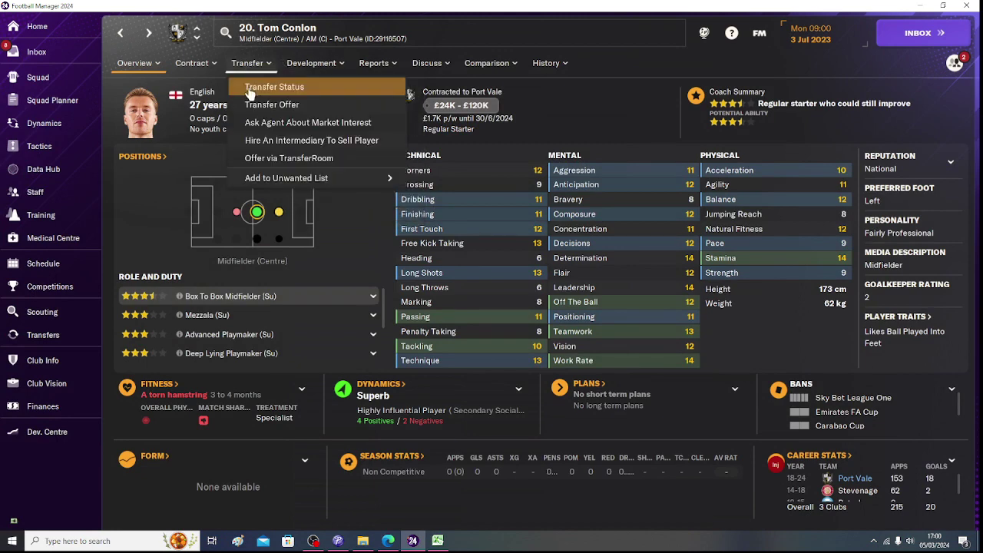
pyautogui.click(250, 90)
pyautogui.click(801, 311)
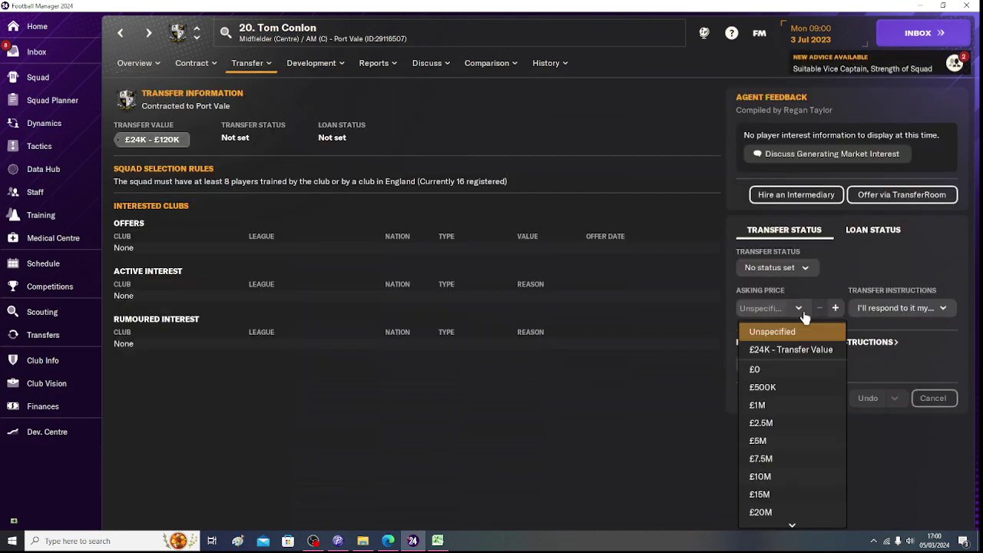
pyautogui.click(784, 405)
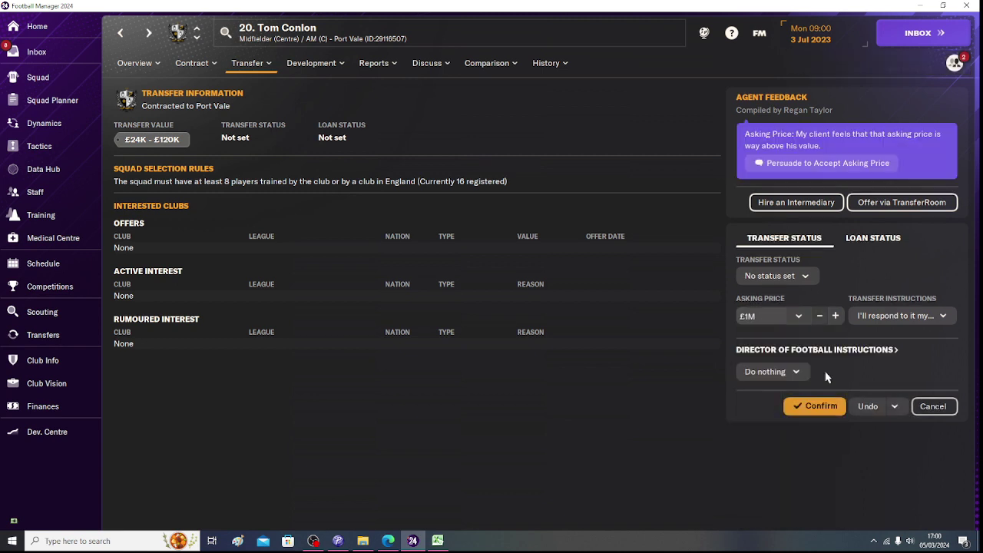
pyautogui.click(835, 316)
pyautogui.click(835, 316)
pyautogui.click(835, 316)
pyautogui.click(836, 316)
pyautogui.click(835, 316)
pyautogui.click(836, 316)
pyautogui.click(835, 316)
pyautogui.click(835, 316)
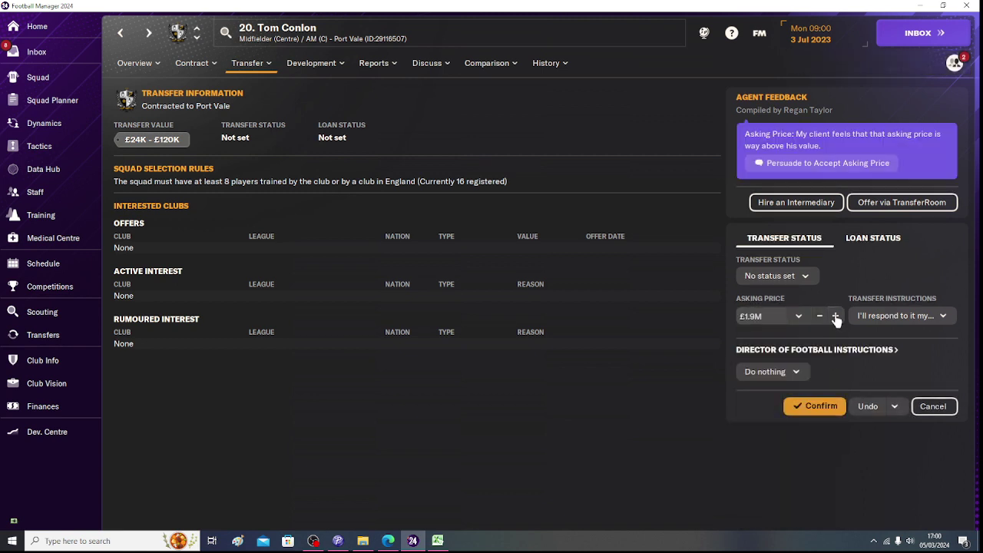
pyautogui.click(823, 414)
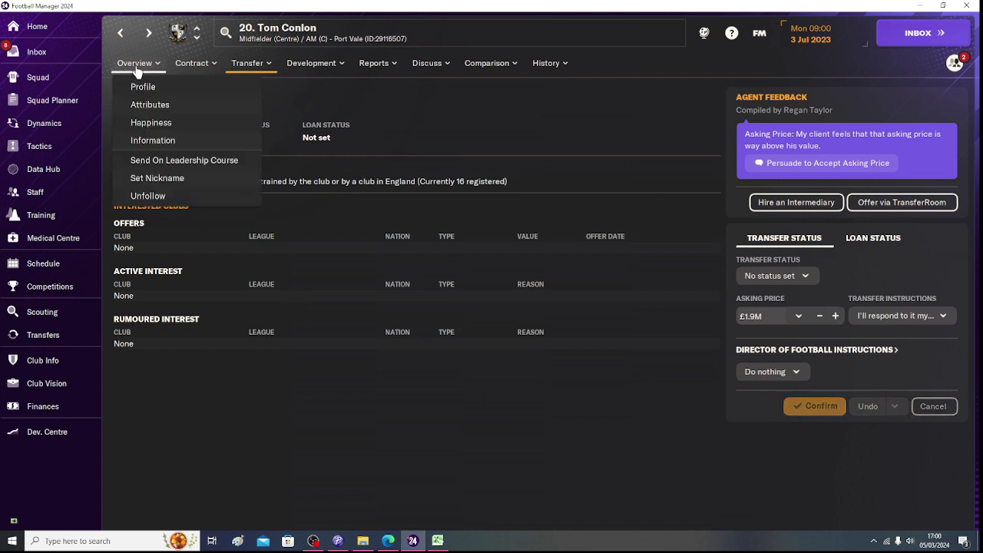
pyautogui.click(142, 86)
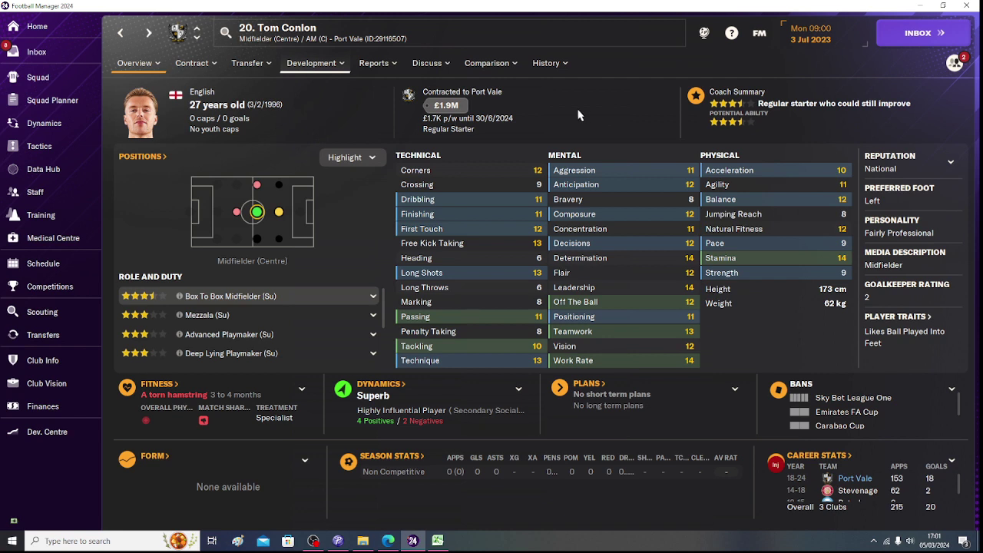
pyautogui.click(437, 541)
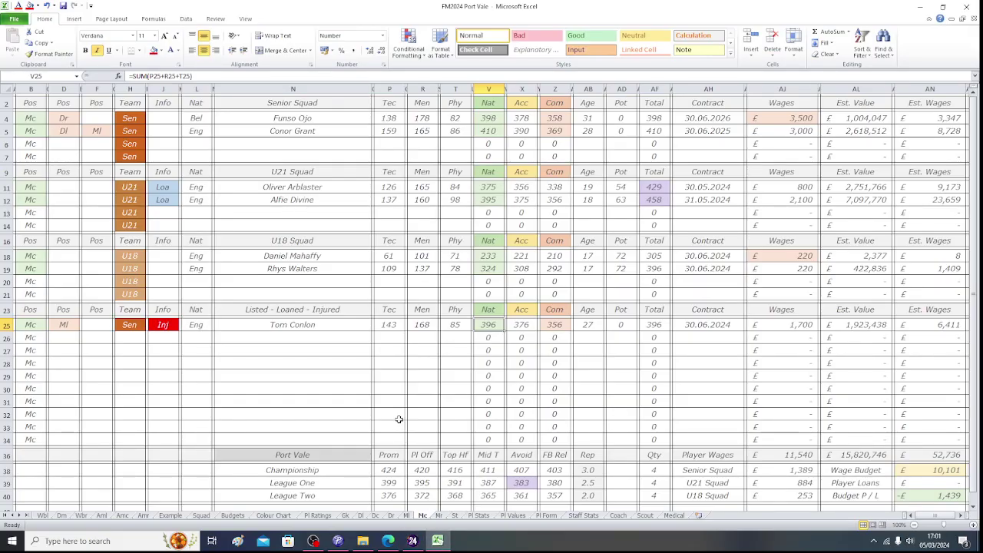
pyautogui.hotkey('alt', 'Tab')
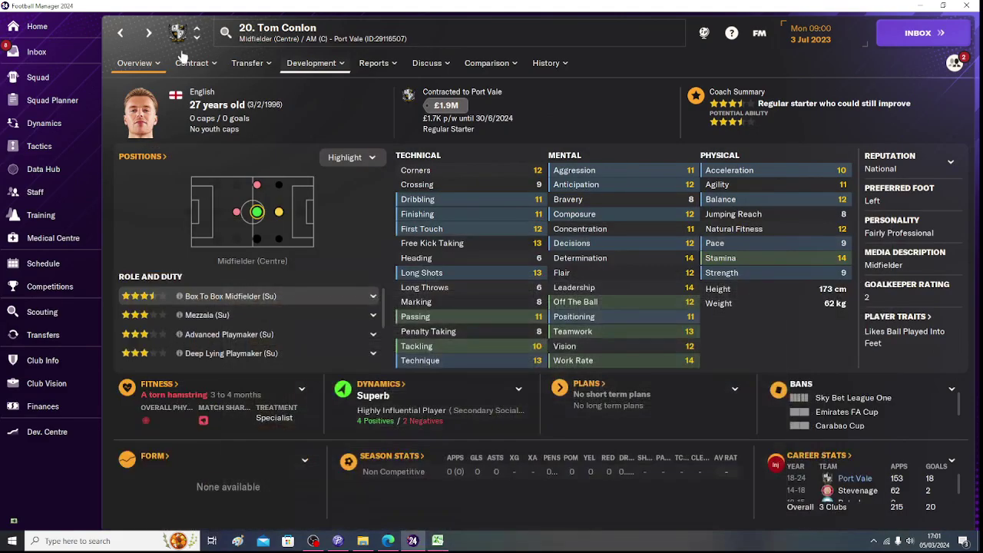
pyautogui.click(121, 35)
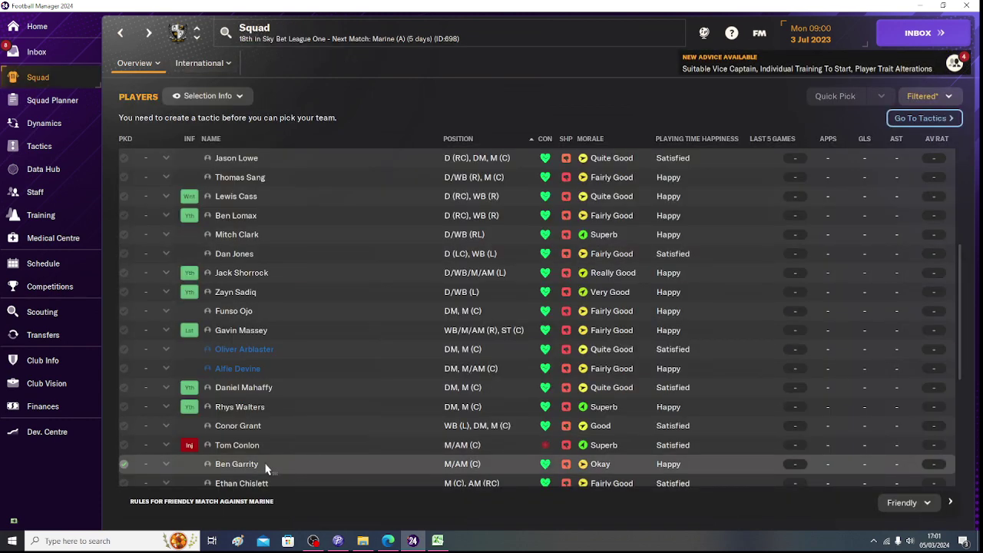
pyautogui.click(236, 465)
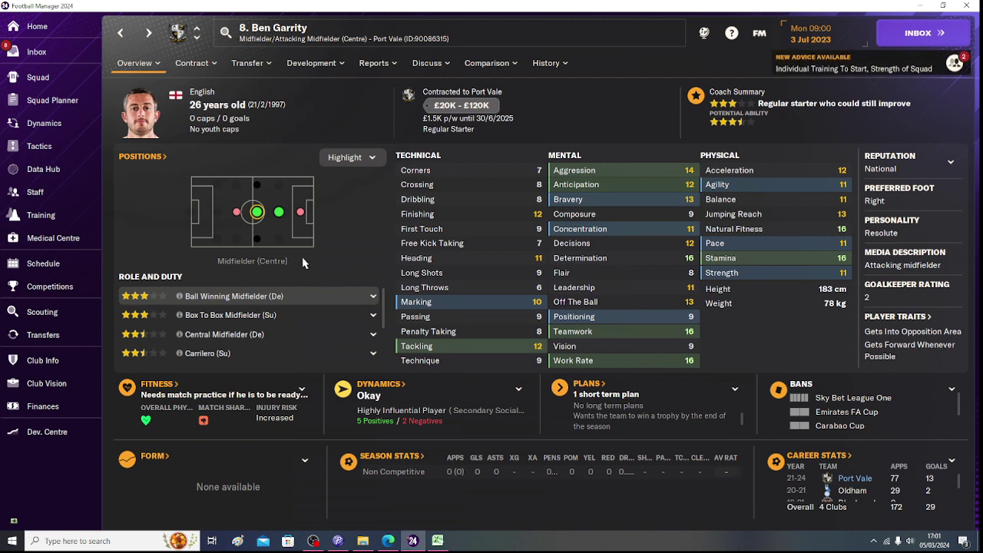
pyautogui.moveTo(259, 219)
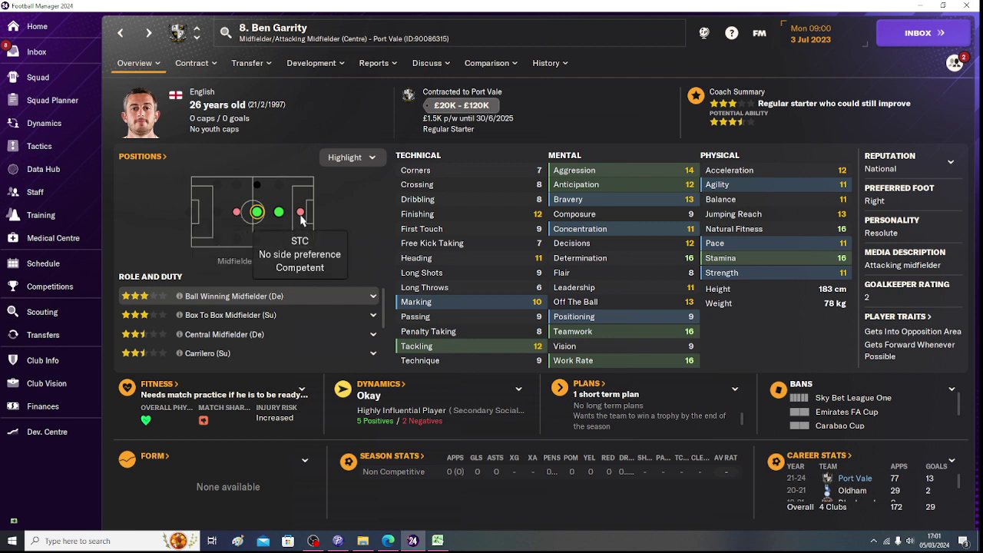
# Switch to the Excel workbook and enter Ben Garrity in Senior Squad name cell N6.
pyautogui.click(440, 542)
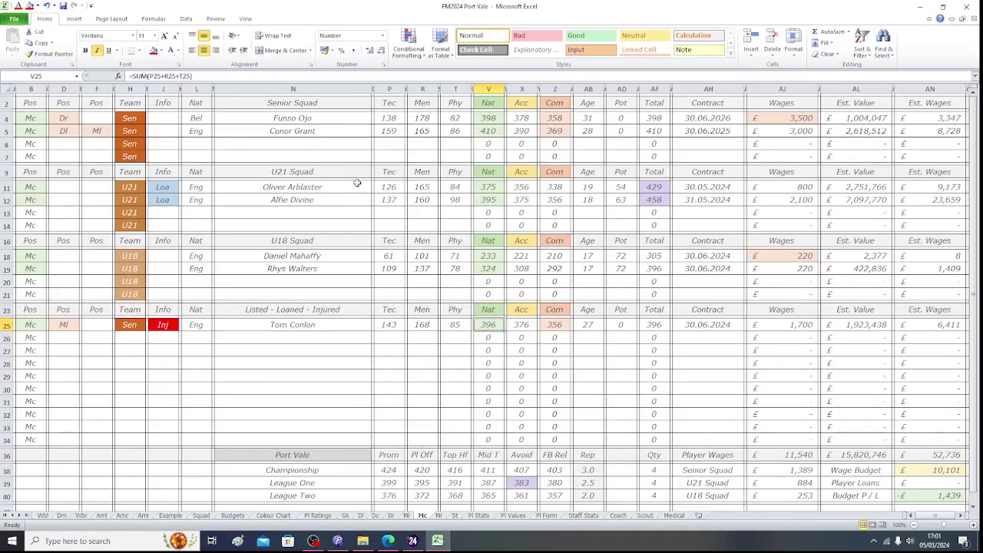
pyautogui.click(291, 143)
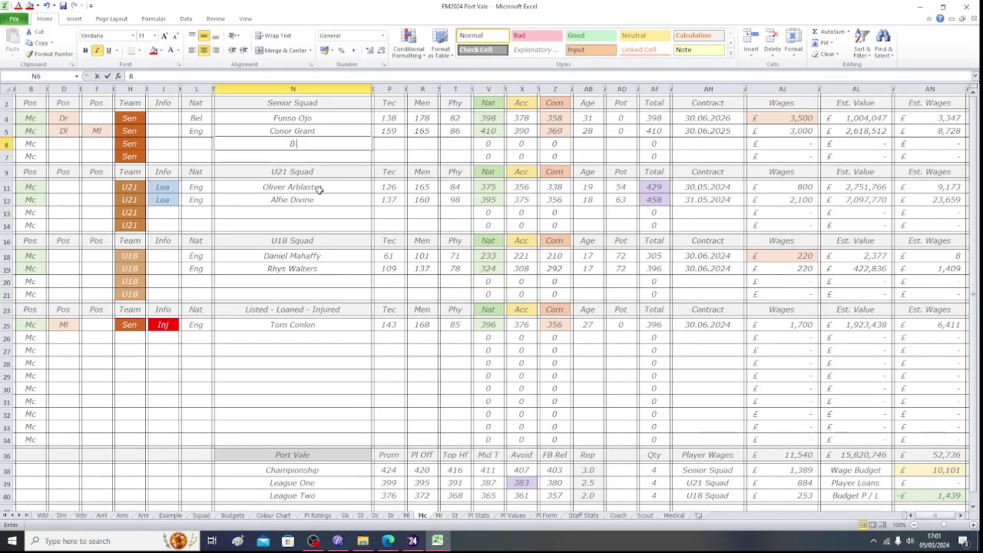
pyautogui.write('Ben Ga')
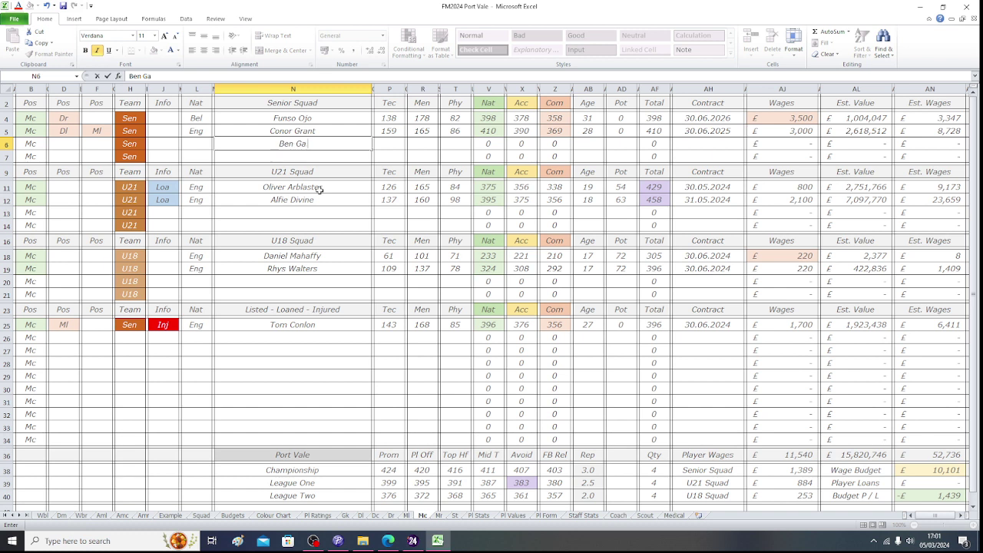
pyautogui.write('rrity')
# Enter St as Ben Garrity's second position in cell D6.
pyautogui.press('Left')
pyautogui.press('Left')
pyautogui.press('Left')
pyautogui.press('Left')
pyautogui.press('Left')
pyautogui.press('Left')
pyautogui.press('Left')
pyautogui.press('Left')
pyautogui.press('Left')
pyautogui.press('Left')
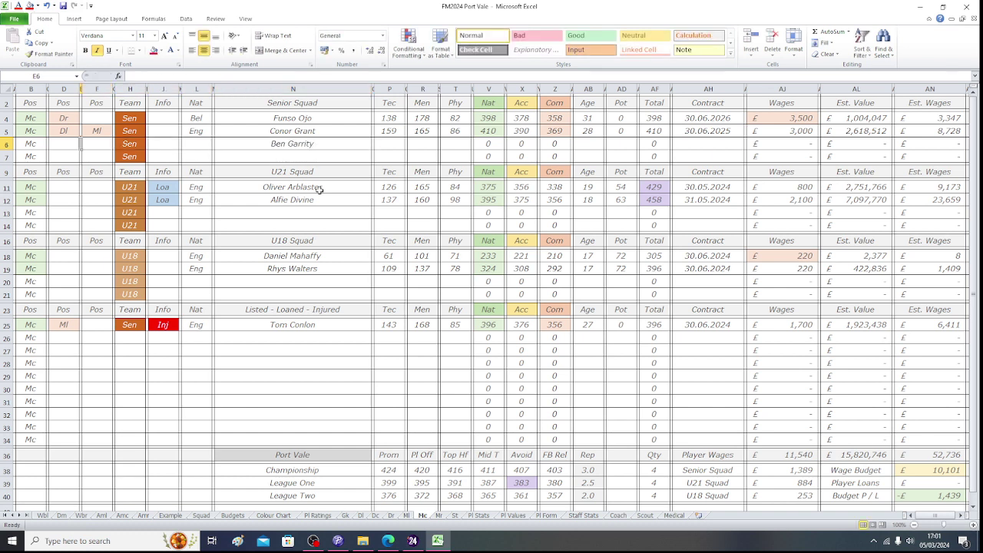
pyautogui.write('St')
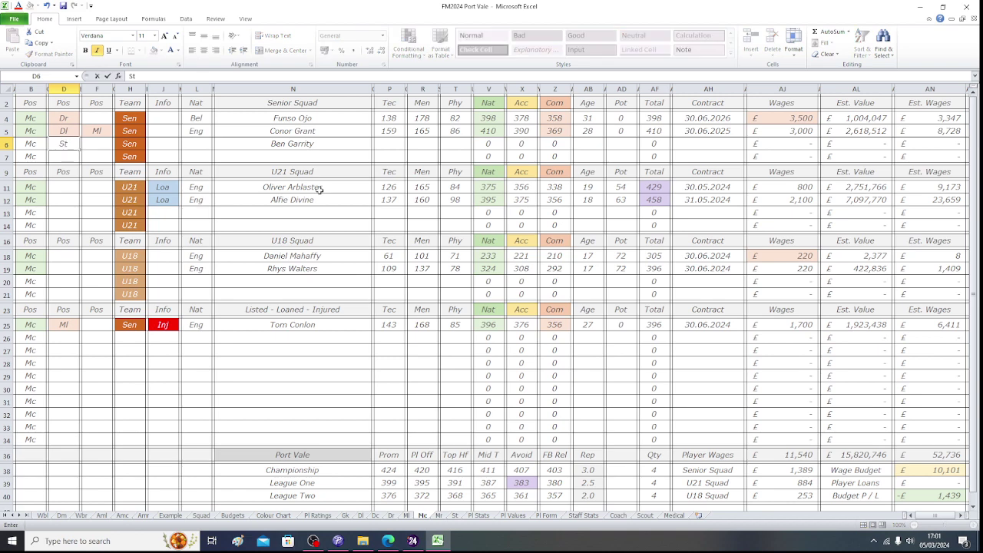
pyautogui.press('Left')
# Fill Ben Garrity's Mc position cell B6 and his Nat rating cell V6 with light green.
pyautogui.press('Left')
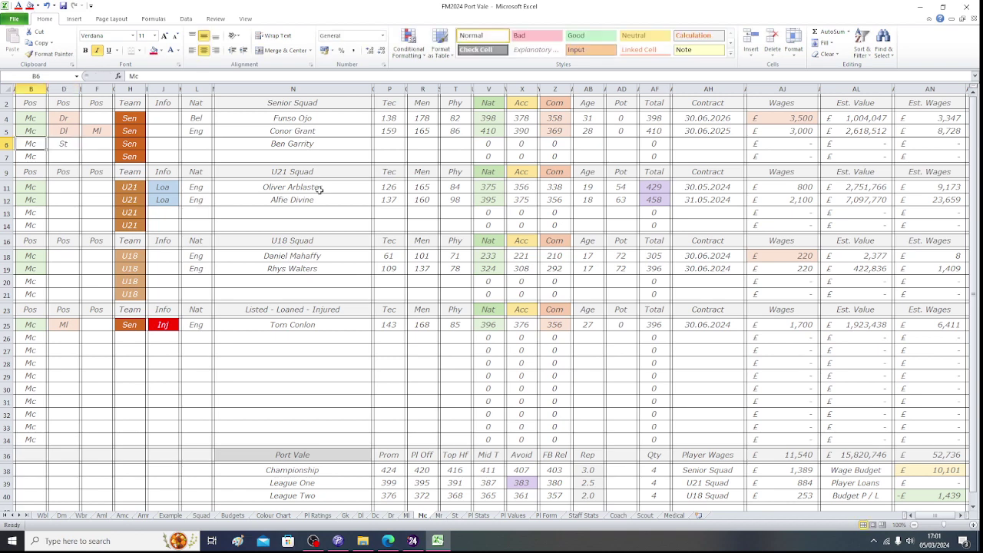
pyautogui.click(160, 50)
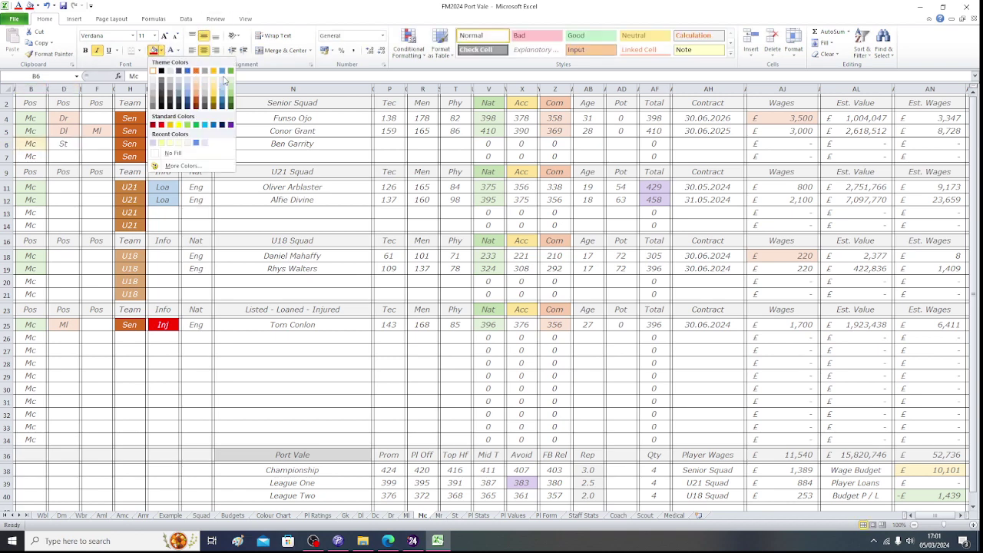
pyautogui.click(228, 80)
pyautogui.click(484, 143)
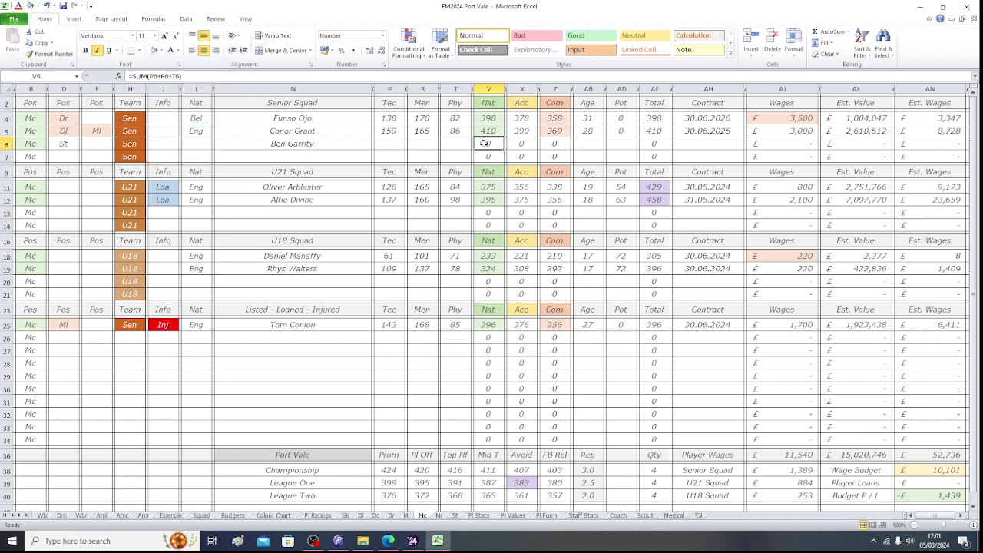
pyautogui.click(153, 50)
# Fill Ben Garrity's St position cell D6 and his Com rating cell Z6 with light orange.
pyautogui.click(65, 143)
pyautogui.click(162, 51)
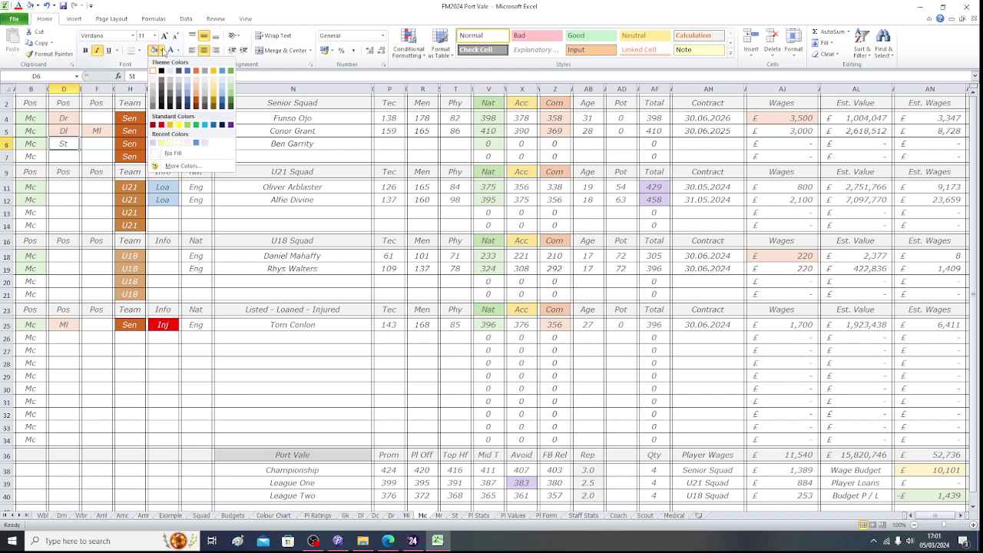
pyautogui.click(197, 79)
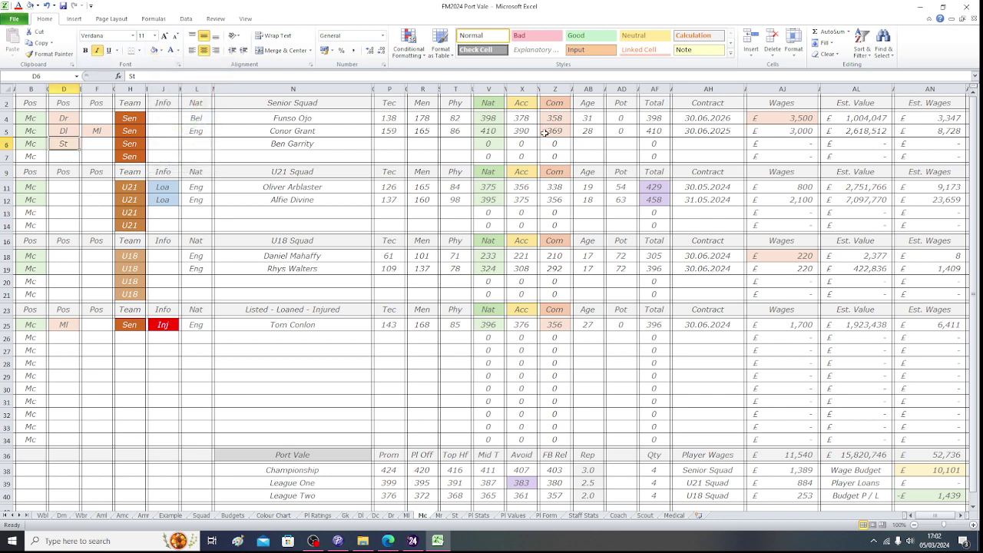
pyautogui.click(544, 133)
pyautogui.press('Down')
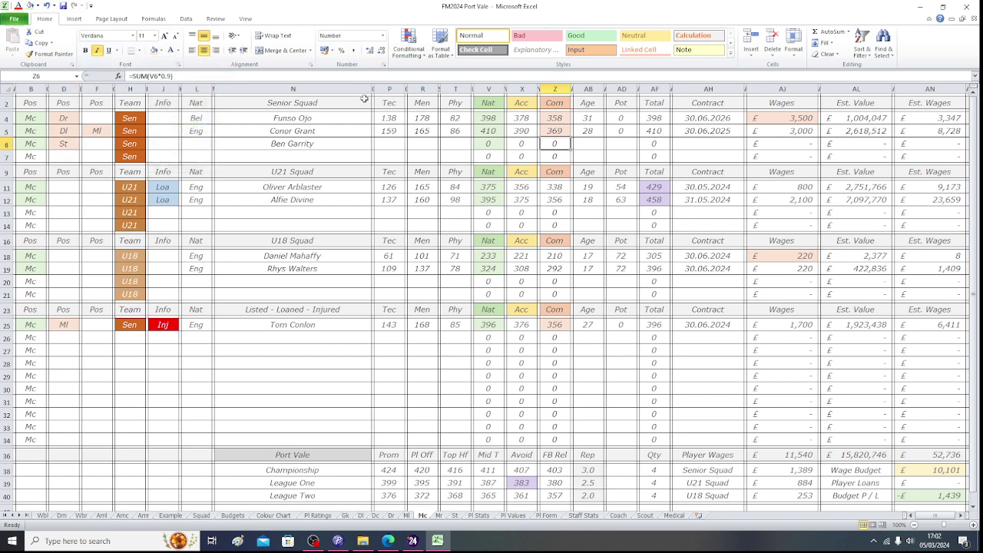
pyautogui.click(153, 50)
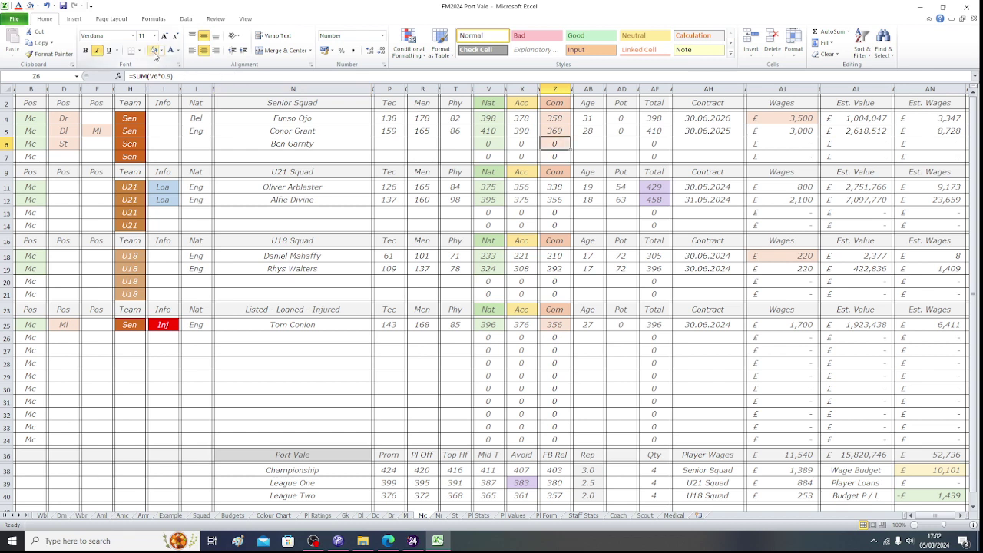
# Check Ben Garrity's nationality on his Football Manager profile and enter Eng in nationality cell L6 of the workbook.
pyautogui.click(200, 144)
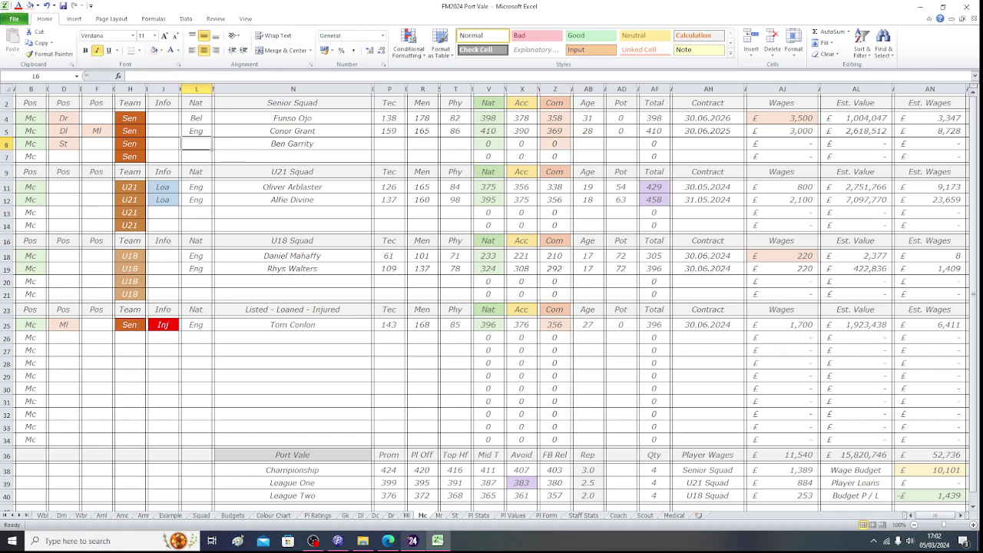
pyautogui.click(413, 540)
pyautogui.hotkey('alt', 'Tab')
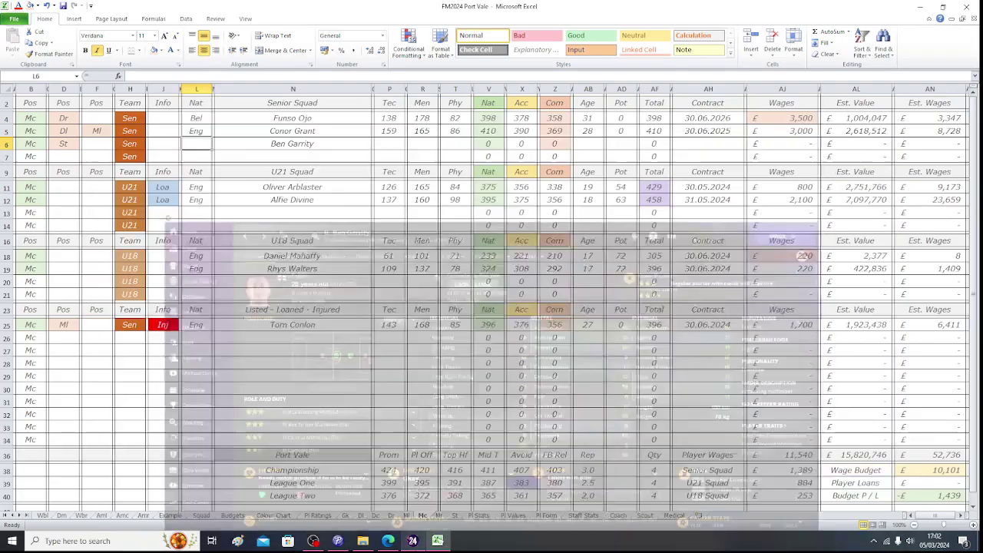
# Enter Ben Garrity's age as 26 in cell AB6 and his potential as 0 in cell AD6.
pyautogui.press('Right')
pyautogui.press('Right')
pyautogui.press('Right')
pyautogui.press('Right')
pyautogui.press('Right')
pyautogui.press('Right')
pyautogui.press('Right')
pyautogui.press('Right')
pyautogui.press('Right')
pyautogui.press('Right')
pyautogui.press('Right')
pyautogui.press('Right')
pyautogui.press('Right')
pyautogui.press('Right')
pyautogui.press('Right')
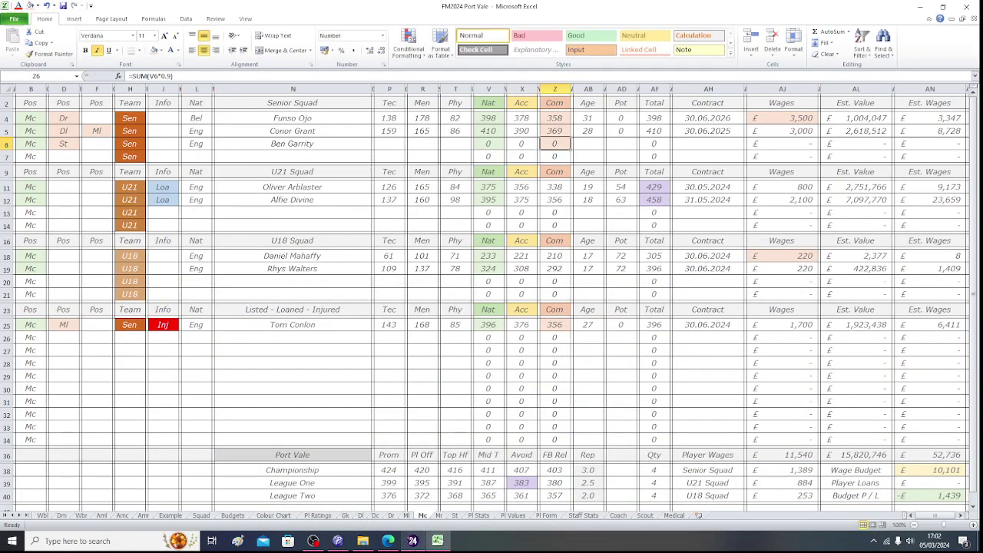
pyautogui.write('26')
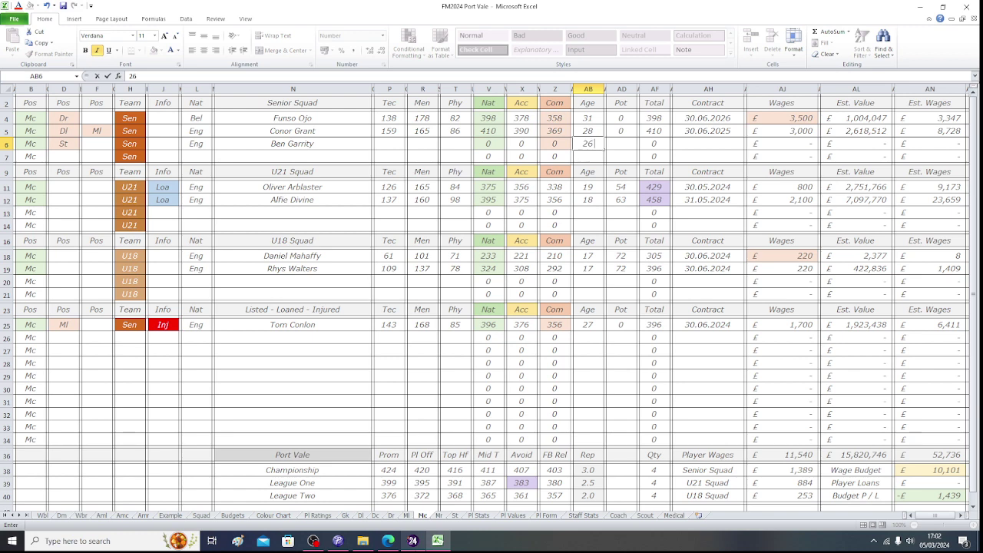
pyautogui.press('Right')
pyautogui.write('0')
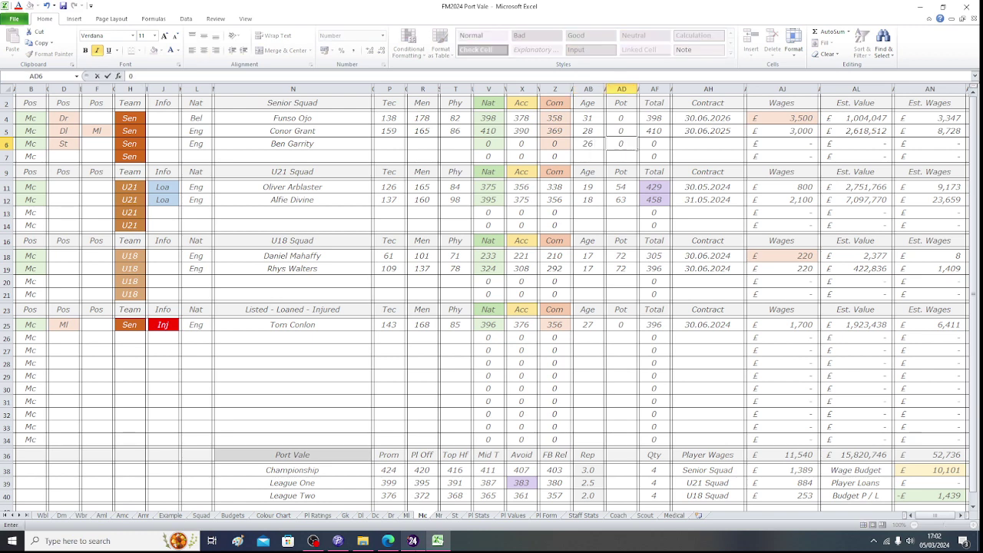
# Check Ben Garrity's contract expiry in Football Manager and enter 30.06.2025 in contract cell AH6 of the workbook.
pyautogui.press('Right')
pyautogui.press('Right')
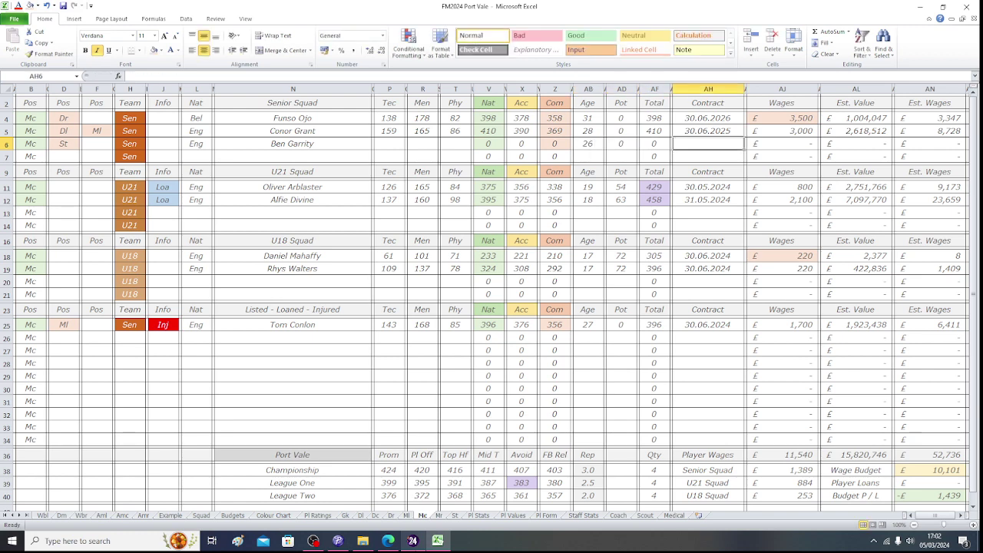
pyautogui.click(414, 543)
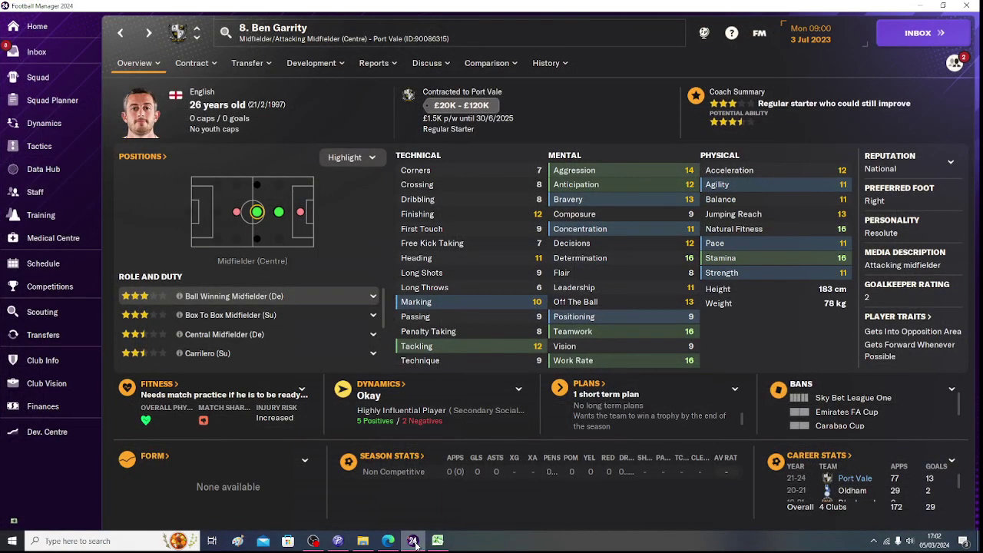
pyautogui.click(414, 543)
pyautogui.write('30.')
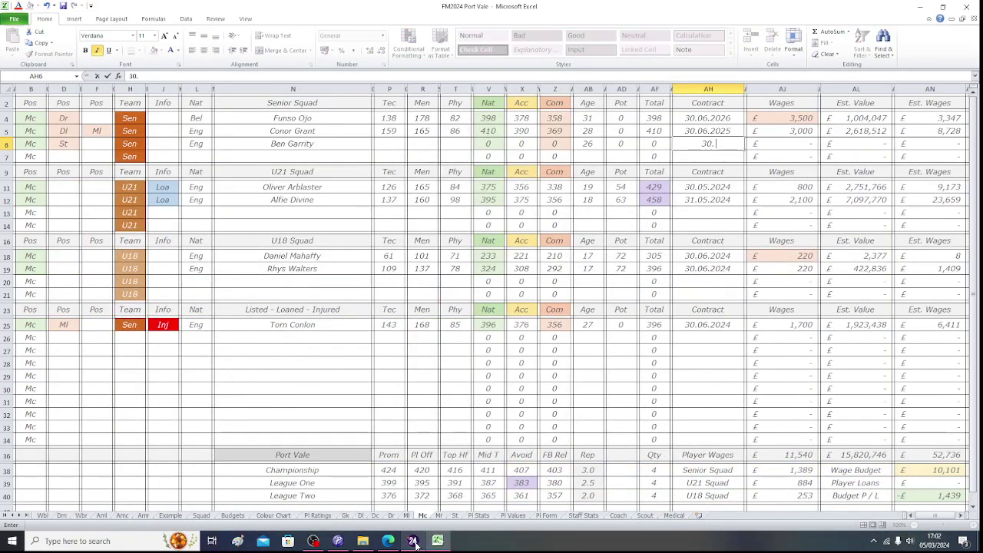
pyautogui.write('06.2025')
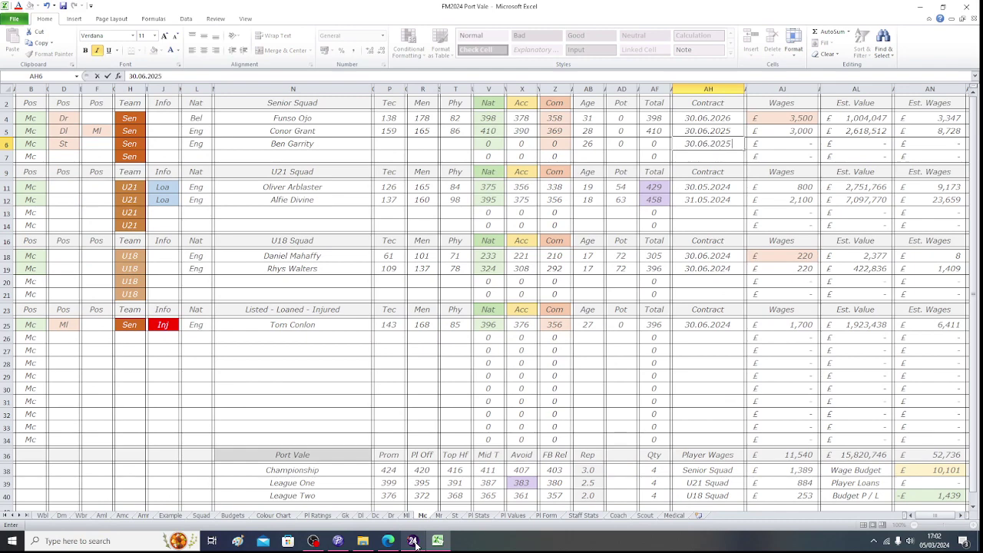
pyautogui.press('Right')
# Check Ben Garrity's weekly wage in Football Manager and enter 1500 in wages cell AJ6 of the workbook.
pyautogui.click(414, 542)
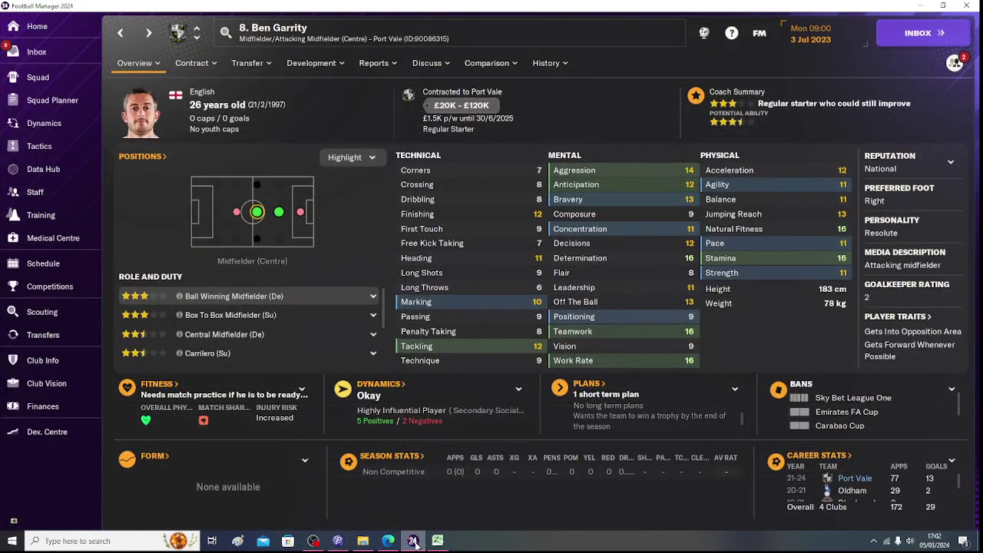
pyautogui.click(414, 543)
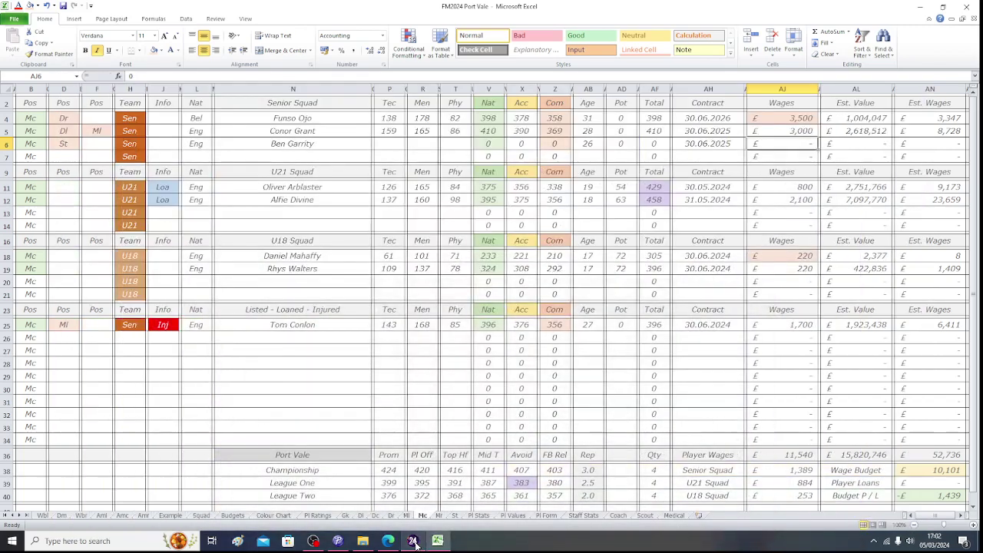
pyautogui.write('1,50')
pyautogui.write('00')
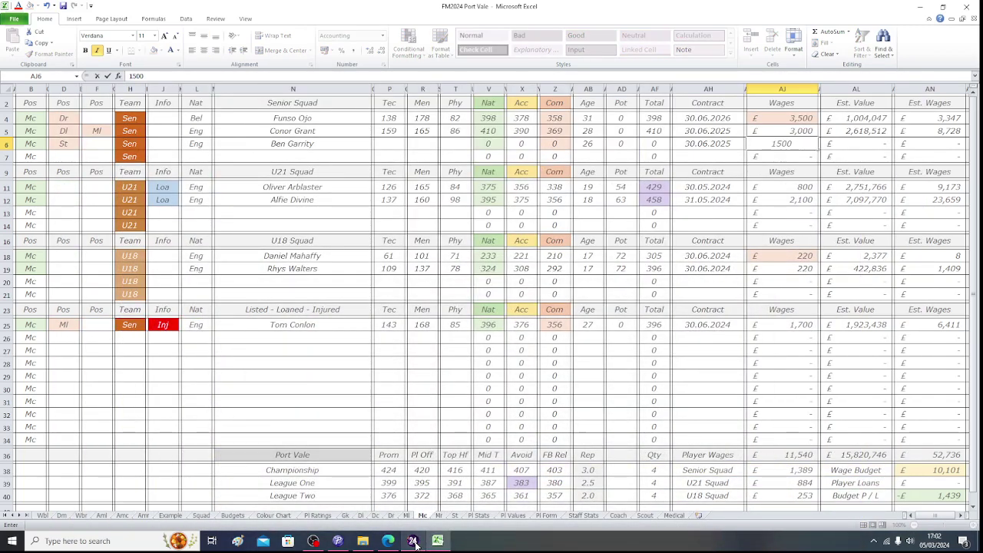
# Add up Ben Garrity's technical attributes in Football Manager and enter 125 in Tec cell P6 of the workbook.
pyautogui.press('Left')
pyautogui.press('Left')
pyautogui.press('Left')
pyautogui.press('Left')
pyautogui.press('Left')
pyautogui.press('Left')
pyautogui.press('Left')
pyautogui.press('Left')
pyautogui.press('Left')
pyautogui.press('Left')
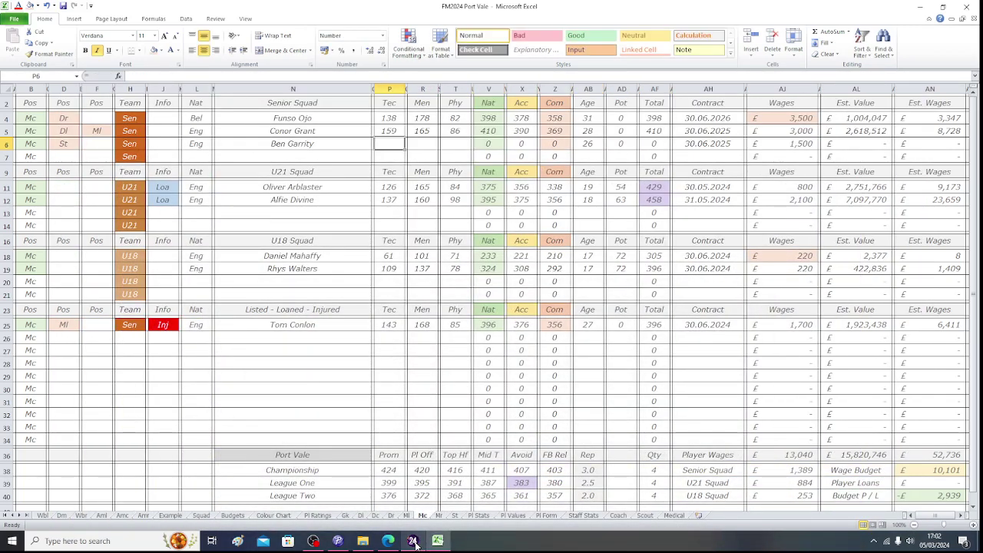
pyautogui.click(414, 543)
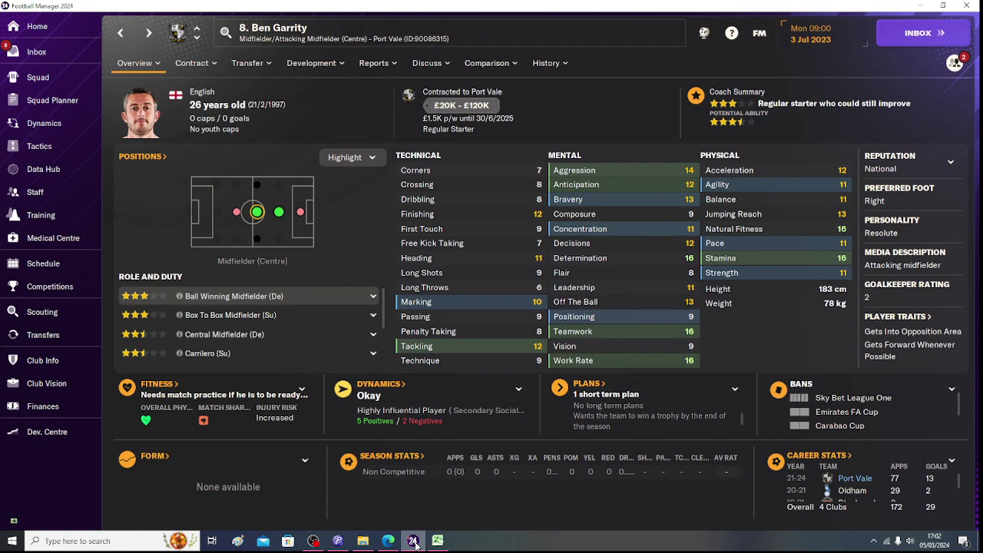
pyautogui.click(412, 540)
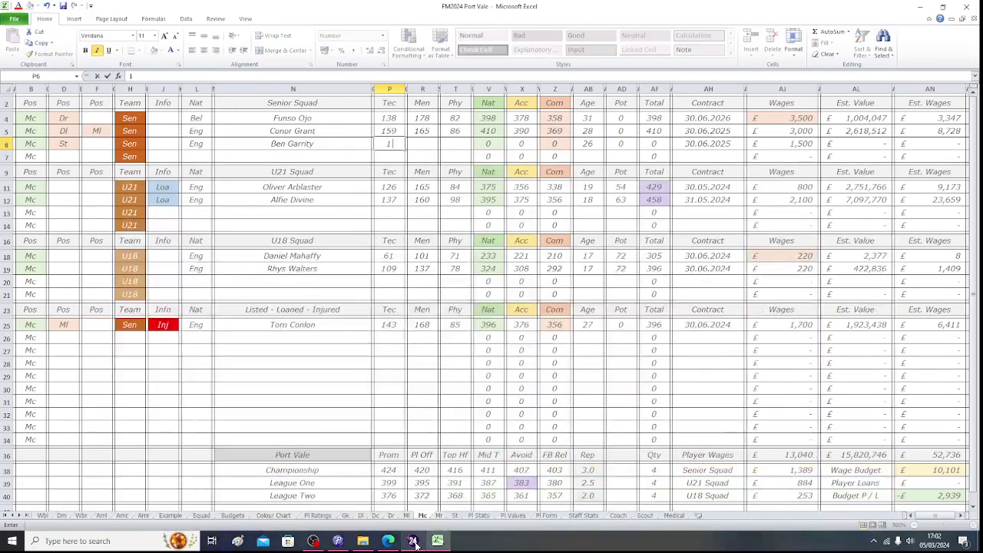
pyautogui.press('Right')
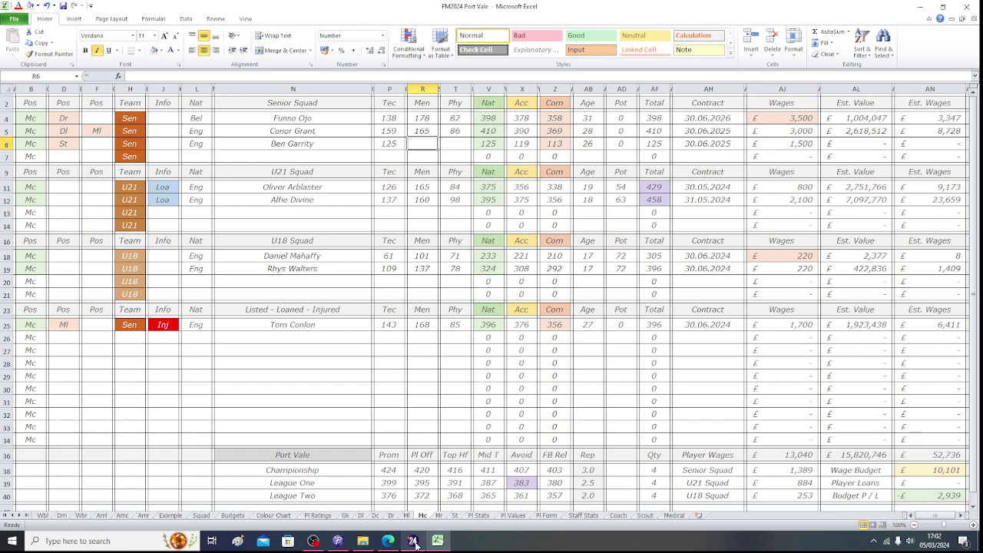
# Add up Ben Garrity's mental attributes in Football Manager and enter 169 in Men cell R6 of the workbook.
pyautogui.click(415, 543)
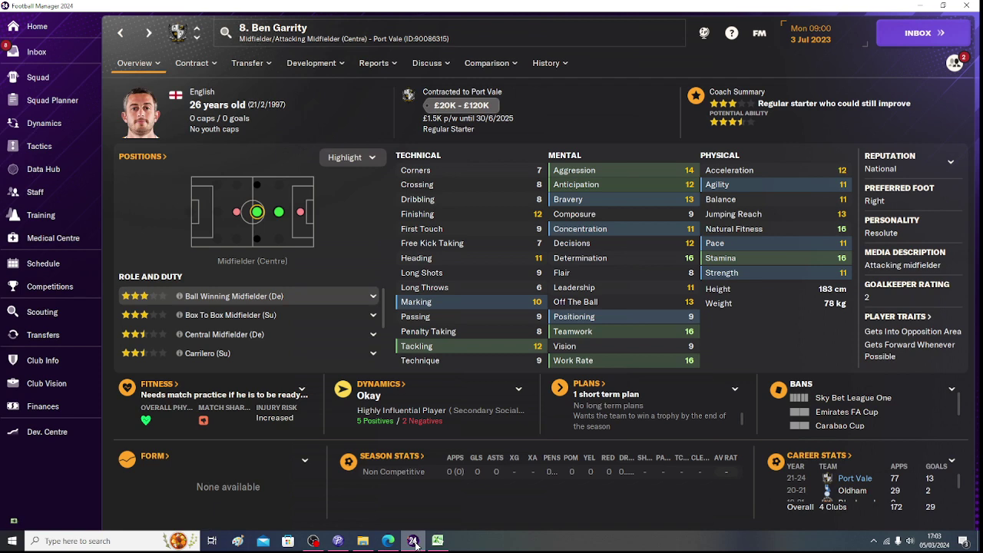
pyautogui.click(413, 541)
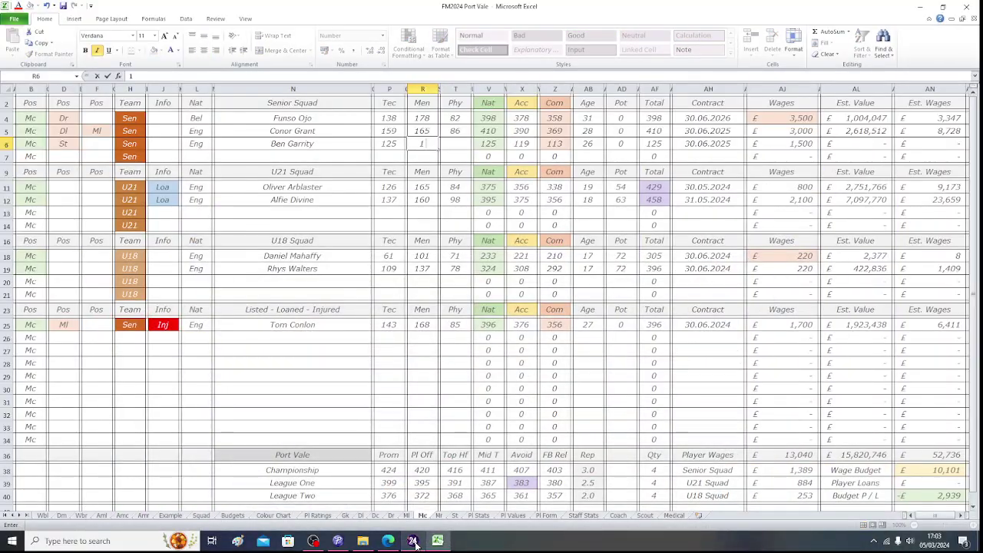
pyautogui.write('169')
pyautogui.press('Tab')
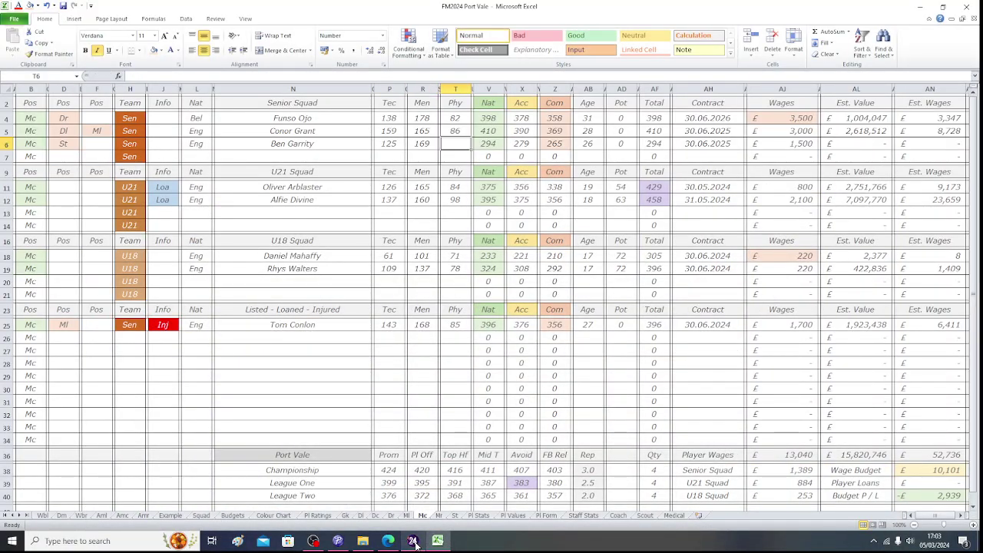
# Add up Ben Garrity's physical attributes in Football Manager and enter 101 in Phy cell T6 of the workbook.
pyautogui.click(412, 541)
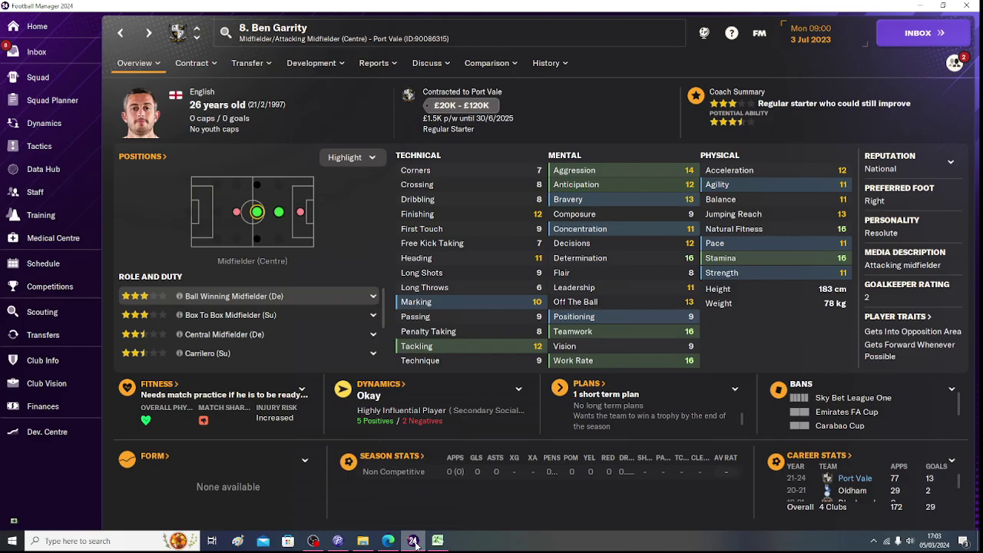
pyautogui.click(413, 541)
pyautogui.write('101')
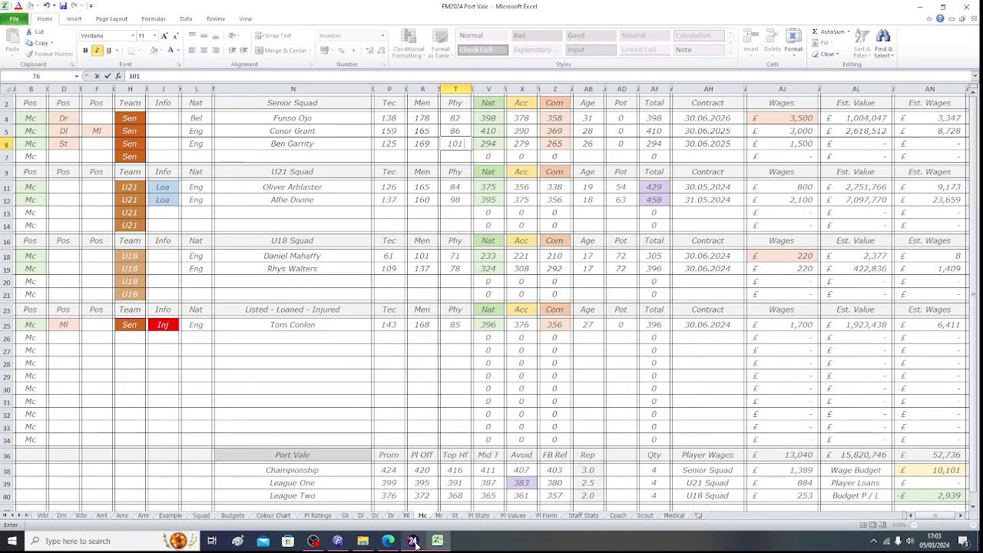
pyautogui.press('Tab')
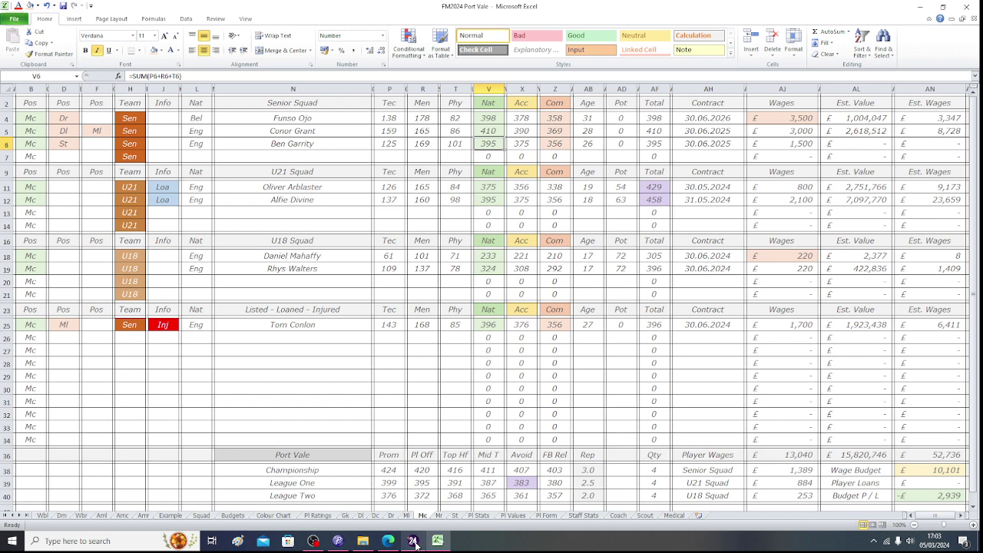
# Look up Ben Garrity's estimated value on the Pl Values sheet, following the 392 / 395 rating row to cell AB101.
pyautogui.press('Tab')
pyautogui.press('Tab')
pyautogui.press('Tab')
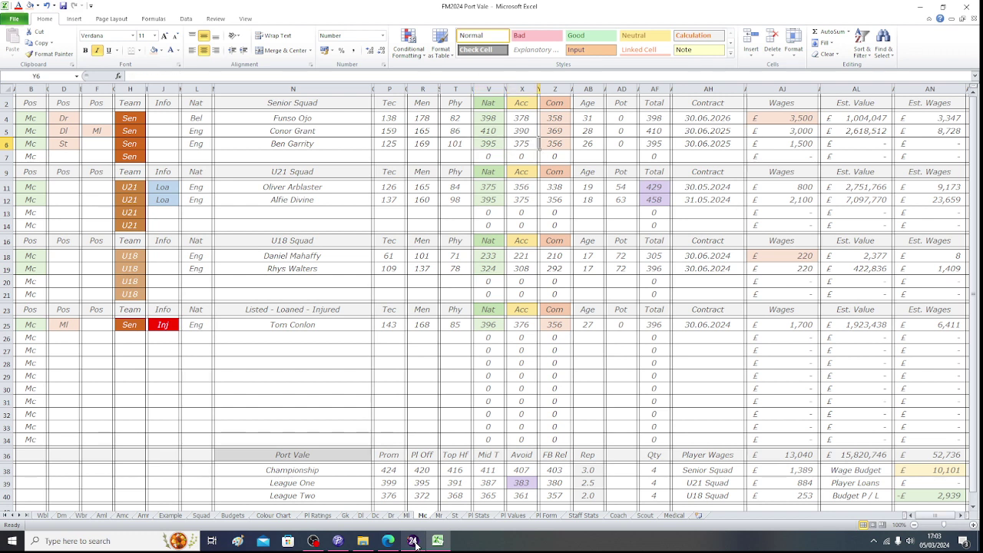
pyautogui.press('Tab')
pyautogui.press('Tab')
pyautogui.press('Tab')
pyautogui.press('Tab')
pyautogui.press('Tab')
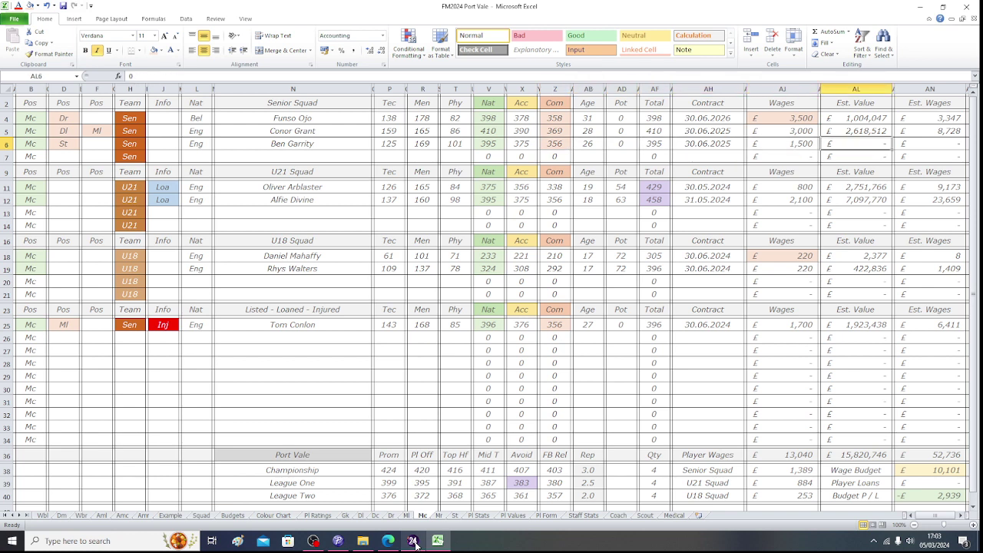
pyautogui.click(513, 519)
pyautogui.press('Left')
pyautogui.press('Left')
pyautogui.press('Left')
pyautogui.press('Left')
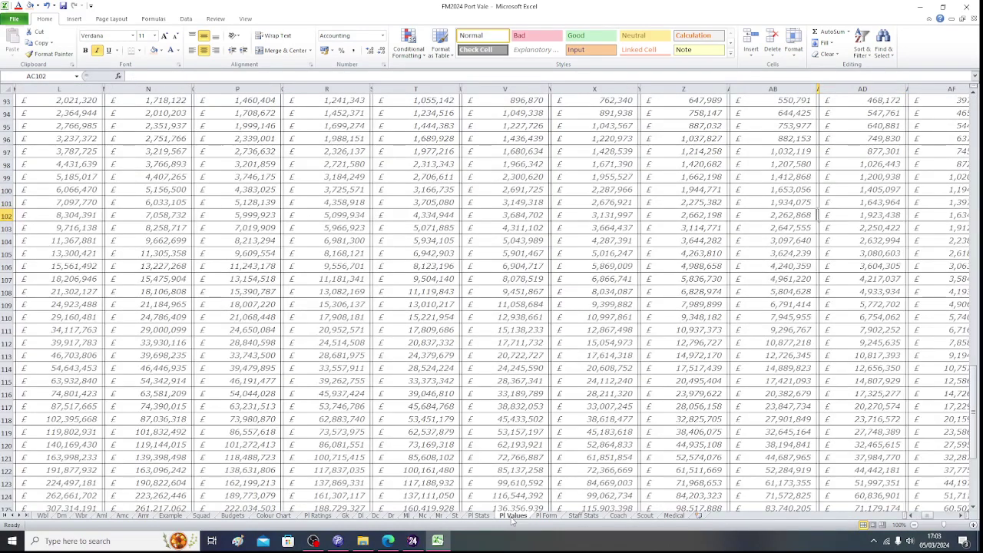
pyautogui.press('Left')
pyautogui.press('Left')
pyautogui.press('Left')
pyautogui.press('Left')
pyautogui.press('Left')
pyautogui.press('Left')
pyautogui.press('Left')
pyautogui.press('Left')
pyautogui.press('Left')
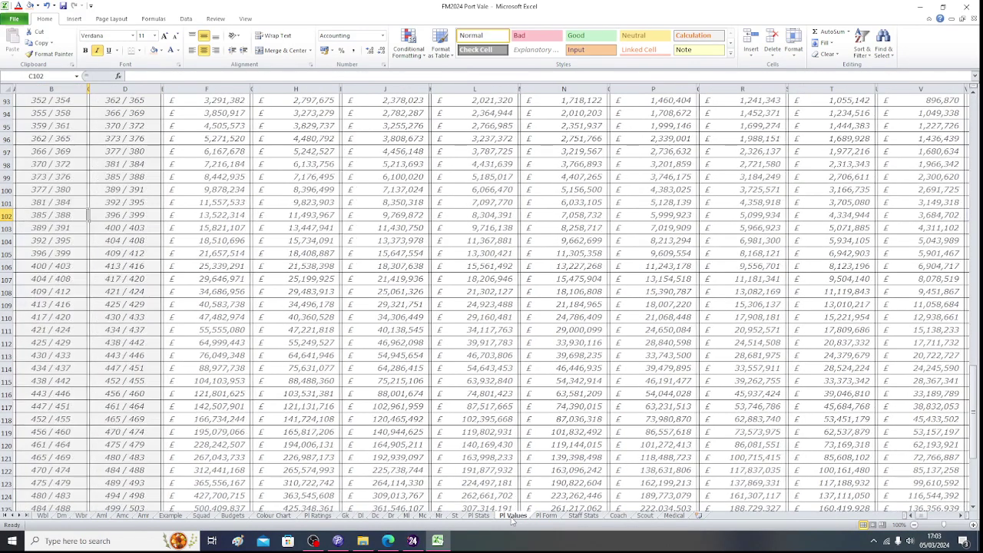
pyautogui.press('Up')
pyautogui.press('Right')
pyautogui.press('Right')
pyautogui.press('Right')
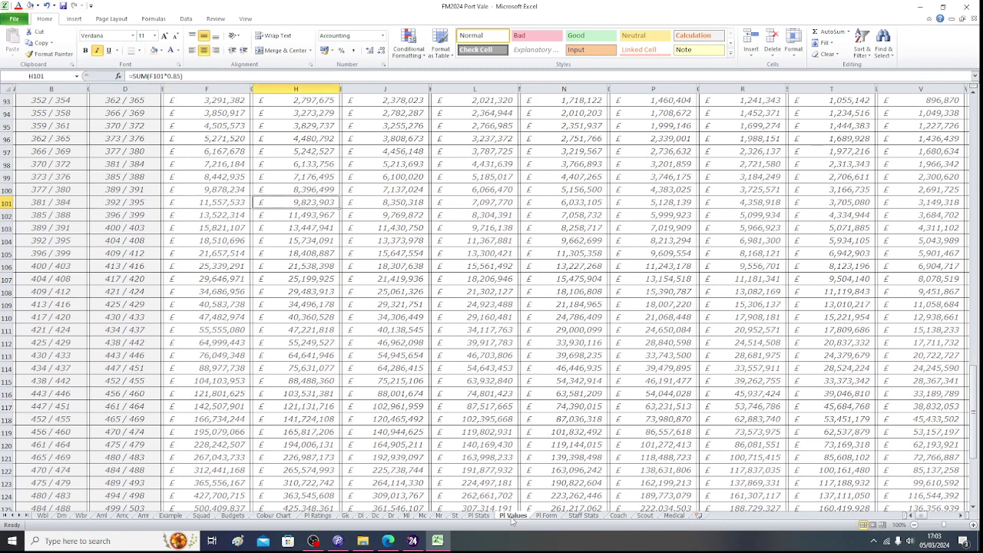
pyautogui.press('Right')
pyautogui.press('Right')
pyautogui.press('Right')
pyautogui.press('Right')
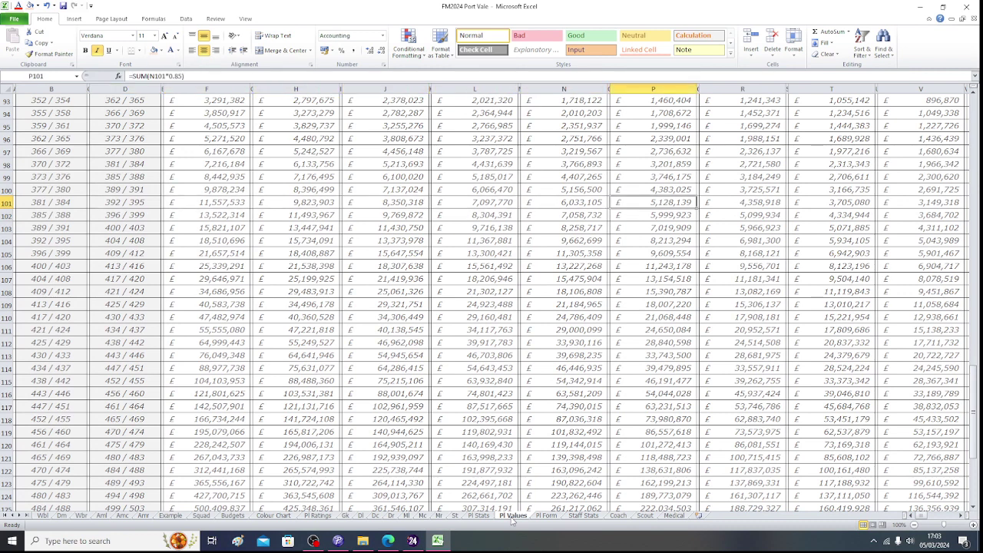
pyautogui.press('Right')
pyautogui.press('Right')
pyautogui.press('Right')
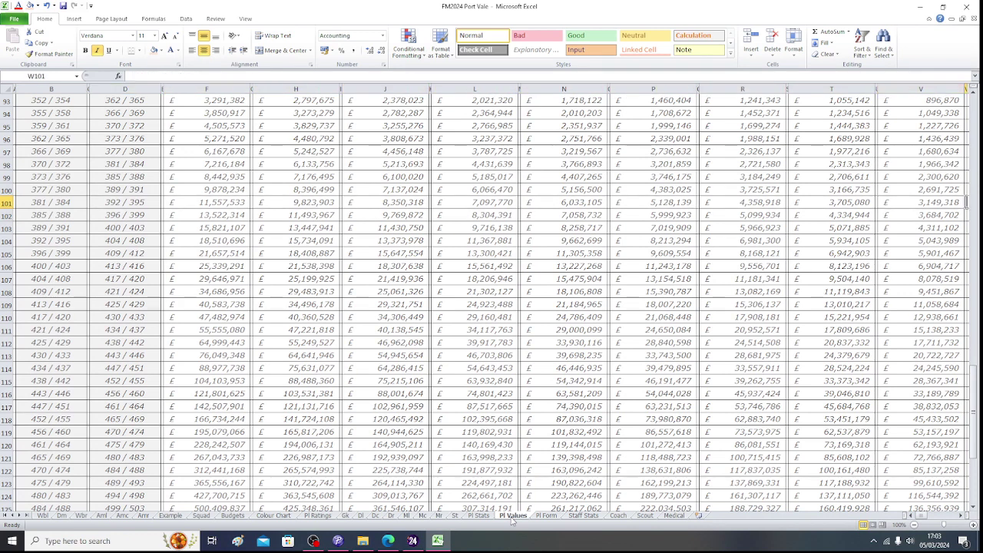
pyautogui.press('Right')
pyautogui.press('Right')
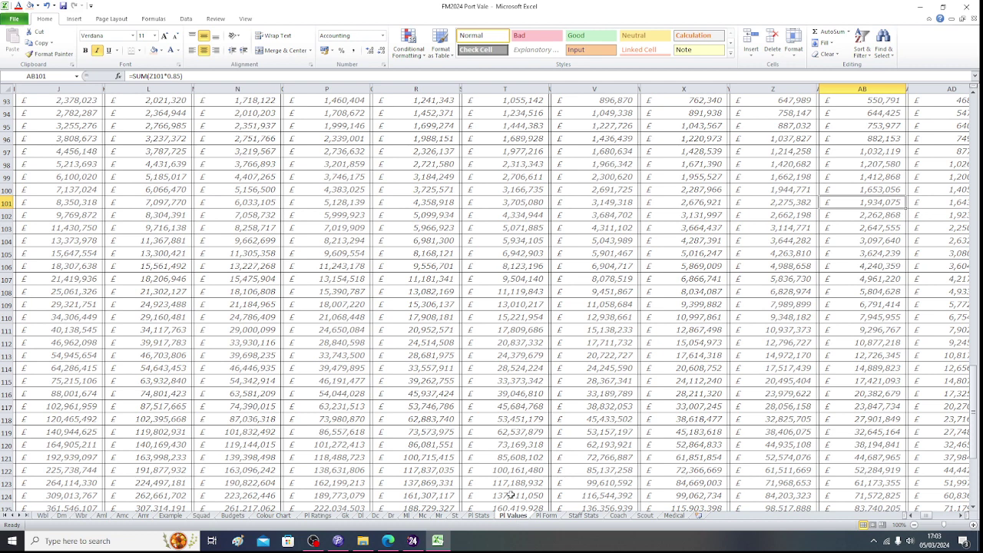
# Return to the Mc sheet and enter 1934075 as Ben Garrity's estimated value in cell AL6.
pyautogui.click(425, 517)
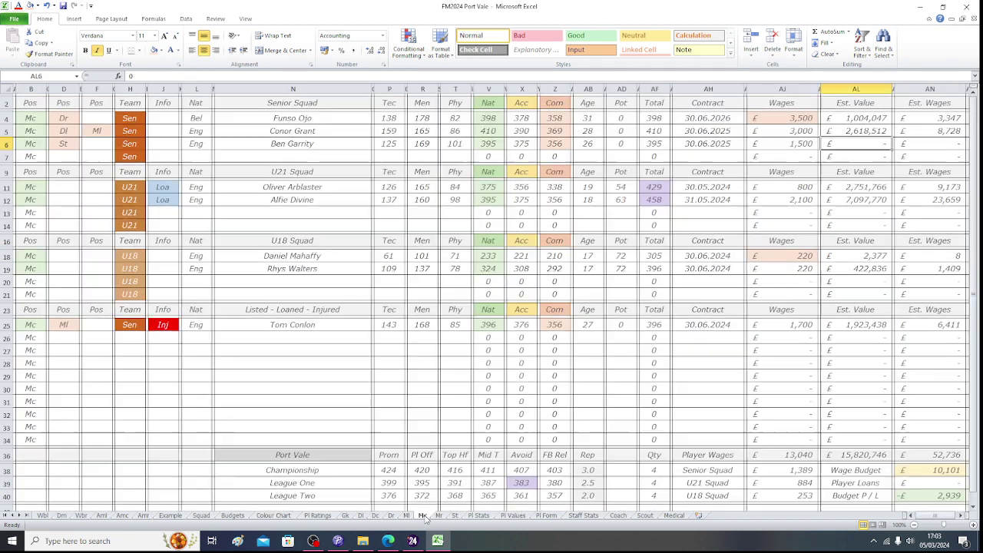
pyautogui.write('1934075')
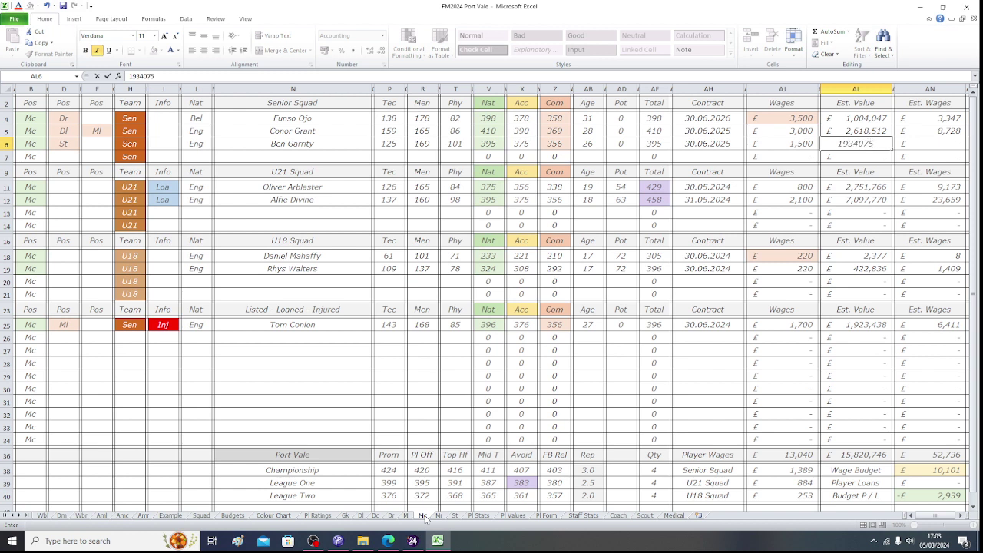
pyautogui.press('Return')
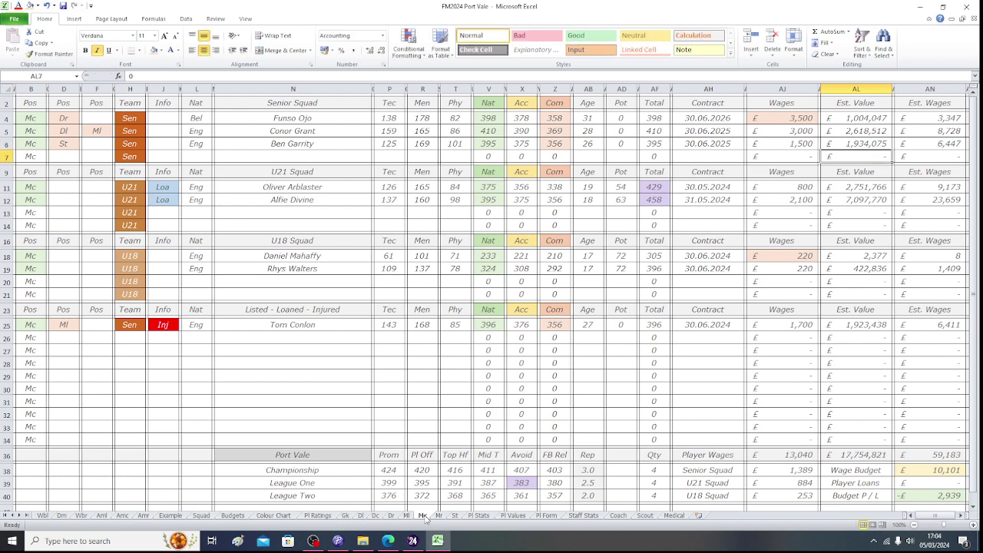
pyautogui.press('Up')
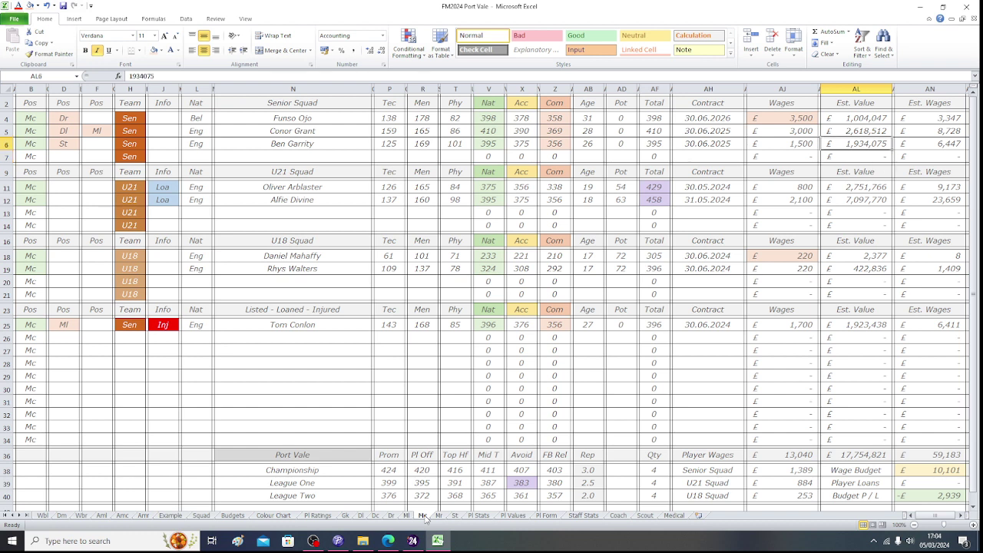
pyautogui.press('Left')
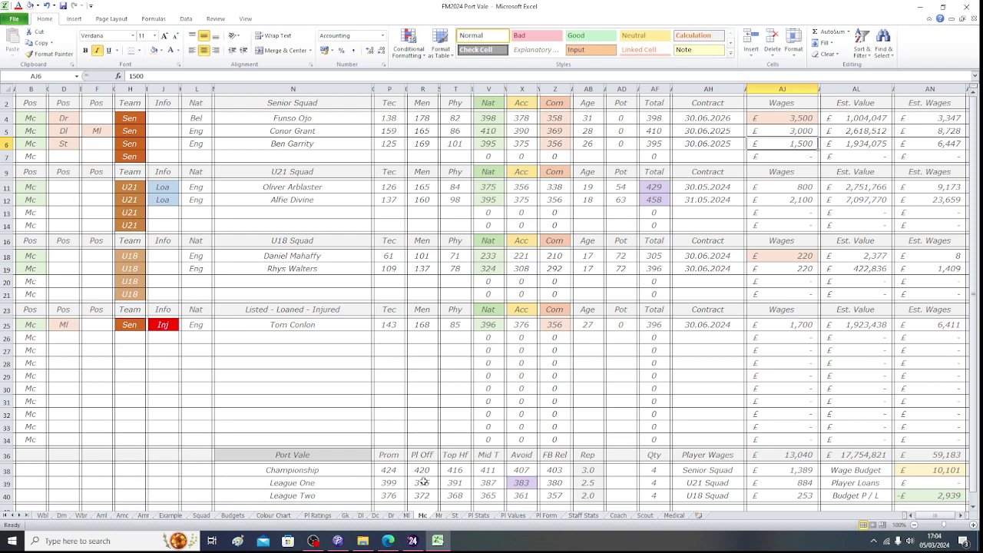
pyautogui.moveTo(418, 545)
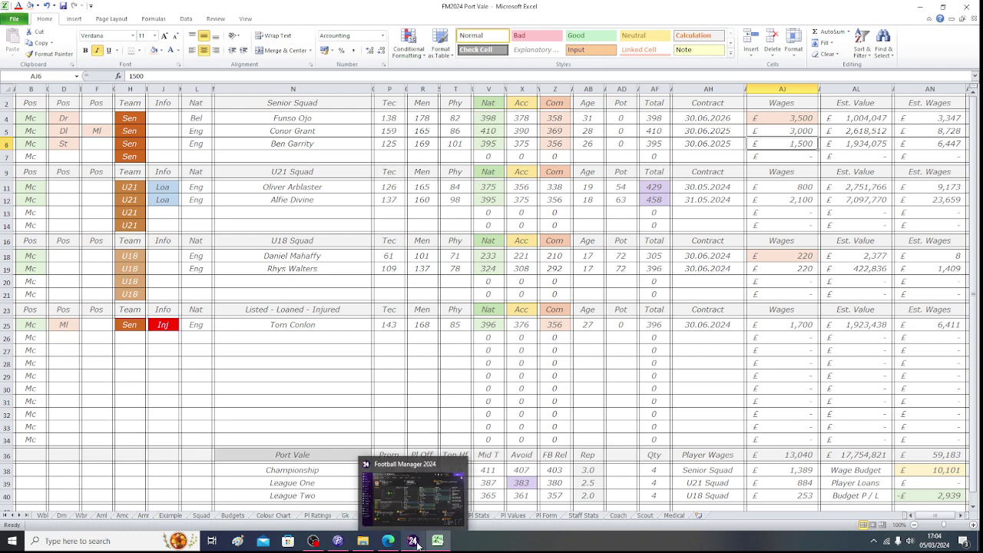
pyautogui.click(417, 545)
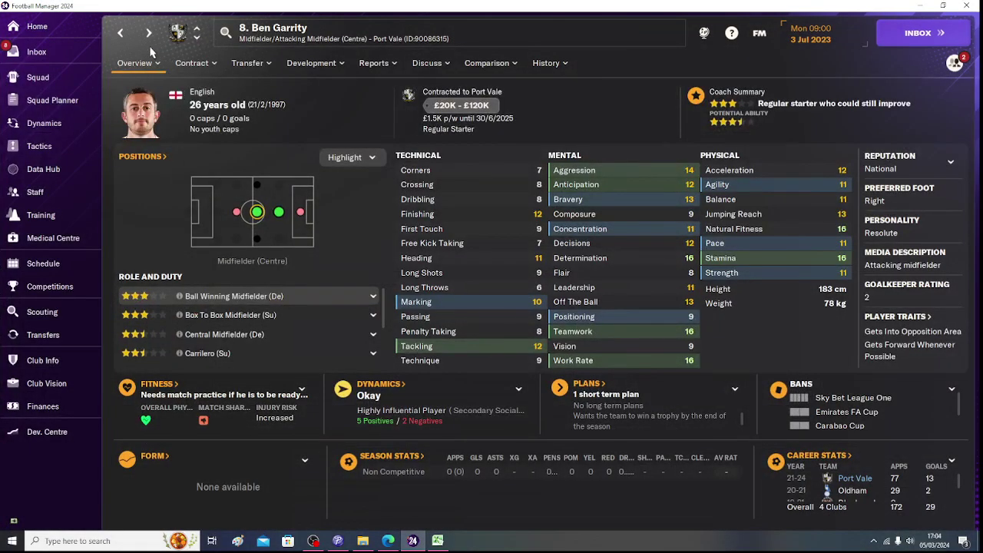
pyautogui.click(122, 34)
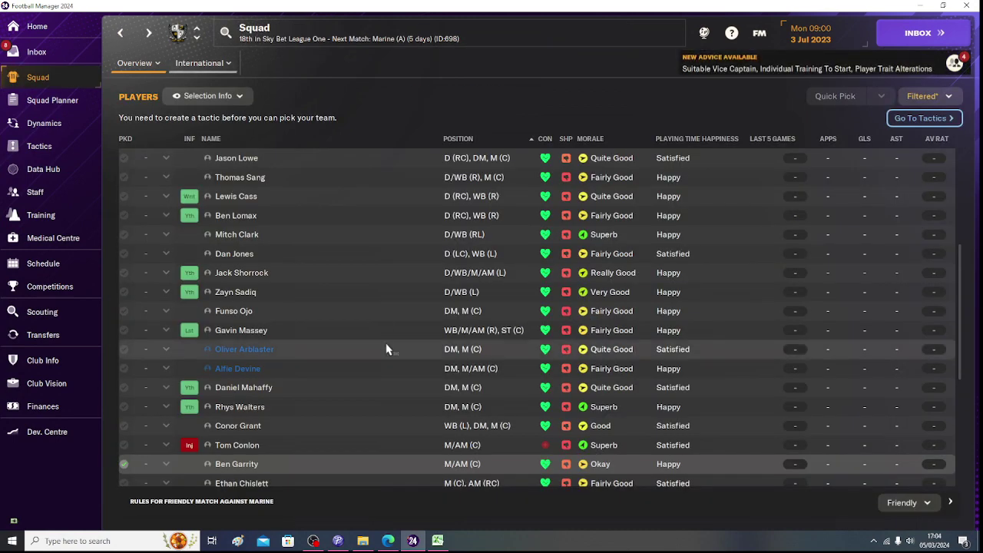
pyautogui.moveTo(960, 355); pyautogui.dragTo(970, 471)
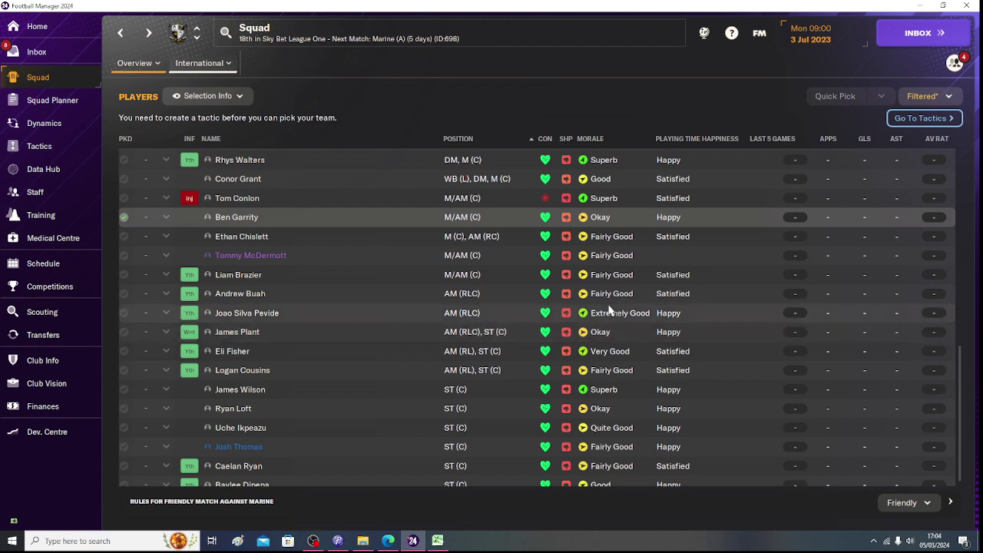
pyautogui.click(256, 238)
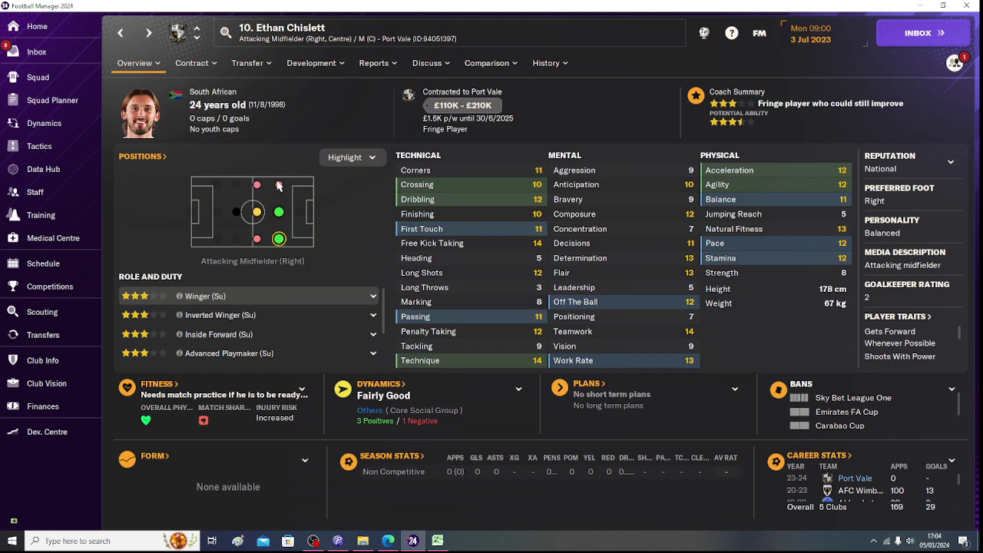
pyautogui.moveTo(279, 224)
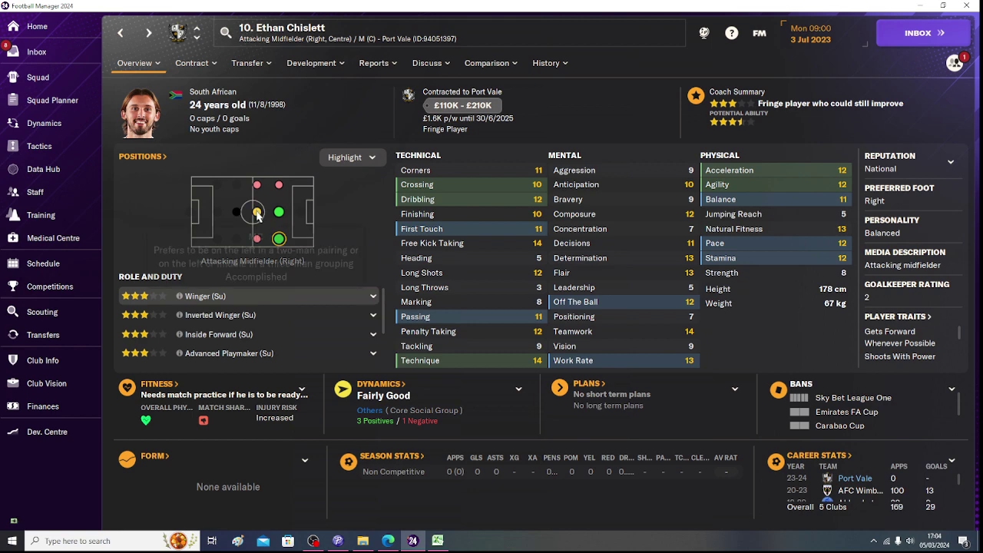
# On the workbook's Mc sheet, shade the Mc position cell B7 and the Acc cell X7 light yellow.
pyautogui.click(438, 541)
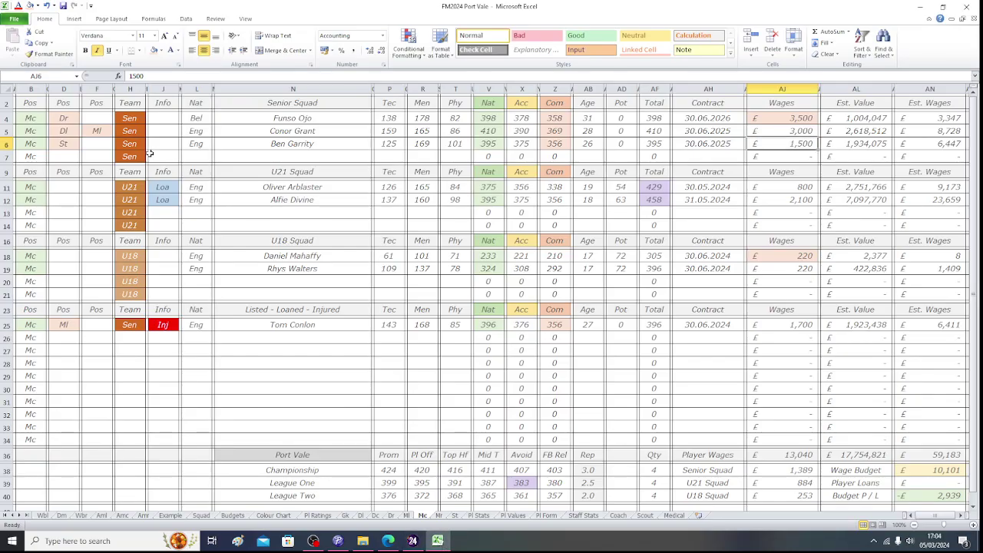
pyautogui.click(36, 157)
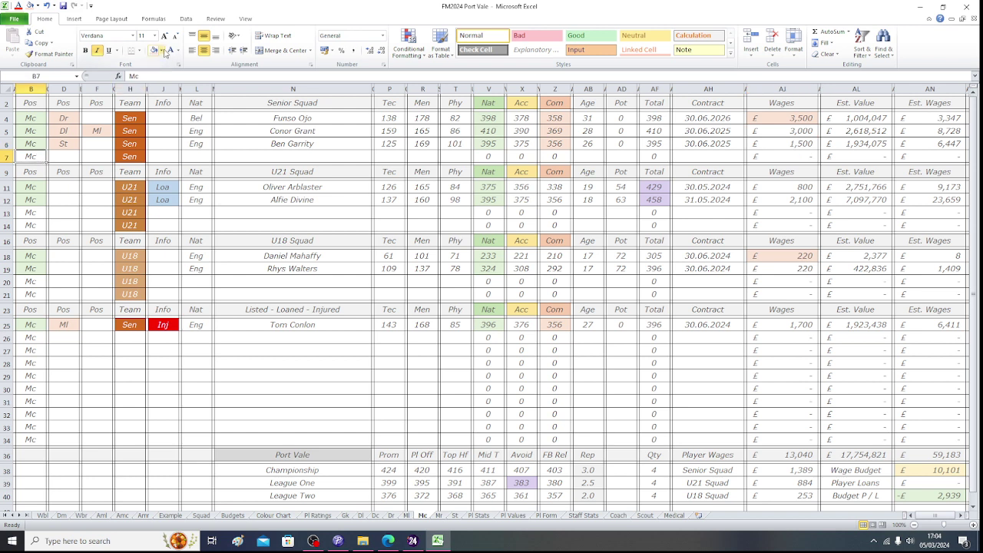
pyautogui.click(160, 50)
pyautogui.click(214, 79)
pyautogui.click(524, 156)
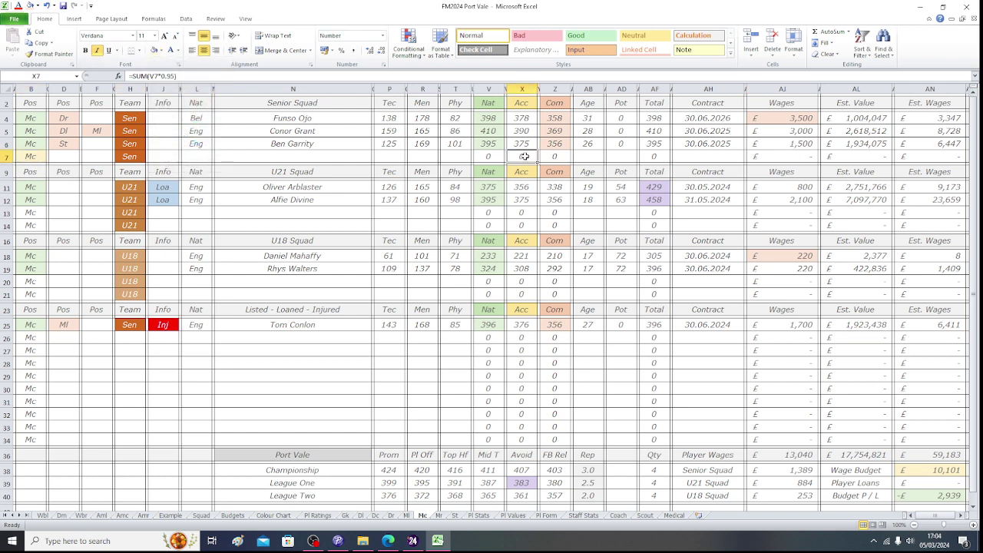
pyautogui.click(154, 49)
# Enter Ethan Chislett as the player name in N7 and Rsa as his nationality in L7.
pyautogui.click(297, 158)
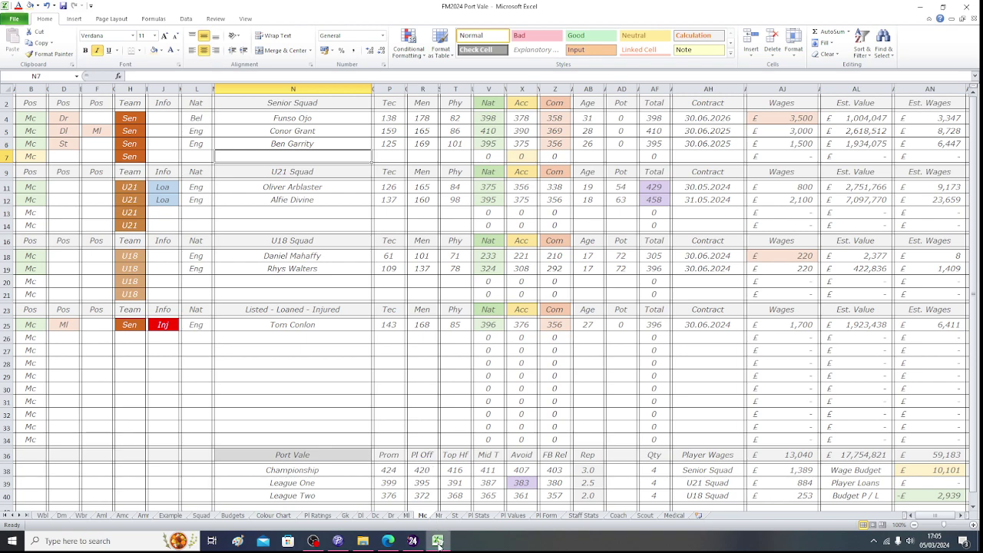
pyautogui.click(413, 541)
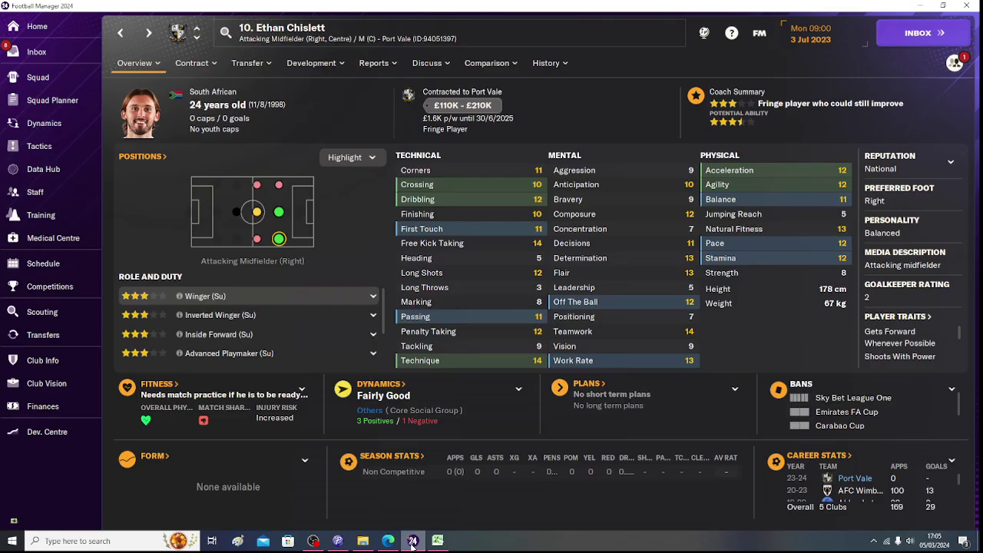
pyautogui.click(413, 541)
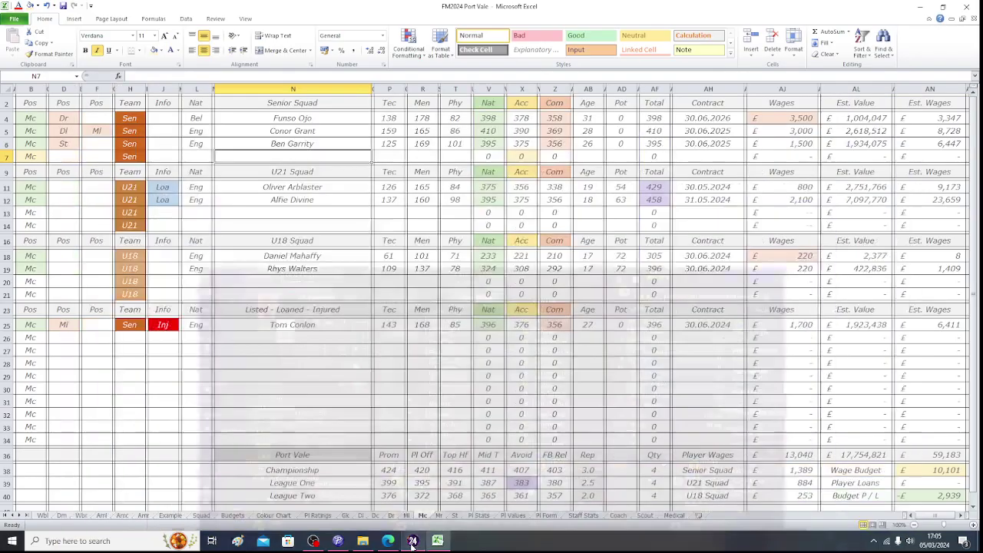
pyautogui.write('Ethan')
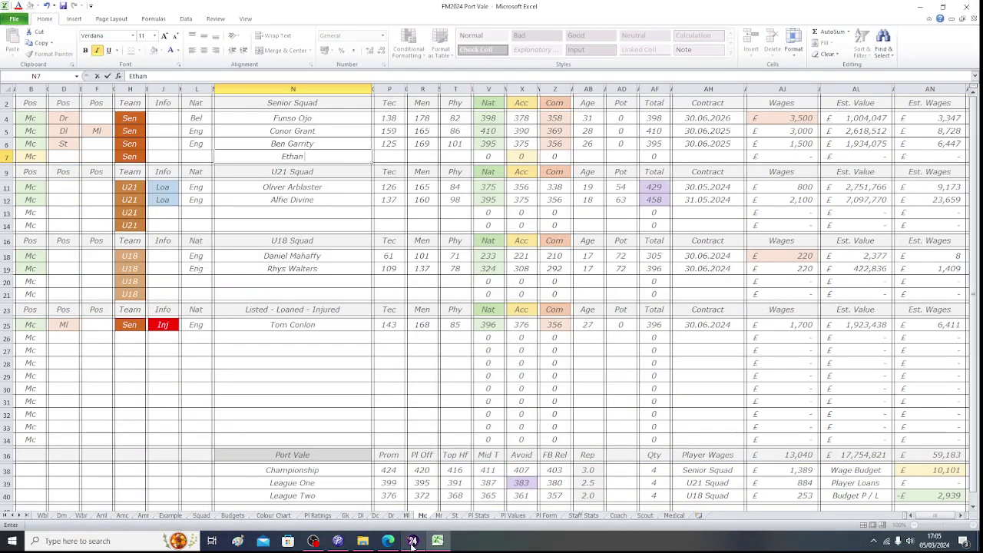
pyautogui.write(' Chislett')
pyautogui.press('Left')
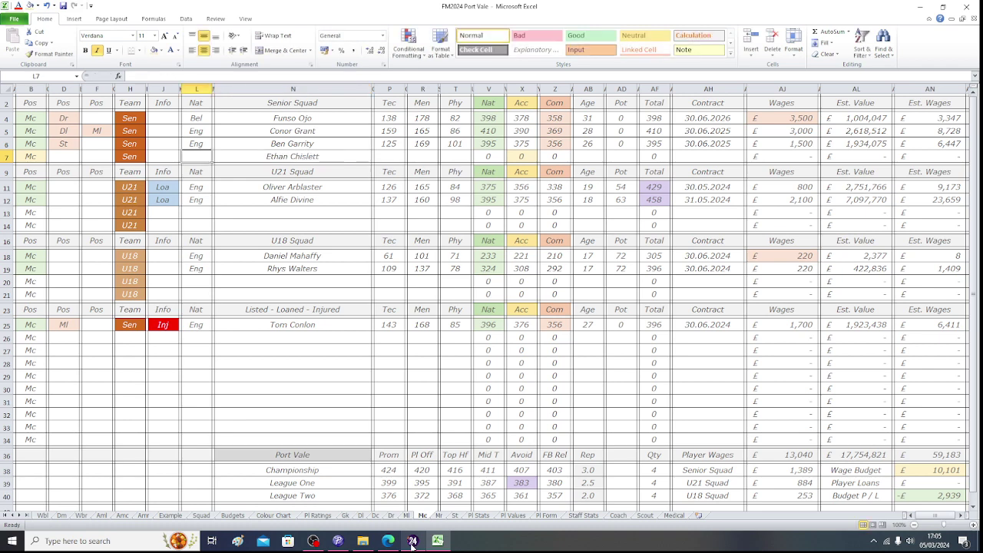
pyautogui.write('Rsa')
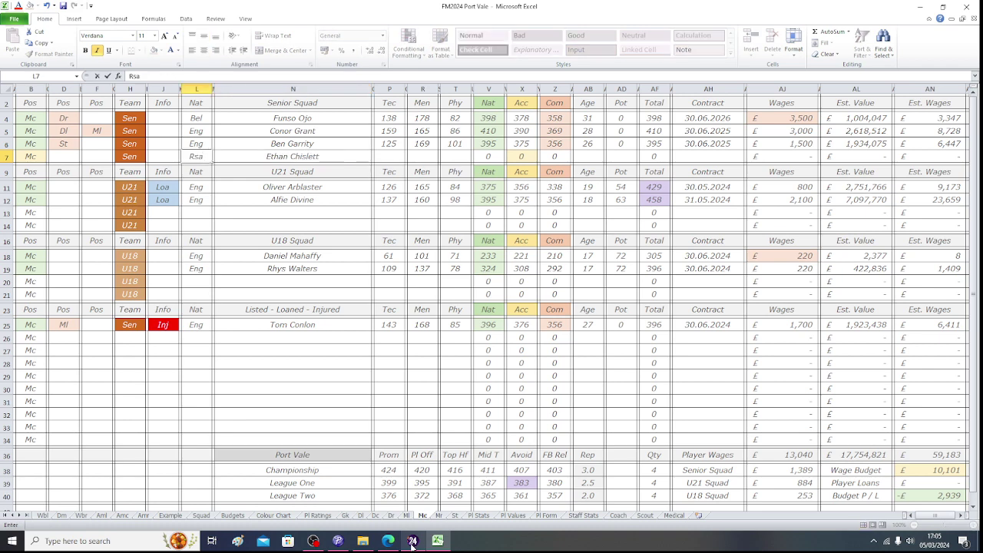
# Check Ethan Chislett's secondary positions in Football Manager and enter Ml in D7 and Mr in F7.
pyautogui.press('Left')
pyautogui.press('Left')
pyautogui.press('Left')
pyautogui.press('Left')
pyautogui.press('Left')
pyautogui.press('Left')
pyautogui.press('Left')
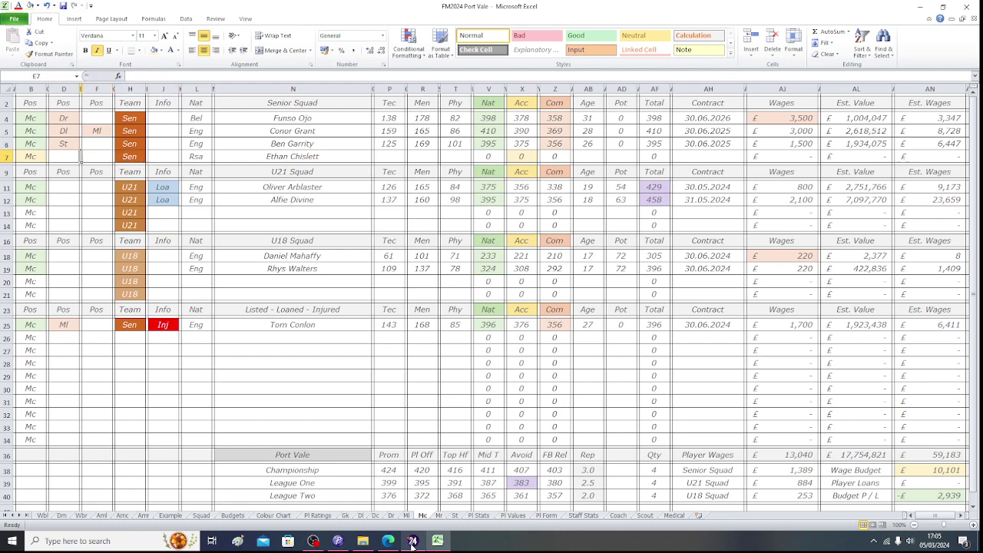
pyautogui.press('Left')
pyautogui.click(413, 543)
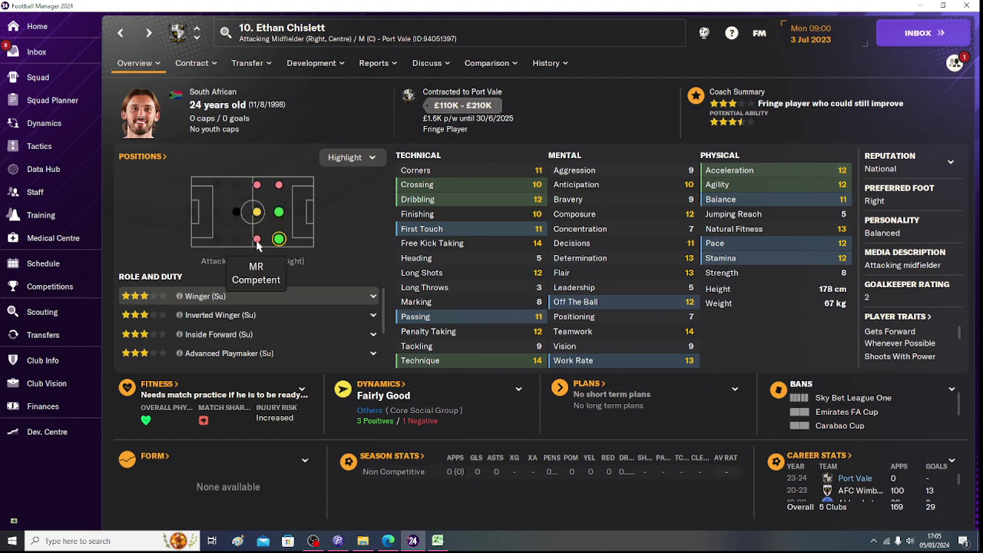
pyautogui.click(438, 541)
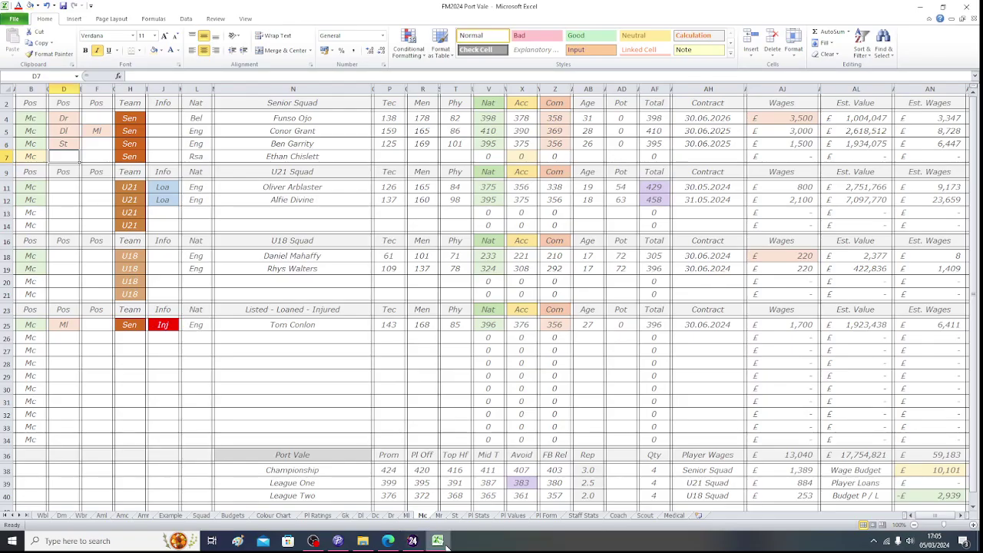
pyautogui.write('Ml')
pyautogui.press('Tab')
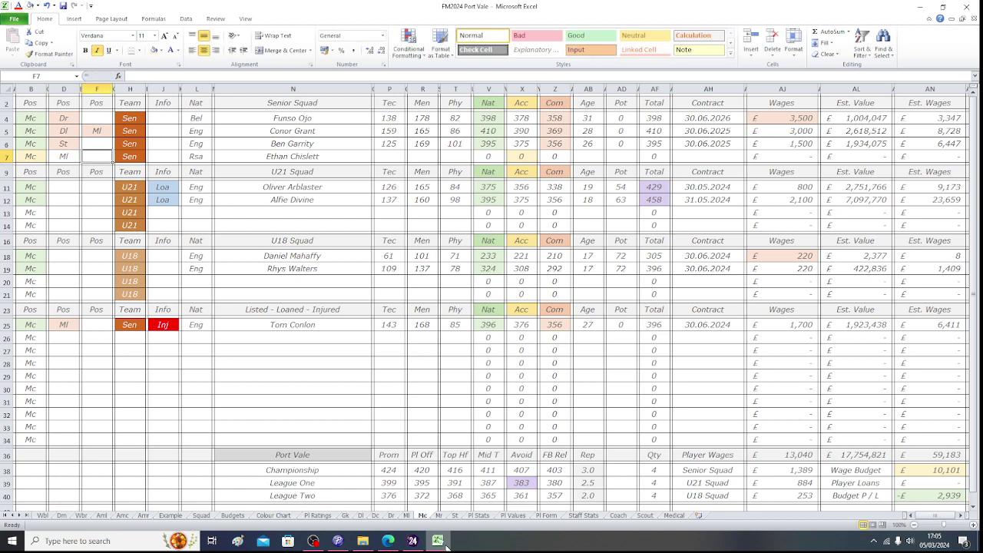
pyautogui.write('Mr')
pyautogui.hotkey('shift', 'Tab')
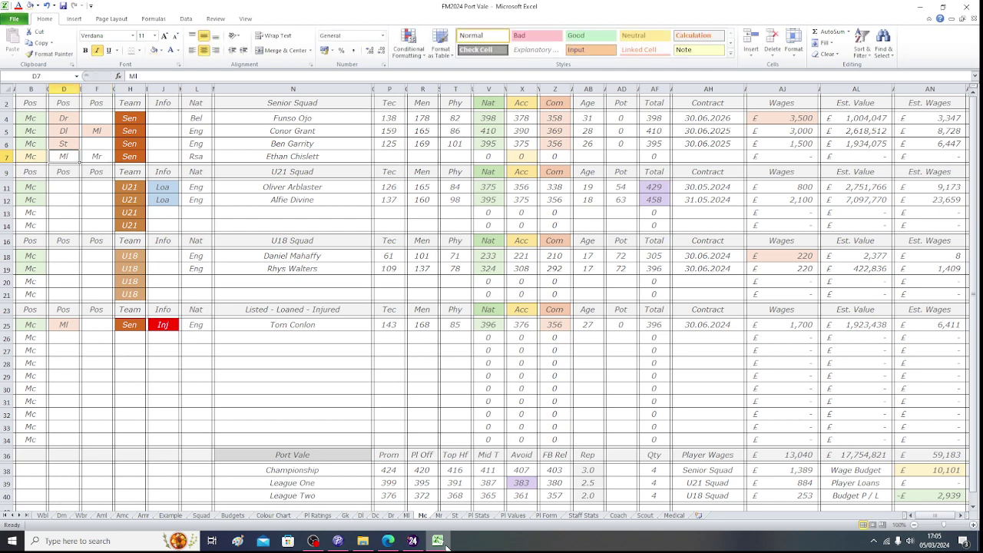
# Shade the Ml and Mr cells D7 and F7 and the Com cell Z7 light orange.
pyautogui.click(159, 50)
pyautogui.click(197, 79)
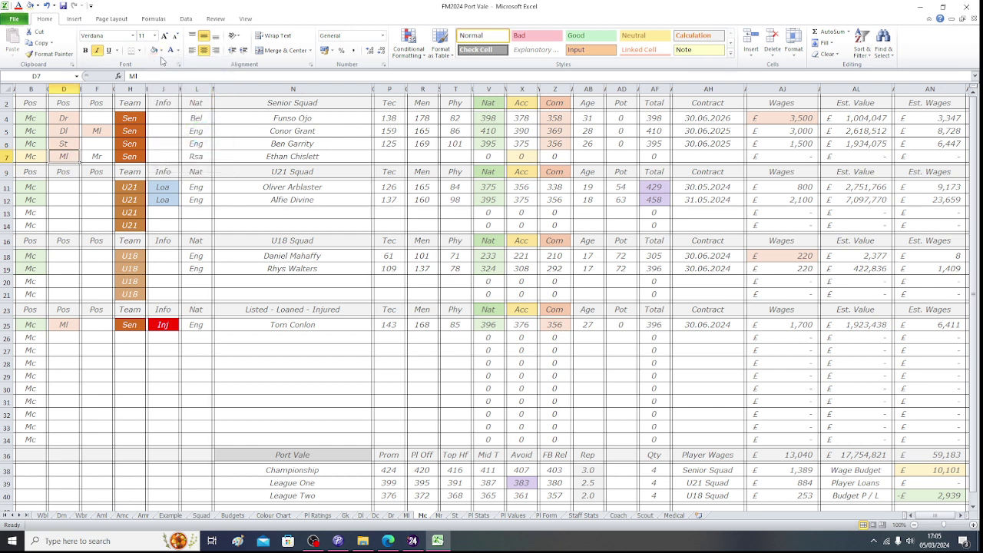
pyautogui.press('Tab')
pyautogui.press('Tab')
pyautogui.press('Tab')
pyautogui.press('Tab')
pyautogui.press('Tab')
pyautogui.press('Tab')
pyautogui.press('Tab')
pyautogui.press('Tab')
pyautogui.press('Tab')
pyautogui.press('Tab')
pyautogui.press('Tab')
pyautogui.press('Tab')
pyautogui.press('Tab')
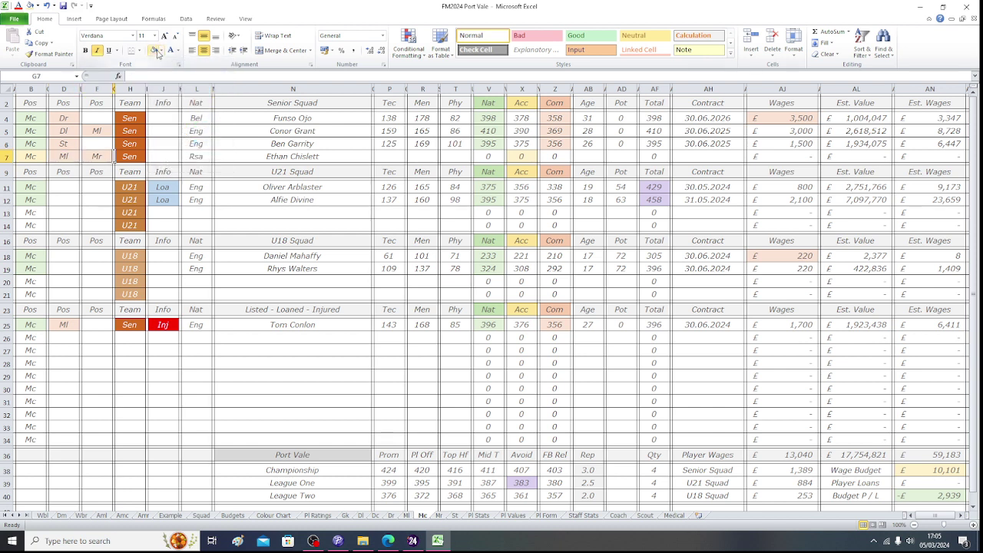
pyautogui.press('Tab')
pyautogui.press('Tab')
pyautogui.press('Tab')
pyautogui.press('Tab')
pyautogui.press('Tab')
pyautogui.press('Tab')
pyautogui.press('Tab')
pyautogui.press('Tab')
pyautogui.press('Tab')
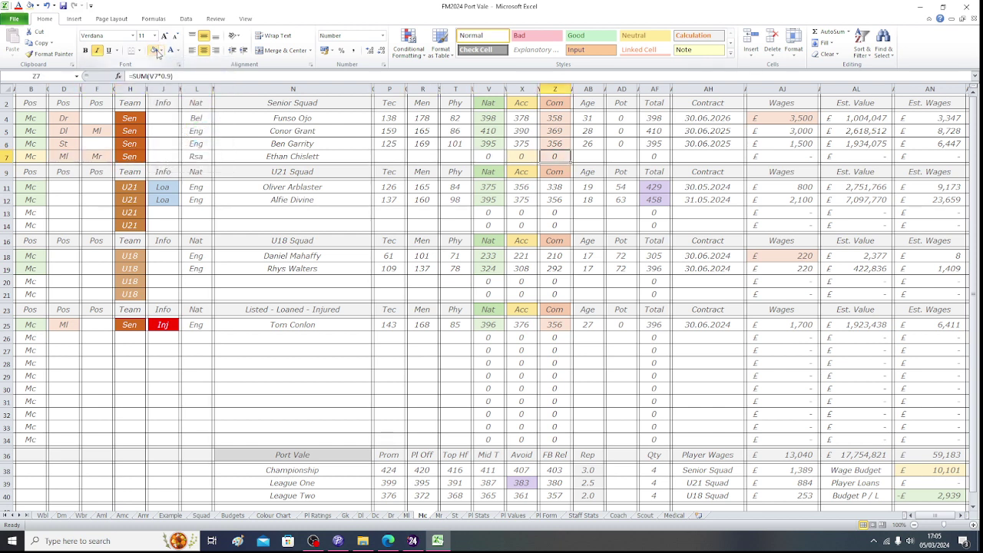
# Enter age 24 in AB7 and potential 9 in AD7 for Ethan Chislett.
pyautogui.press('Tab')
pyautogui.write('24')
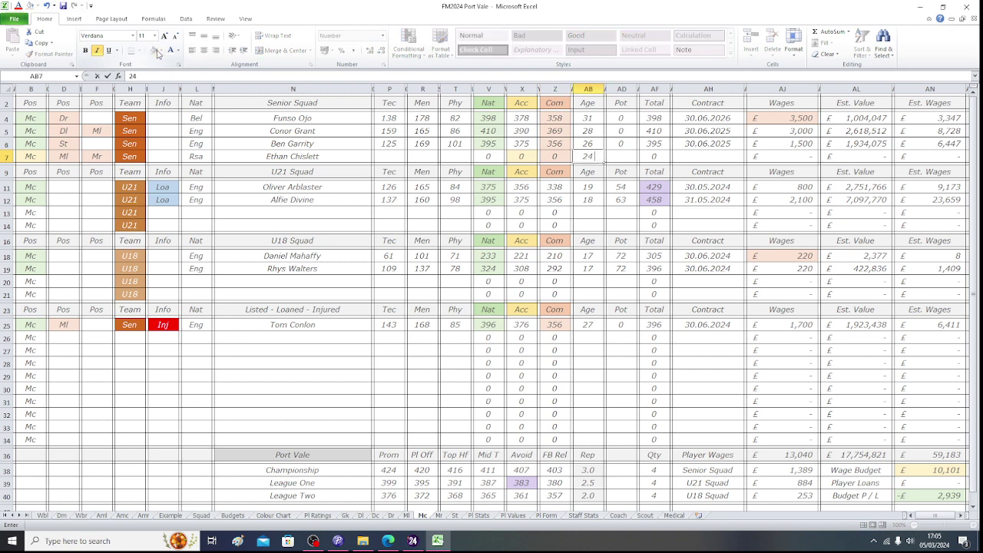
pyautogui.press('Tab')
pyautogui.write('9')
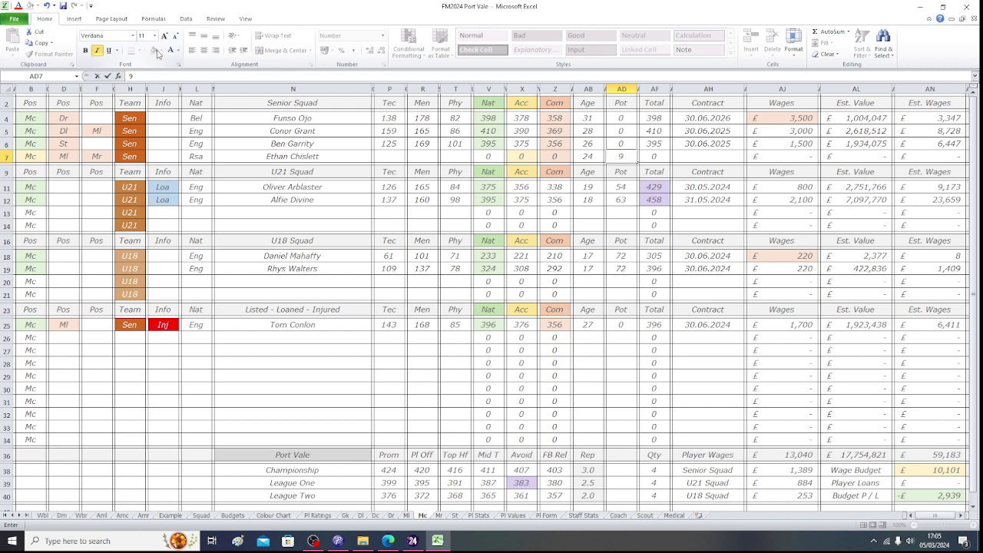
pyautogui.press('Tab')
pyautogui.press('Tab')
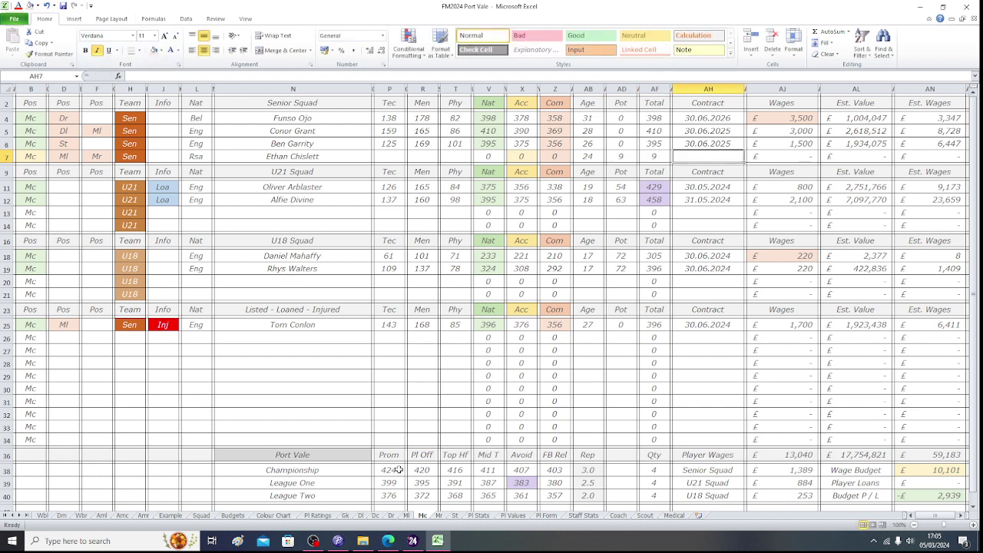
# Look up Ethan Chislett's contract expiry in Football Manager and enter 30.06.2025 in Contract cell AH7.
pyautogui.click(415, 542)
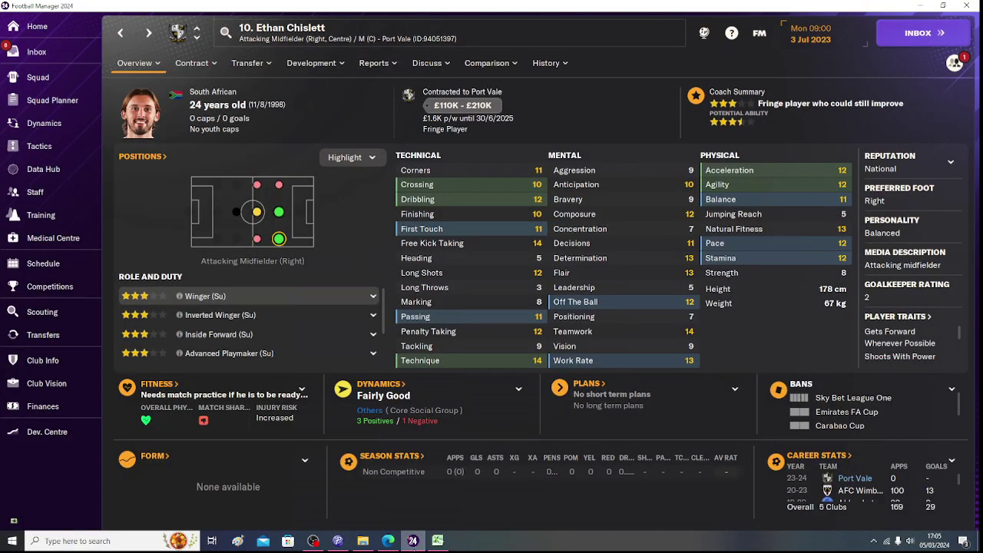
pyautogui.click(438, 541)
pyautogui.write('30')
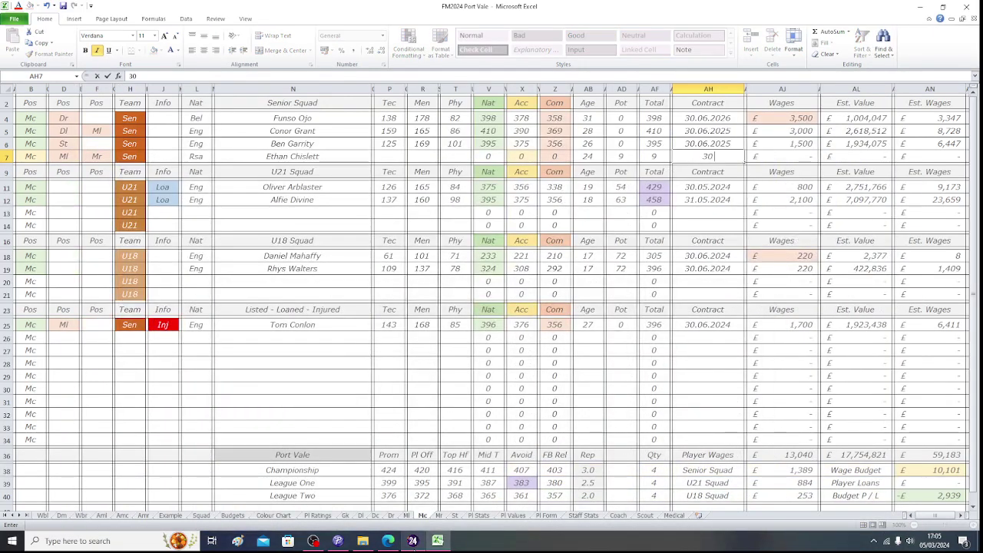
pyautogui.write('.06.2025')
pyautogui.press('Tab')
# Check Ethan Chislett's weekly wage in Football Manager and enter 1600 in Wages cell AJ7.
pyautogui.click(413, 540)
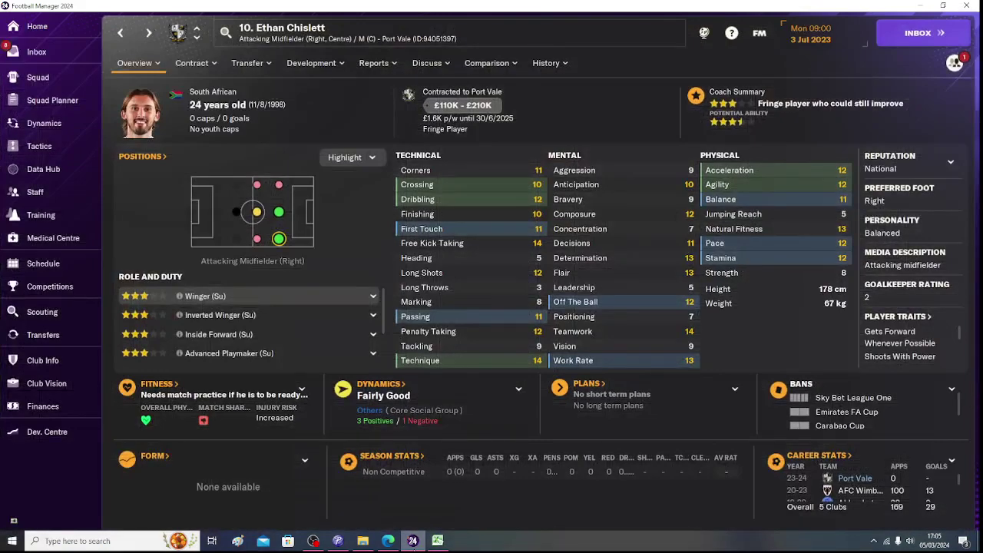
pyautogui.click(412, 541)
pyautogui.write('1')
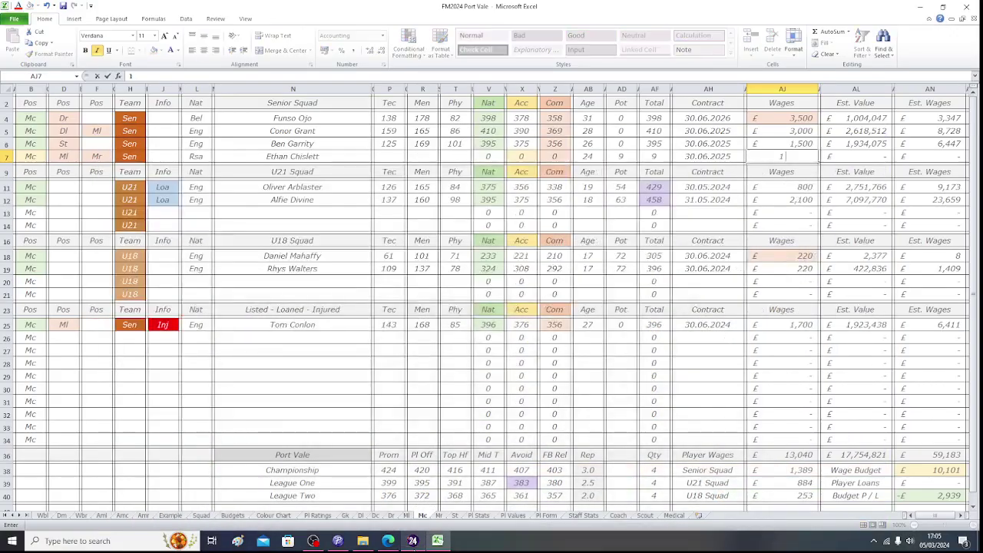
pyautogui.write('600')
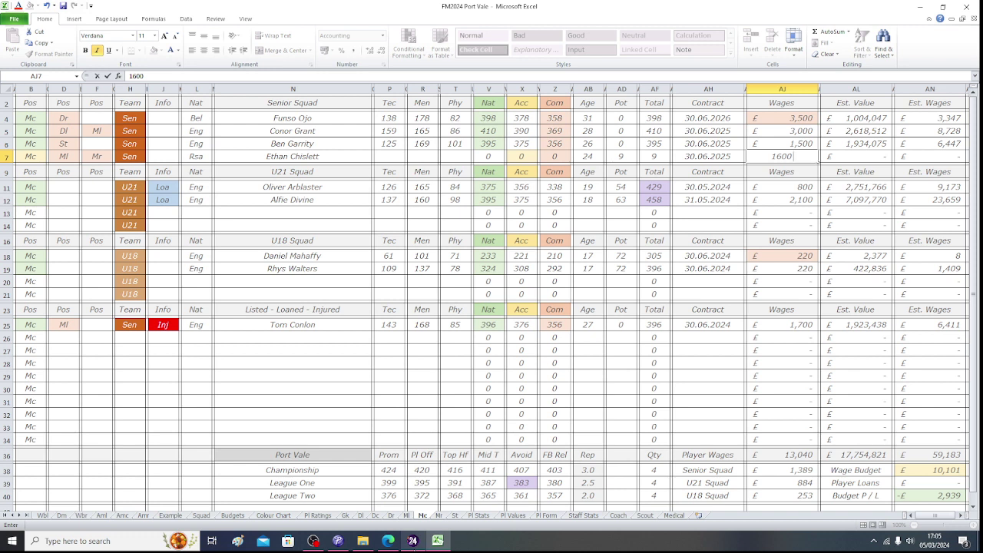
pyautogui.press('Return')
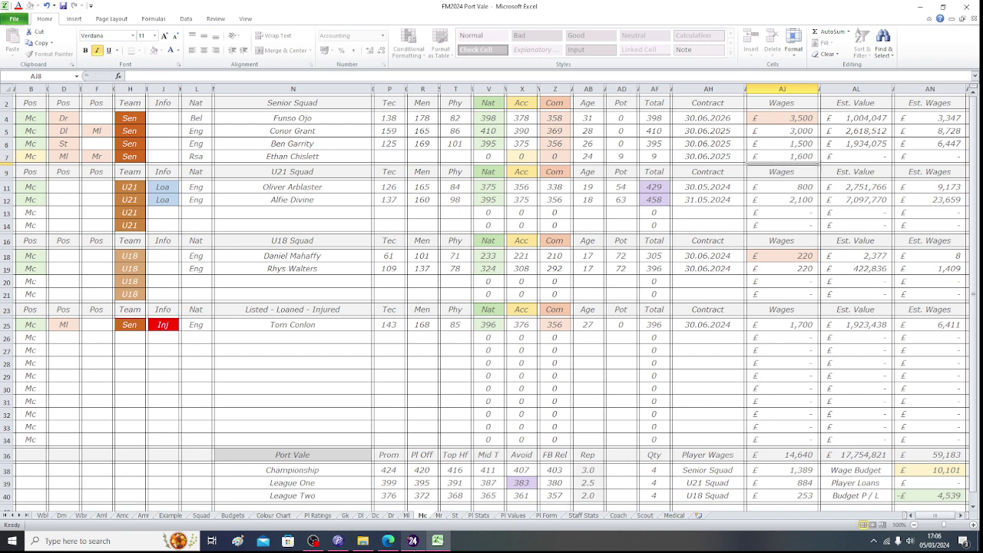
# Review the Wages column down to the Player Wages total, including the Wage Budget and Budget P / L cells beside it.
pyautogui.press('Return')
pyautogui.press('Return')
pyautogui.press('Return')
pyautogui.press('Return')
pyautogui.press('Return')
pyautogui.press('Return')
pyautogui.press('Return')
pyautogui.press('Return')
pyautogui.press('Return')
pyautogui.press('Return')
pyautogui.press('Return')
pyautogui.press('Return')
pyautogui.press('Return')
pyautogui.press('Return')
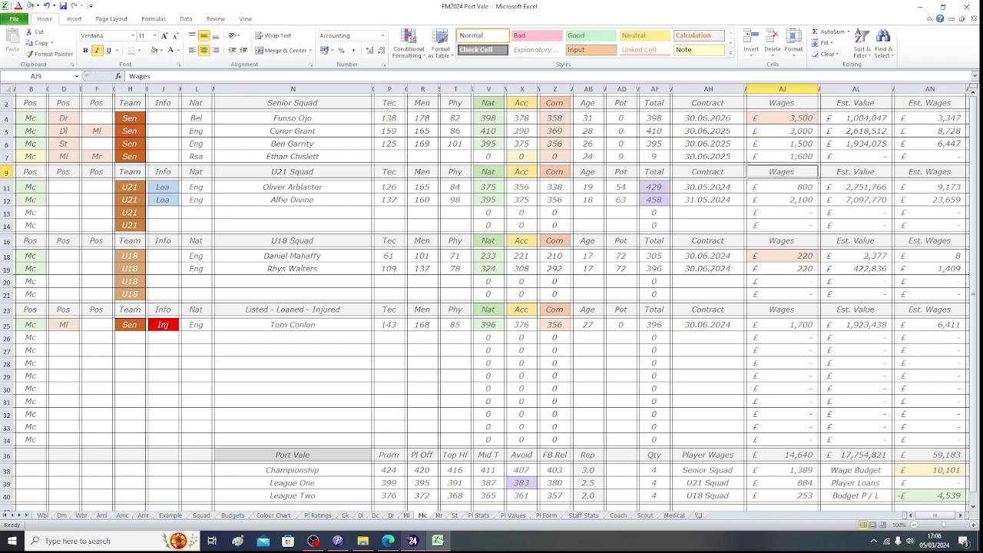
pyautogui.press('Return')
pyautogui.press('Return')
pyautogui.press('Return')
pyautogui.press('Return')
pyautogui.press('Return')
pyautogui.press('Return')
pyautogui.press('Return')
pyautogui.press('Return')
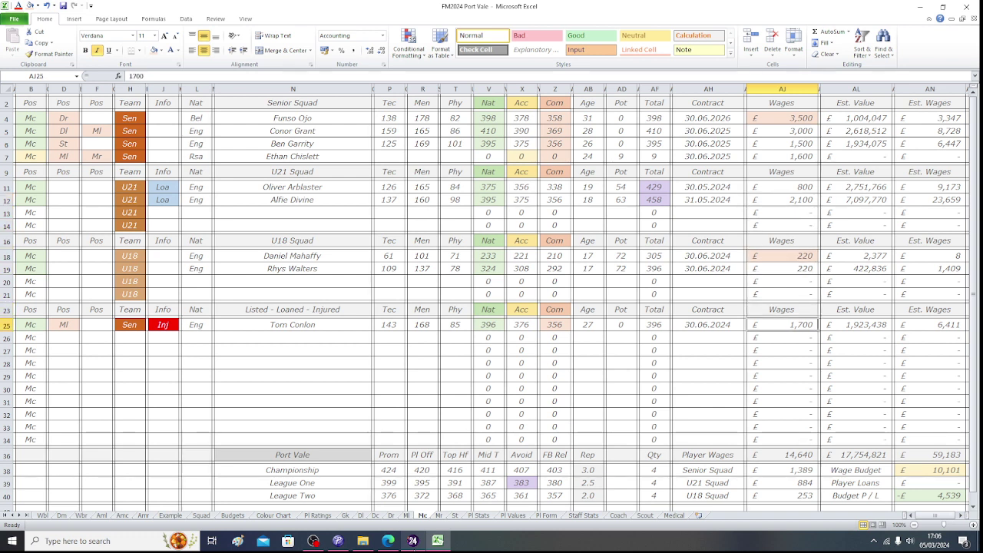
pyautogui.press('Return')
pyautogui.press('Return')
pyautogui.press('Return')
pyautogui.press('Return')
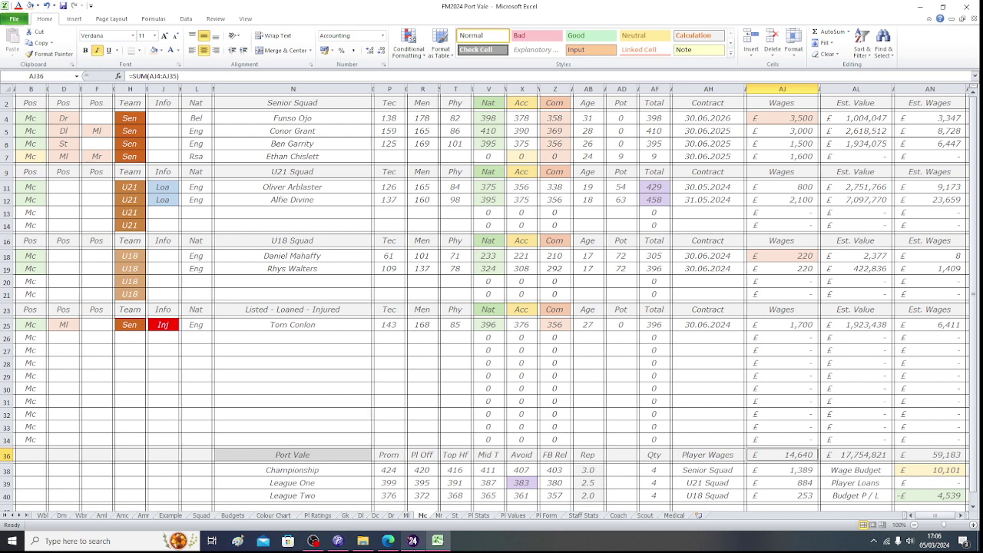
pyautogui.press('Right')
pyautogui.press('Right')
pyautogui.press('Down')
pyautogui.press('Down')
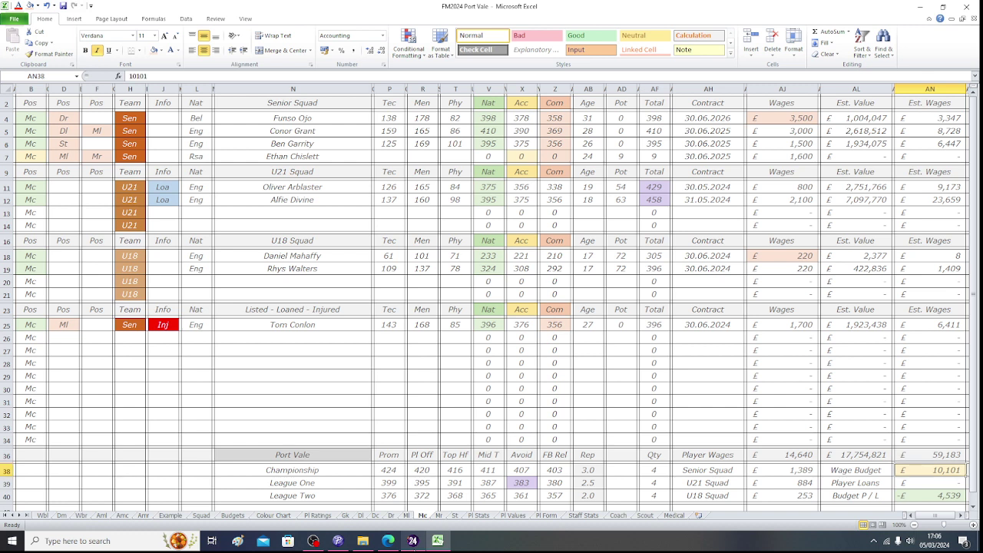
pyautogui.press('Down')
pyautogui.press('Down')
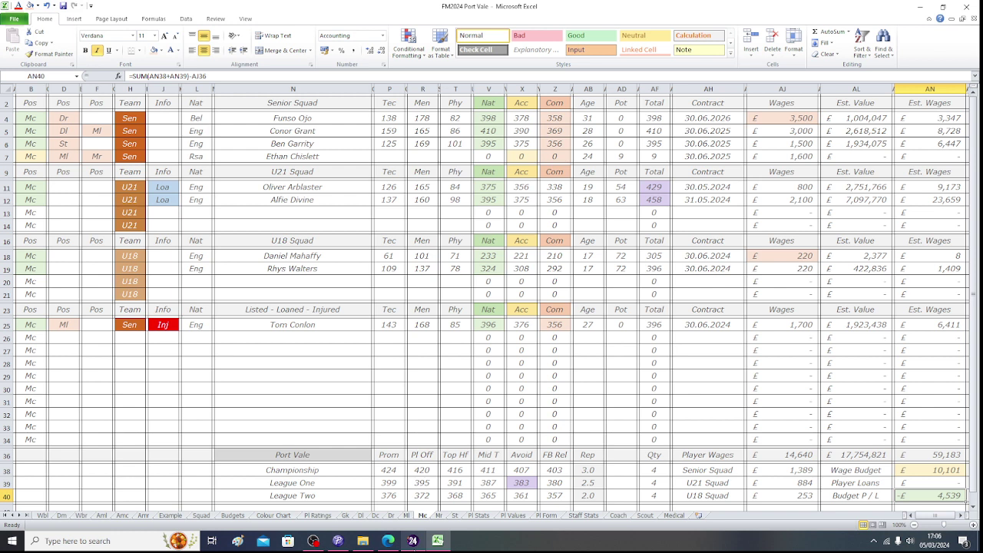
# Check the row 7 midfielder's technical attributes in Football Manager and enter 142 as the Tec score in the squad workbook.
pyautogui.click(389, 154)
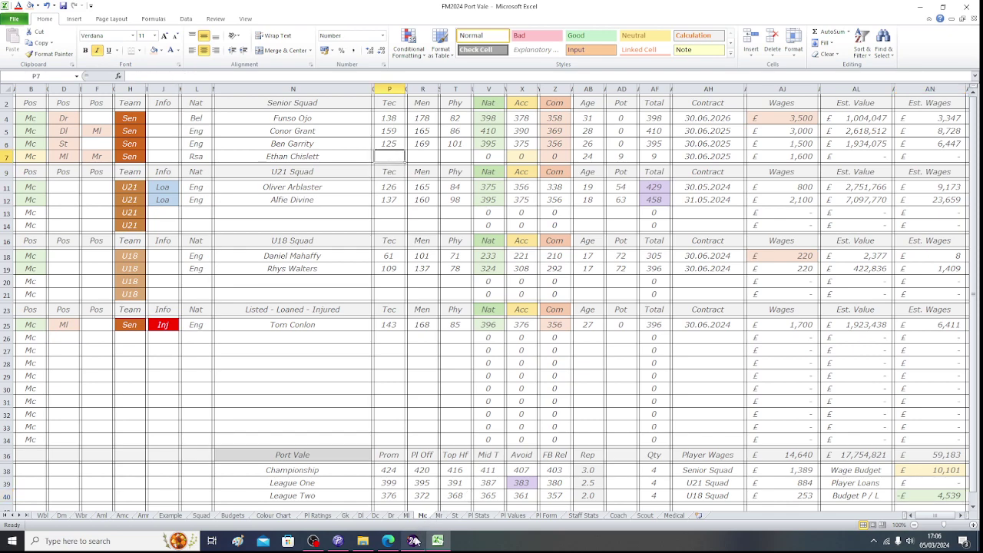
pyautogui.click(413, 541)
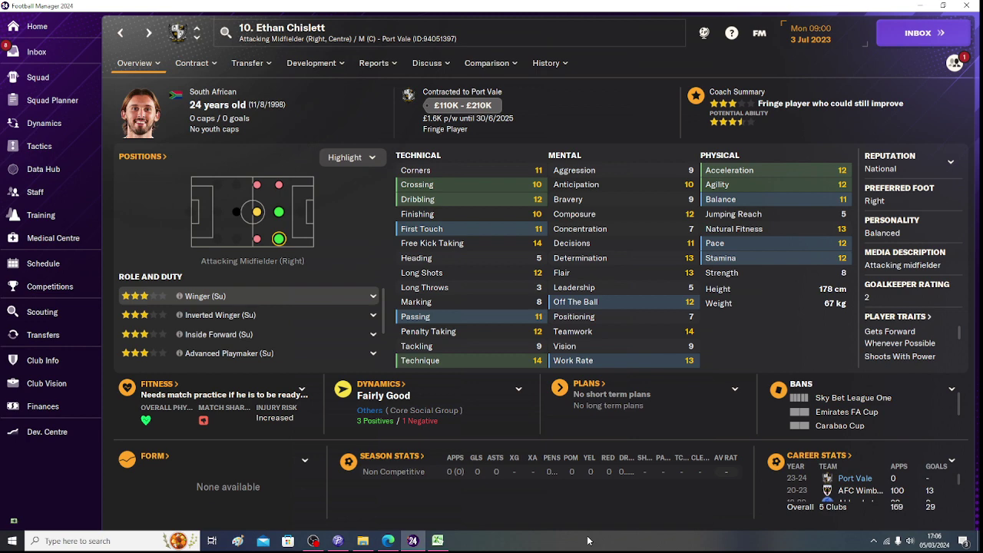
pyautogui.click(438, 541)
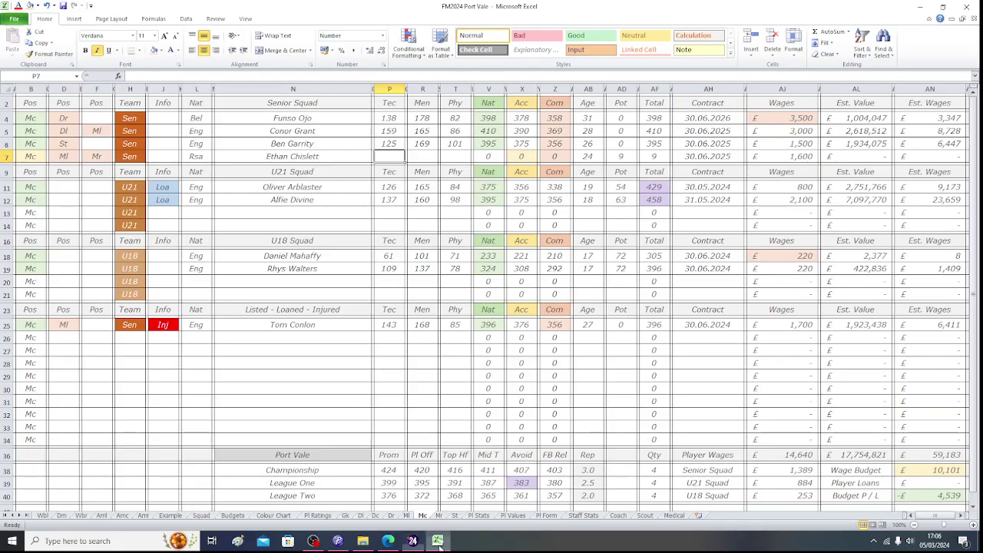
pyautogui.write('142')
pyautogui.press('Tab')
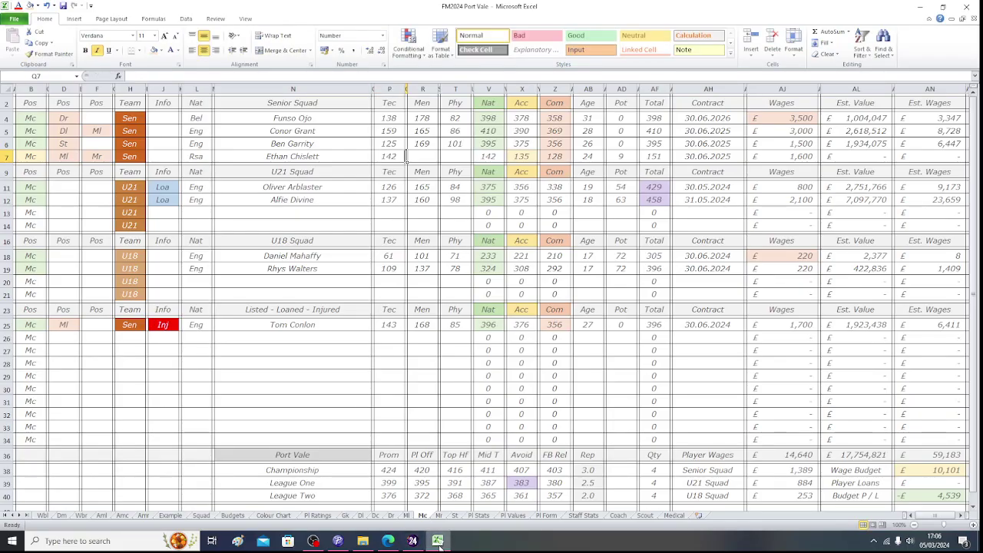
# Check the same player's mental and physical attributes in Football Manager, and enter Men 144 and Phy 85 in row 7.
pyautogui.click(439, 542)
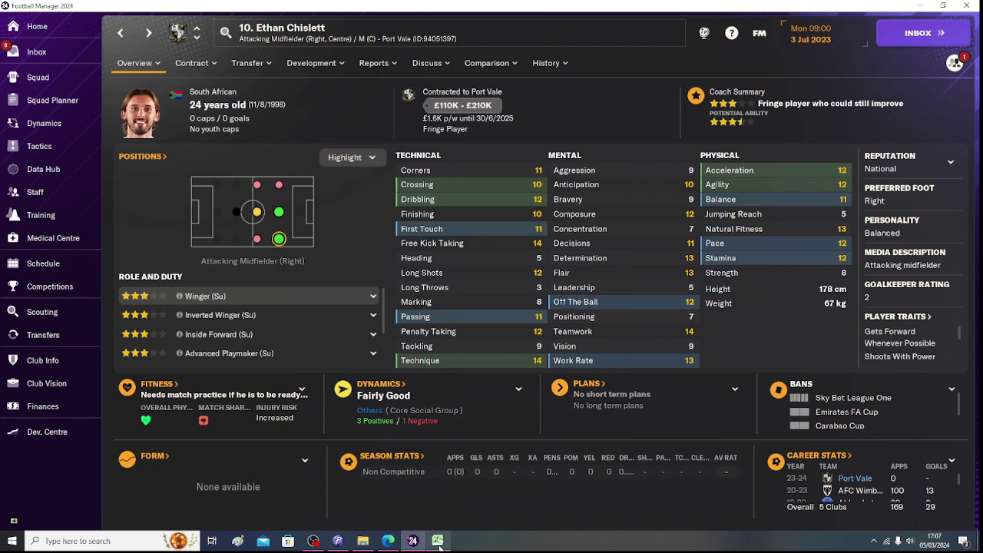
pyautogui.click(438, 541)
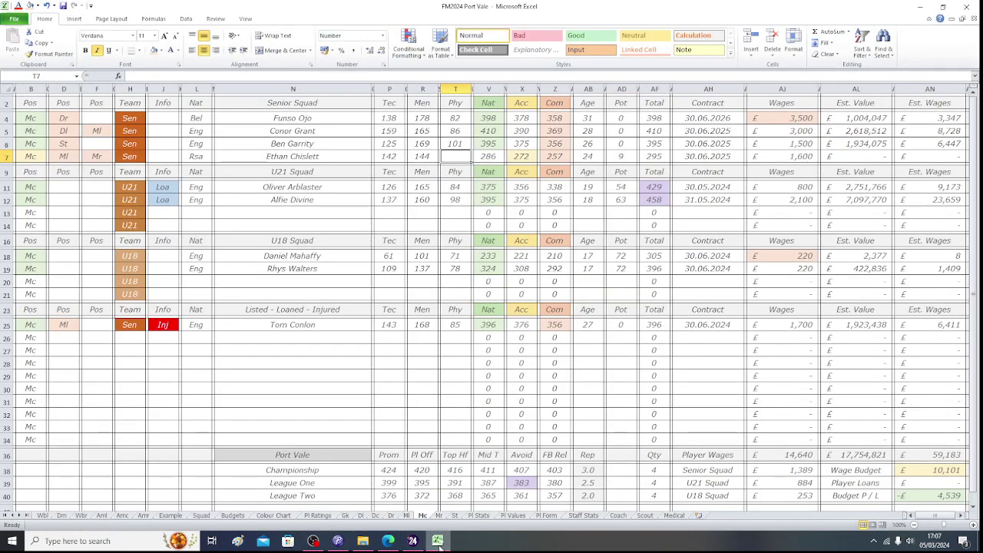
pyautogui.click(438, 541)
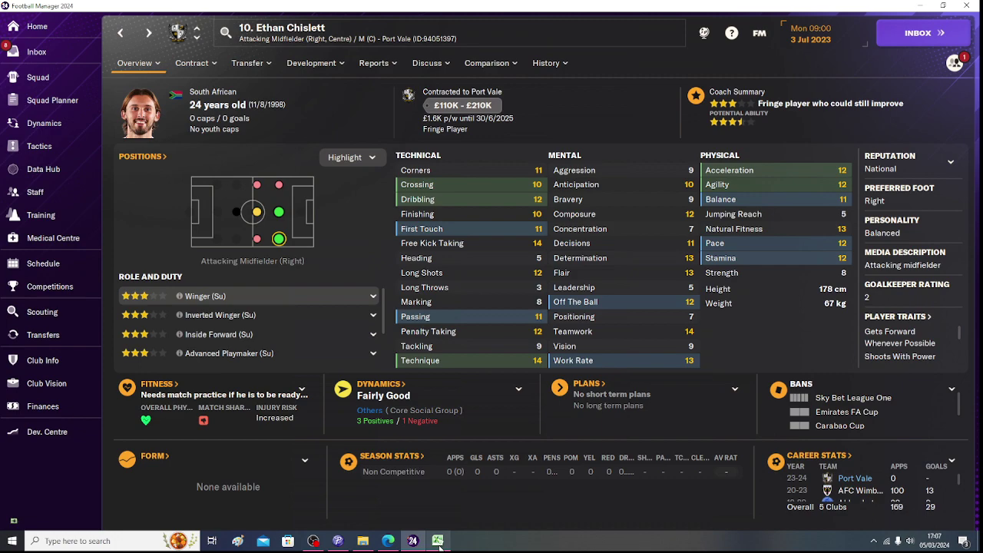
pyautogui.click(438, 540)
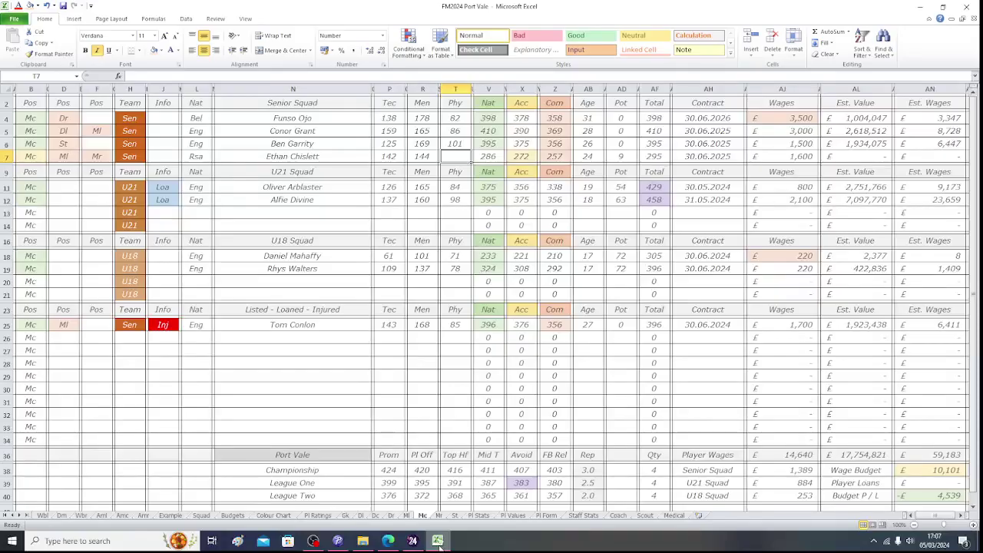
pyautogui.press('Tab')
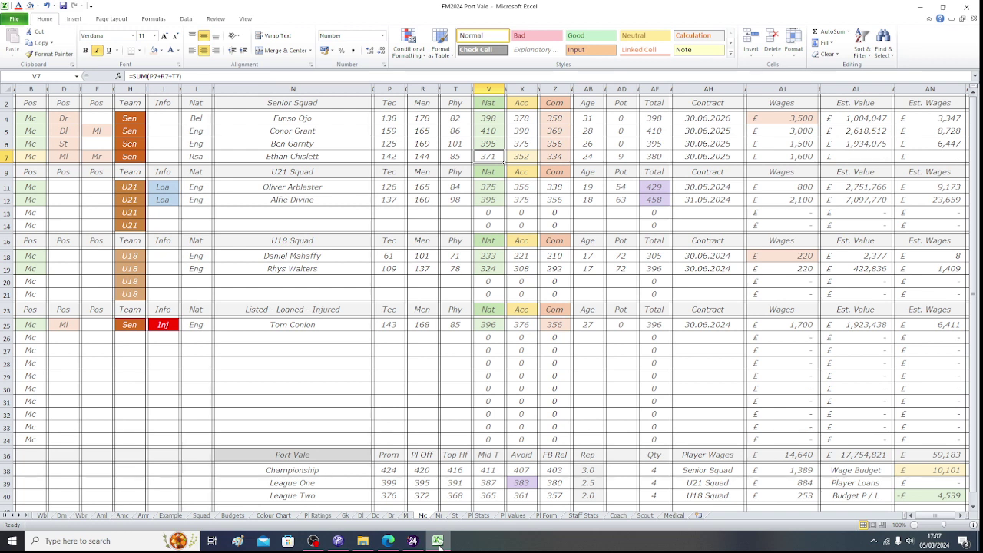
# Review row 7 from the Acc rating through potential, total, contract and wages to the Est. Value cell.
pyautogui.press('Tab')
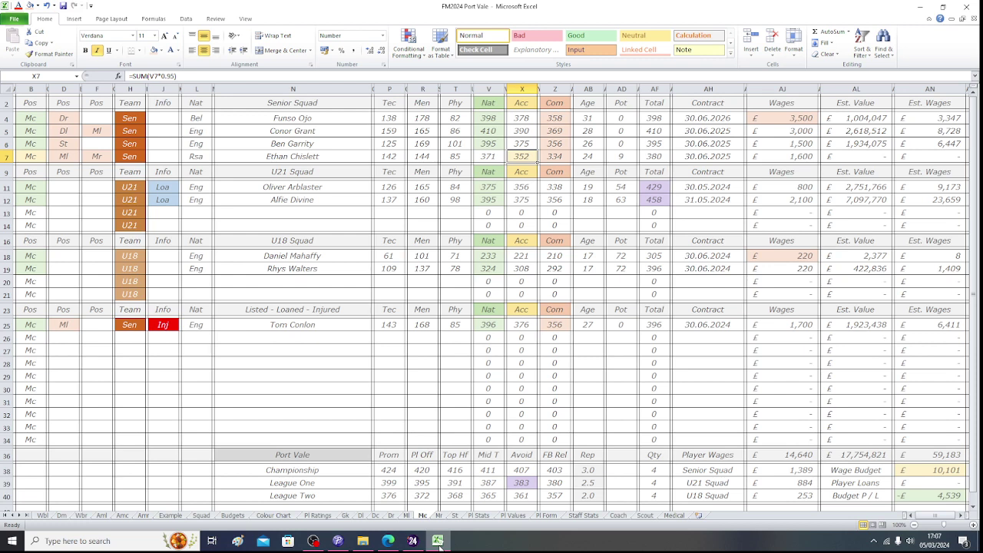
pyautogui.press('Right')
pyautogui.press('Right')
pyautogui.press('Right')
pyautogui.press('Right')
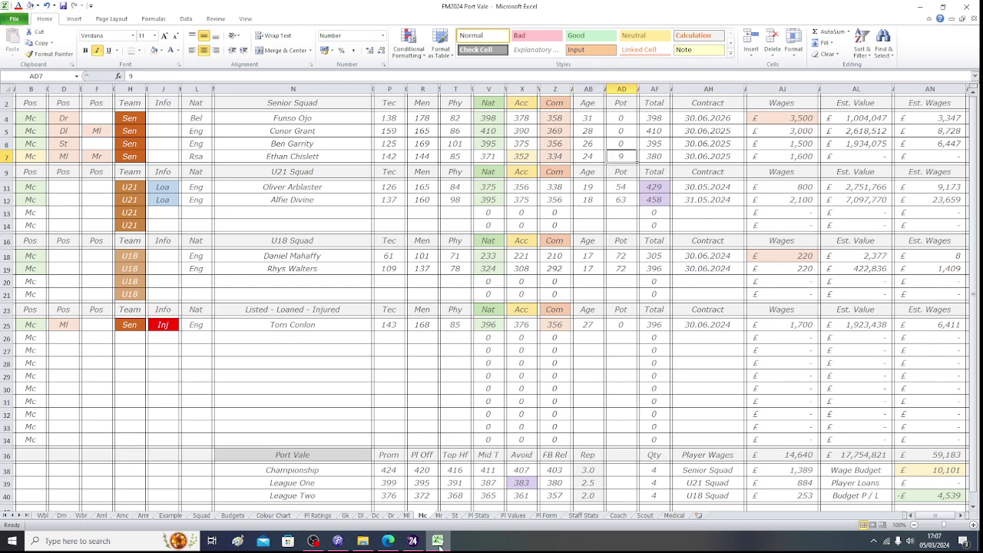
pyautogui.press('Right')
pyautogui.press('Right')
pyautogui.press('Right')
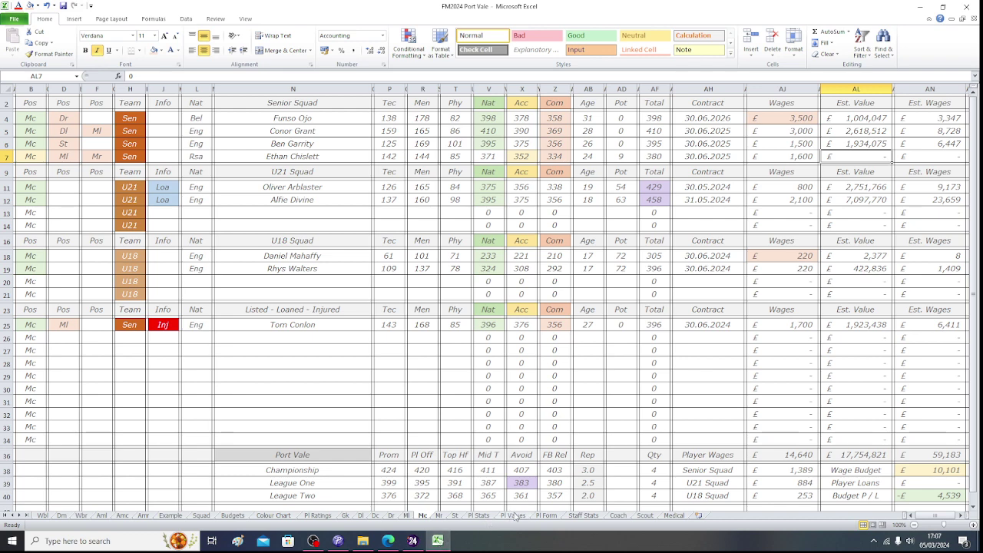
# Locate the 370 / 372 rating band on the Pl Values sheet.
pyautogui.click(513, 516)
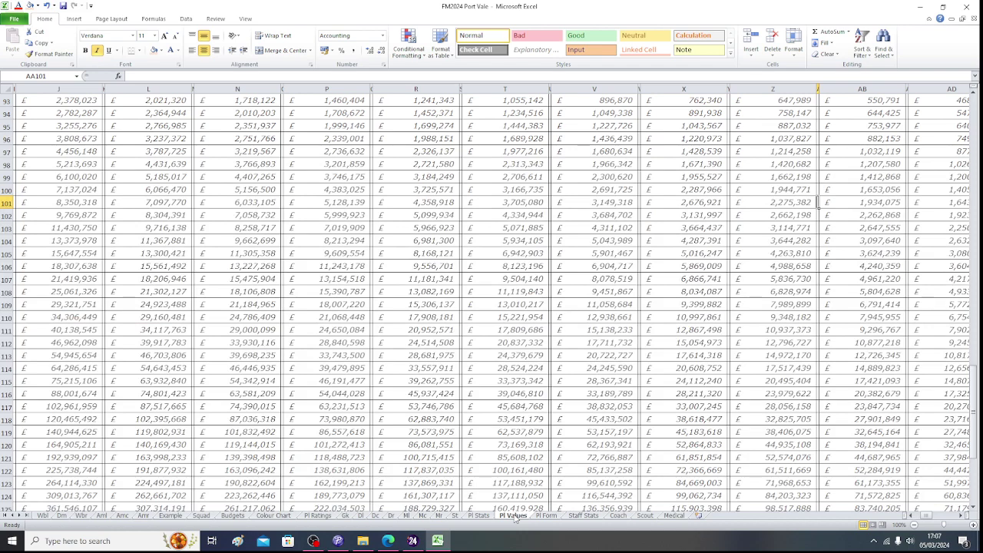
pyautogui.press('Left')
pyautogui.press('Left')
pyautogui.press('Left')
pyautogui.press('Left')
pyautogui.press('Left')
pyautogui.press('Left')
pyautogui.press('Left')
pyautogui.press('Left')
pyautogui.press('Left')
pyautogui.press('Left')
pyautogui.press('Left')
pyautogui.press('Left')
pyautogui.press('Left')
pyautogui.press('Right')
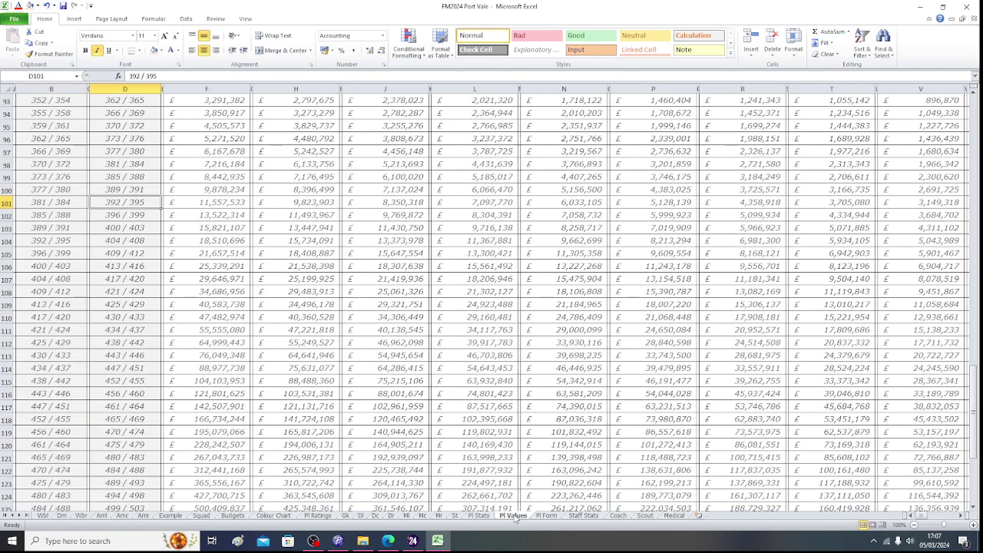
pyautogui.press('Up')
pyautogui.press('Up')
pyautogui.press('Up')
pyautogui.press('Up')
pyautogui.press('Up')
pyautogui.press('Up')
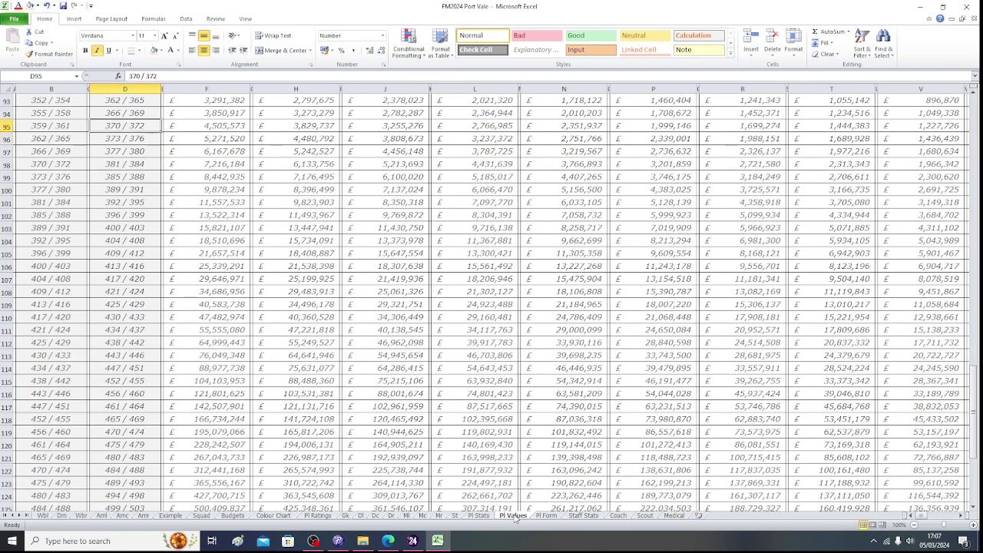
# Follow the 370 / 372 band across to its player value in column X.
pyautogui.press('Right')
pyautogui.press('Right')
pyautogui.press('Right')
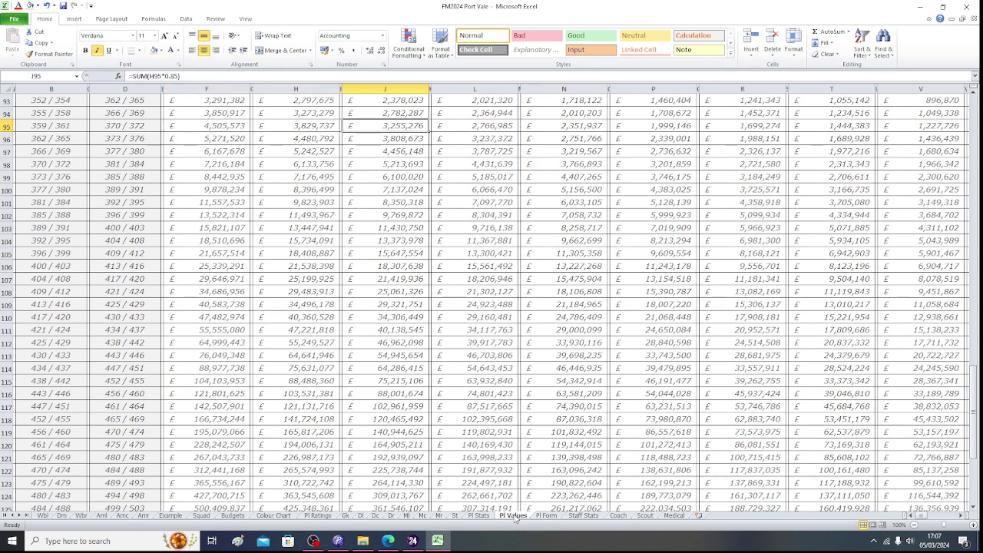
pyautogui.press('Right')
pyautogui.press('Right')
pyautogui.press('Right')
pyautogui.press('Right')
pyautogui.press('Right')
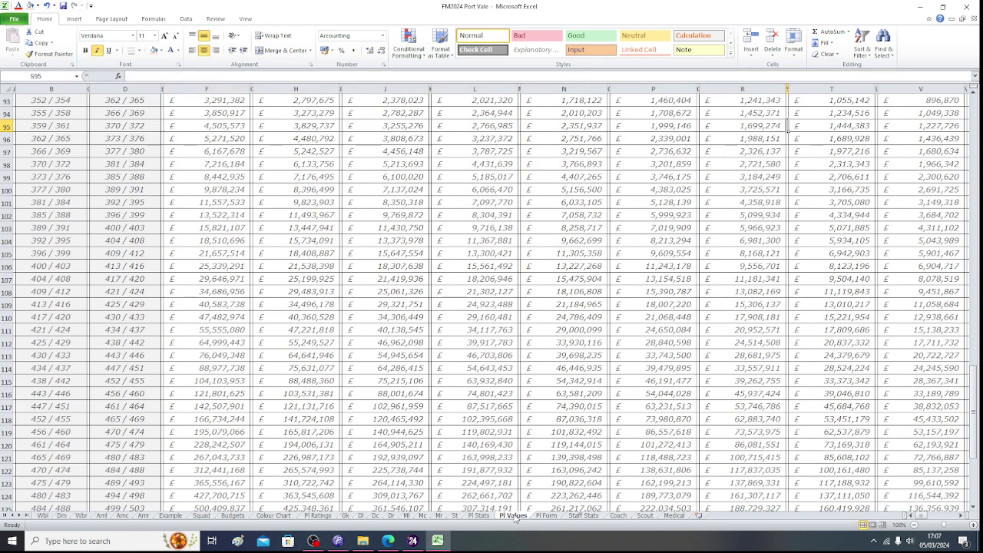
pyautogui.press('Right')
pyautogui.press('Right')
pyautogui.press('Right')
pyautogui.press('Right')
pyautogui.press('Right')
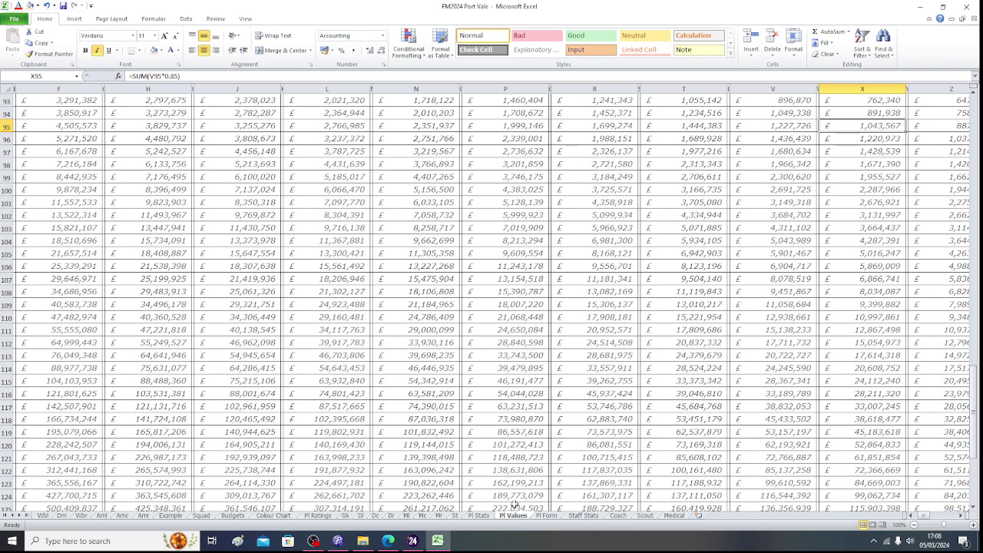
# Enter 1043567 as the Est. Value in row 7 of the Mc sheet and check the resulting Est. Wages cell.
pyautogui.click(421, 515)
pyautogui.write('1')
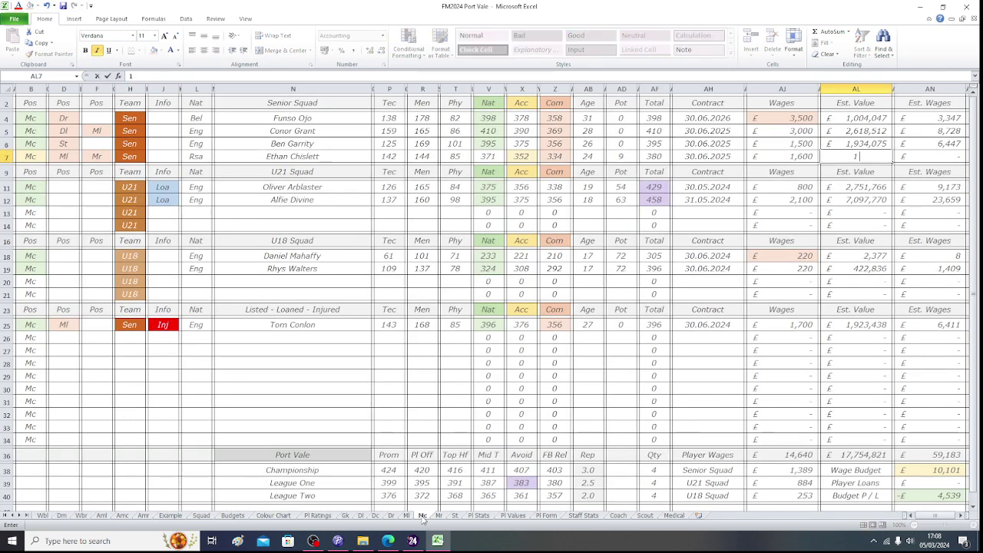
pyautogui.write('04')
pyautogui.write('567')
pyautogui.hotkey('ctrl', 'Return')
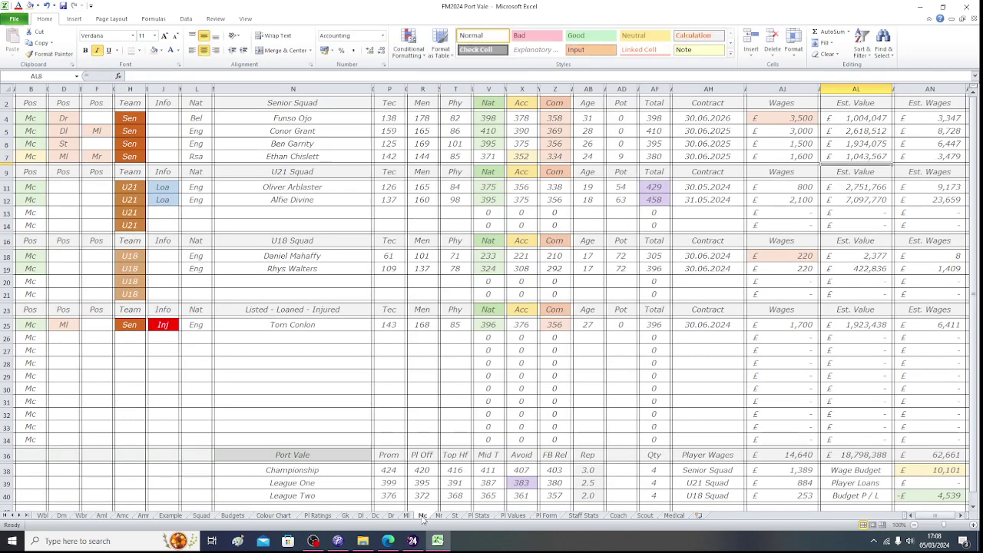
pyautogui.press('Right')
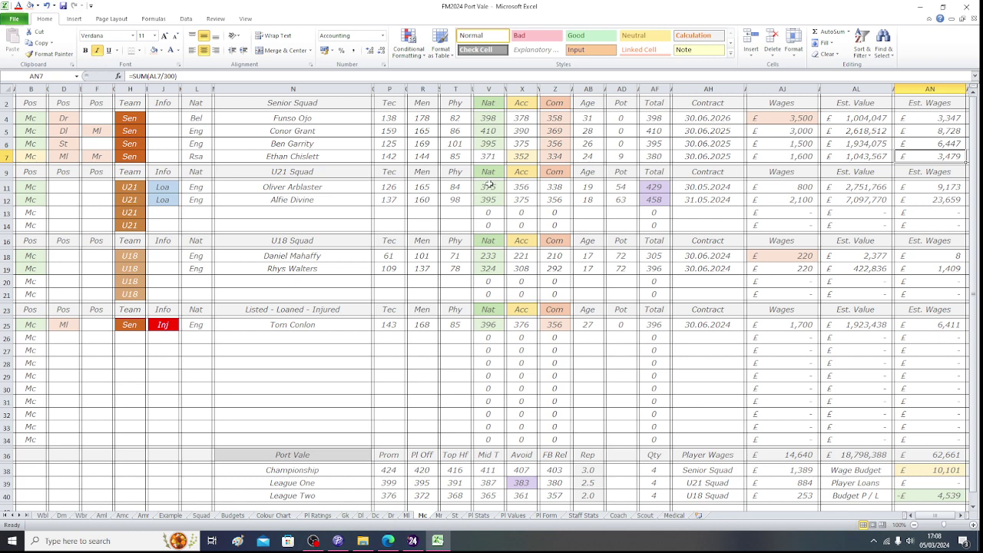
# Switch to Football Manager, return to the squad list and open the loaned-out midfielder's profile directly below the current player.
pyautogui.click(414, 544)
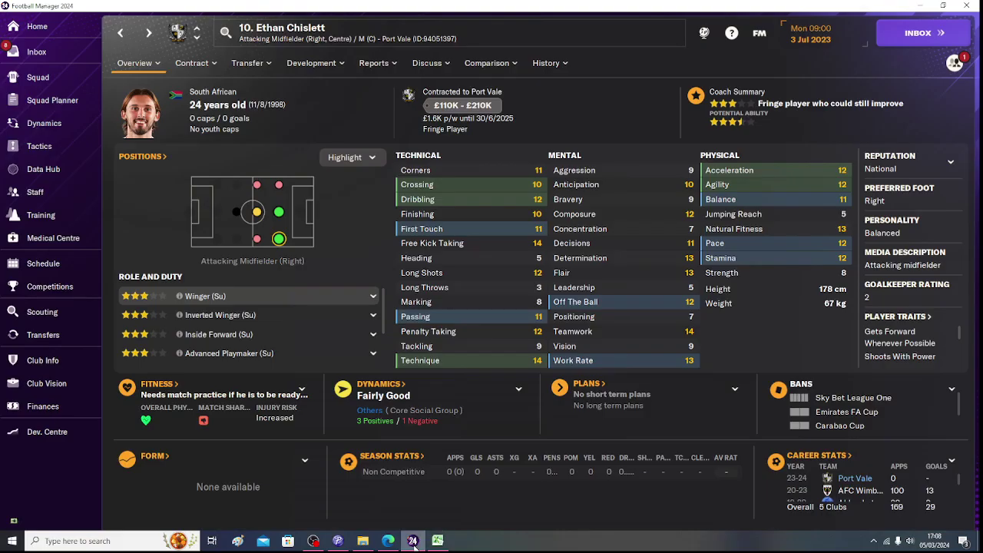
pyautogui.click(121, 35)
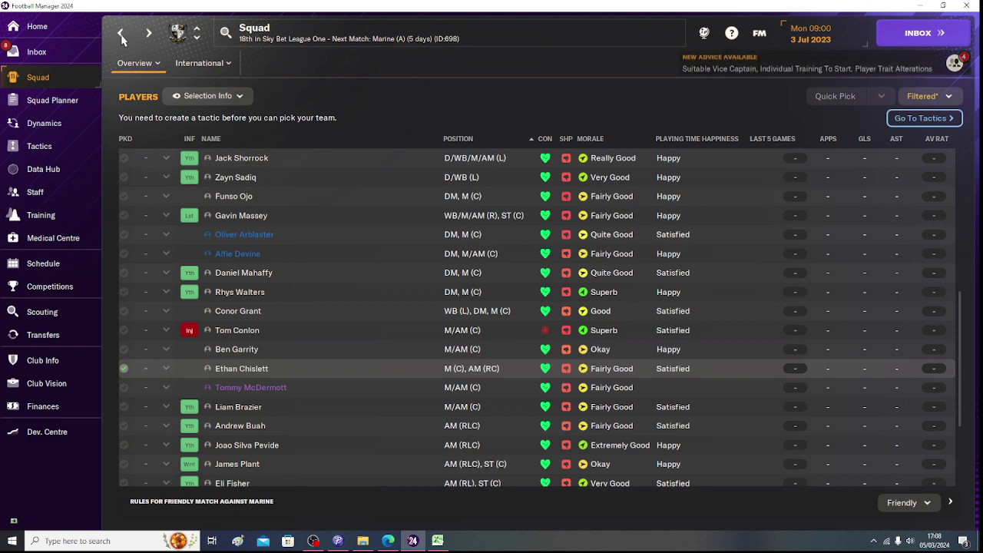
pyautogui.click(270, 390)
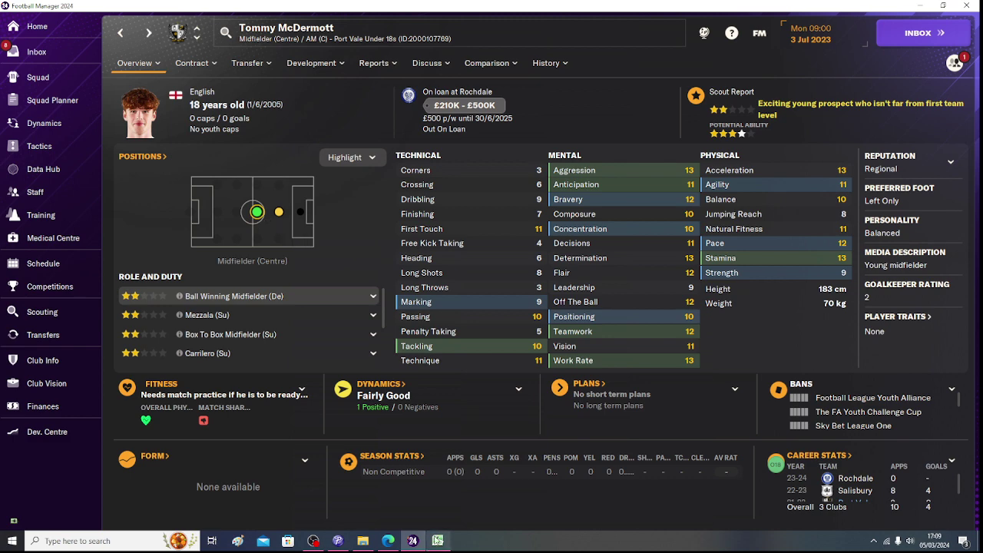
# In the squad workbook, fill the row 26 Pos and Nat rating cells with light green.
pyautogui.click(437, 541)
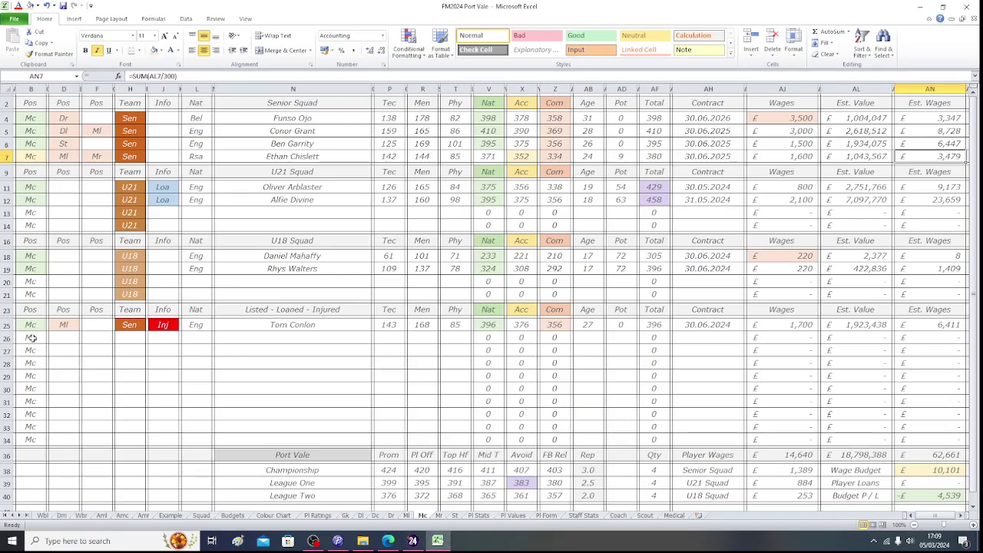
pyautogui.click(32, 338)
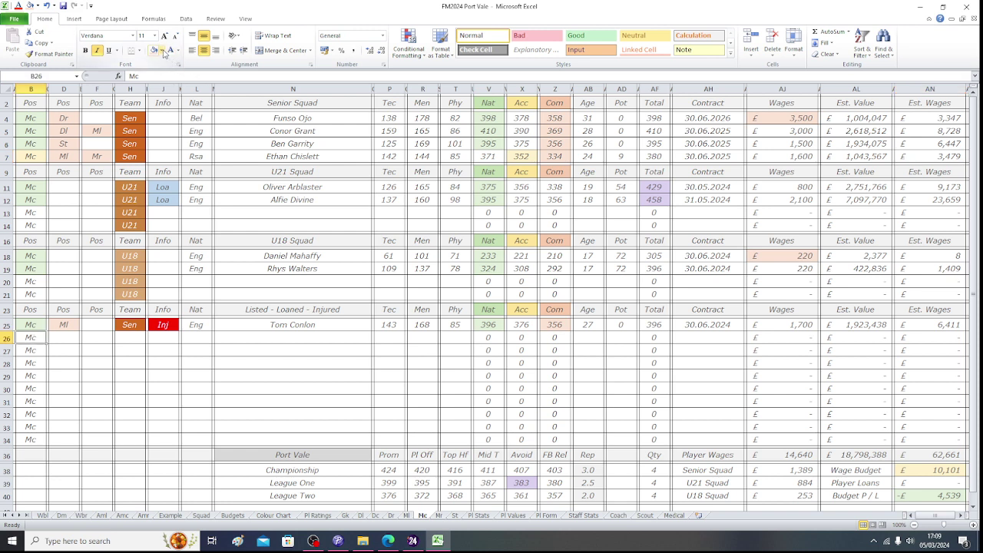
pyautogui.click(160, 50)
pyautogui.press('Escape')
pyautogui.click(489, 338)
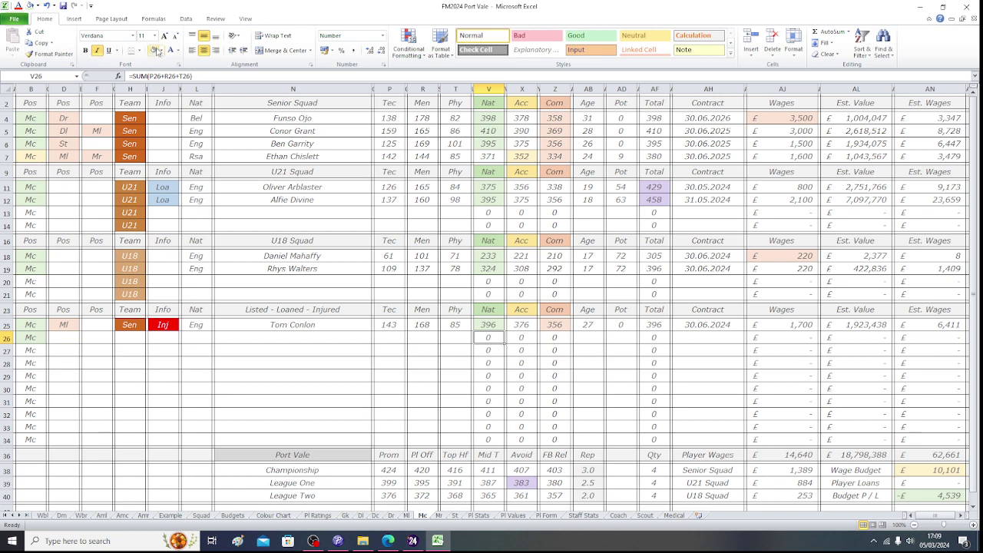
# Check the loaned-out midfielder's profile in Football Manager and enter the player's name in row 26 of the Mc sheet.
pyautogui.click(412, 542)
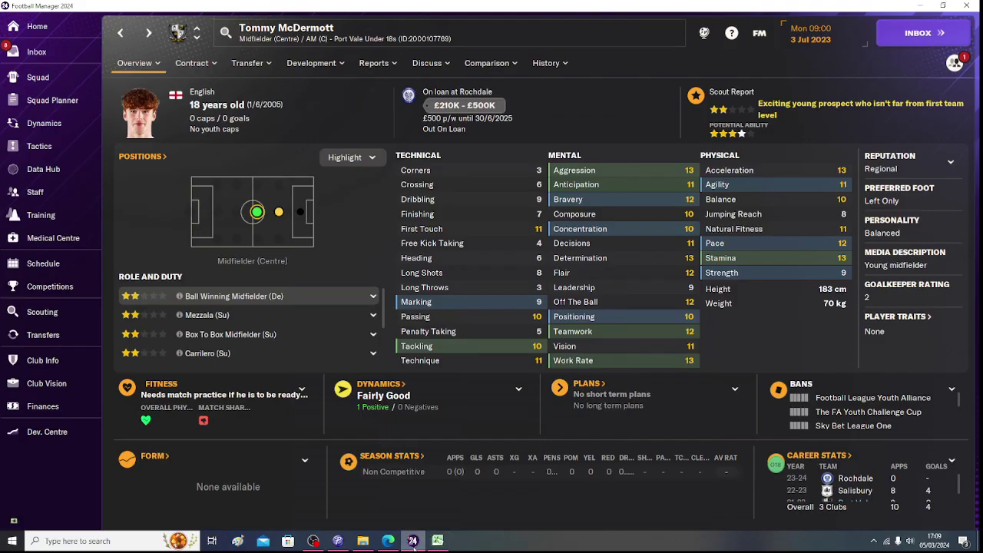
pyautogui.click(412, 542)
pyautogui.press('Left')
pyautogui.press('Left')
pyautogui.press('Left')
pyautogui.press('Left')
pyautogui.write('T')
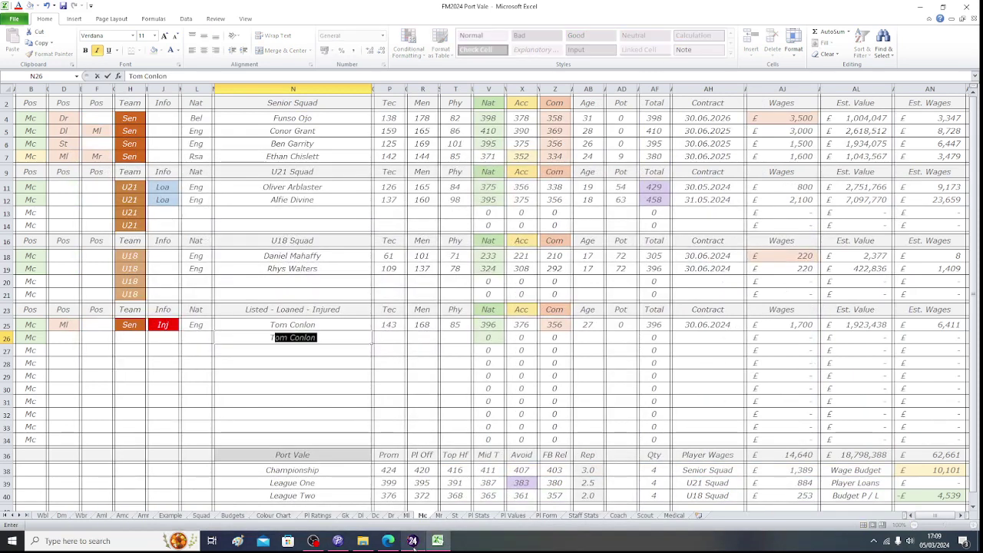
pyautogui.write('ommy Mc')
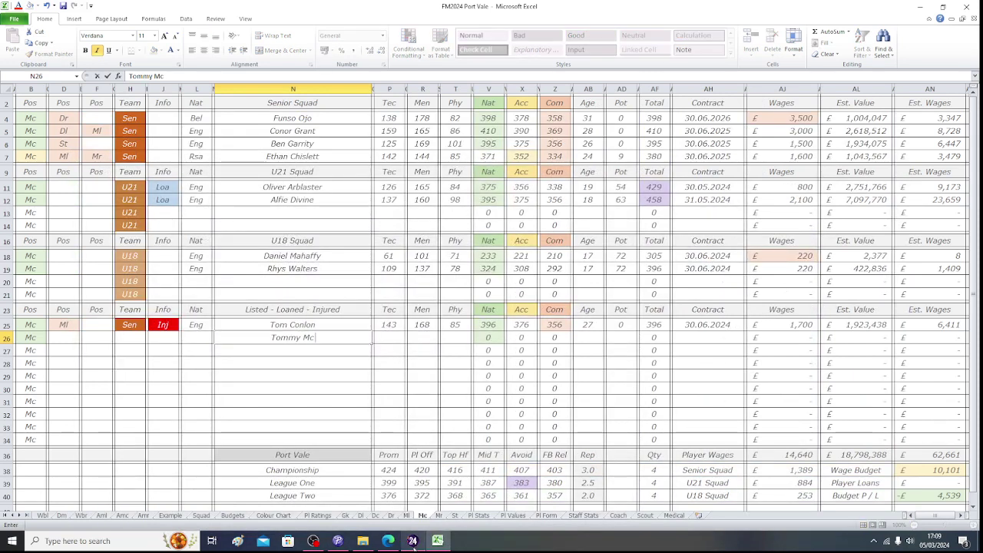
pyautogui.write('Dermott')
# Check the player's nationality in Football Manager and enter Eng in the row 26 Nat cell beside the name.
pyautogui.press('Left')
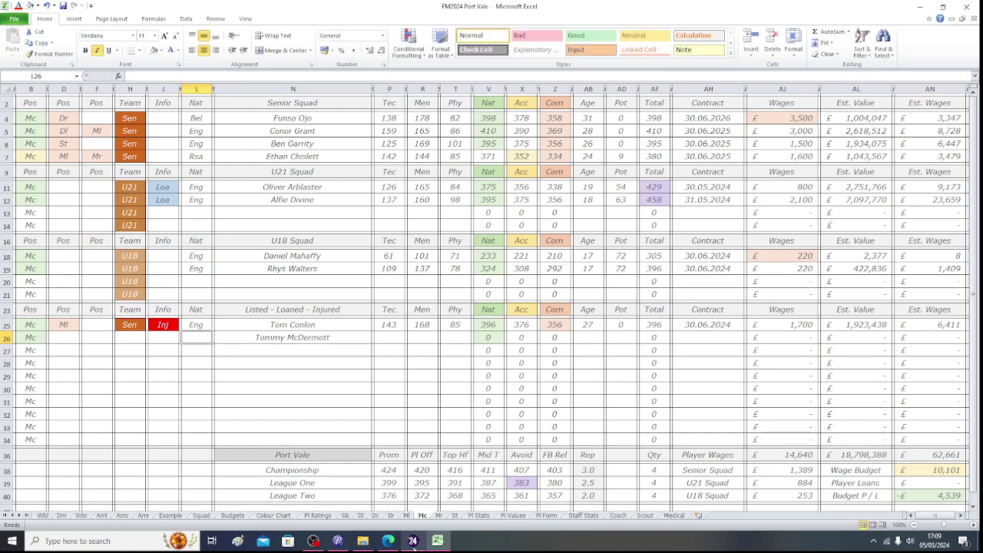
pyautogui.click(413, 542)
pyautogui.click(413, 542)
pyautogui.write('Eng')
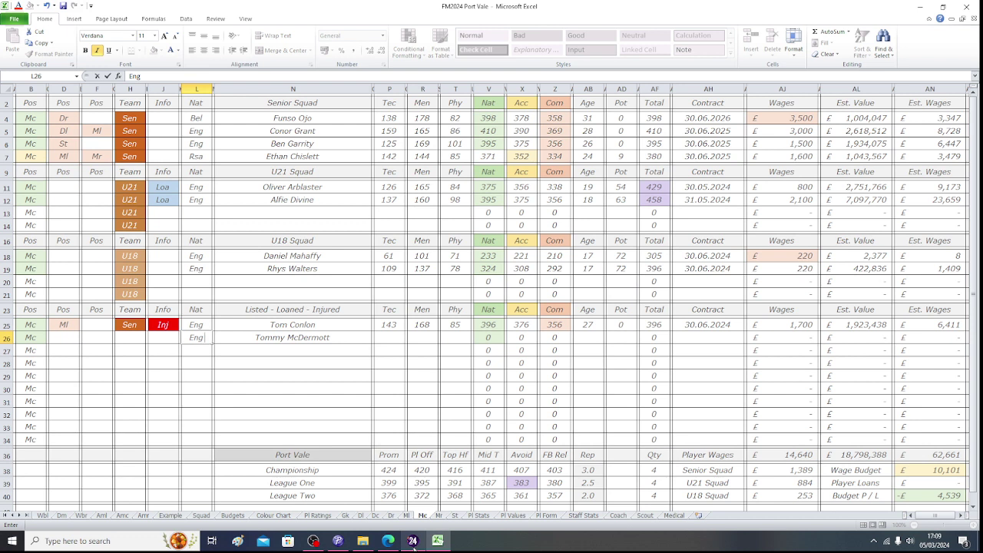
# Copy the U21 team label from row 13 into the row 26 Team cell.
pyautogui.press('Left')
pyautogui.press('Left')
pyautogui.press('Left')
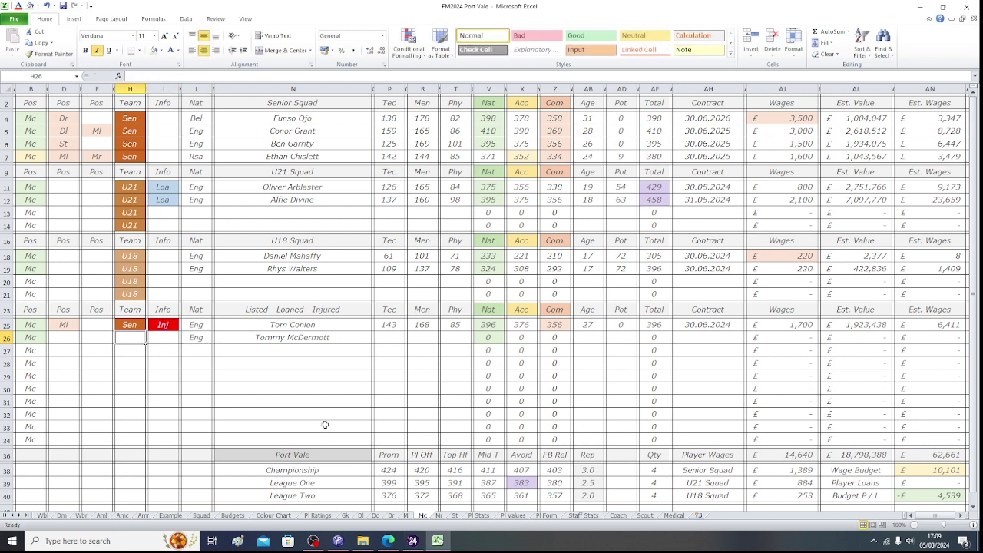
pyautogui.click(136, 212)
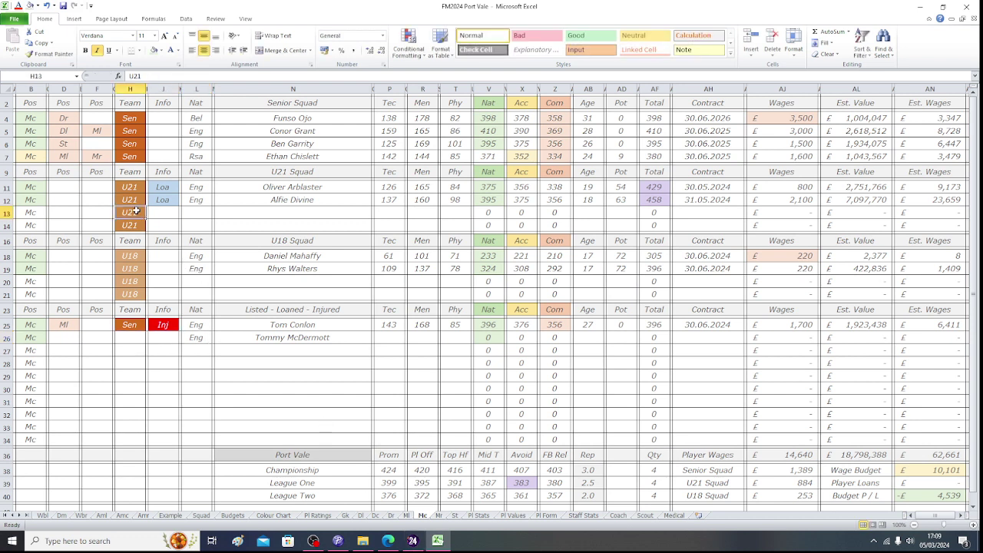
pyautogui.click(41, 43)
pyautogui.click(126, 338)
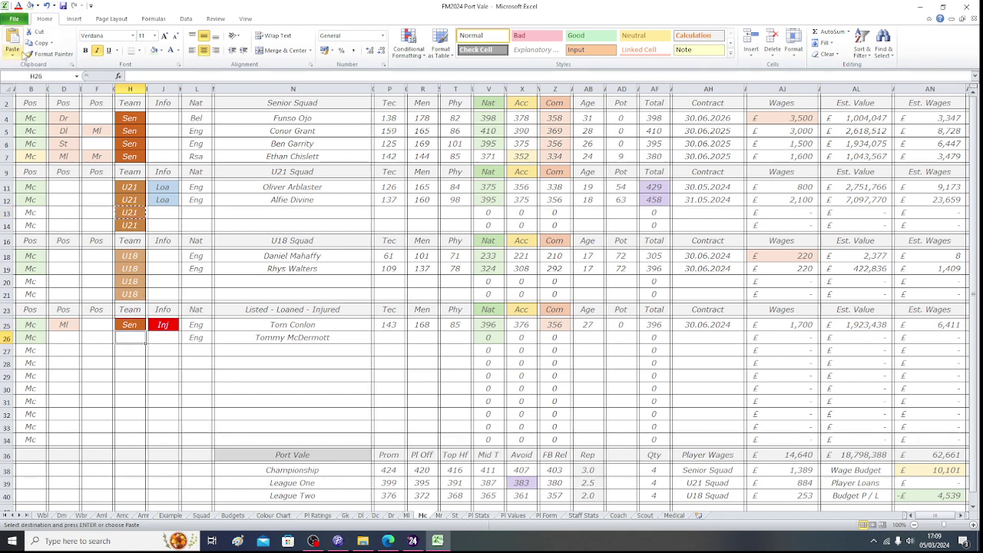
pyautogui.click(13, 40)
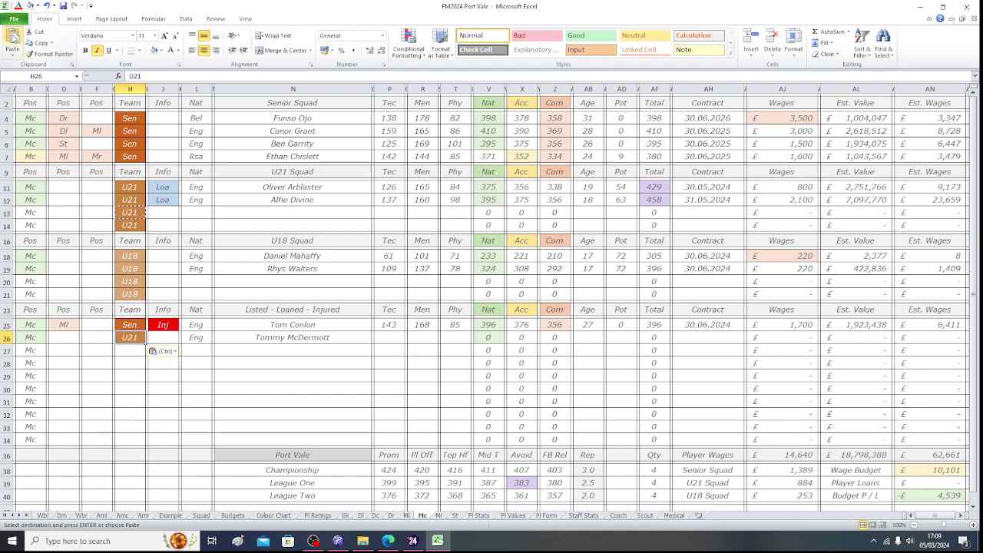
# Enter 18 as the Age and 63 as the Pot value in row 26.
pyautogui.click(589, 338)
pyautogui.write('18')
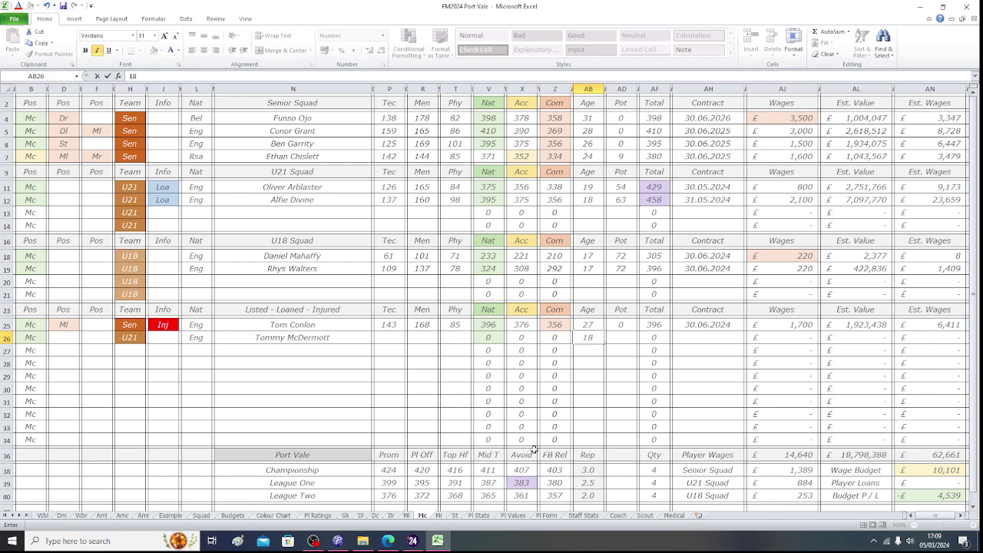
pyautogui.press('Tab')
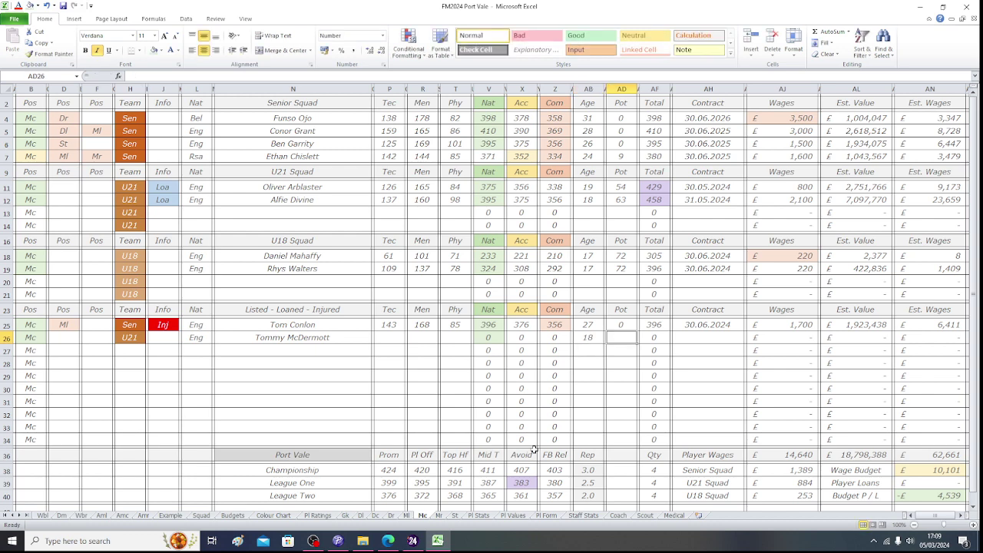
pyautogui.write('63')
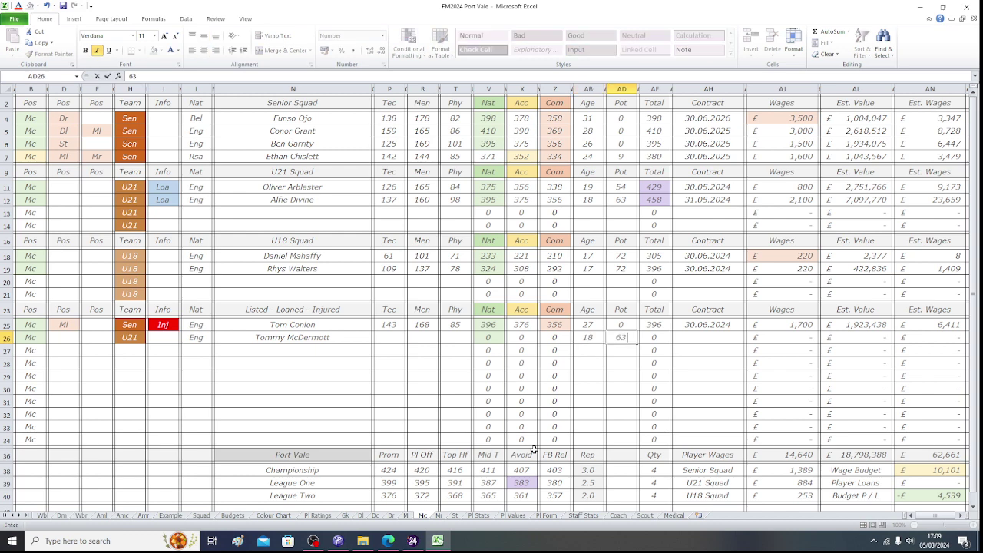
pyautogui.press('Tab')
# Look up the contract in Football Manager and enter 30.06.2025 as Contract and 500 as Wages in row 26.
pyautogui.press('Tab')
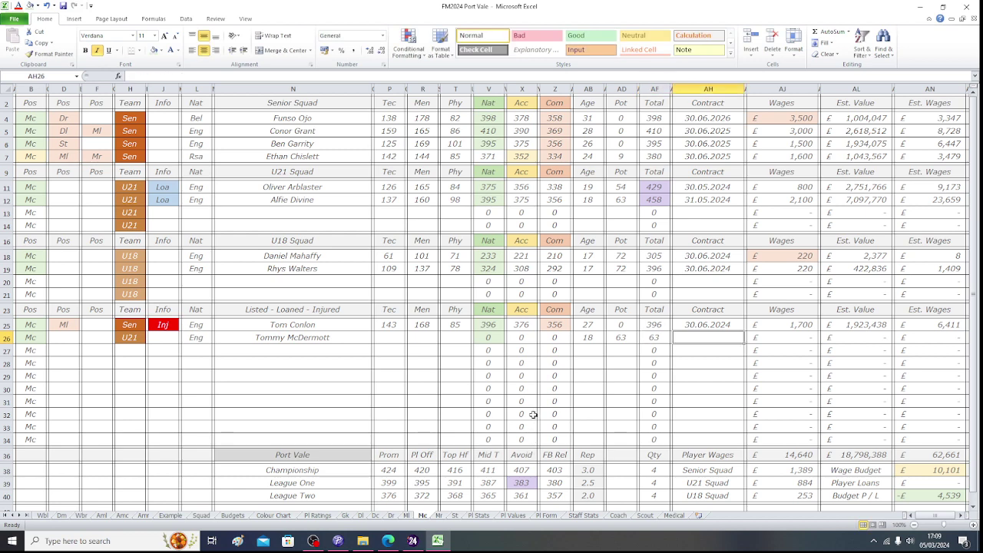
pyautogui.click(414, 542)
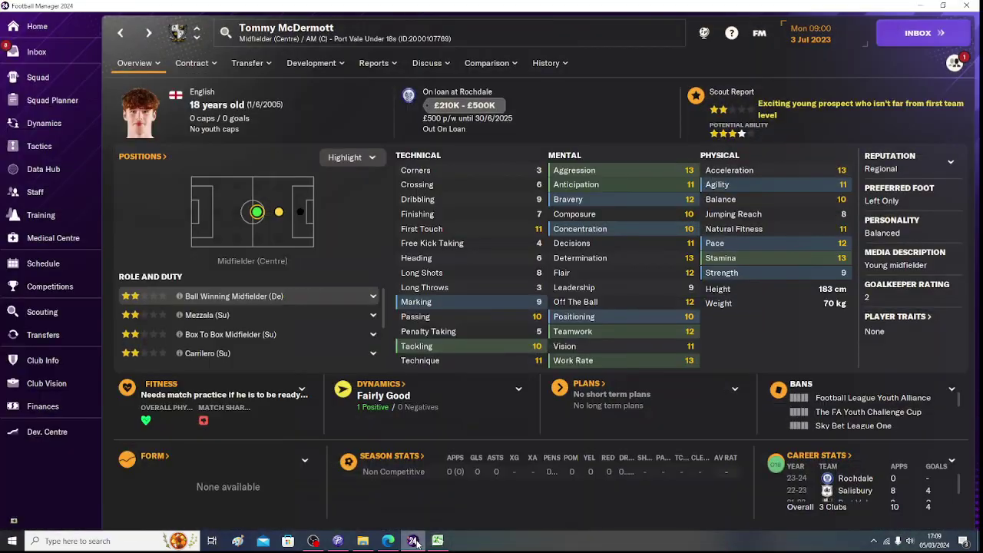
pyautogui.click(414, 543)
pyautogui.write('30.0')
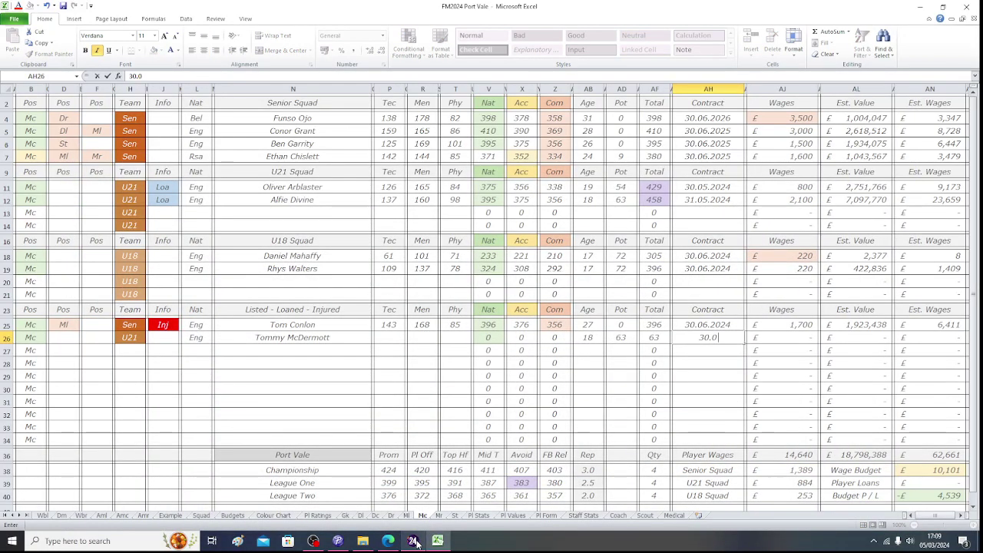
pyautogui.write('6.2025')
pyautogui.press('Tab')
pyautogui.click(414, 542)
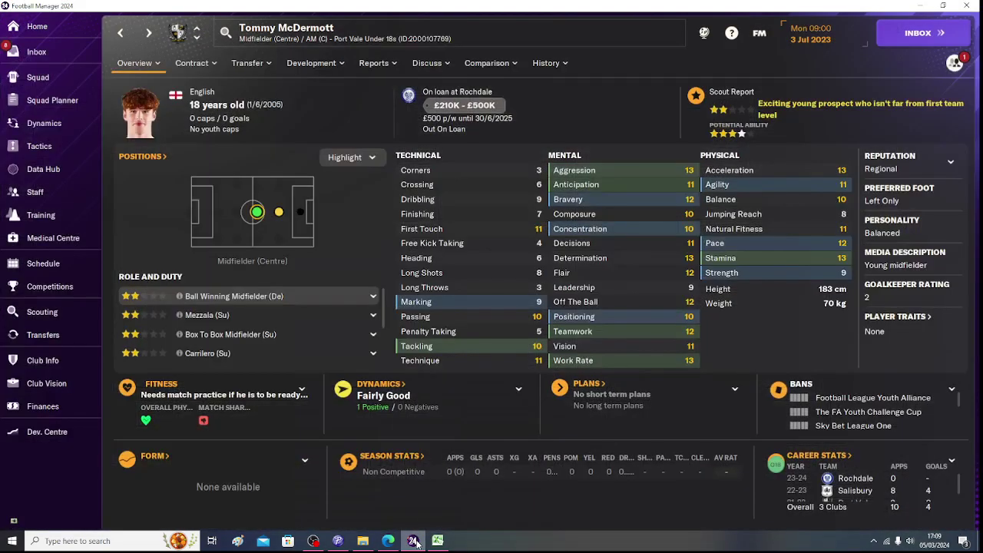
pyautogui.click(414, 542)
pyautogui.write('500')
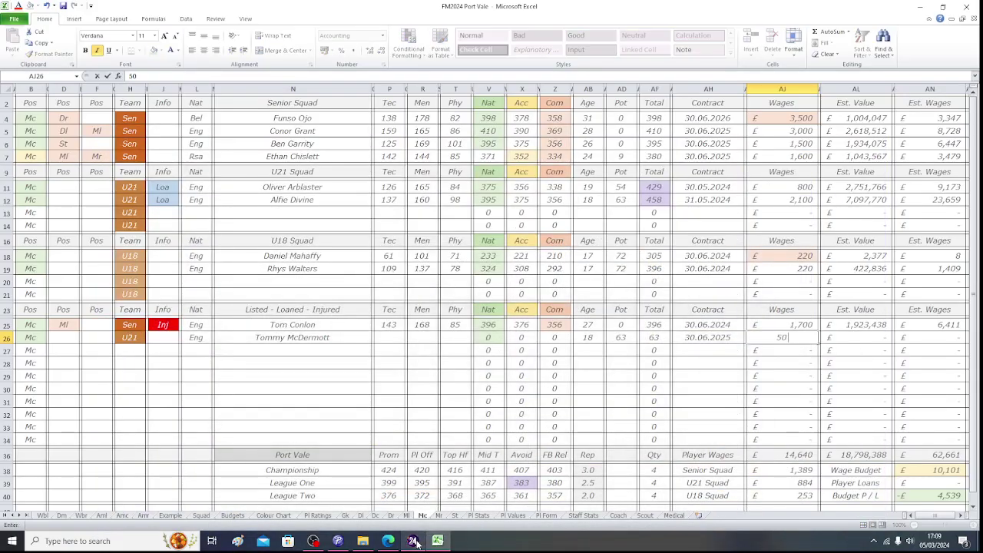
# Enter Loa in the row 26 Info cell.
pyautogui.press('Left')
pyautogui.press('Left')
pyautogui.press('Left')
pyautogui.press('Left')
pyautogui.press('Left')
pyautogui.press('Left')
pyautogui.press('Left')
pyautogui.press('Left')
pyautogui.press('Left')
pyautogui.press('Left')
pyautogui.press('Left')
pyautogui.press('Left')
pyautogui.press('Left')
pyautogui.press('Left')
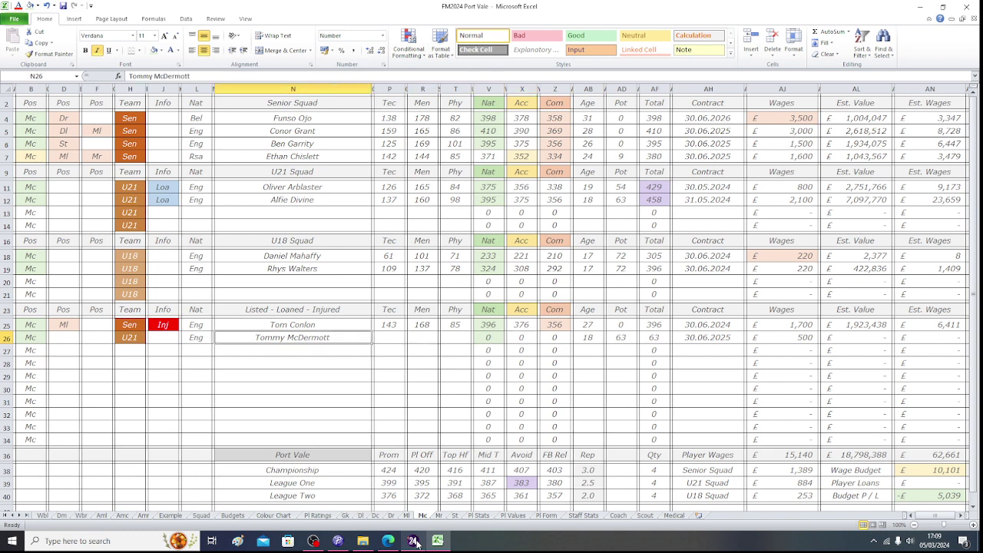
pyautogui.press('Right')
pyautogui.write('Loa')
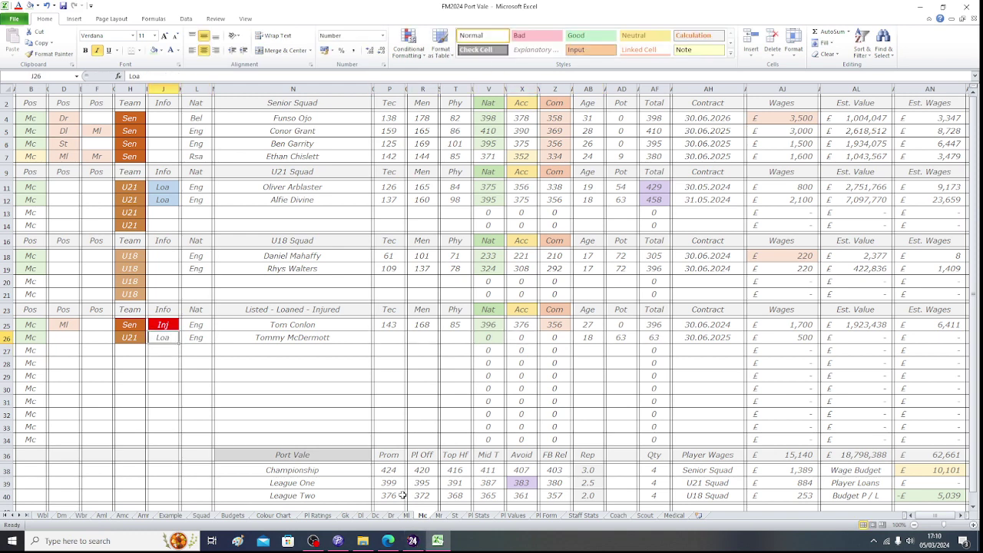
# Check the Loaned Out colour on the Colour Chart sheet and fill the row 26 Info cell on Mc with light purple.
pyautogui.click(275, 516)
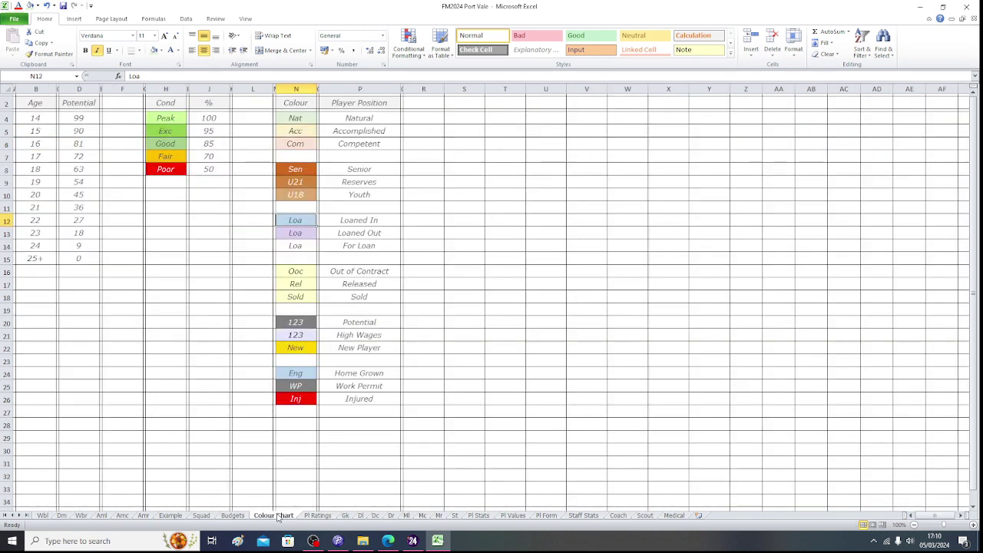
pyautogui.click(423, 516)
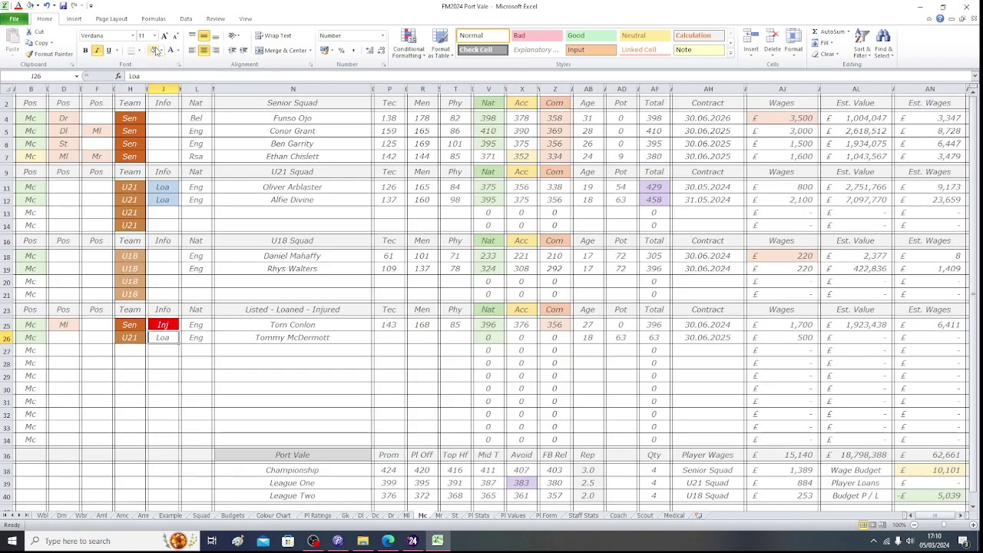
pyautogui.click(160, 50)
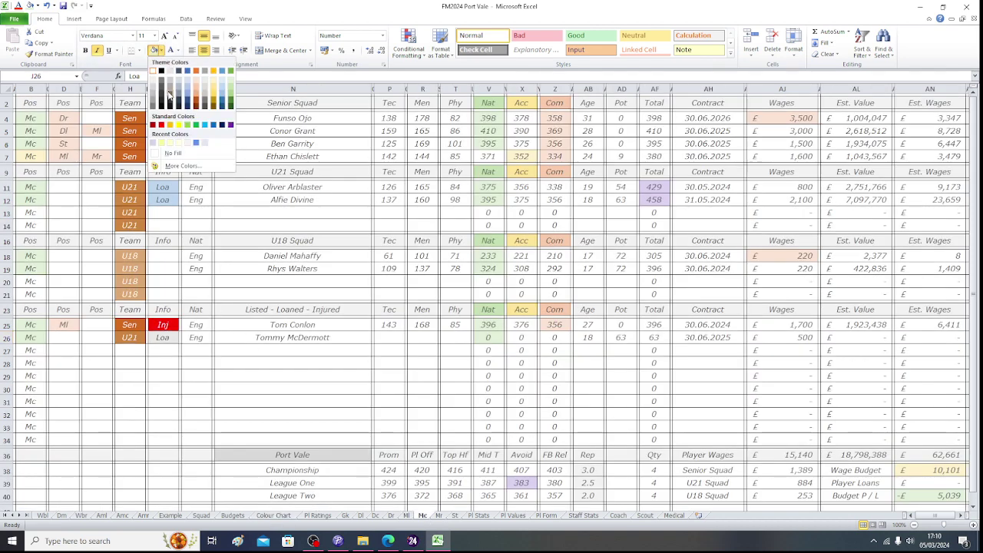
pyautogui.click(152, 143)
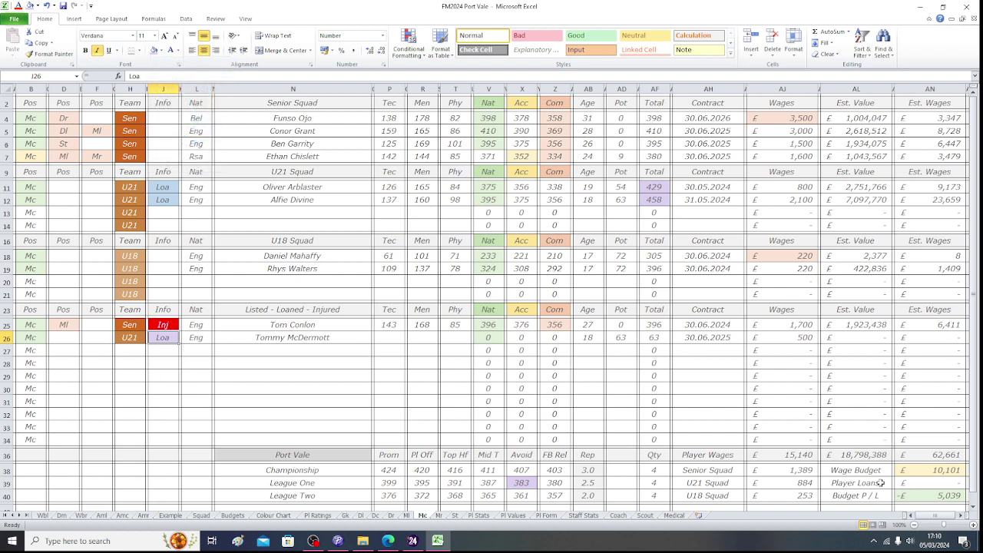
# Examine the player's contract details in Football Manager for who pays his loan wages, and return to the squad workbook.
pyautogui.click(412, 541)
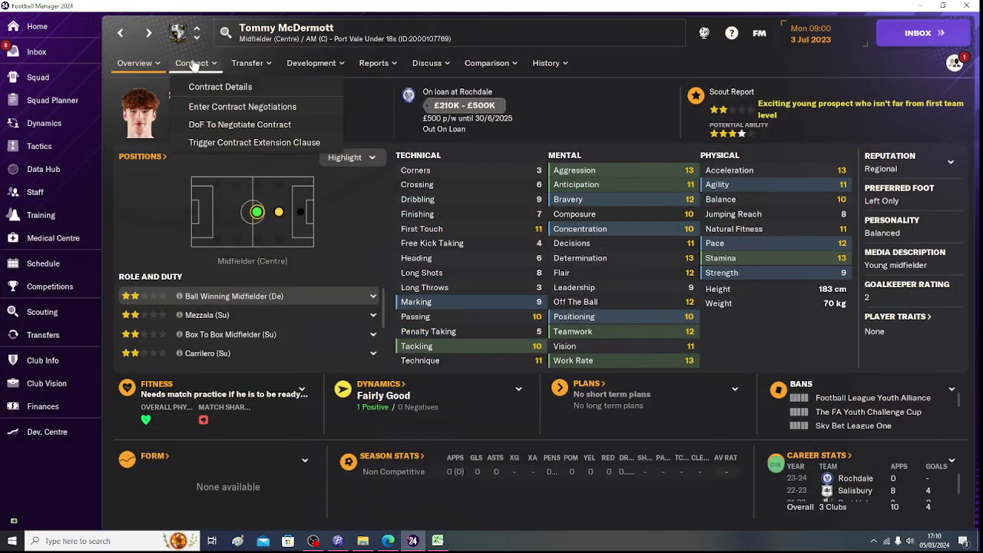
pyautogui.click(194, 66)
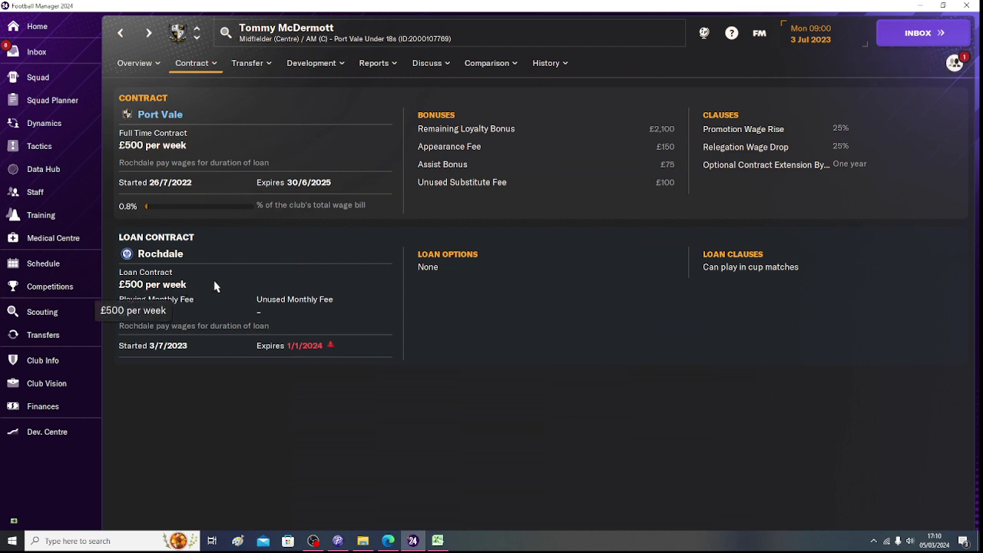
pyautogui.click(134, 64)
pyautogui.click(438, 541)
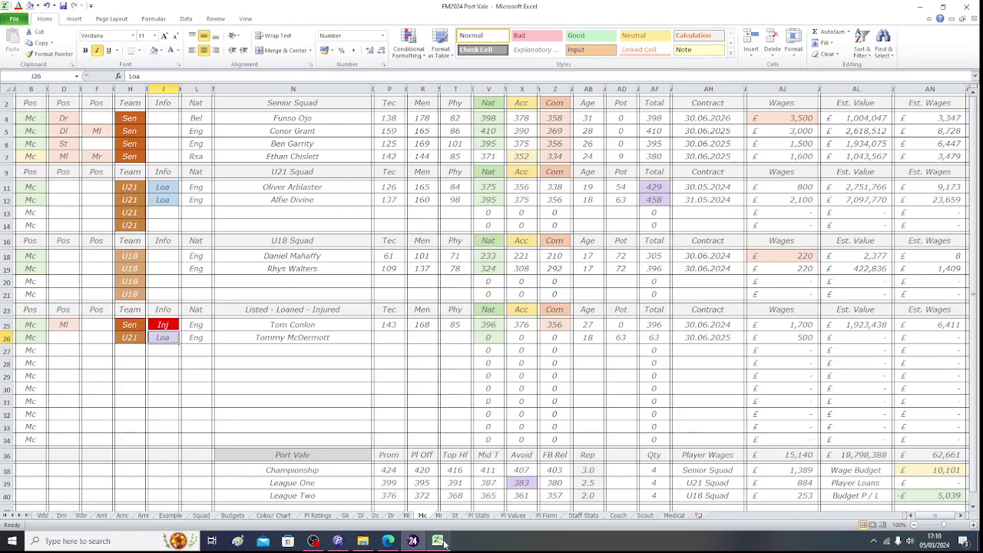
# Set the Player Loans amount to 500 in cell AN39 and check the Budget P / L formula below it.
pyautogui.click(921, 482)
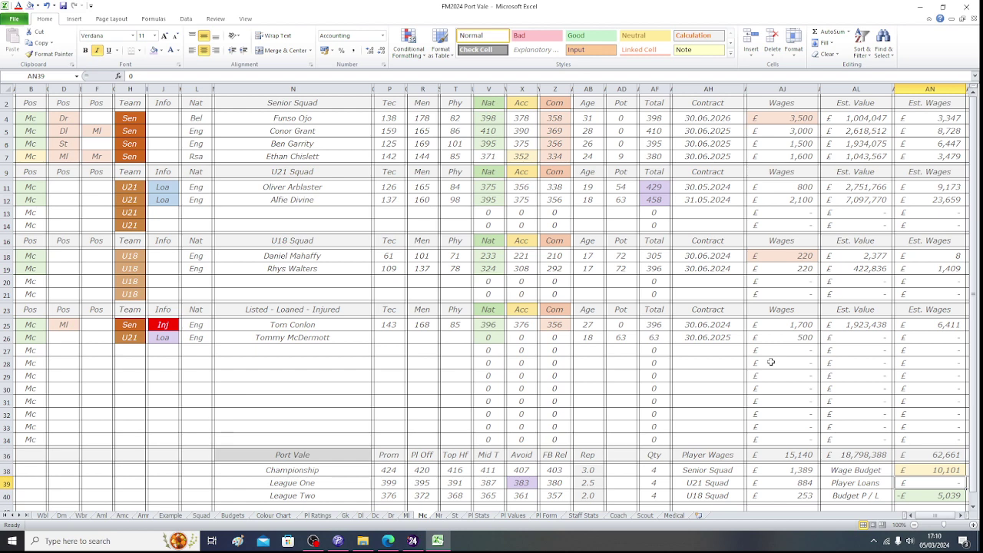
pyautogui.write('5')
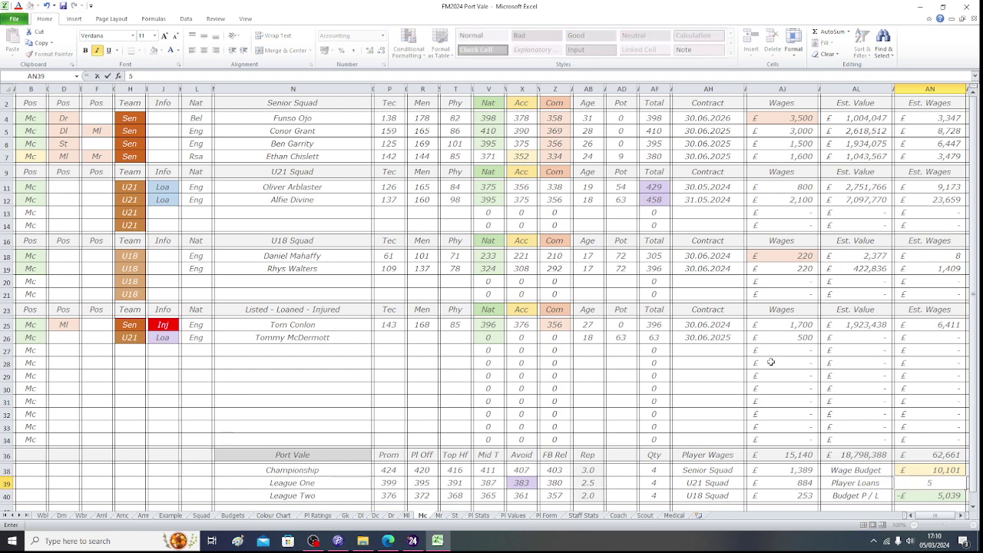
pyautogui.write('00')
pyautogui.press('Up')
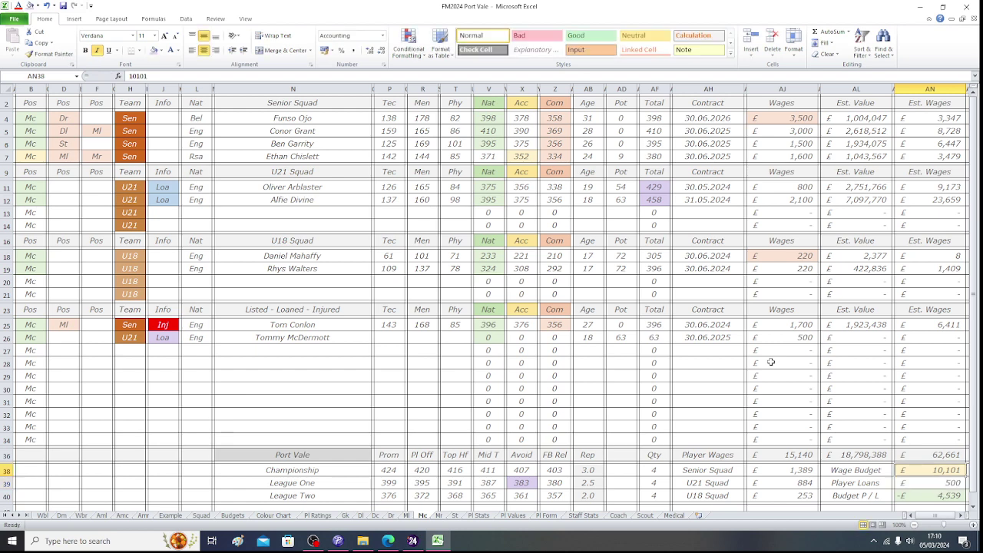
pyautogui.press('Down')
pyautogui.press('Down')
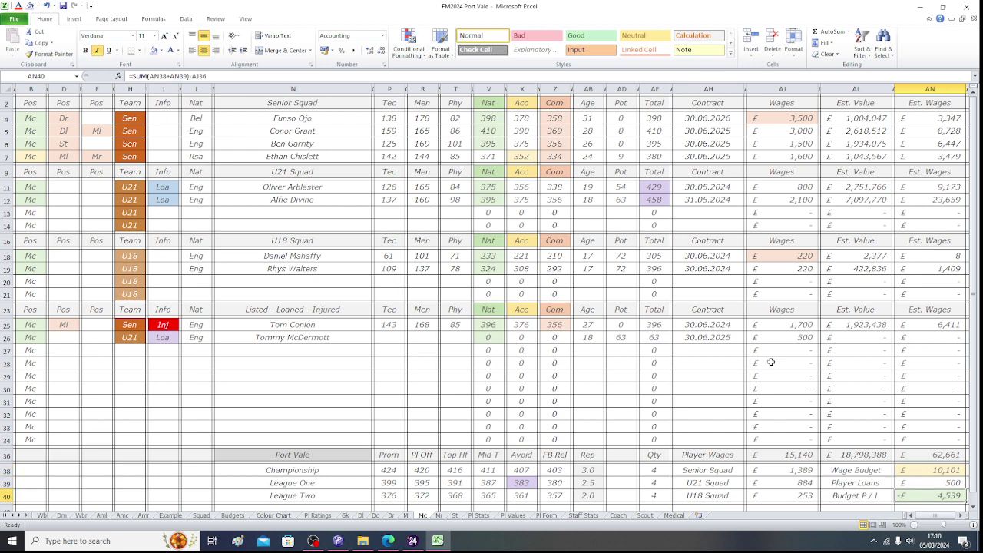
pyautogui.press('Up')
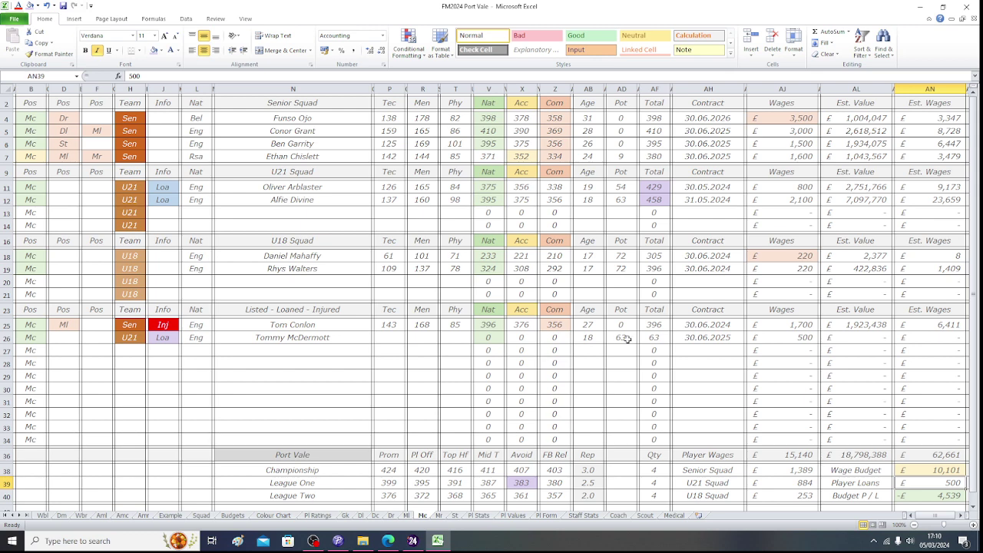
# Enter 102 as the Tec rating in row 26 from the Football Manager profile, and switch back to that profile.
pyautogui.click(395, 338)
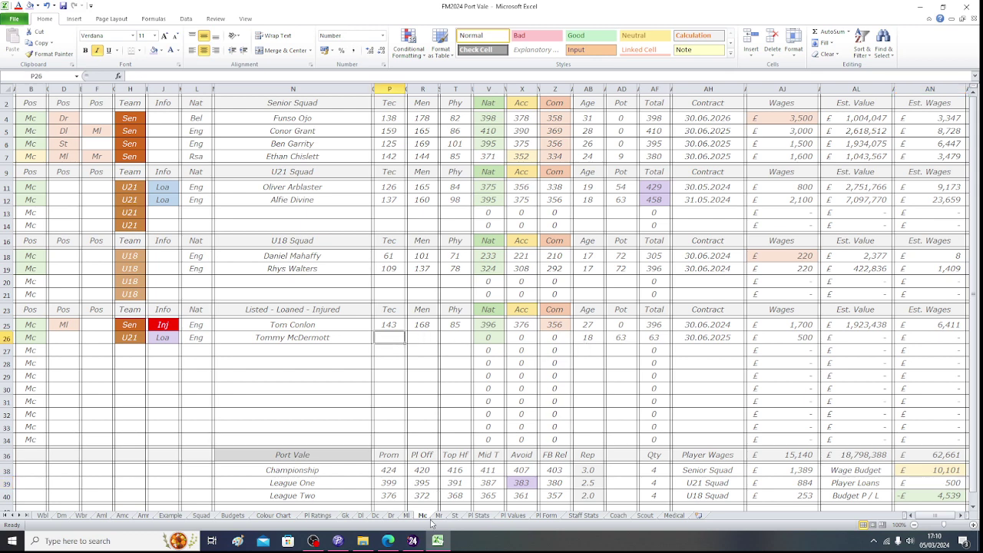
pyautogui.click(413, 542)
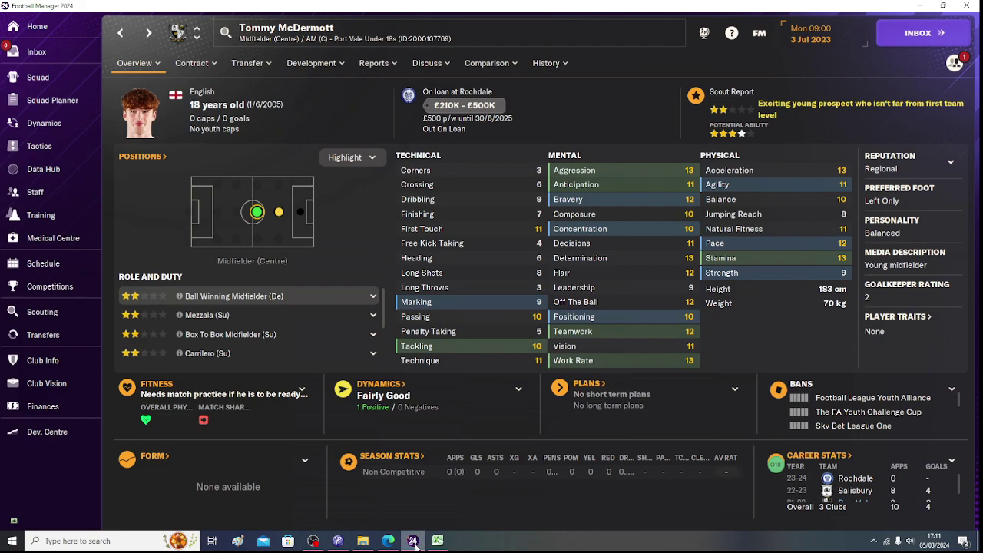
pyautogui.click(437, 541)
pyautogui.write('102')
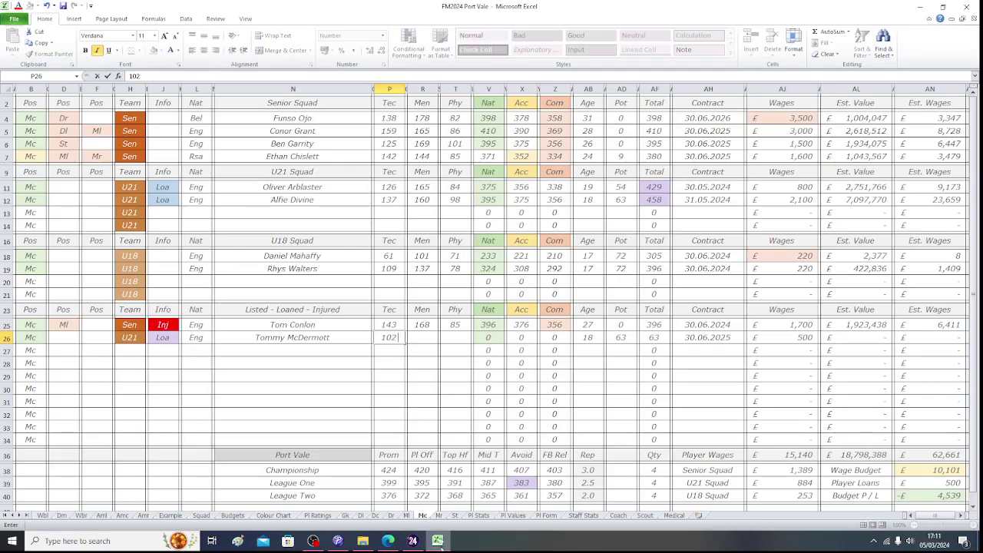
pyautogui.click(438, 540)
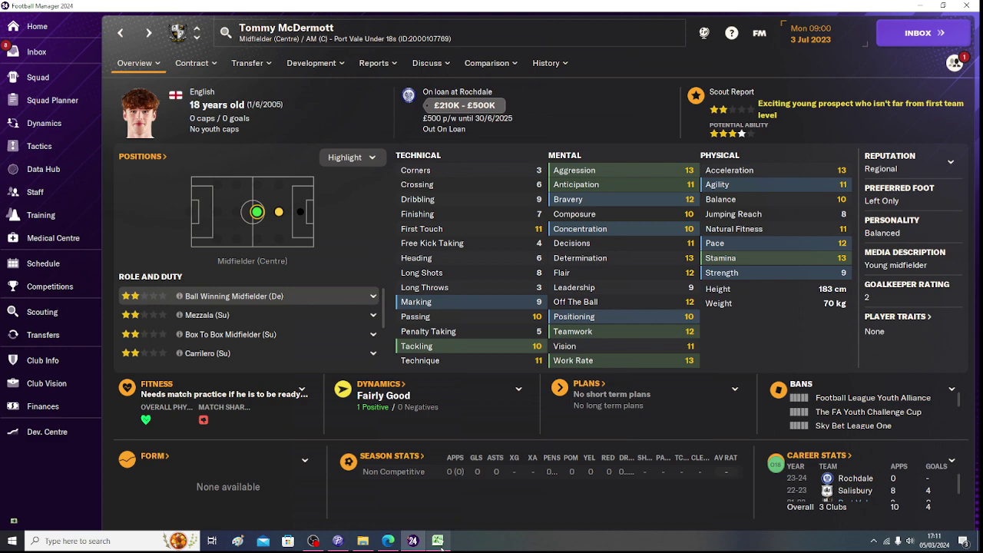
# Enter 159 as the Men rating and 87 as the Phy rating in row 26, reading the attributes from the Football Manager profile.
pyautogui.click(438, 542)
pyautogui.write('159')
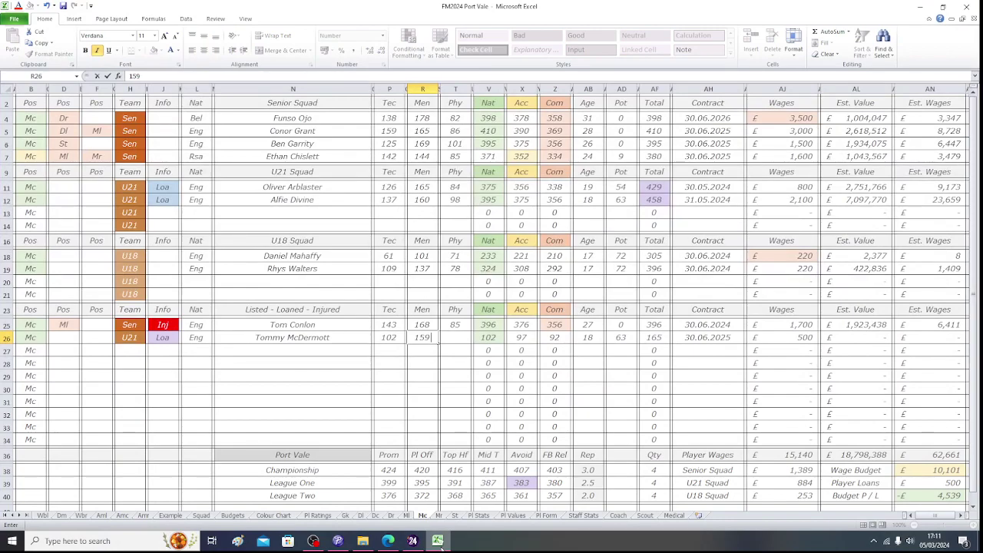
pyautogui.press('Tab')
pyautogui.click(438, 542)
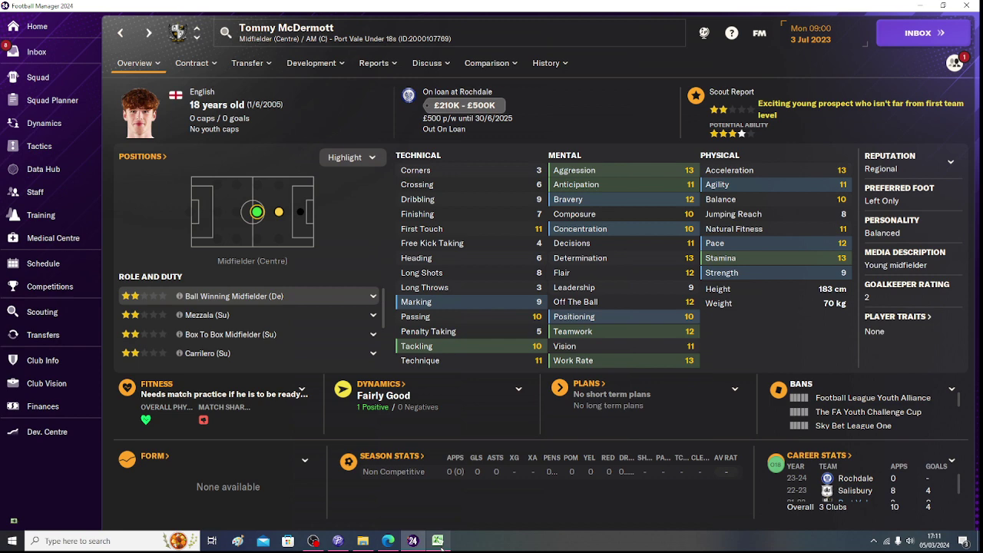
pyautogui.click(438, 542)
pyautogui.press('Tab')
pyautogui.write('87')
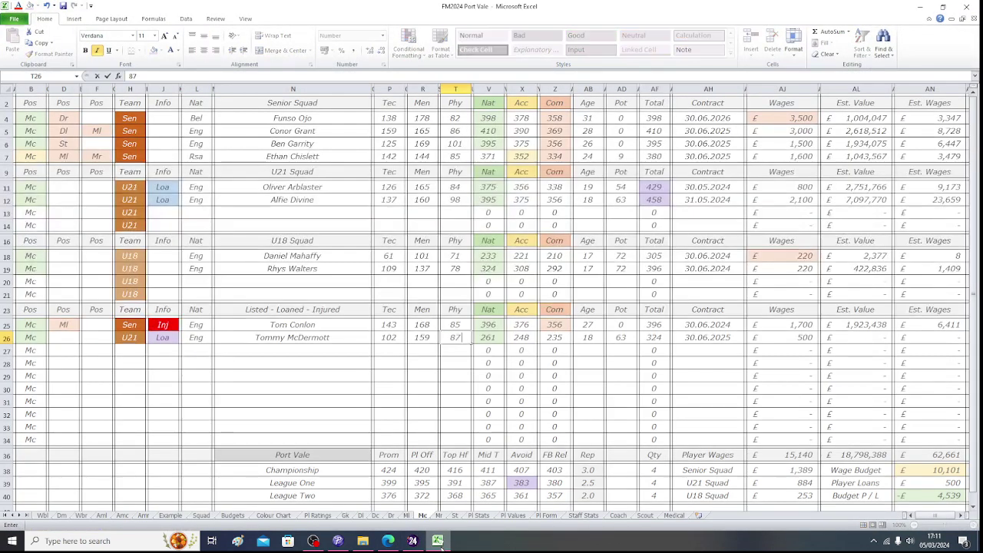
pyautogui.press('Tab')
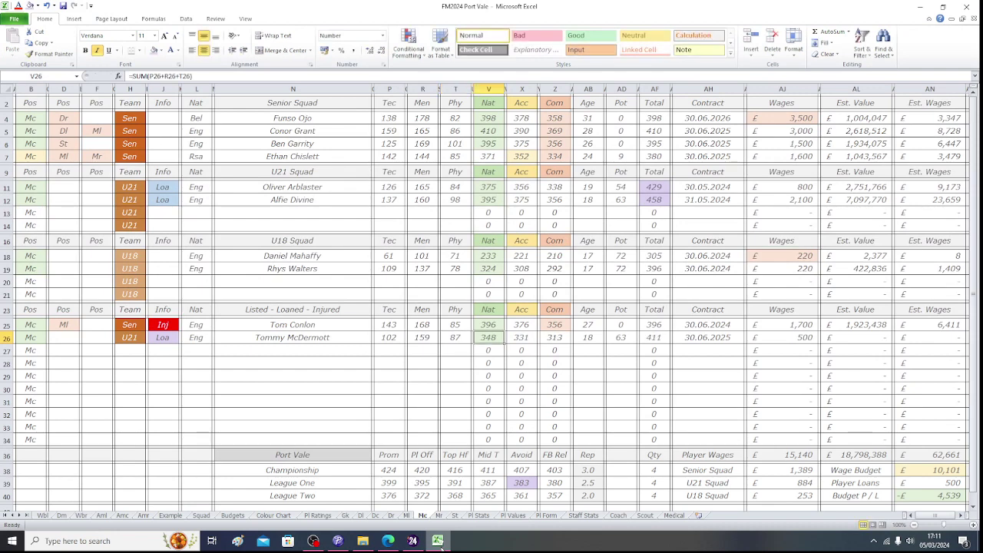
# Review the row 26 totals on Mc and look up the matching estimated value in the 348 / 351 row, column L, of Pl Values.
pyautogui.press('Tab')
pyautogui.press('Tab')
pyautogui.press('Tab')
pyautogui.press('Tab')
pyautogui.press('Tab')
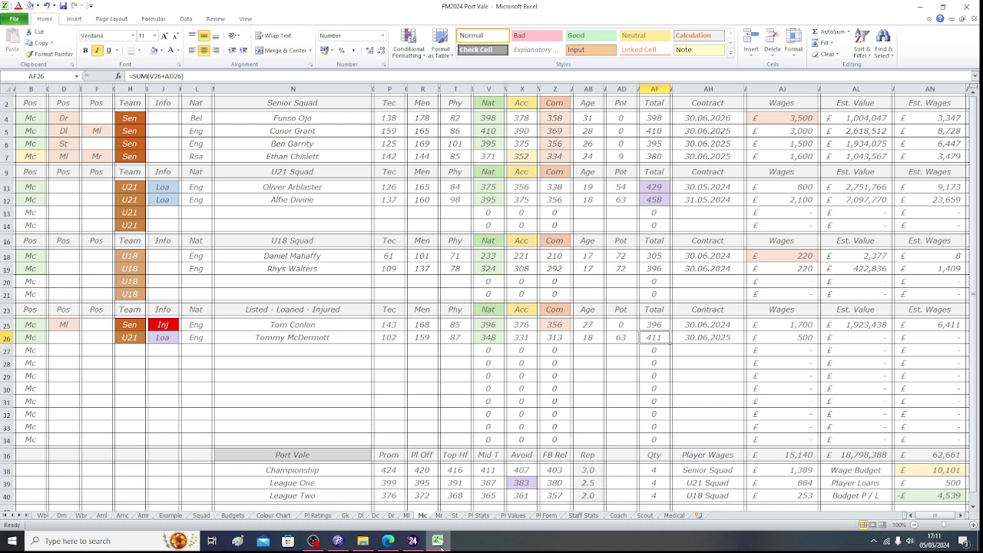
pyautogui.press('Right')
pyautogui.press('Right')
pyautogui.press('Right')
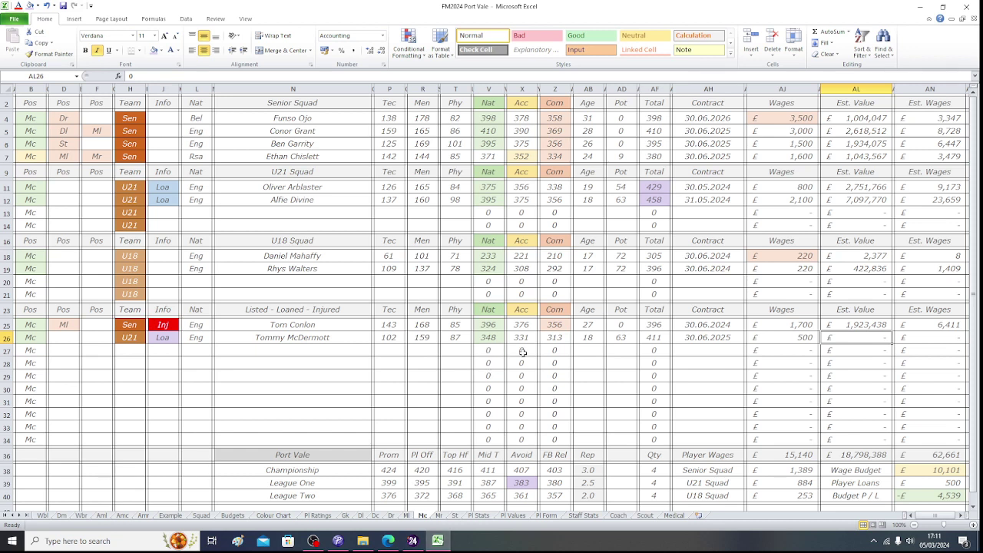
pyautogui.click(516, 518)
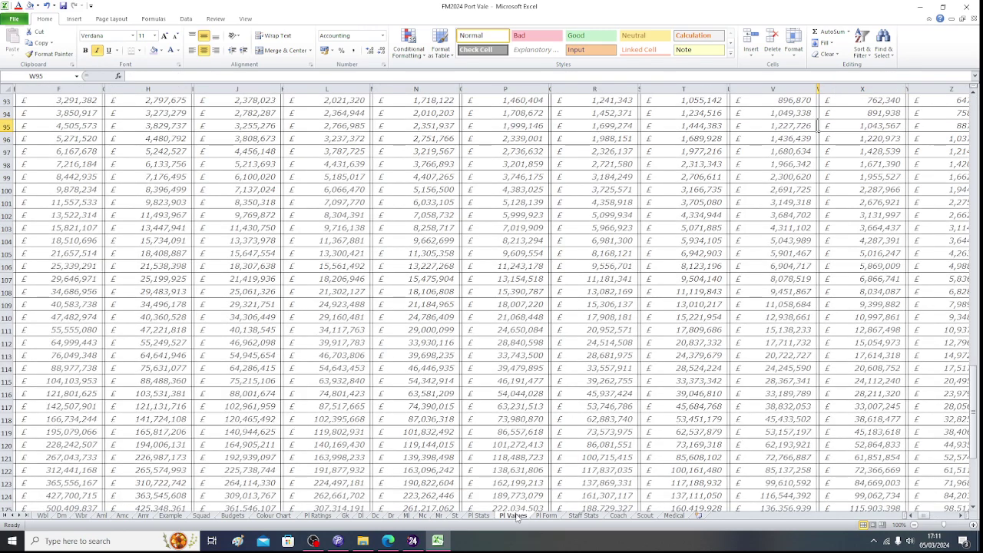
pyautogui.press('Left')
pyautogui.press('Left')
pyautogui.press('Left')
pyautogui.press('Left')
pyautogui.press('Left')
pyautogui.press('Left')
pyautogui.press('Left')
pyautogui.press('Left')
pyautogui.press('Left')
pyautogui.press('Left')
pyautogui.press('Left')
pyautogui.press('Left')
pyautogui.press('Left')
pyautogui.press('Left')
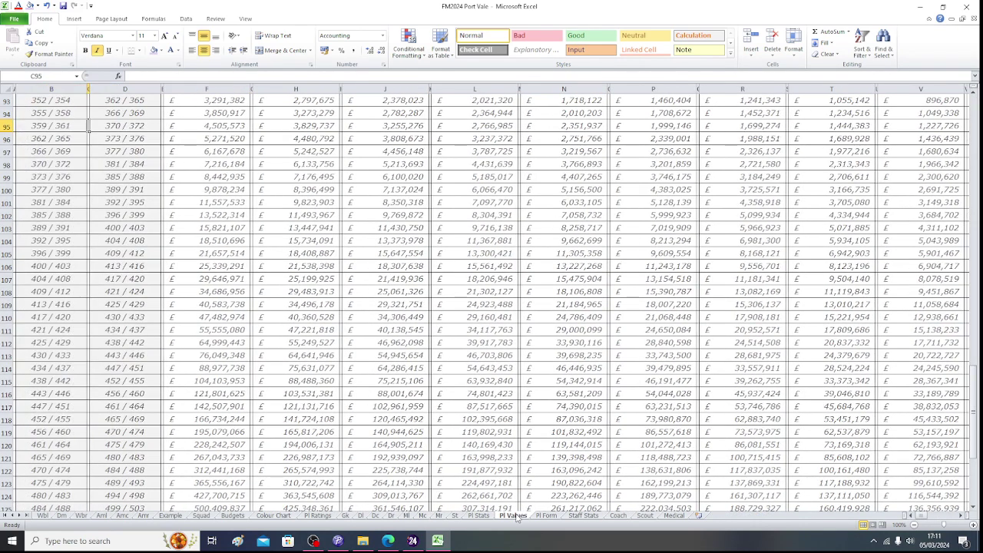
pyautogui.press('Up')
pyautogui.press('Up')
pyautogui.press('Up')
pyautogui.press('Up')
pyautogui.press('Up')
pyautogui.press('Up')
pyautogui.press('Up')
pyautogui.press('Right')
pyautogui.press('Right')
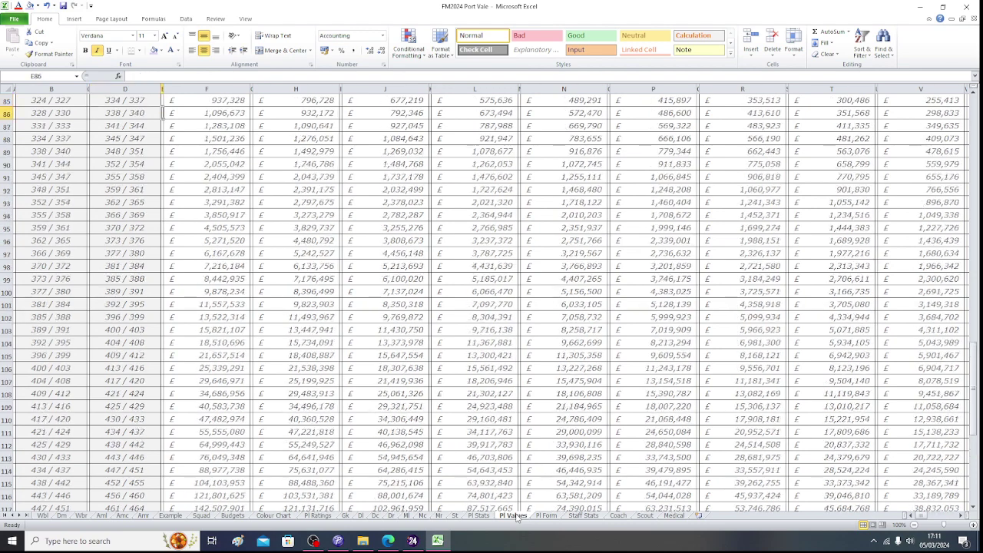
pyautogui.press('Left')
pyautogui.press('Down')
pyautogui.press('Right')
pyautogui.press('Right')
pyautogui.press('Right')
pyautogui.press('Right')
pyautogui.press('Right')
pyautogui.press('Right')
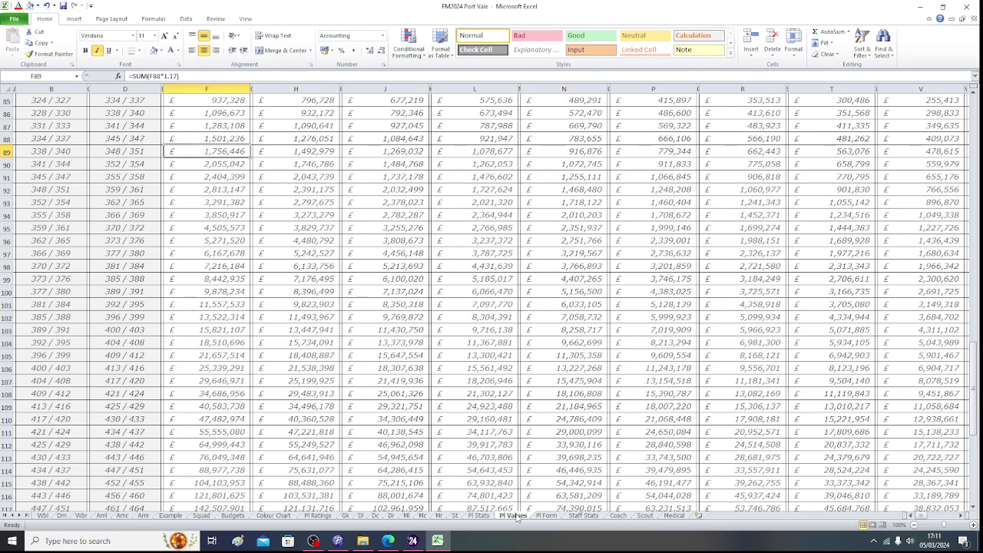
pyautogui.press('Right')
pyautogui.press('Right')
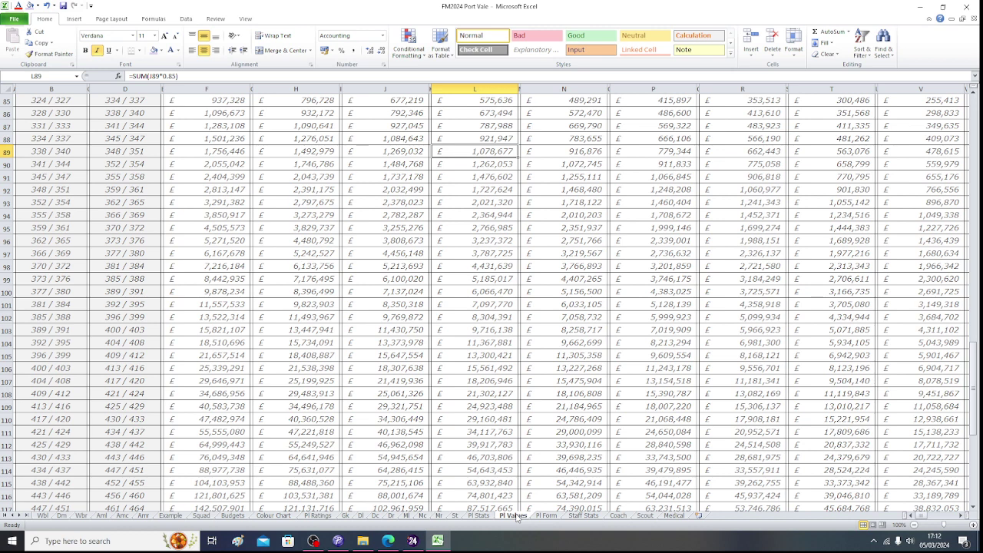
# Enter 1,078,677 as the Est. Value in cell AL26 on the Mc sheet and check the Est. Wages and Wages cells beside it.
pyautogui.click(422, 517)
pyautogui.write('1,07')
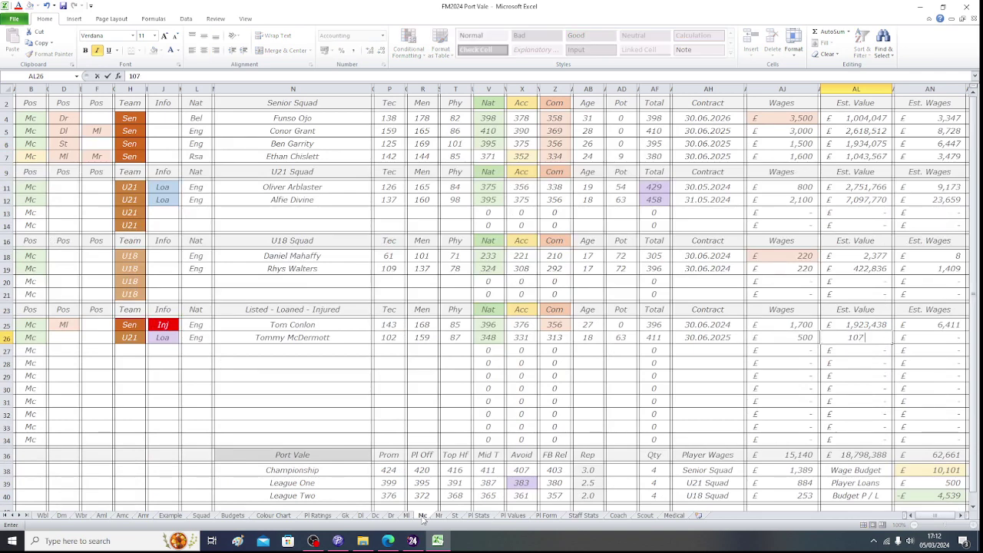
pyautogui.write('8,677')
pyautogui.press('Return')
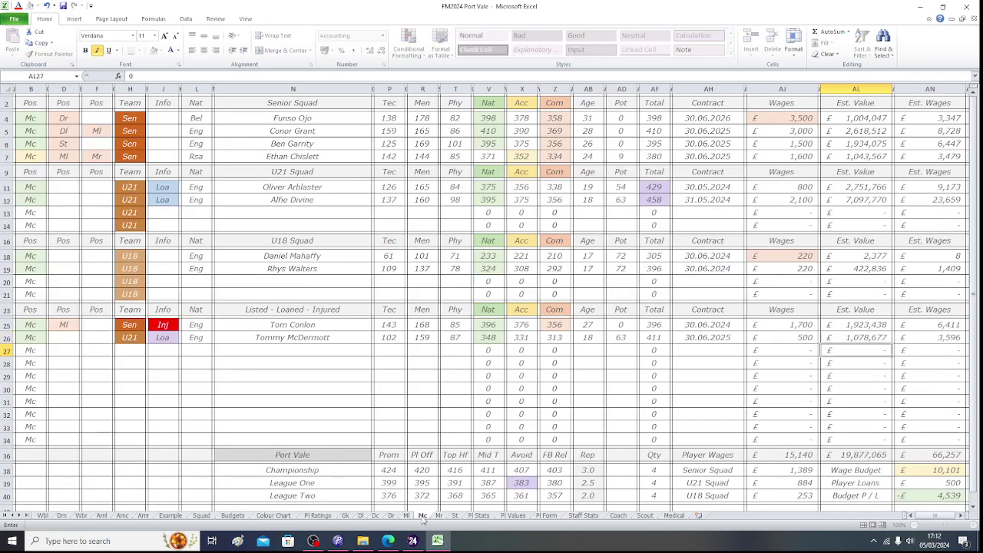
pyautogui.press('Up')
pyautogui.press('Right')
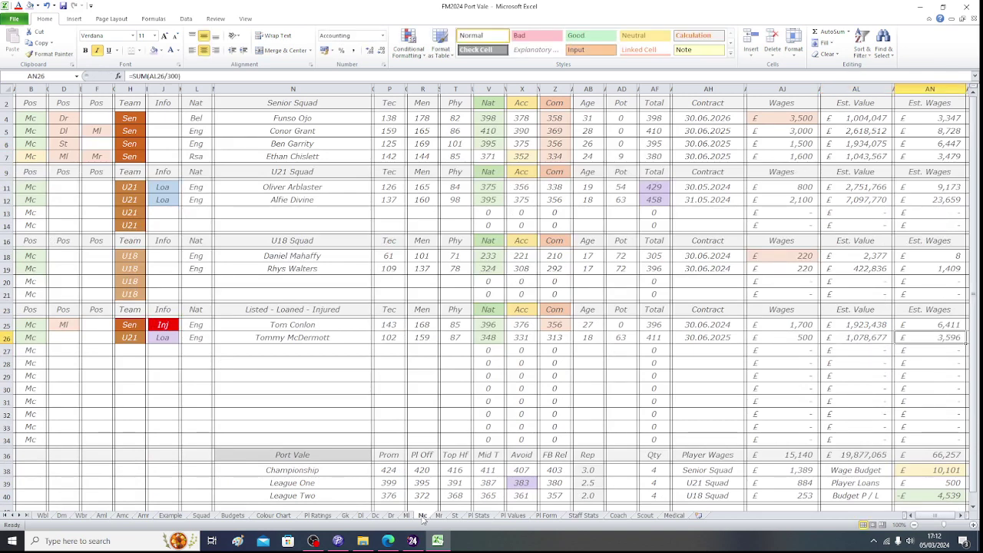
pyautogui.press('Left')
pyautogui.press('Left')
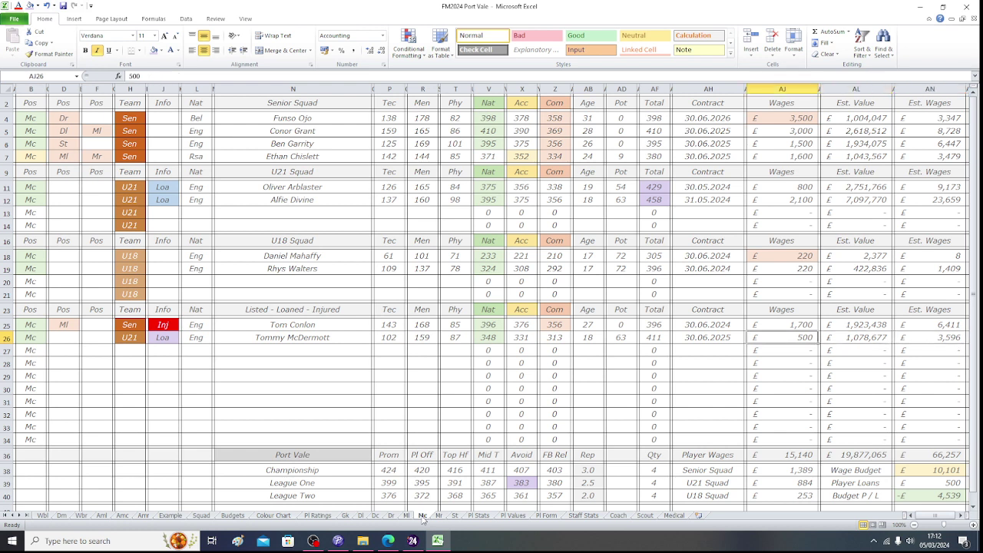
# Compare the loaned-out player's guide value in Football Manager with his estimated value in the workbook.
pyautogui.click(413, 541)
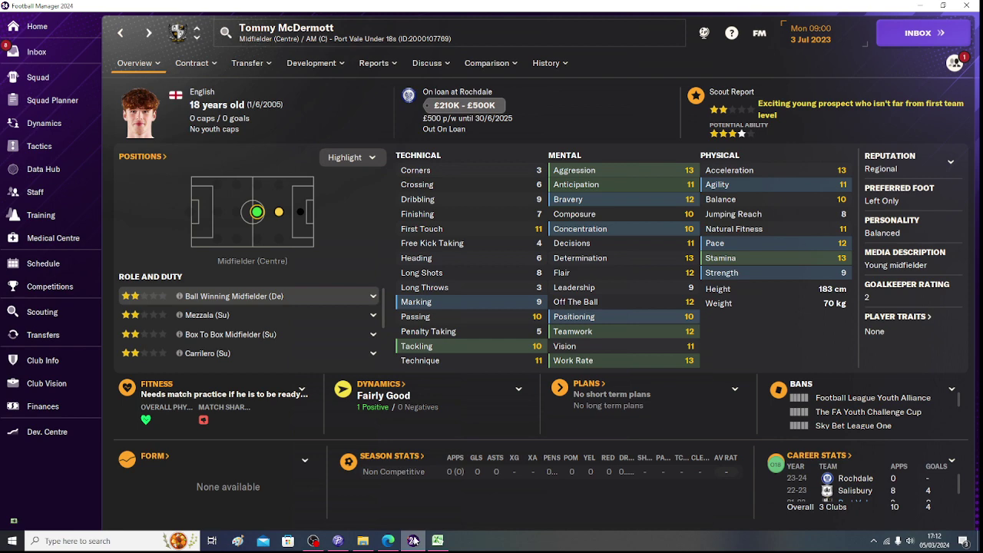
pyautogui.moveTo(486, 116)
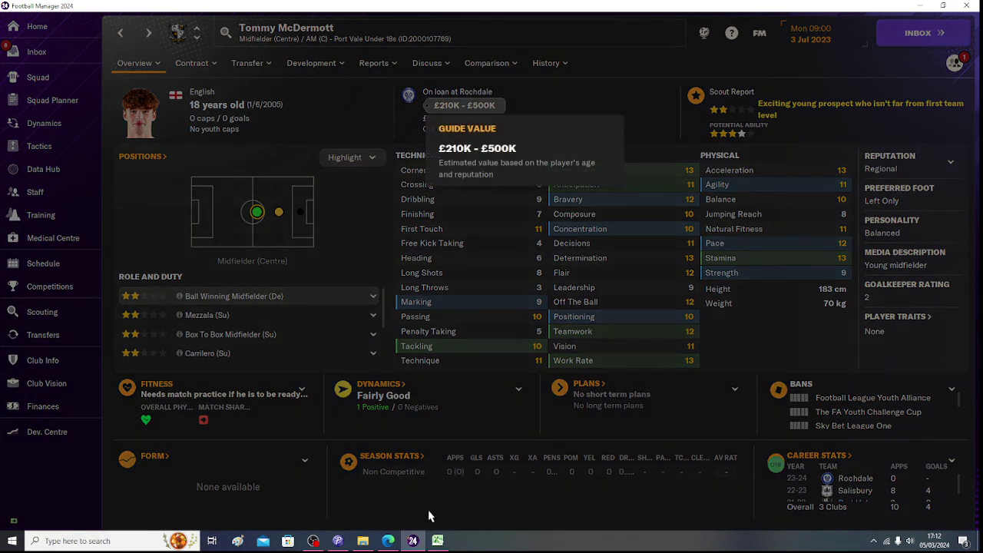
pyautogui.click(437, 541)
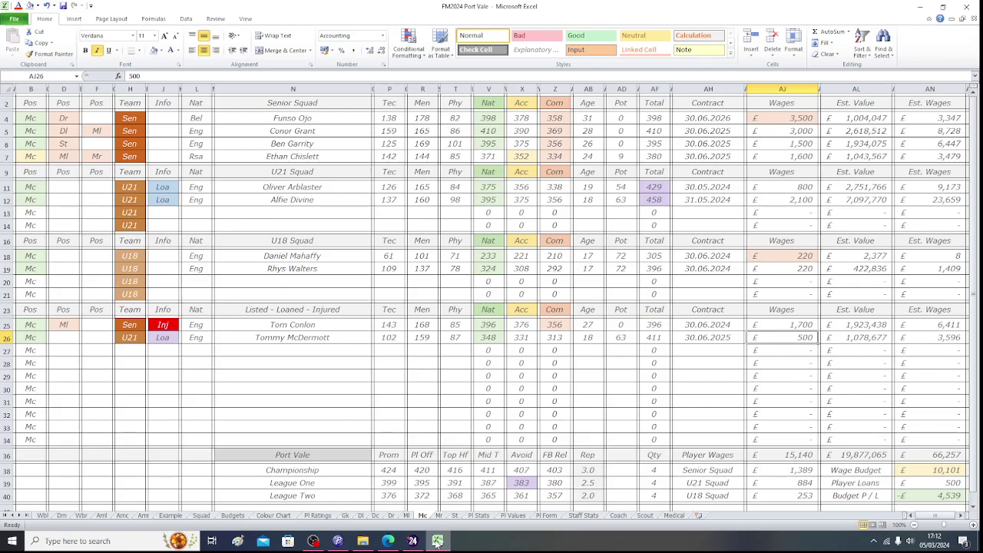
pyautogui.click(437, 541)
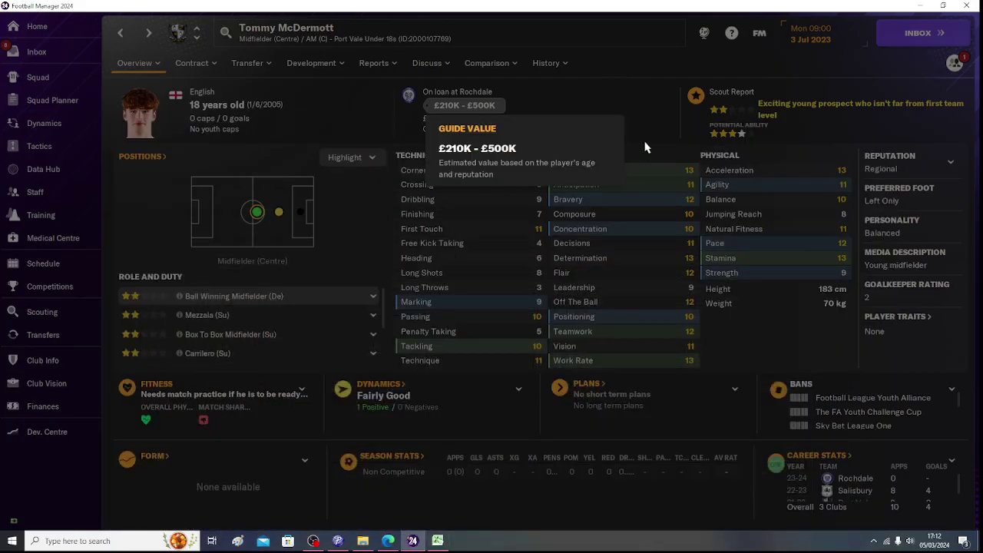
# Set the loaned-out player's asking price to £1M in his transfer status, confirm it, and return to his profile overview.
pyautogui.click(441, 132)
pyautogui.click(196, 67)
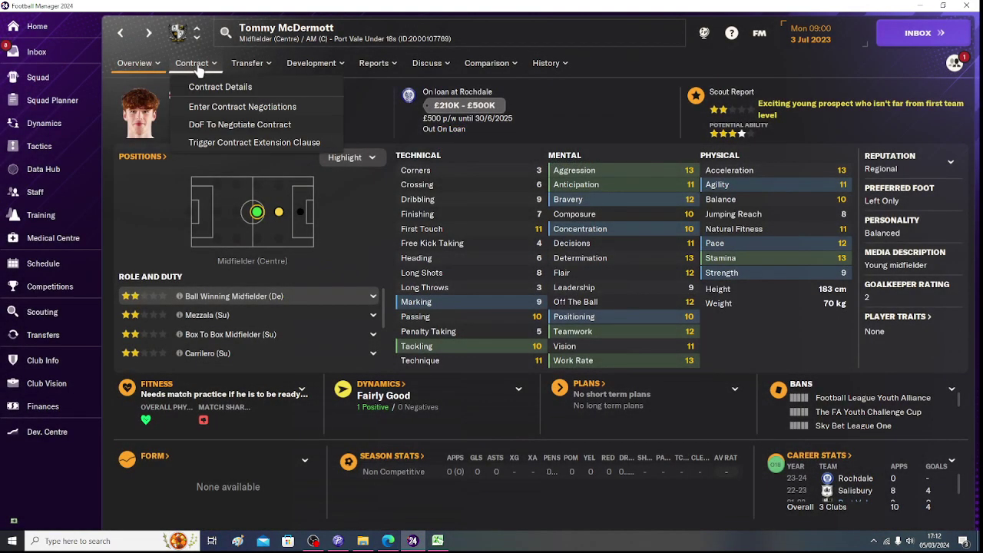
pyautogui.click(245, 67)
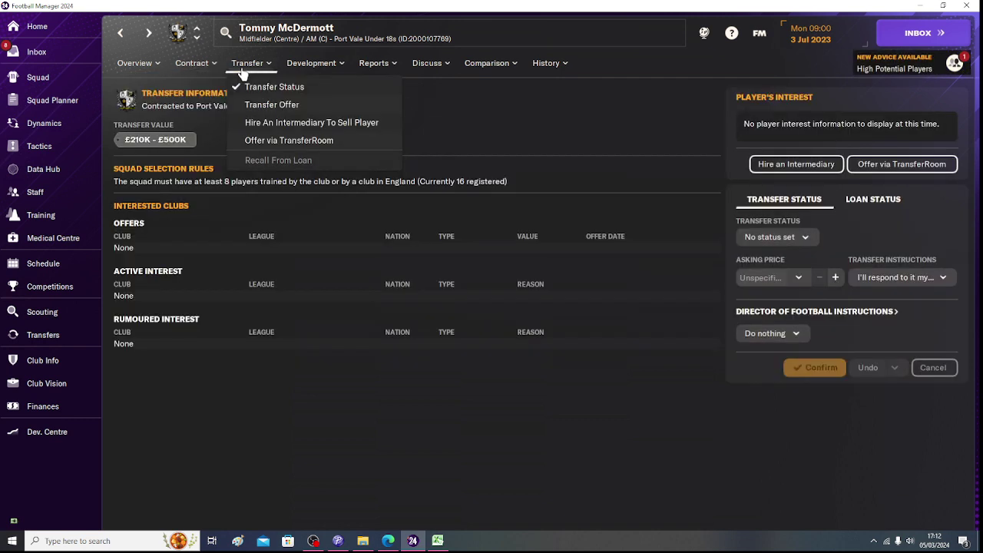
pyautogui.click(799, 280)
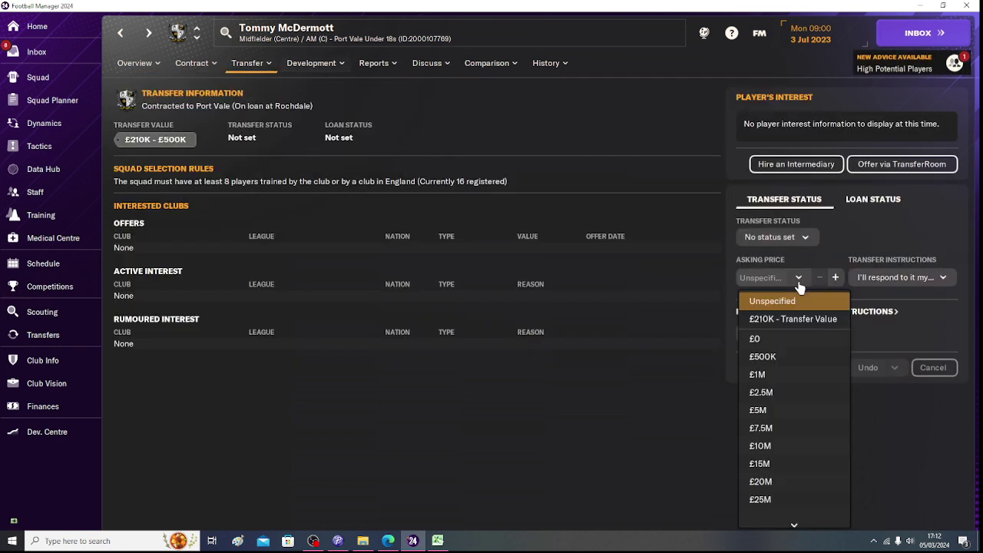
pyautogui.click(772, 374)
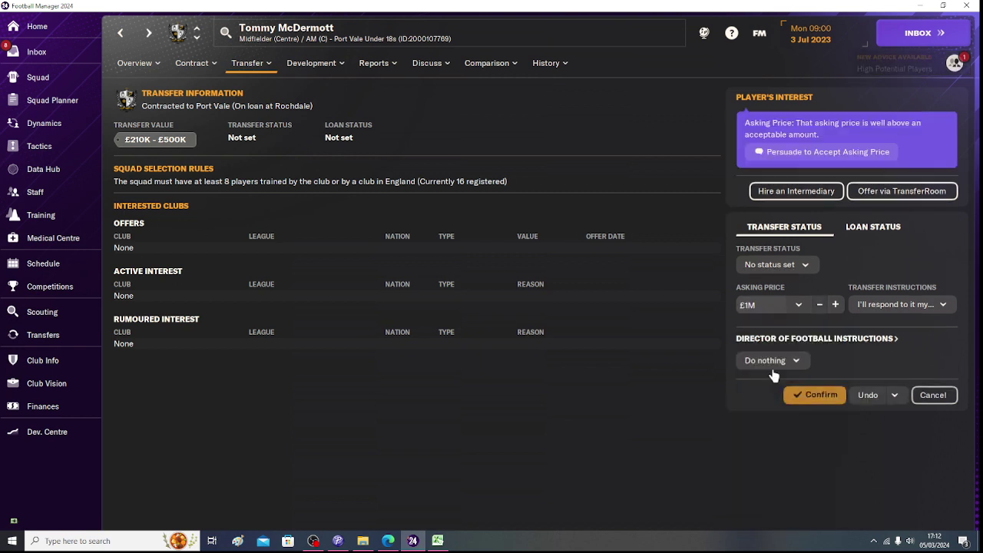
pyautogui.click(819, 395)
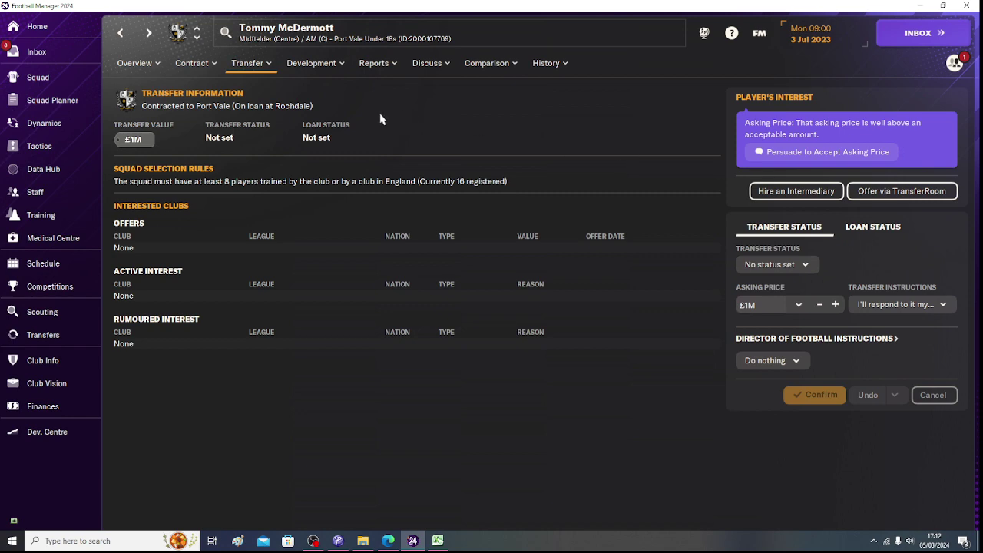
pyautogui.click(235, 68)
pyautogui.click(138, 68)
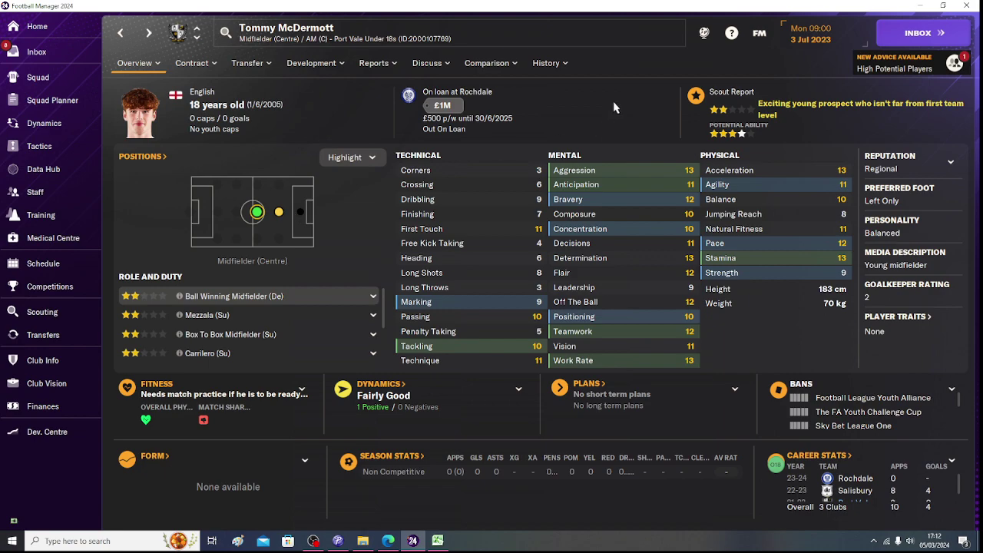
# Glance at the workbook, return to the Football Manager squad list, and open the profile of the youth midfielder listed below the loaned-out player.
pyautogui.click(439, 542)
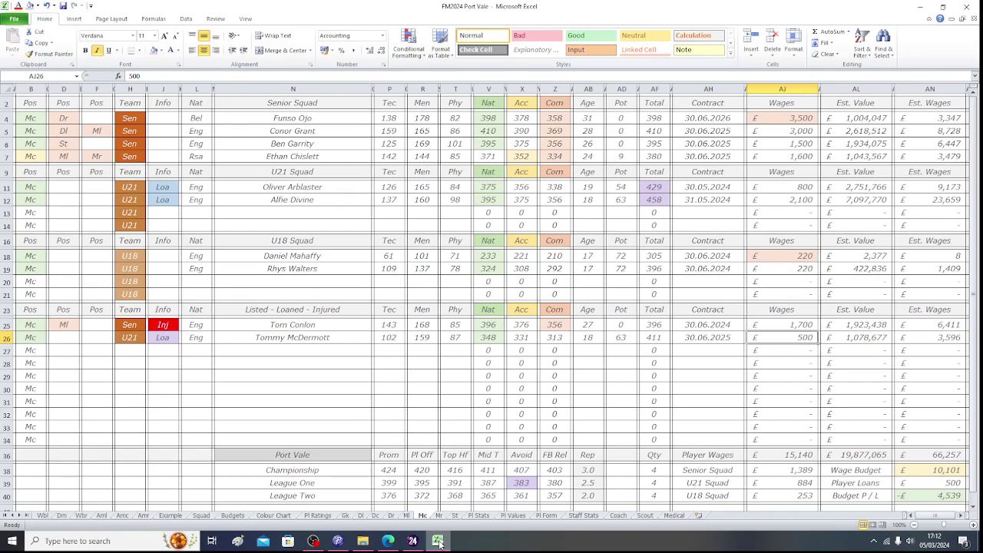
pyautogui.click(440, 541)
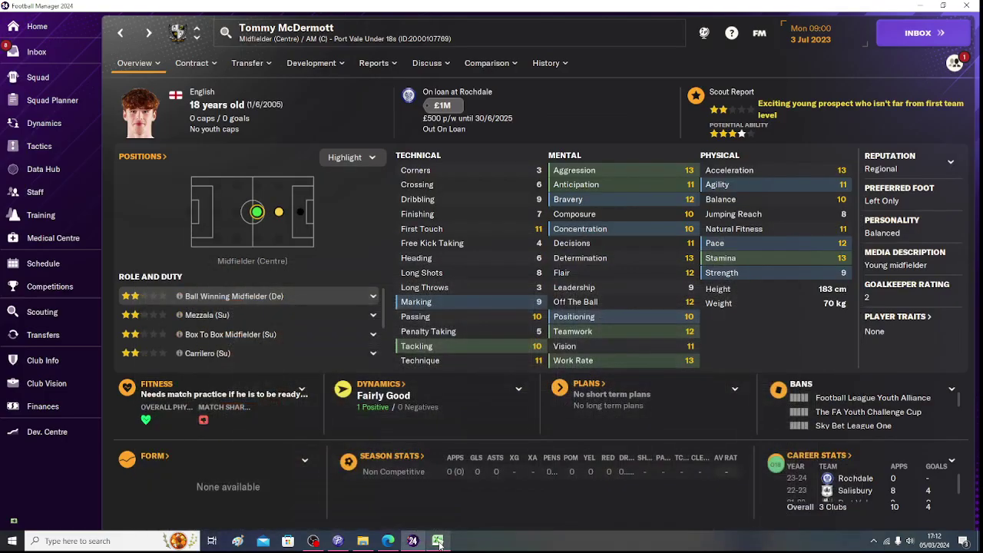
pyautogui.click(121, 33)
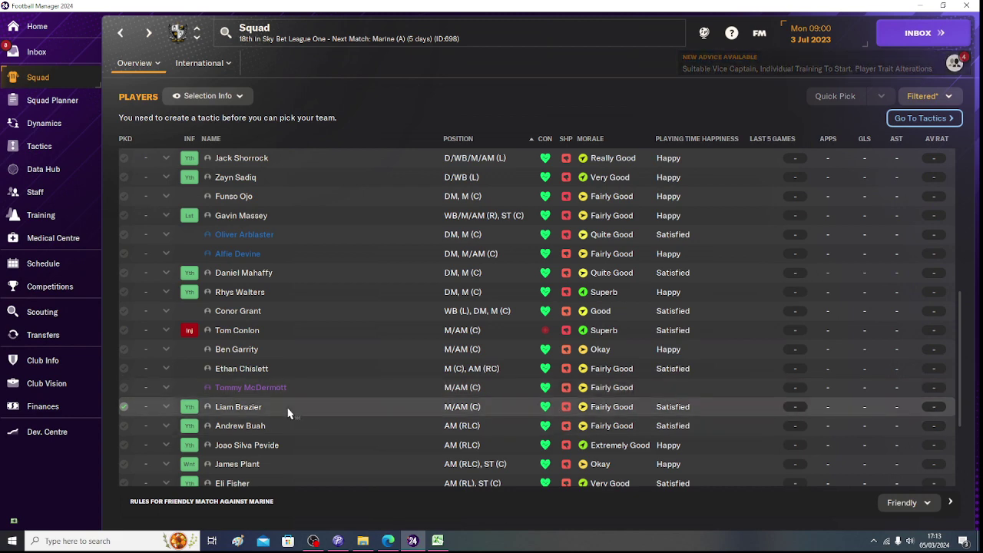
pyautogui.click(238, 408)
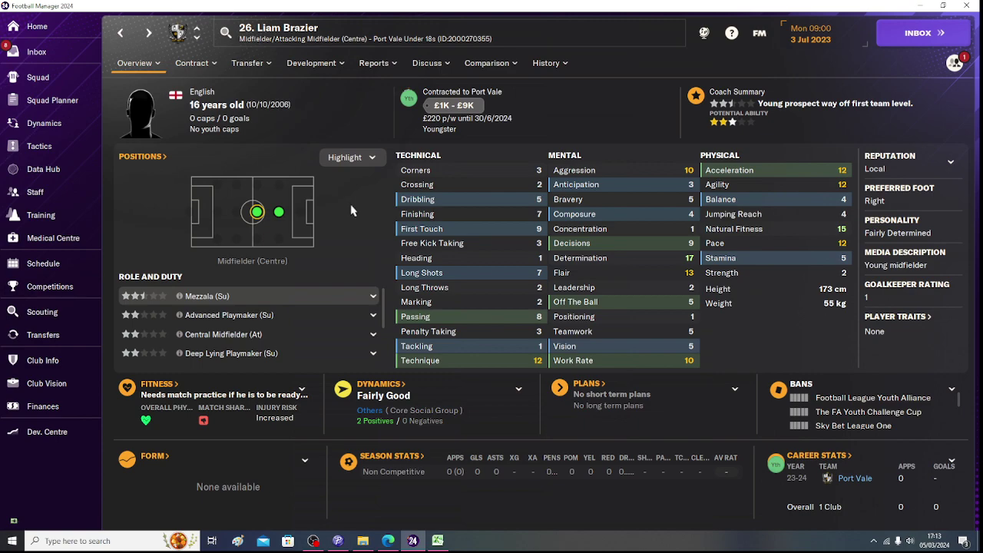
# Switch to the workbook, fill the row 20 Pos and Nat cells in the U18 Squad block with light green, and select the name cell.
pyautogui.click(438, 542)
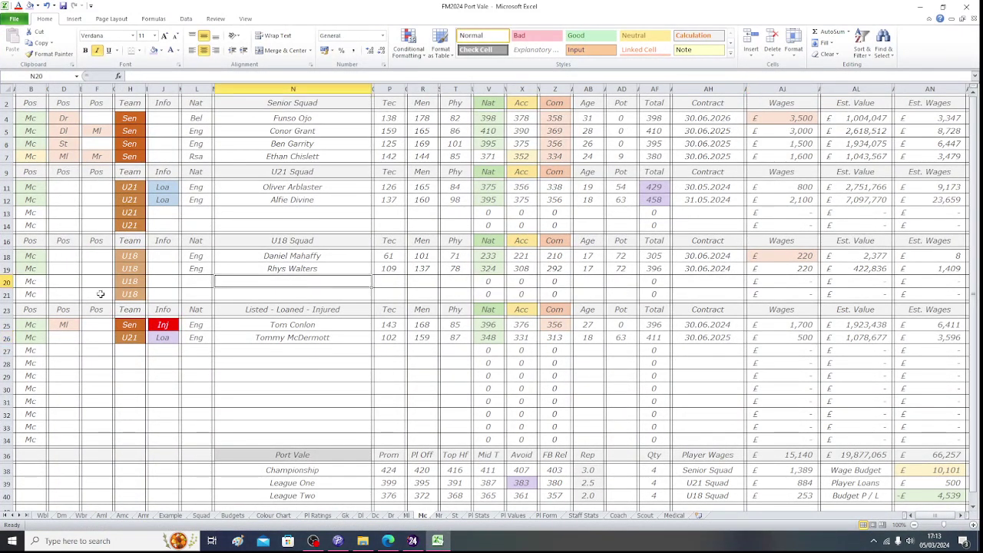
pyautogui.click(31, 280)
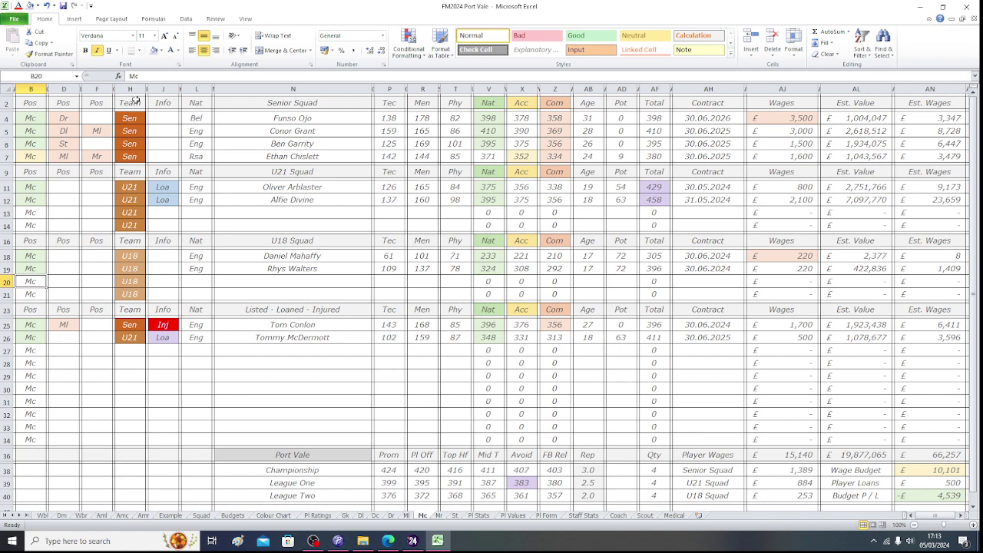
pyautogui.click(161, 49)
pyautogui.click(232, 81)
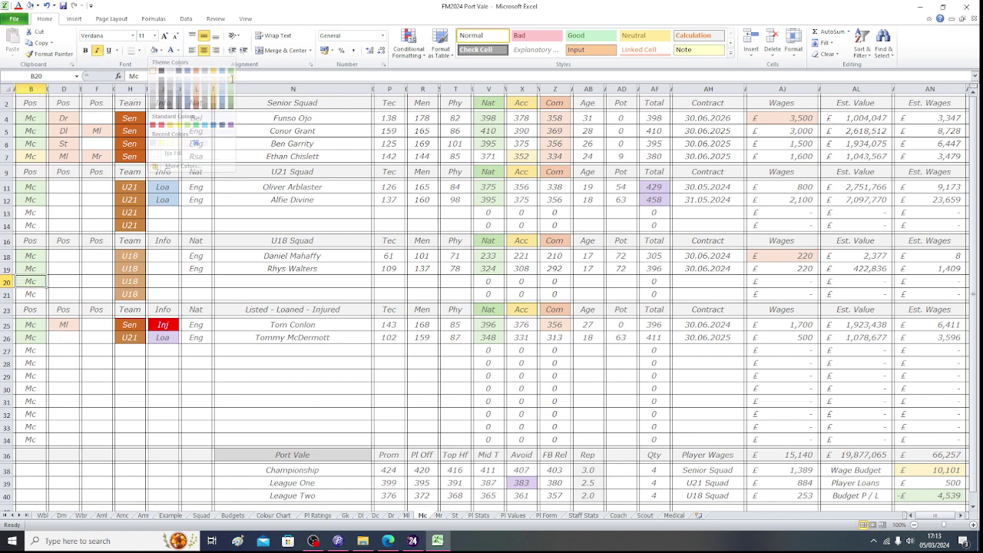
pyautogui.click(486, 285)
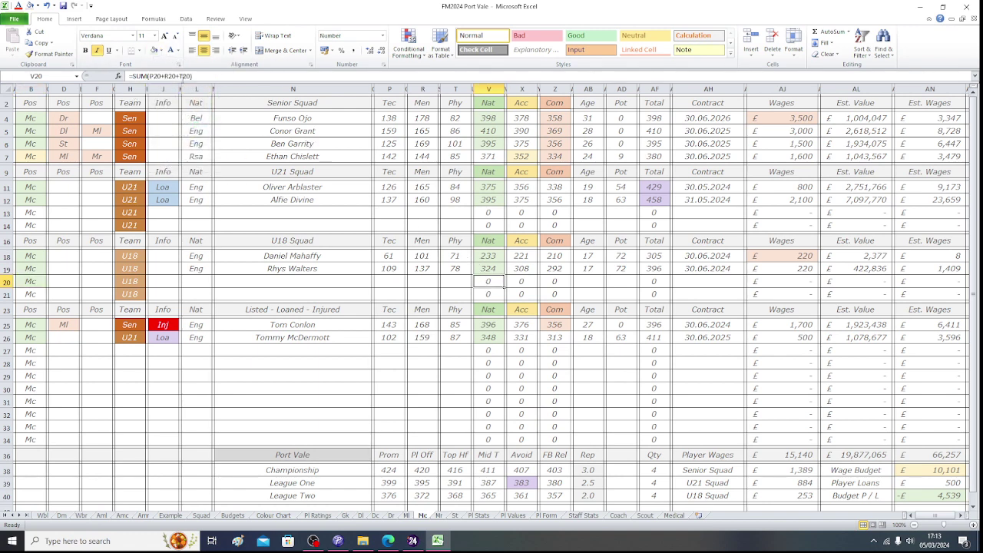
pyautogui.click(155, 50)
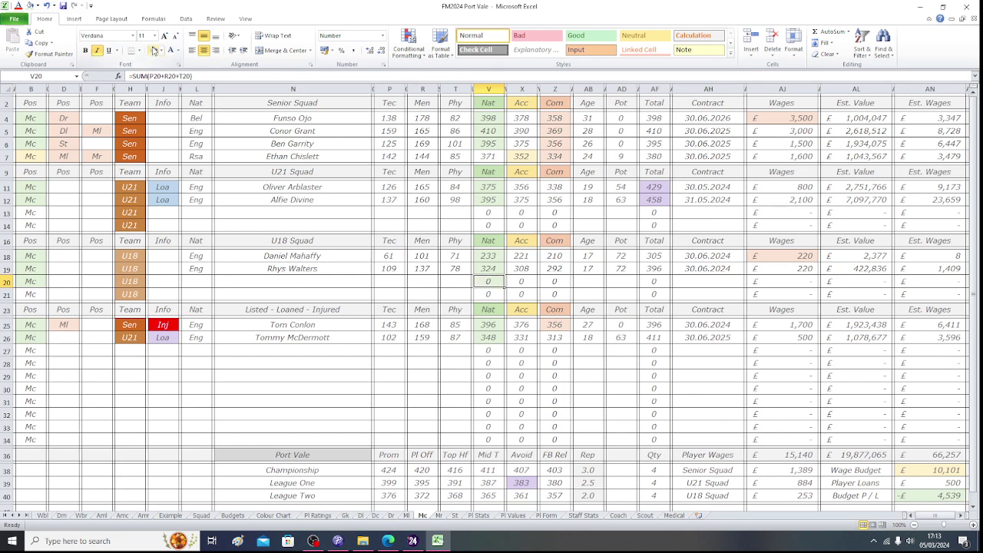
pyautogui.click(272, 281)
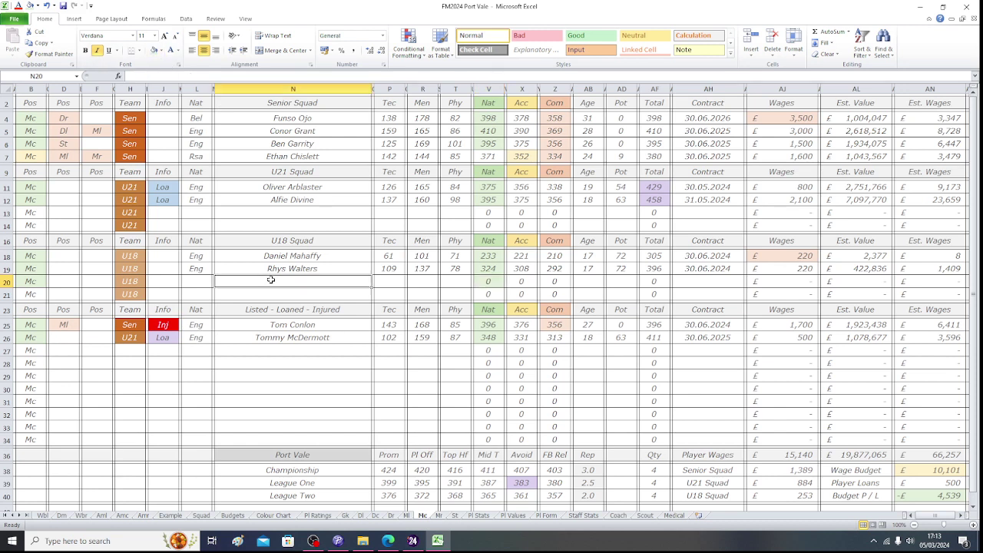
# Enter the youth midfielder's full name and nationality Eng in row 20 of the workbook, checking both against his Football Manager profile.
pyautogui.click(414, 543)
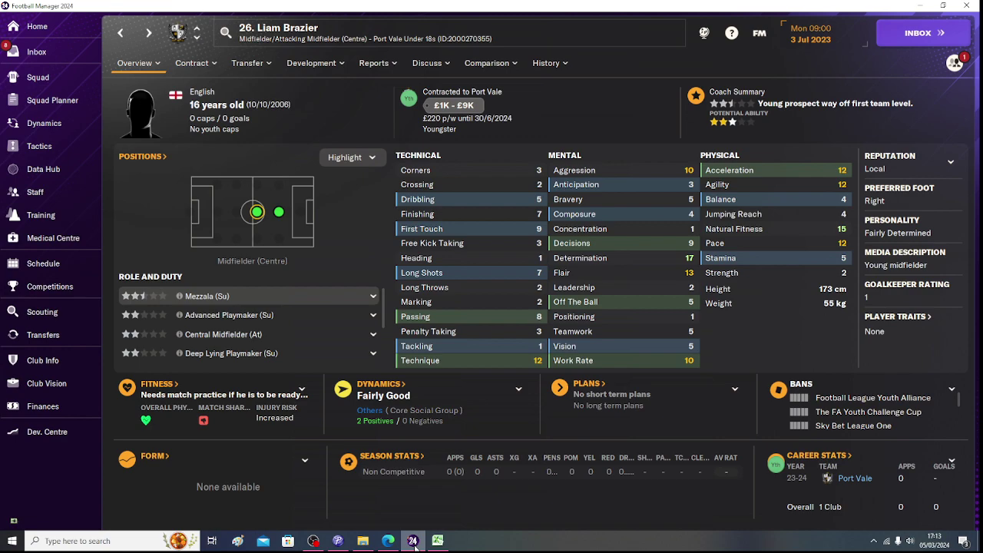
pyautogui.click(413, 543)
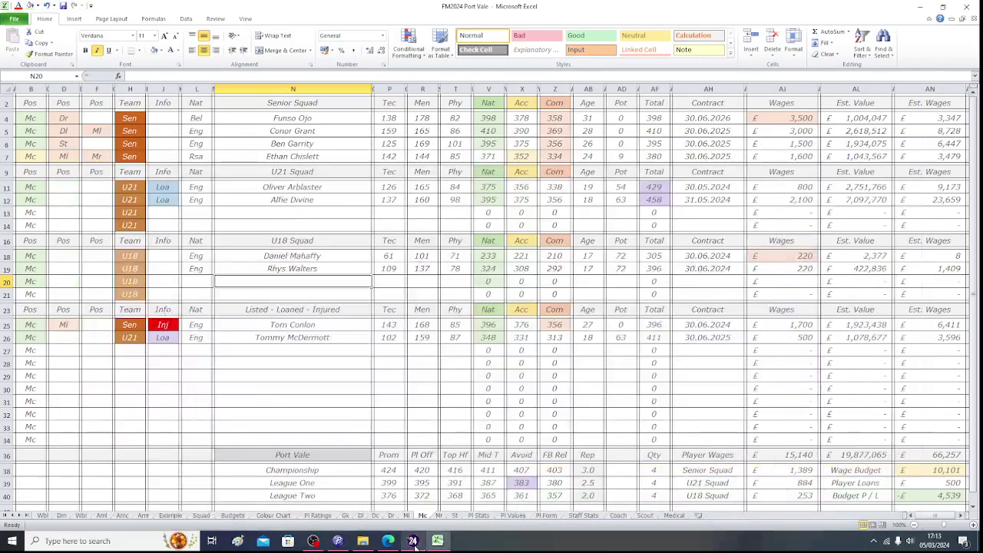
pyautogui.write('Liam Br')
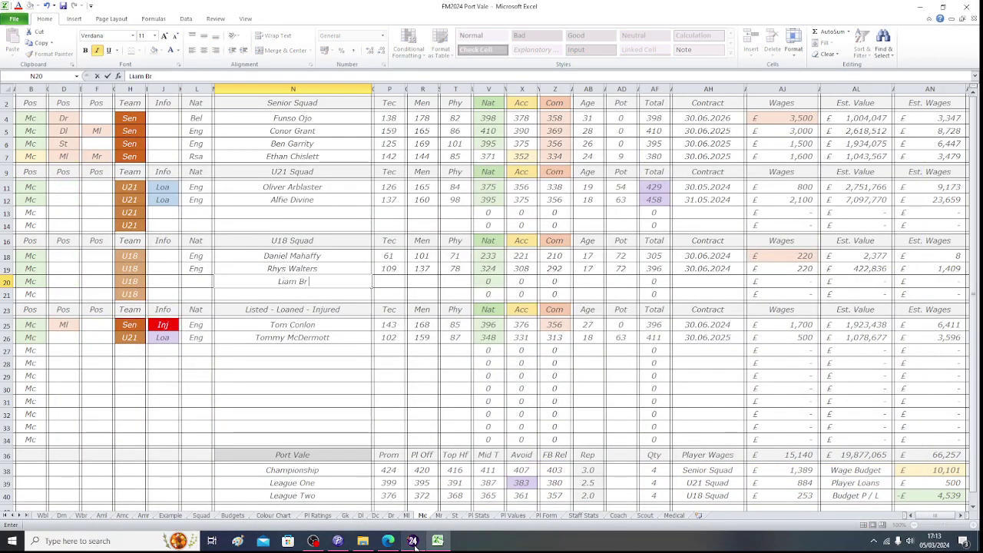
pyautogui.write('azier')
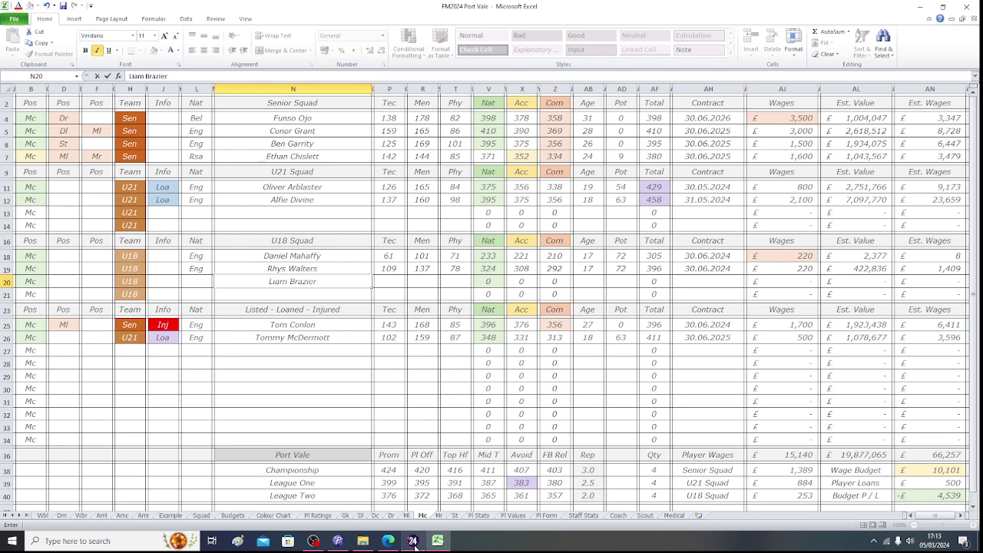
pyautogui.press('Left')
pyautogui.click(415, 546)
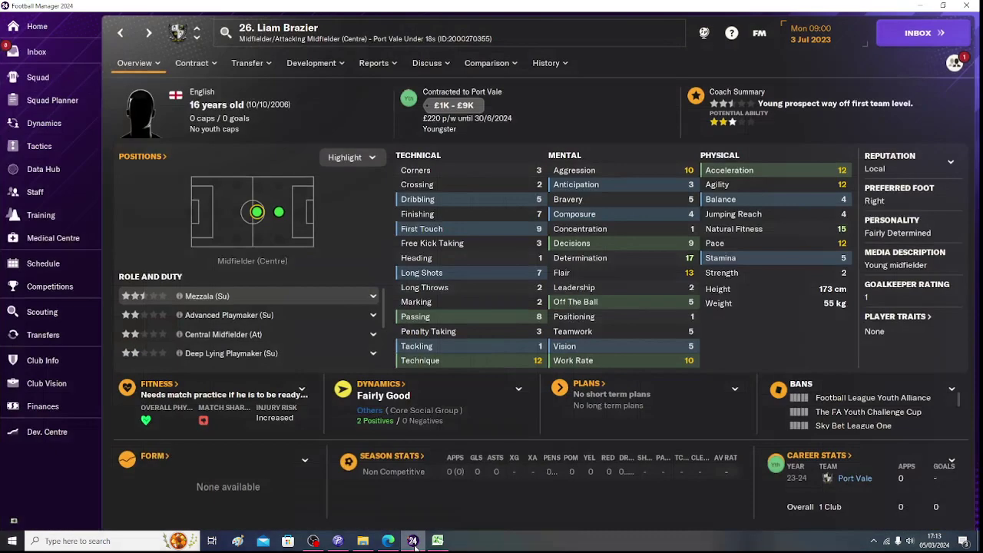
pyautogui.click(414, 547)
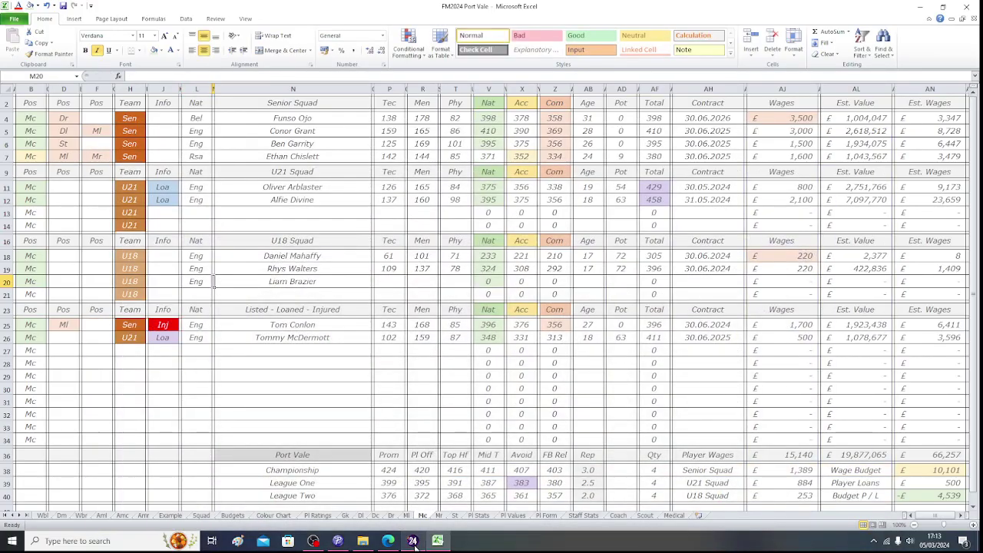
# Enter age 16 and potential 81 for the youth midfielder in row 20 of the U18 Squad block.
pyautogui.press('Right')
pyautogui.press('Right')
pyautogui.press('Right')
pyautogui.press('Right')
pyautogui.press('Right')
pyautogui.press('Right')
pyautogui.press('Right')
pyautogui.press('Right')
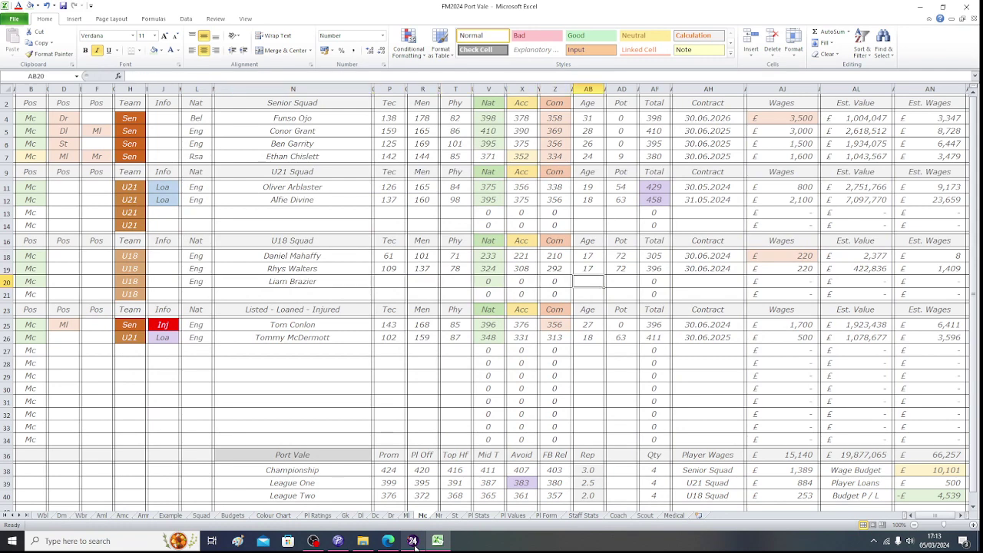
pyautogui.write('16')
pyautogui.press('Right')
pyautogui.write('8')
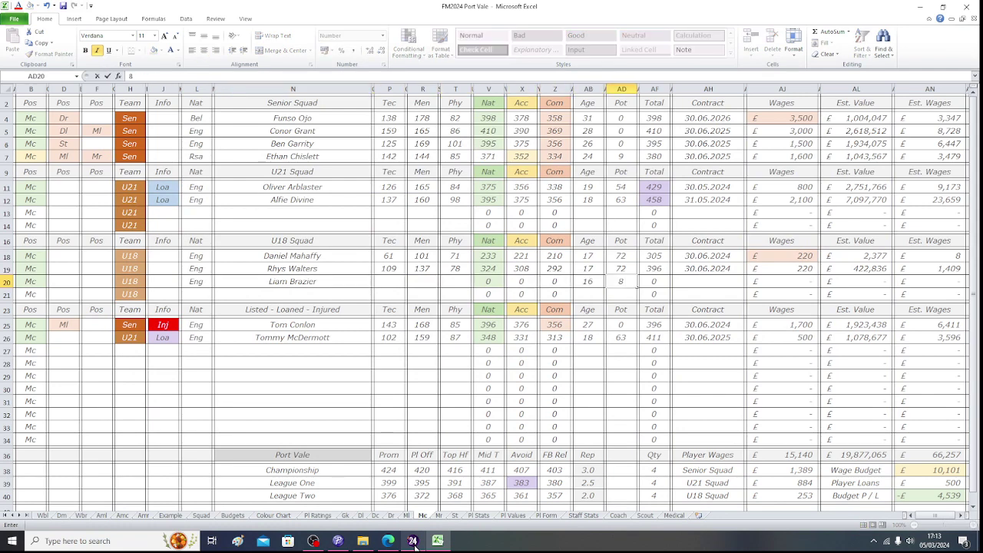
pyautogui.write('1')
pyautogui.press('Right')
pyautogui.press('Right')
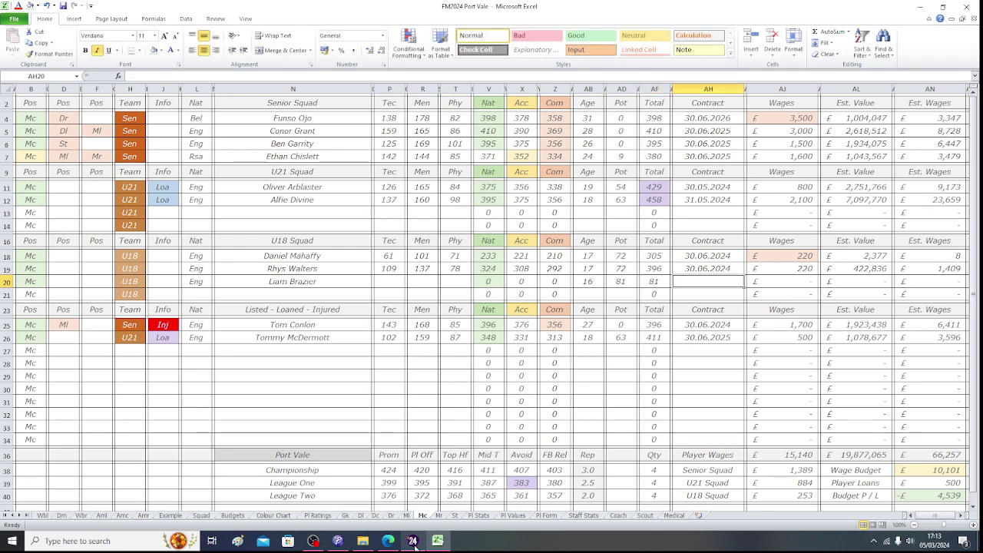
# Enter the youth midfielder's contract end date 30.06.2024 and wages of 220 in row 20, taken from his Football Manager profile.
pyautogui.click(413, 541)
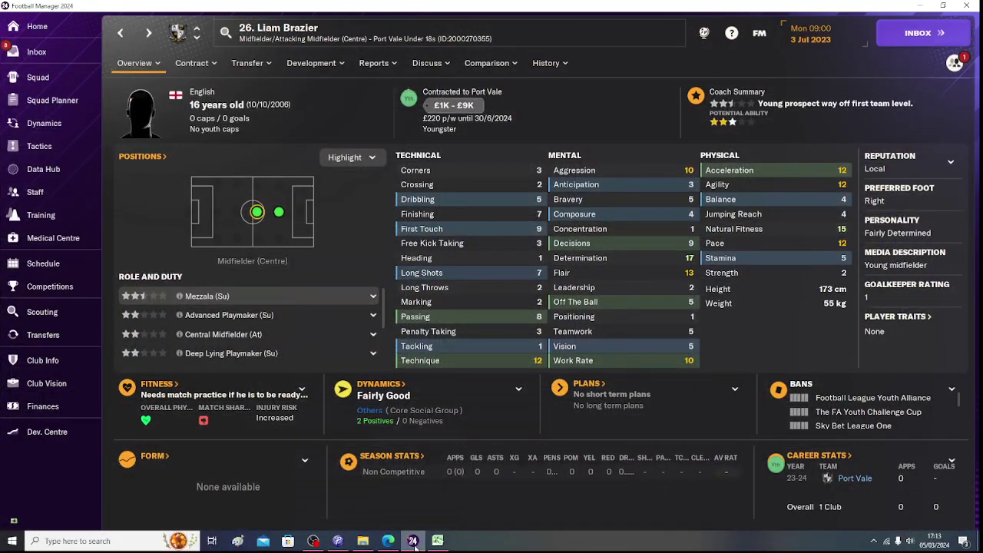
pyautogui.click(414, 541)
pyautogui.write('30.06')
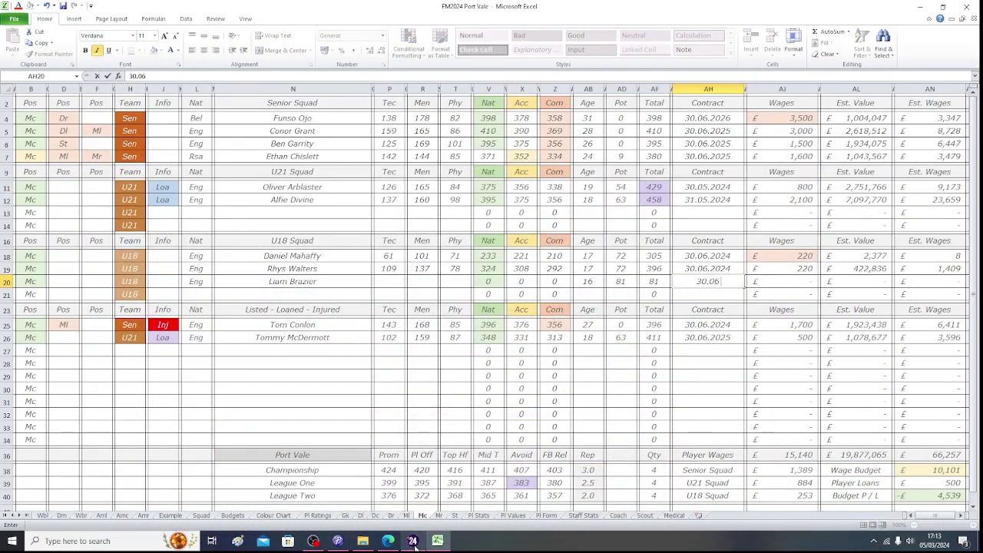
pyautogui.write('.2024')
pyautogui.press('Right')
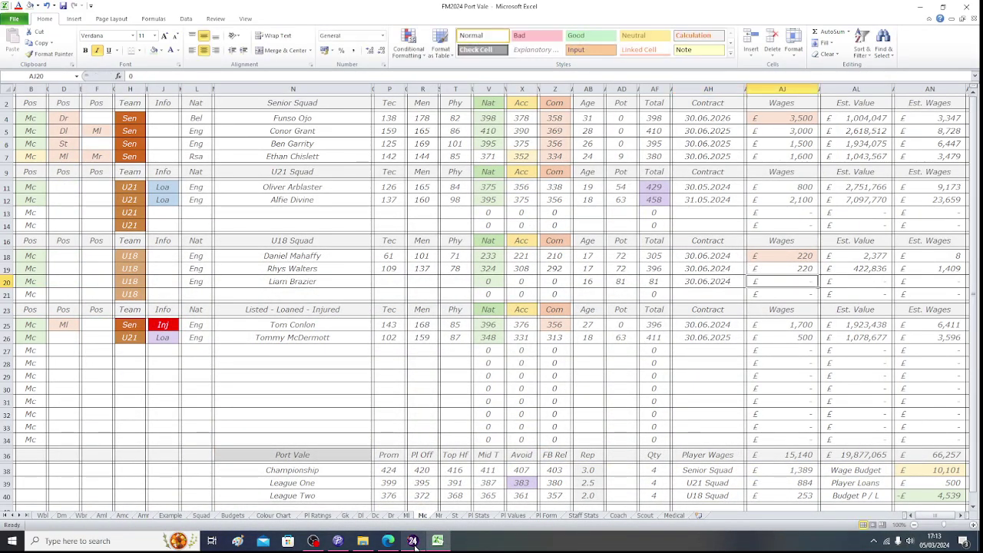
pyautogui.click(413, 541)
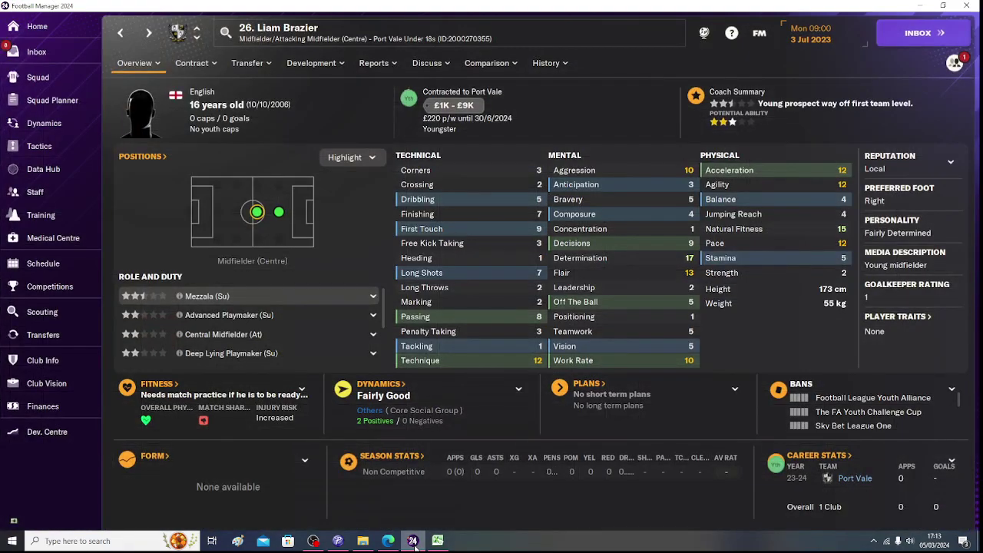
pyautogui.click(413, 542)
pyautogui.write('220')
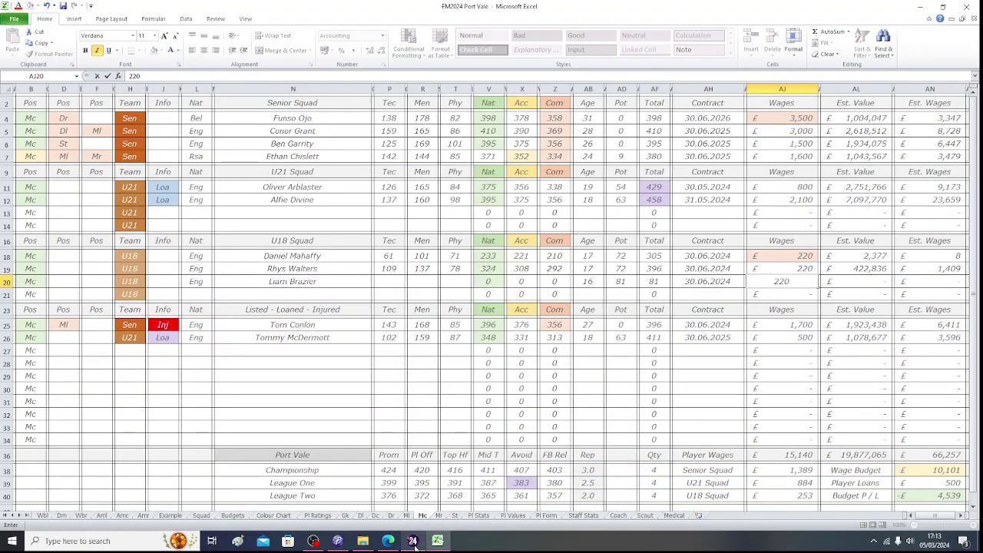
# Total the youth midfielder's technical attributes from his Football Manager profile and enter 65 as his Tec rating in row 20.
pyautogui.press('Left')
pyautogui.press('Left')
pyautogui.press('Left')
pyautogui.press('Left')
pyautogui.press('Left')
pyautogui.press('Left')
pyautogui.press('Left')
pyautogui.press('Left')
pyautogui.press('Left')
pyautogui.press('Left')
pyautogui.press('Left')
pyautogui.press('Left')
pyautogui.press('Left')
pyautogui.press('Left')
pyautogui.press('Left')
pyautogui.press('Left')
pyautogui.press('Left')
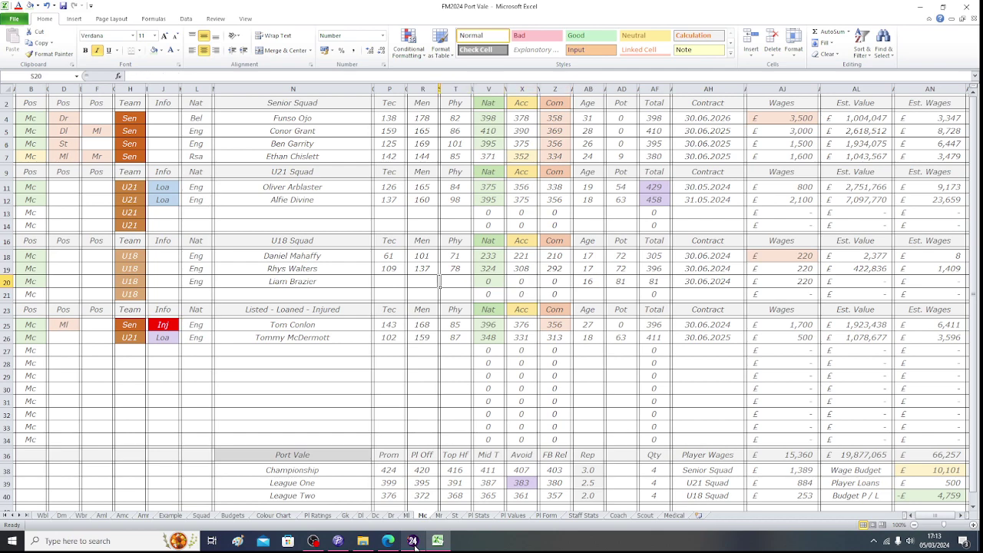
pyautogui.press('Left')
pyautogui.press('Left')
pyautogui.press('Left')
pyautogui.click(413, 541)
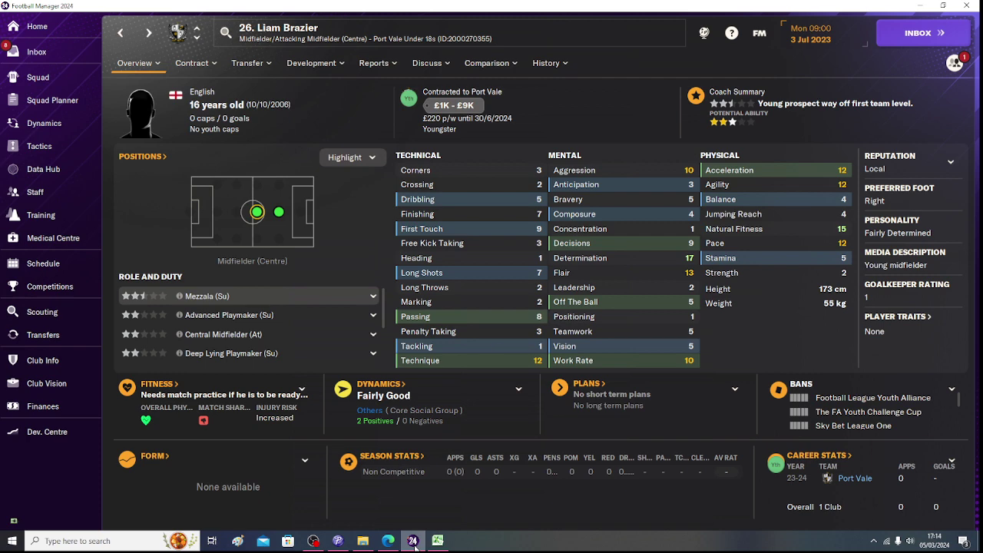
pyautogui.click(413, 541)
pyautogui.write('65')
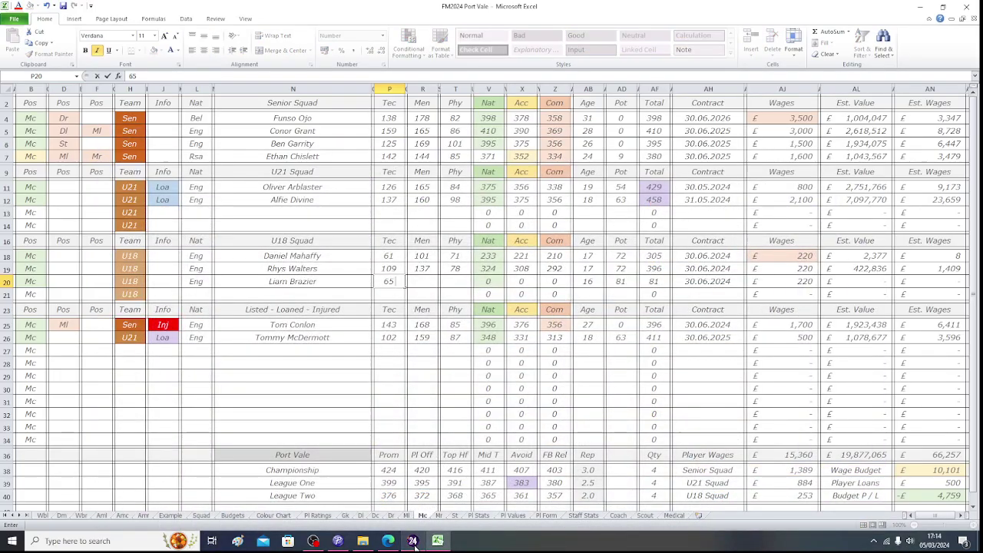
pyautogui.press('Tab')
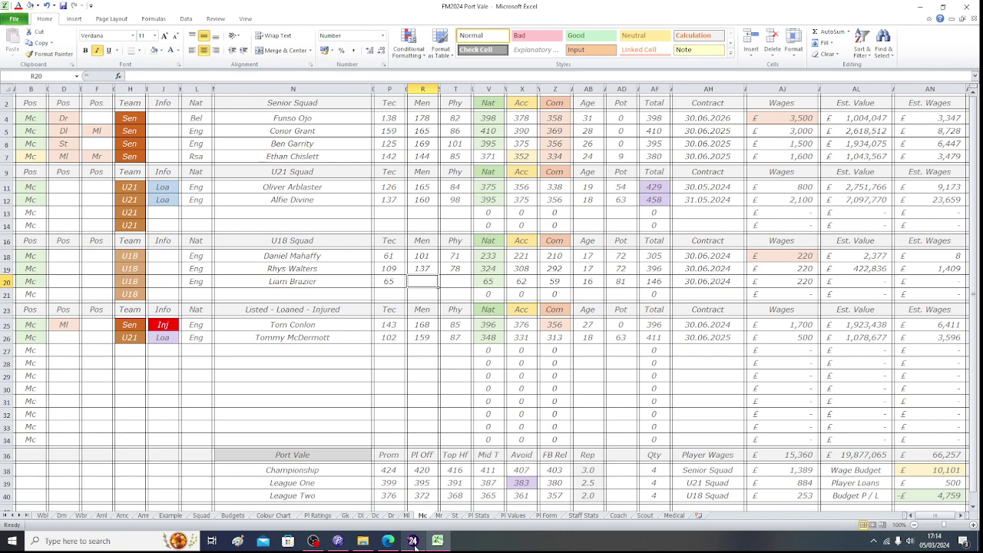
# Work out the youth midfielder's mental and physical totals in Football Manager and enter Men 90 and Phy 66 in row 20.
pyautogui.click(413, 540)
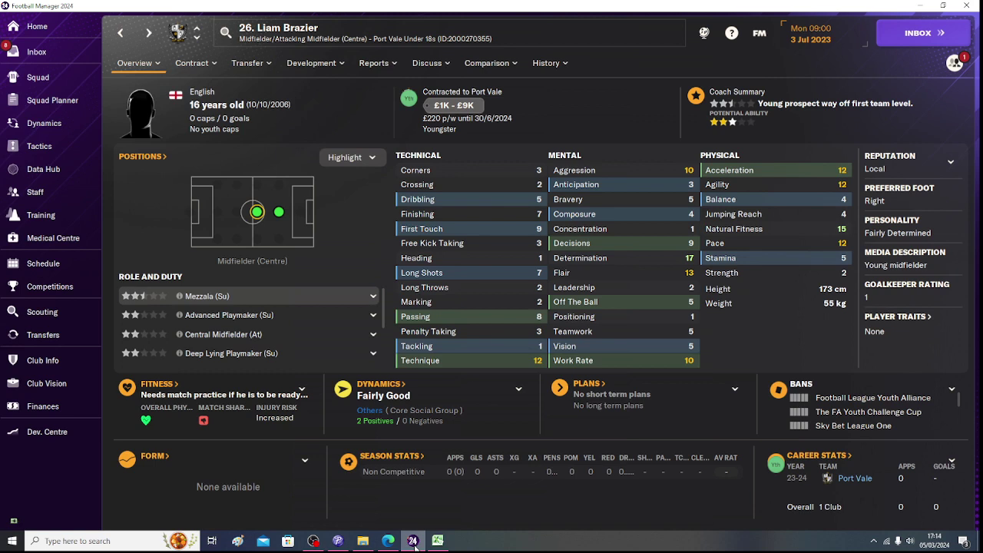
pyautogui.click(413, 542)
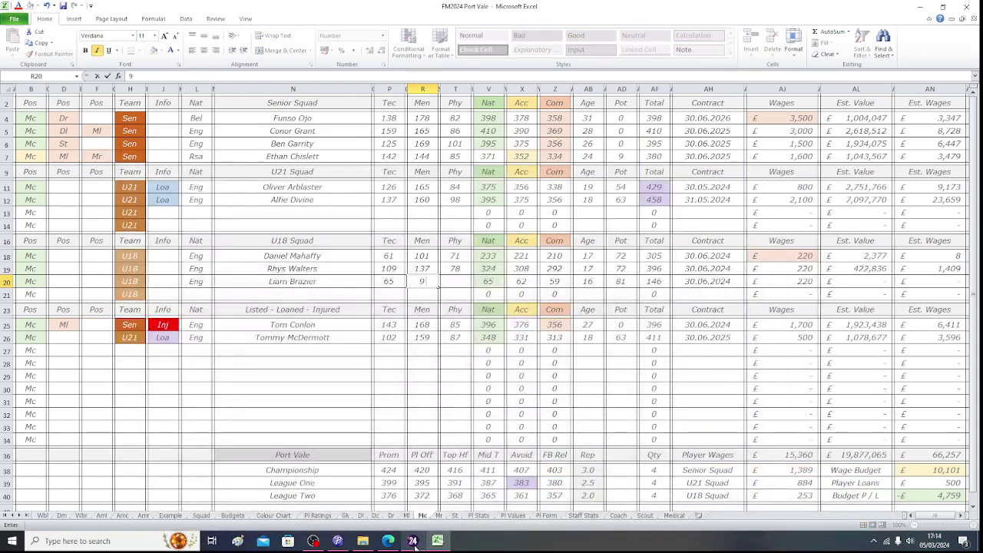
pyautogui.click(415, 546)
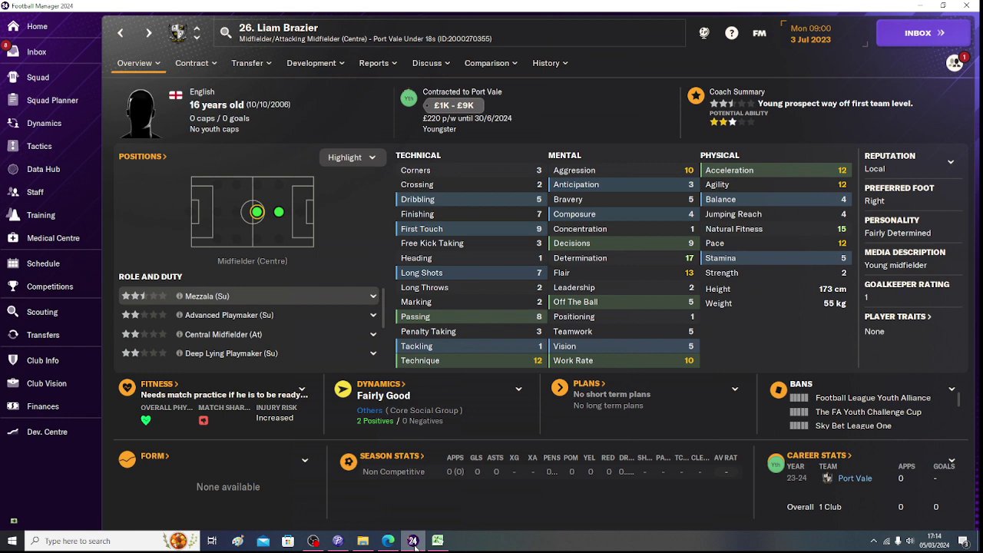
pyautogui.click(415, 546)
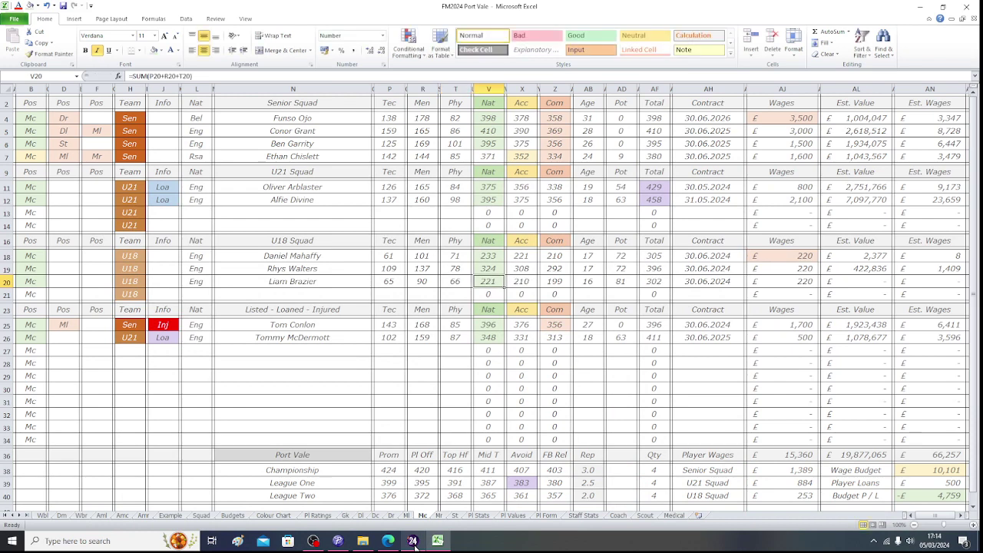
# Look up the youth midfielder's estimated value in the 220 / 221 rating band of the Pl Values sheet, column H.
pyautogui.press('Right')
pyautogui.press('Right')
pyautogui.press('Right')
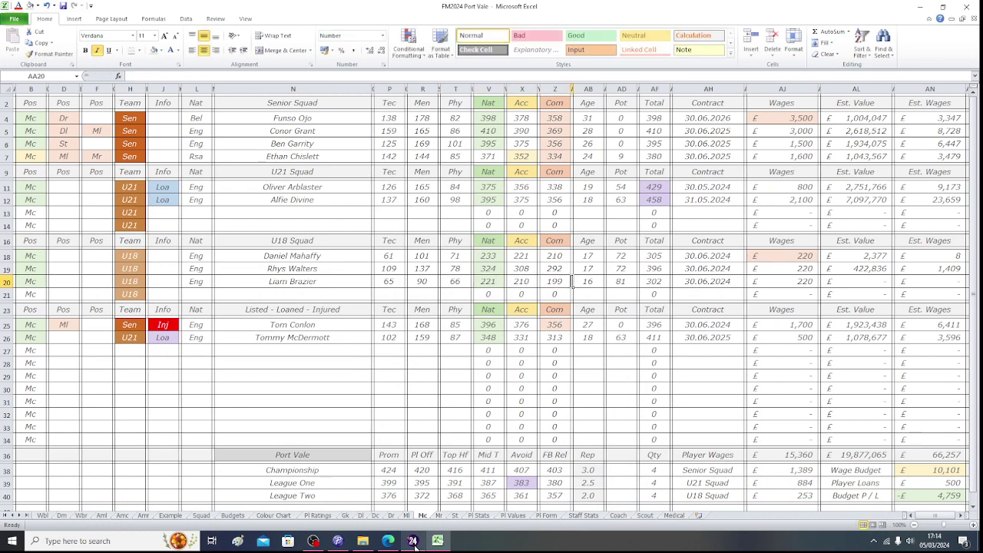
pyautogui.press('Right')
pyautogui.press('Right')
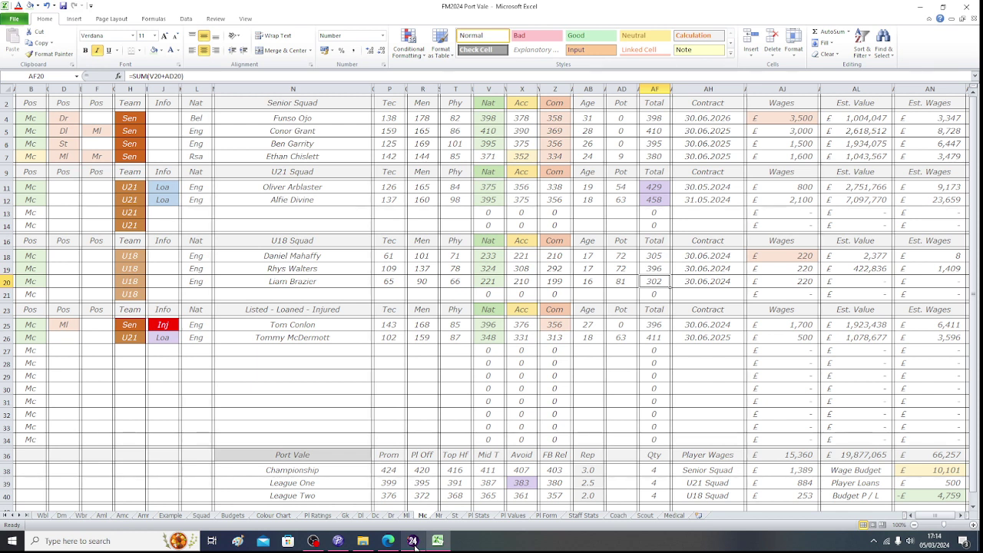
pyautogui.press('Right')
pyautogui.press('Right')
pyautogui.press('Right')
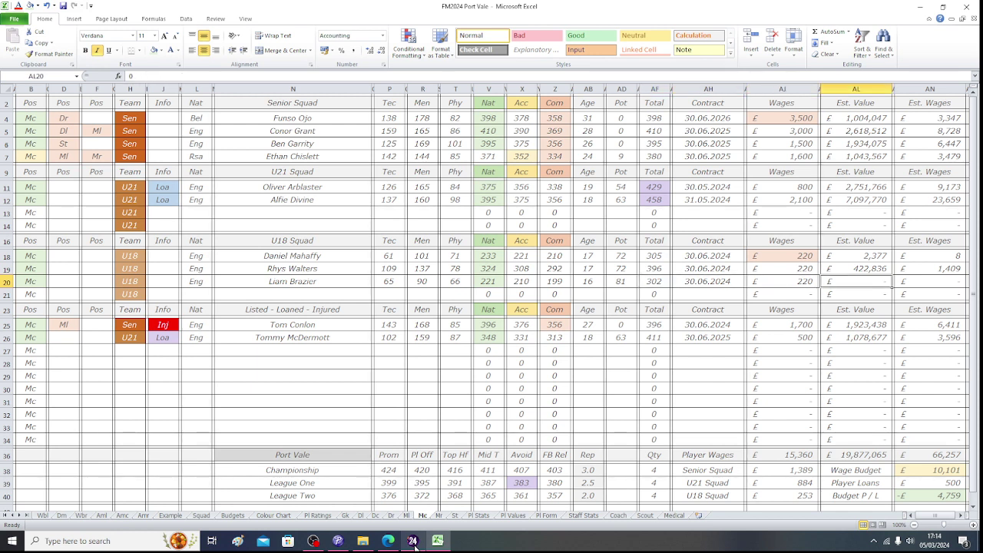
pyautogui.click(511, 517)
pyautogui.press('Left')
pyautogui.press('Left')
pyautogui.press('Left')
pyautogui.press('Up')
pyautogui.press('Up')
pyautogui.press('Up')
pyautogui.press('Up')
pyautogui.press('Up')
pyautogui.press('Up')
pyautogui.press('Up')
pyautogui.press('Up')
pyautogui.press('Up')
pyautogui.press('Up')
pyautogui.press('Up')
pyautogui.press('Up')
pyautogui.press('Up')
pyautogui.press('Up')
pyautogui.press('Up')
pyautogui.press('Up')
pyautogui.press('Up')
pyautogui.press('Up')
pyautogui.press('Up')
pyautogui.press('Up')
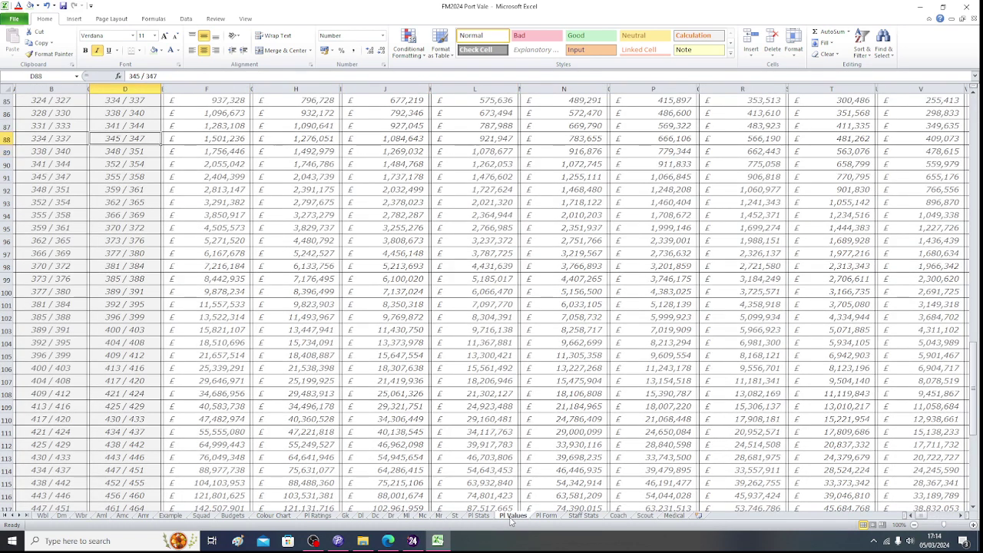
pyautogui.press('Up')
pyautogui.press('Up')
pyautogui.press('Up')
pyautogui.press('Up')
pyautogui.press('Up')
pyautogui.press('Up')
pyautogui.press('Up')
pyautogui.press('Up')
pyautogui.press('Up')
pyautogui.press('Up')
pyautogui.press('Up')
pyautogui.press('Up')
pyautogui.press('Up')
pyautogui.press('Up')
pyautogui.press('Up')
pyautogui.press('Up')
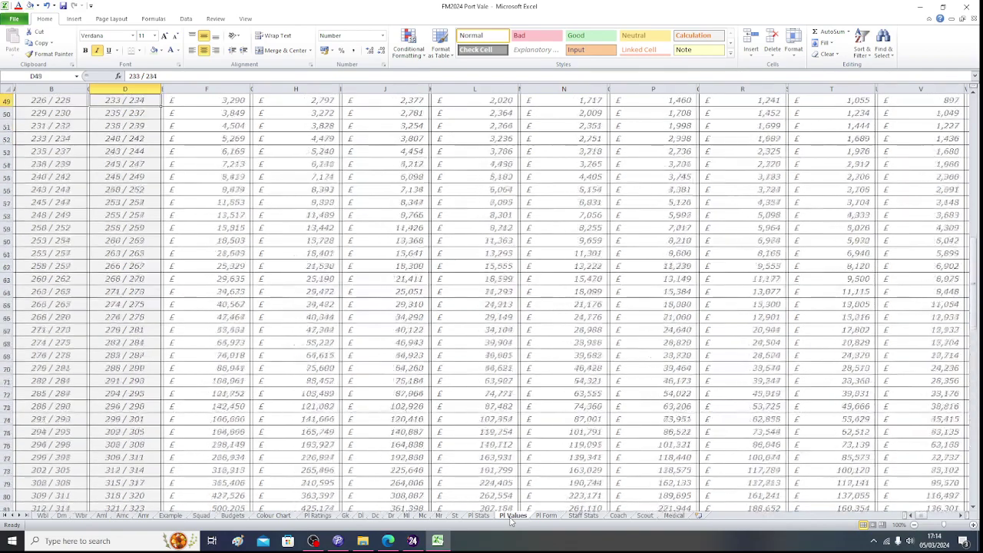
pyautogui.press('Up')
pyautogui.press('Up')
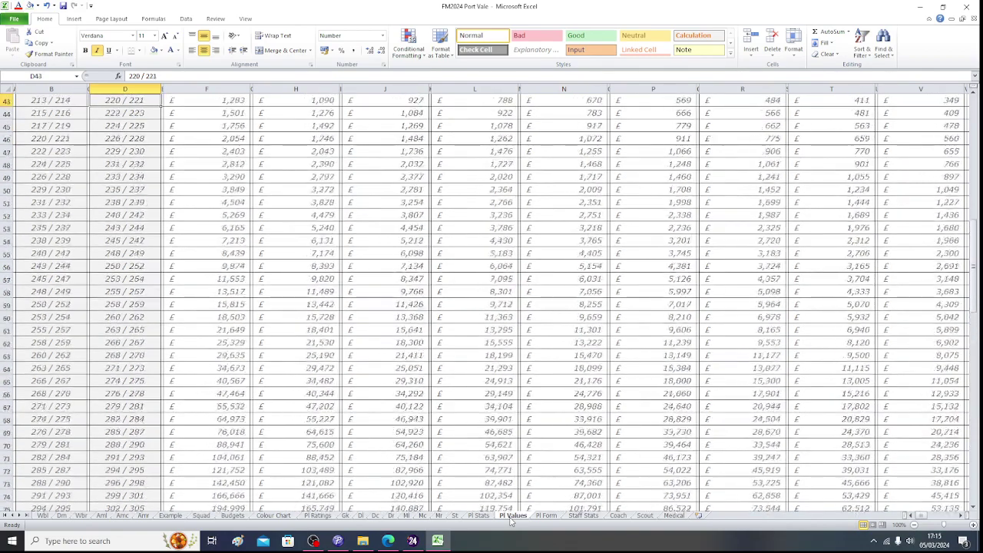
pyautogui.press('Down')
pyautogui.press('Right')
pyautogui.press('Right')
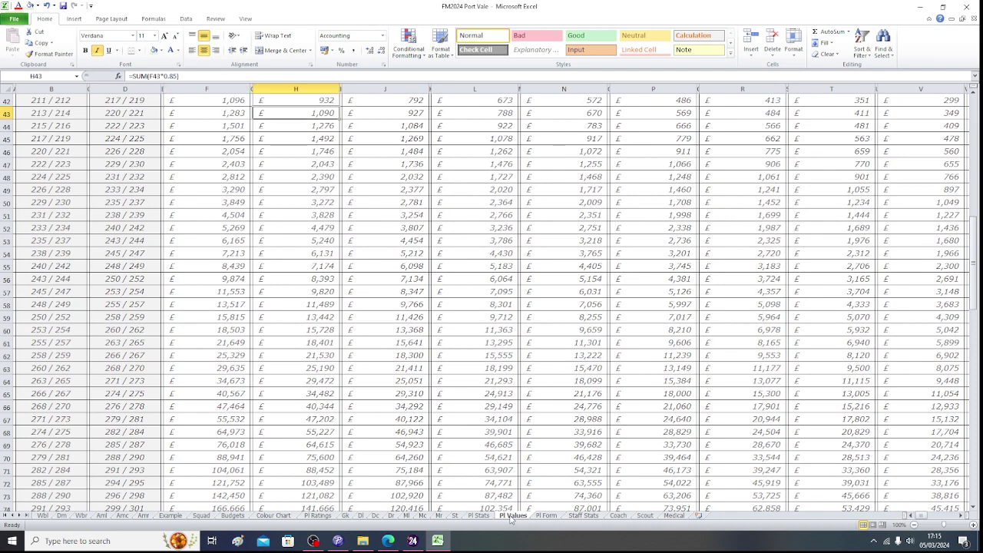
# Return to the Mc sheet and set the youth midfielder's Est. Value in row 20 to 1090.
pyautogui.click(423, 517)
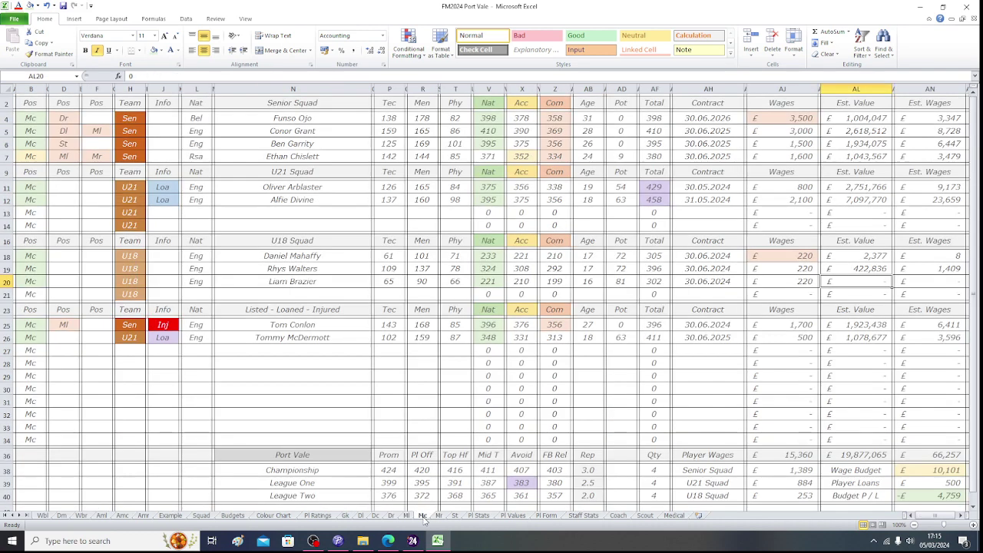
pyautogui.write('1090')
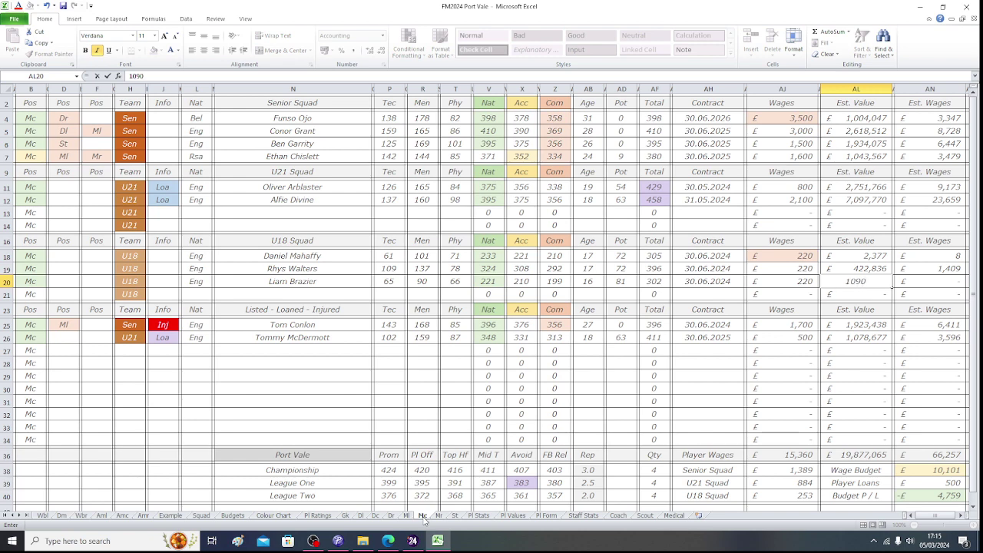
pyautogui.press('Return')
pyautogui.press('Up')
# Fill the youth midfielder's Wages cell in row 20 with light orange and deselect it.
pyautogui.press('Left')
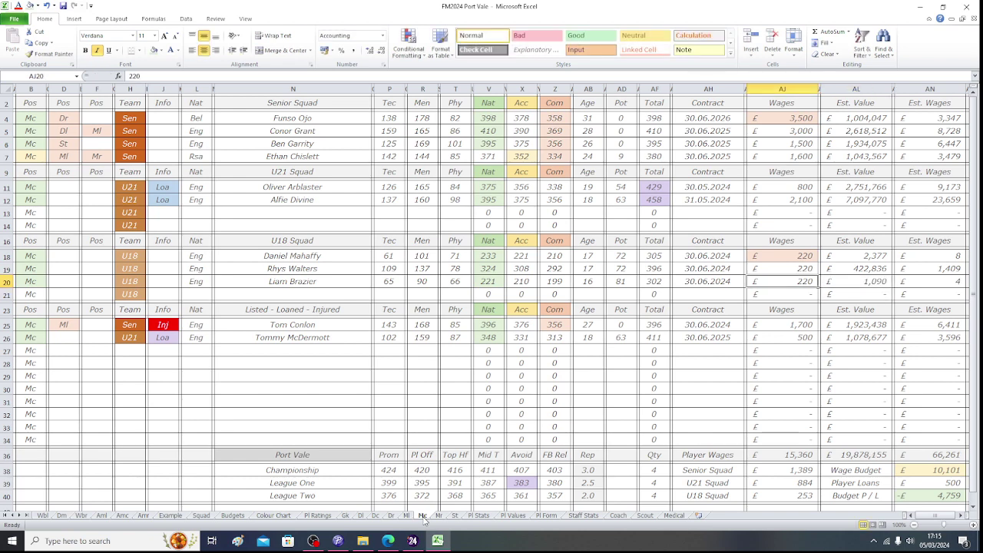
pyautogui.click(160, 51)
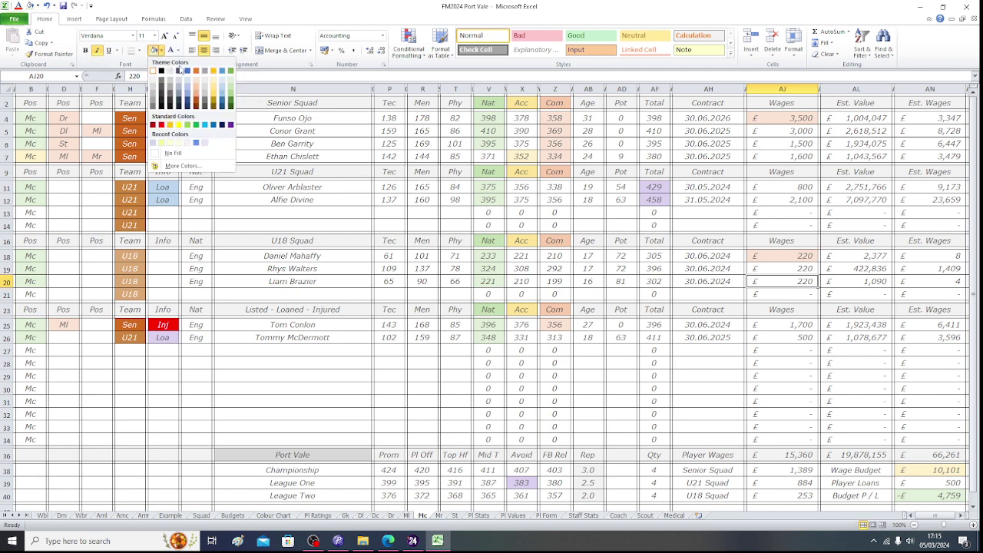
pyautogui.click(197, 78)
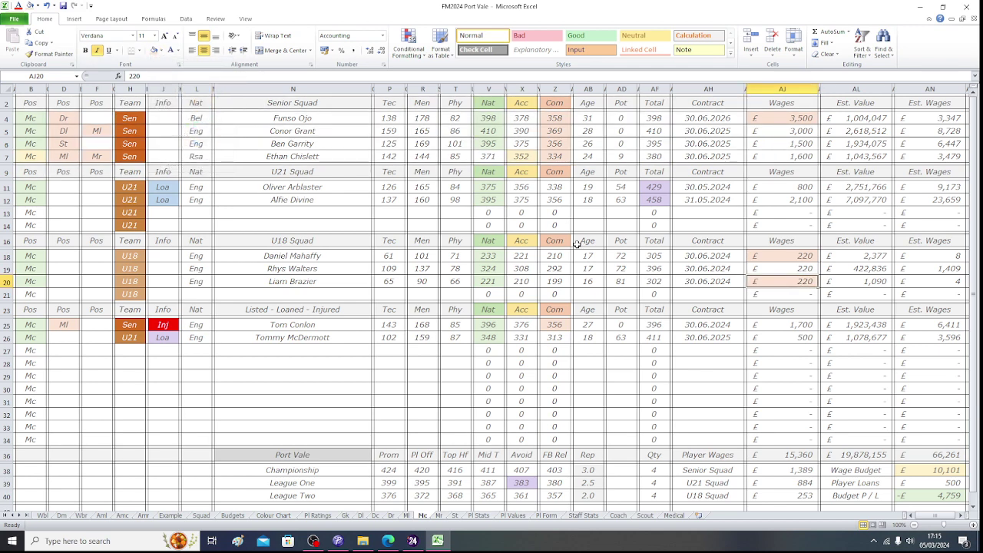
pyautogui.click(781, 367)
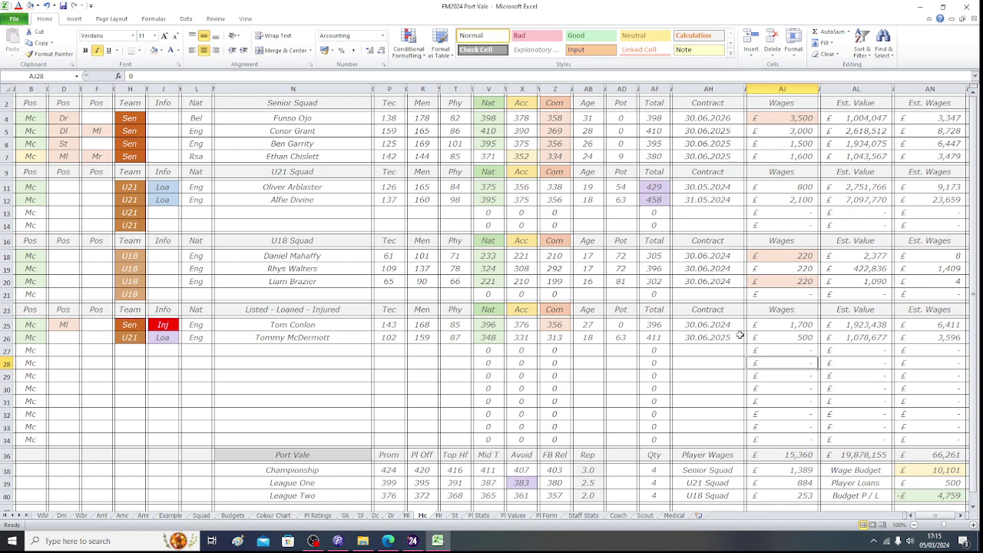
# Switch to Football Manager and open the shirt number 28 youth attacking midfielder's profile from the squad list to check his playable positions.
pyautogui.click(414, 541)
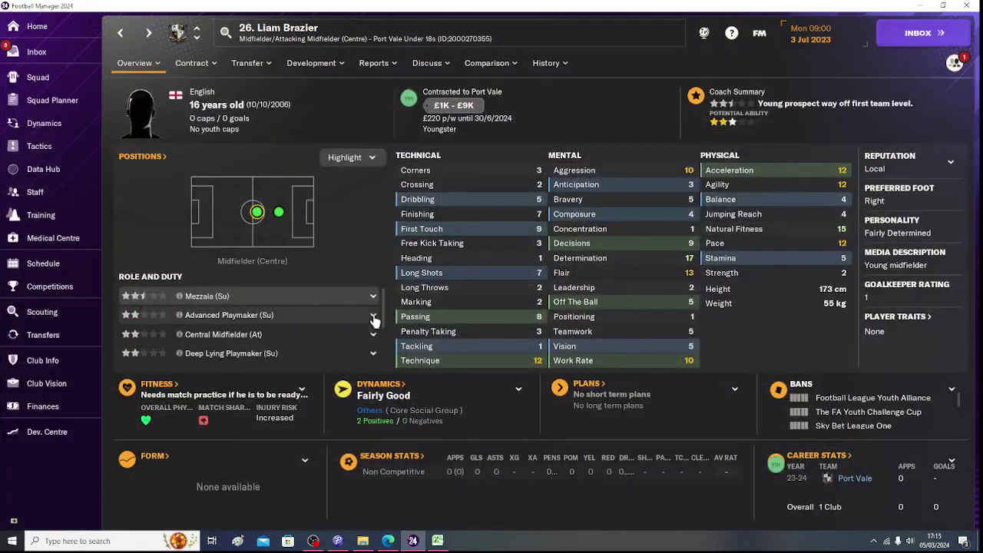
pyautogui.click(119, 33)
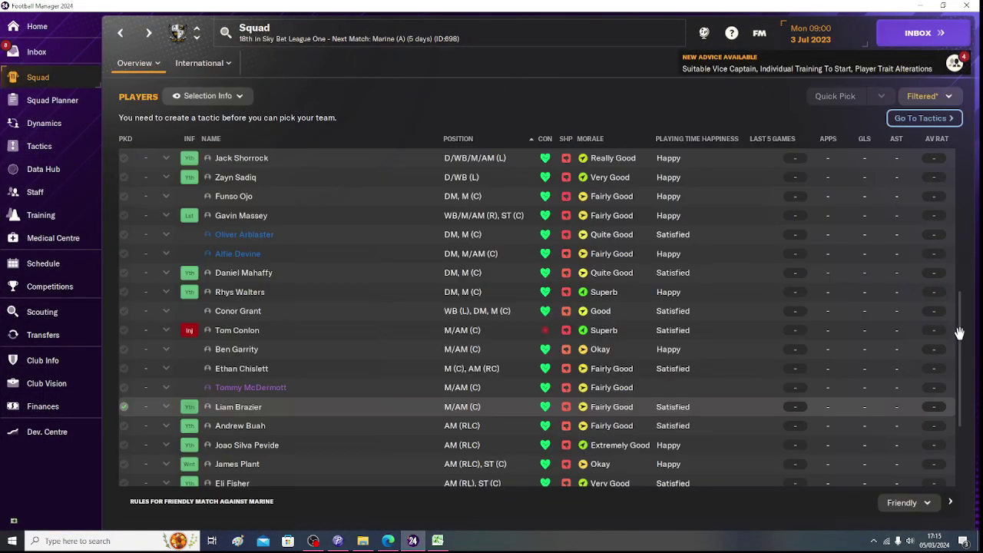
pyautogui.moveTo(958, 334); pyautogui.dragTo(960, 413)
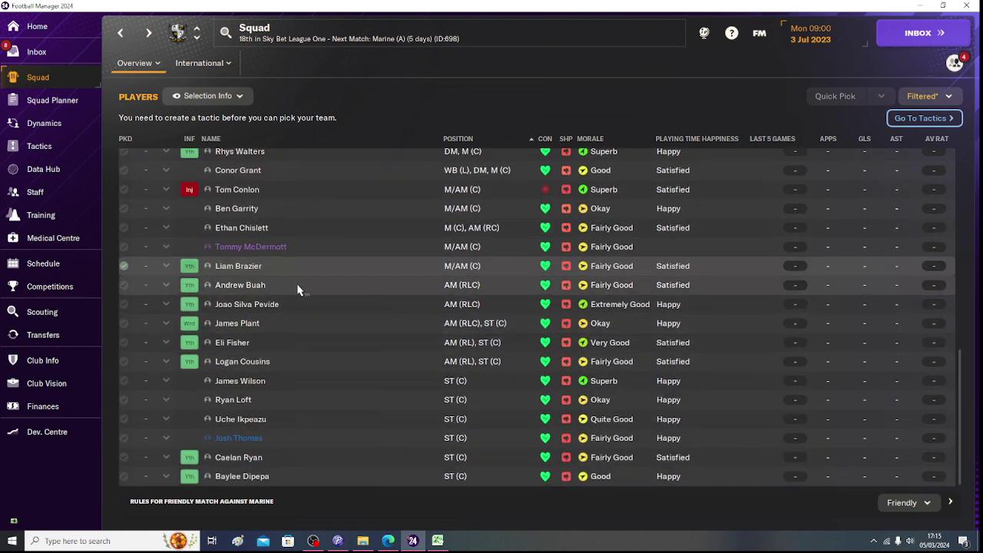
pyautogui.click(249, 287)
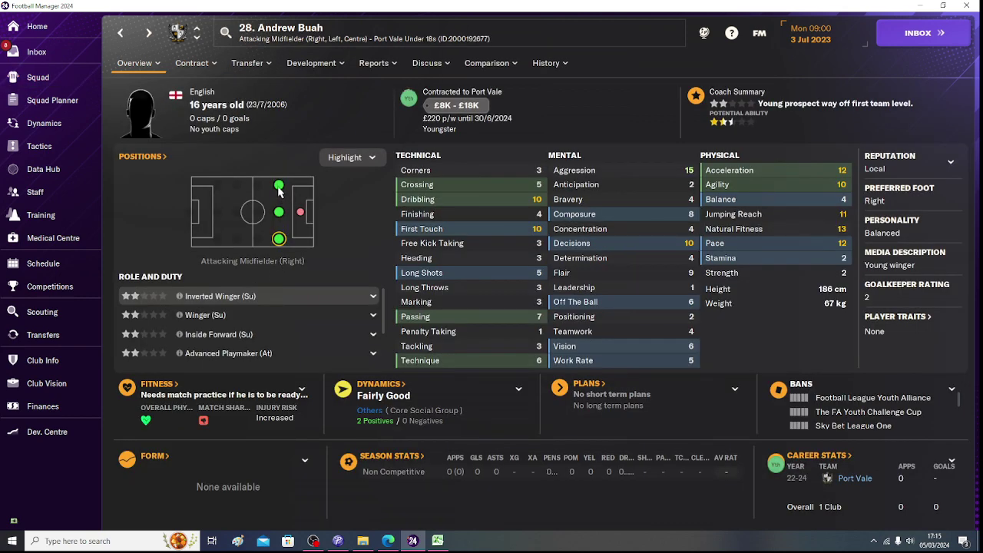
pyautogui.moveTo(278, 209)
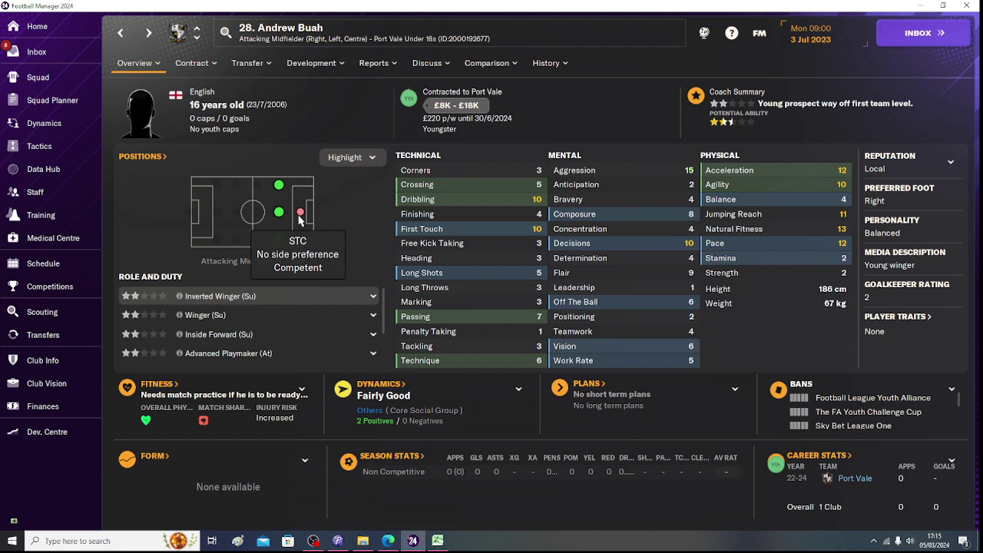
# Switch to the Excel workbook's St sheet and enter the youth player's full name in row 18 under U18 Squad.
pyautogui.click(443, 545)
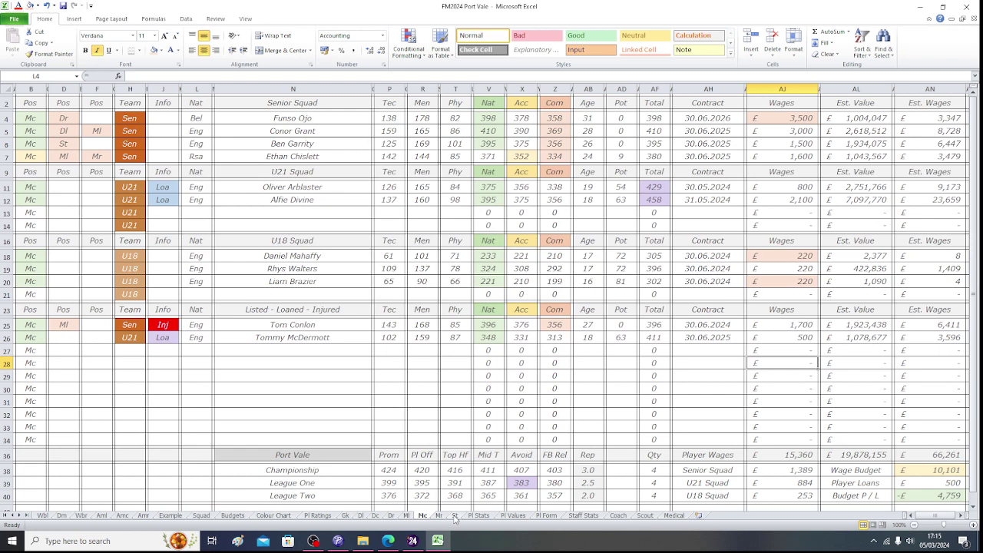
pyautogui.click(454, 517)
pyautogui.click(255, 257)
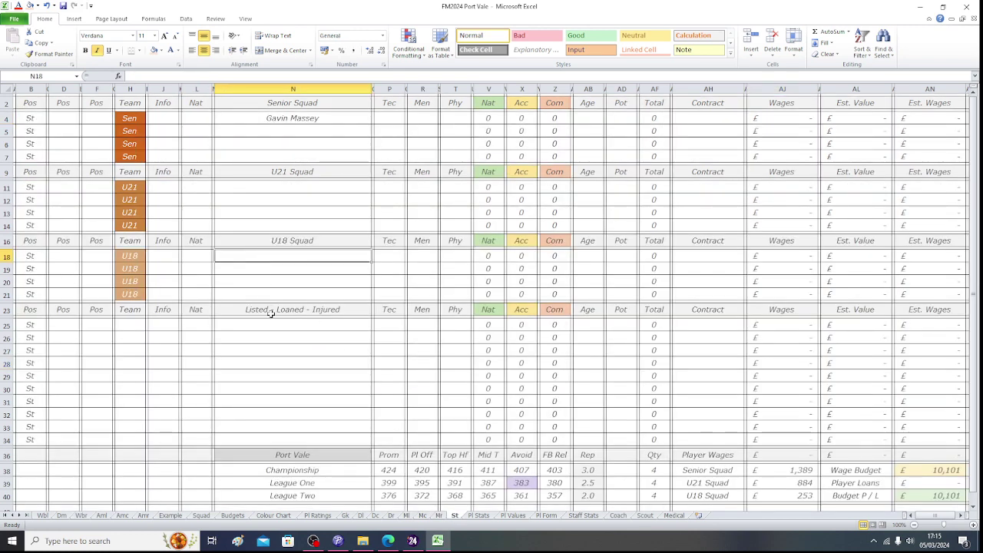
pyautogui.write('Andrew')
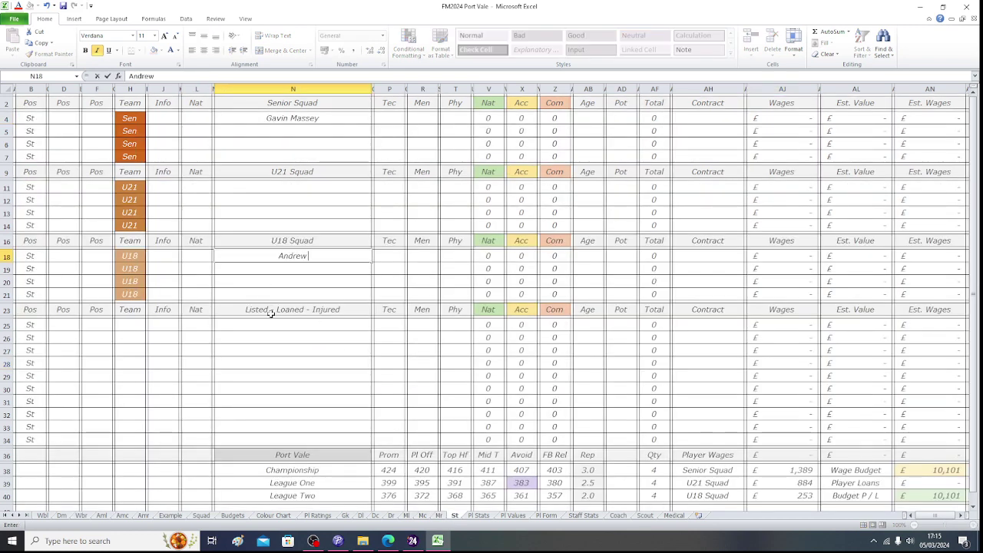
pyautogui.write(' B')
pyautogui.press('BackSpace')
pyautogui.write('Buah')
pyautogui.press('Return')
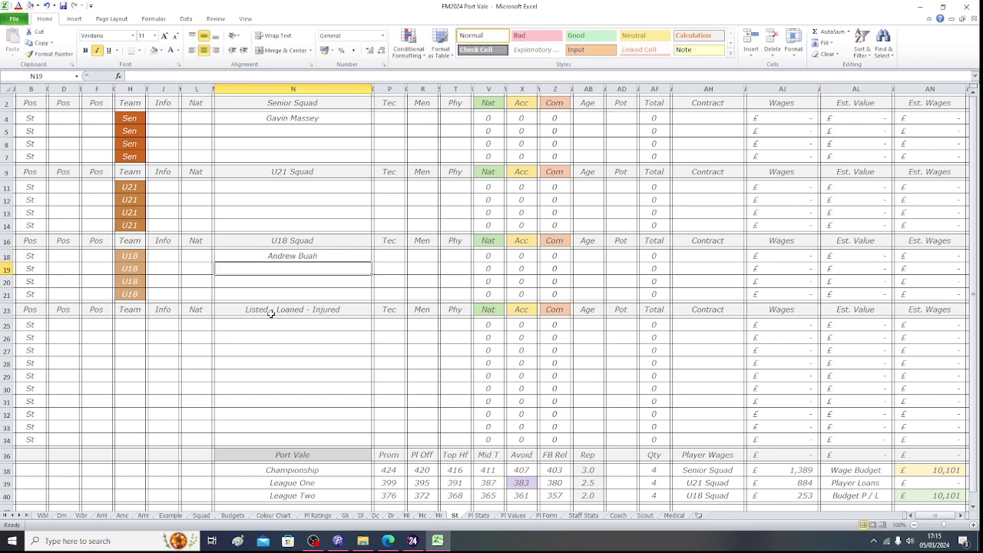
pyautogui.click(32, 101)
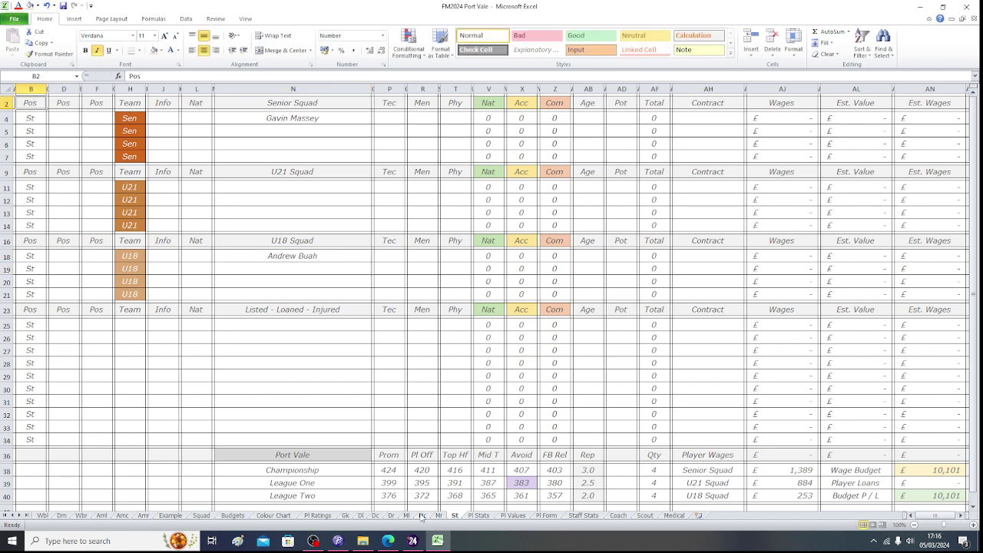
# Return to Football Manager and open the Portuguese youth attacking midfielder's profile from the squad list to check his playable positions.
pyautogui.click(412, 541)
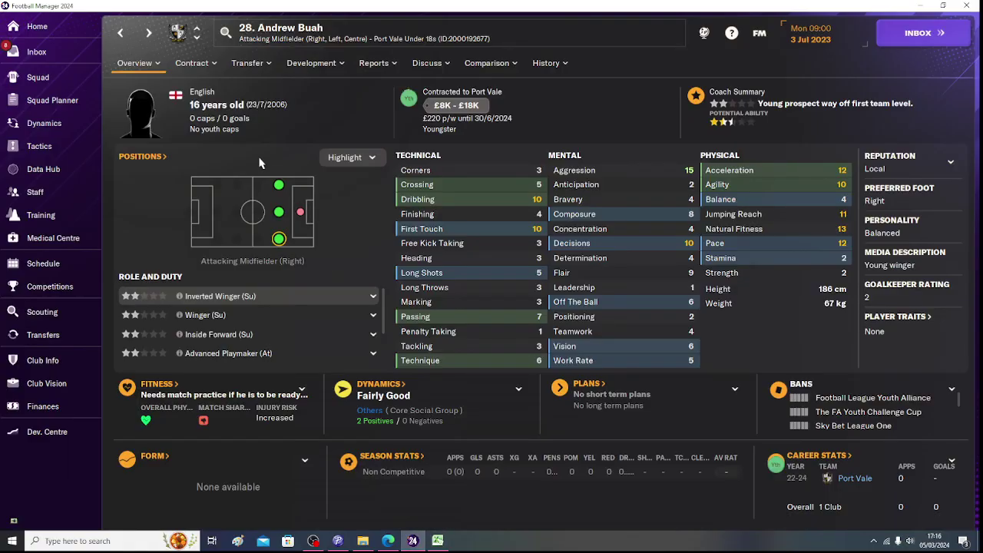
pyautogui.click(120, 39)
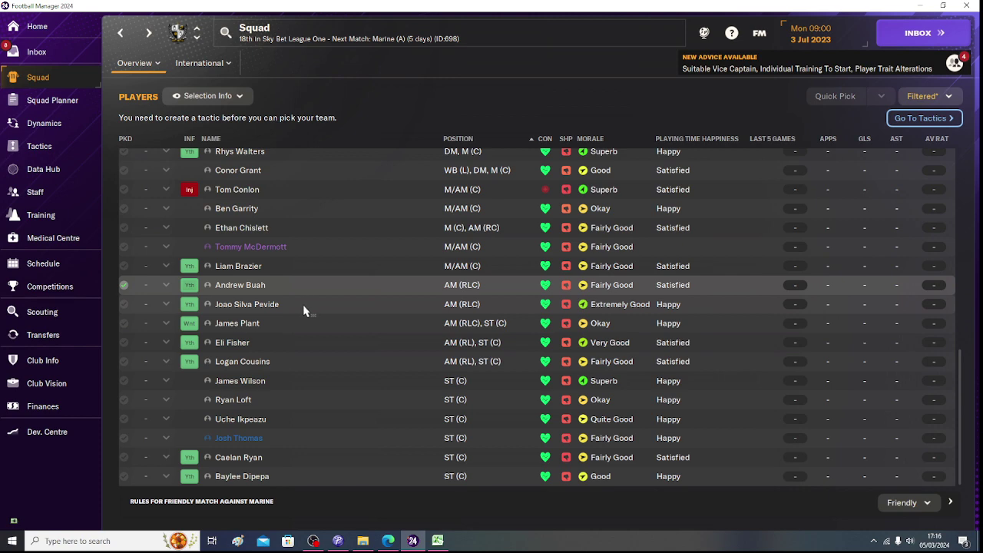
pyautogui.click(247, 304)
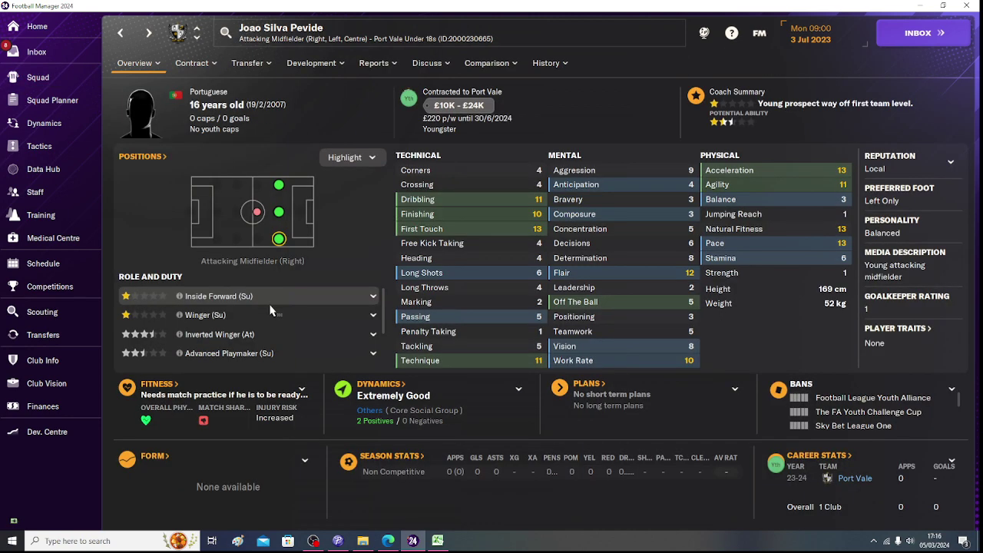
pyautogui.moveTo(280, 242)
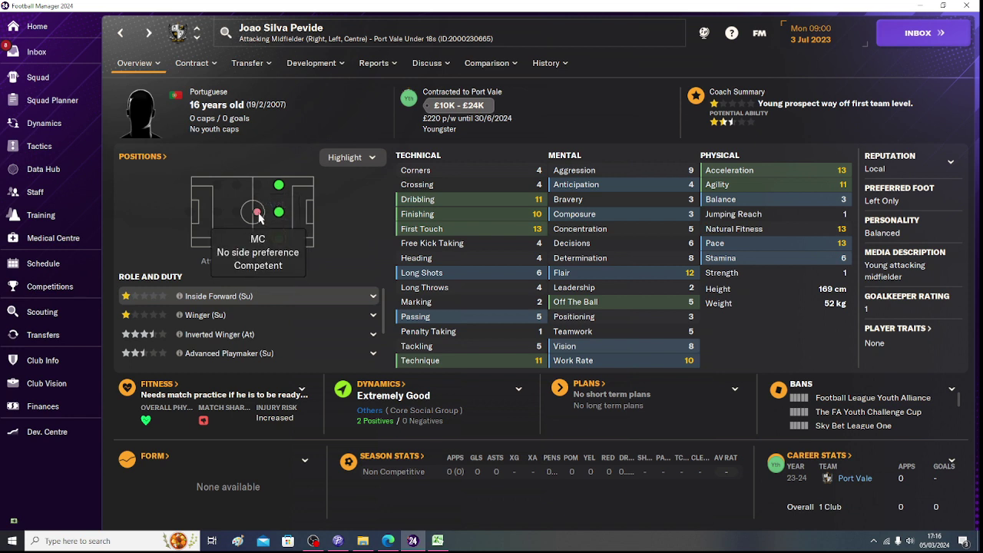
# On the Mc sheet of the Excel workbook, fill the Pos and Com cells in row 21 with light orange.
pyautogui.click(438, 542)
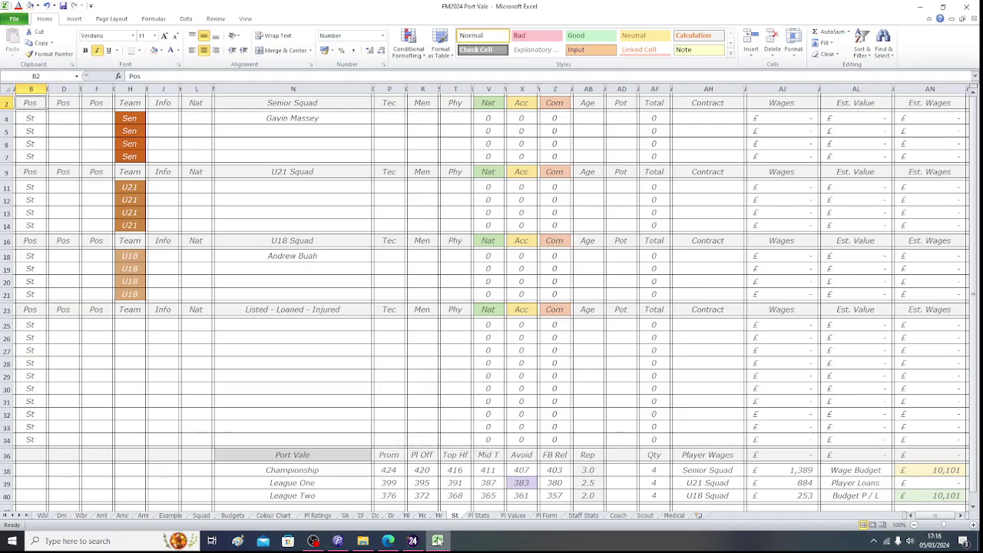
pyautogui.click(423, 517)
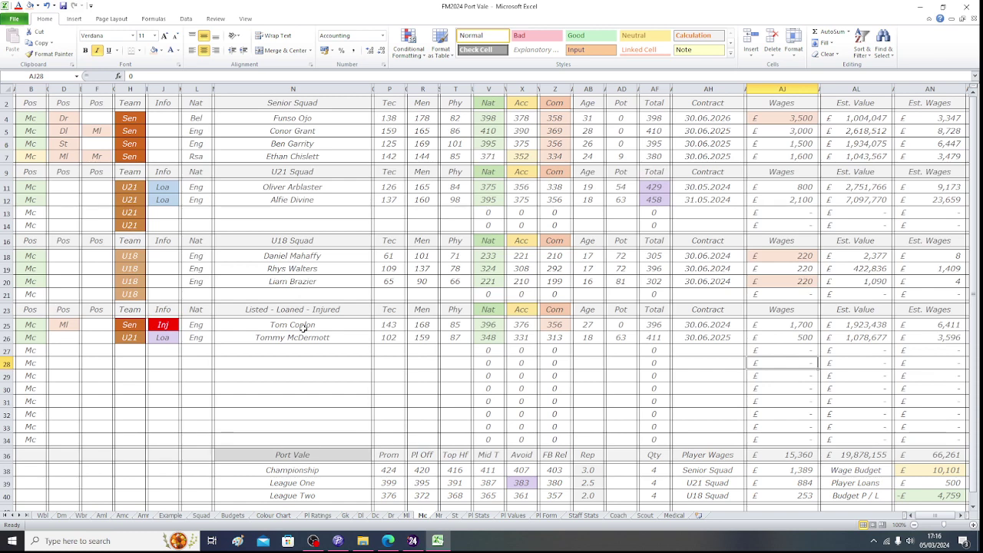
pyautogui.click(36, 294)
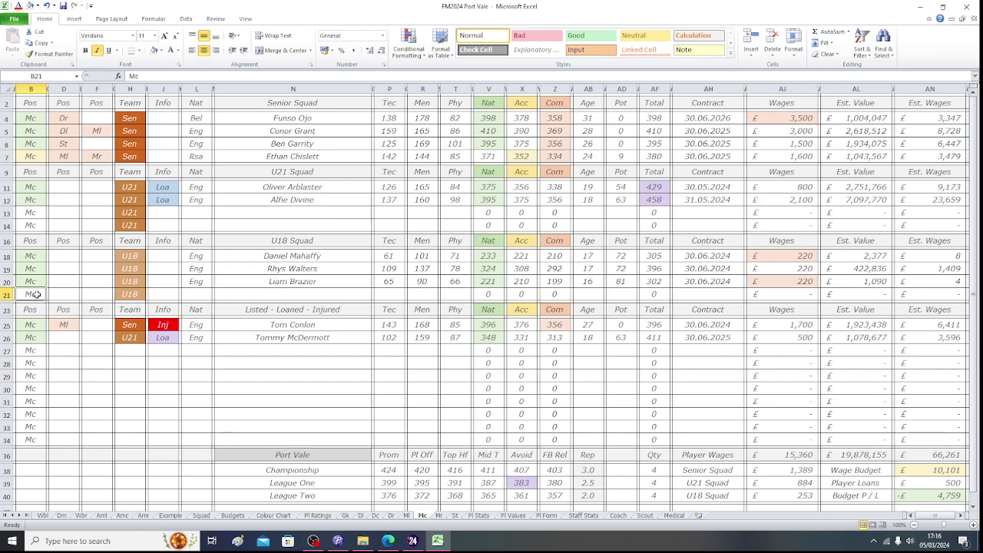
pyautogui.click(162, 50)
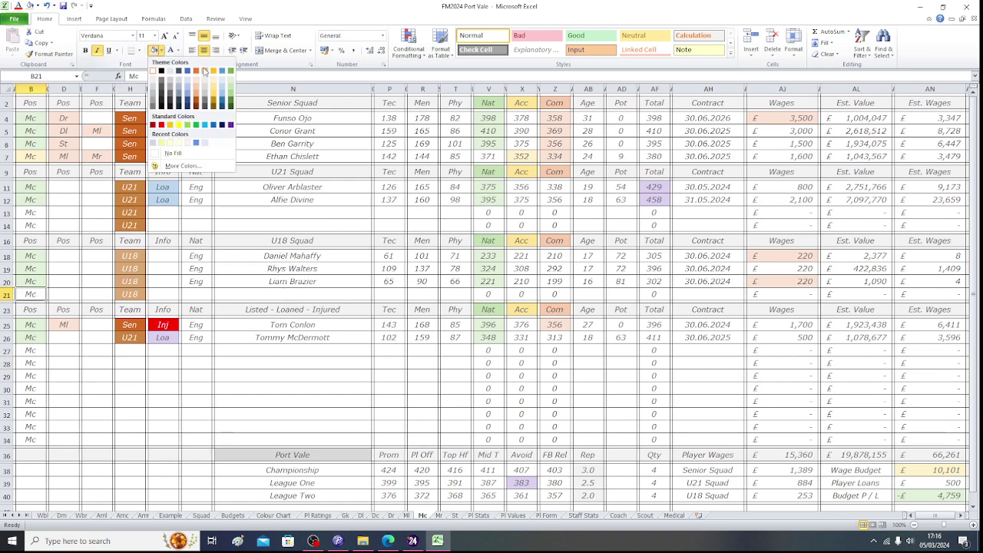
pyautogui.click(197, 78)
pyautogui.press('Right')
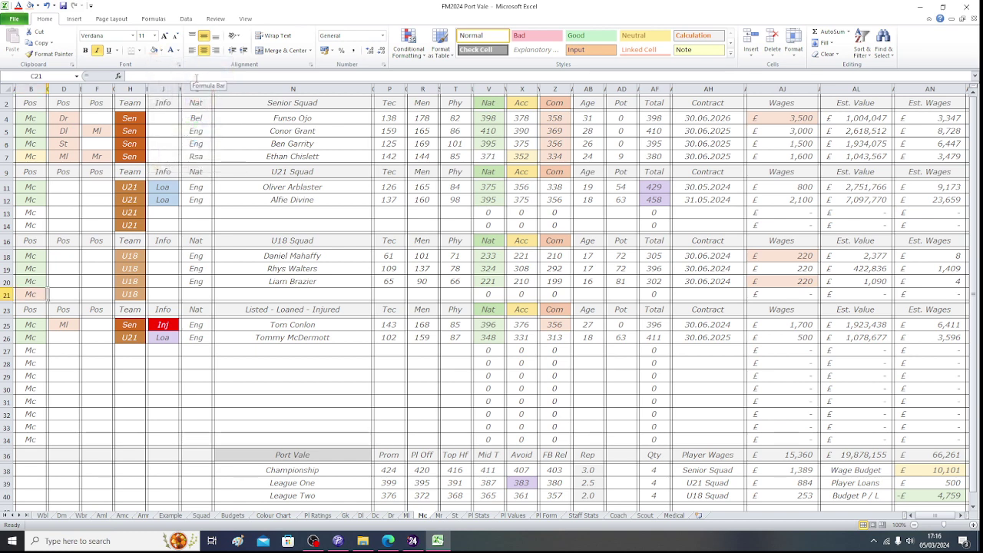
pyautogui.press('Right')
pyautogui.press('Right')
pyautogui.press('Right')
pyautogui.press('Right')
pyautogui.press('Right')
pyautogui.press('Right')
pyautogui.press('Right')
pyautogui.press('Right')
pyautogui.press('Right')
pyautogui.press('Right')
pyautogui.press('Right')
pyautogui.press('Right')
pyautogui.press('Right')
pyautogui.press('Right')
pyautogui.press('Right')
pyautogui.press('Right')
pyautogui.press('Right')
pyautogui.press('Right')
pyautogui.press('Right')
pyautogui.press('Right')
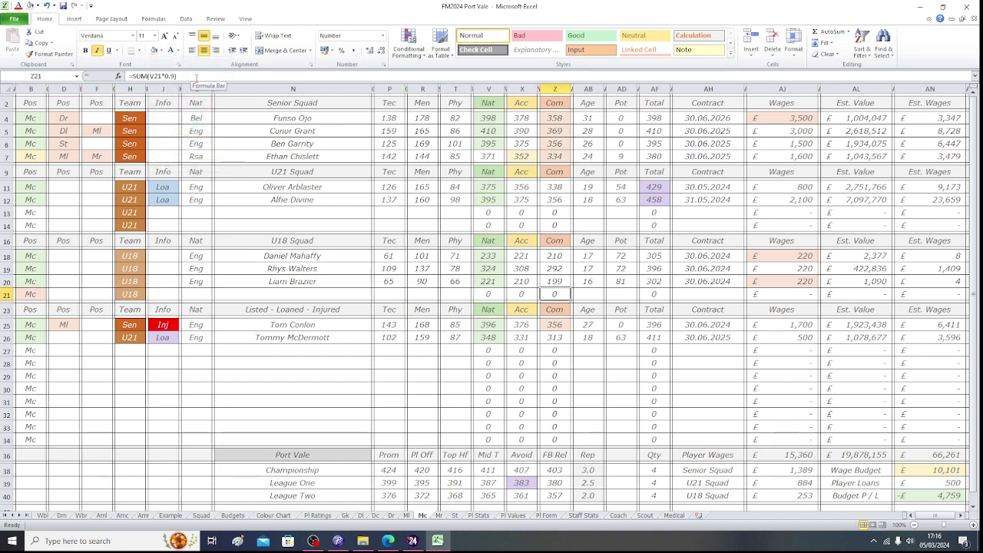
pyautogui.click(154, 50)
# Enter the Portuguese youth player's full name from his Football Manager profile in row 21 and set his nationality to Por.
pyautogui.click(285, 295)
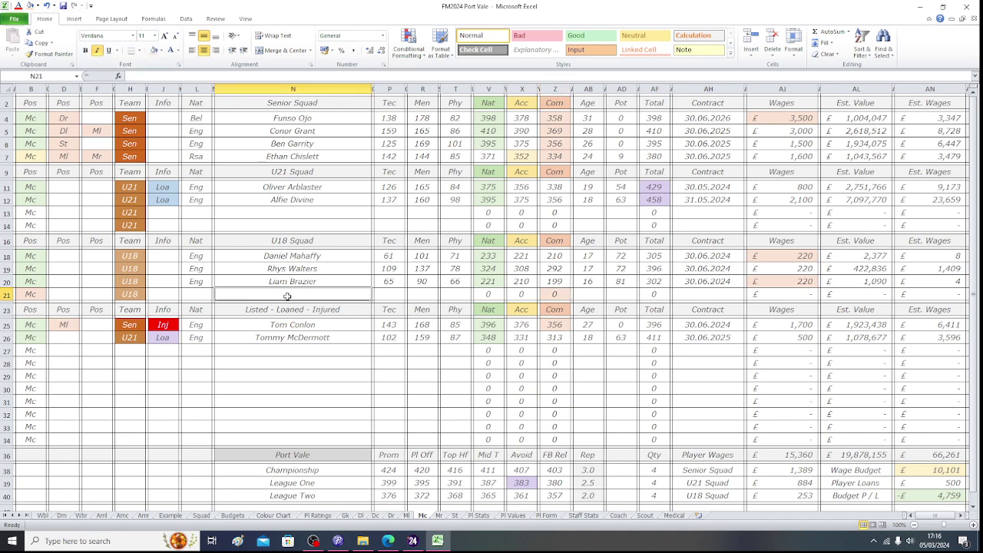
pyautogui.click(412, 541)
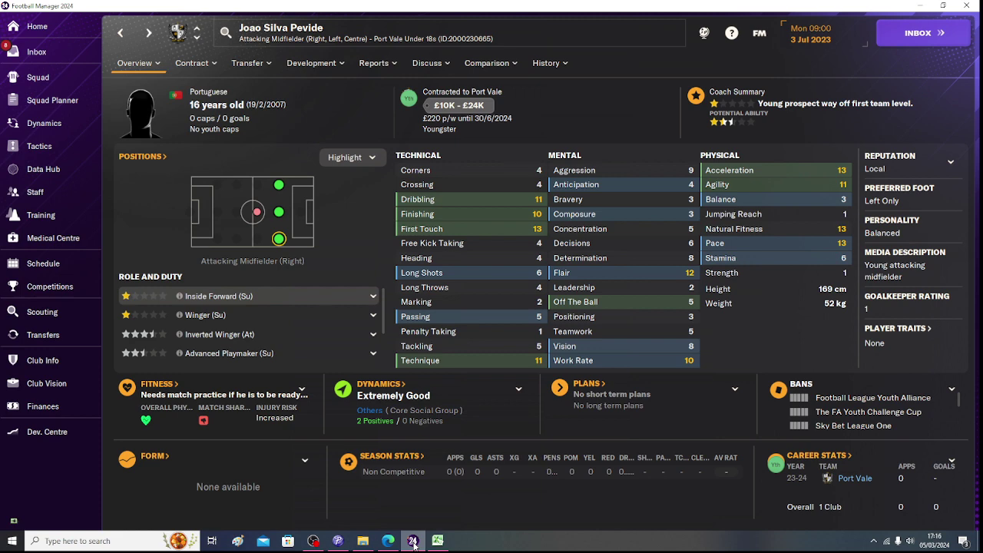
pyautogui.click(412, 541)
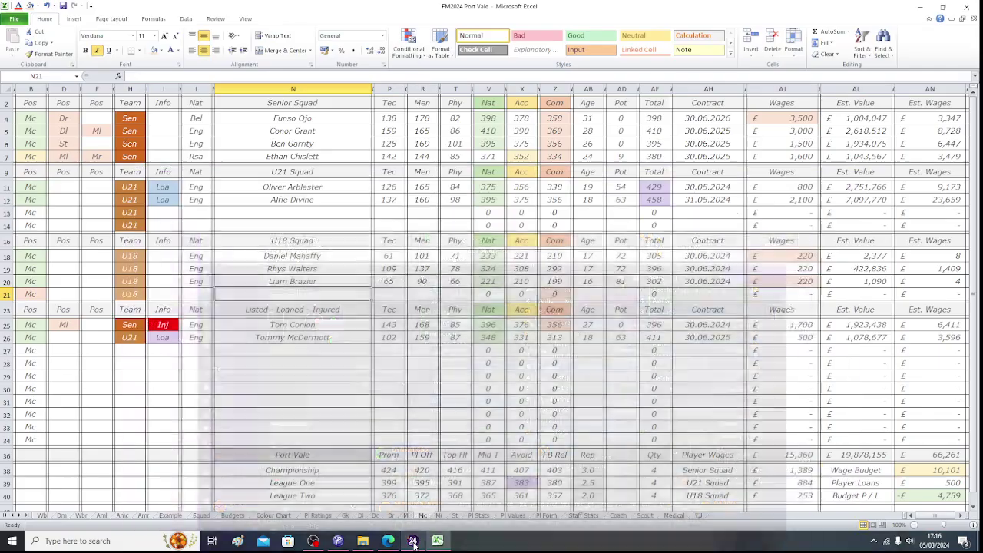
pyautogui.write('Joao')
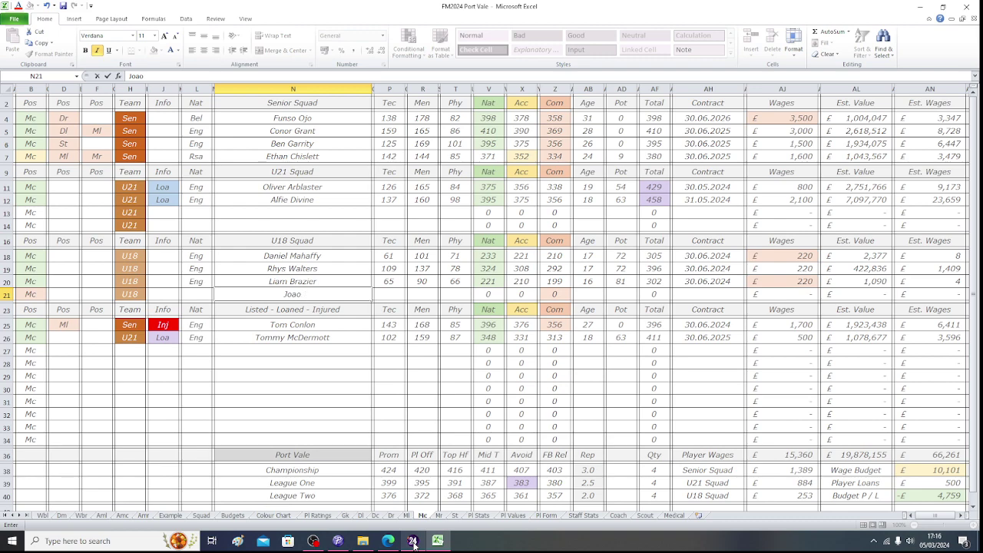
pyautogui.click(412, 541)
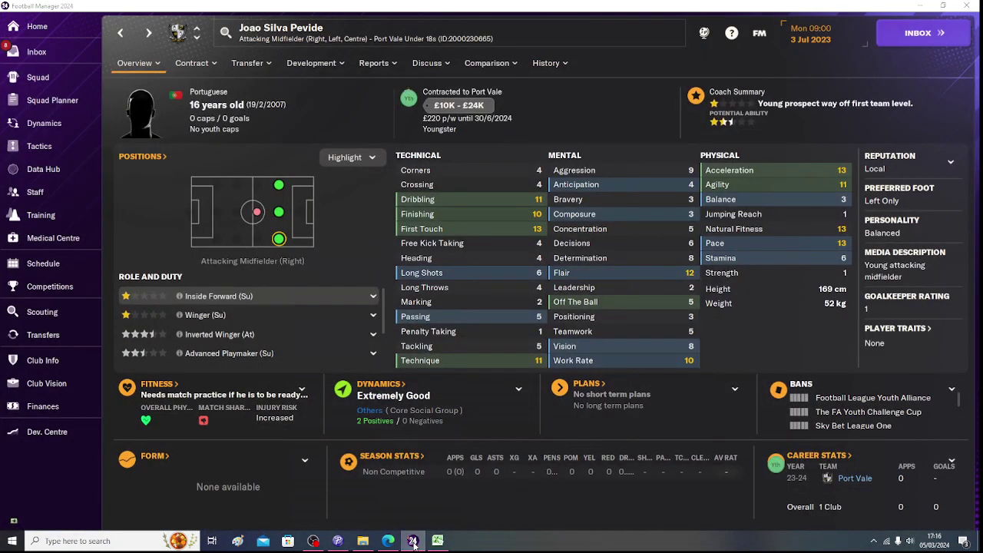
pyautogui.click(412, 541)
pyautogui.write('Silva')
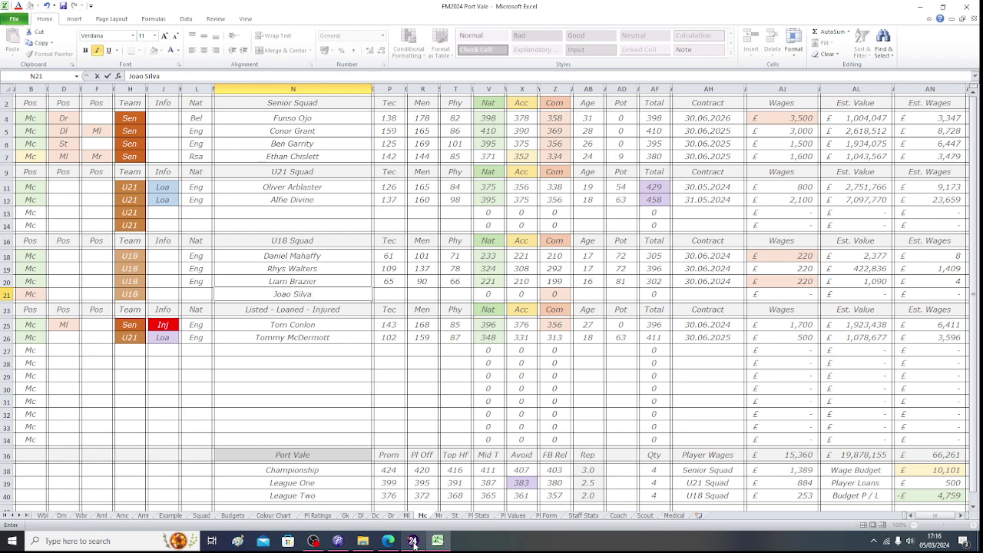
pyautogui.click(413, 541)
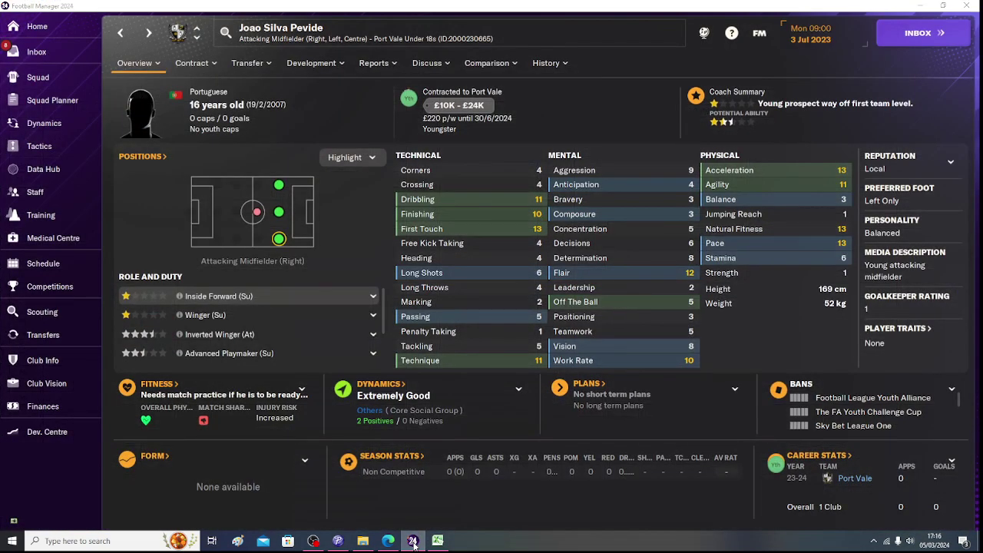
pyautogui.click(412, 541)
pyautogui.write('Pevide')
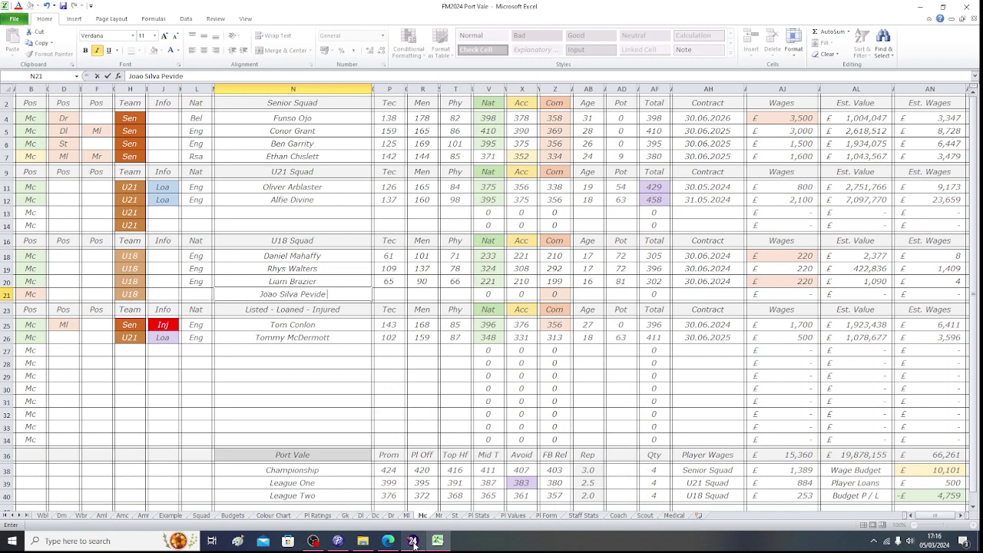
pyautogui.press('Left')
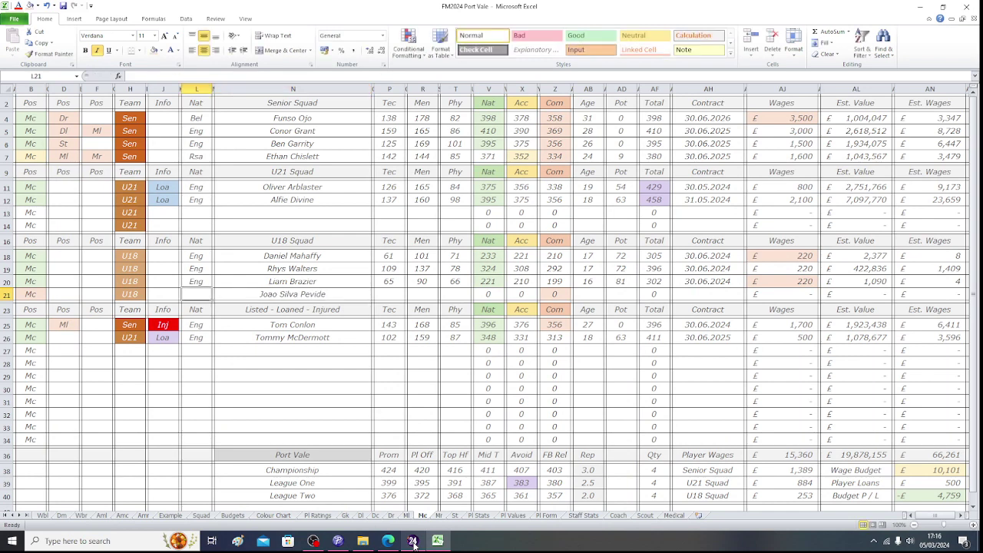
pyautogui.write('Por')
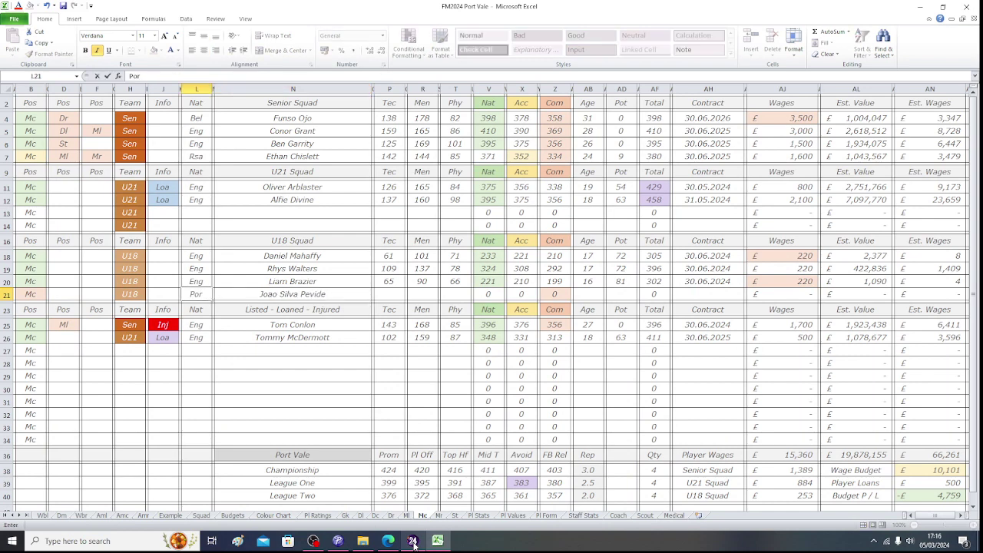
# Check the player's age and potential in Football Manager, and enter Age 16 and Pot 81 in row 21.
pyautogui.press('Right')
pyautogui.press('Right')
pyautogui.press('Right')
pyautogui.press('Right')
pyautogui.press('Right')
pyautogui.press('Right')
pyautogui.press('Right')
pyautogui.press('Right')
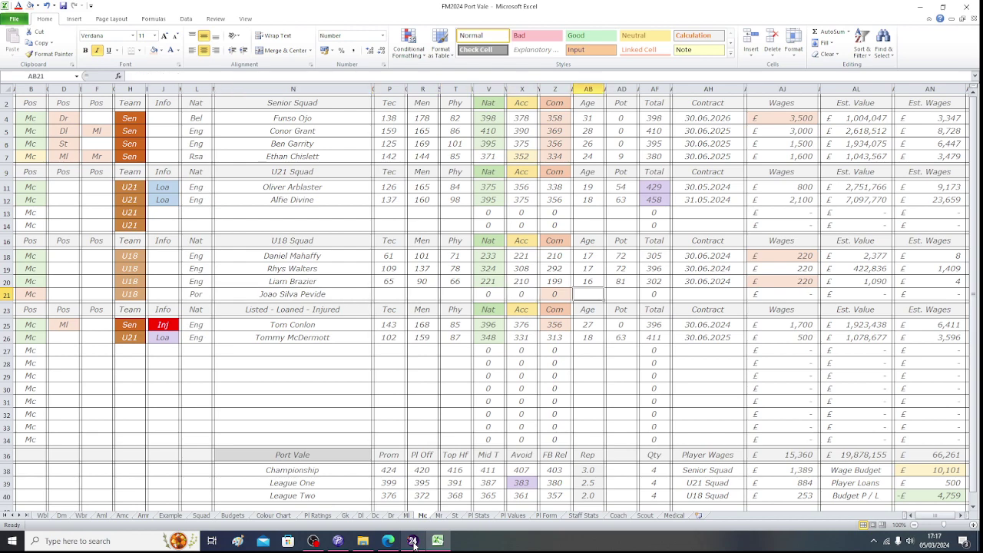
pyautogui.click(414, 541)
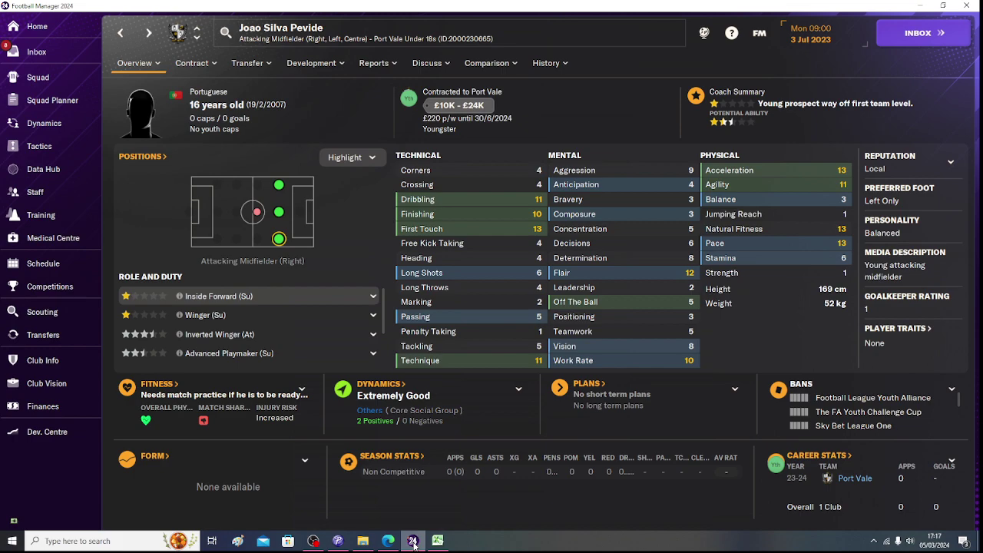
pyautogui.click(413, 542)
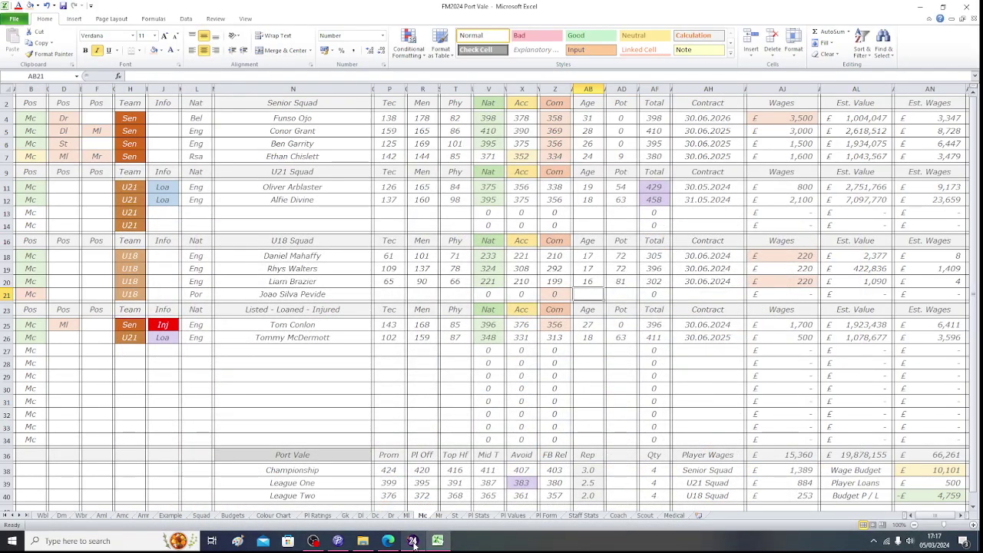
pyautogui.write('16')
pyautogui.press('Right')
pyautogui.write('8')
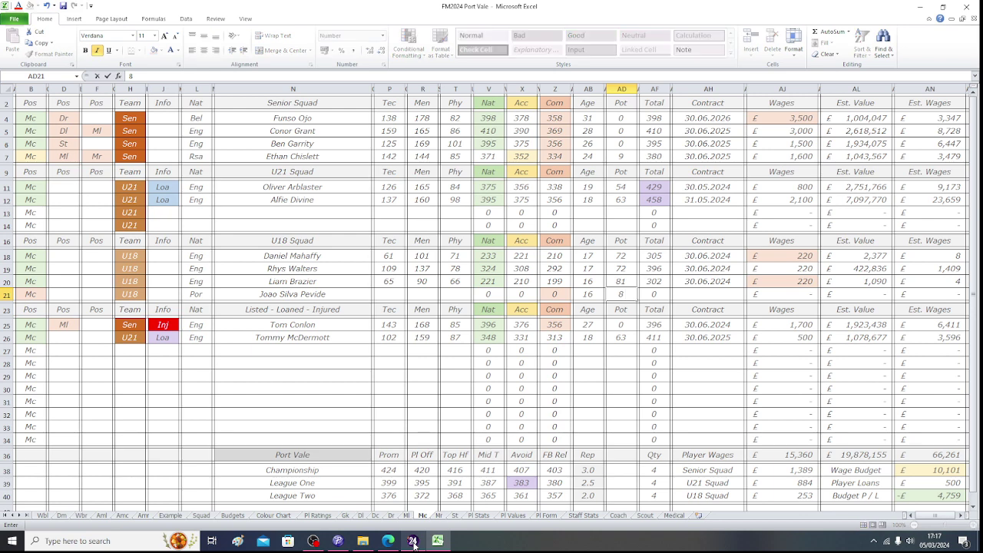
pyautogui.write('1')
pyautogui.press('Right')
pyautogui.press('Right')
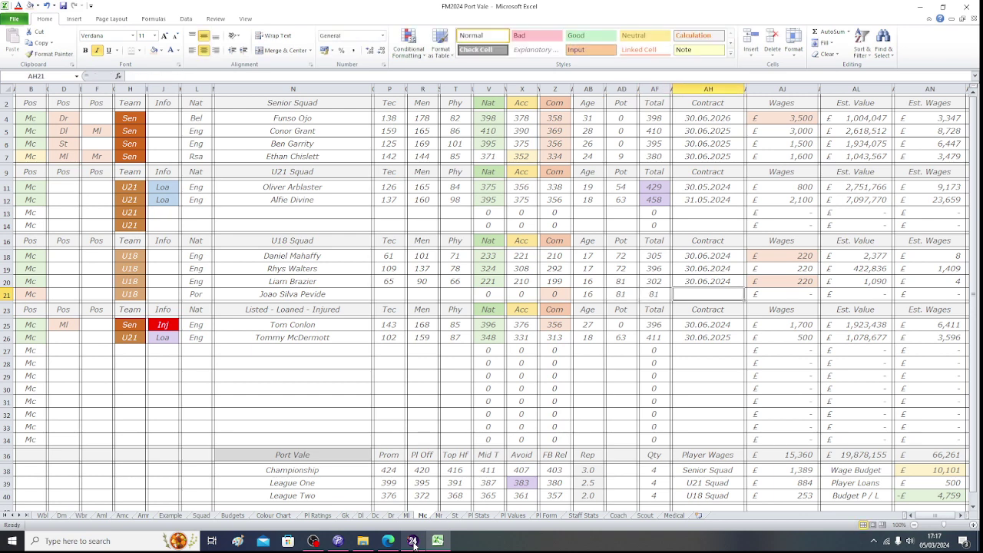
# Enter Contract 30.06.2024 and Wages 220 for the Portuguese youth player in row 21 of the Mc sheet.
pyautogui.write('30.06.')
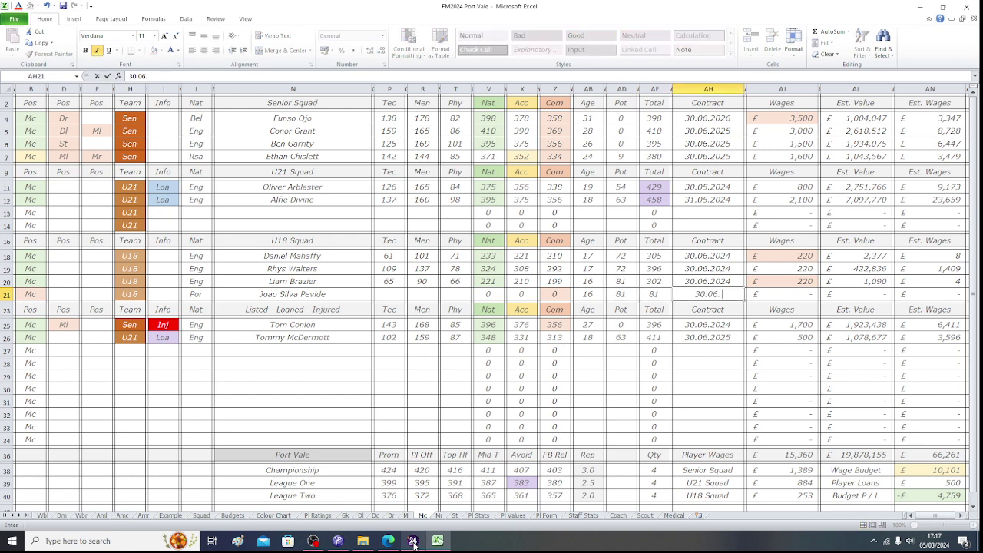
pyautogui.write('2024')
pyautogui.press('Right')
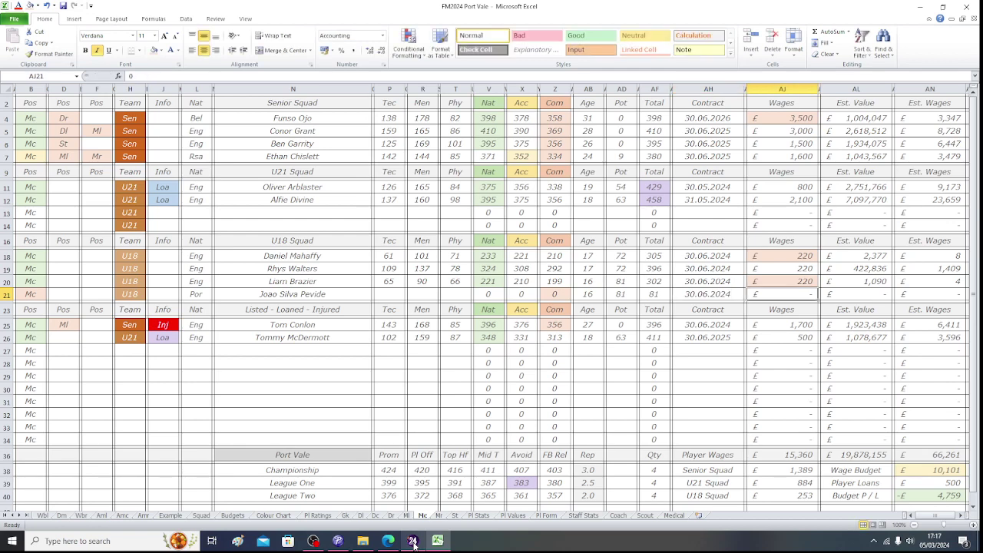
pyautogui.write('220')
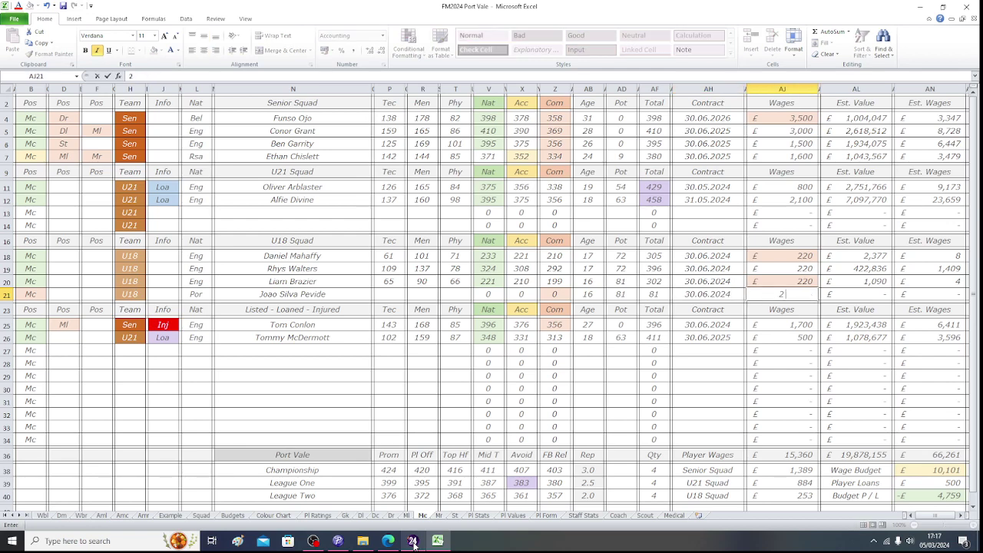
# Check the player's technical attributes in Football Manager and enter Tec 84 in row 21 of the Excel sheet.
pyautogui.press('Left')
pyautogui.press('Left')
pyautogui.press('Left')
pyautogui.press('Left')
pyautogui.press('Left')
pyautogui.press('Left')
pyautogui.press('Left')
pyautogui.press('Left')
pyautogui.press('Left')
pyautogui.press('Left')
pyautogui.press('Left')
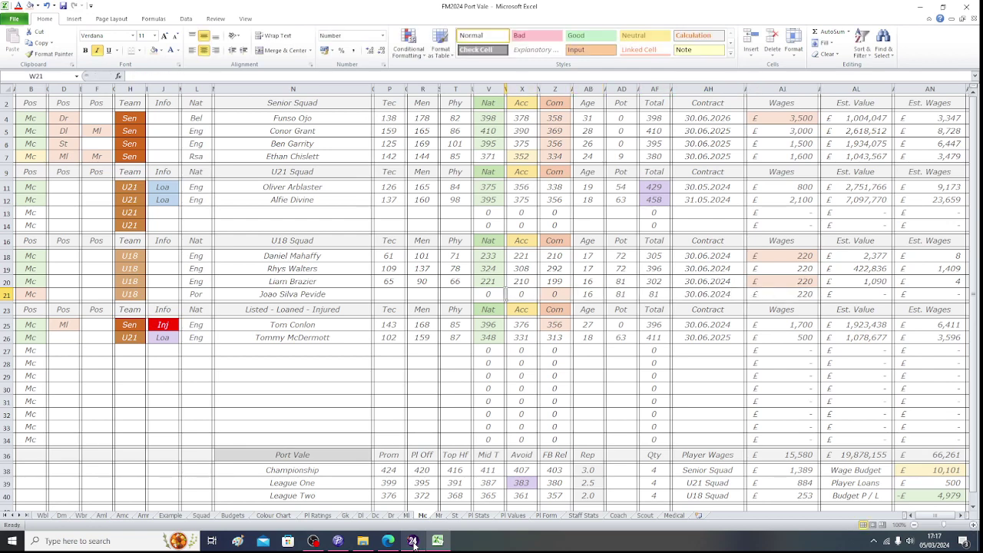
pyautogui.click(414, 545)
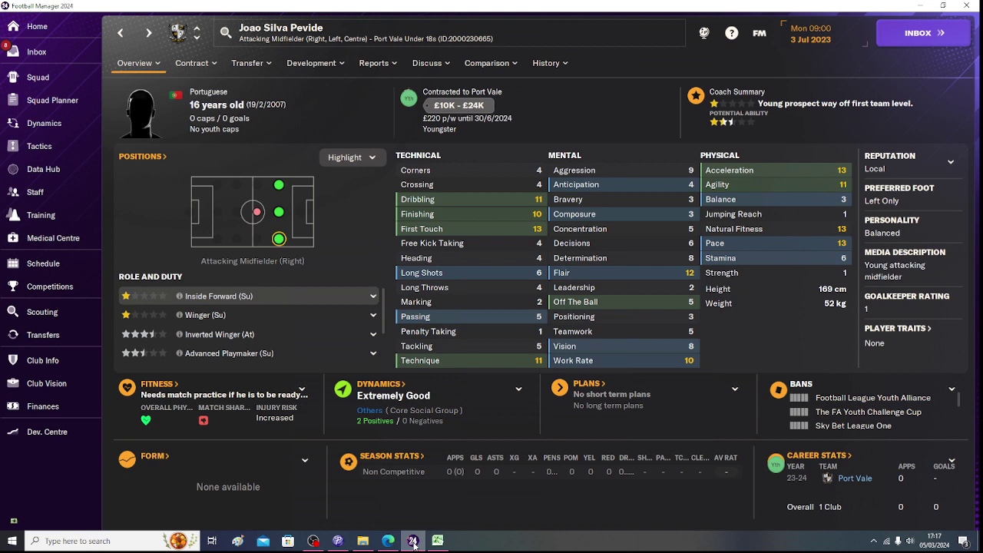
pyautogui.click(415, 542)
pyautogui.write('84')
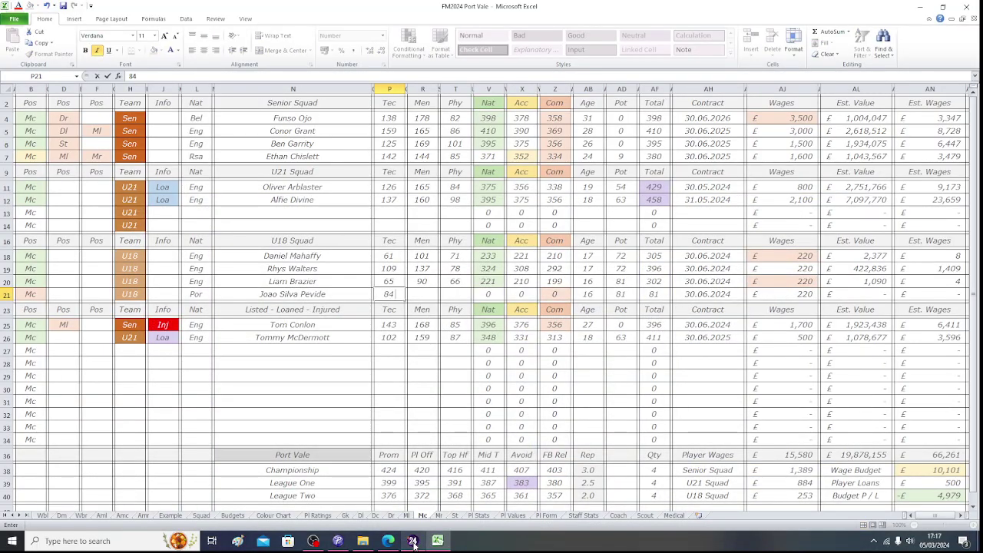
pyautogui.press('Tab')
# Check the player's mental and physical attributes in Football Manager, and enter Men 83 and Phy 61 in row 21.
pyautogui.click(414, 542)
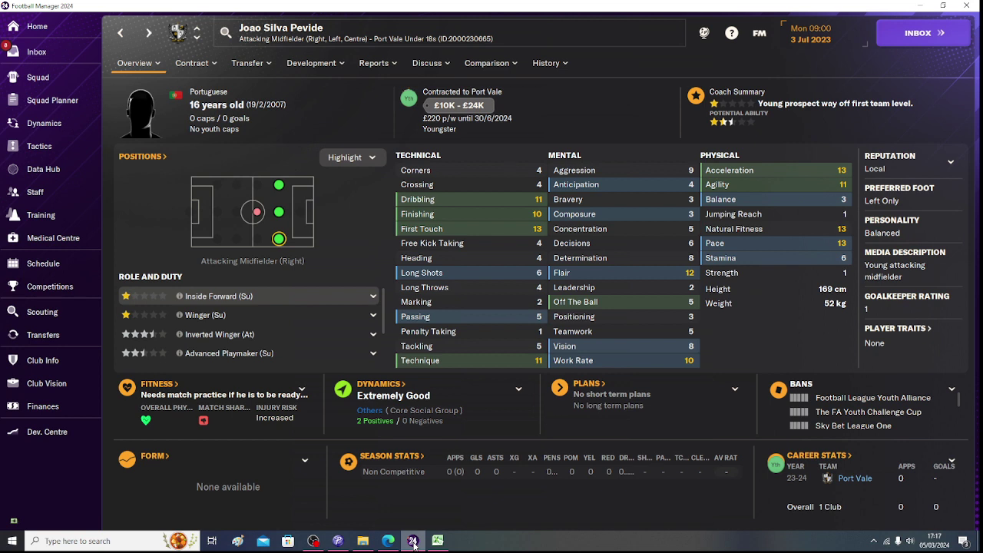
pyautogui.click(413, 543)
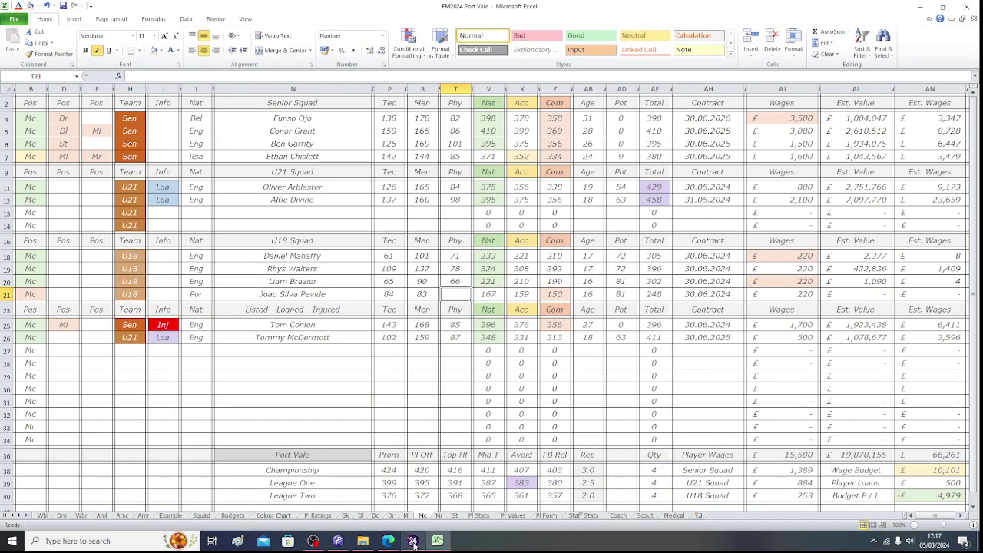
pyautogui.click(413, 542)
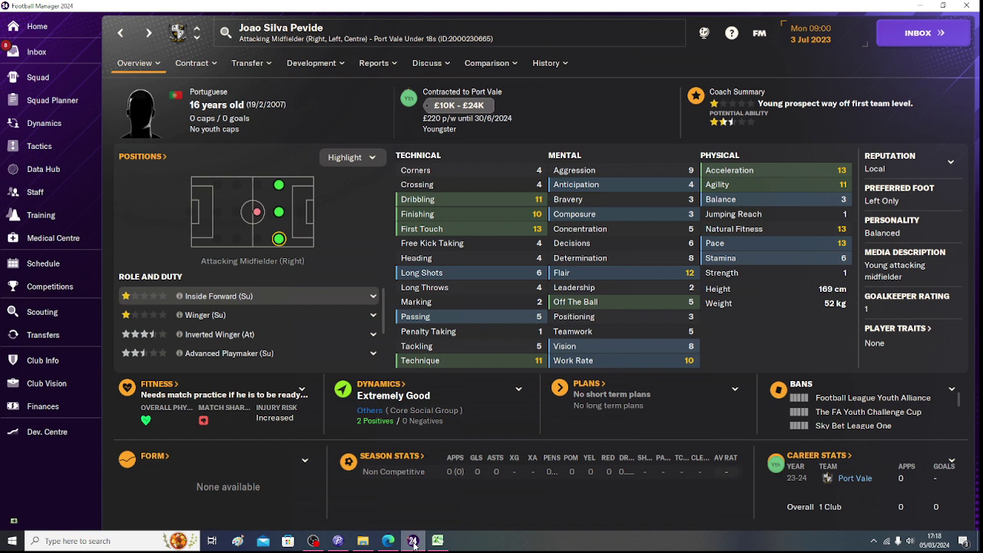
pyautogui.click(413, 544)
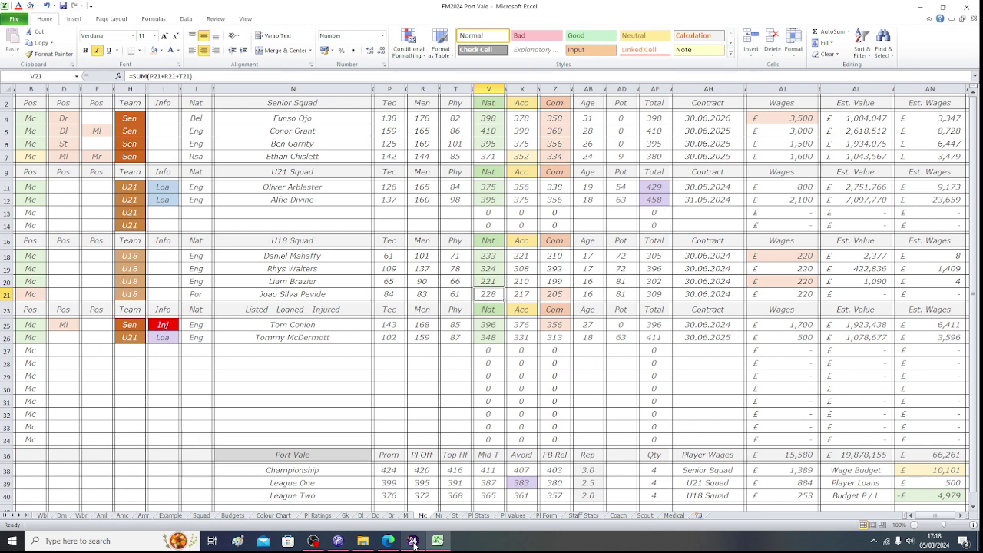
# Look up the player's value for the 226 / 228 rating on the Pl Values sheet and enter Est. Value 1746 in row 21 of Mc.
pyautogui.press('Right')
pyautogui.press('Right')
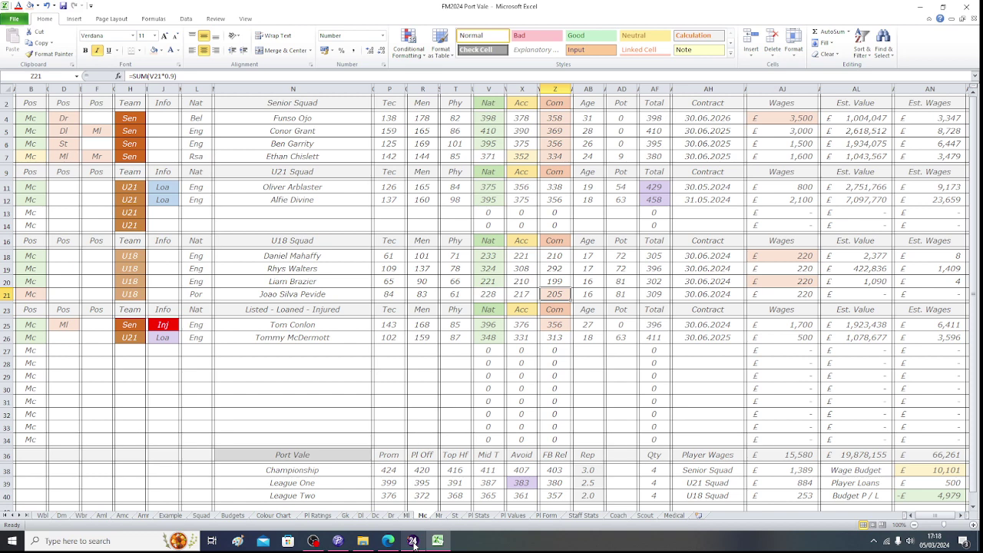
pyautogui.press('Right')
pyautogui.press('Right')
pyautogui.press('Right')
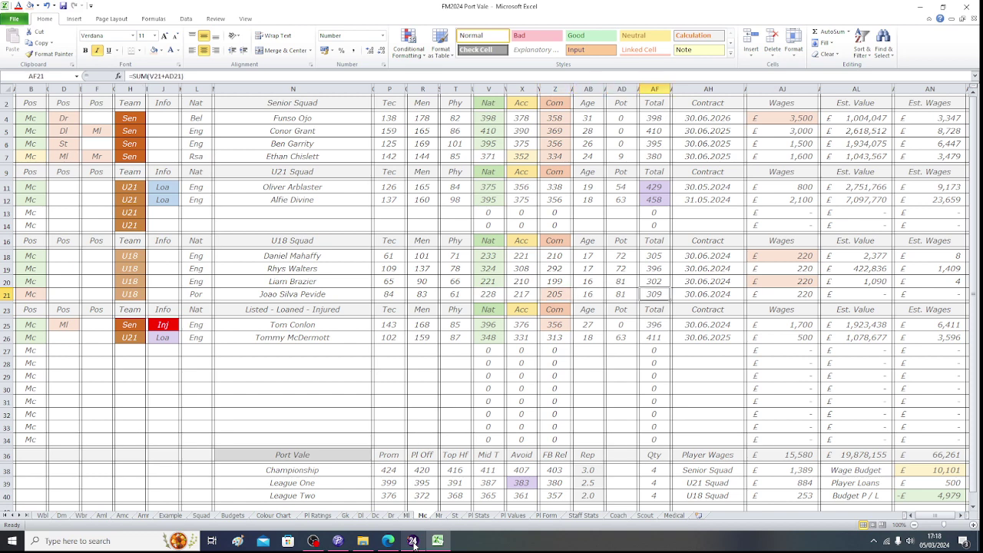
pyautogui.press('Right')
pyautogui.press('Right')
pyautogui.press('Right')
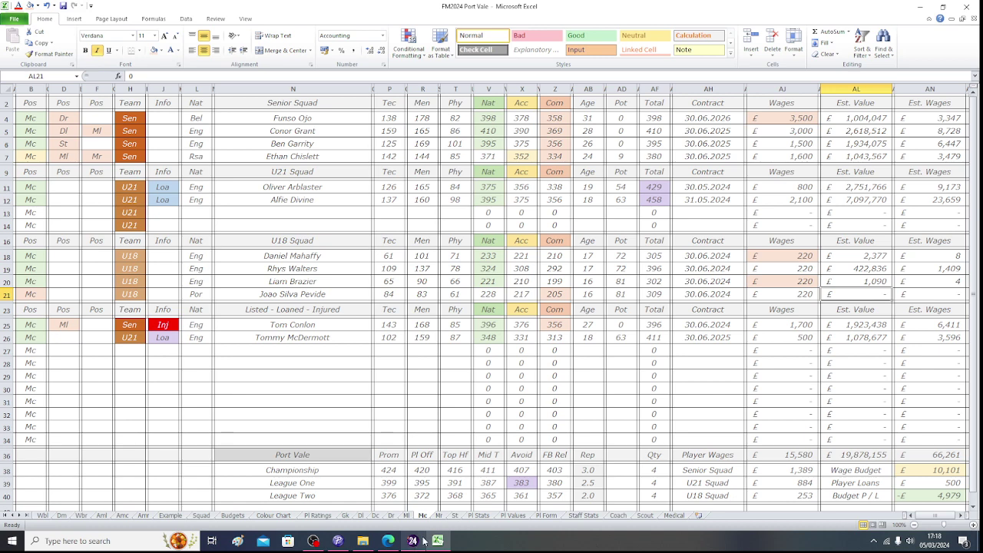
pyautogui.click(509, 517)
pyautogui.press('Left')
pyautogui.press('Left')
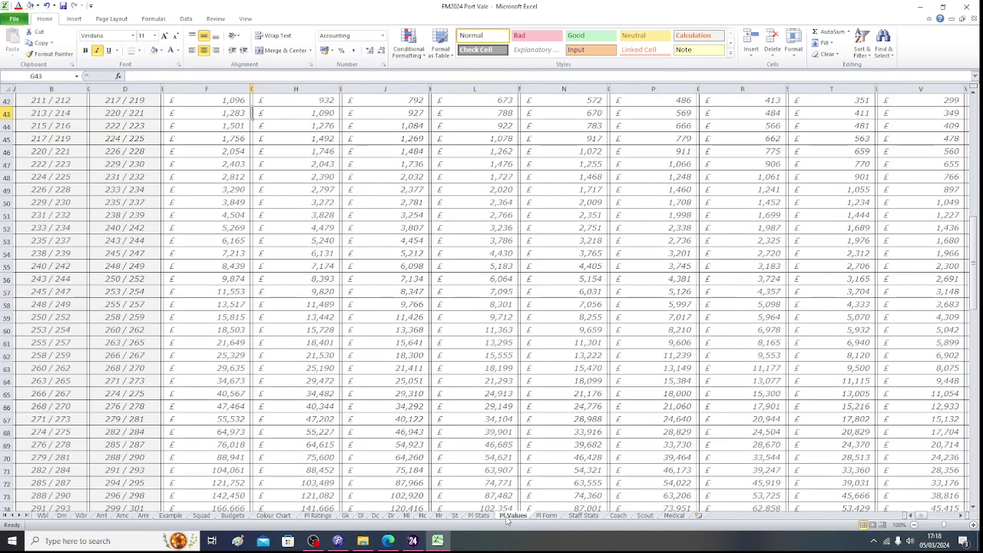
pyautogui.press('Down')
pyautogui.press('Down')
pyautogui.press('Down')
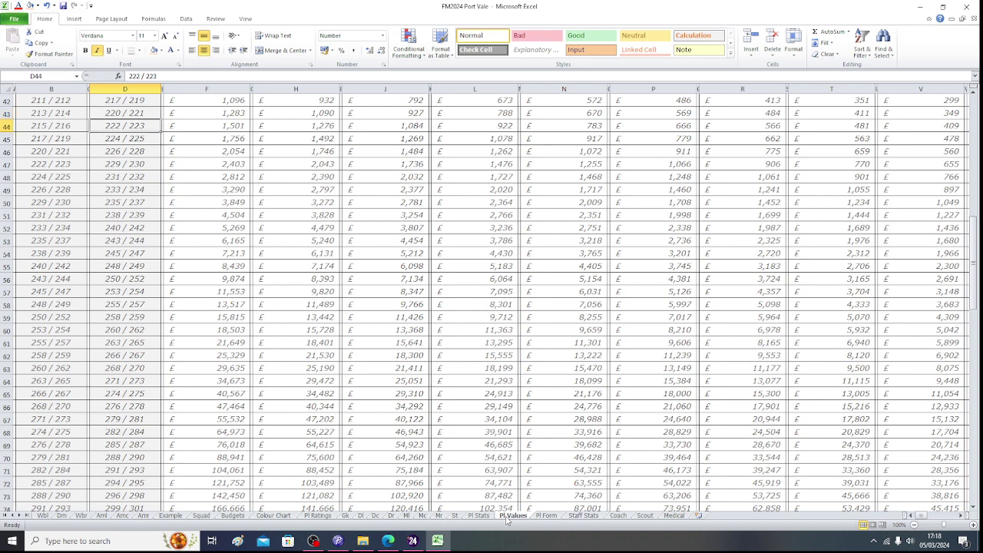
pyautogui.press('Right')
pyautogui.press('Right')
pyautogui.press('Right')
pyautogui.press('Right')
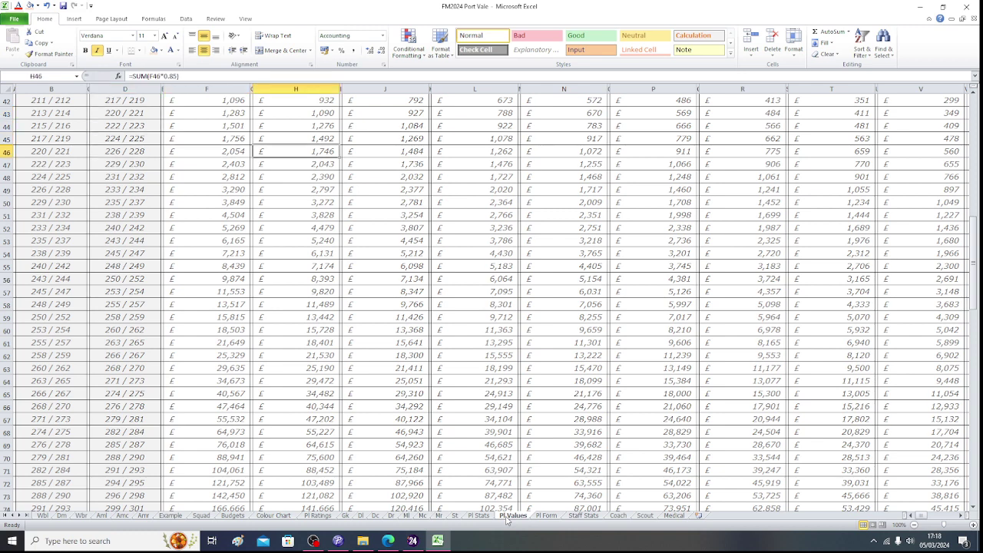
pyautogui.click(421, 516)
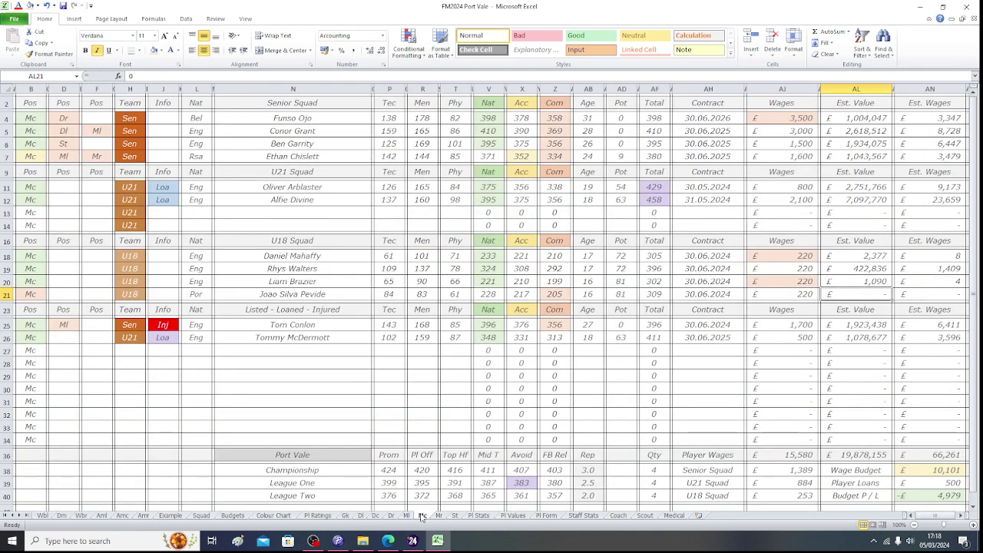
pyautogui.write('1746')
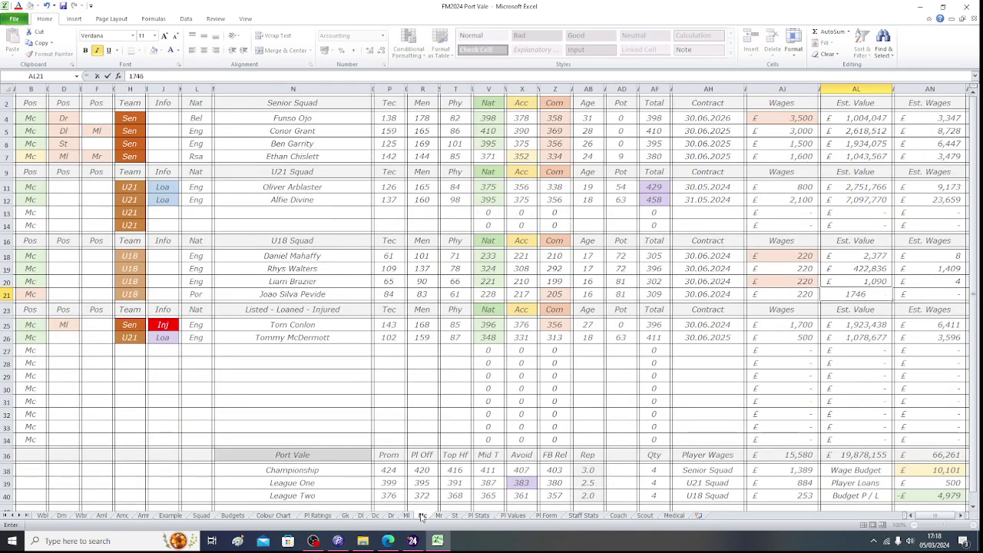
pyautogui.press('Return')
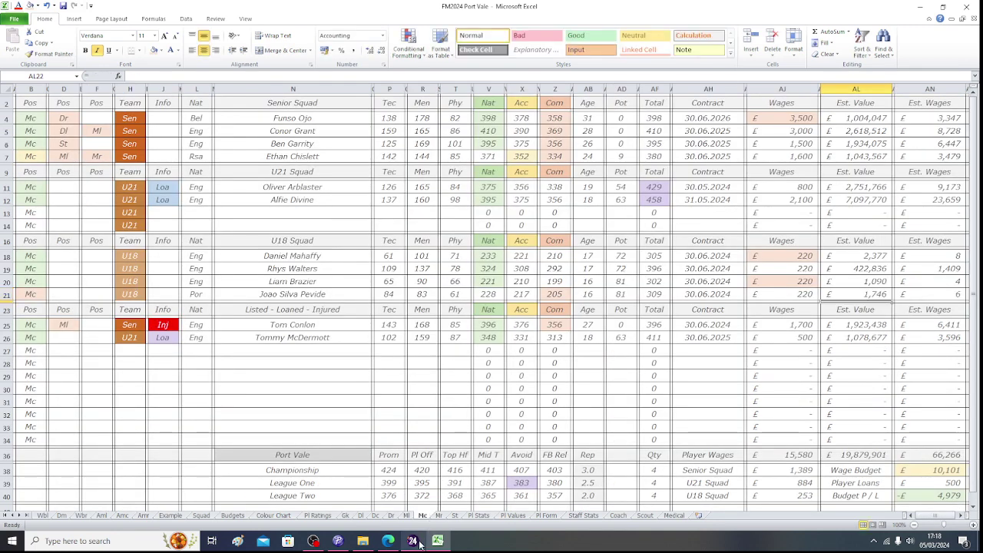
# Return to Football Manager and check the profiles of the three players listed as both attacking midfielders and strikers for their playable positions.
pyautogui.click(413, 541)
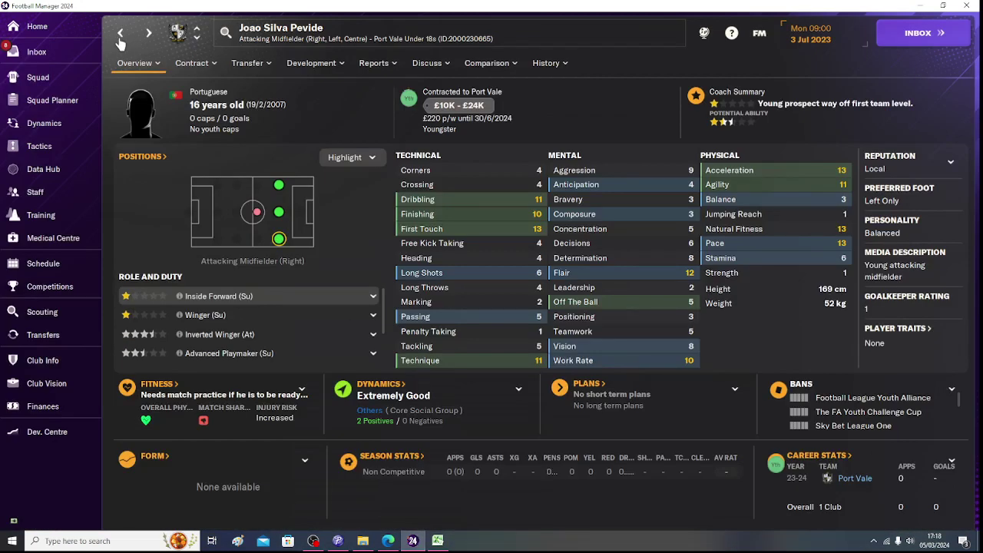
pyautogui.click(120, 35)
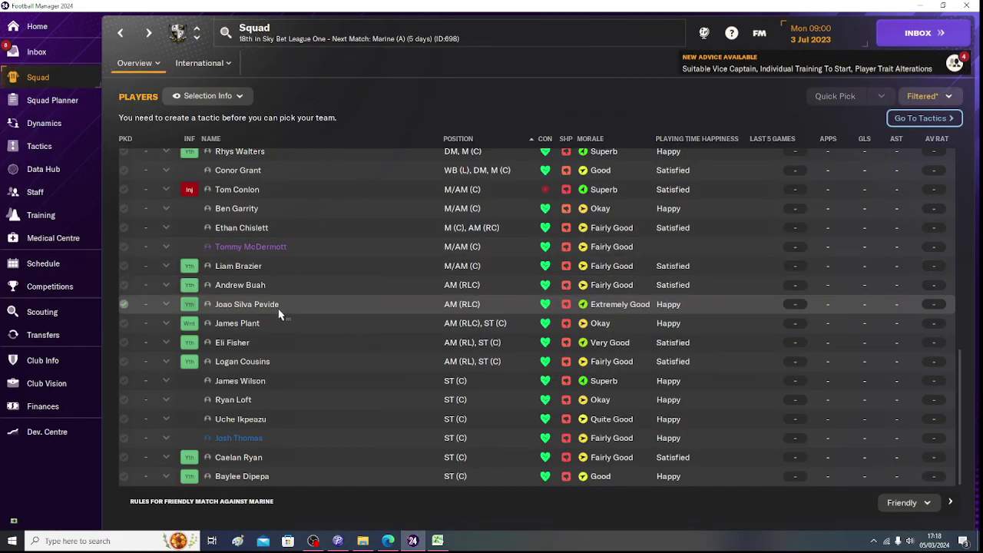
pyautogui.click(240, 324)
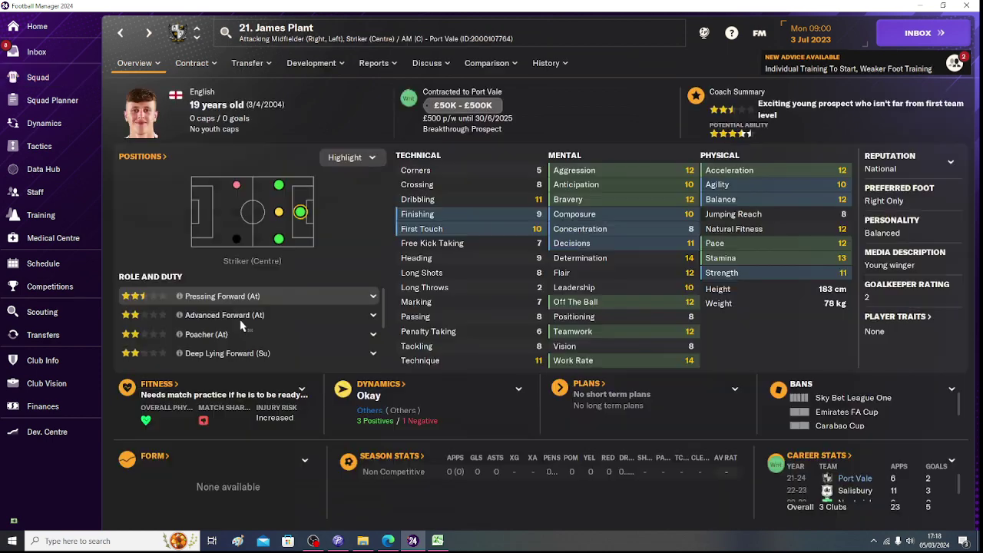
pyautogui.click(119, 34)
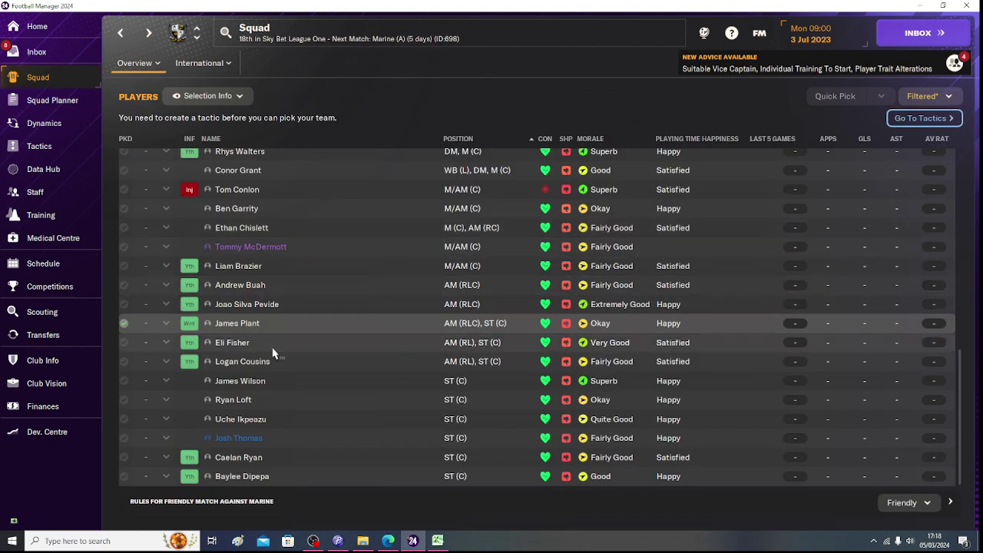
pyautogui.click(236, 348)
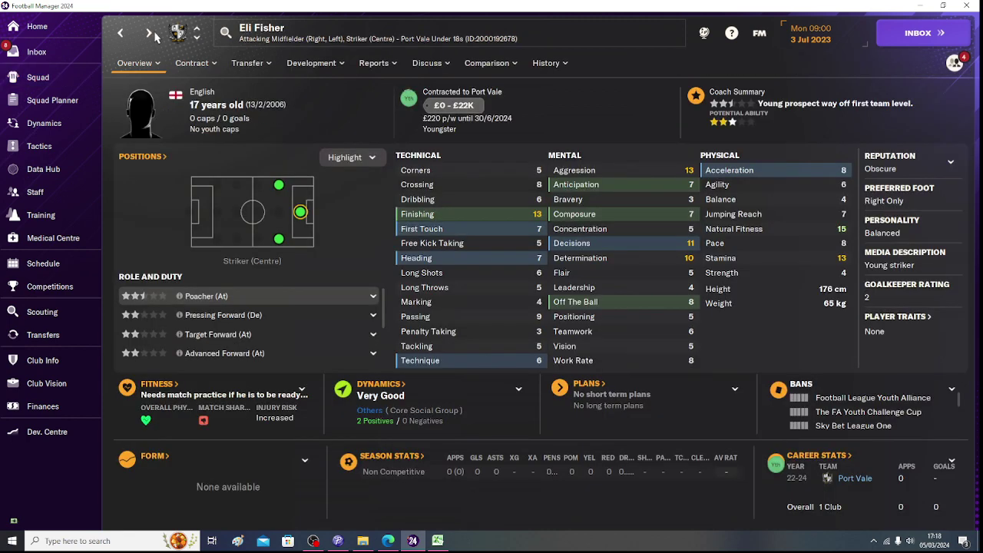
pyautogui.click(119, 33)
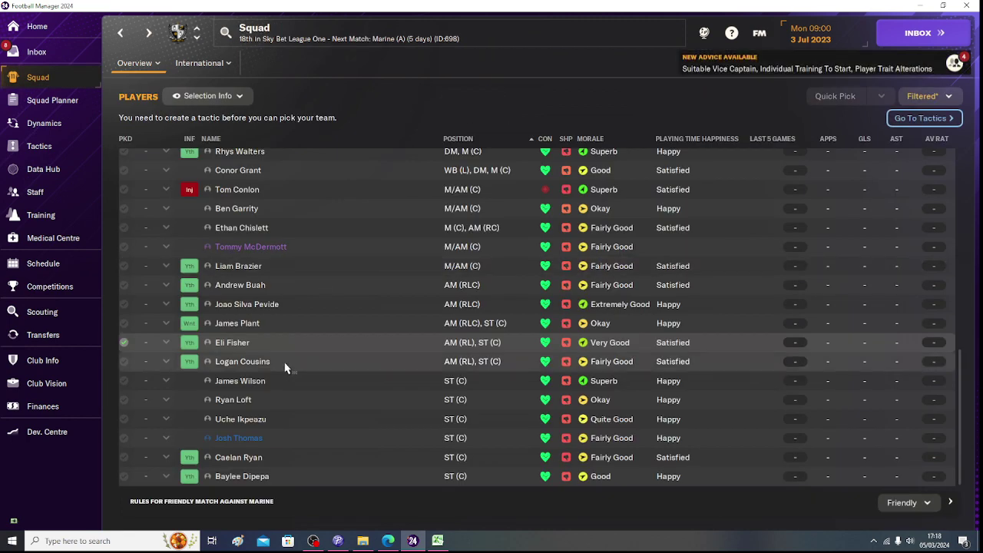
pyautogui.click(257, 362)
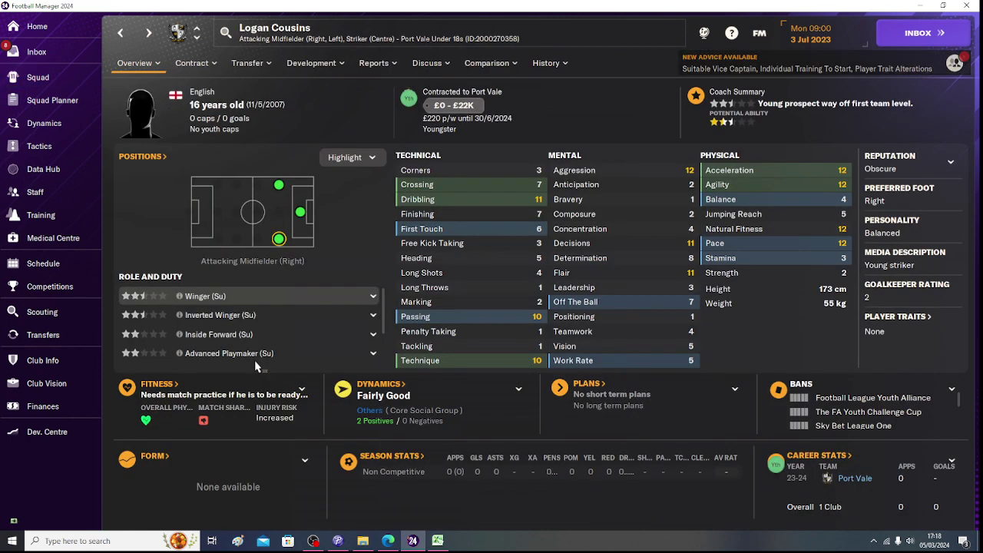
pyautogui.click(119, 33)
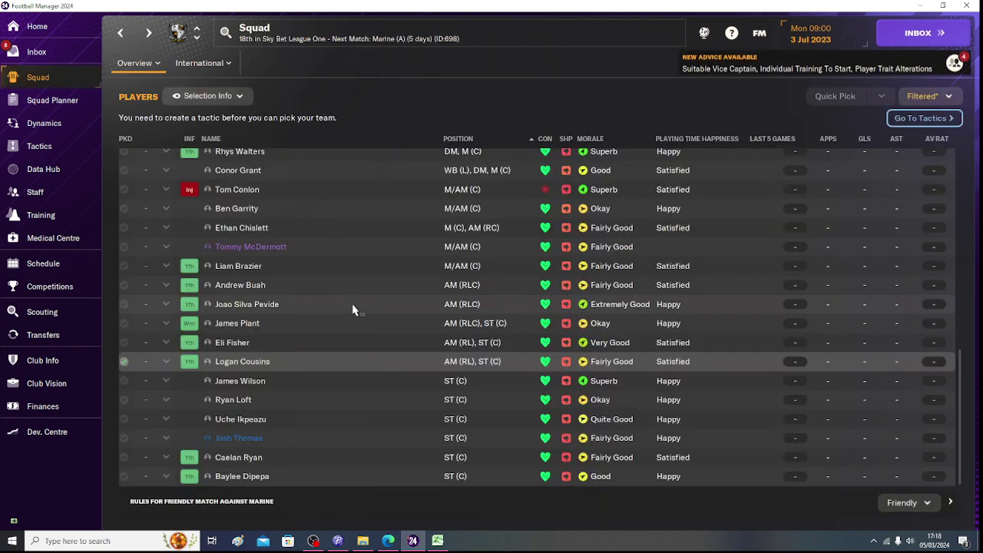
# Switch to the Excel workbook and examine the Ml and Mr sheets before returning to the Mc sheet.
pyautogui.click(438, 541)
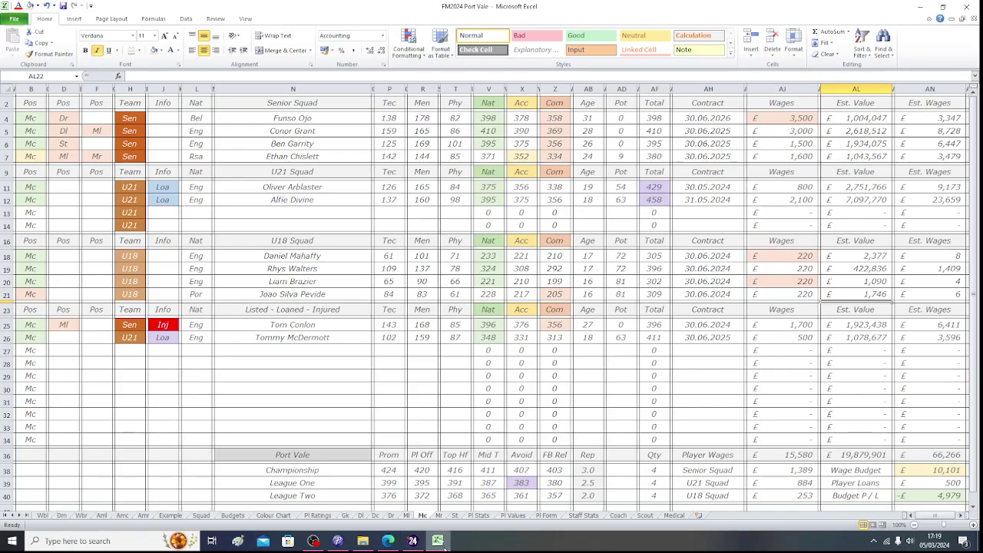
pyautogui.click(407, 515)
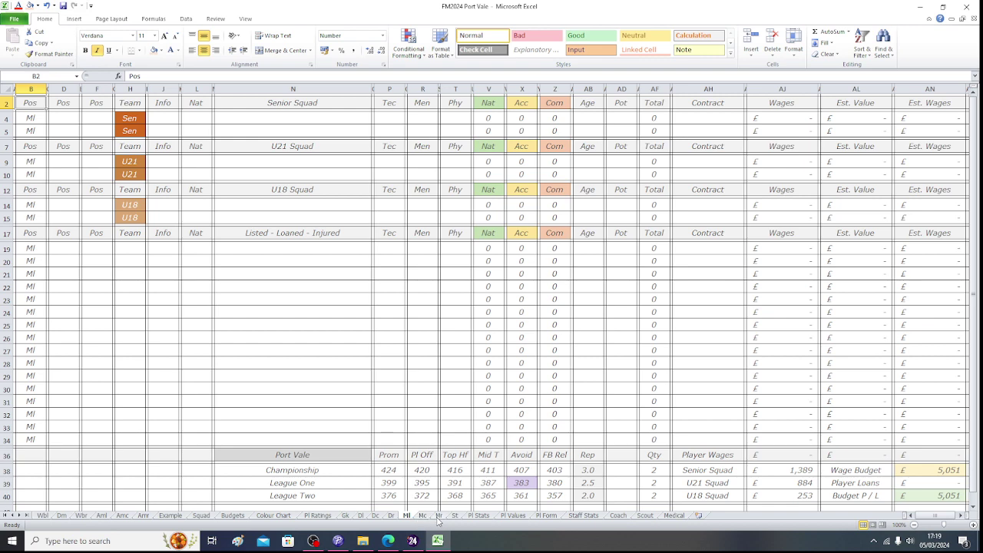
pyautogui.click(438, 516)
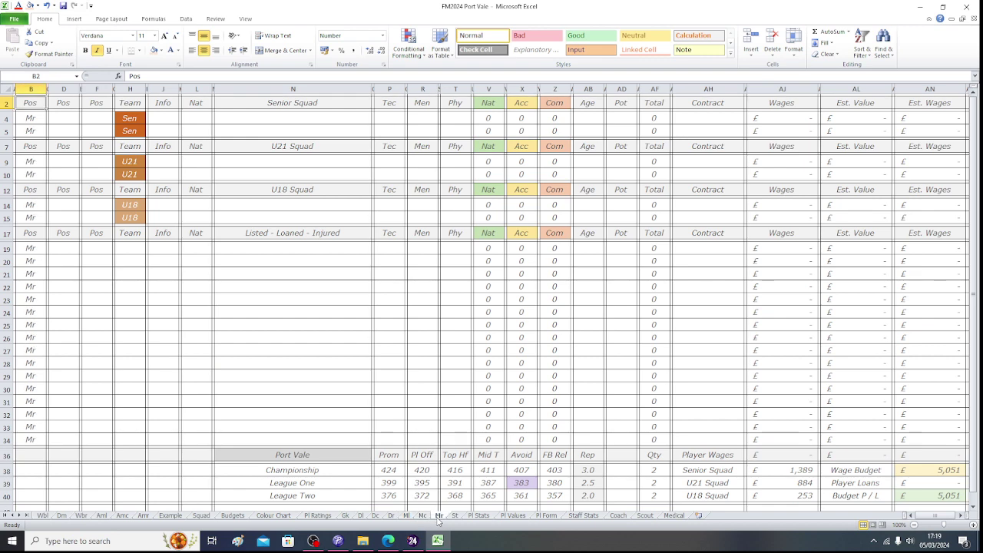
pyautogui.click(422, 516)
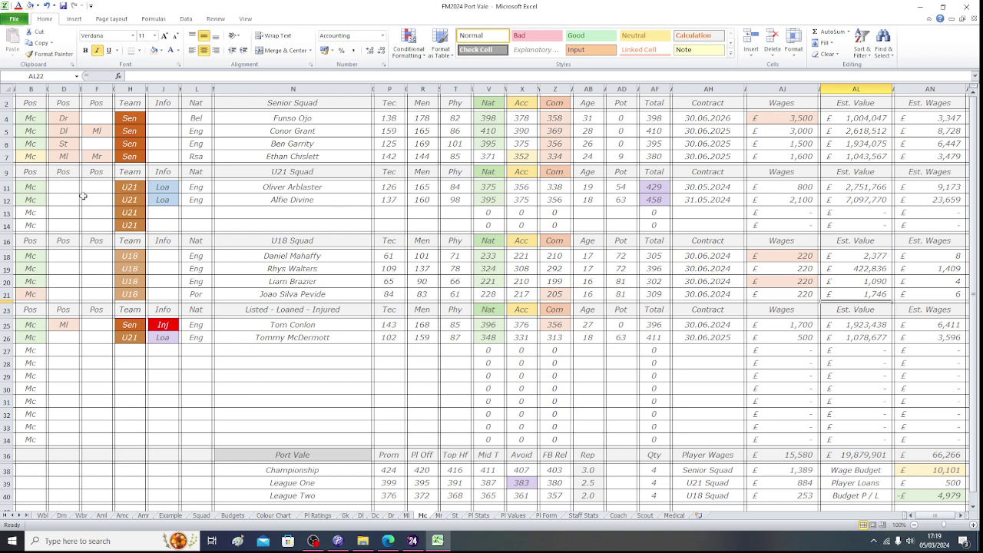
# Review the secondary positions and Com ratings of the senior players in rows 5 and 7 of the Mc sheet.
pyautogui.click(92, 132)
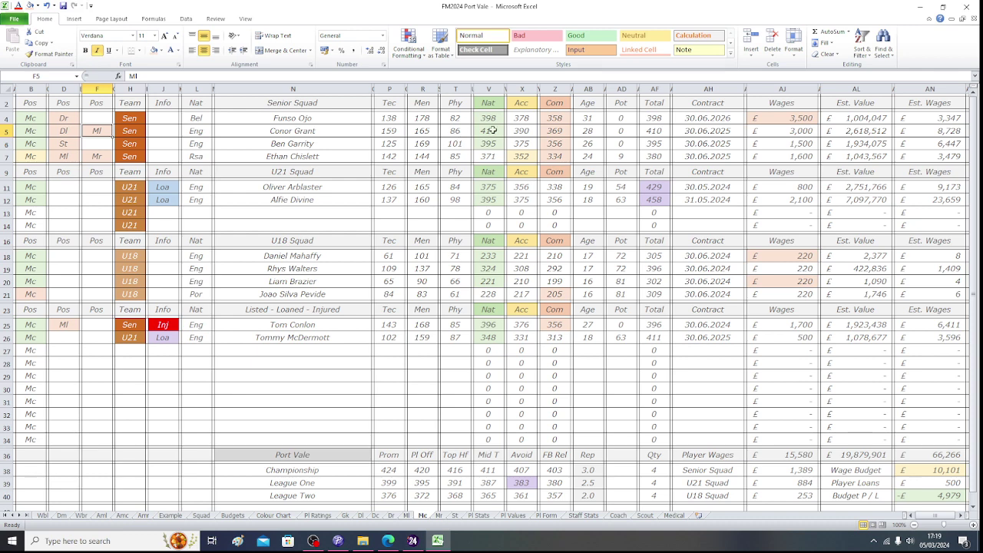
pyautogui.rightClick(567, 131)
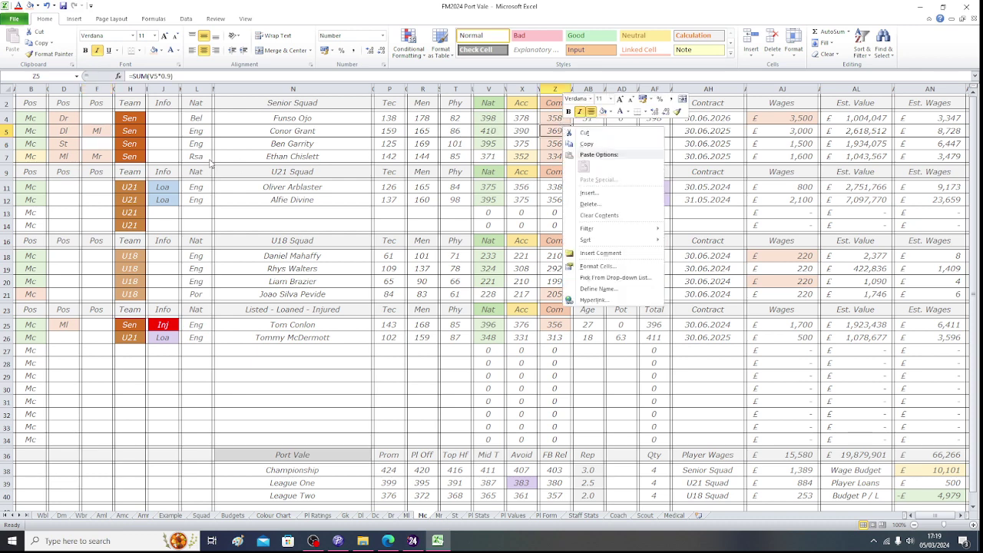
pyautogui.press('Escape')
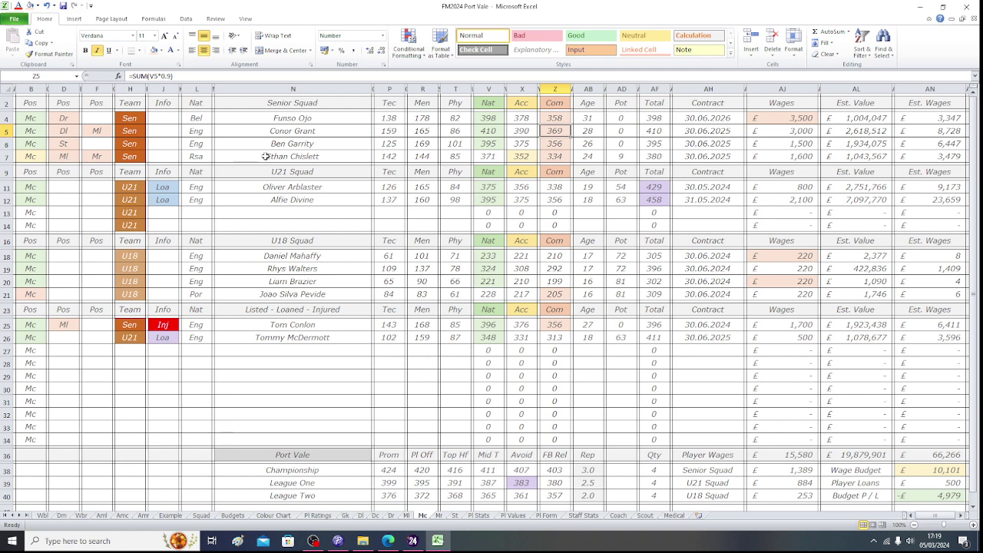
pyautogui.click(560, 157)
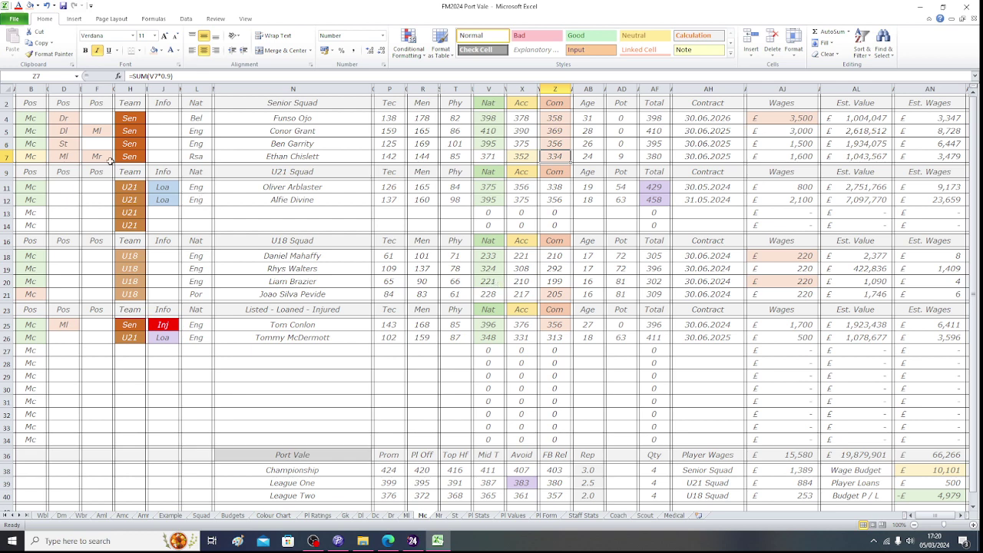
# Sort the Senior Squad rows 4 to 7 of the Mc sheet by column V, largest to smallest.
pyautogui.click(37, 120)
pyautogui.moveTo(70, 112); pyautogui.dragTo(905, 150)
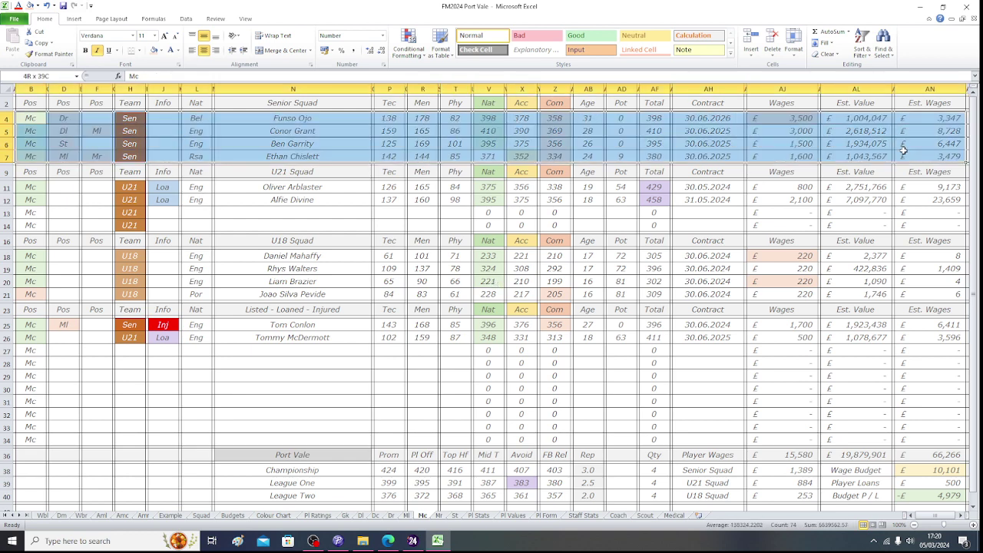
pyautogui.click(861, 53)
pyautogui.click(869, 90)
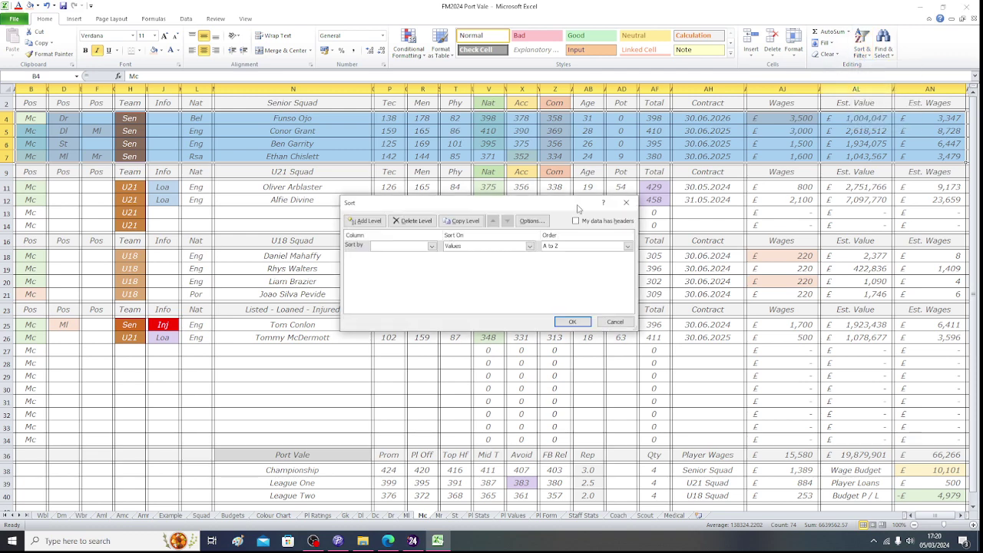
pyautogui.click(412, 247)
pyautogui.scroll(-3, 408, 284)
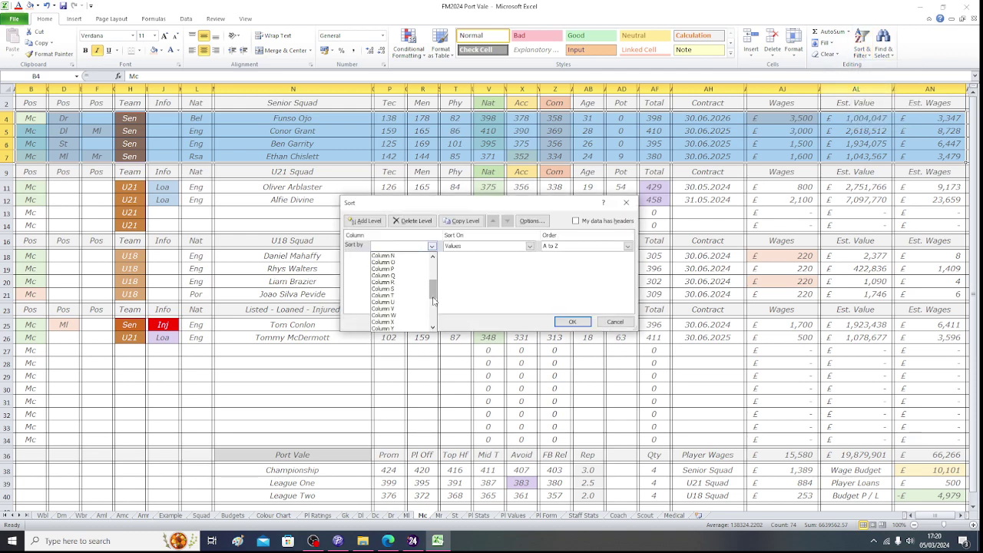
pyautogui.click(415, 311)
pyautogui.click(582, 246)
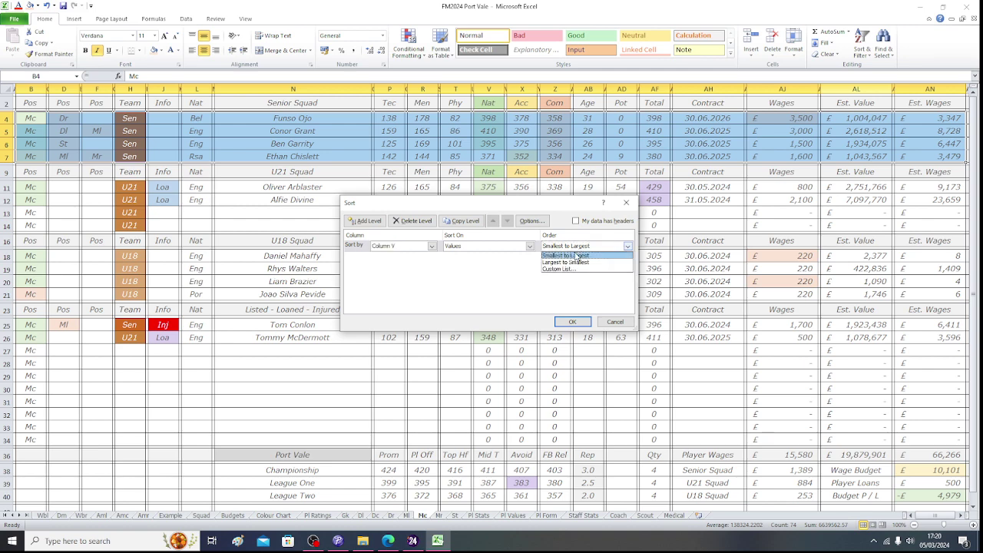
pyautogui.click(570, 264)
pyautogui.click(571, 321)
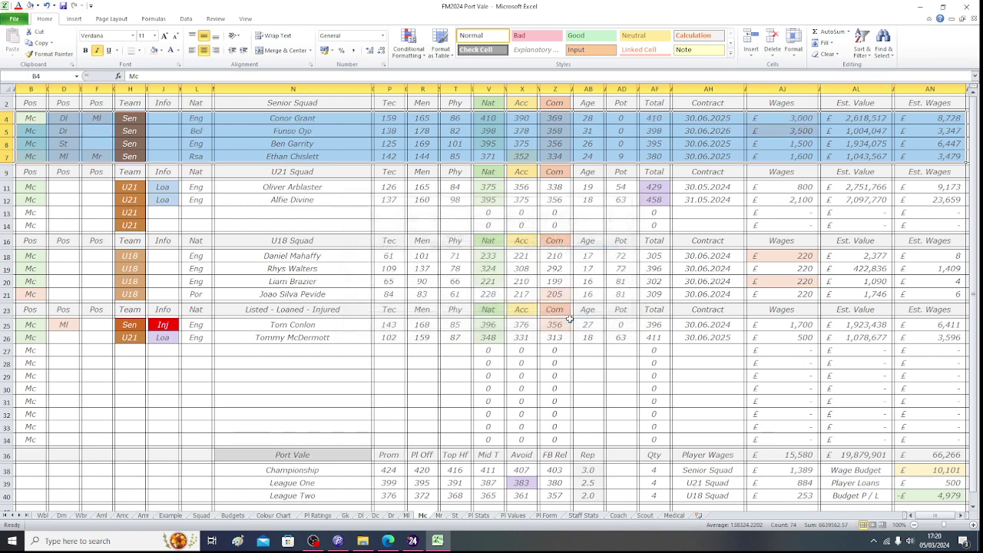
pyautogui.click(414, 393)
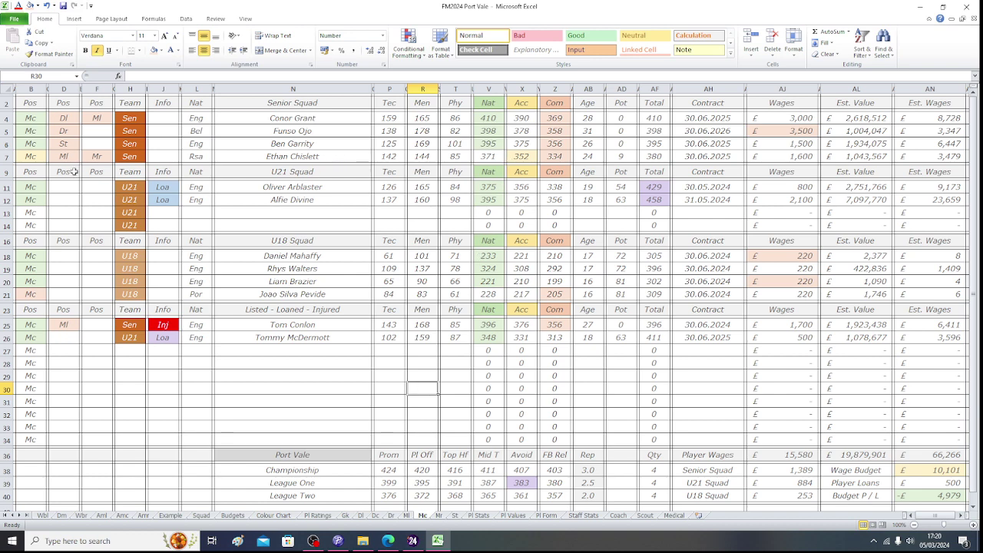
# Review the Acc rating in row 7 of Mc, then switch to Football Manager and check that player's profile for playable positions.
pyautogui.click(523, 157)
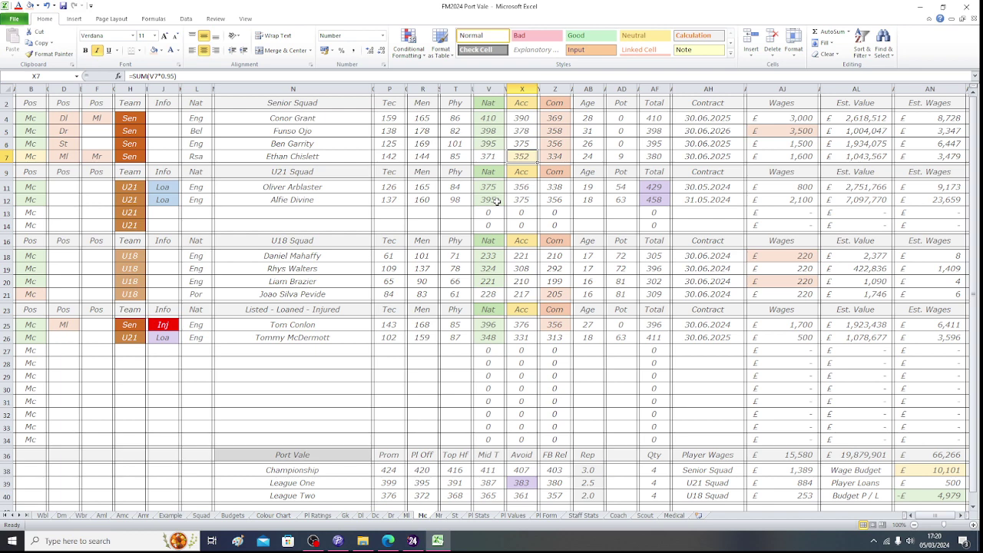
pyautogui.moveTo(37, 157); pyautogui.dragTo(899, 156)
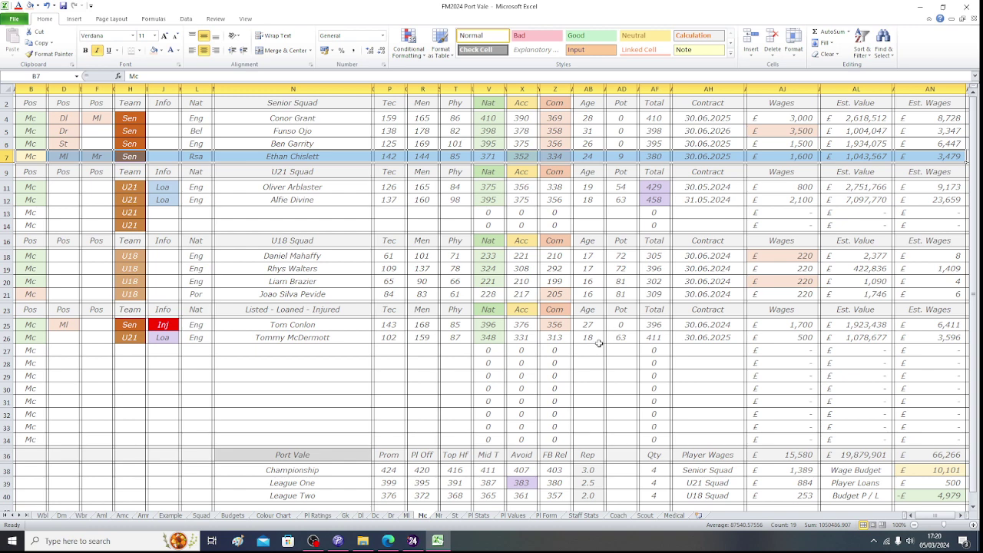
pyautogui.moveTo(416, 544)
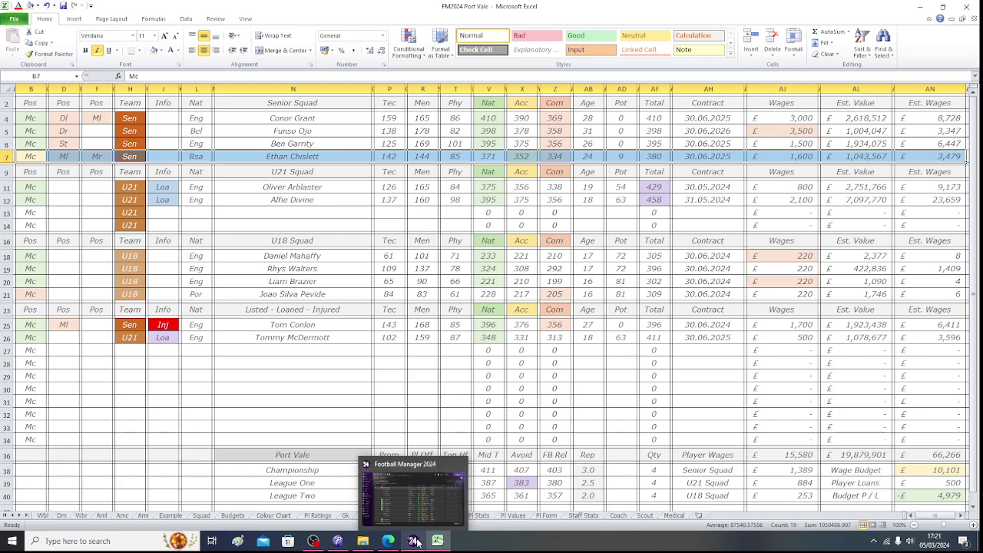
pyautogui.click(417, 544)
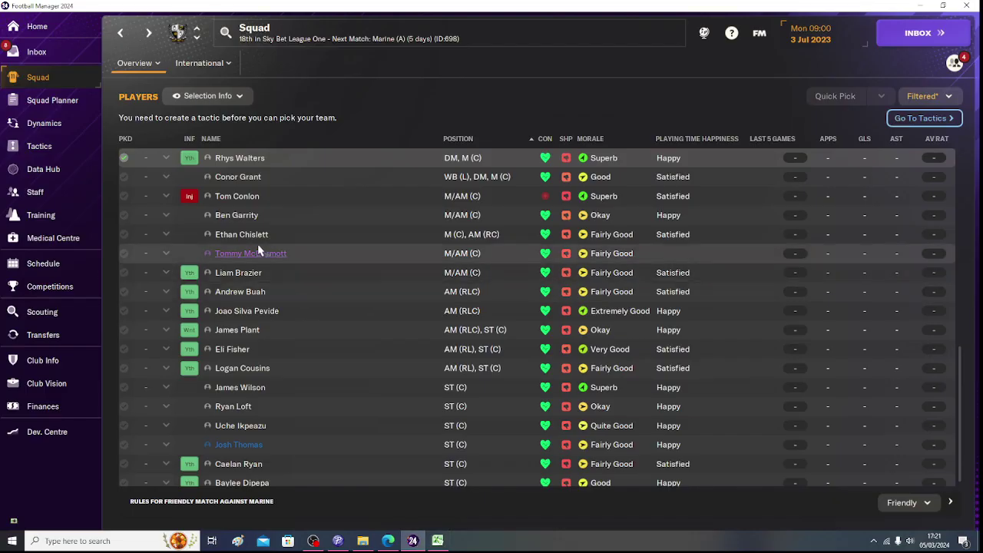
pyautogui.click(256, 235)
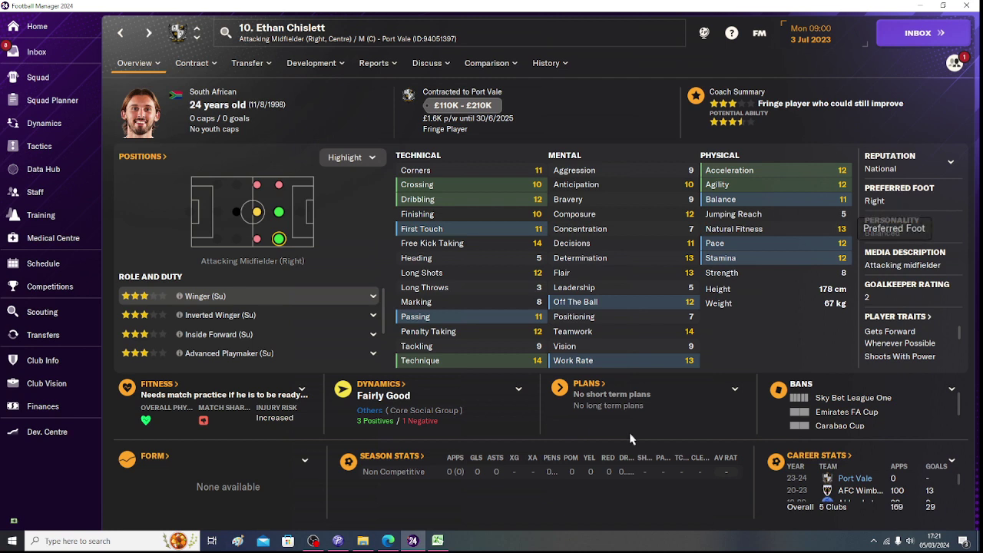
# Return to the Excel workbook and copy the player's record in row 7 of Mc into row 4 of the Mr sheet.
pyautogui.click(443, 544)
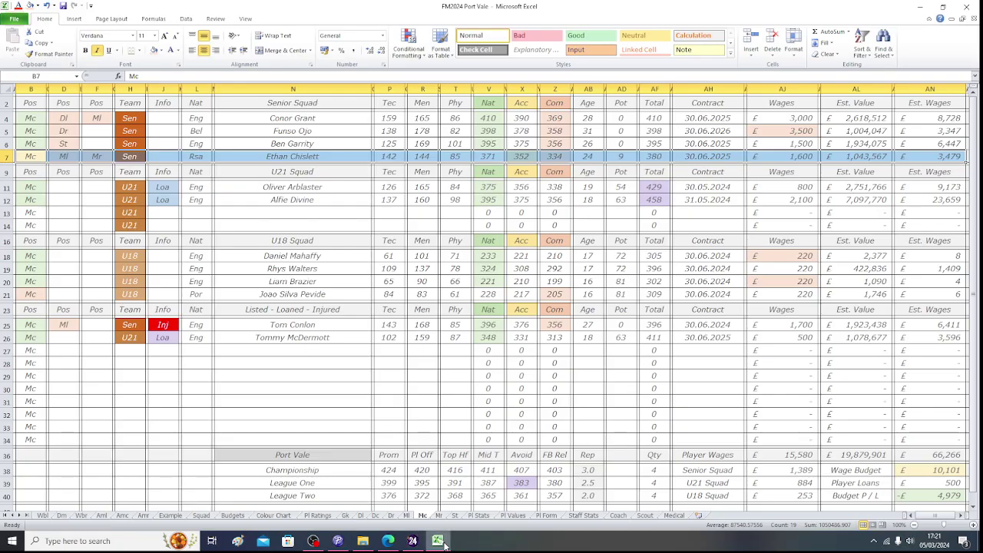
pyautogui.click(40, 43)
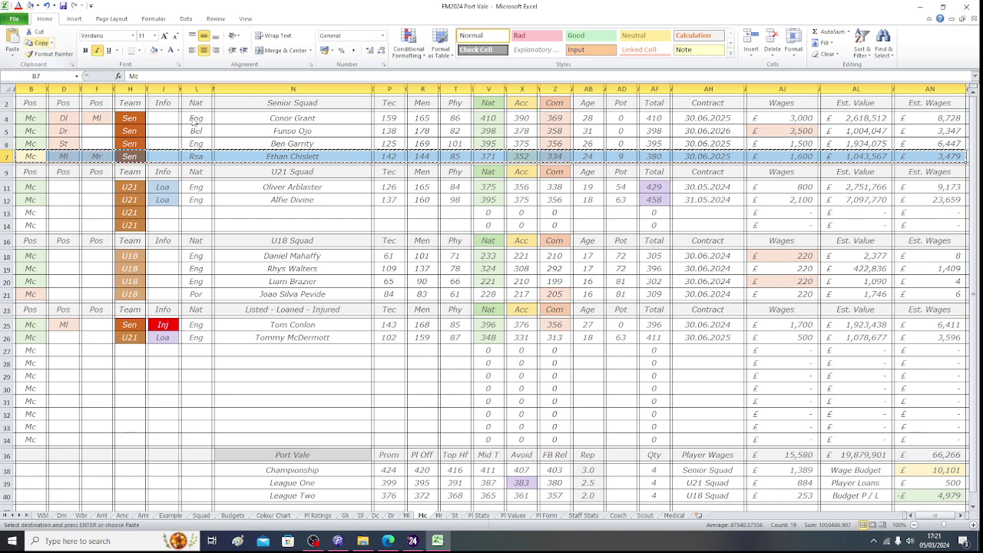
pyautogui.click(439, 516)
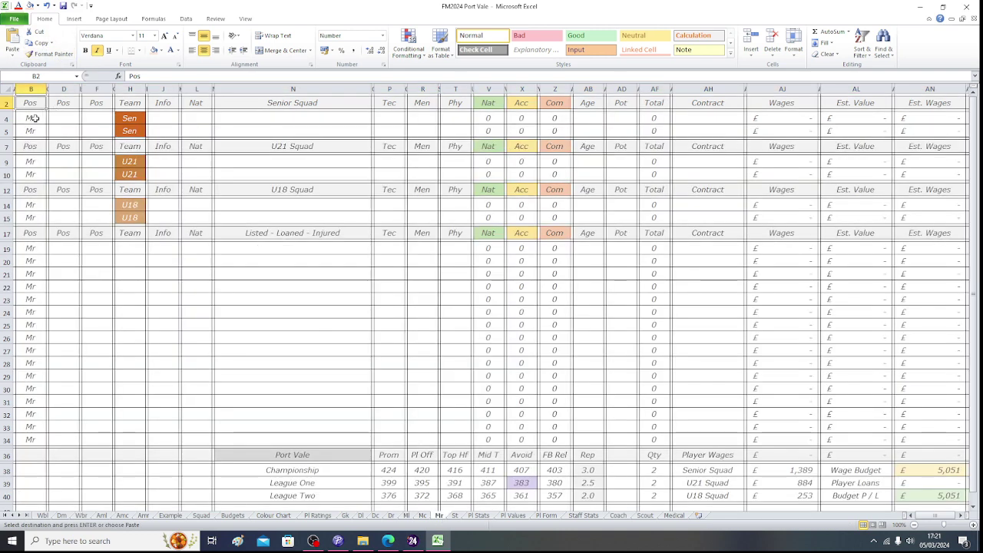
pyautogui.click(7, 117)
pyautogui.click(12, 37)
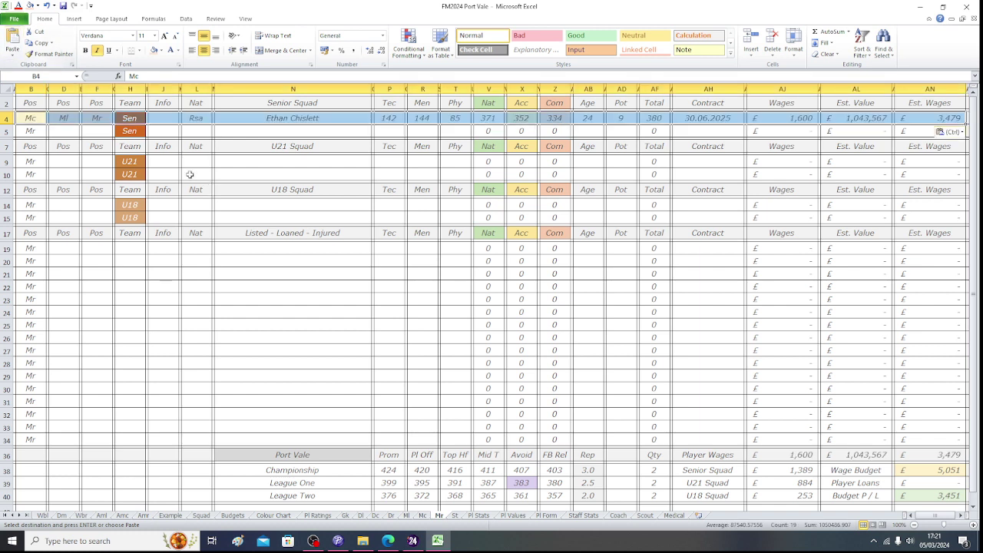
pyautogui.click(32, 102)
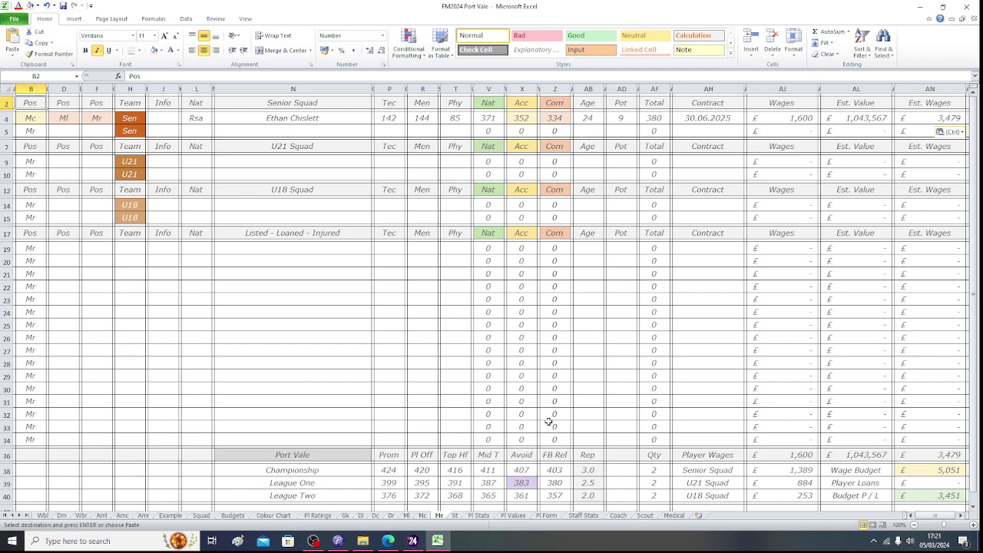
# On the Mc sheet, copy the U21 loan player's record in row 12 over row 7 of the Senior Squad.
pyautogui.click(424, 518)
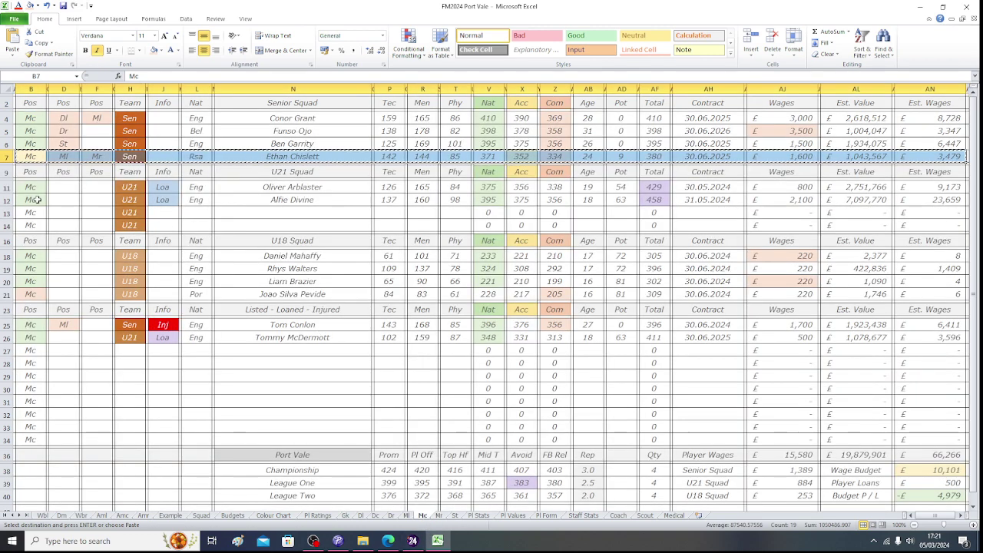
pyautogui.moveTo(42, 202); pyautogui.dragTo(897, 198)
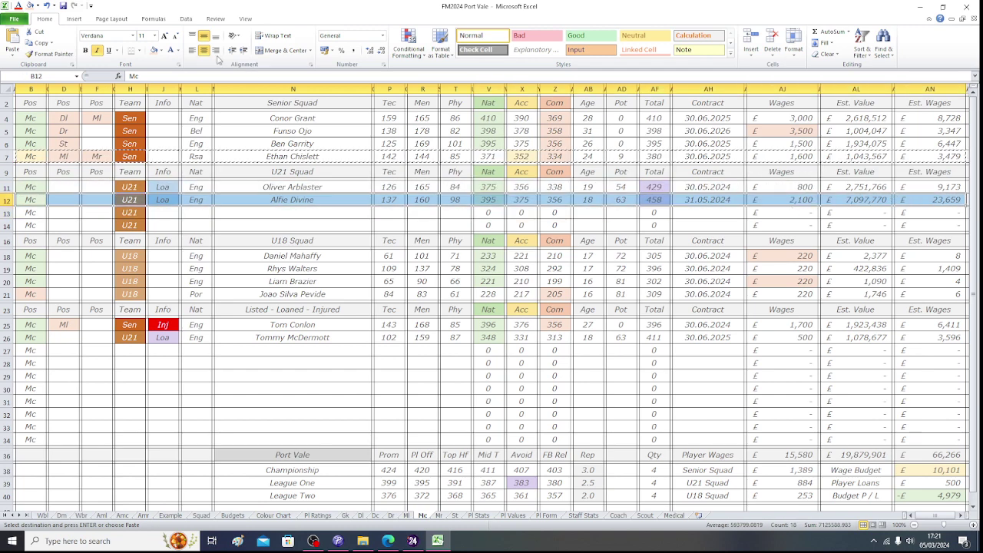
pyautogui.click(37, 43)
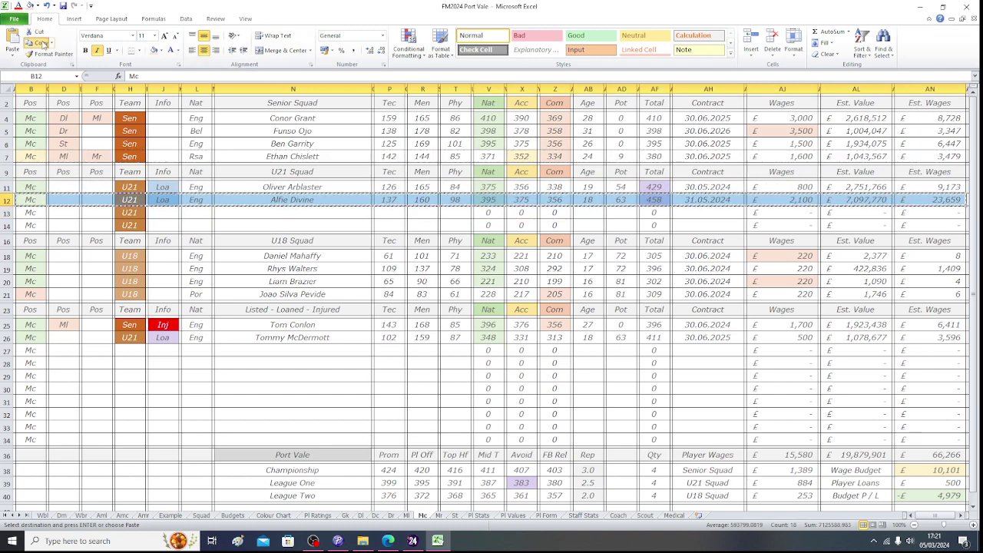
pyautogui.click(31, 157)
pyautogui.click(14, 39)
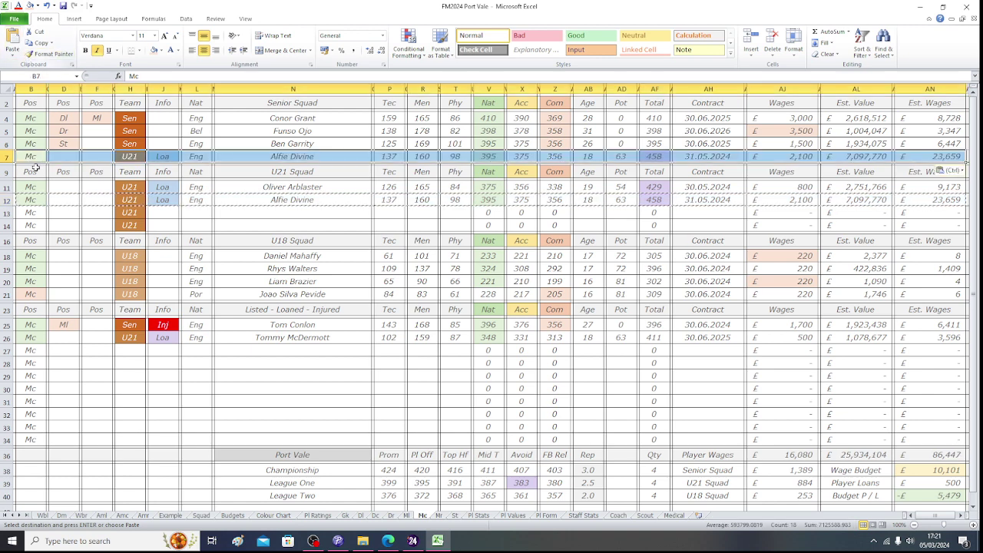
# Blank out the duplicate U21 record in row 12 of Mc by copying the empty row 13 over it.
pyautogui.moveTo(31, 213); pyautogui.dragTo(964, 214)
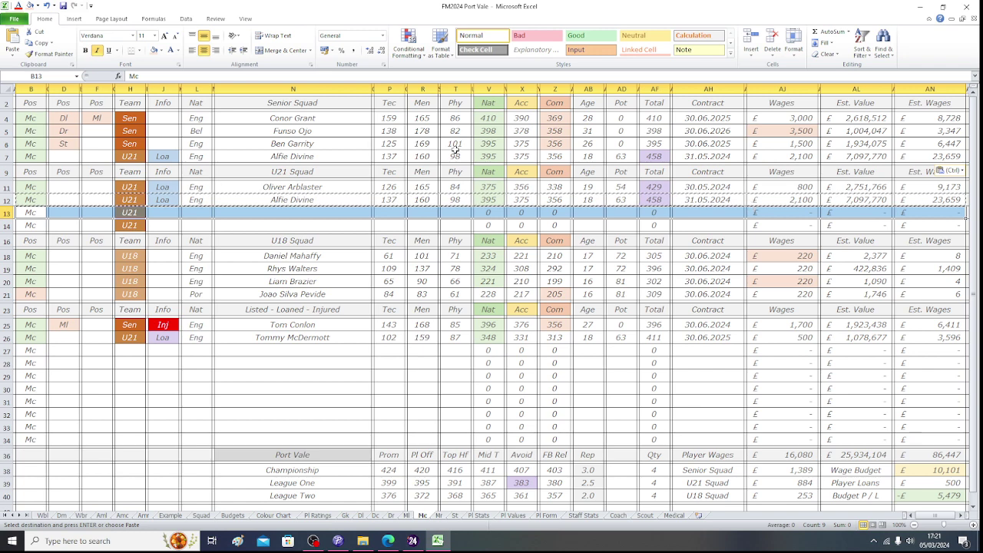
pyautogui.click(40, 43)
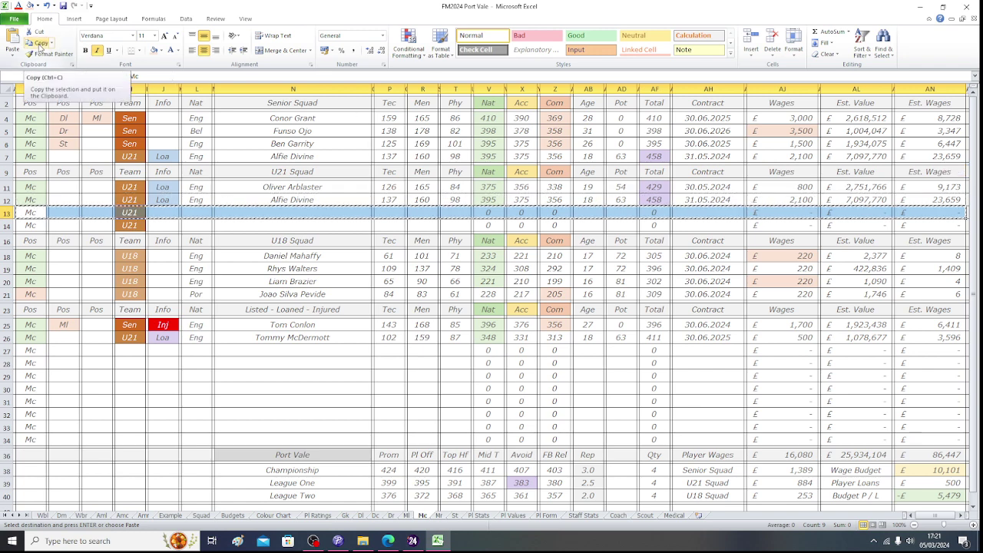
pyautogui.press('Up')
pyautogui.click(14, 39)
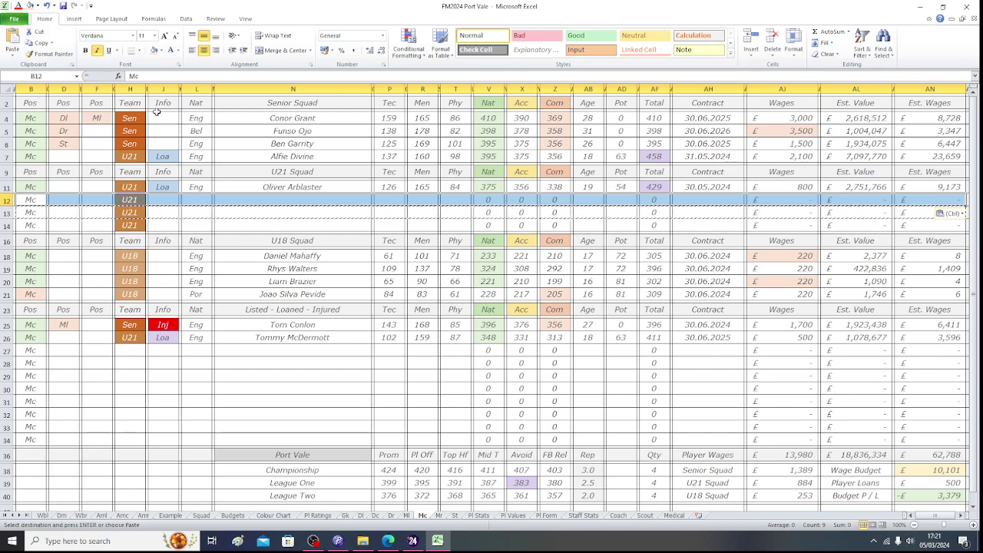
pyautogui.click(38, 102)
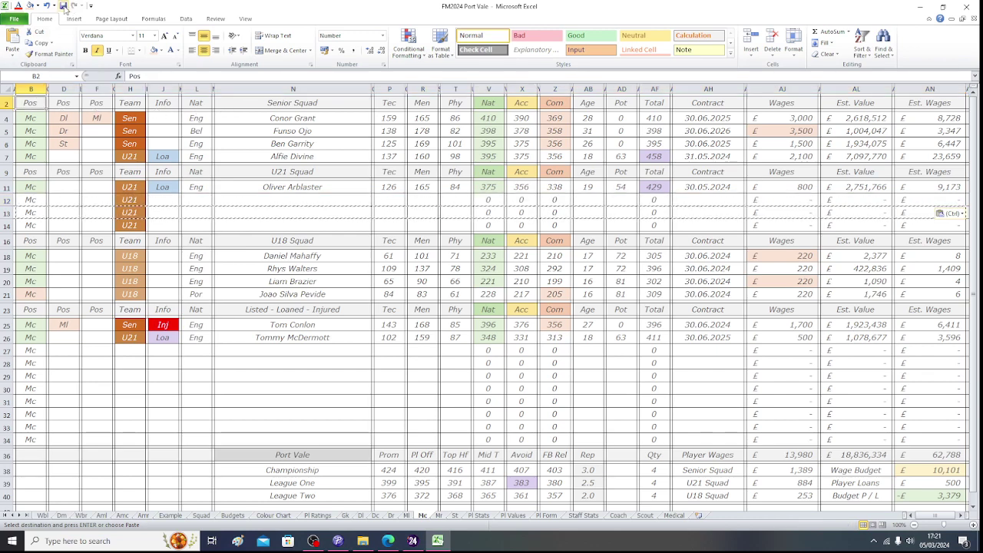
pyautogui.press('Escape')
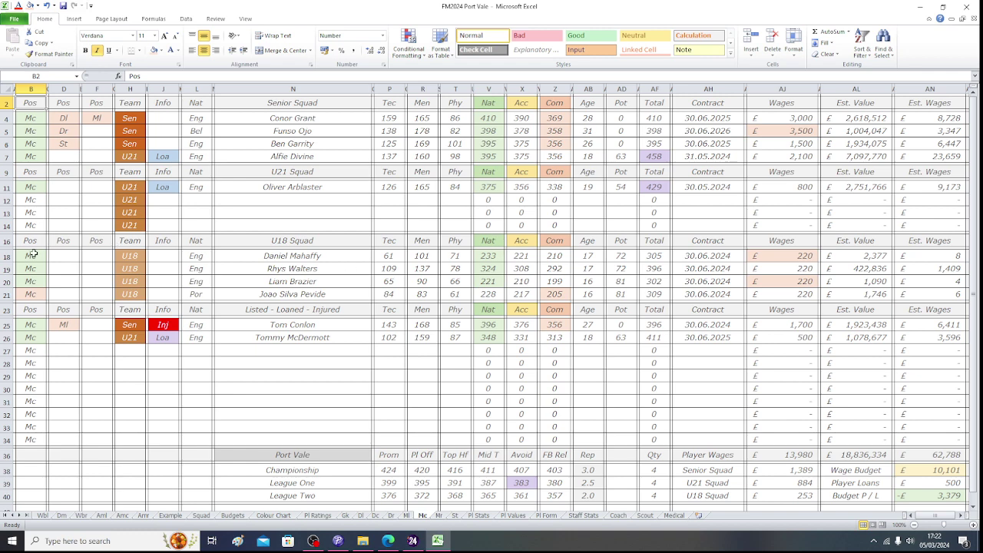
# Sort the U18 Squad rows 18 to 21 of the Mc sheet by column V, largest to smallest.
pyautogui.moveTo(33, 255); pyautogui.dragTo(897, 293)
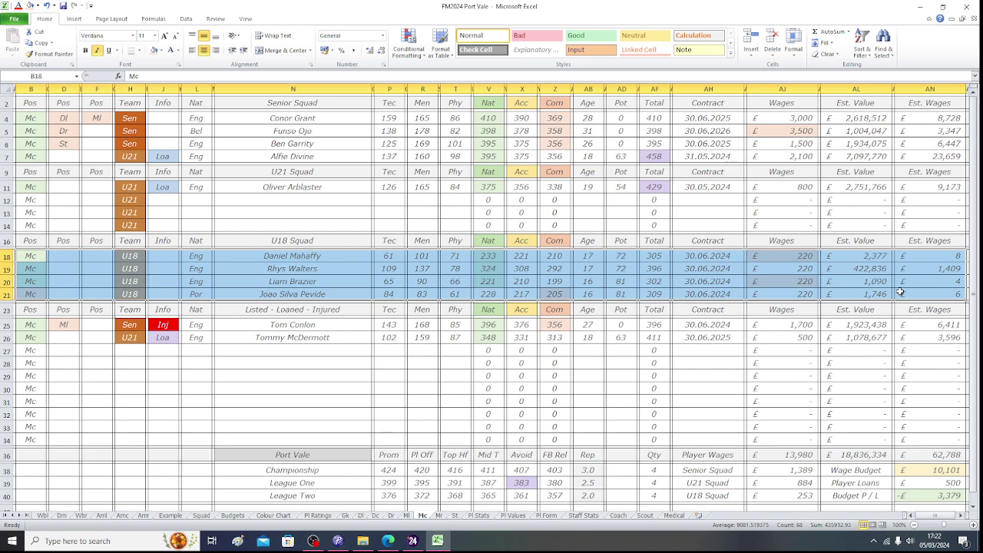
pyautogui.click(862, 43)
pyautogui.click(873, 89)
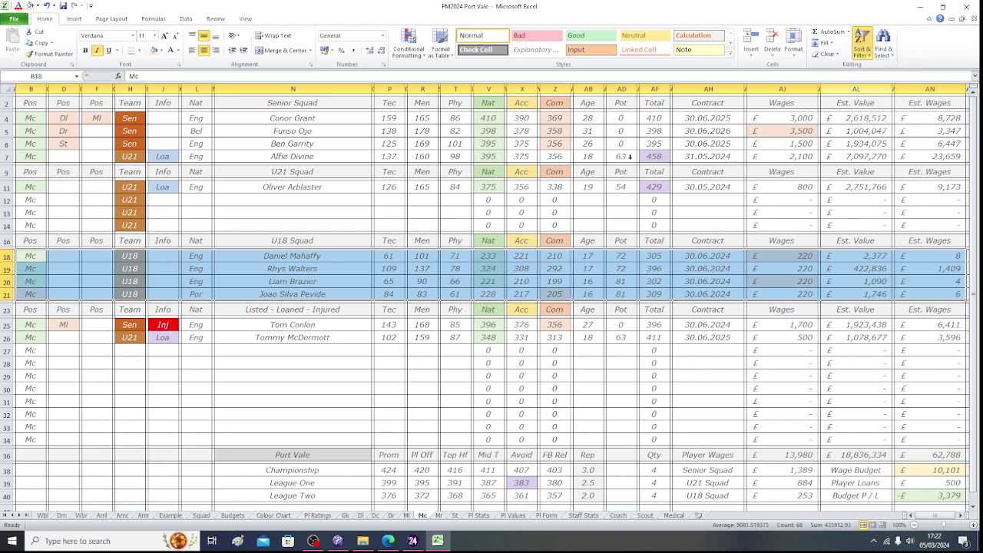
pyautogui.click(431, 246)
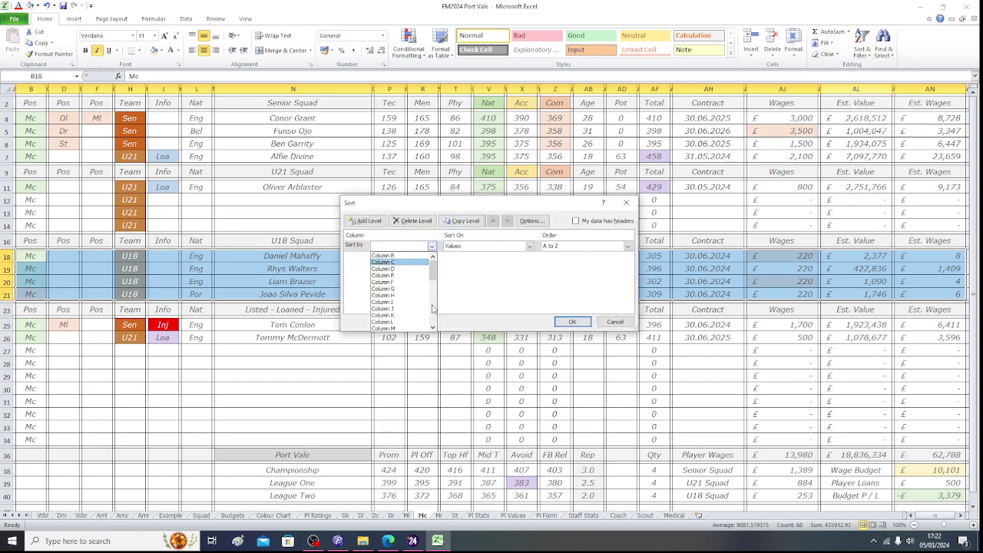
pyautogui.click(432, 308)
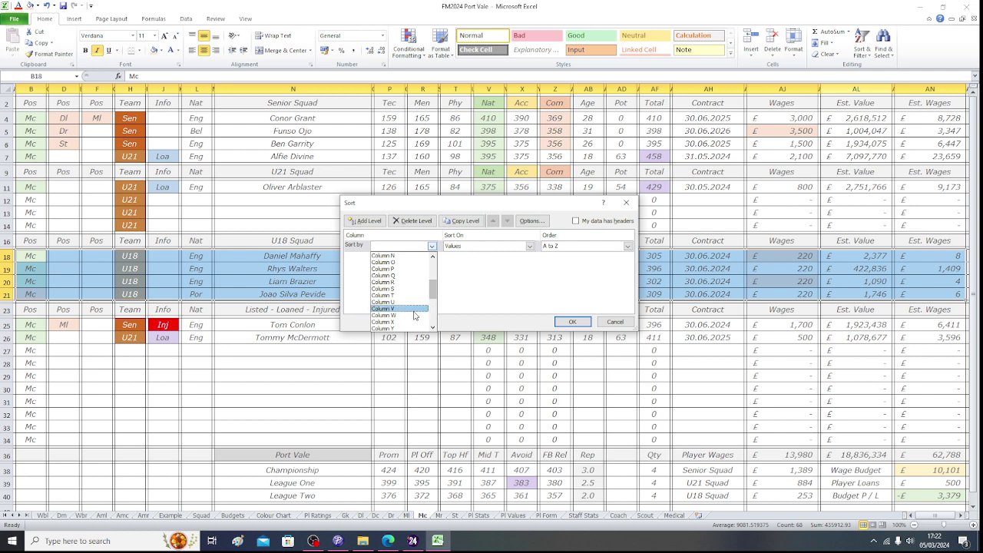
pyautogui.click(413, 309)
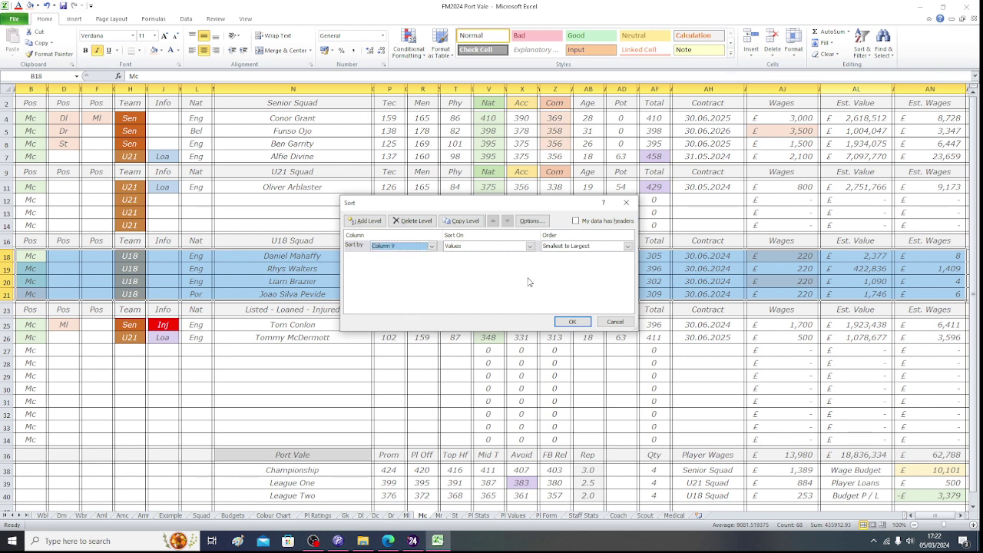
pyautogui.click(572, 246)
pyautogui.click(567, 262)
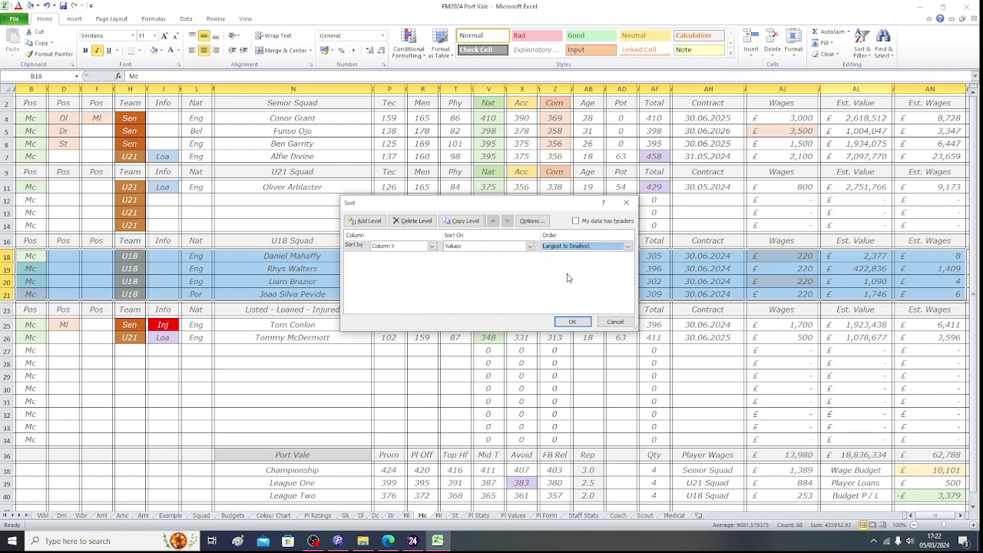
pyautogui.click(572, 321)
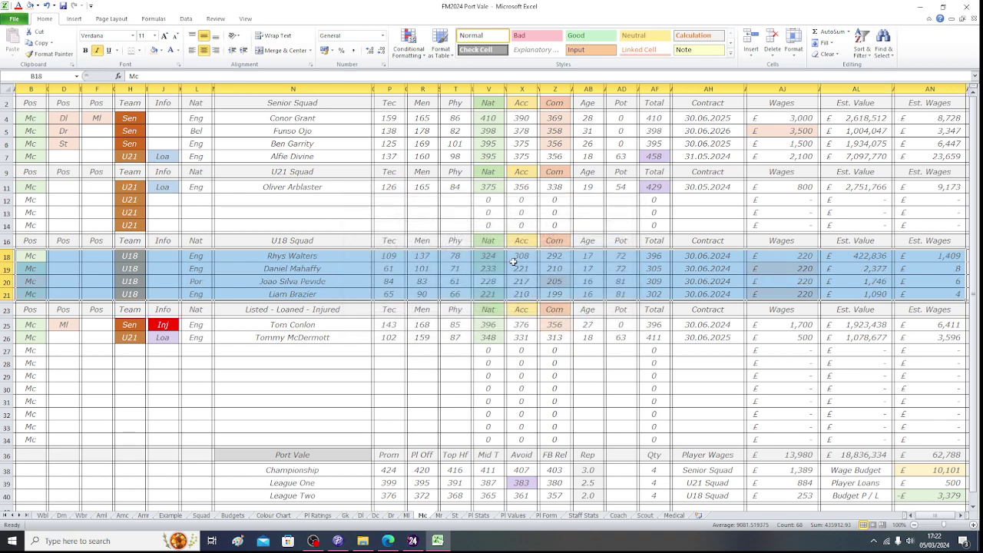
# Review the ratings of the U18 player in row 18 of Mc, from the name across to the Nat total.
pyautogui.click(356, 258)
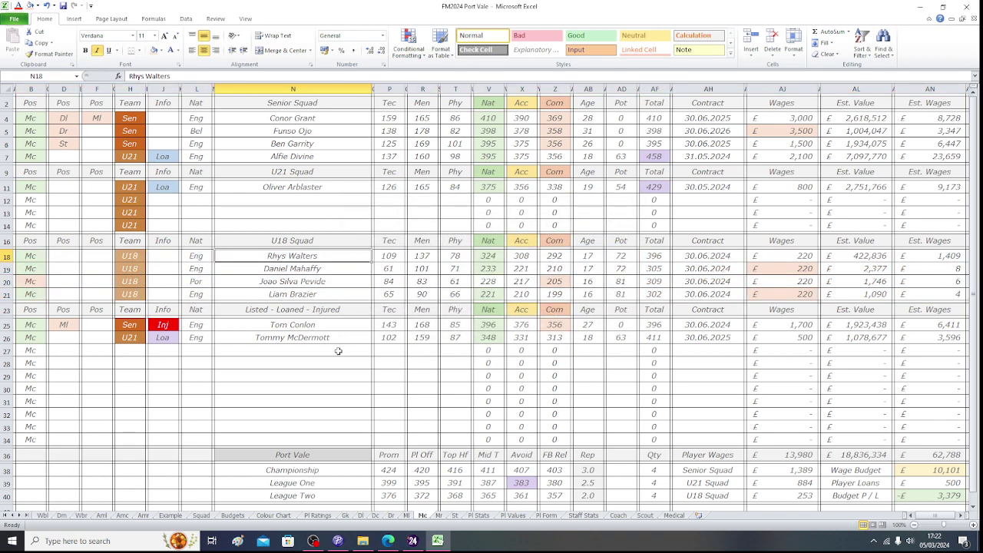
pyautogui.press('Right')
pyautogui.press('Right')
pyautogui.press('Right')
pyautogui.press('Right')
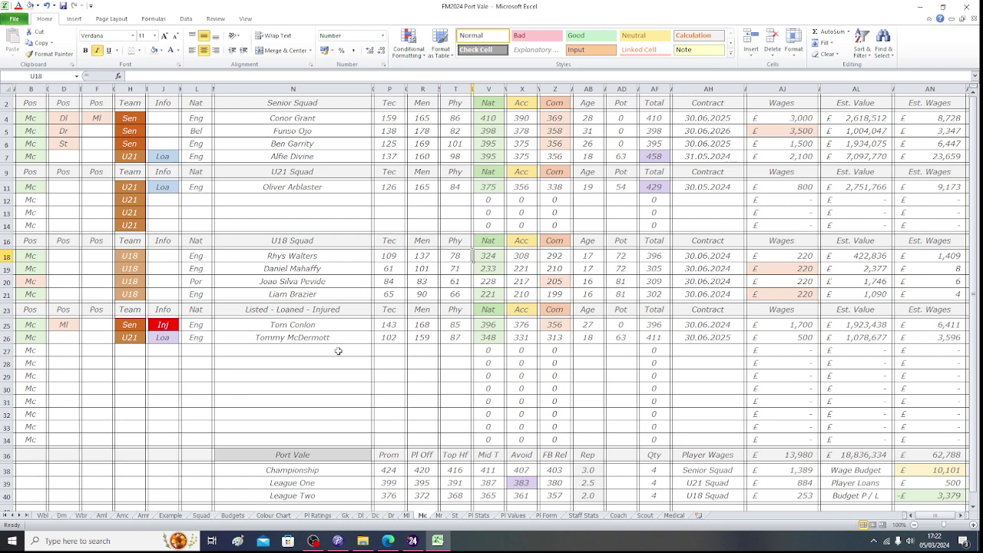
pyautogui.press('Right')
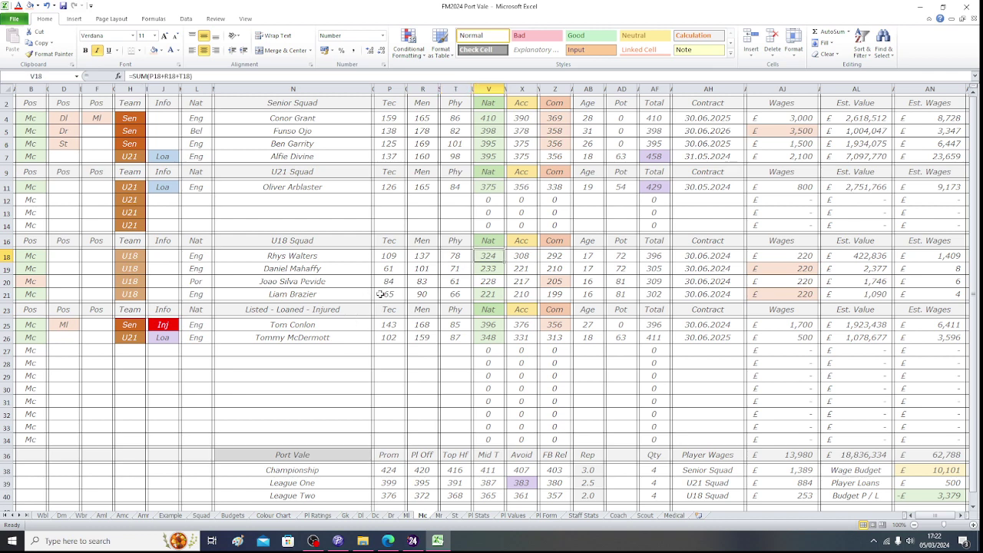
# Mark the U18 Squad players in rows 19 to 21 of the Mc sheet as Yth in the Info column.
pyautogui.click(164, 269)
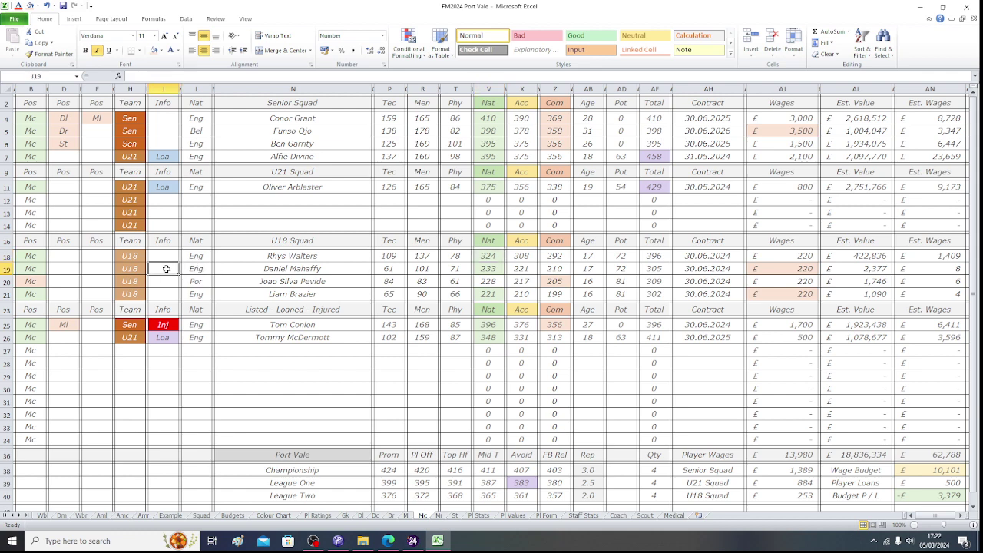
pyautogui.write('Yth')
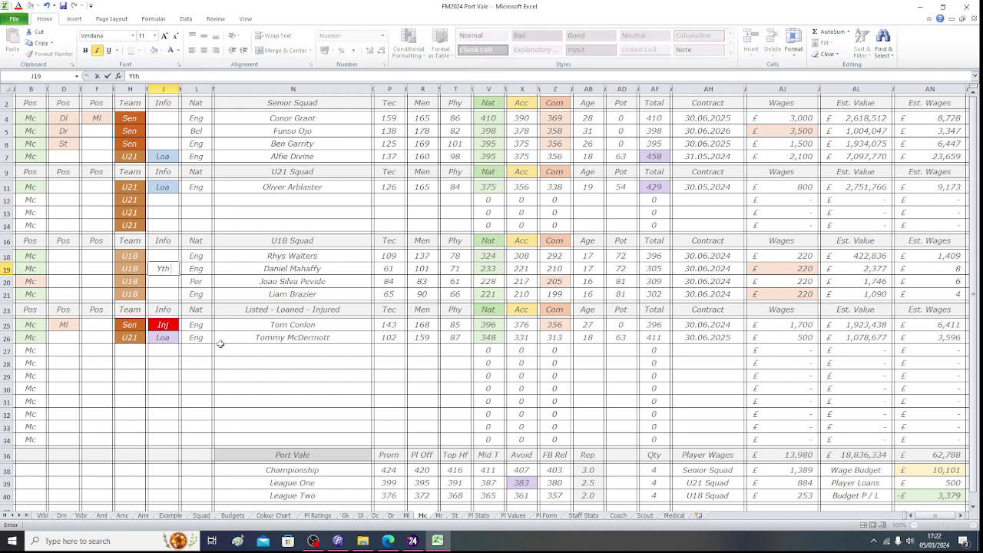
pyautogui.press('Return')
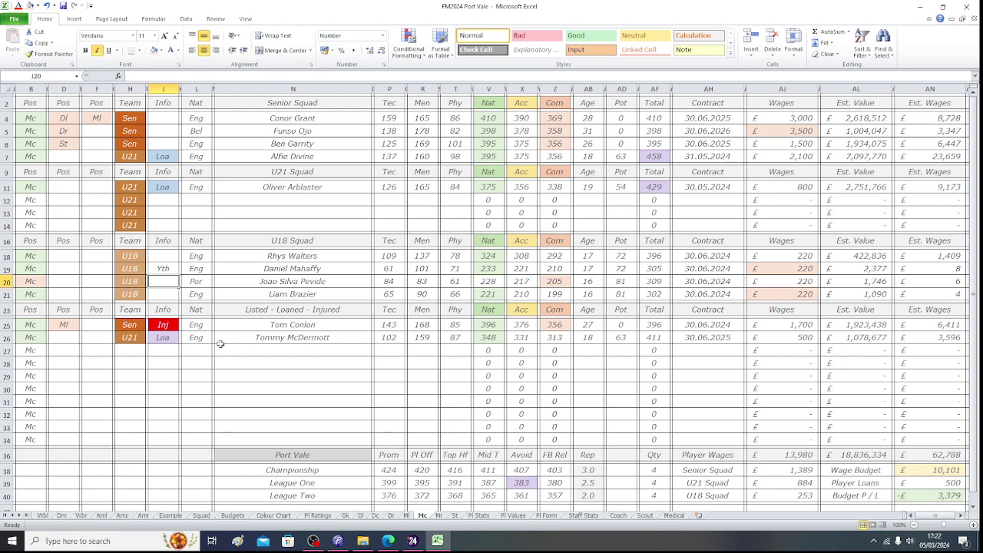
pyautogui.write('Yth')
pyautogui.press('Return')
pyautogui.write('Yth')
pyautogui.press('Up')
# Review the ratings of the U18 player in row 19 of Mc, from the Info column across to the Nat total.
pyautogui.press('Up')
pyautogui.press('Right')
pyautogui.press('Right')
pyautogui.press('Right')
pyautogui.press('Right')
pyautogui.press('Right')
pyautogui.press('Right')
pyautogui.press('Right')
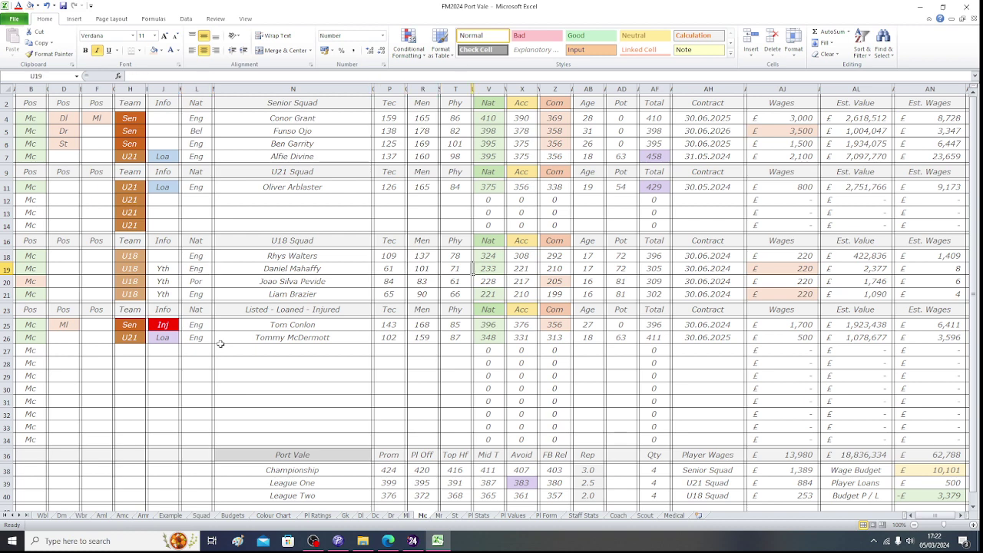
pyautogui.press('Right')
pyautogui.press('Right')
pyautogui.press('Left')
pyautogui.press('Left')
pyautogui.press('Left')
pyautogui.press('Left')
pyautogui.press('Left')
pyautogui.press('Left')
pyautogui.press('Left')
pyautogui.press('Left')
pyautogui.press('Left')
# Change the Info entry in J19 to Loa and fill the cell with the recently used light yellow.
pyautogui.write('Loa')
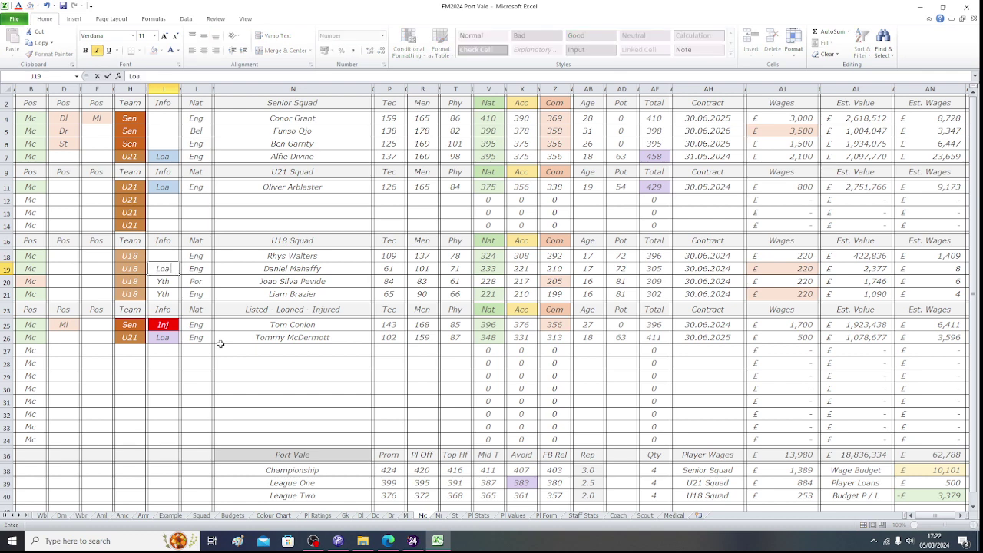
pyautogui.press('Return')
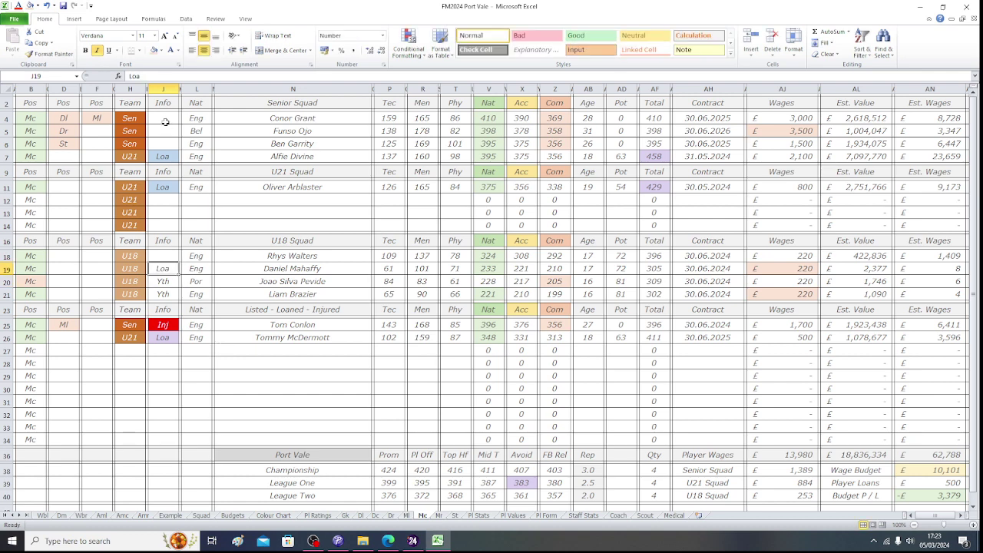
pyautogui.click(161, 50)
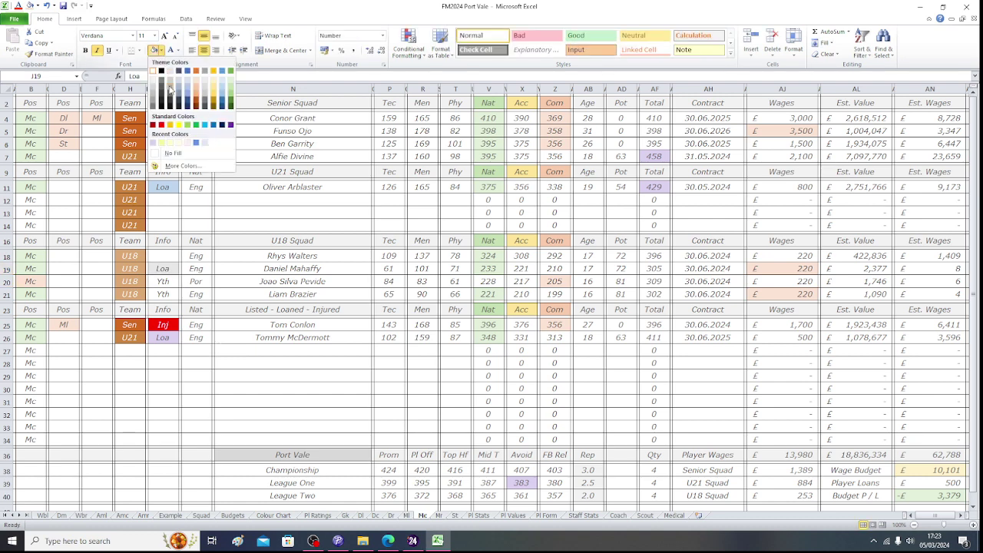
pyautogui.click(162, 143)
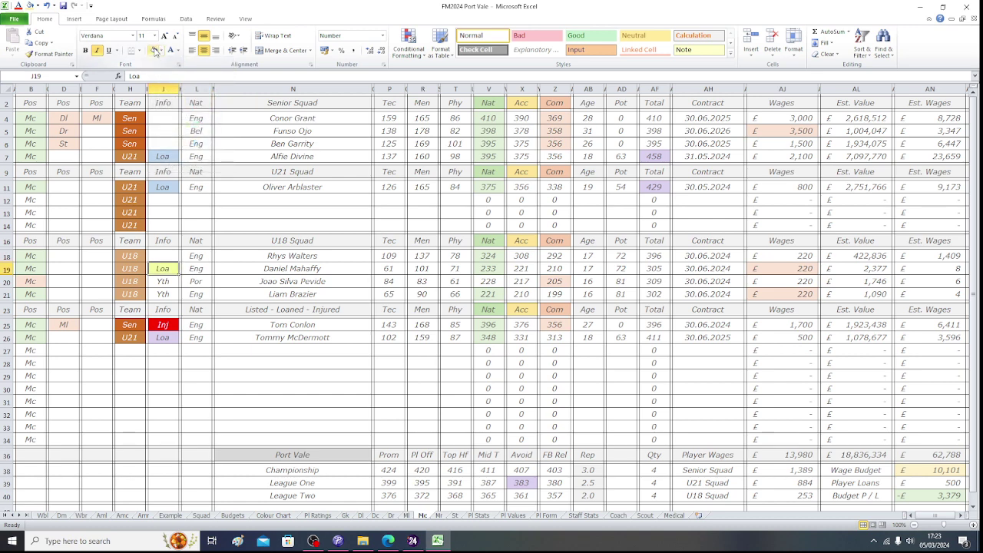
# Apply the same light yellow fill to the Yth cells J20 and J21, and save the workbook.
pyautogui.press('Down')
pyautogui.click(155, 50)
pyautogui.press('Down')
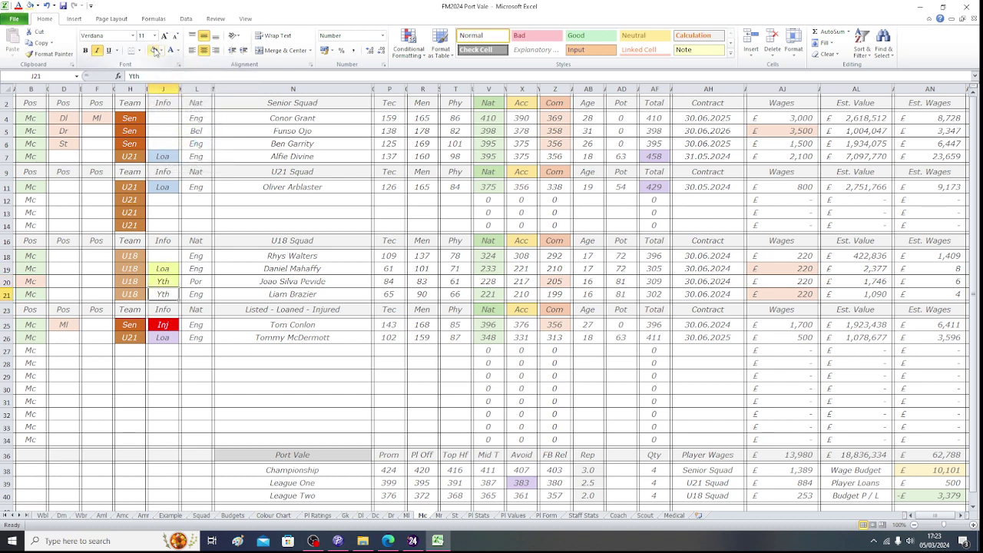
pyautogui.click(155, 50)
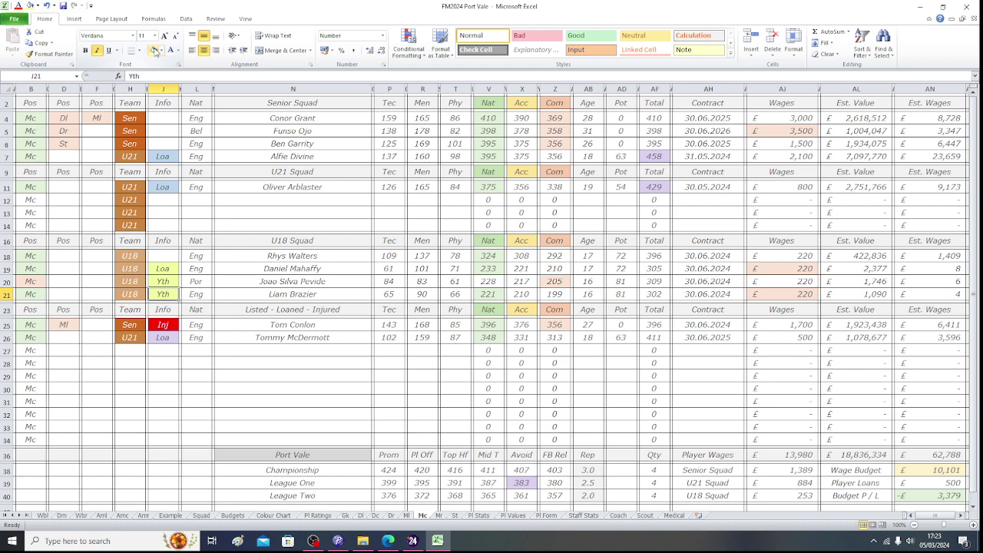
pyautogui.click(31, 103)
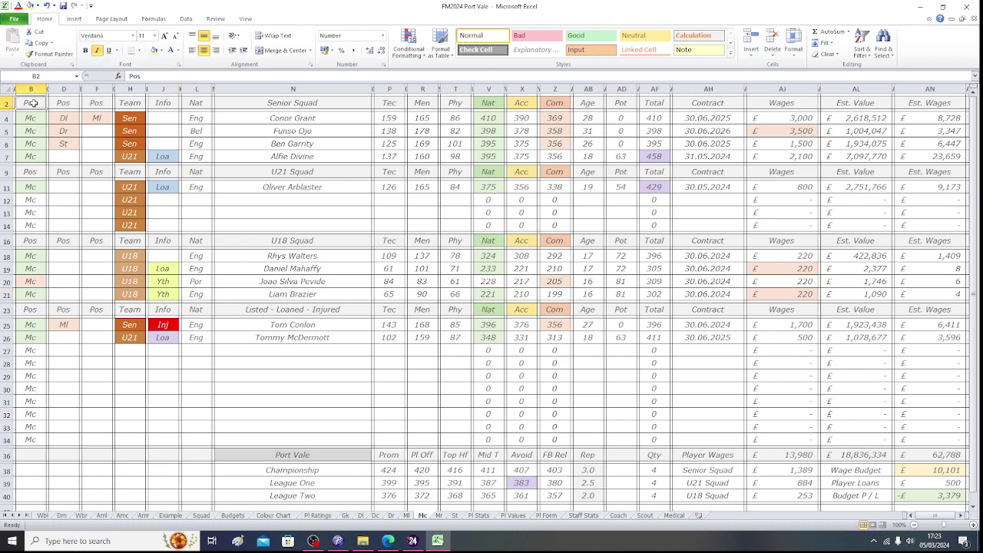
pyautogui.click(63, 5)
# Check the Mc wage totals and budget figures, fill the Budget P / L cell AN40 light orange, and save the workbook.
pyautogui.click(778, 454)
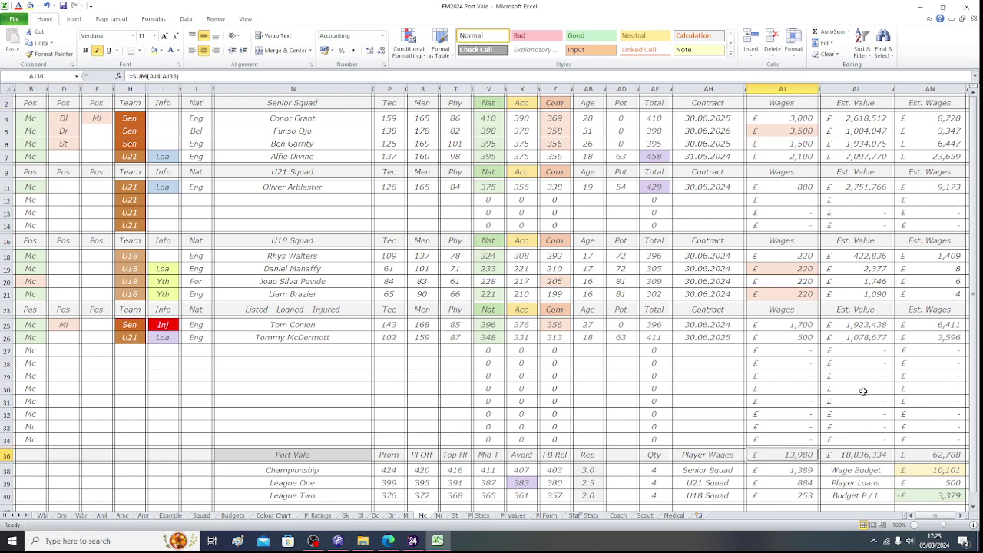
pyautogui.click(913, 469)
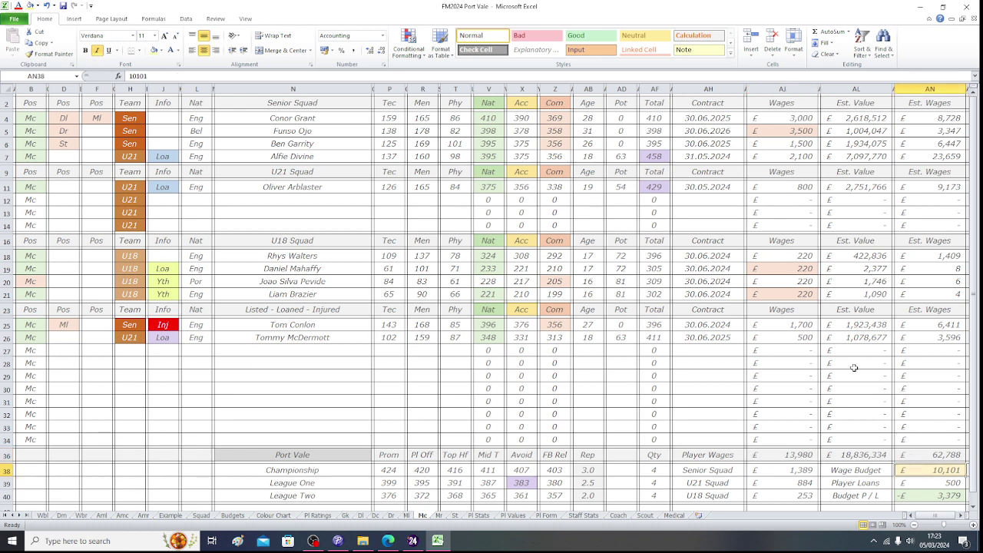
pyautogui.press('Down')
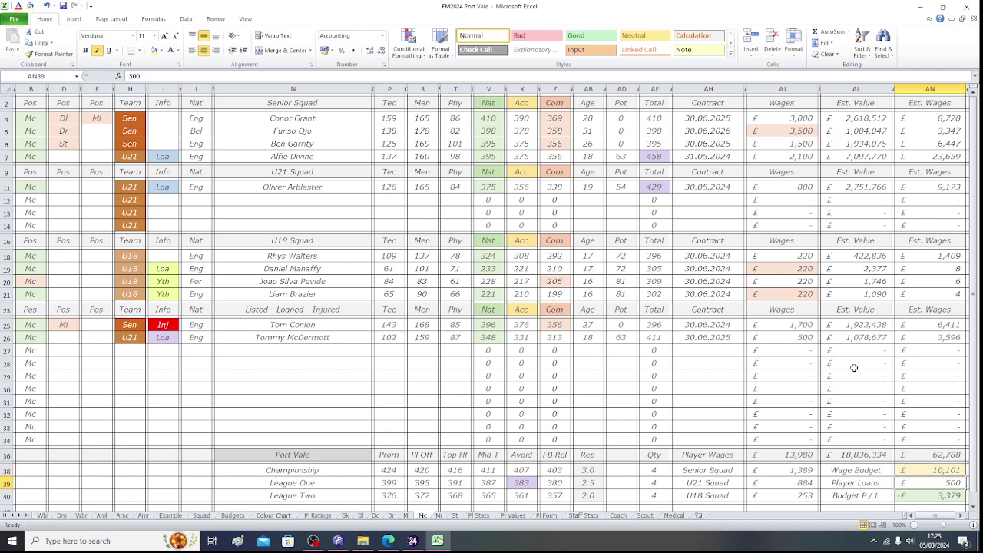
pyautogui.press('Down')
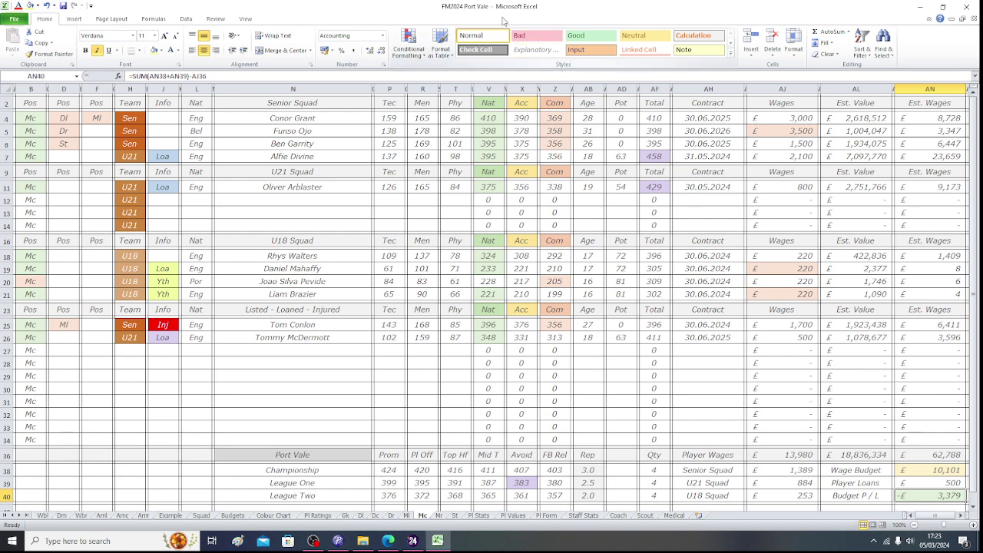
pyautogui.click(163, 51)
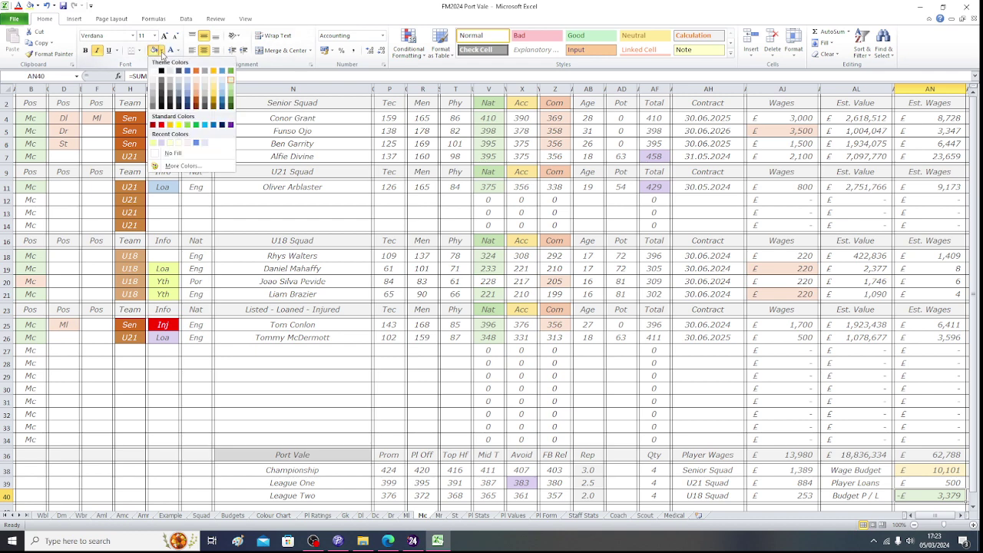
pyautogui.click(162, 51)
pyautogui.click(162, 50)
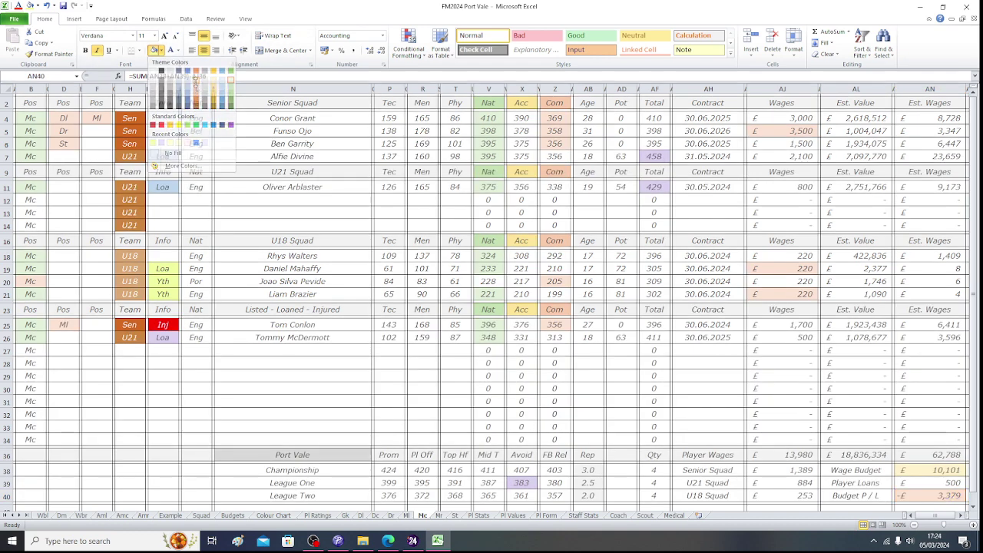
pyautogui.click(197, 87)
pyautogui.click(30, 103)
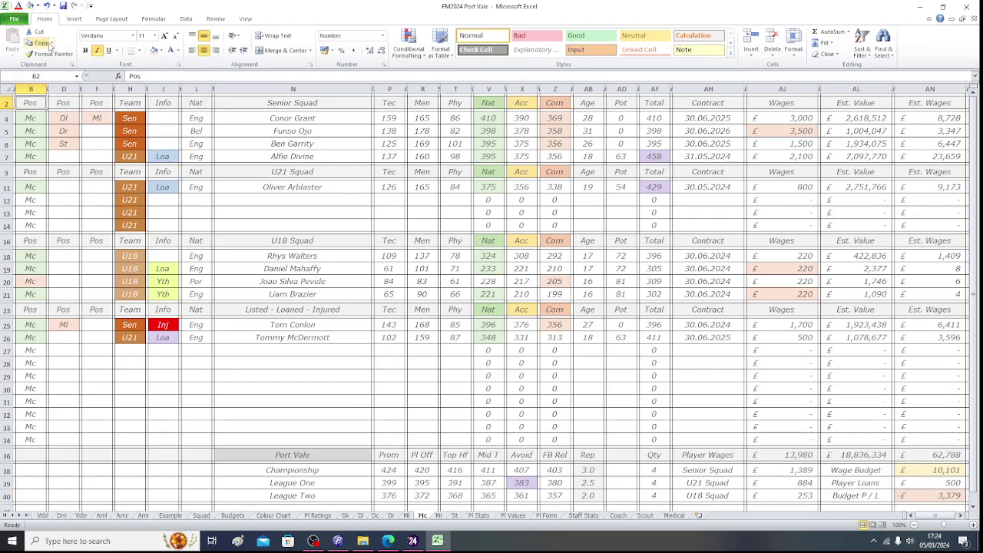
pyautogui.click(63, 6)
# Check the Senior Squad wage in row 5 of Mc and look over the Ml and Mr sheets, saving the workbook.
pyautogui.click(804, 128)
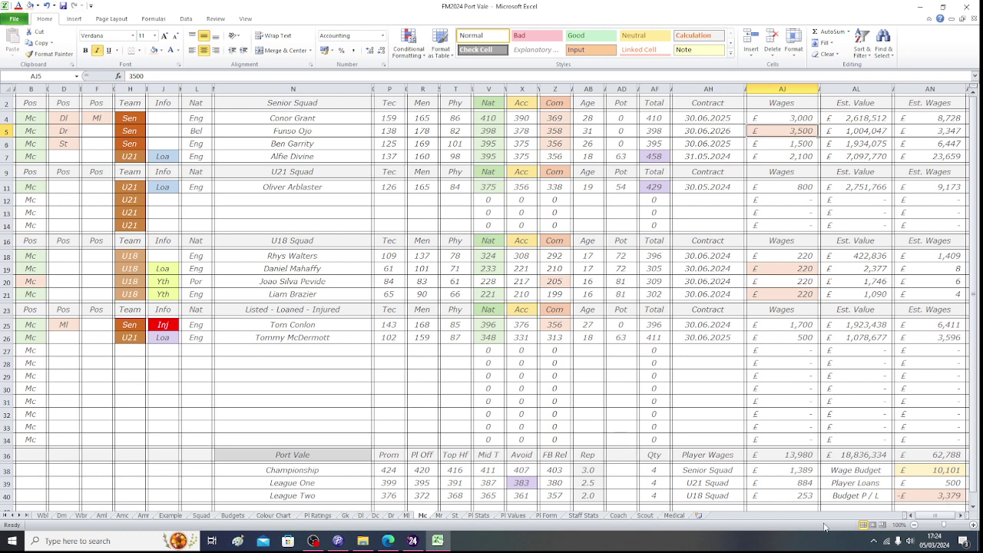
pyautogui.click(408, 517)
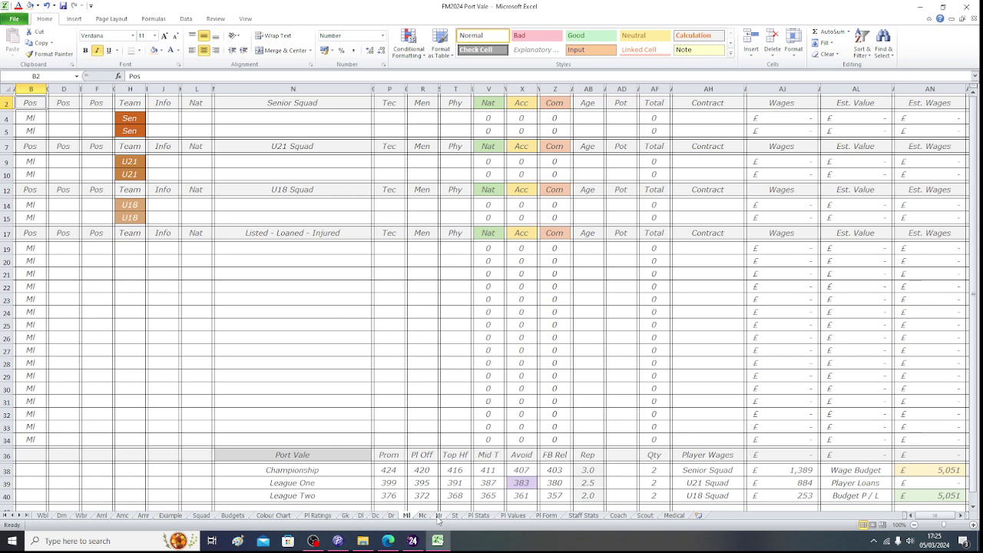
pyautogui.click(438, 517)
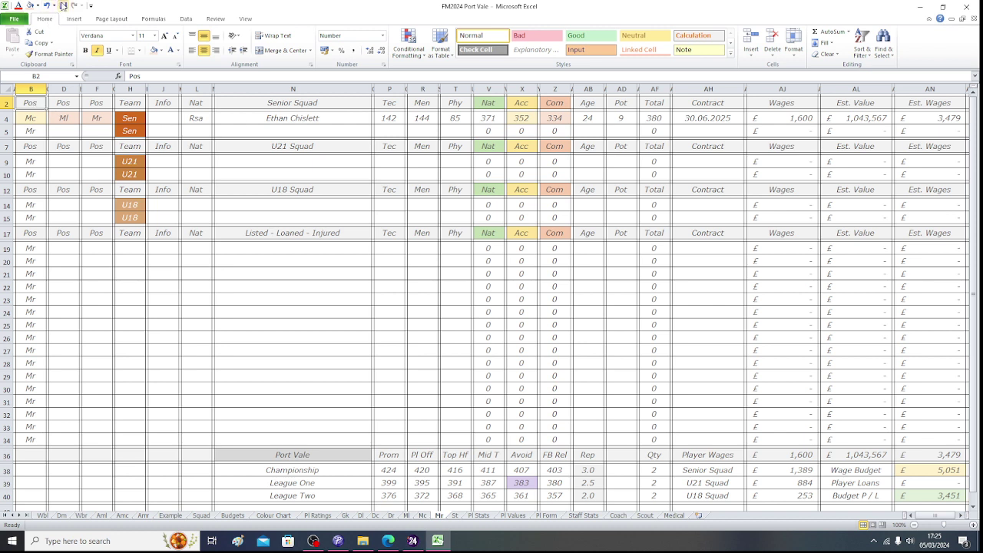
pyautogui.click(62, 6)
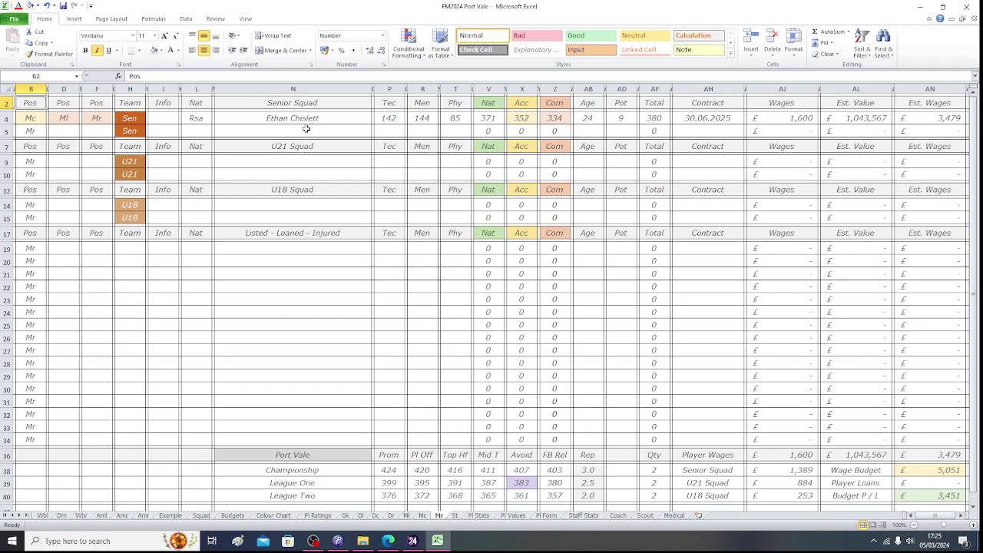
# Reset the selection to cell B2 on the Mc sheet and save the workbook.
pyautogui.click(423, 515)
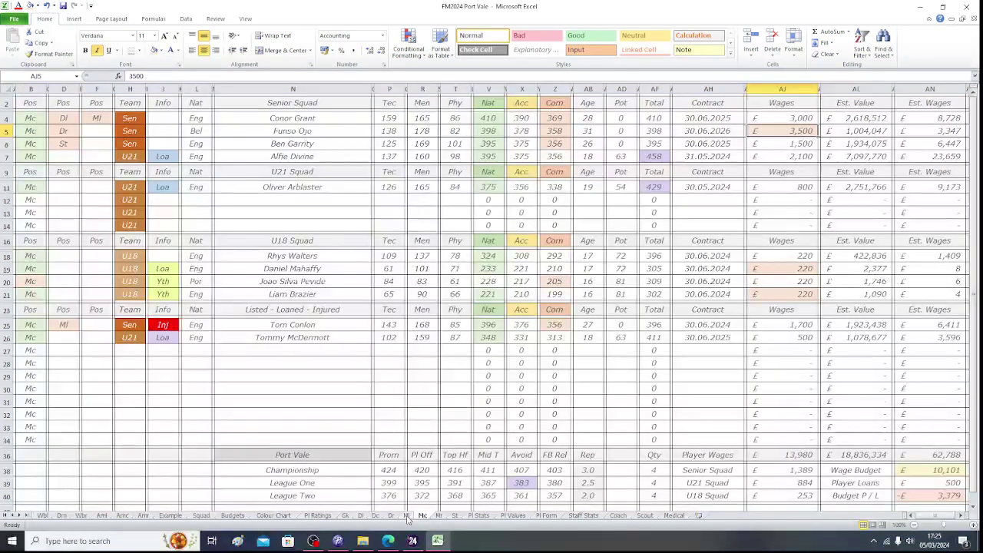
pyautogui.click(38, 103)
pyautogui.click(63, 5)
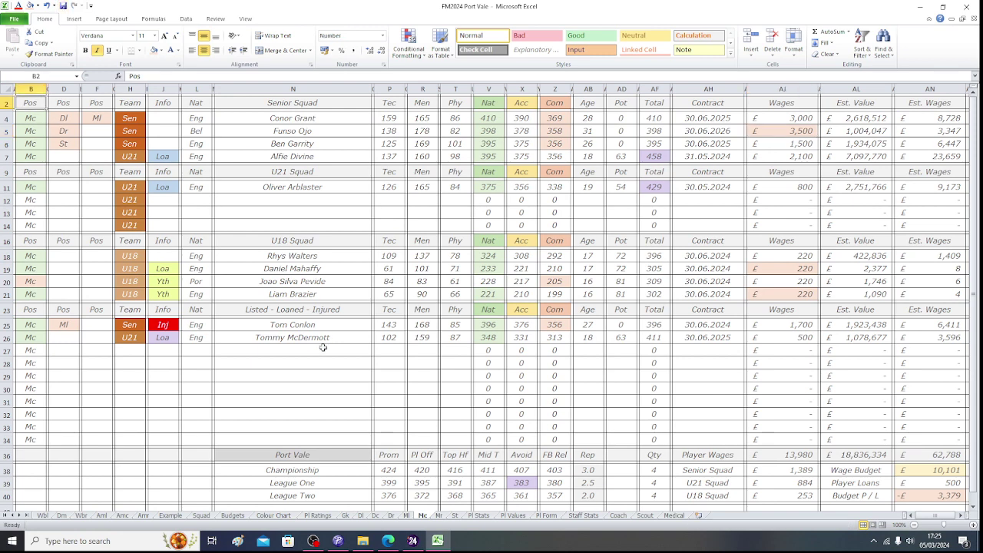
# Look through the Ml, Mc, Mr and St sheets to see which positions still need player data.
pyautogui.click(408, 517)
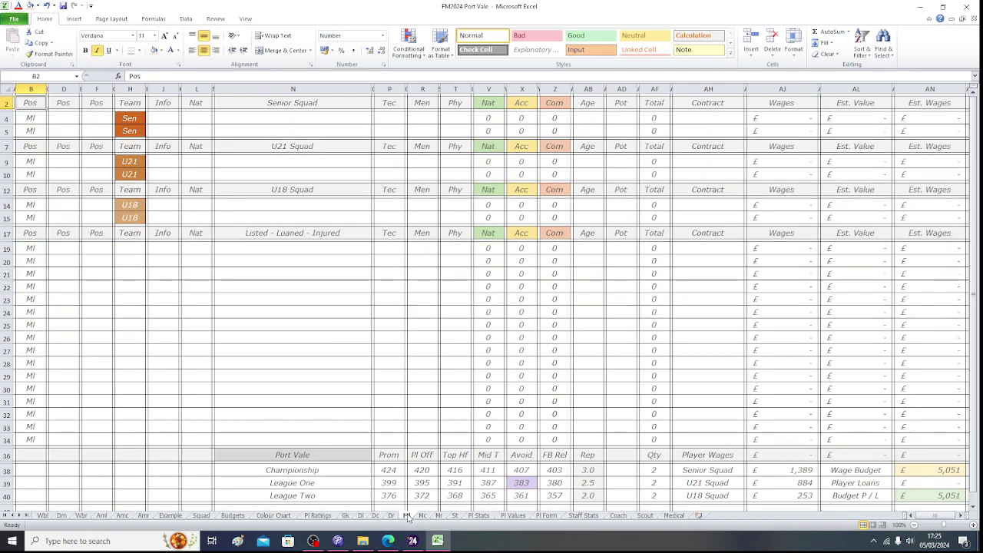
pyautogui.click(424, 516)
pyautogui.click(440, 517)
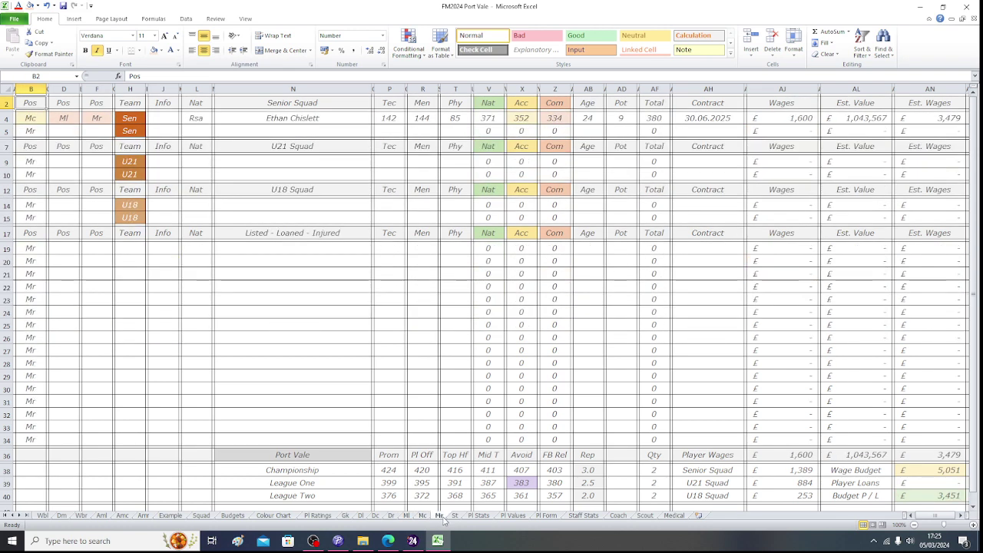
pyautogui.click(455, 517)
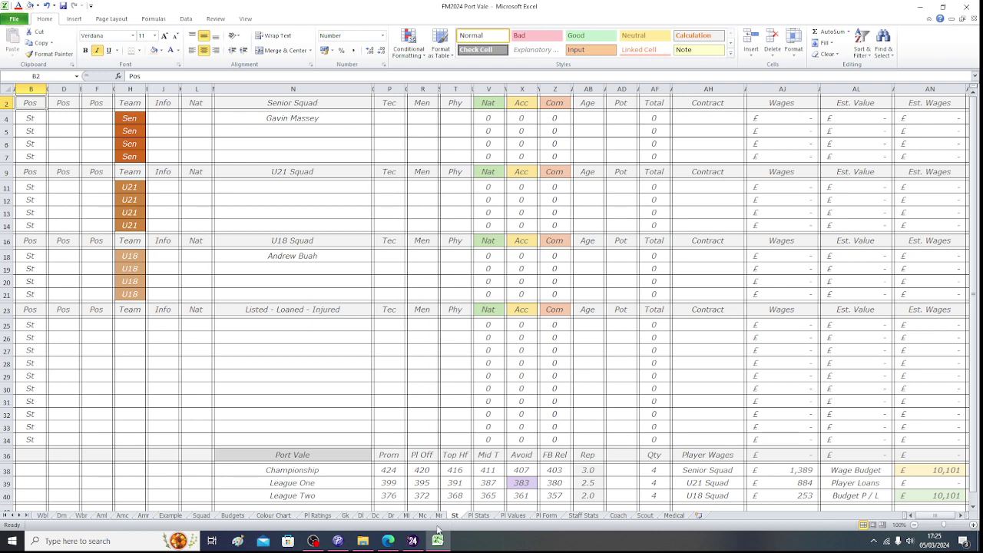
# Switch to Football Manager 2024 and view the Inbox and the club's Home overview.
pyautogui.click(413, 541)
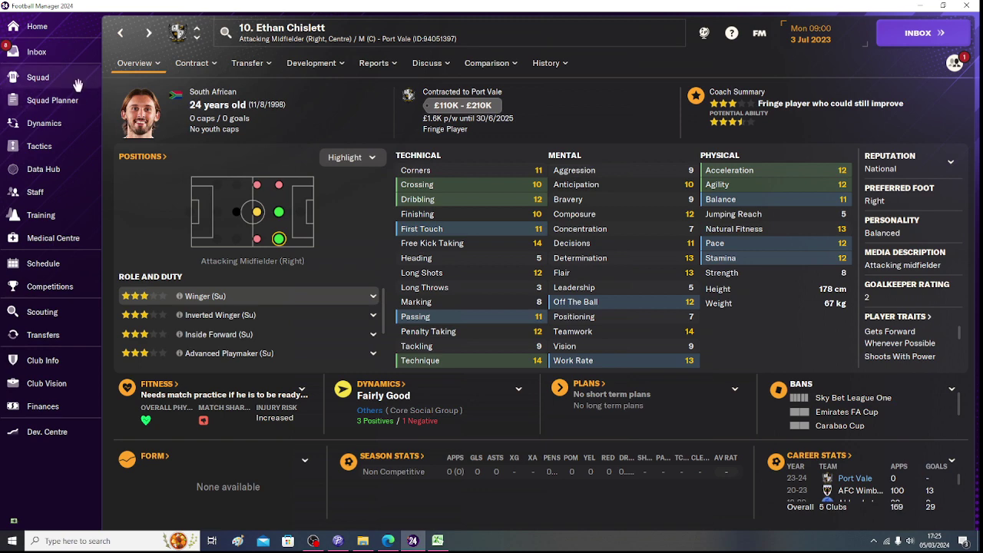
pyautogui.click(40, 58)
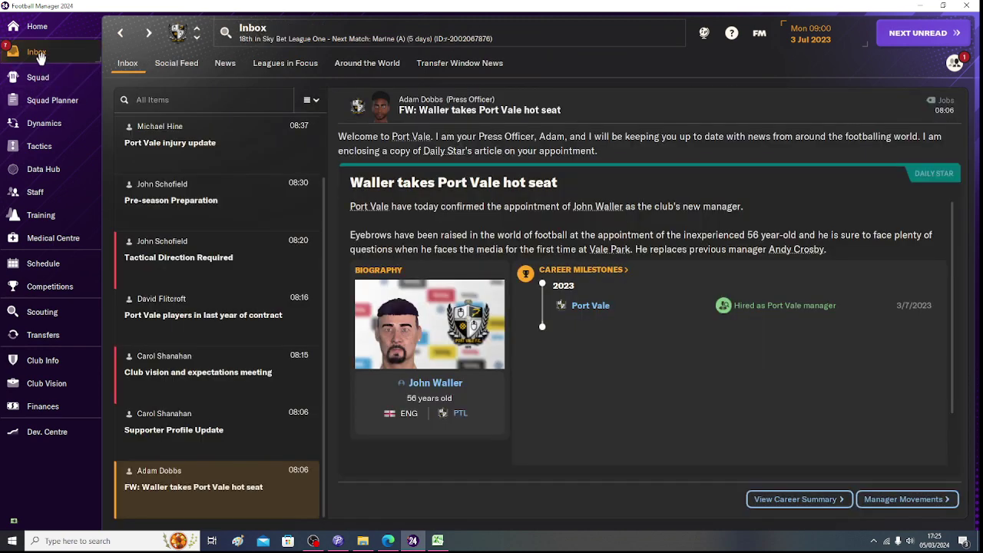
pyautogui.click(38, 31)
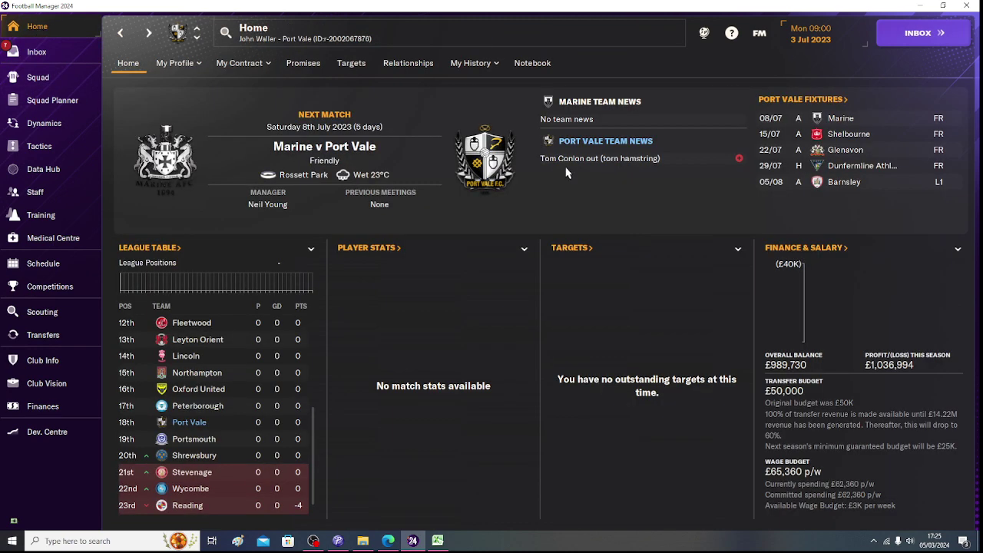